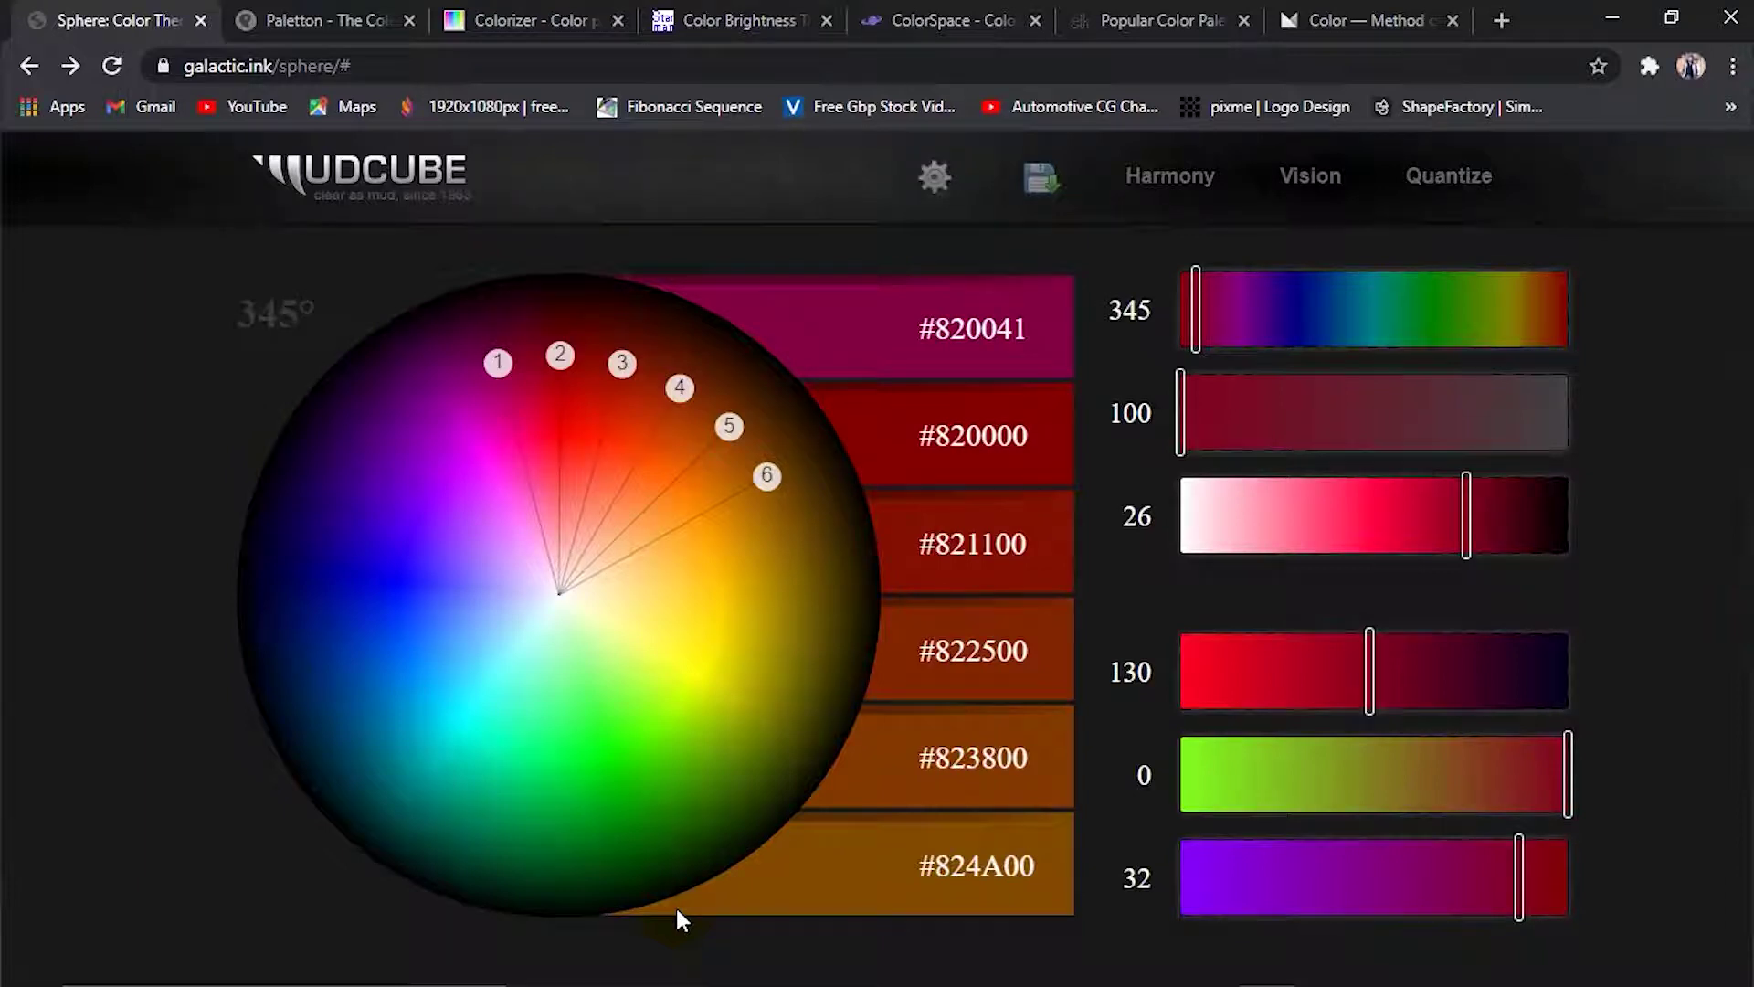
Browse the Sphere harmony scheme, colour-vision simulation and colour quantize option lists
{"action": "left_click", "coordinate": [1171, 178]}
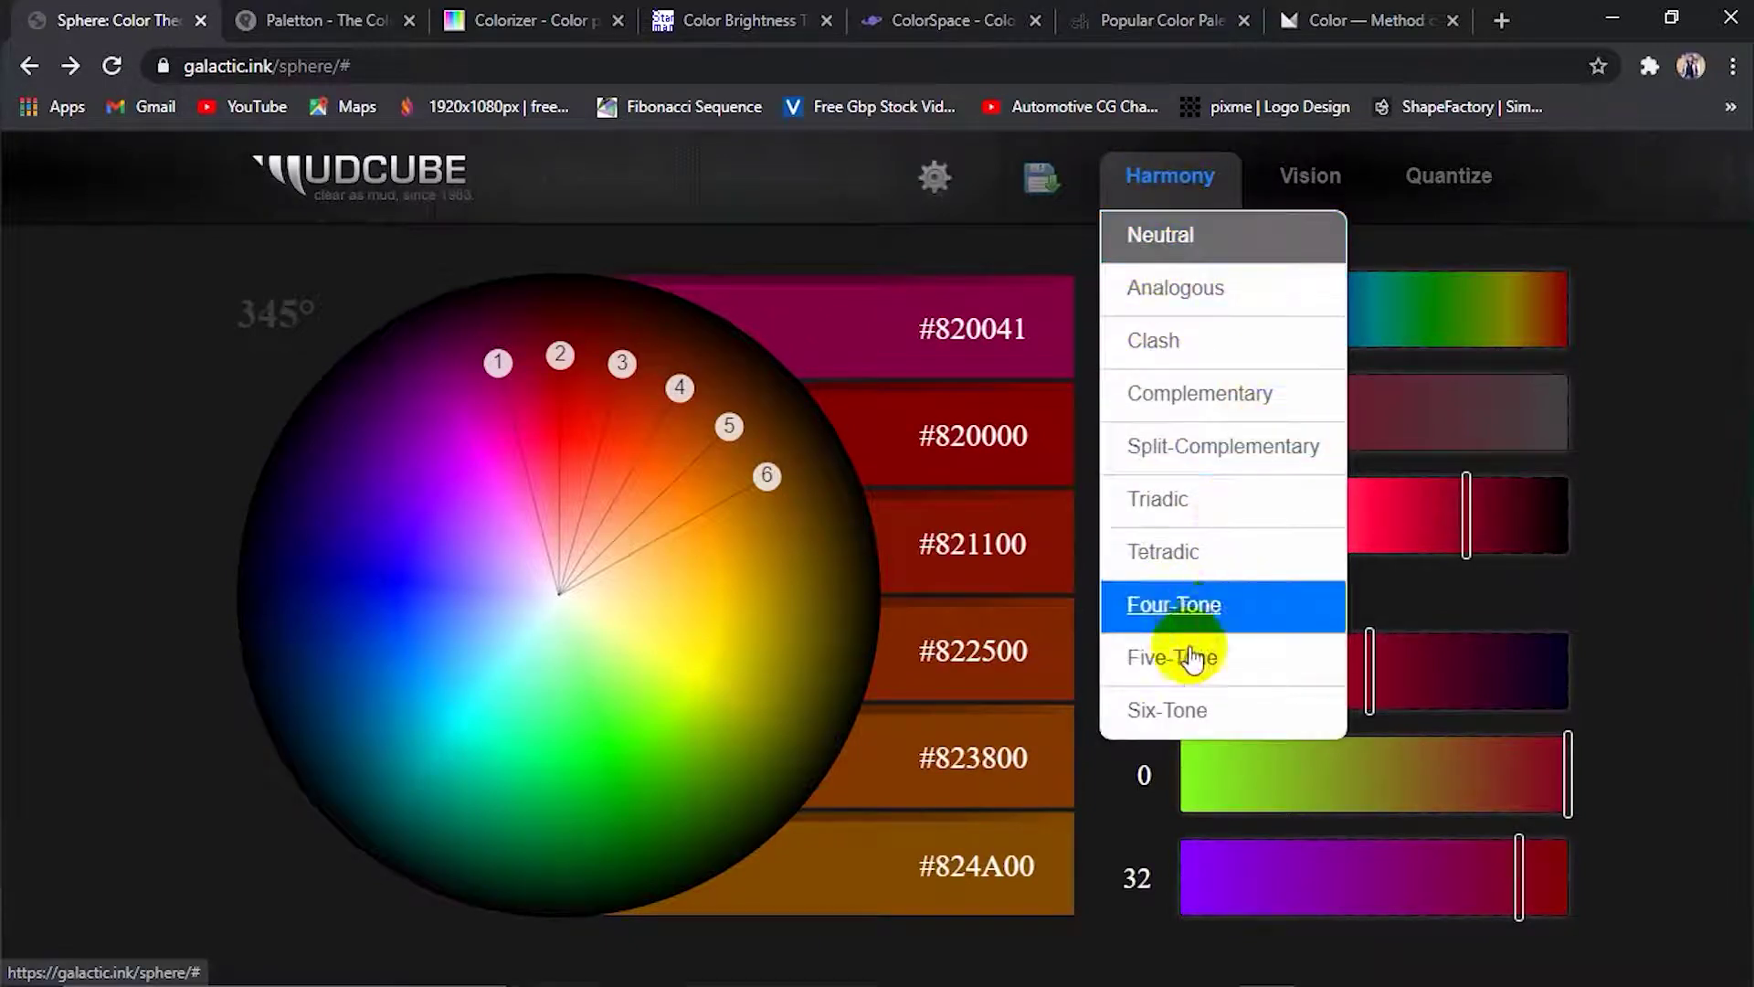
{"action": "left_click", "coordinate": [1325, 183]}
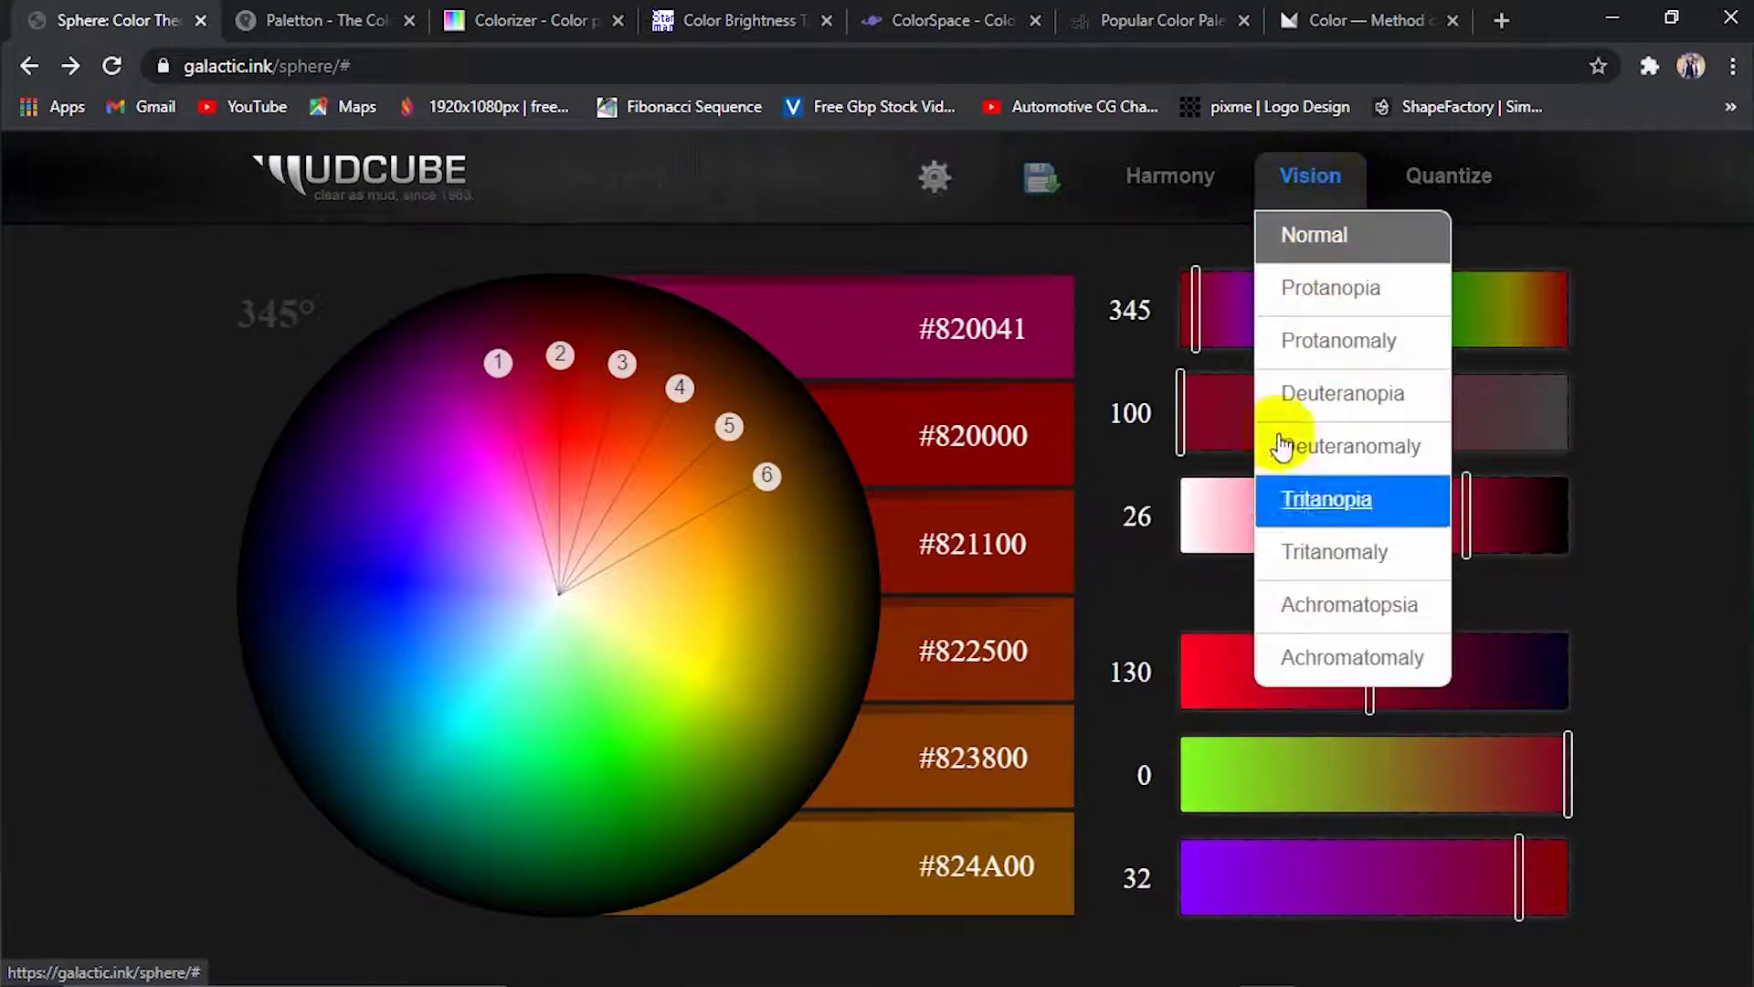
{"action": "left_click", "coordinate": [1450, 176]}
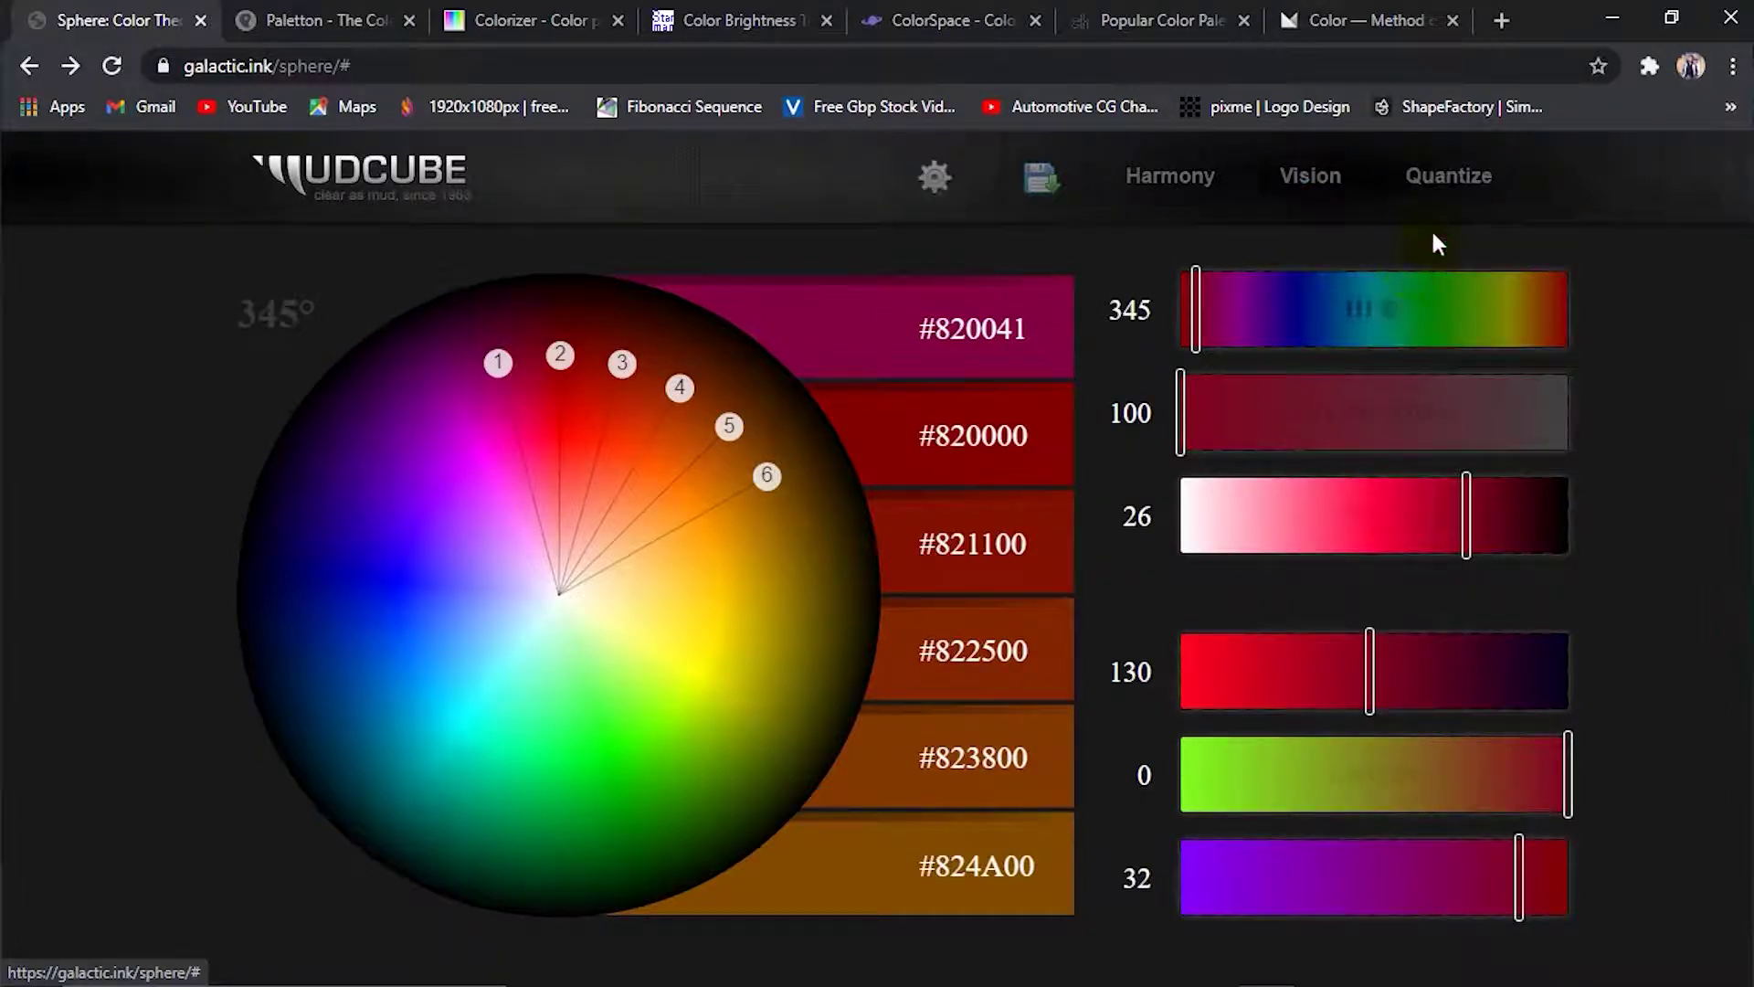
{"action": "left_click", "coordinate": [1304, 206]}
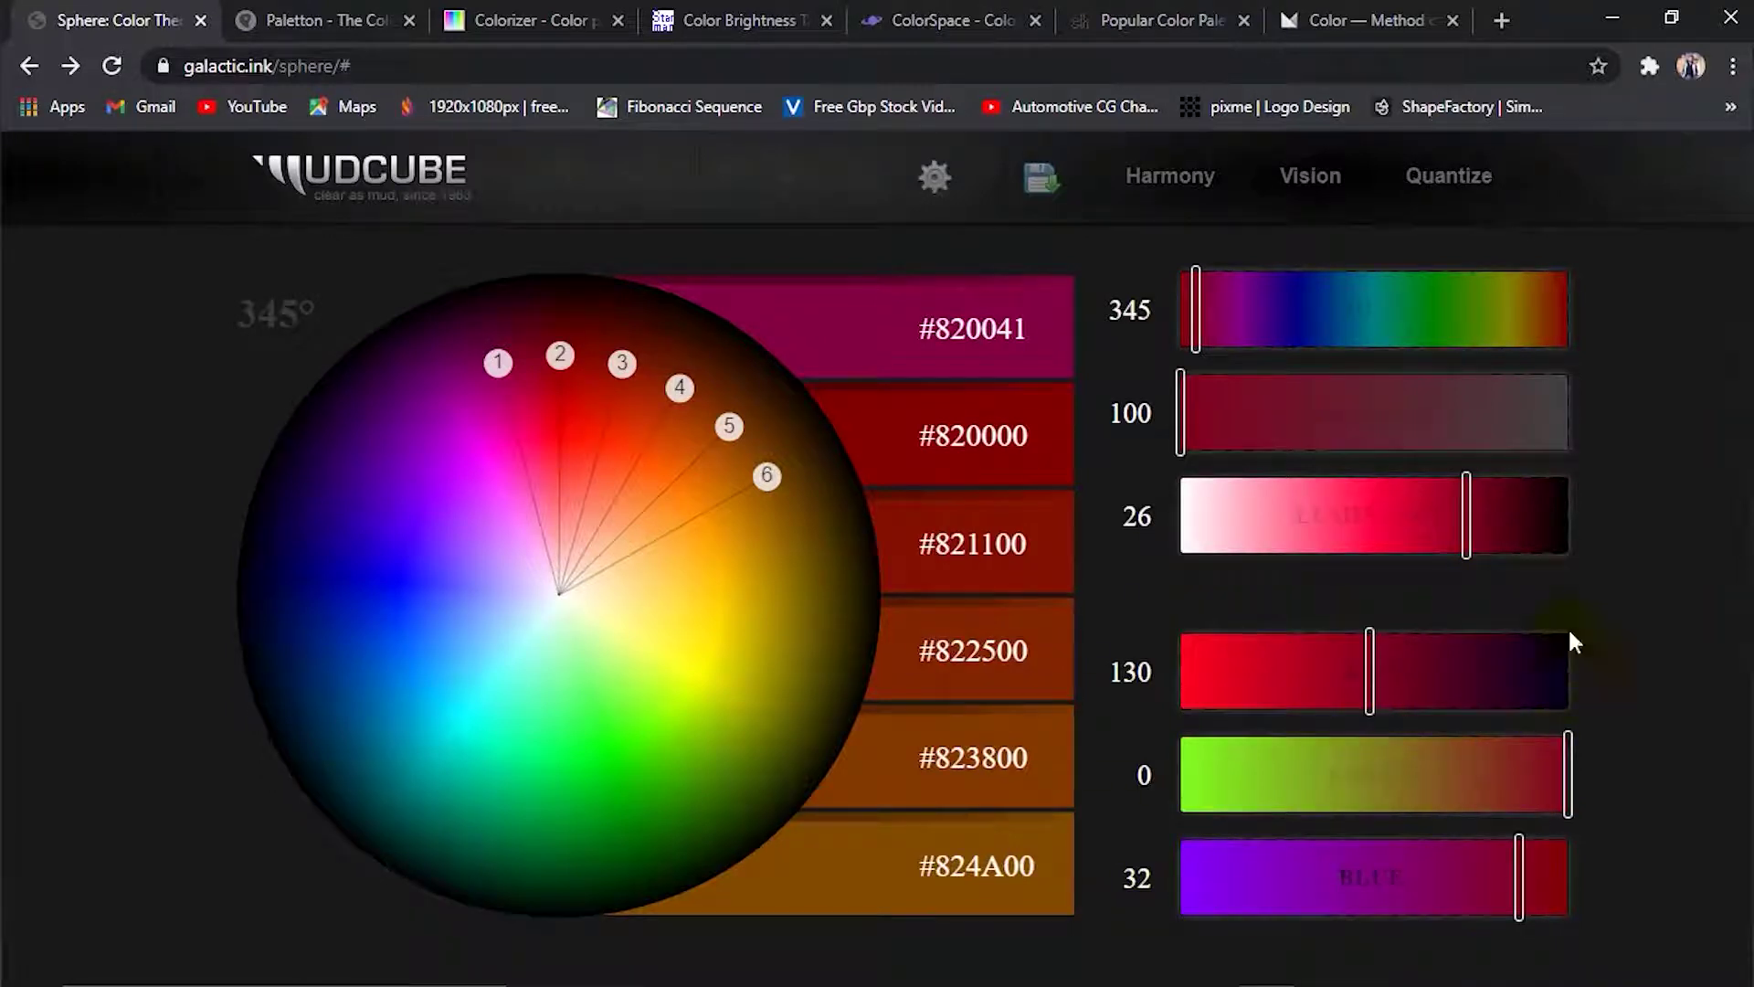
{"action": "left_click", "coordinate": [1373, 882]}
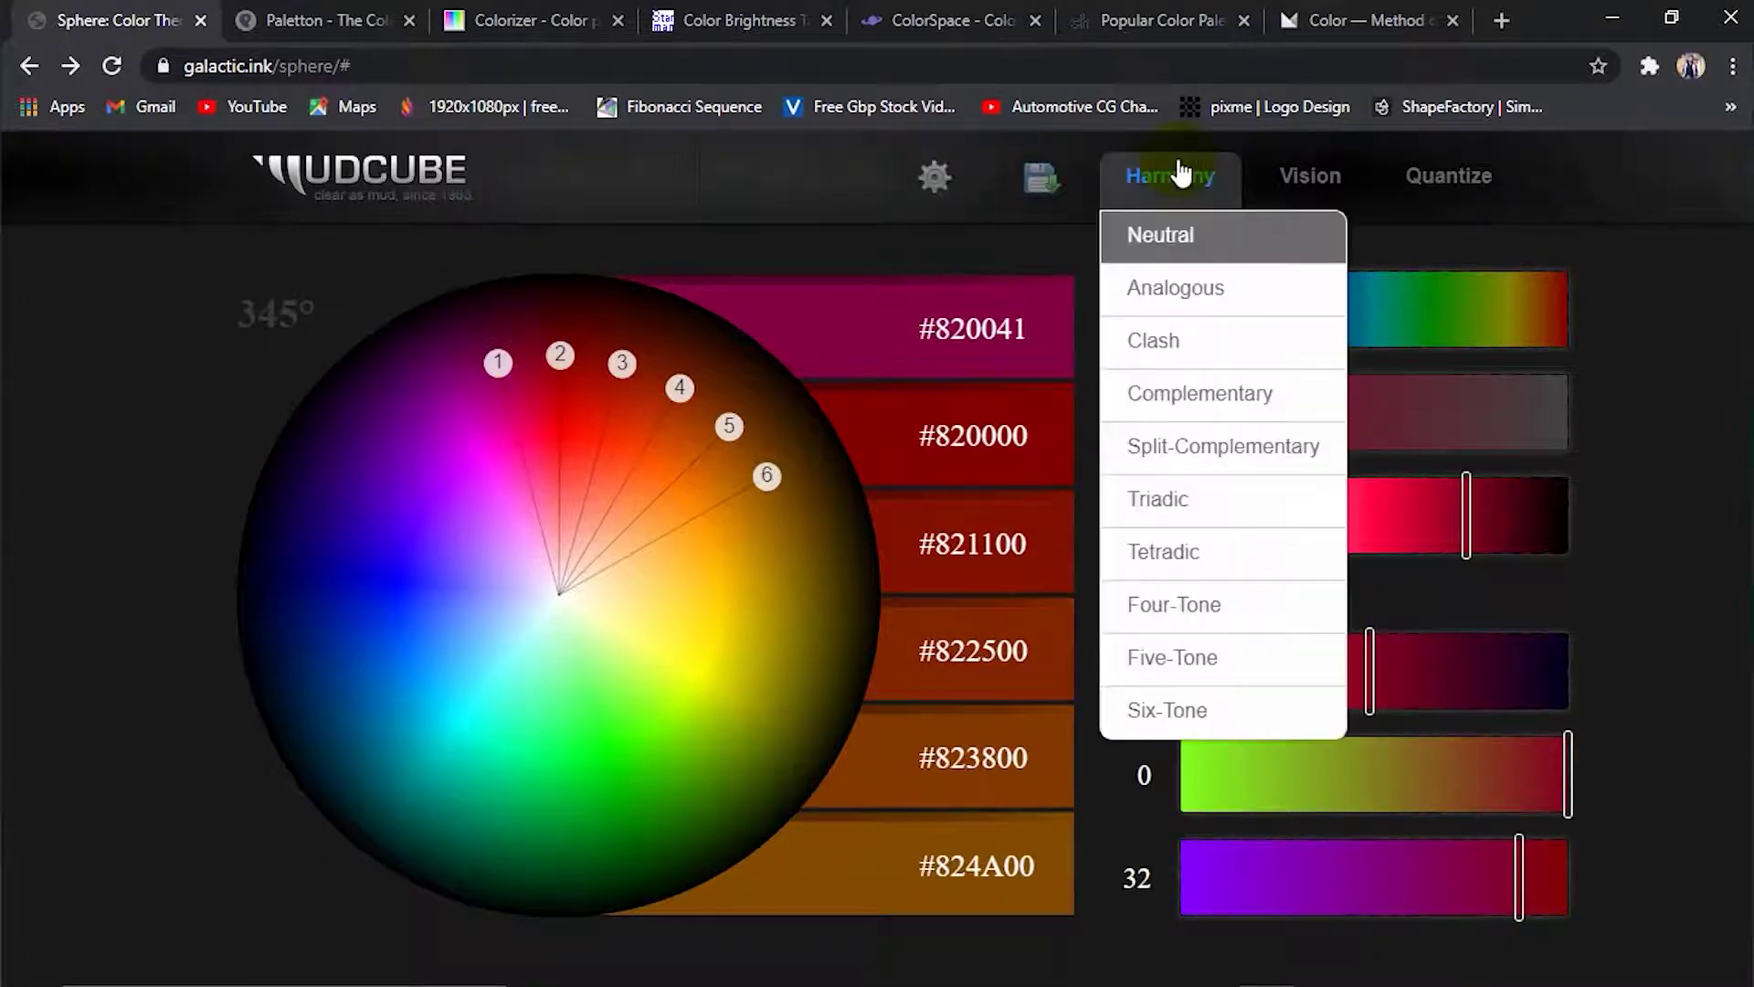
{"action": "left_click", "coordinate": [1169, 232]}
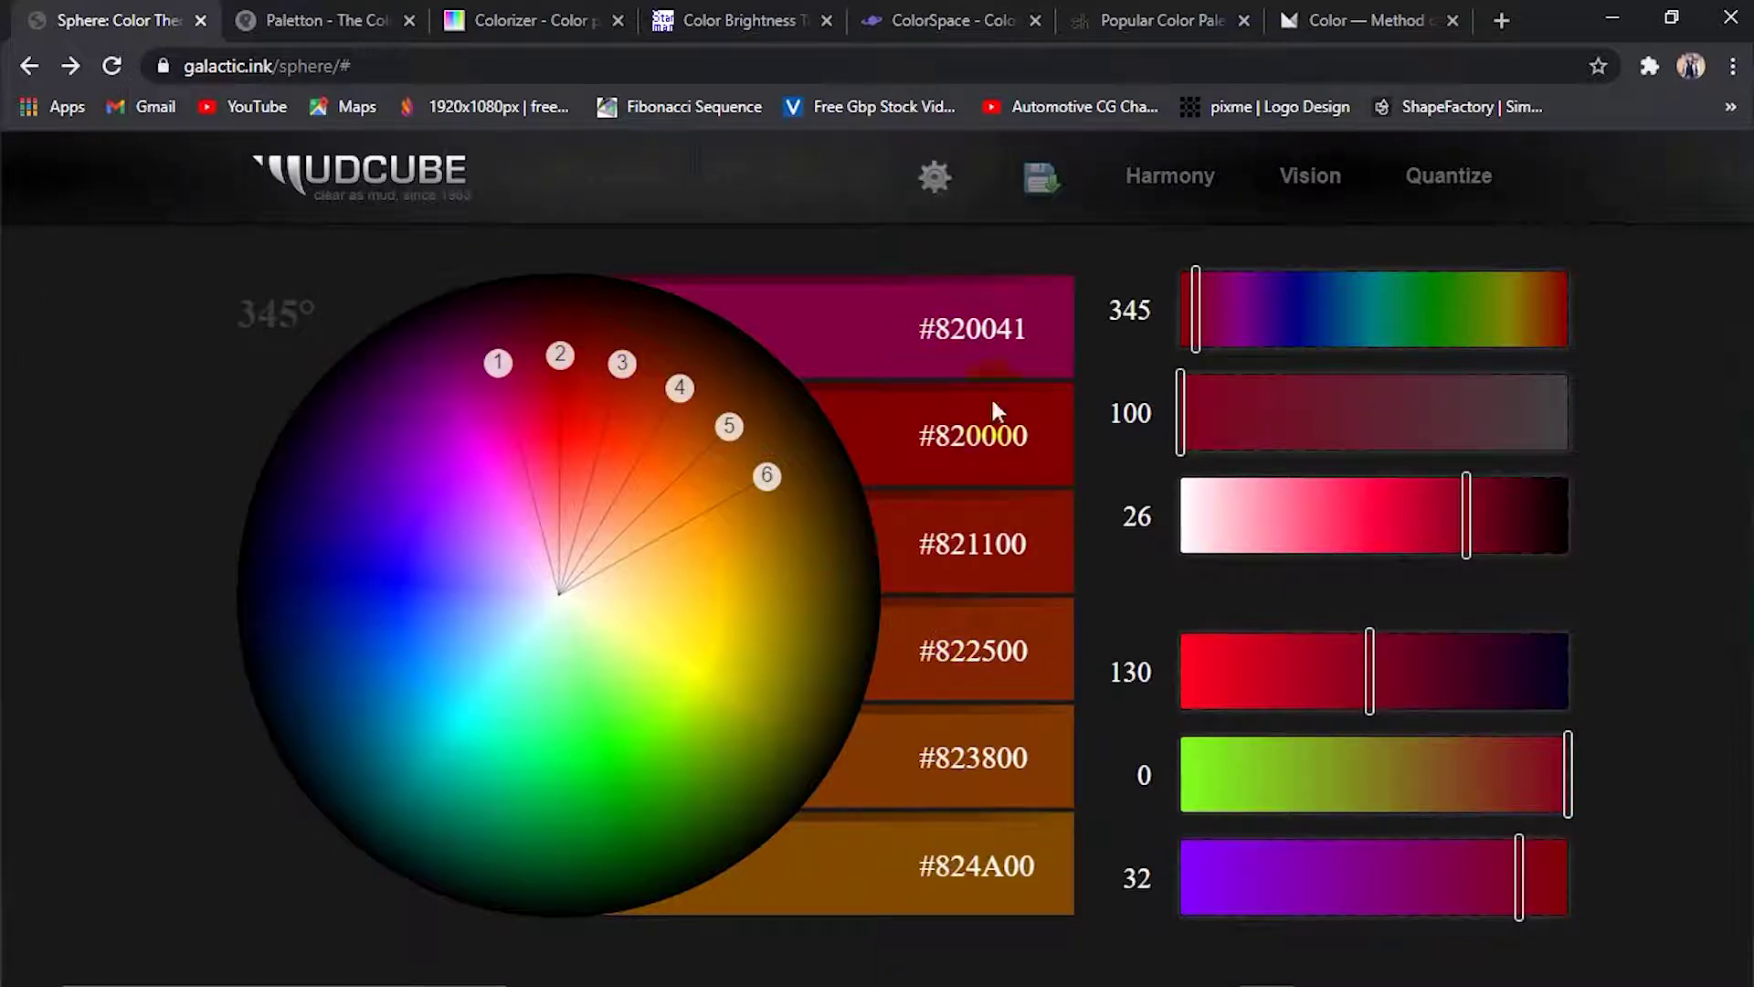
Copy the top swatch's hex code 820041 and bring up the Photoshop banner
{"action": "left_click", "coordinate": [1051, 318]}
{"action": "left_click", "coordinate": [919, 335]}
{"action": "double_click", "coordinate": [962, 331]}
{"action": "right_click", "coordinate": [968, 338]}
{"action": "left_click", "coordinate": [998, 354]}
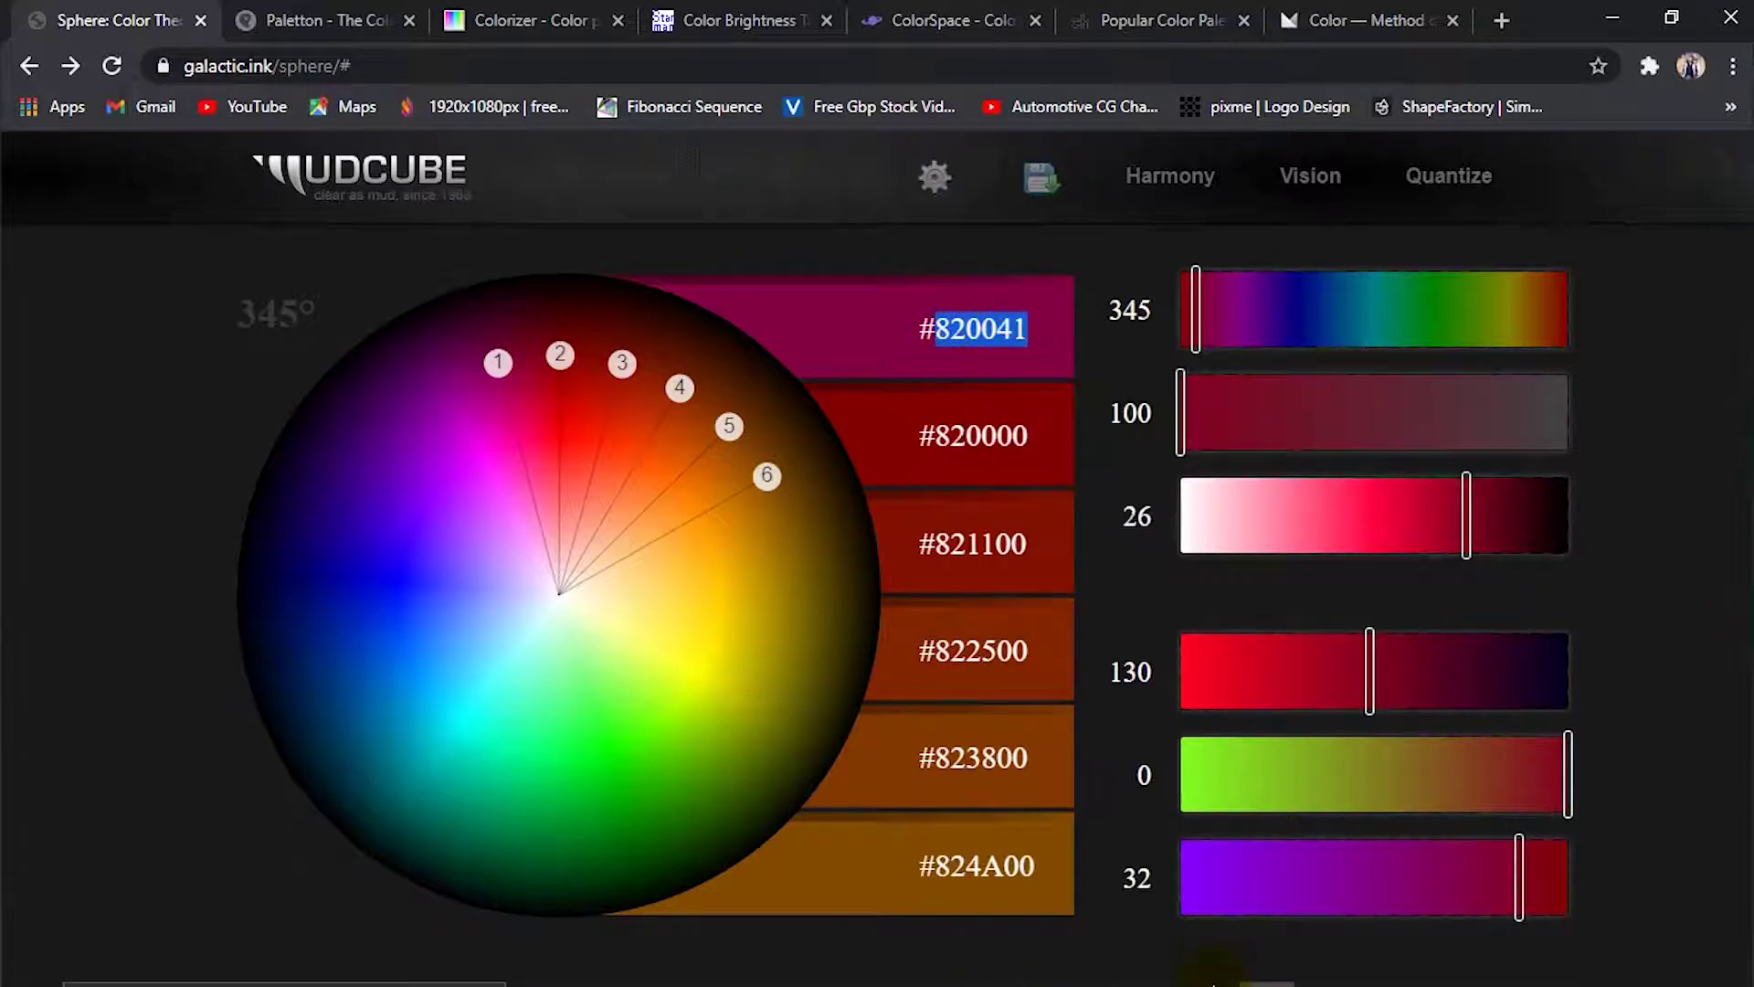
{"action": "left_click", "coordinate": [1110, 961]}
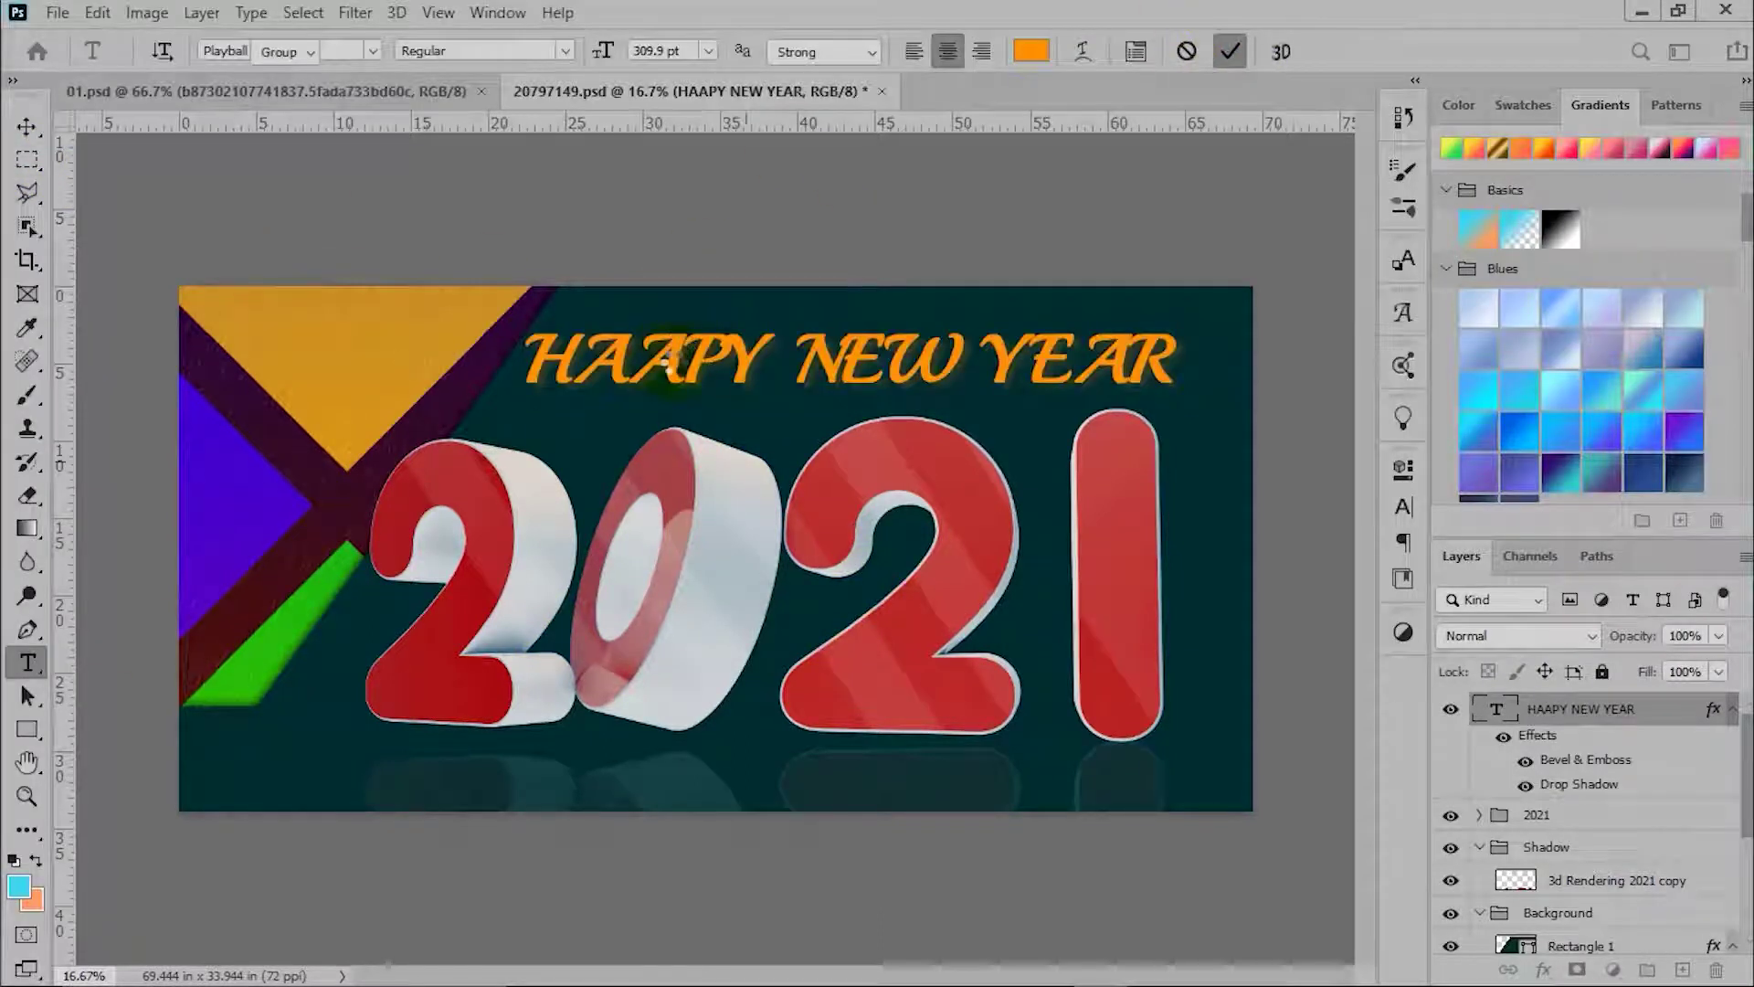
Set the HAAPY NEW YEAR text colour to pasted hex 820041 (dark magenta)
{"action": "left_click", "coordinate": [1228, 51]}
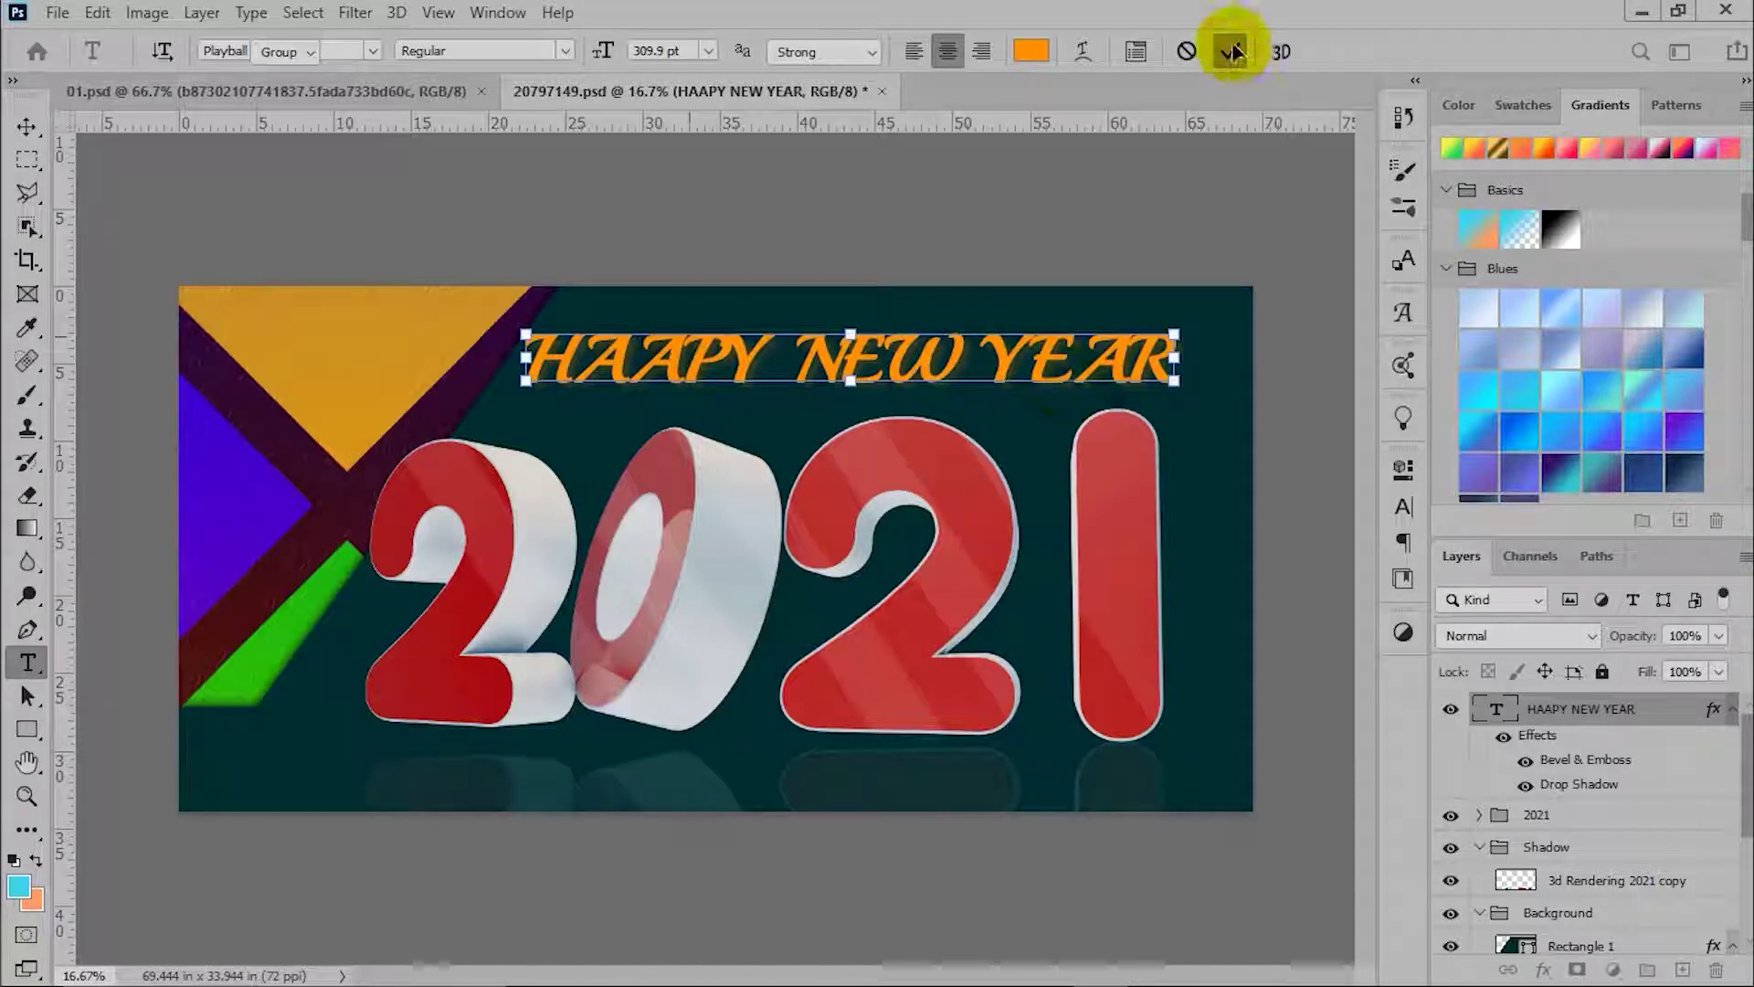
{"action": "key", "text": "v"}
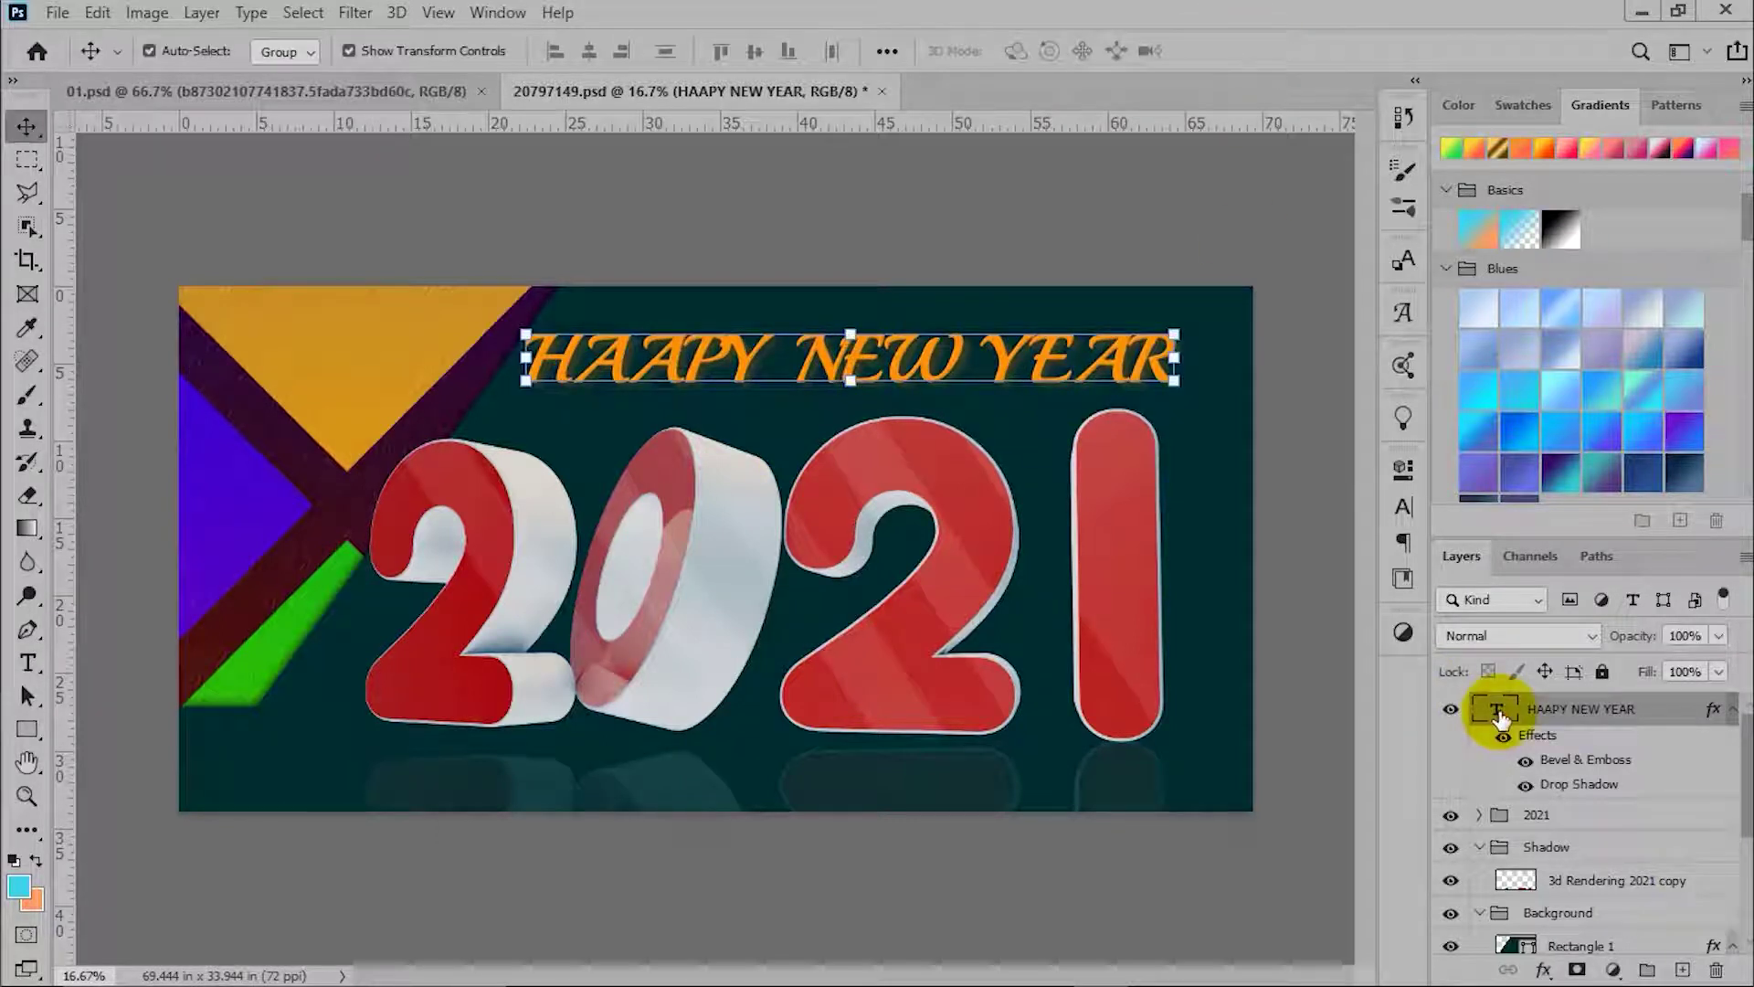
{"action": "double_click", "coordinate": [1499, 708]}
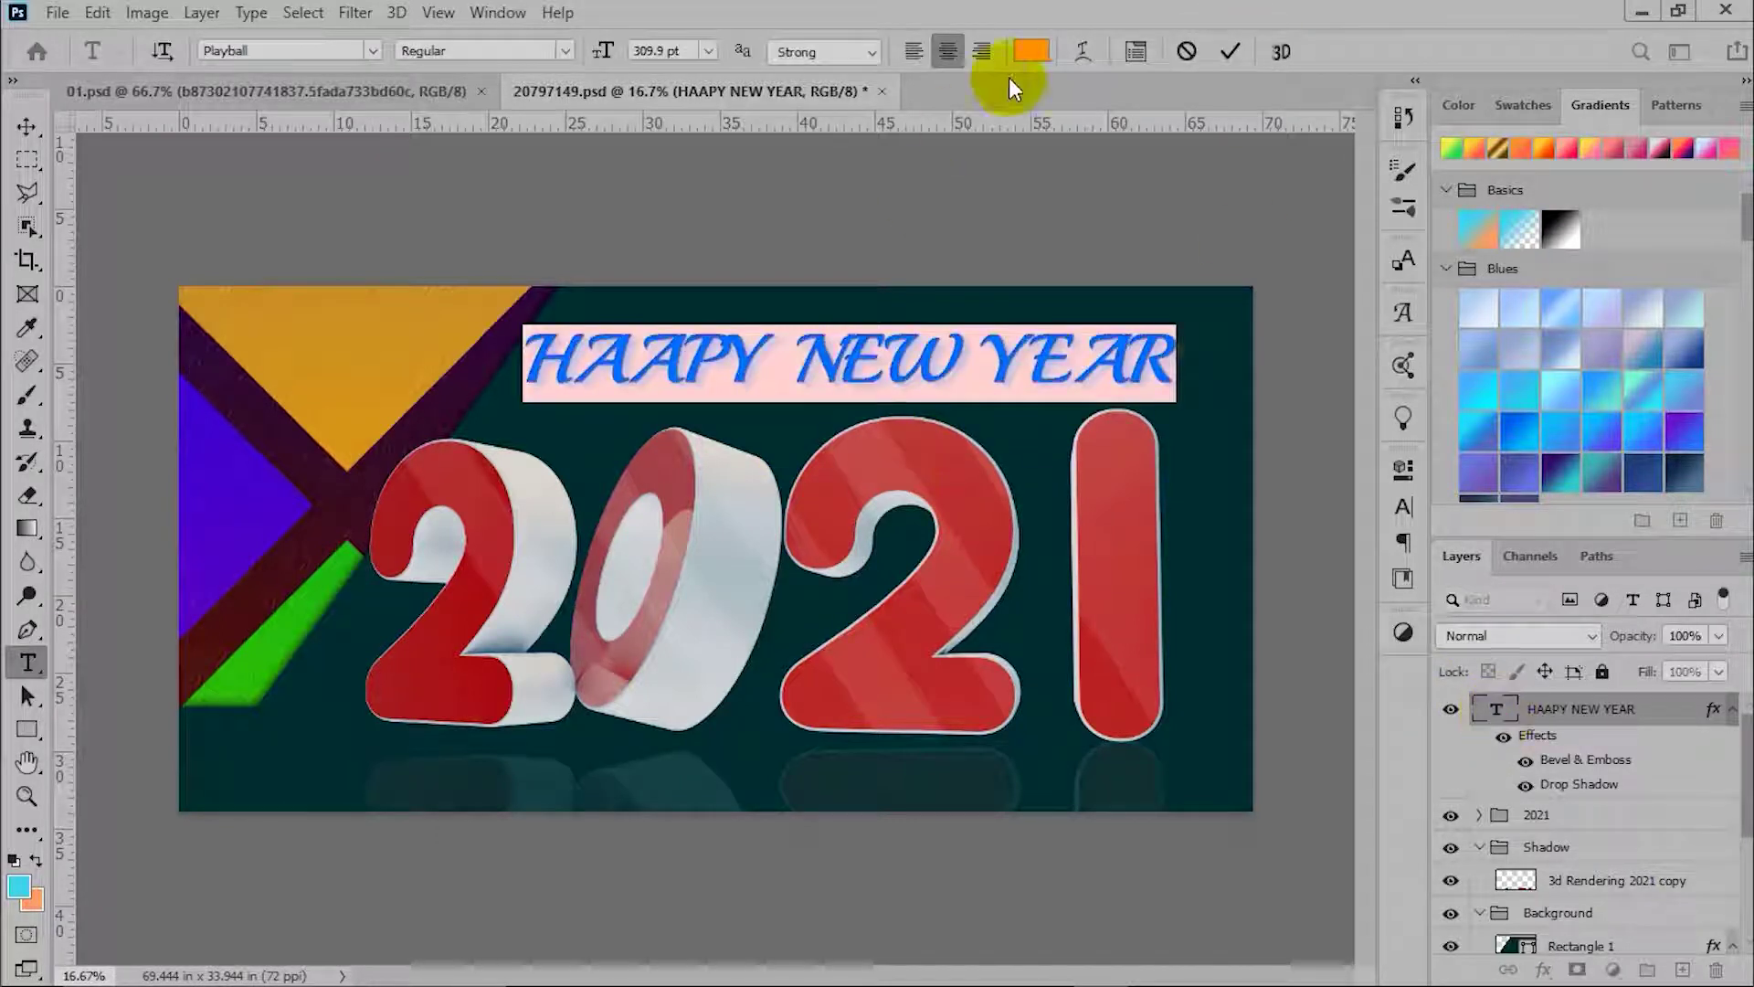
{"action": "left_click", "coordinate": [1033, 51]}
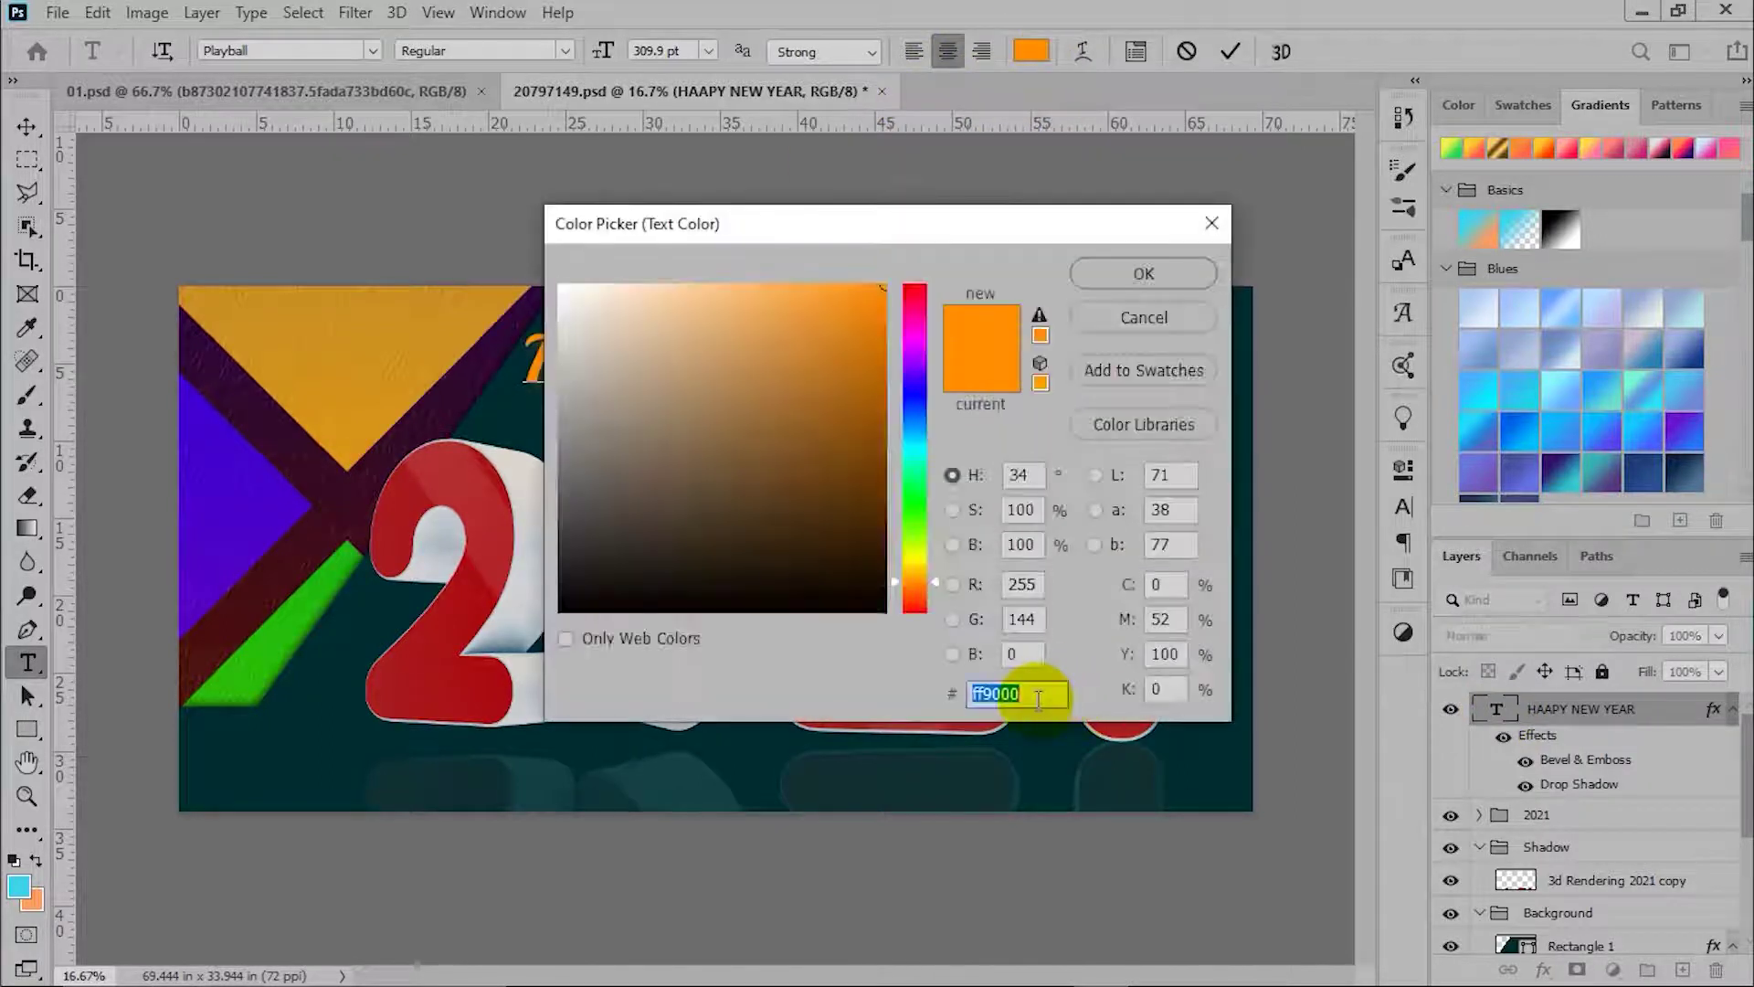
{"action": "right_click", "coordinate": [1035, 697]}
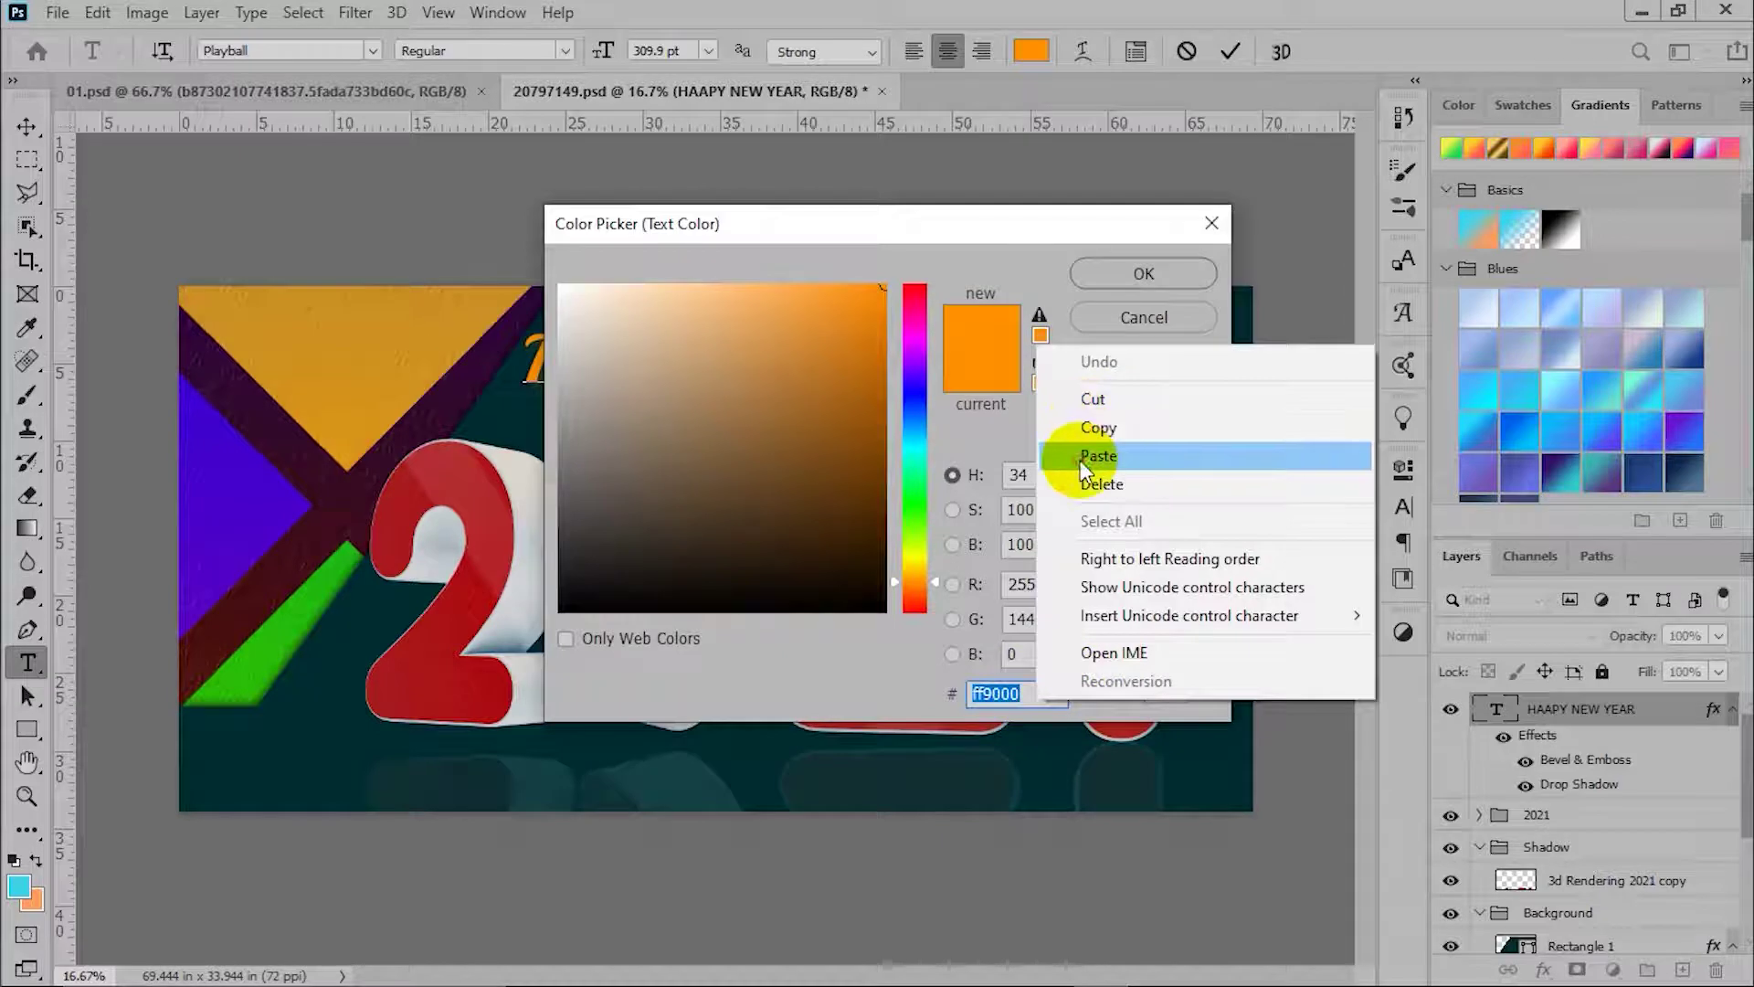
{"action": "left_click", "coordinate": [1050, 454]}
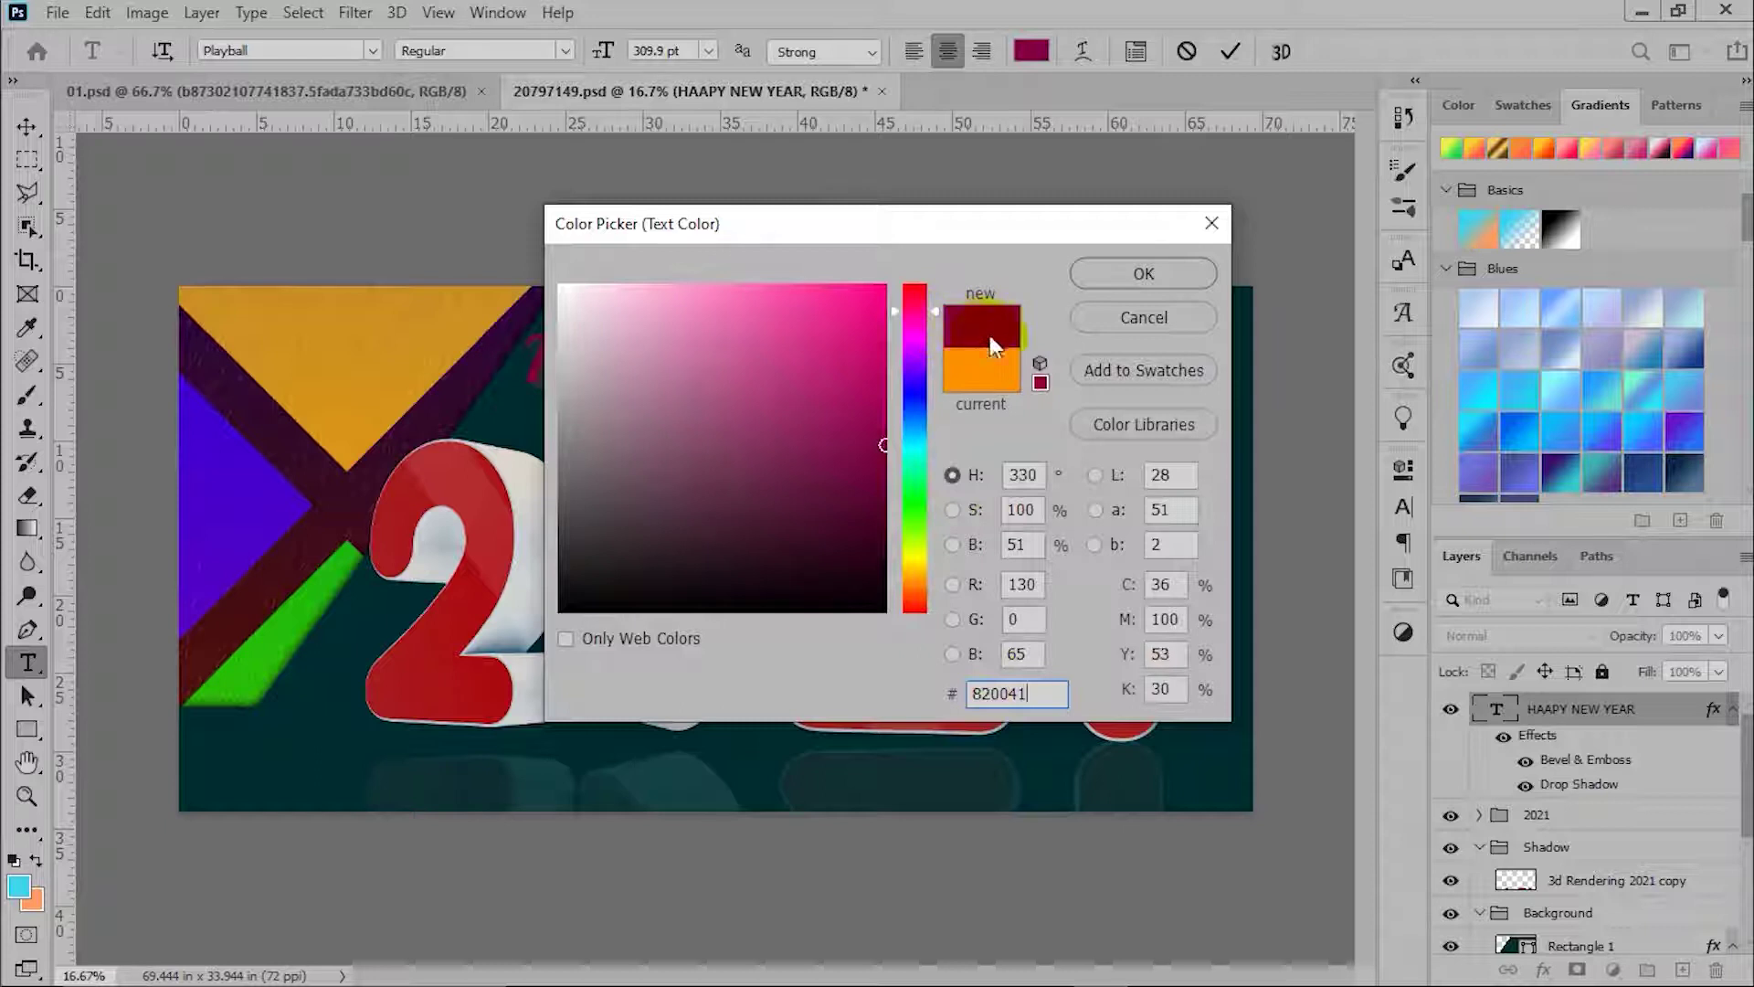
{"action": "left_click", "coordinate": [1180, 285]}
{"action": "left_click", "coordinate": [1182, 287]}
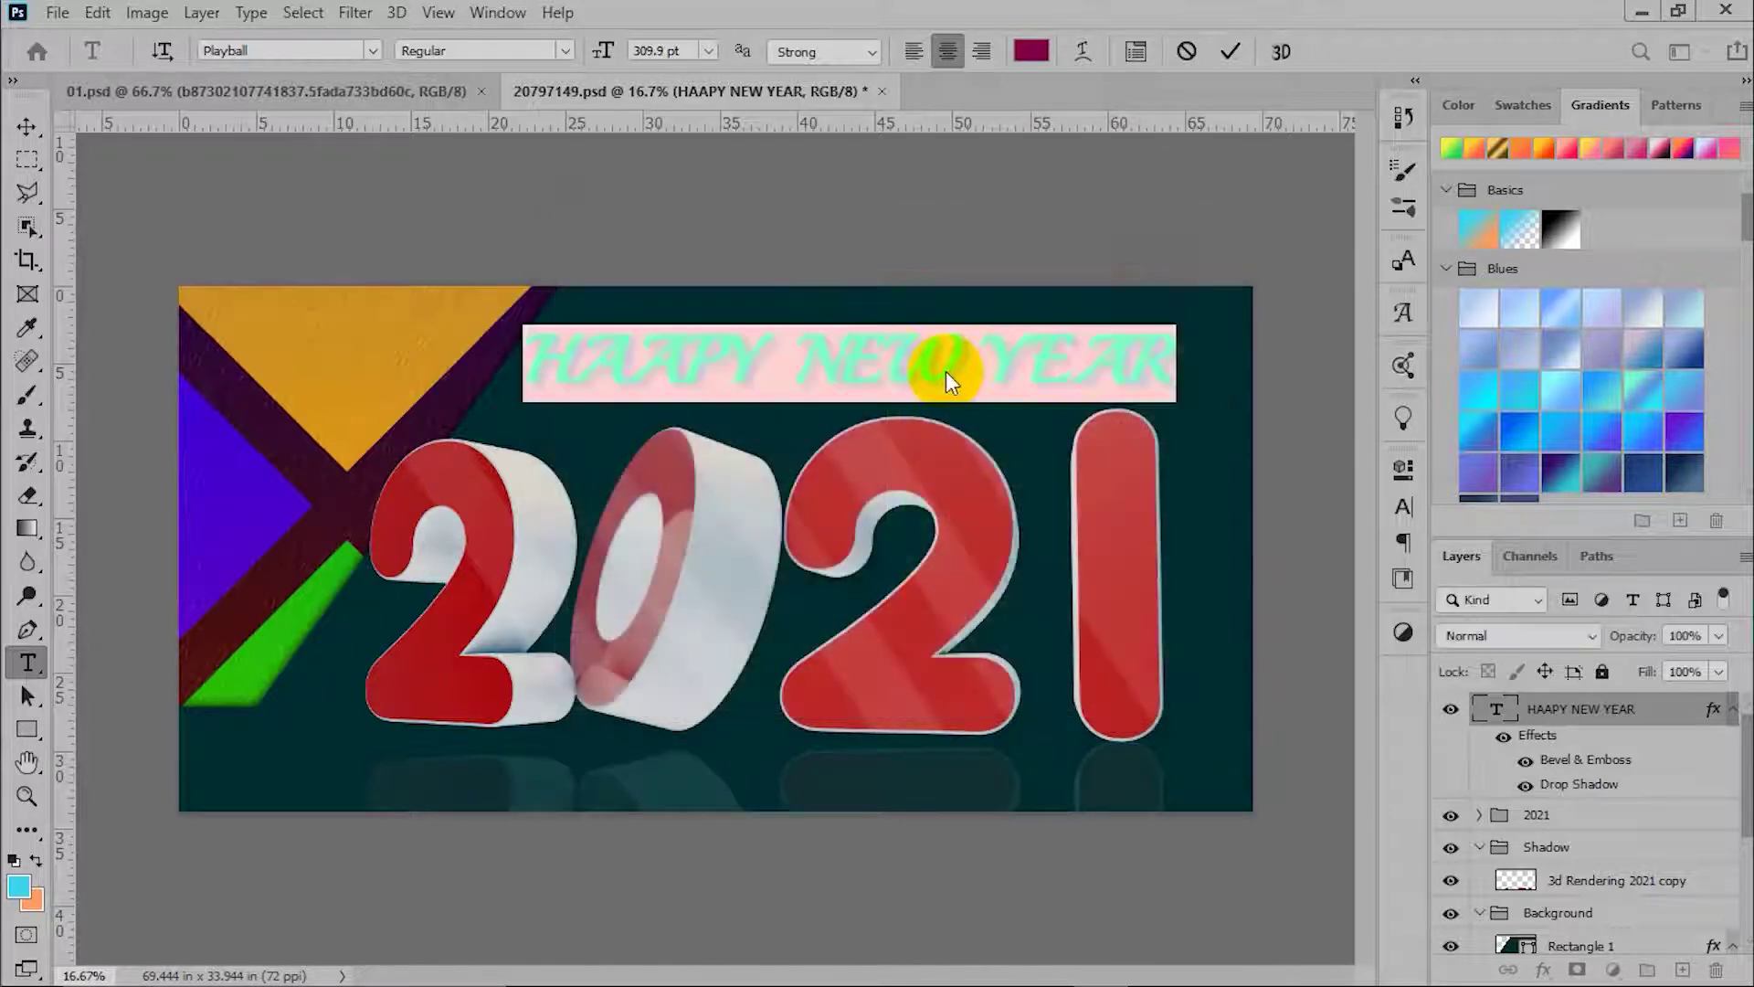
Commit the recoloured headline and return to the Sphere palette page
{"action": "left_click", "coordinate": [1230, 52]}
{"action": "key", "text": "v"}
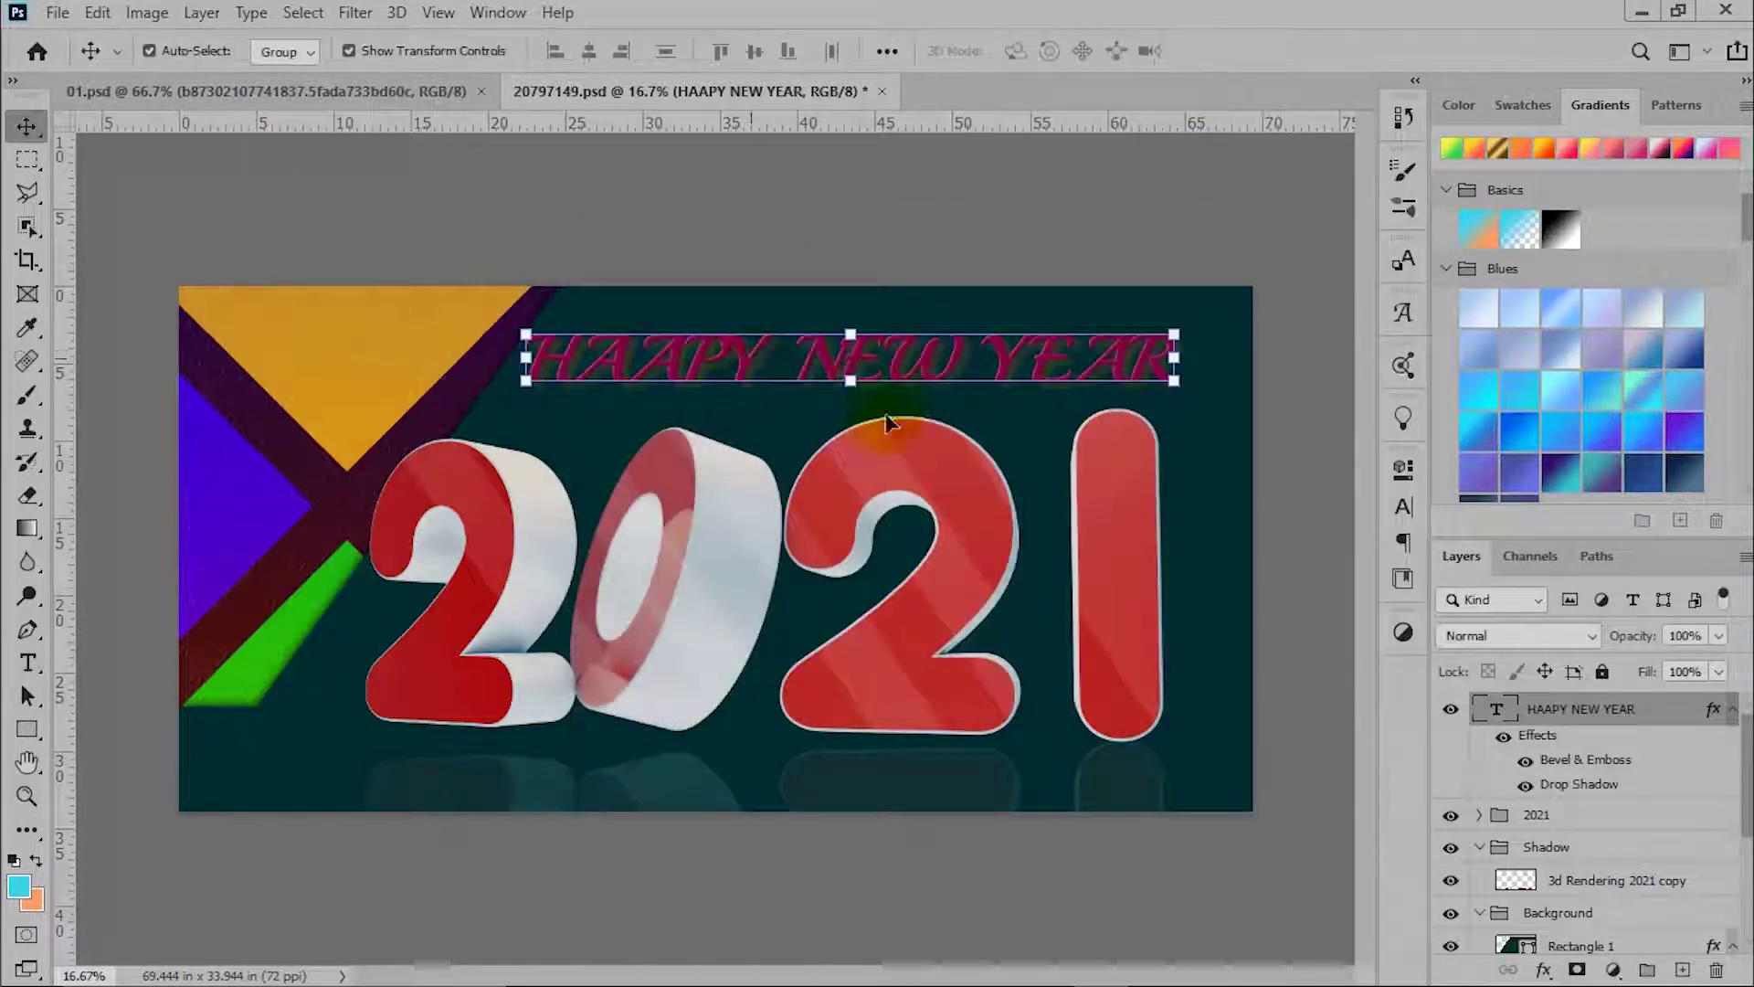
{"action": "left_click", "coordinate": [1268, 964]}
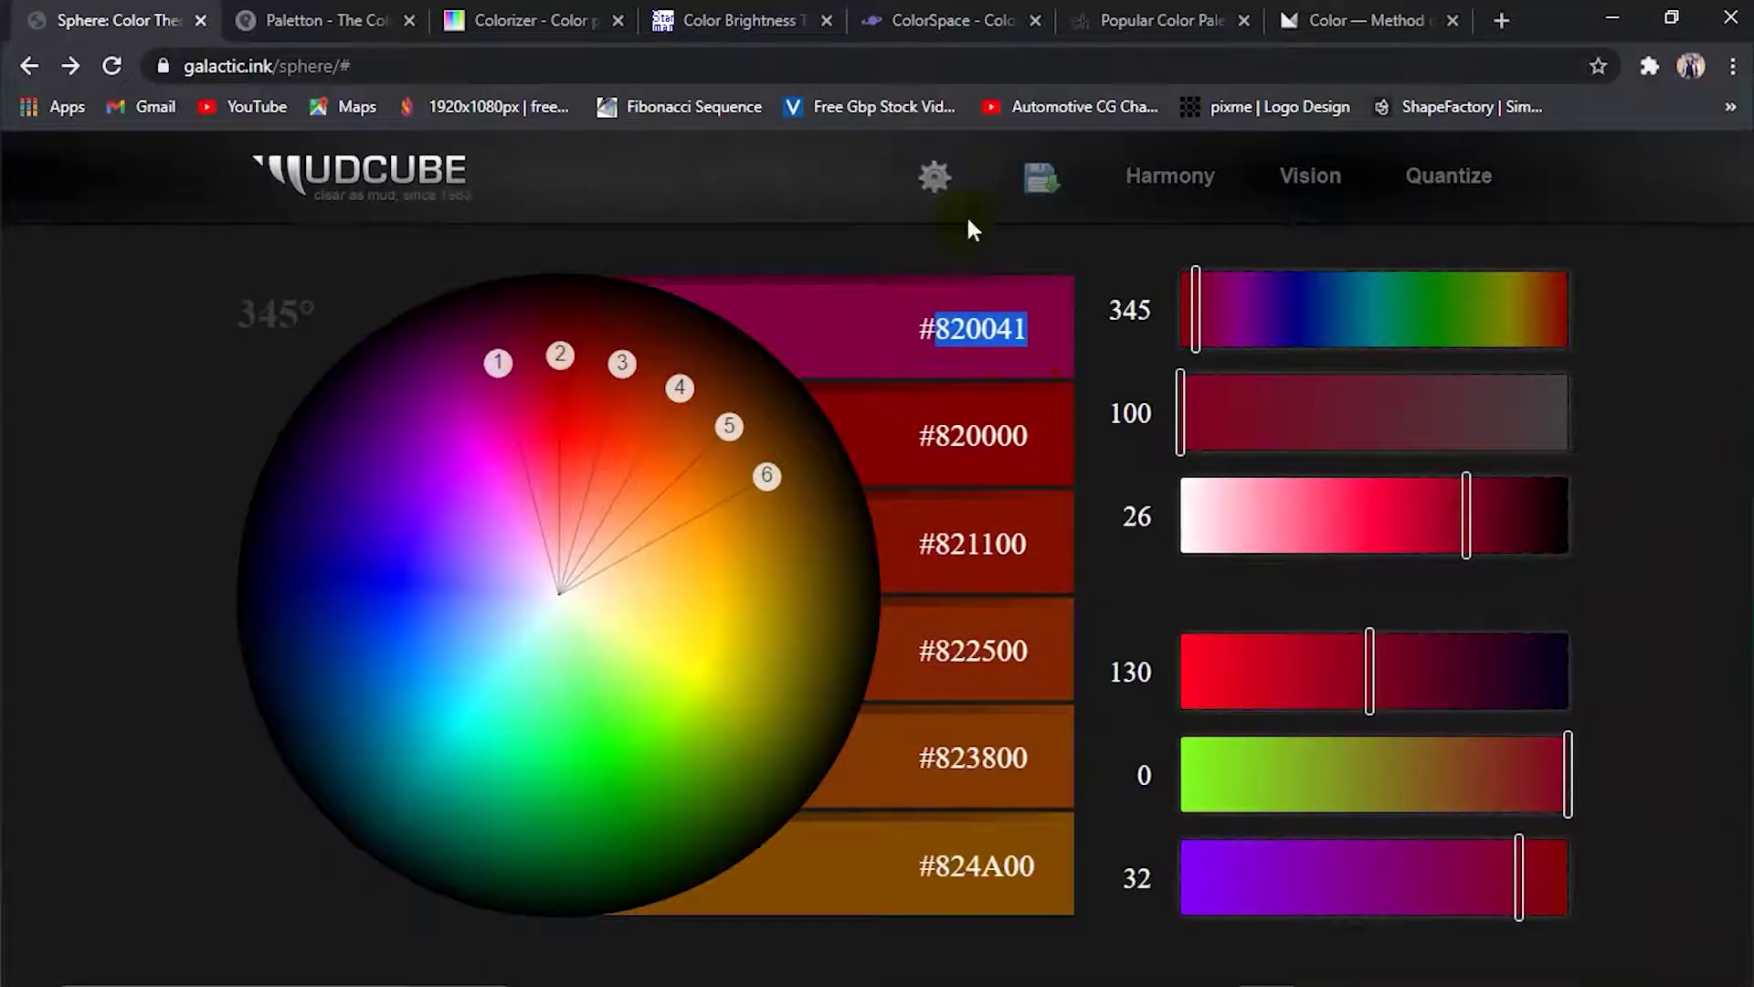
Apply the Analogous harmony and rotate its colour points around the wheel
{"action": "mouse_move", "coordinate": [1170, 175]}
{"action": "left_click", "coordinate": [1185, 302]}
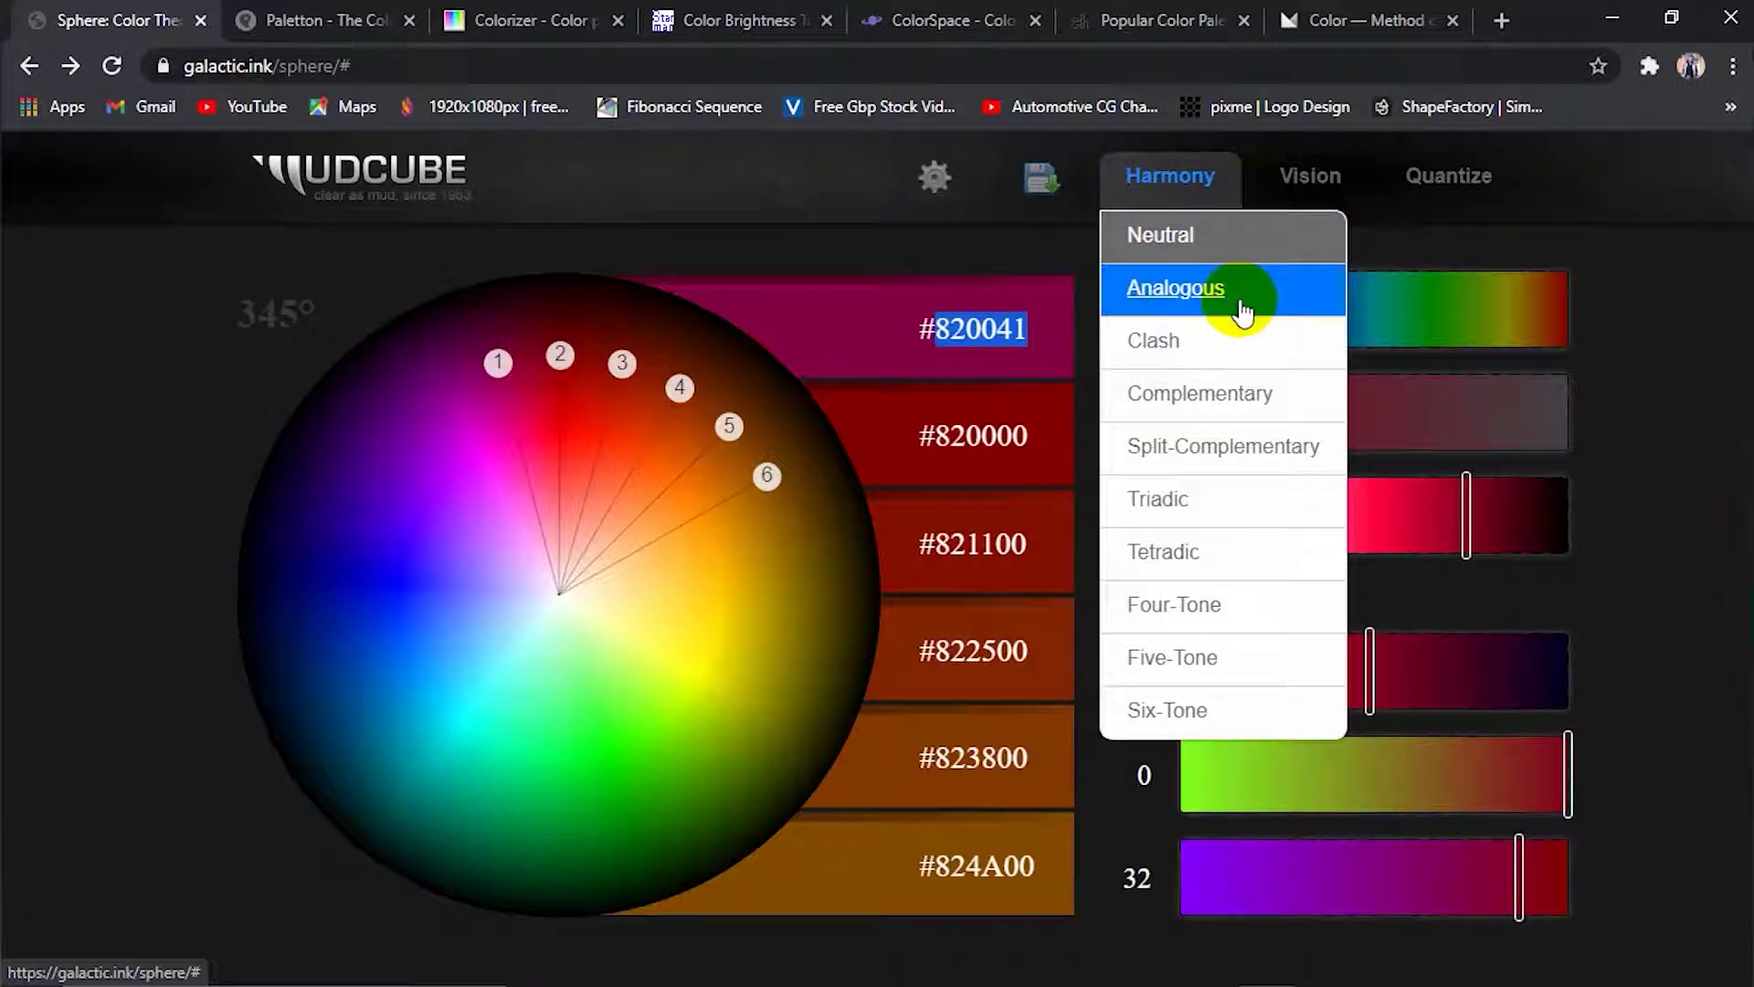
{"action": "left_click", "coordinate": [1157, 305]}
{"action": "mouse_move", "coordinate": [727, 772]}
{"action": "left_mouse_down"}
{"action": "mouse_move", "coordinate": [809, 677]}
{"action": "mouse_move", "coordinate": [732, 457]}
{"action": "mouse_move", "coordinate": [627, 488]}
{"action": "mouse_move", "coordinate": [686, 439]}
{"action": "mouse_move", "coordinate": [655, 378]}
{"action": "mouse_move", "coordinate": [517, 413]}
{"action": "mouse_move", "coordinate": [468, 378]}
{"action": "mouse_move", "coordinate": [415, 484]}
{"action": "mouse_move", "coordinate": [434, 519]}
{"action": "left_mouse_up"}
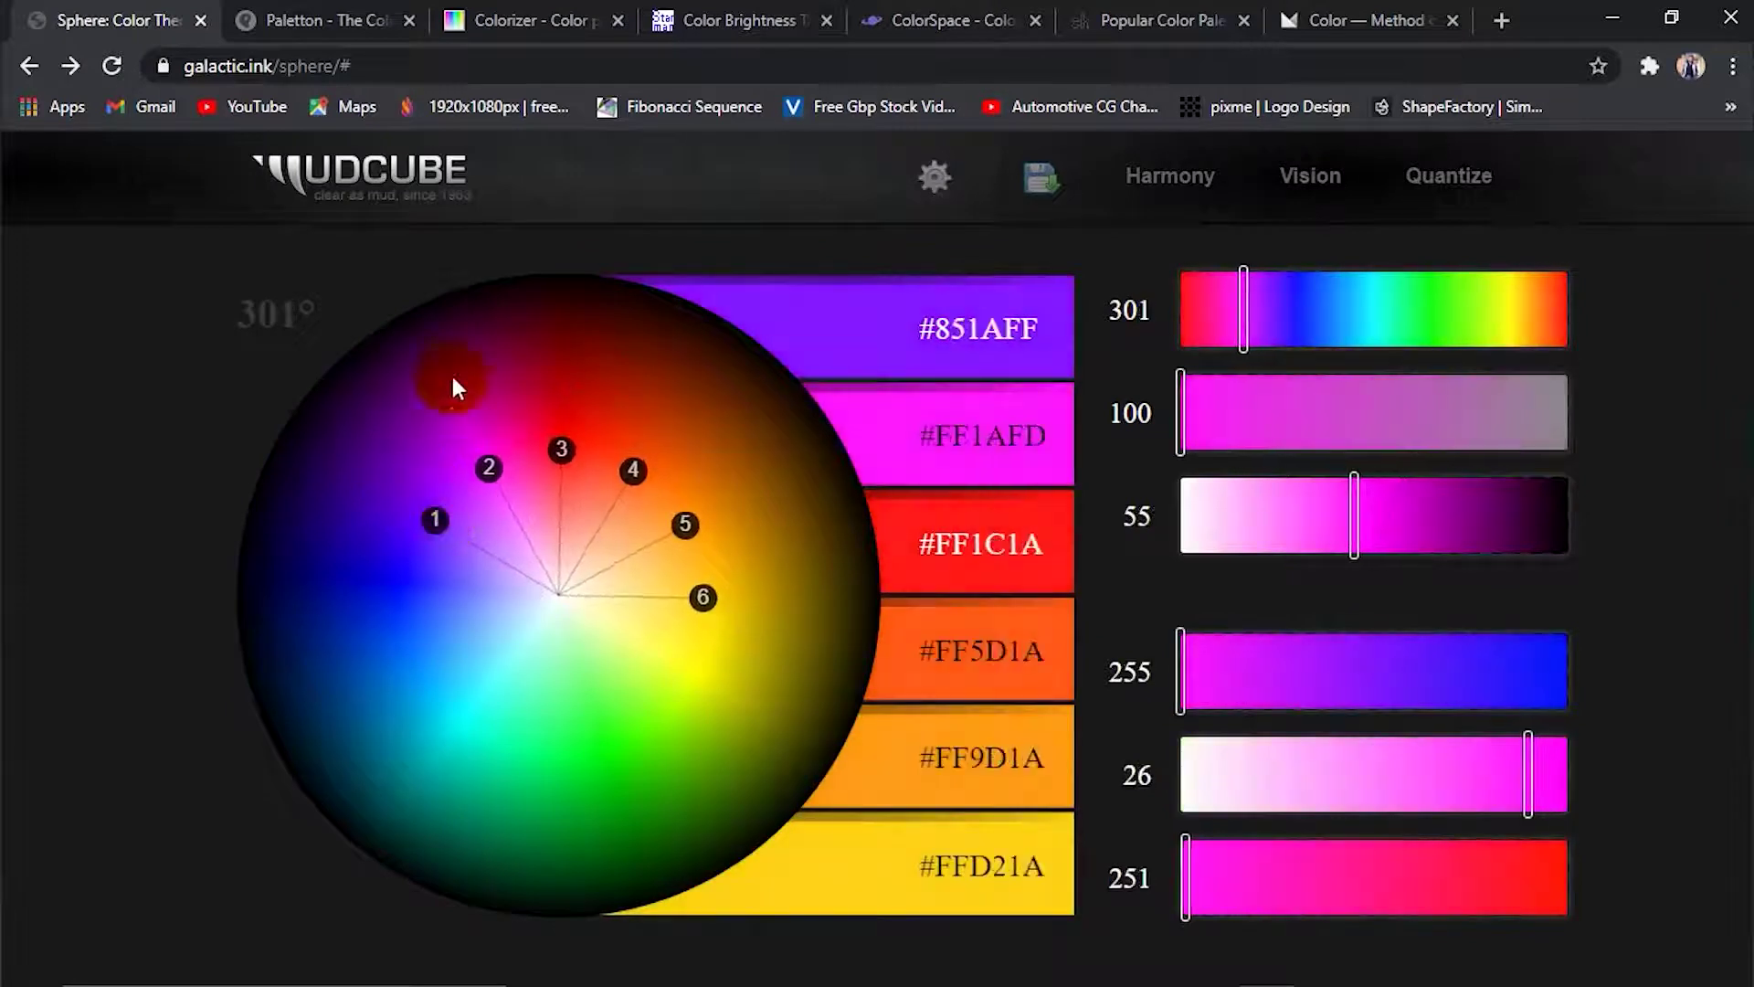
{"action": "mouse_move", "coordinate": [428, 524]}
{"action": "left_mouse_down"}
{"action": "mouse_move", "coordinate": [363, 459]}
{"action": "mouse_move", "coordinate": [353, 417]}
{"action": "mouse_move", "coordinate": [459, 507]}
{"action": "mouse_move", "coordinate": [540, 546]}
{"action": "mouse_move", "coordinate": [528, 555]}
{"action": "mouse_move", "coordinate": [508, 518]}
{"action": "left_mouse_up"}
{"action": "mouse_move", "coordinate": [518, 523]}
{"action": "left_mouse_down"}
{"action": "mouse_move", "coordinate": [524, 550]}
{"action": "mouse_move", "coordinate": [490, 508]}
{"action": "mouse_move", "coordinate": [512, 552]}
{"action": "mouse_move", "coordinate": [404, 438]}
{"action": "mouse_move", "coordinate": [395, 398]}
{"action": "mouse_move", "coordinate": [448, 493]}
{"action": "mouse_move", "coordinate": [427, 535]}
{"action": "left_mouse_up"}
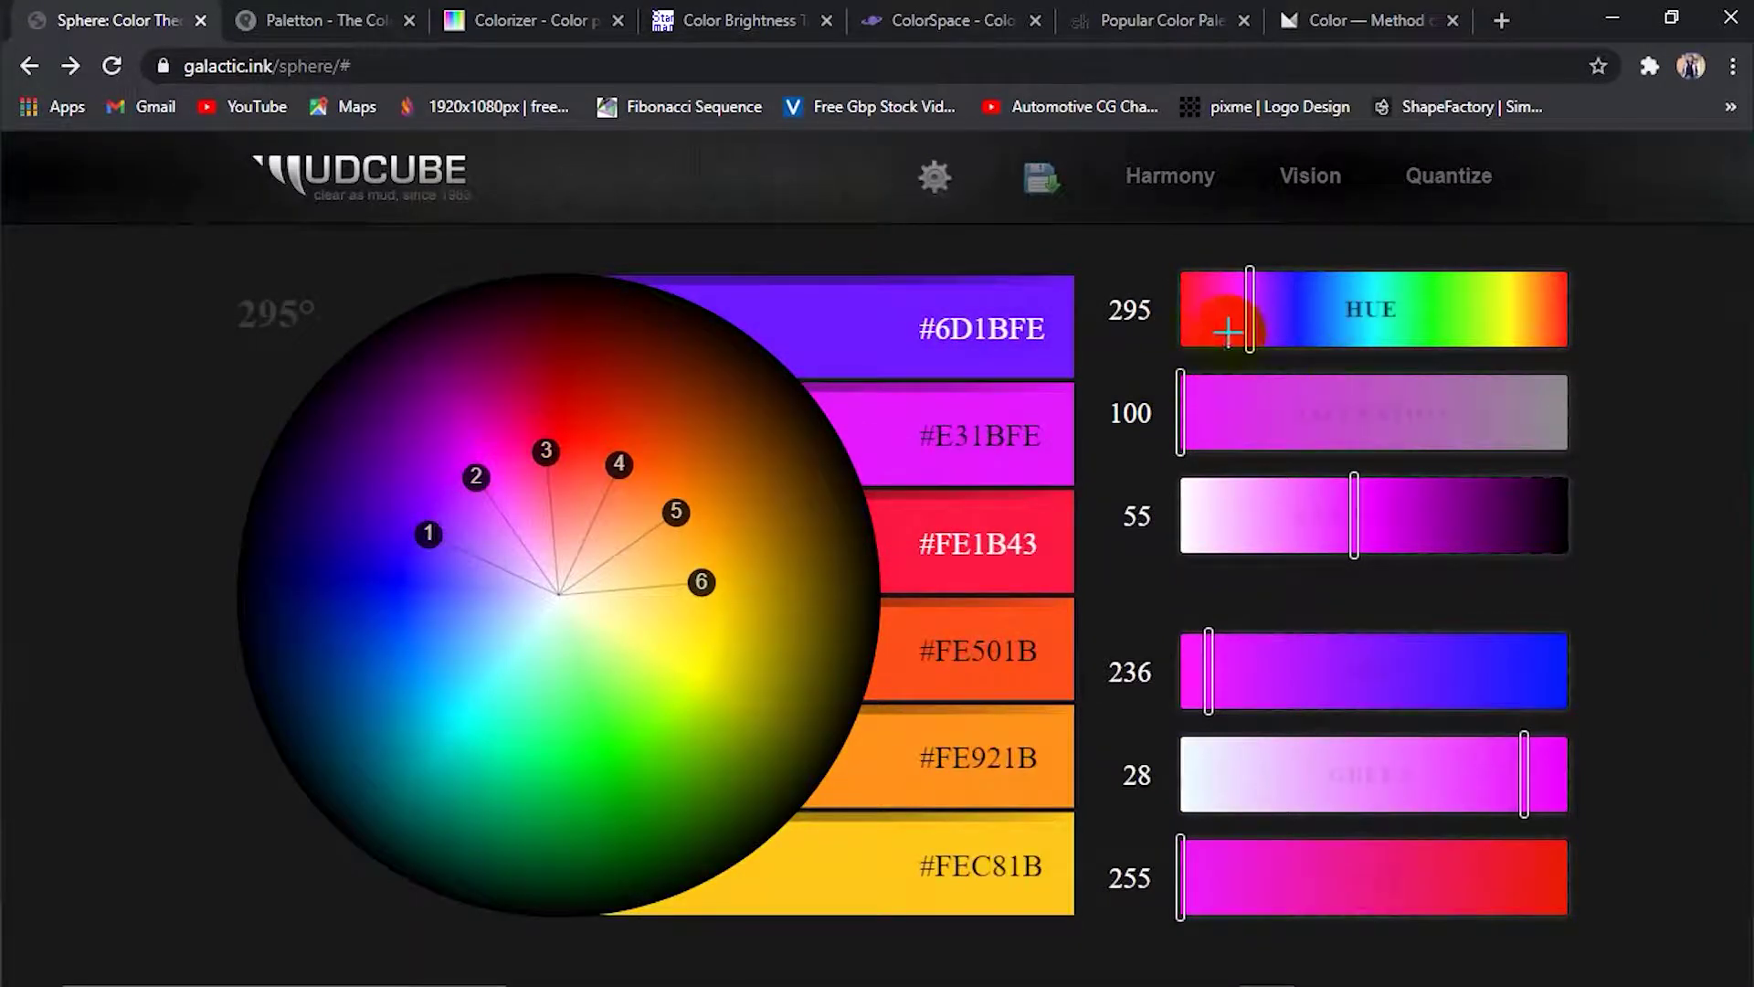
Tune hue, saturation, luminance and red/green balance, then switch to the Clash harmony
{"action": "mouse_move", "coordinate": [1251, 314]}
{"action": "left_mouse_down"}
{"action": "mouse_move", "coordinate": [1401, 316]}
{"action": "mouse_move", "coordinate": [1250, 351]}
{"action": "mouse_move", "coordinate": [1172, 408]}
{"action": "mouse_move", "coordinate": [1408, 408]}
{"action": "left_mouse_up"}
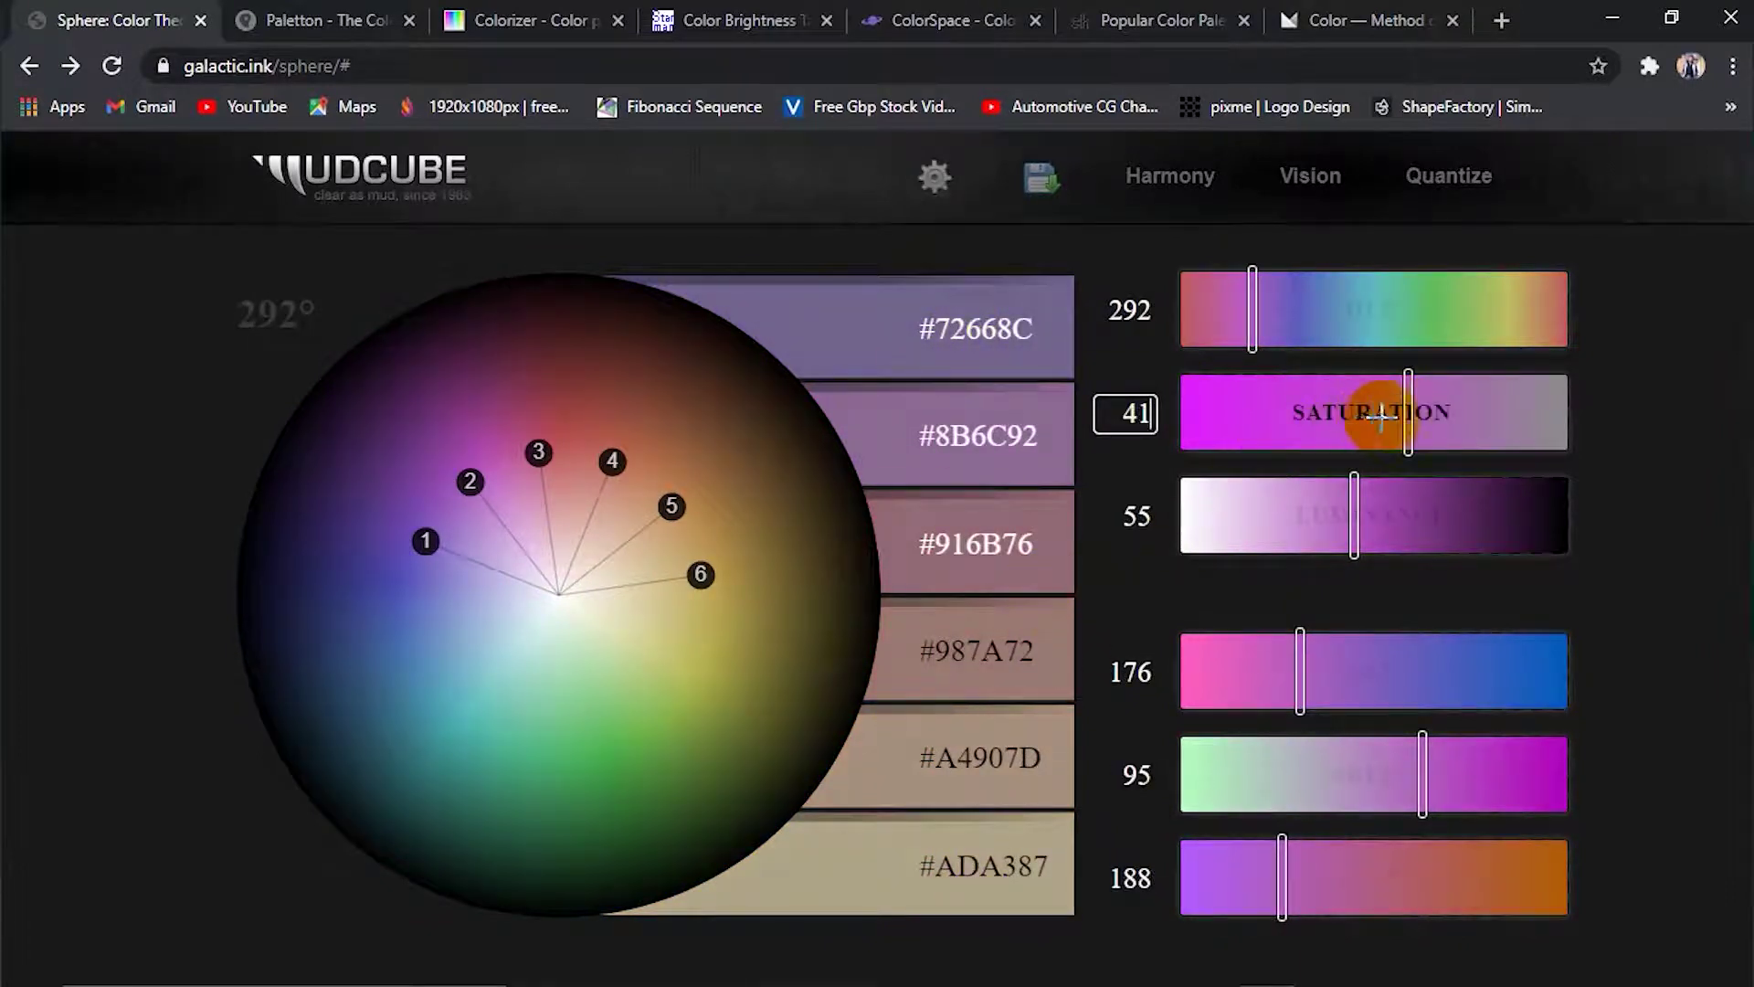
{"action": "left_click_drag", "start_coordinate": [1404, 414], "coordinate": [1252, 419]}
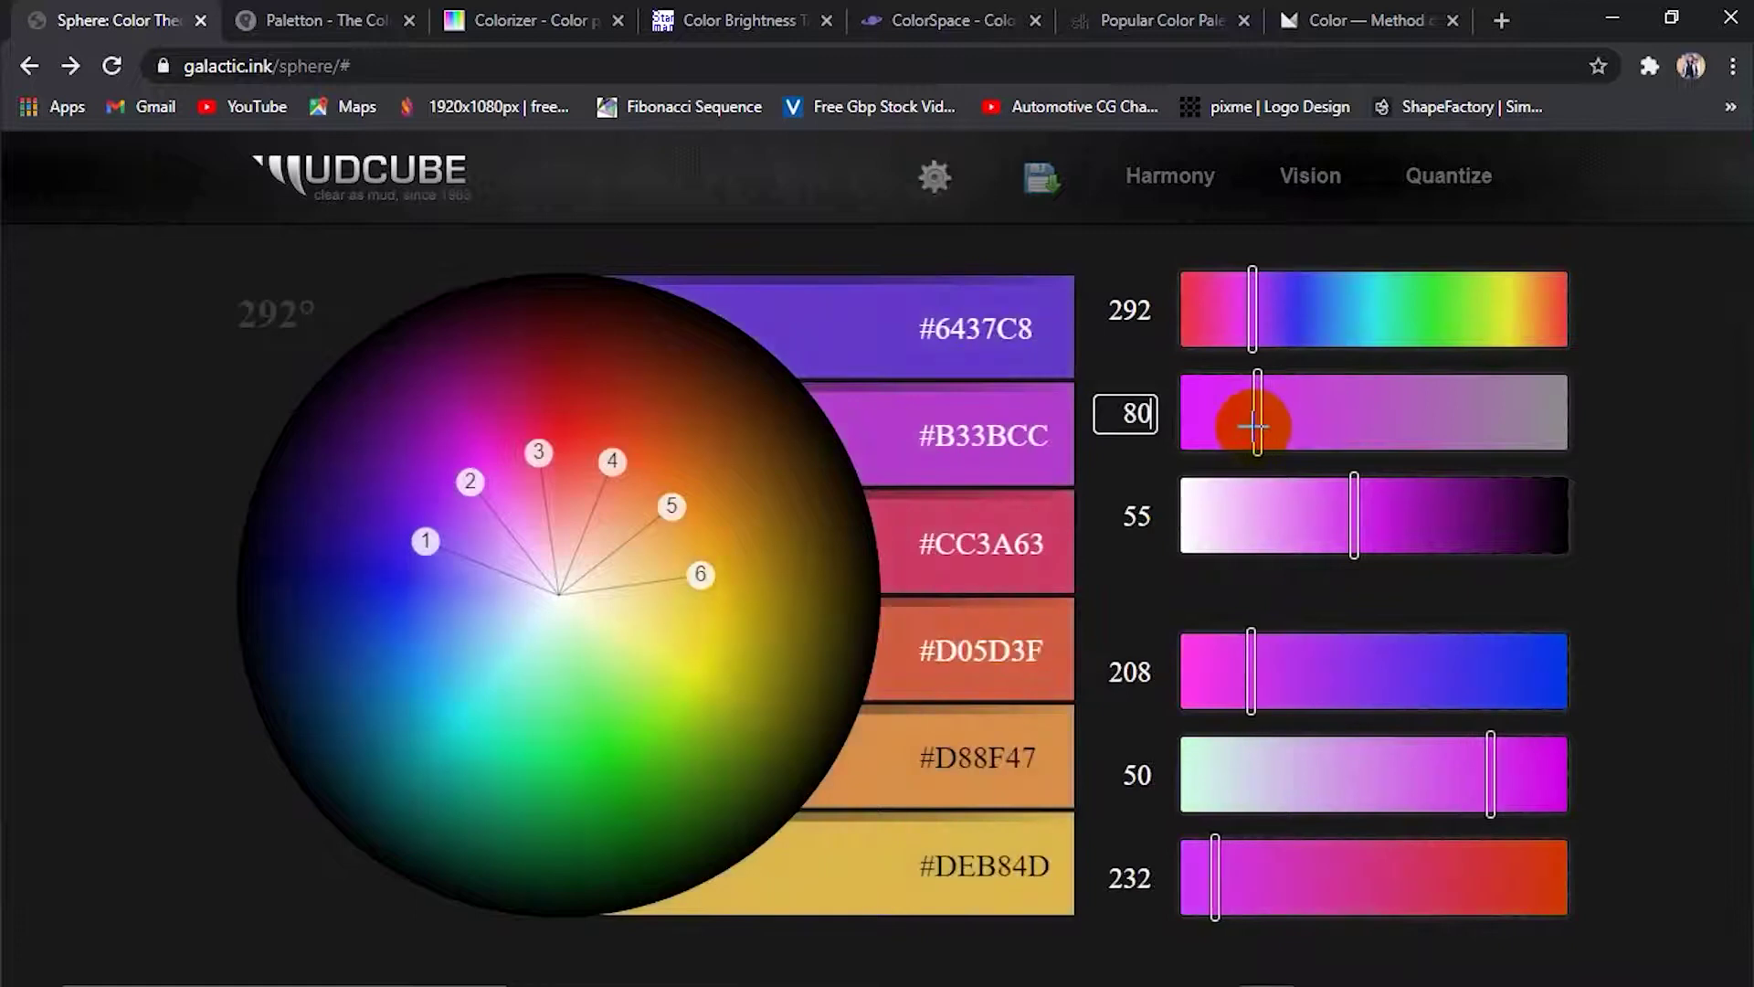
{"action": "left_click", "coordinate": [1359, 528]}
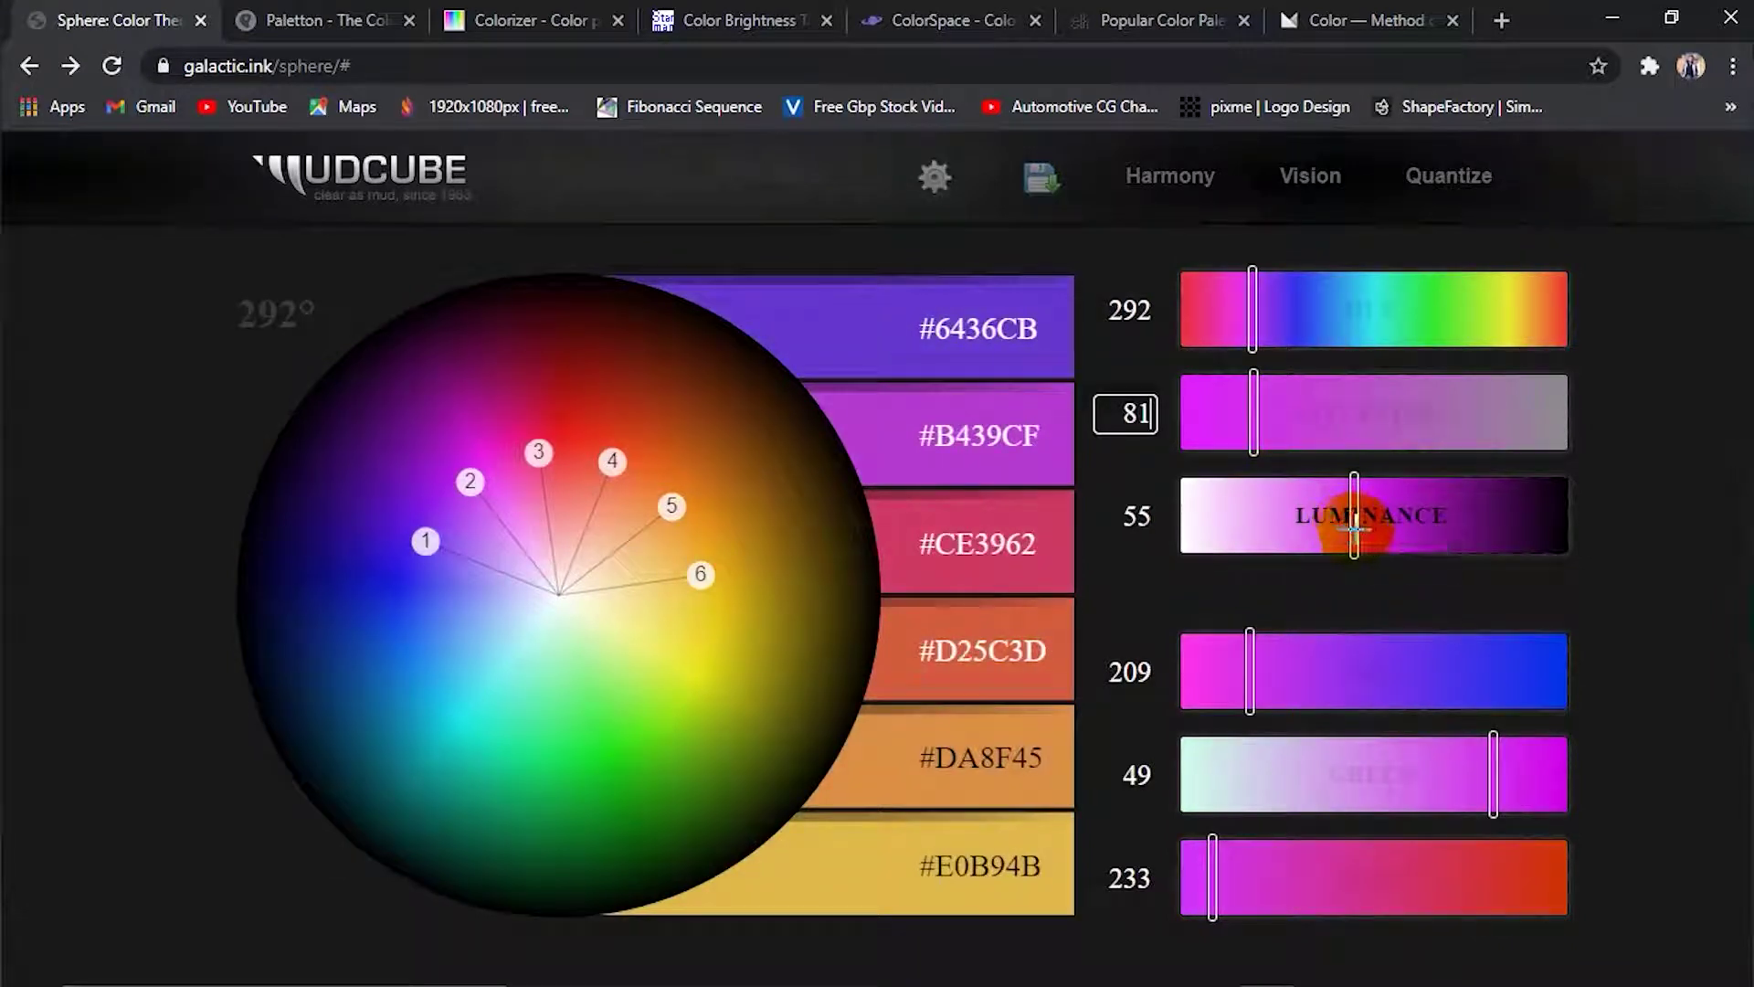
{"action": "mouse_move", "coordinate": [1354, 528]}
{"action": "left_mouse_down"}
{"action": "mouse_move", "coordinate": [1498, 524]}
{"action": "mouse_move", "coordinate": [1321, 545]}
{"action": "mouse_move", "coordinate": [1285, 529]}
{"action": "mouse_move", "coordinate": [1309, 525]}
{"action": "left_mouse_up"}
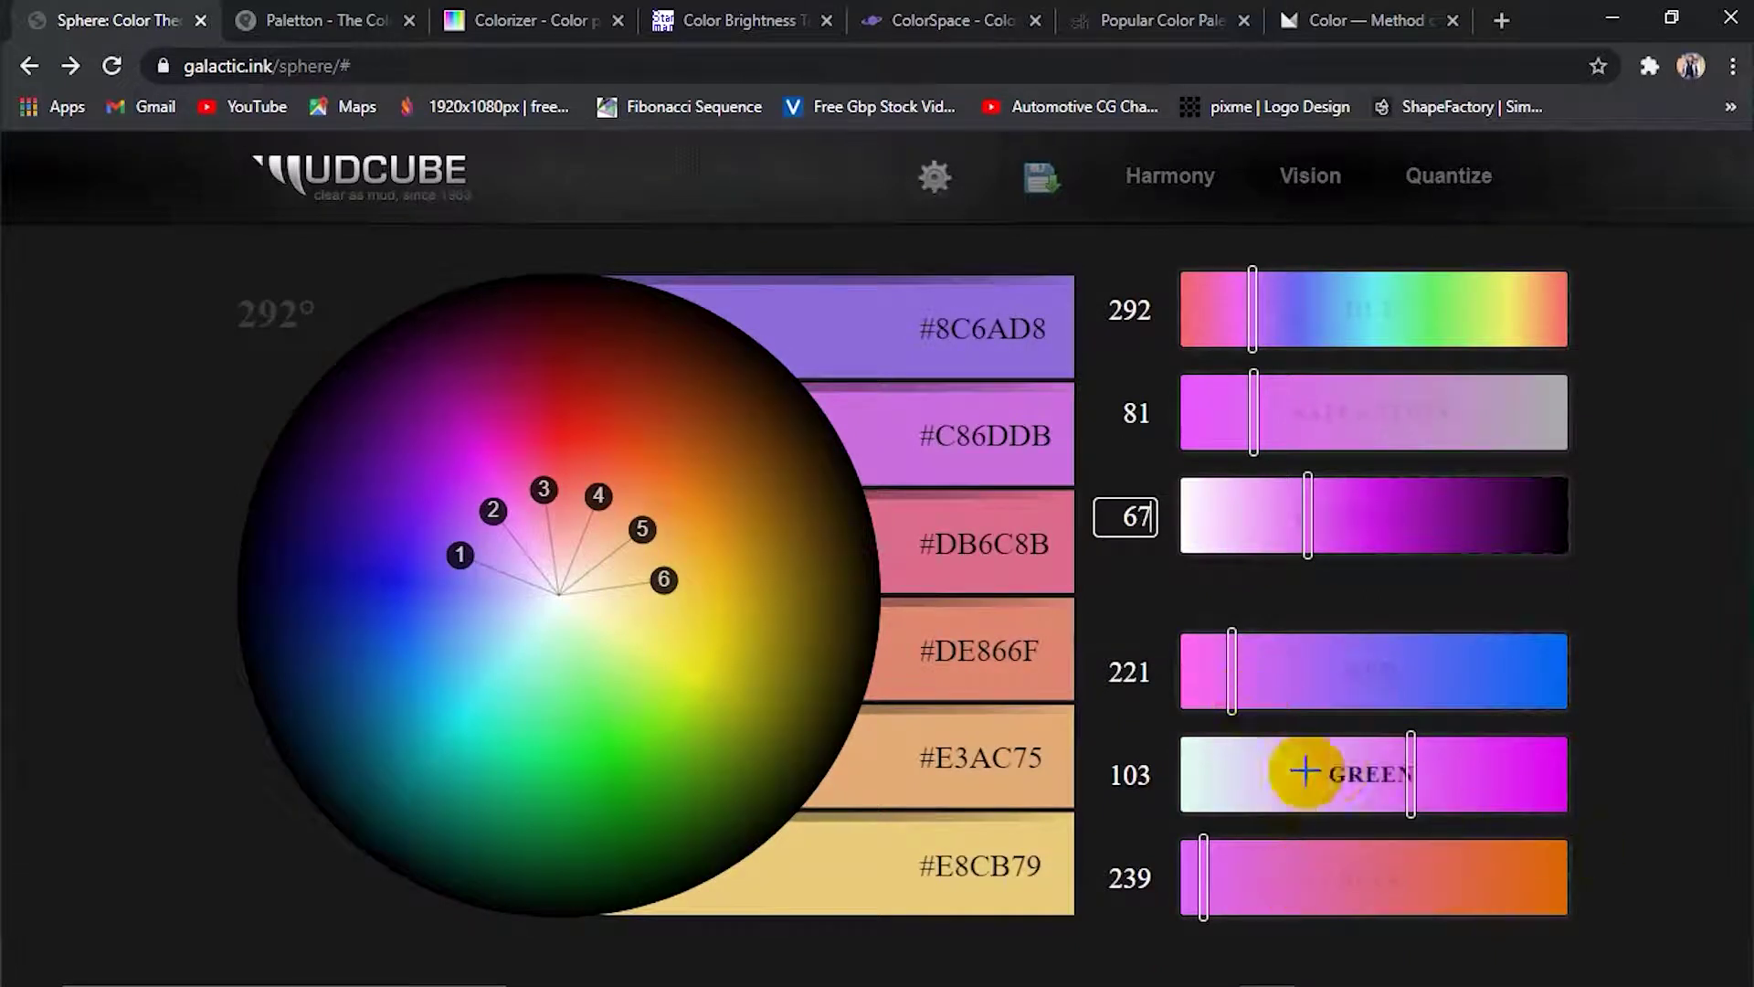
{"action": "left_click_drag", "start_coordinate": [1232, 668], "coordinate": [1202, 672]}
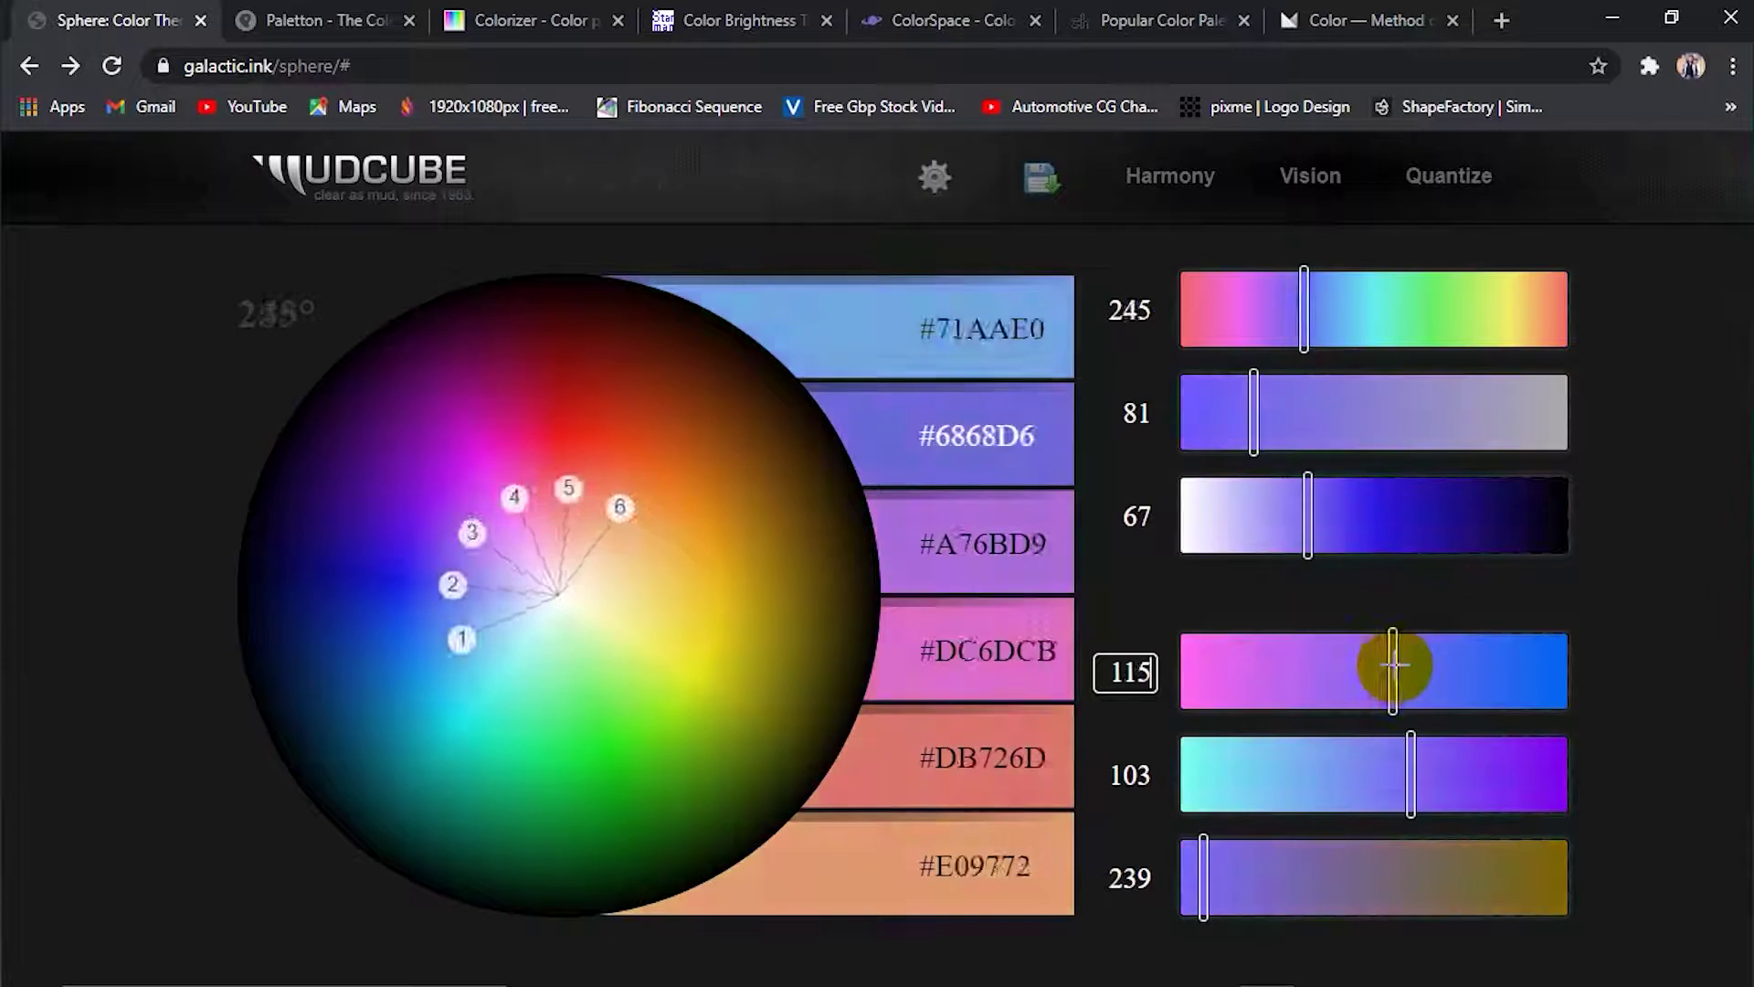
{"action": "left_click_drag", "start_coordinate": [1417, 752], "coordinate": [1358, 726]}
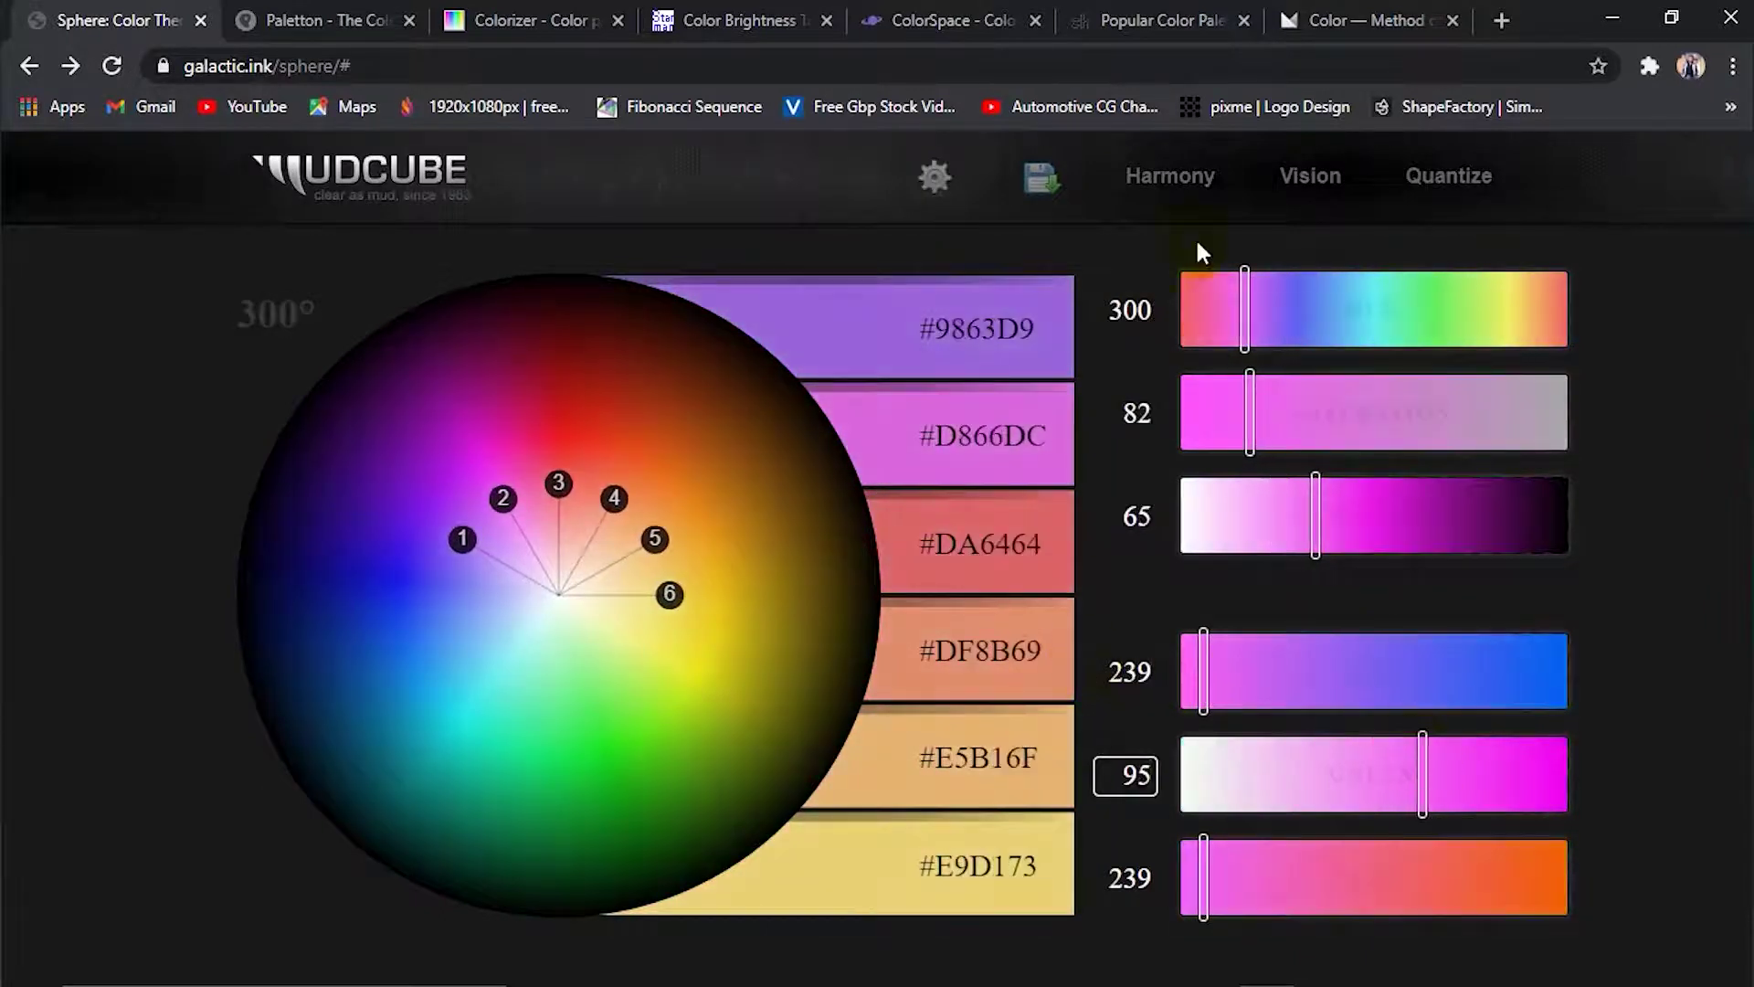
{"action": "left_click", "coordinate": [1152, 347]}
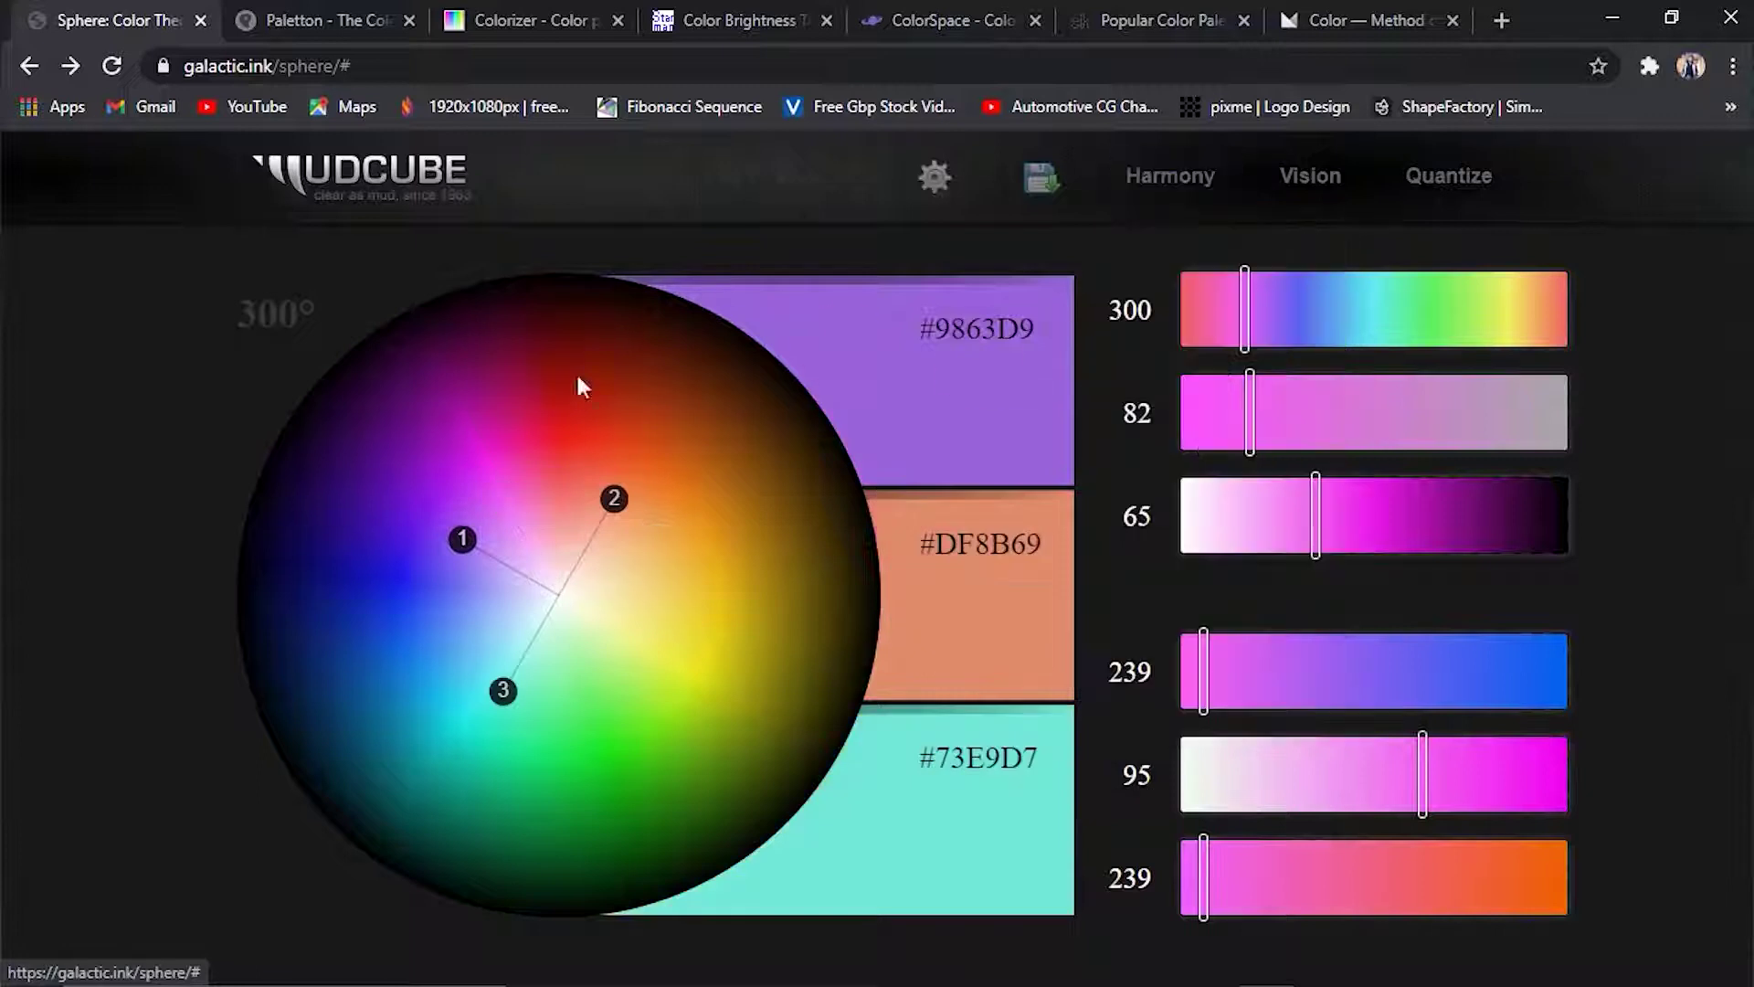
Make a Complementary palette with the base colour moved to red at saturation 100
{"action": "left_click", "coordinate": [448, 530]}
{"action": "left_click_drag", "start_coordinate": [454, 529], "coordinate": [477, 451]}
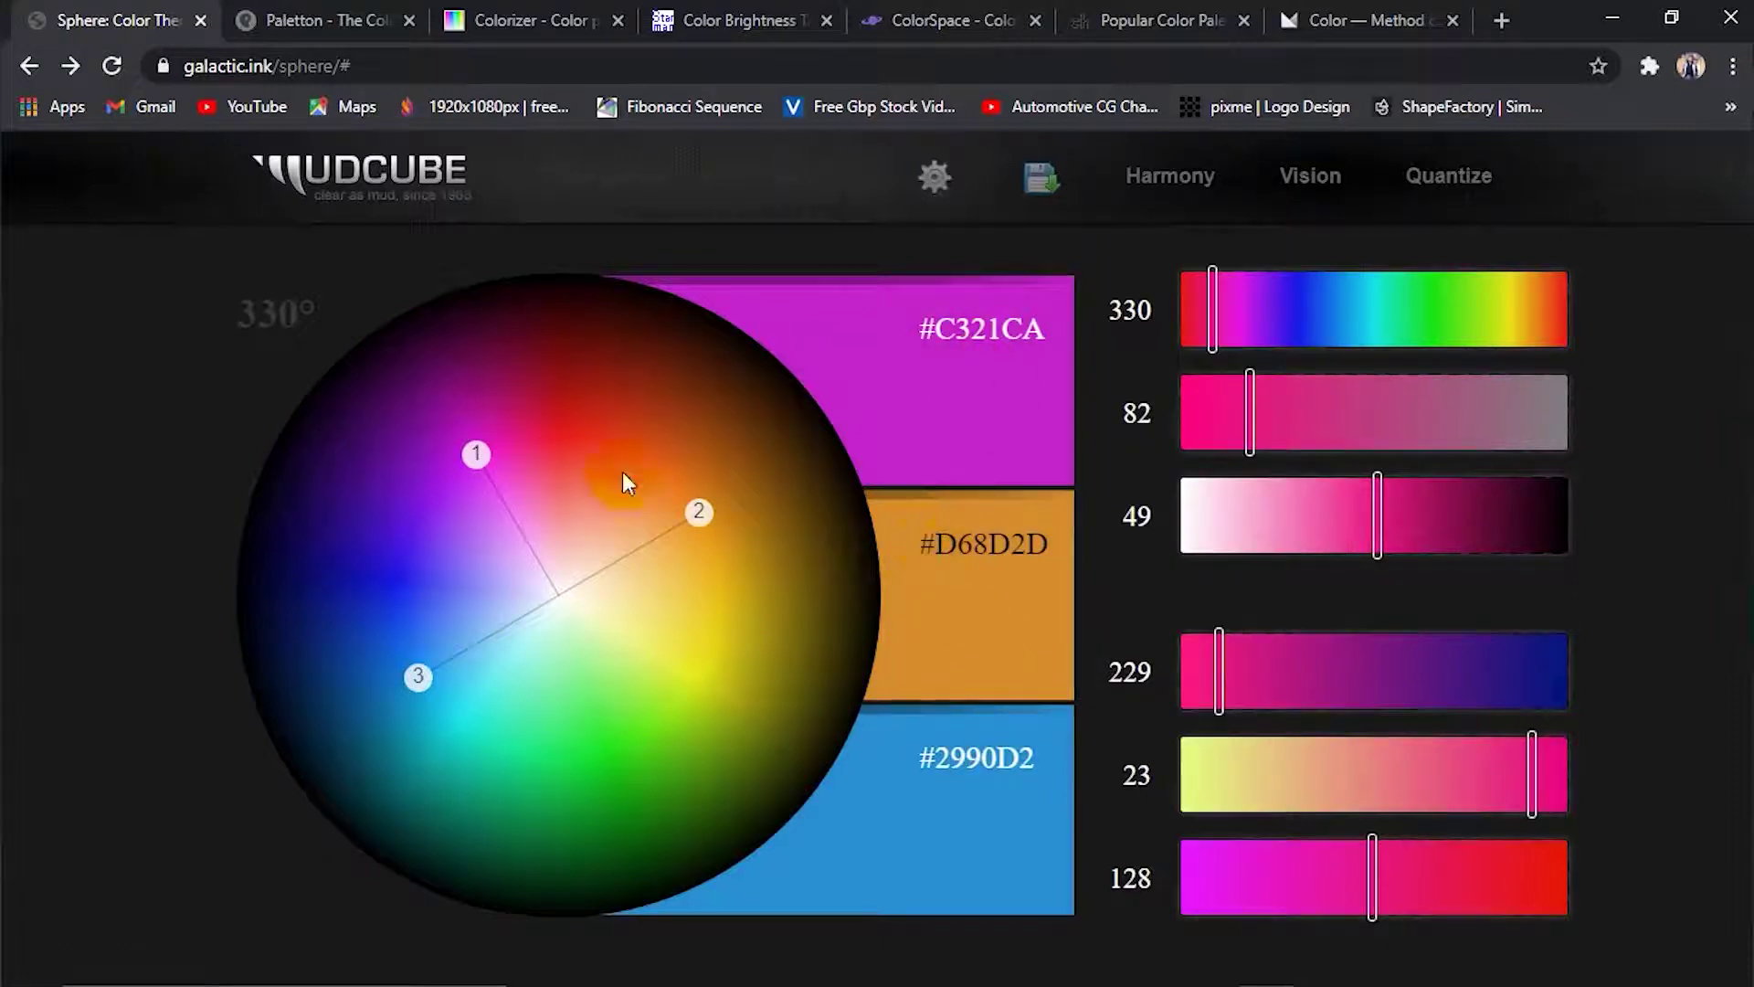
{"action": "left_click", "coordinate": [1176, 406]}
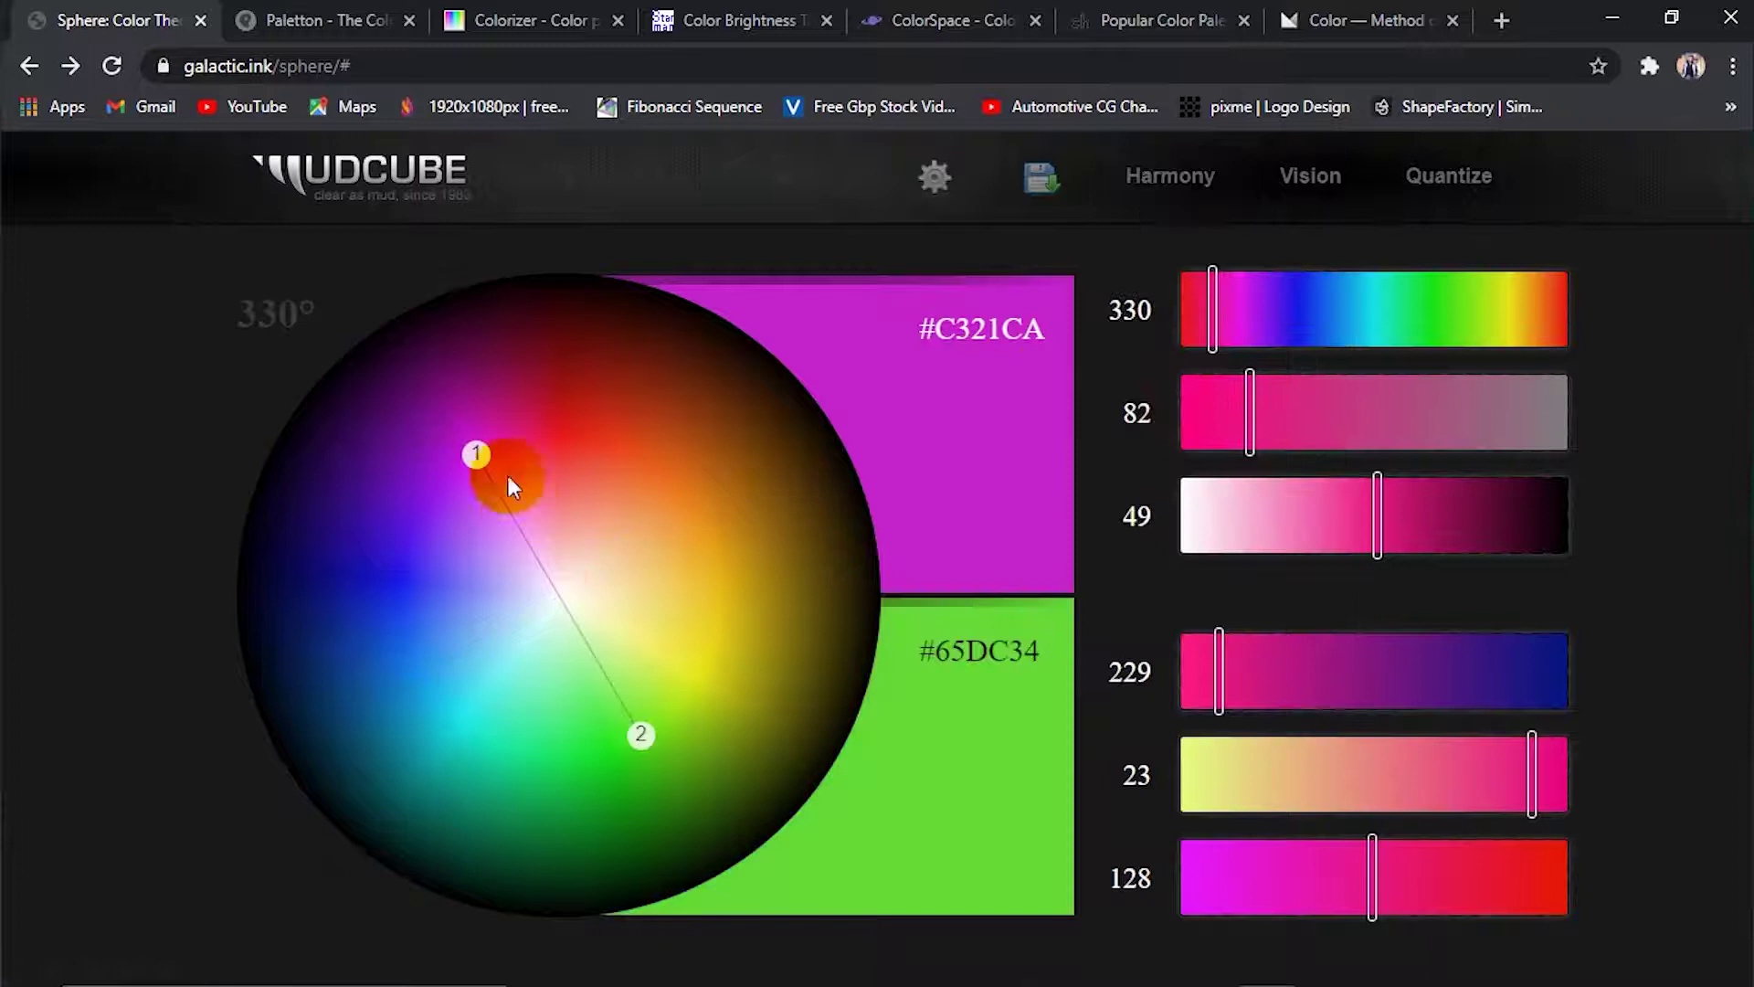
{"action": "mouse_move", "coordinate": [486, 450]}
{"action": "left_mouse_down"}
{"action": "mouse_move", "coordinate": [545, 514]}
{"action": "mouse_move", "coordinate": [566, 387]}
{"action": "mouse_move", "coordinate": [605, 465]}
{"action": "mouse_move", "coordinate": [550, 382]}
{"action": "mouse_move", "coordinate": [461, 403]}
{"action": "mouse_move", "coordinate": [554, 399]}
{"action": "left_mouse_up"}
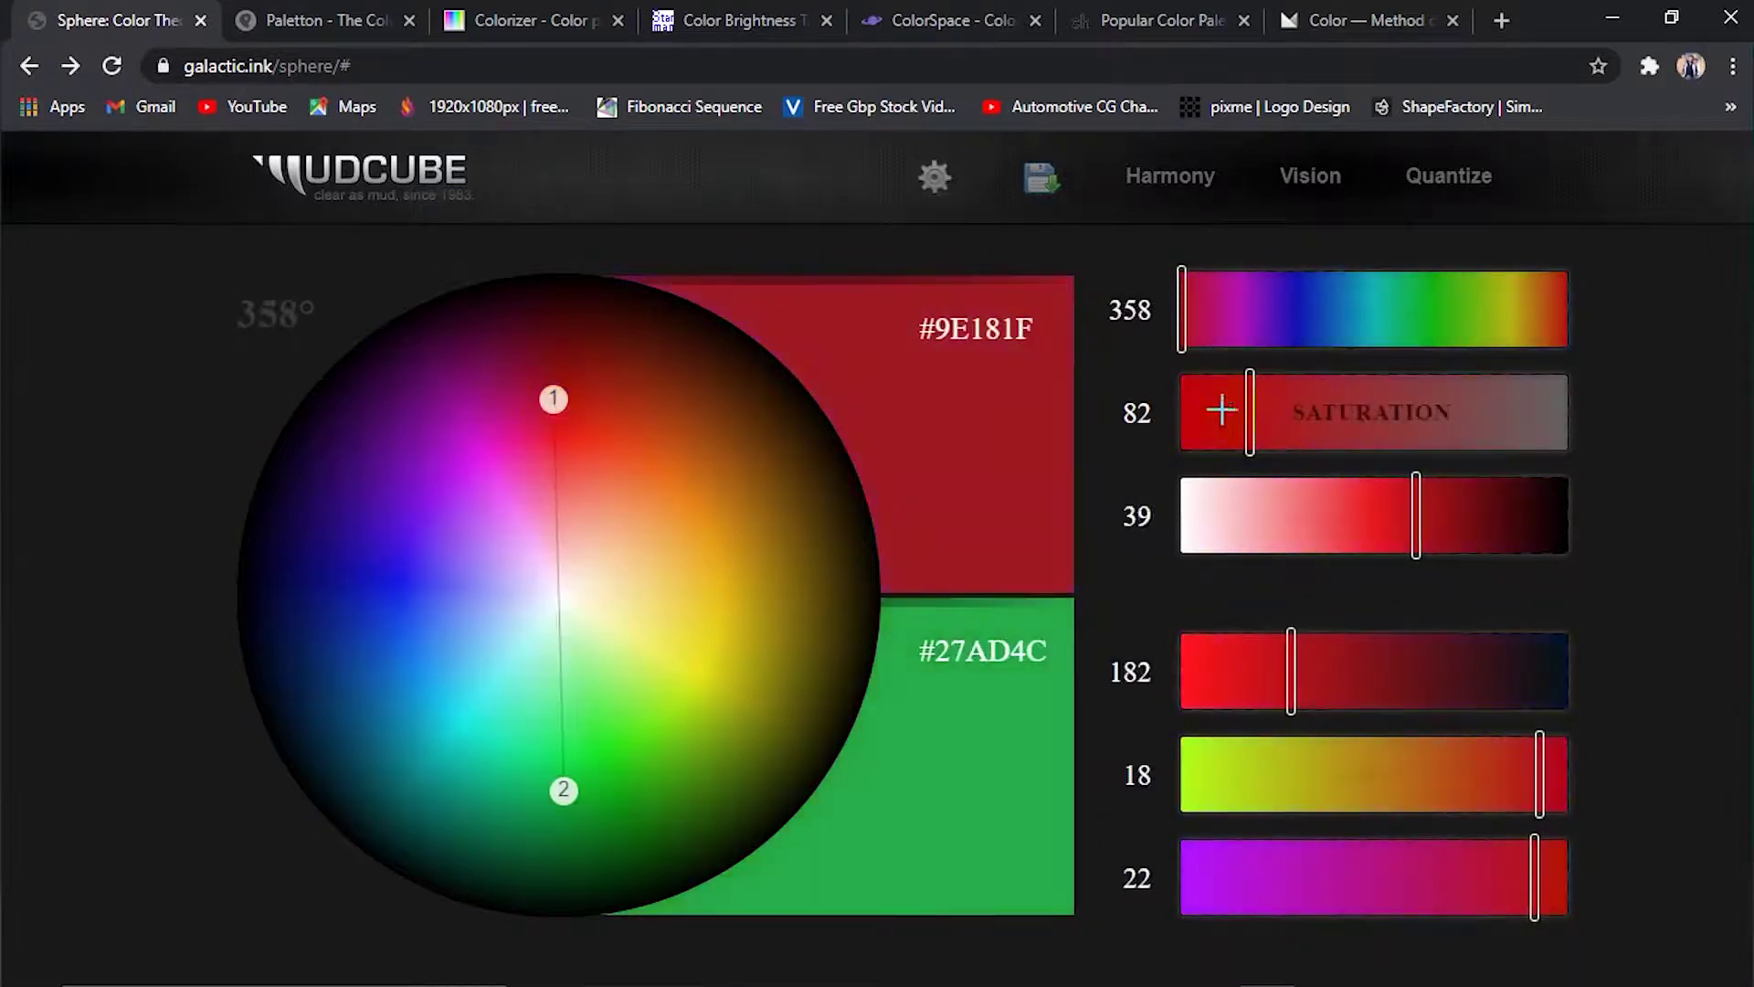
{"action": "left_click_drag", "start_coordinate": [1238, 405], "coordinate": [1071, 424]}
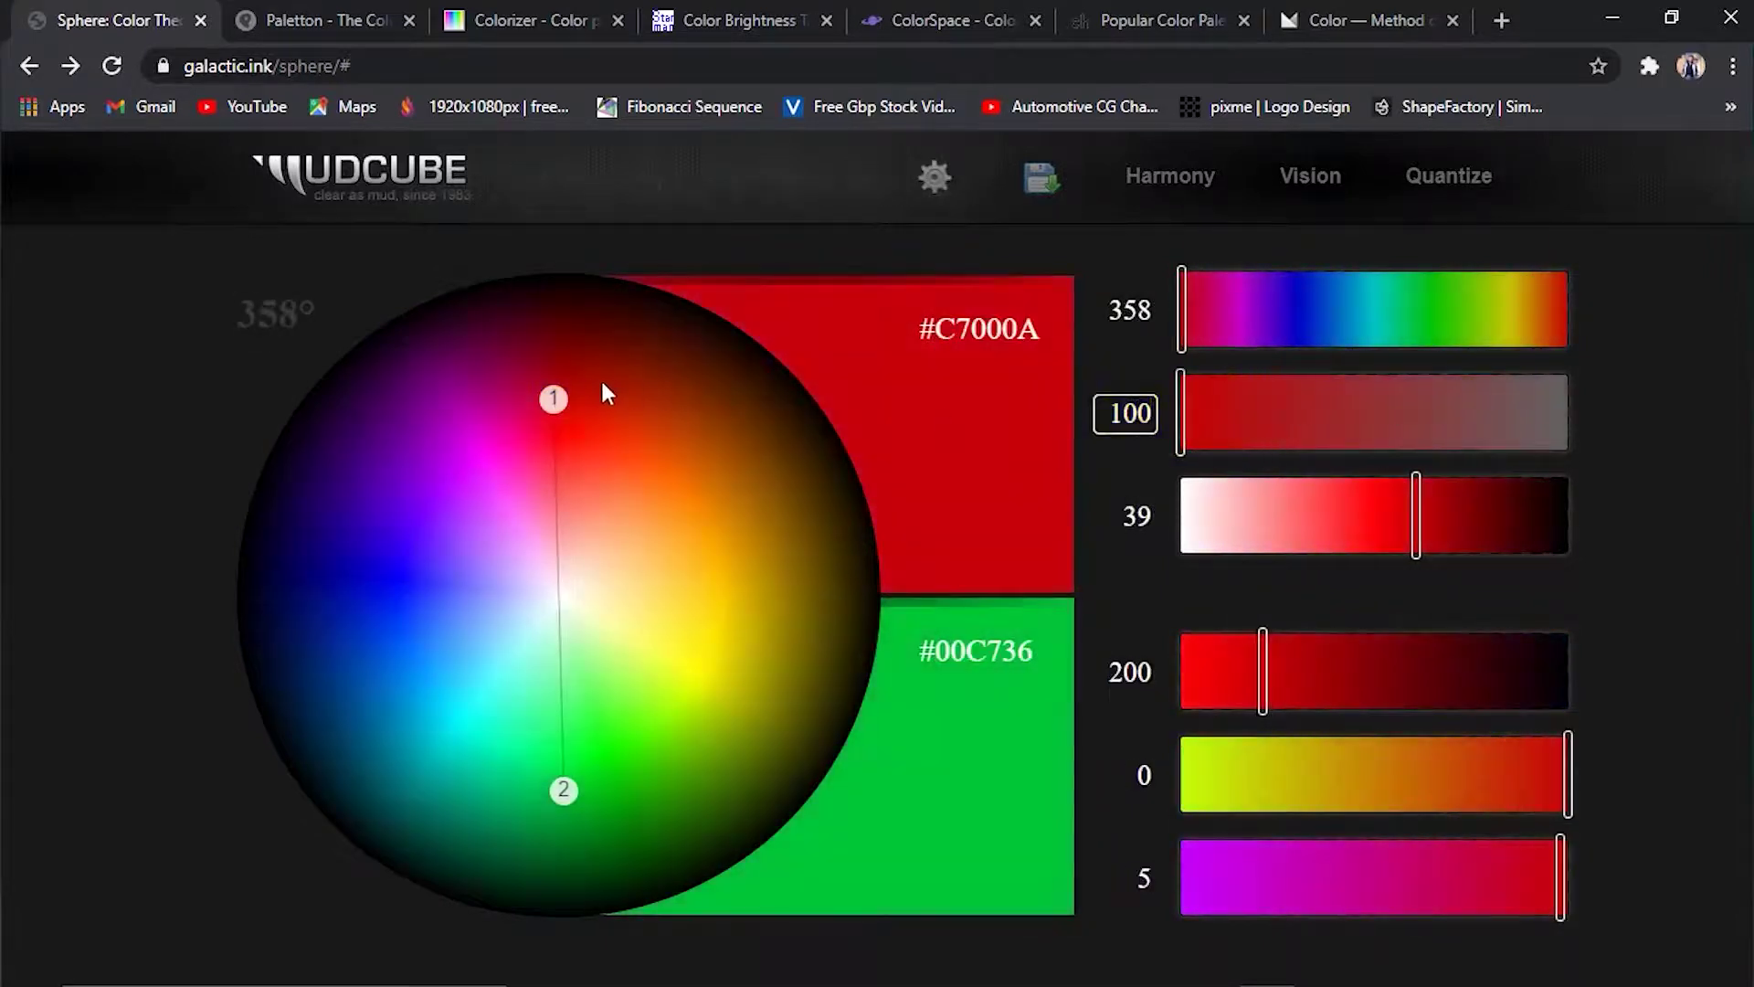
{"action": "mouse_move", "coordinate": [1178, 414]}
{"action": "left_mouse_down"}
{"action": "mouse_move", "coordinate": [1284, 414]}
{"action": "mouse_move", "coordinate": [1180, 402]}
{"action": "left_mouse_up"}
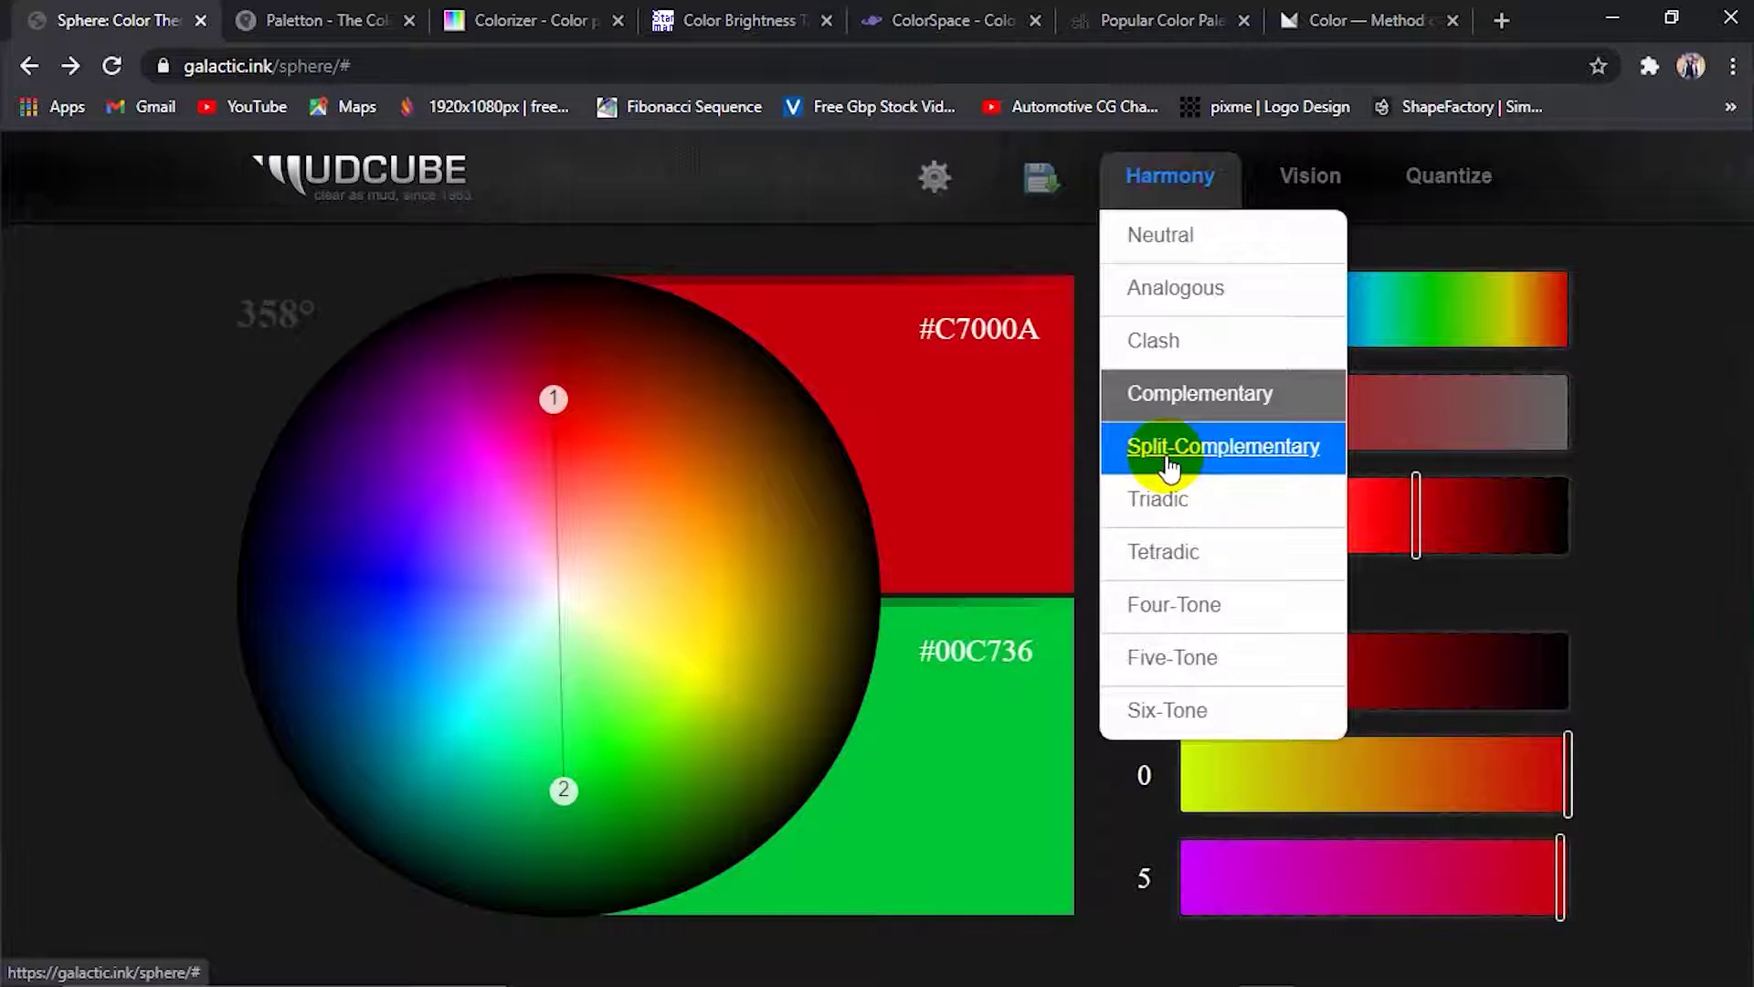
Switch to Split-Complementary with the base hue at 360°, pure red
{"action": "left_click", "coordinate": [1169, 462]}
{"action": "left_click", "coordinate": [550, 398]}
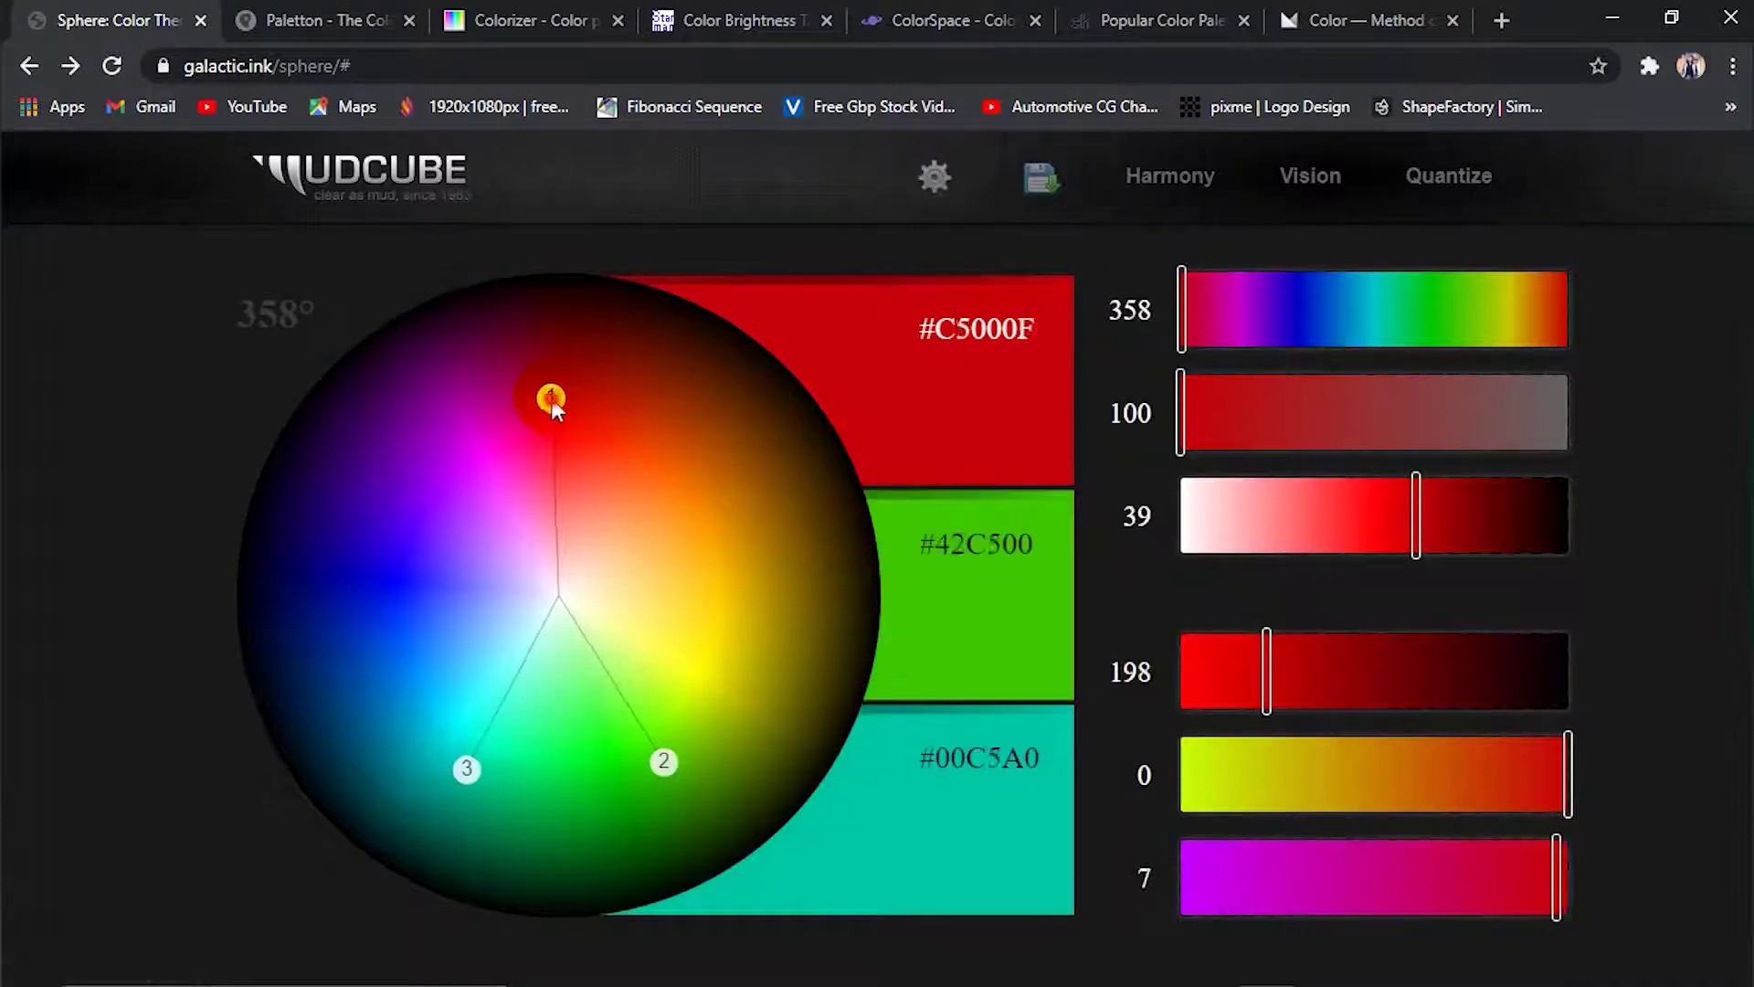
{"action": "left_click_drag", "start_coordinate": [552, 398], "coordinate": [559, 391]}
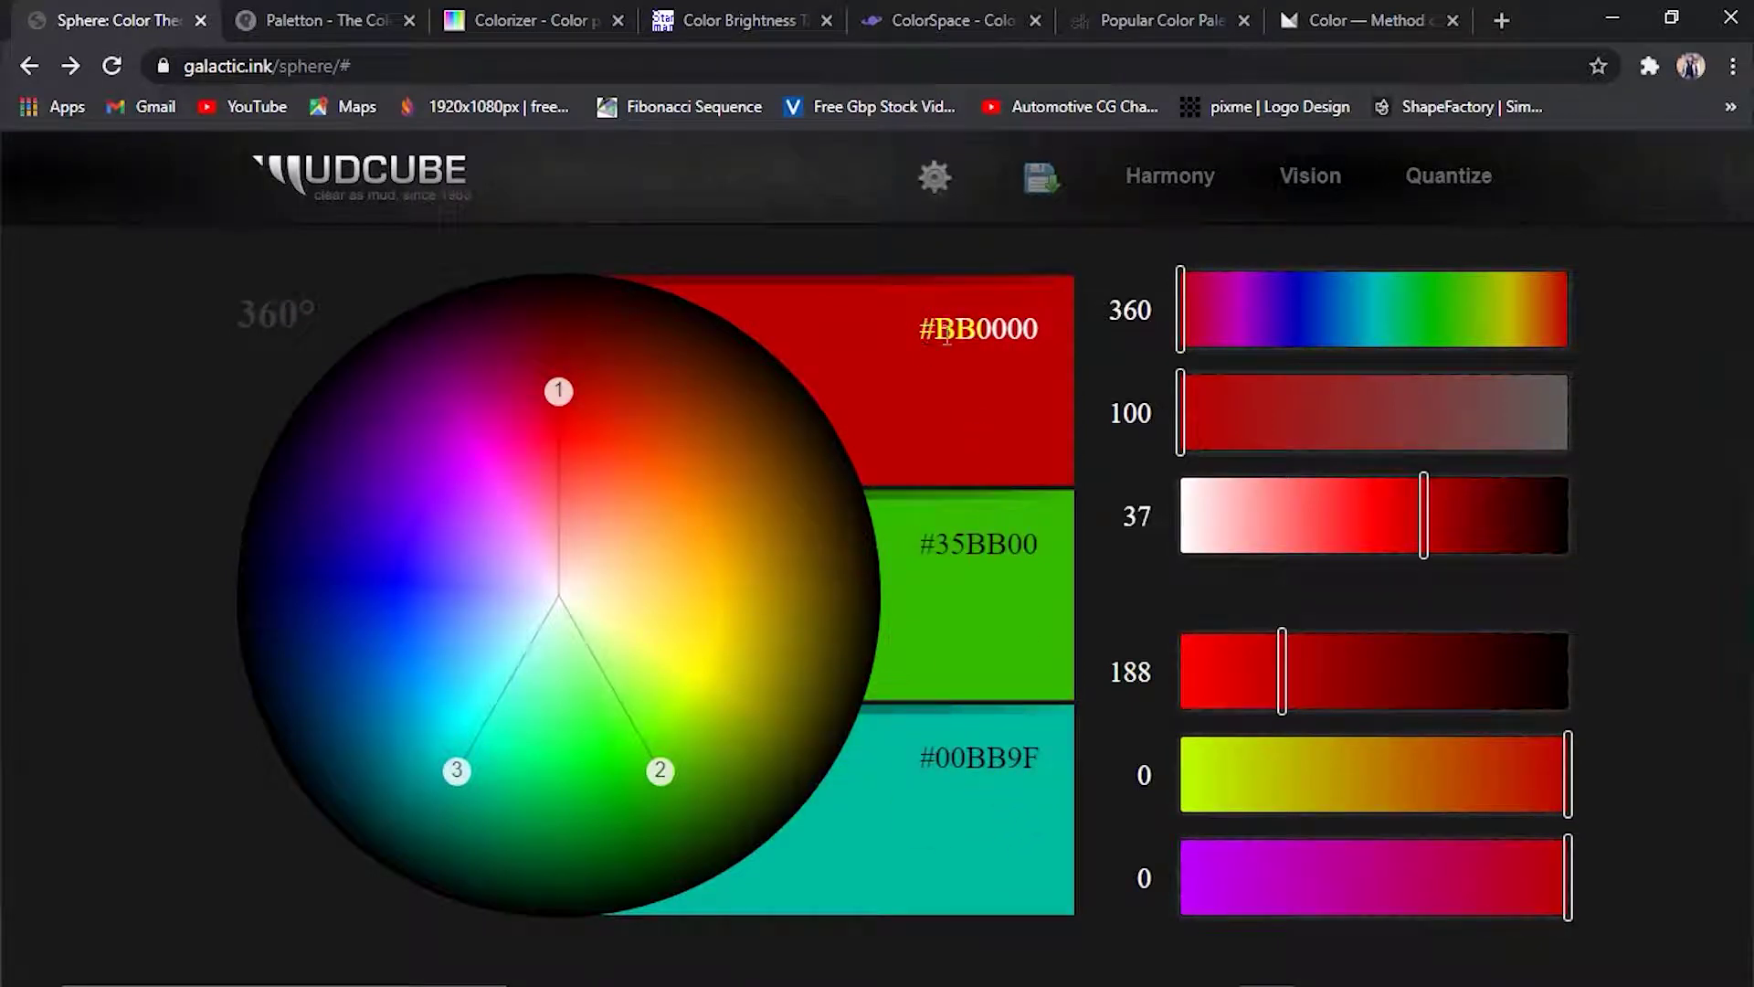
Copy the green swatch's hex code 35BB00
{"action": "mouse_move", "coordinate": [1001, 540]}
{"action": "left_mouse_down"}
{"action": "mouse_move", "coordinate": [1050, 544]}
{"action": "mouse_move", "coordinate": [941, 537]}
{"action": "left_mouse_up"}
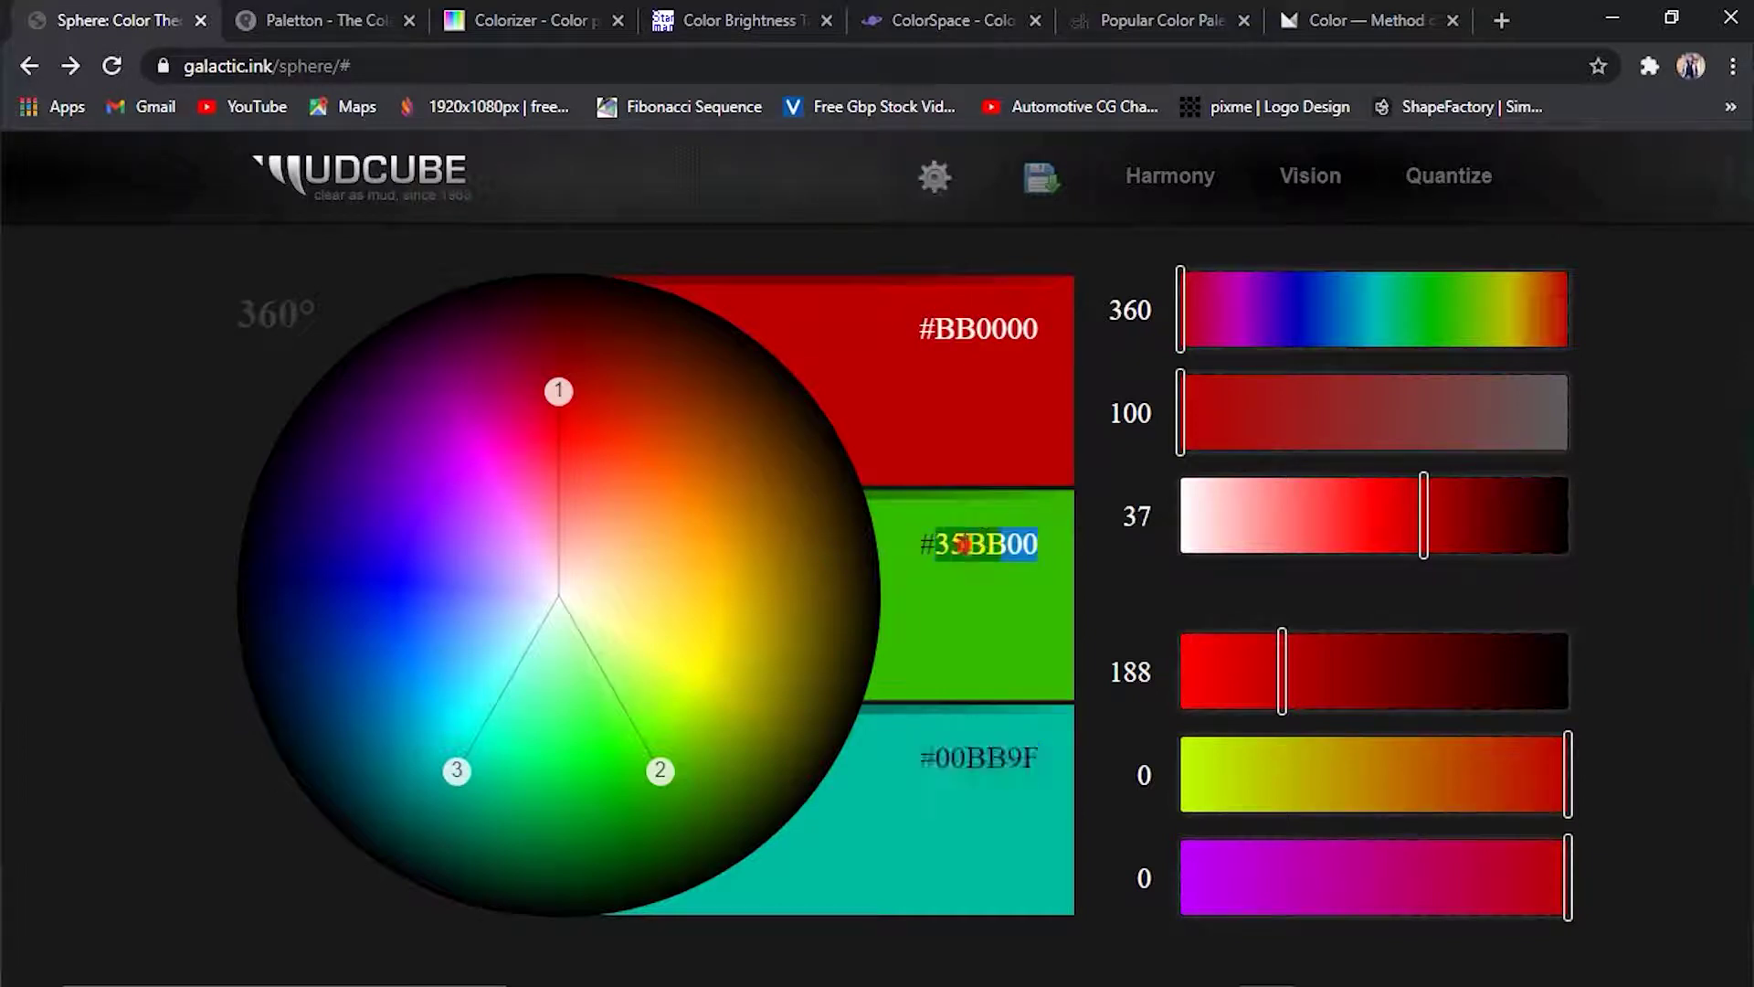
{"action": "right_click", "coordinate": [941, 535]}
{"action": "left_click", "coordinate": [969, 546]}
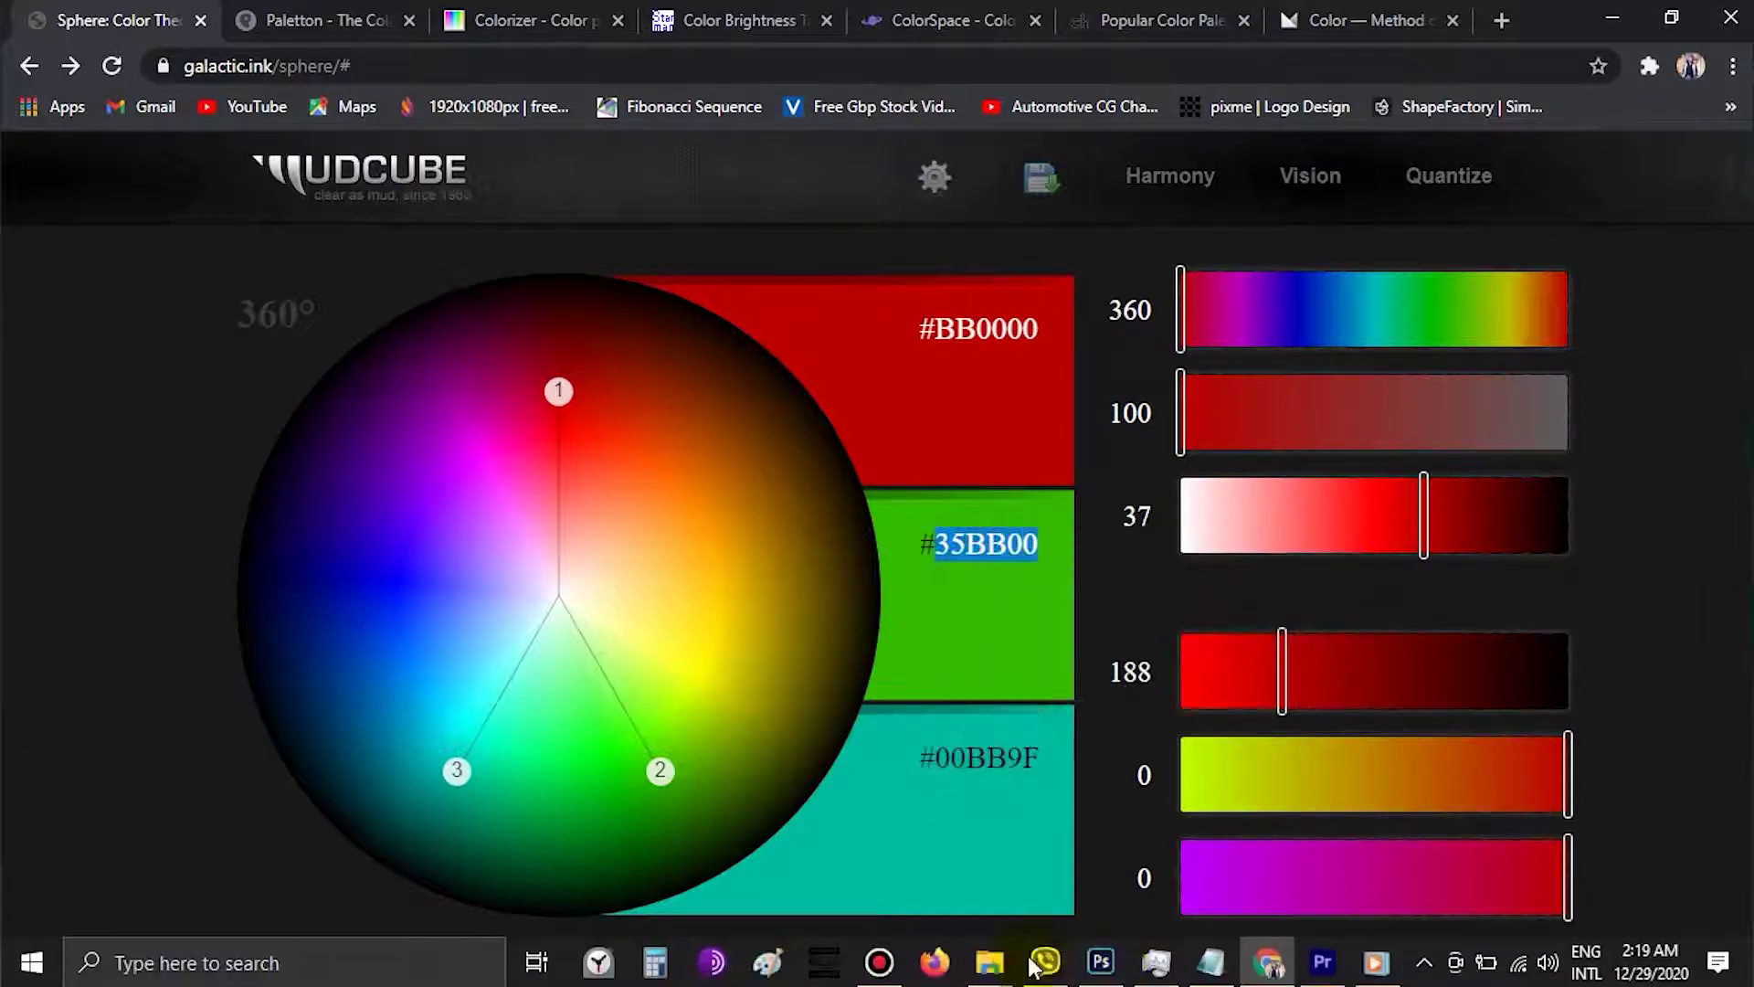
Set the HAAPY NEW YEAR text colour to pasted 35BB00, commit, and minimise Photoshop
{"action": "left_click", "coordinate": [1101, 961]}
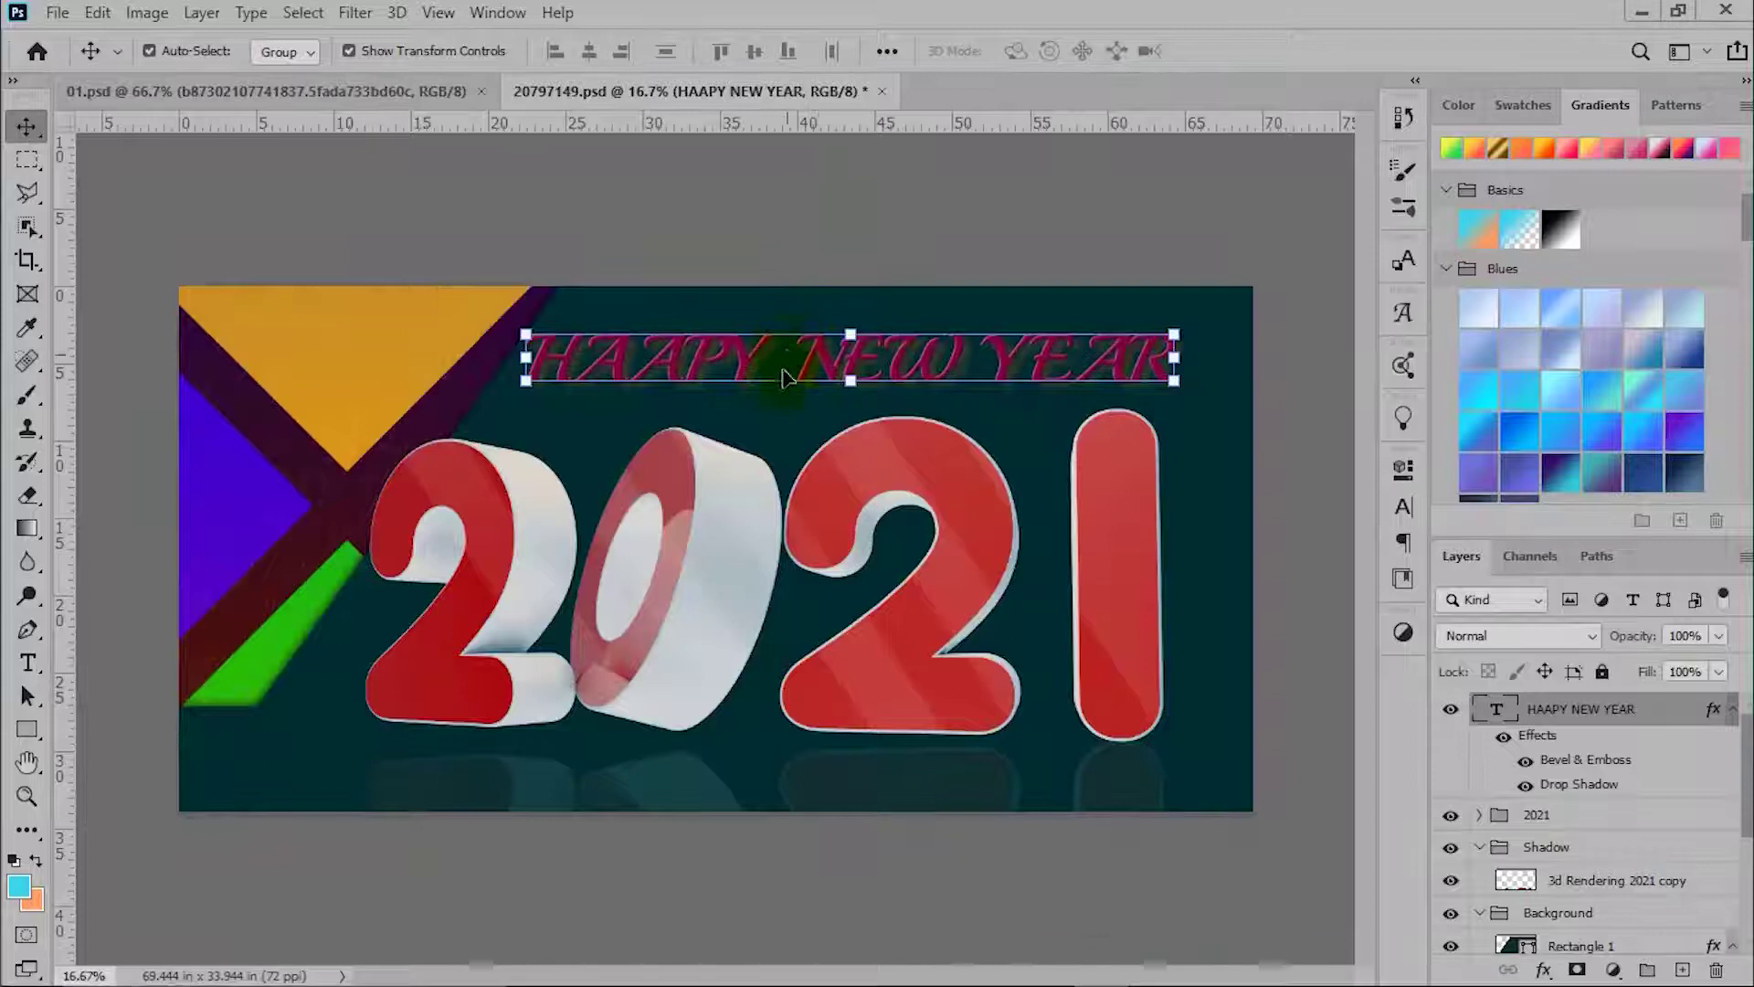
{"action": "double_click", "coordinate": [842, 370]}
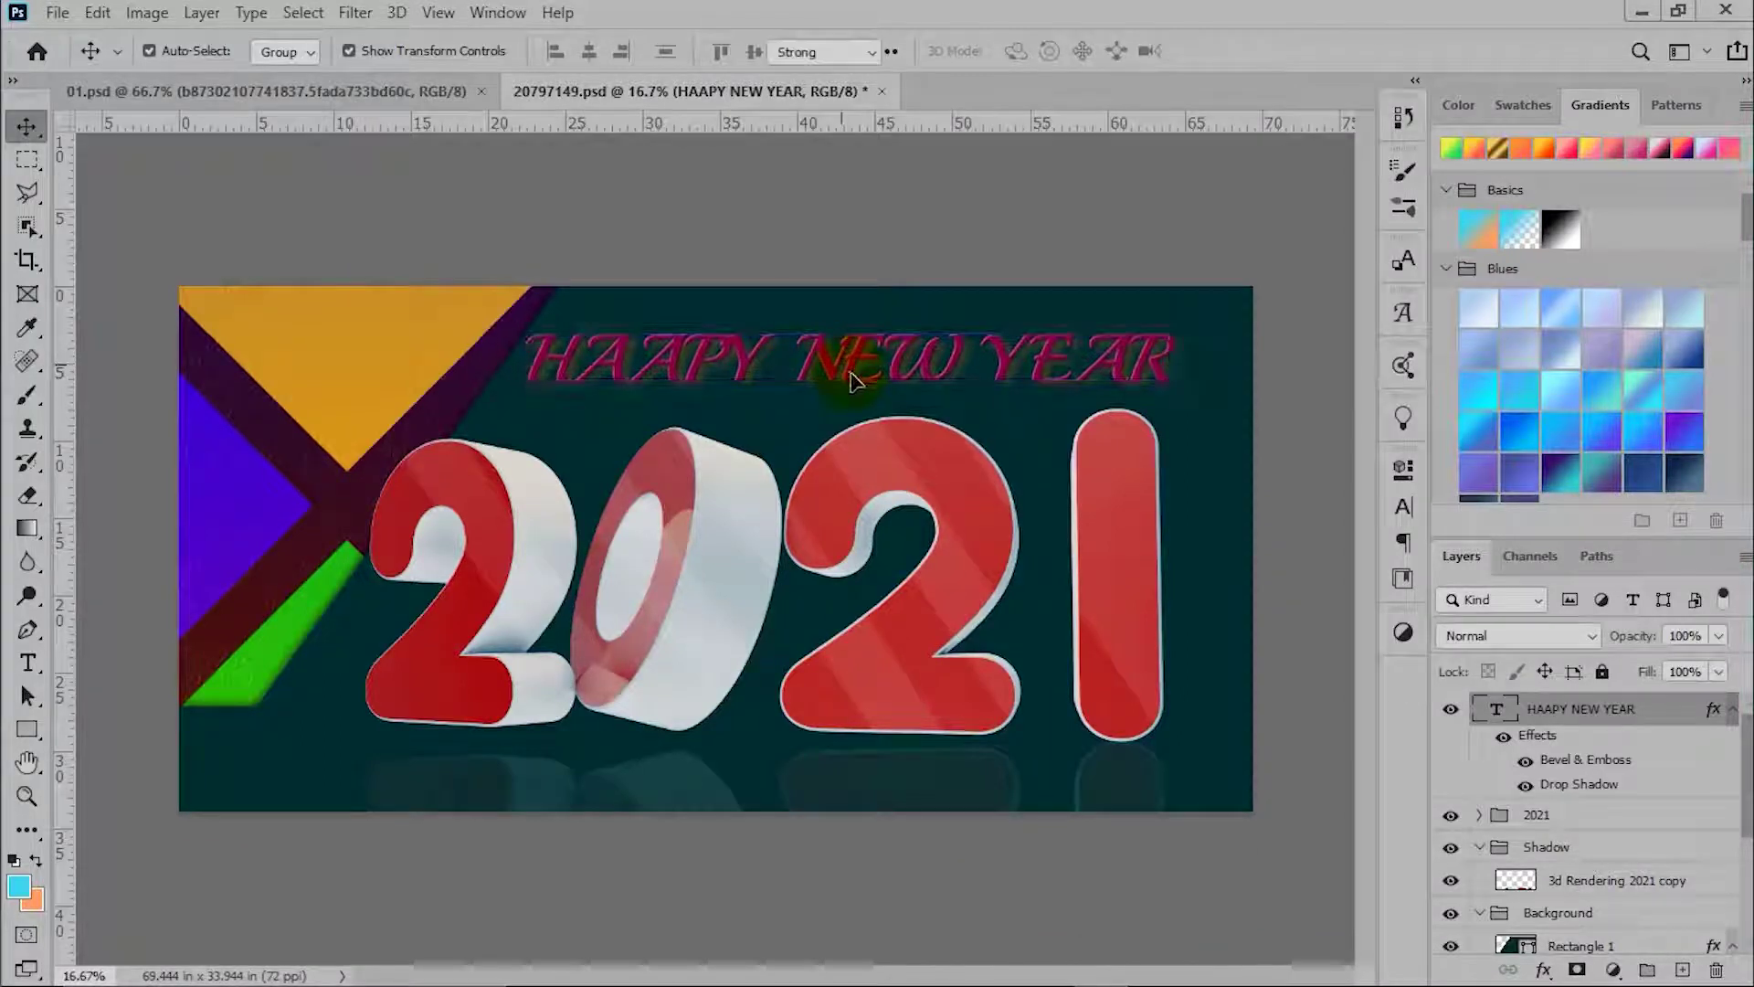
{"action": "left_click", "coordinate": [1027, 57]}
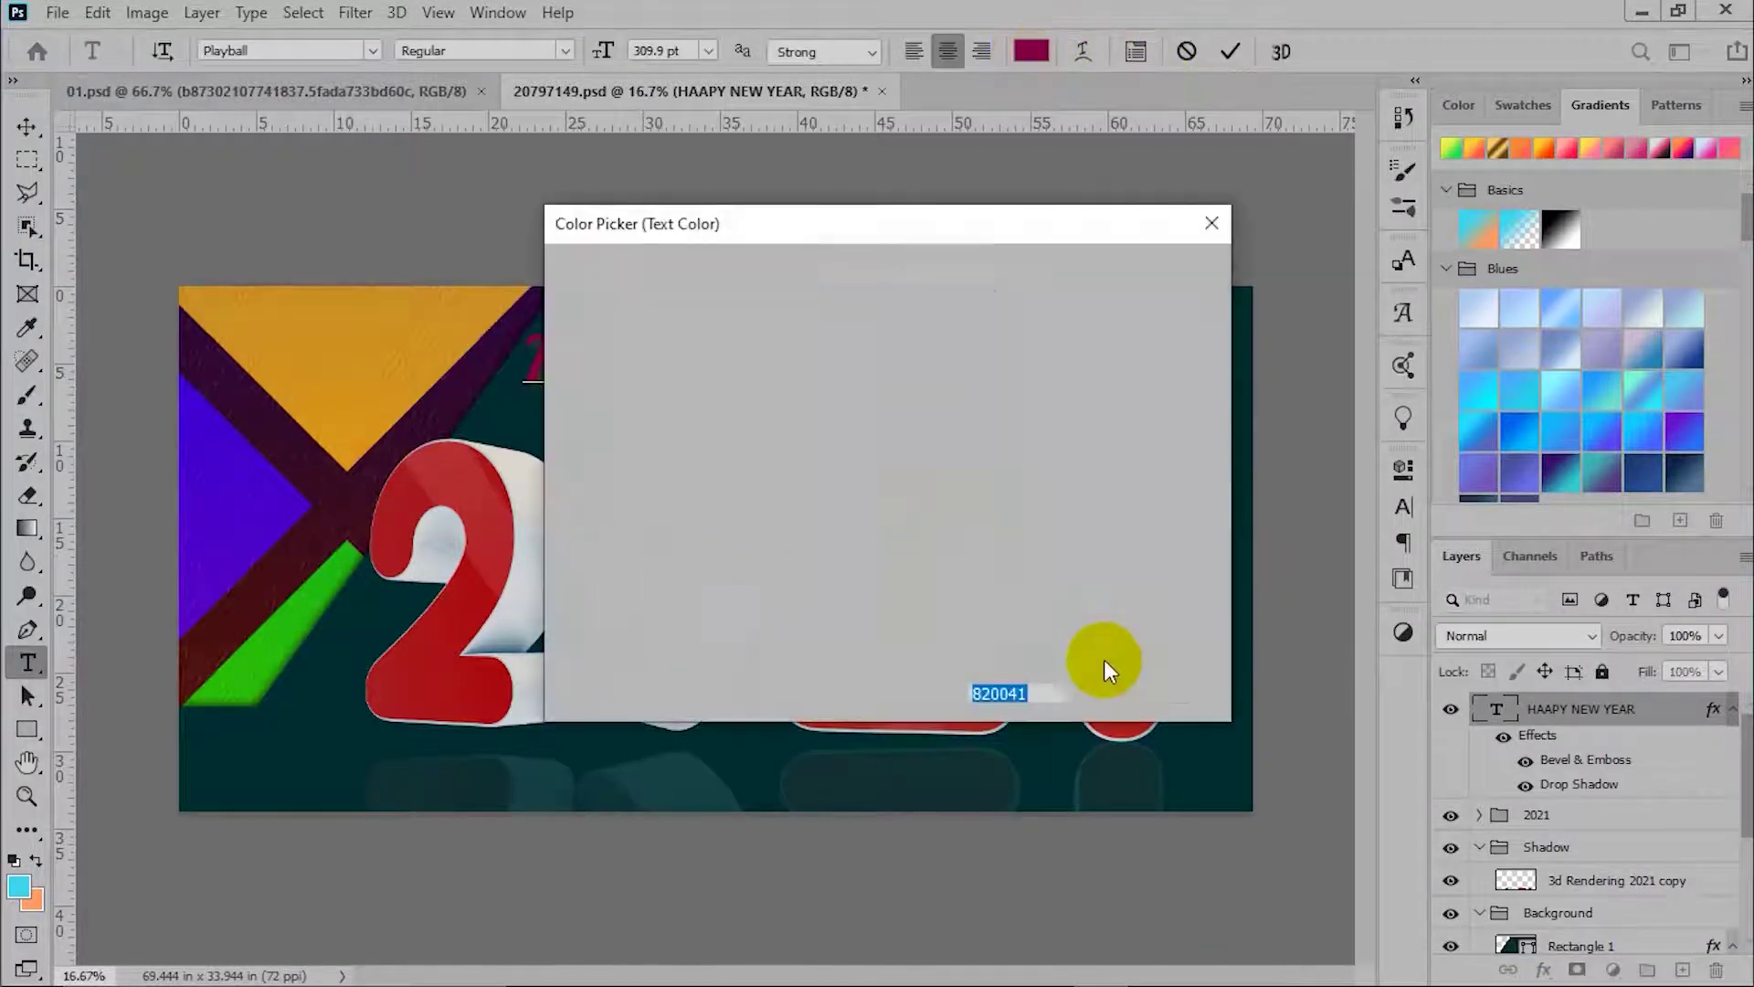
{"action": "right_click", "coordinate": [1025, 694]}
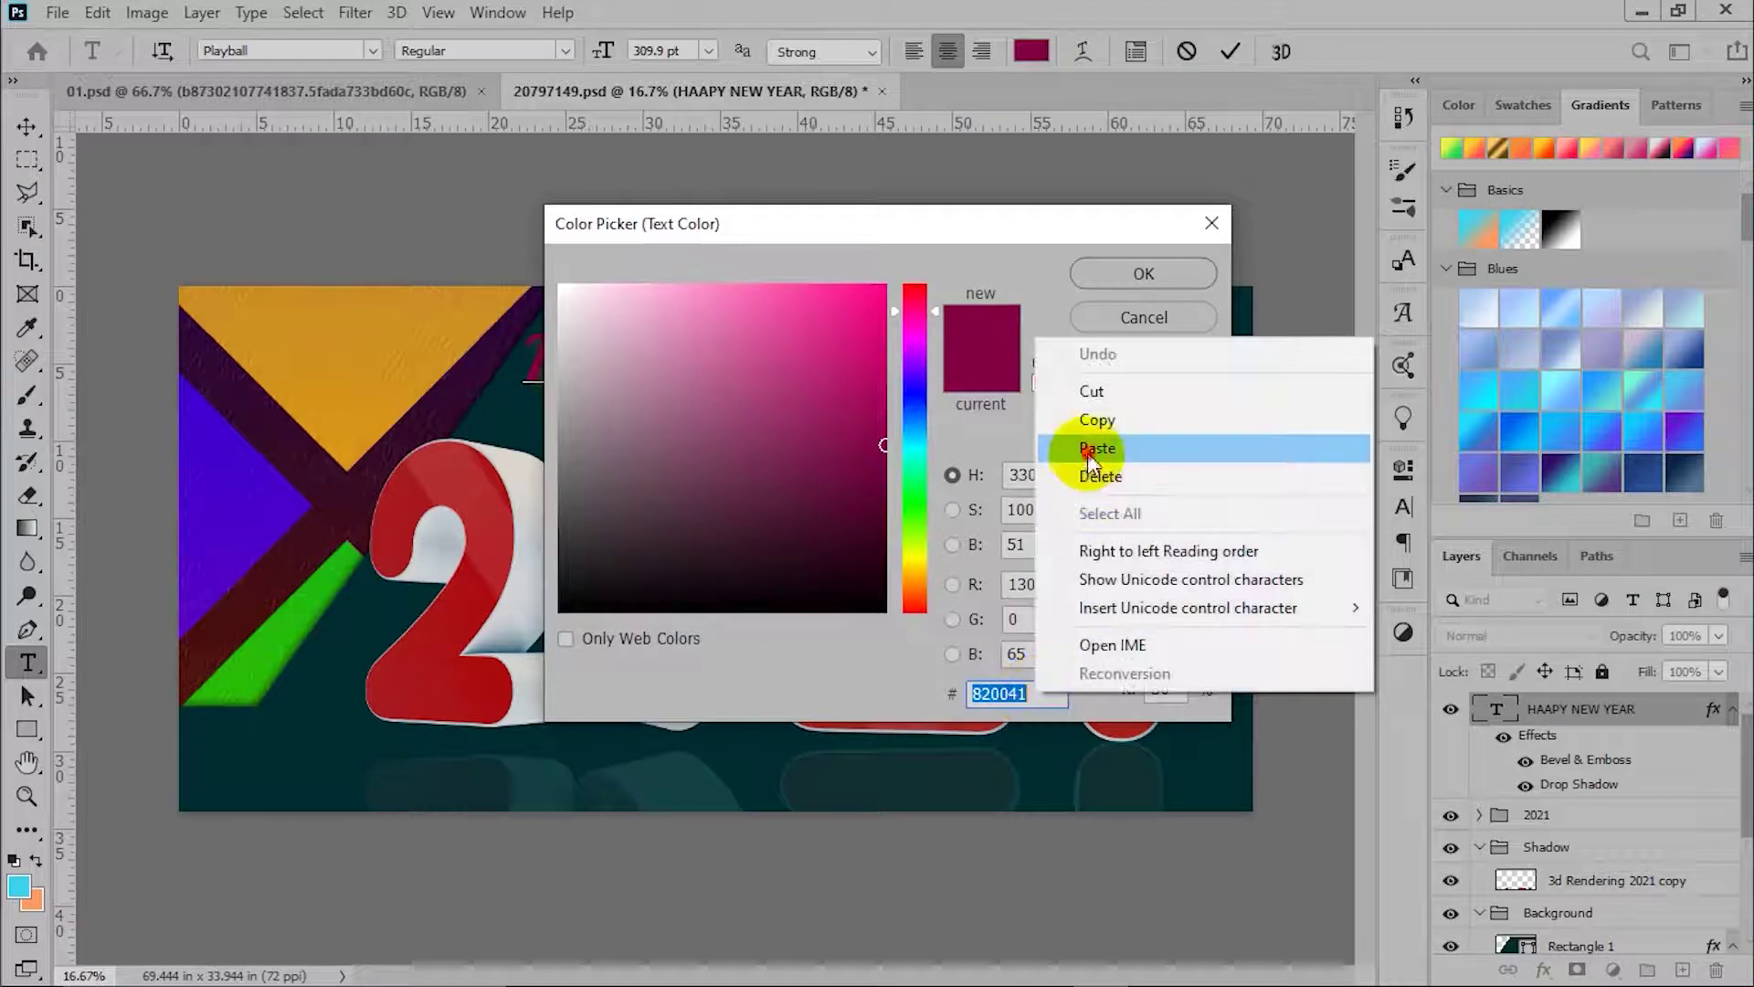
{"action": "left_click", "coordinate": [1096, 448]}
{"action": "left_click", "coordinate": [1107, 276]}
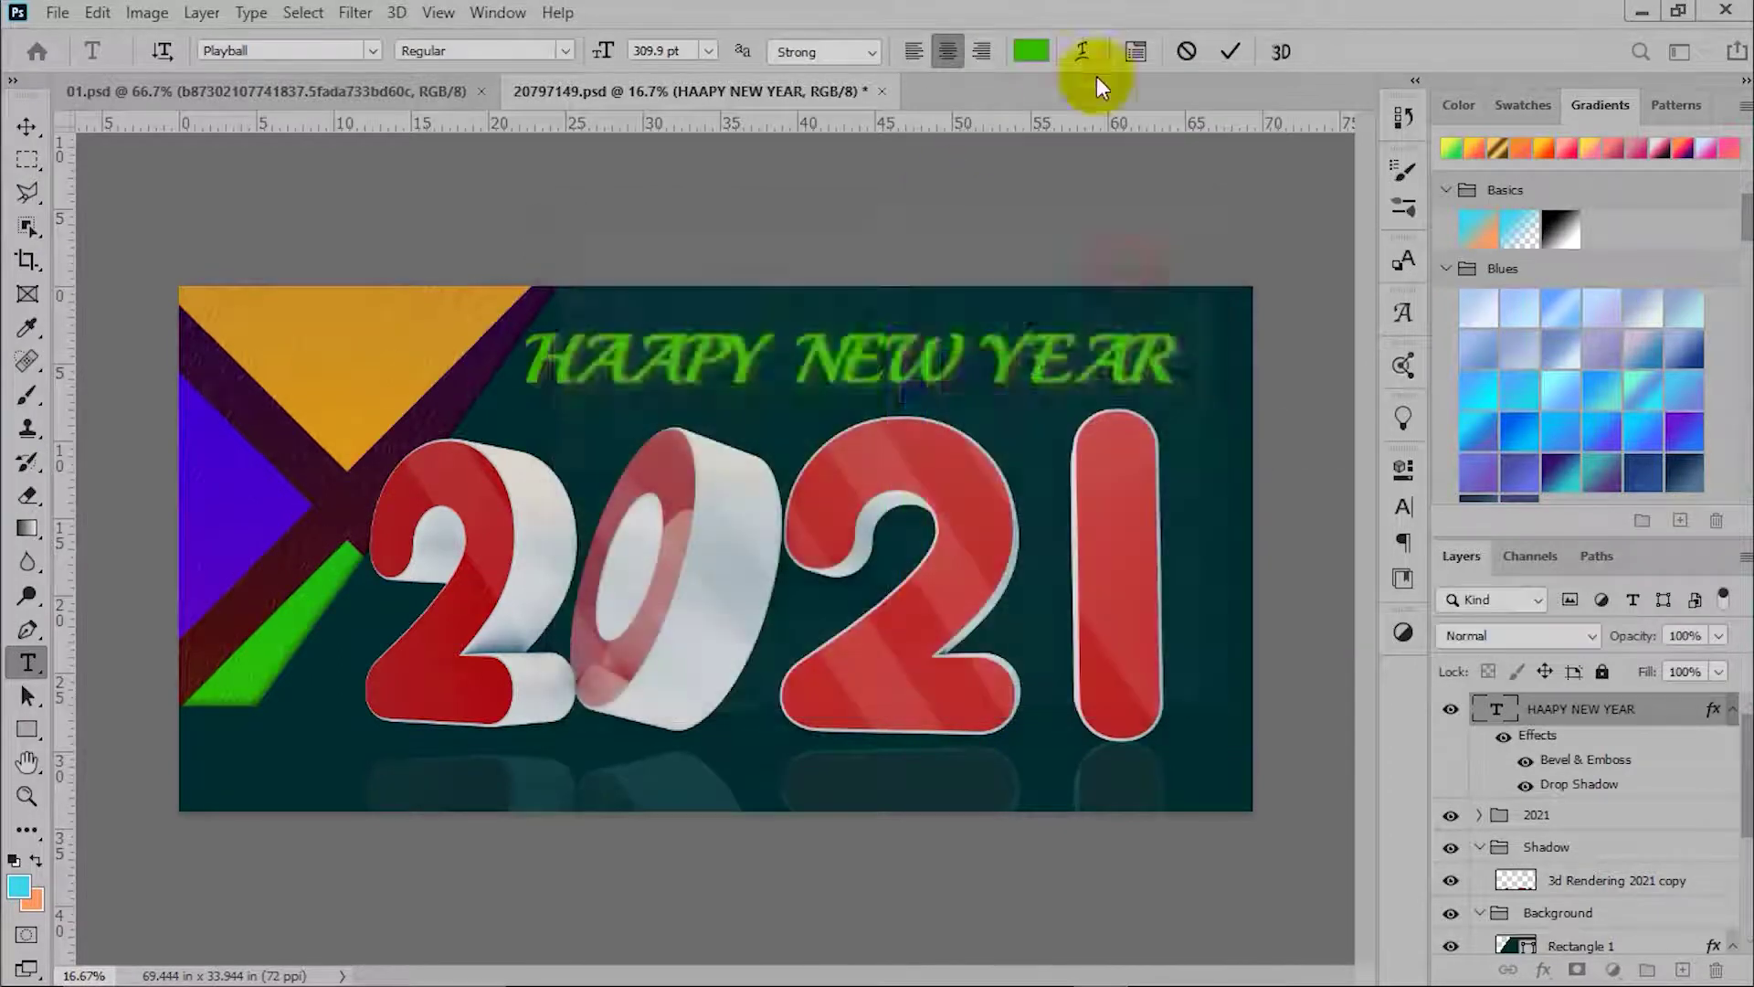
{"action": "left_click", "coordinate": [1230, 52]}
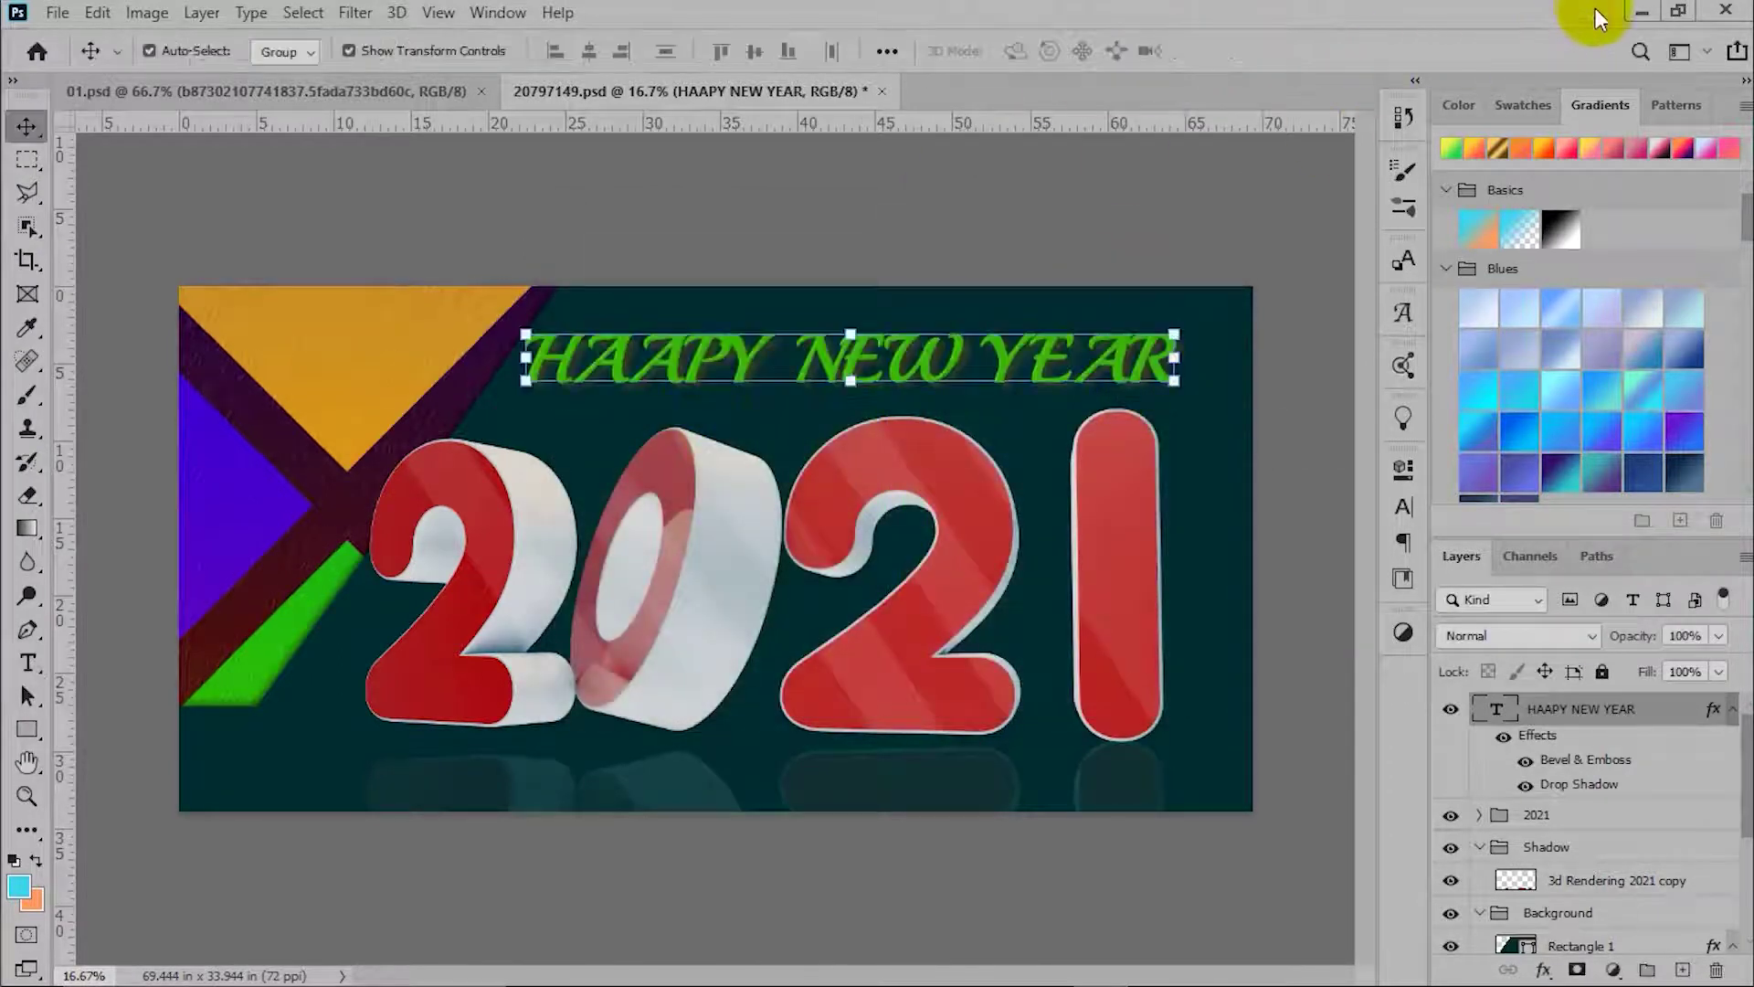
{"action": "left_click", "coordinate": [1641, 13]}
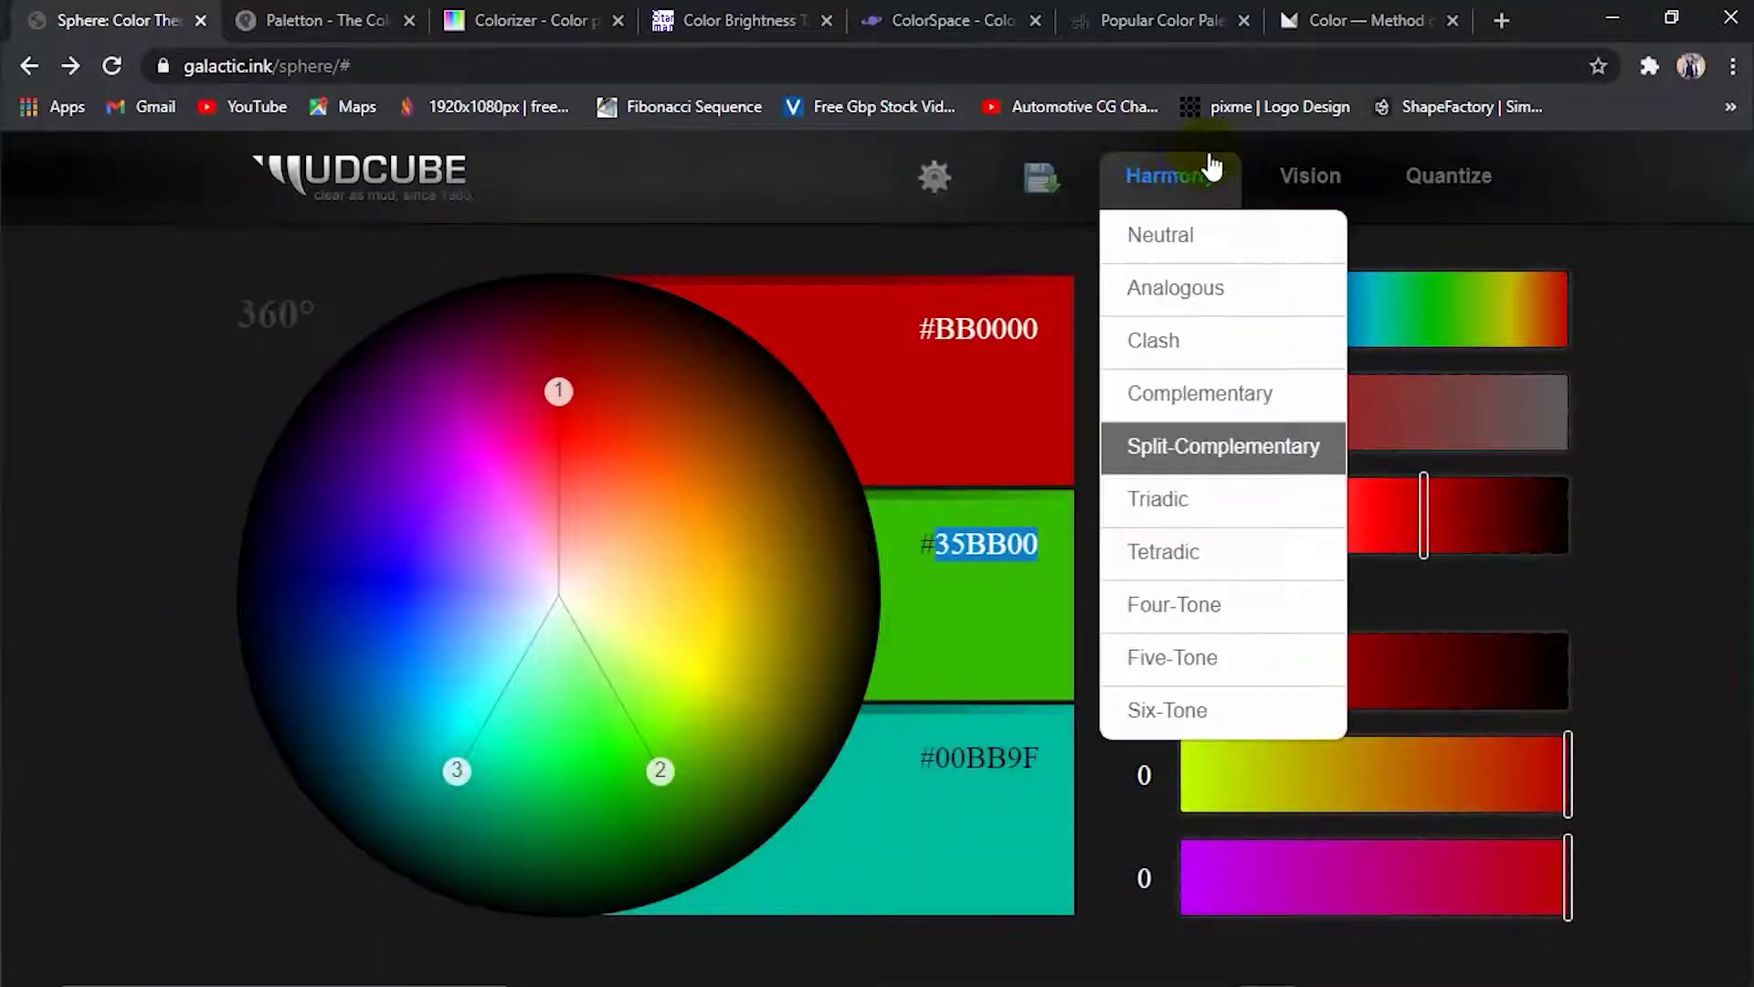
{"action": "mouse_move", "coordinate": [1310, 176]}
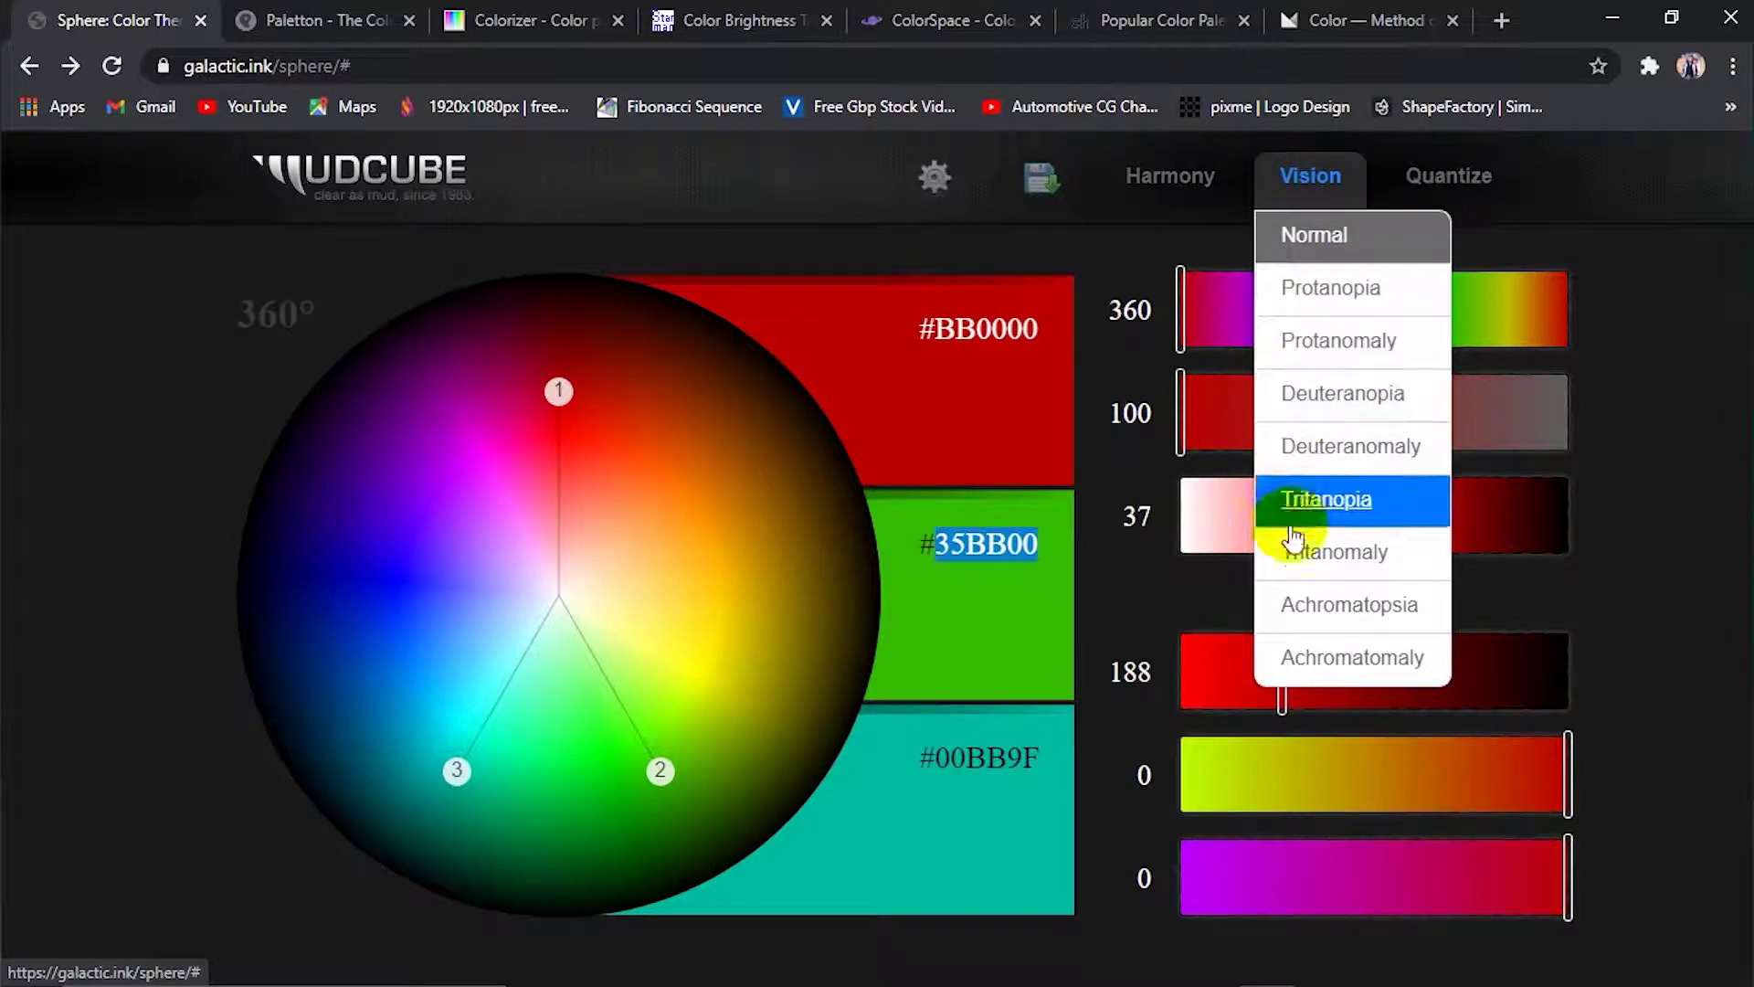
Apply the Tritanopia vision simulation, showing swatches #B81000, #62ACBA and #38B4C3
{"action": "left_click", "coordinate": [1334, 508]}
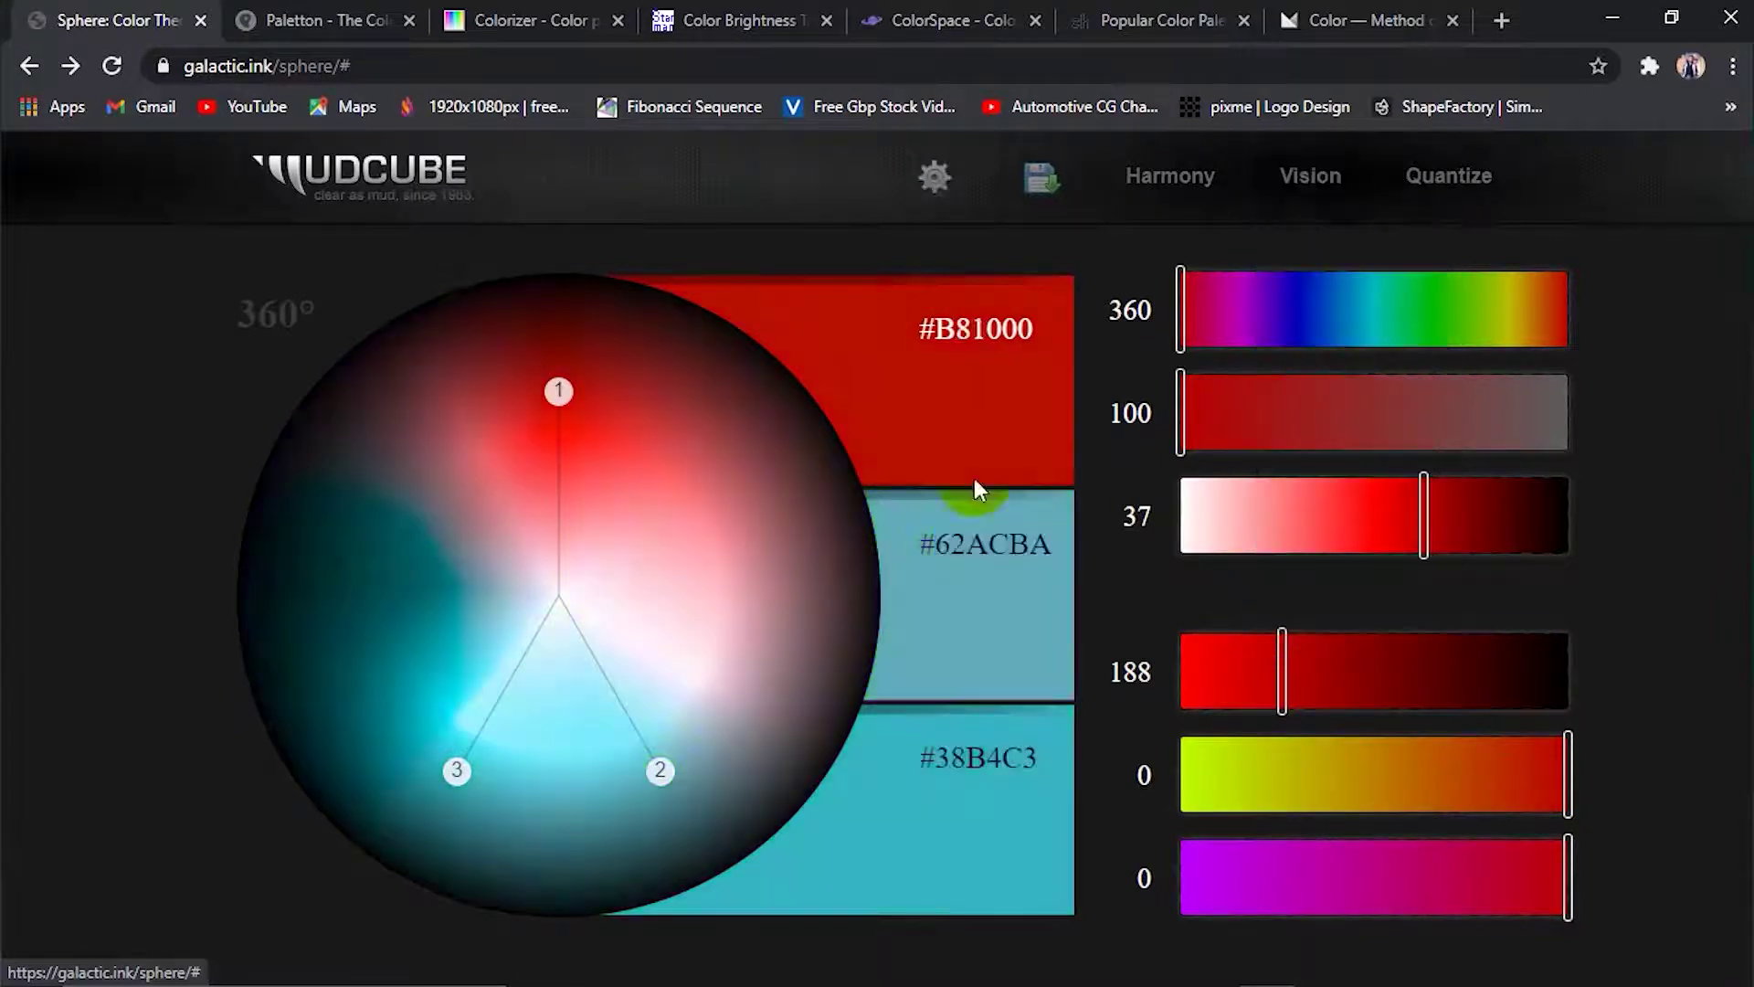
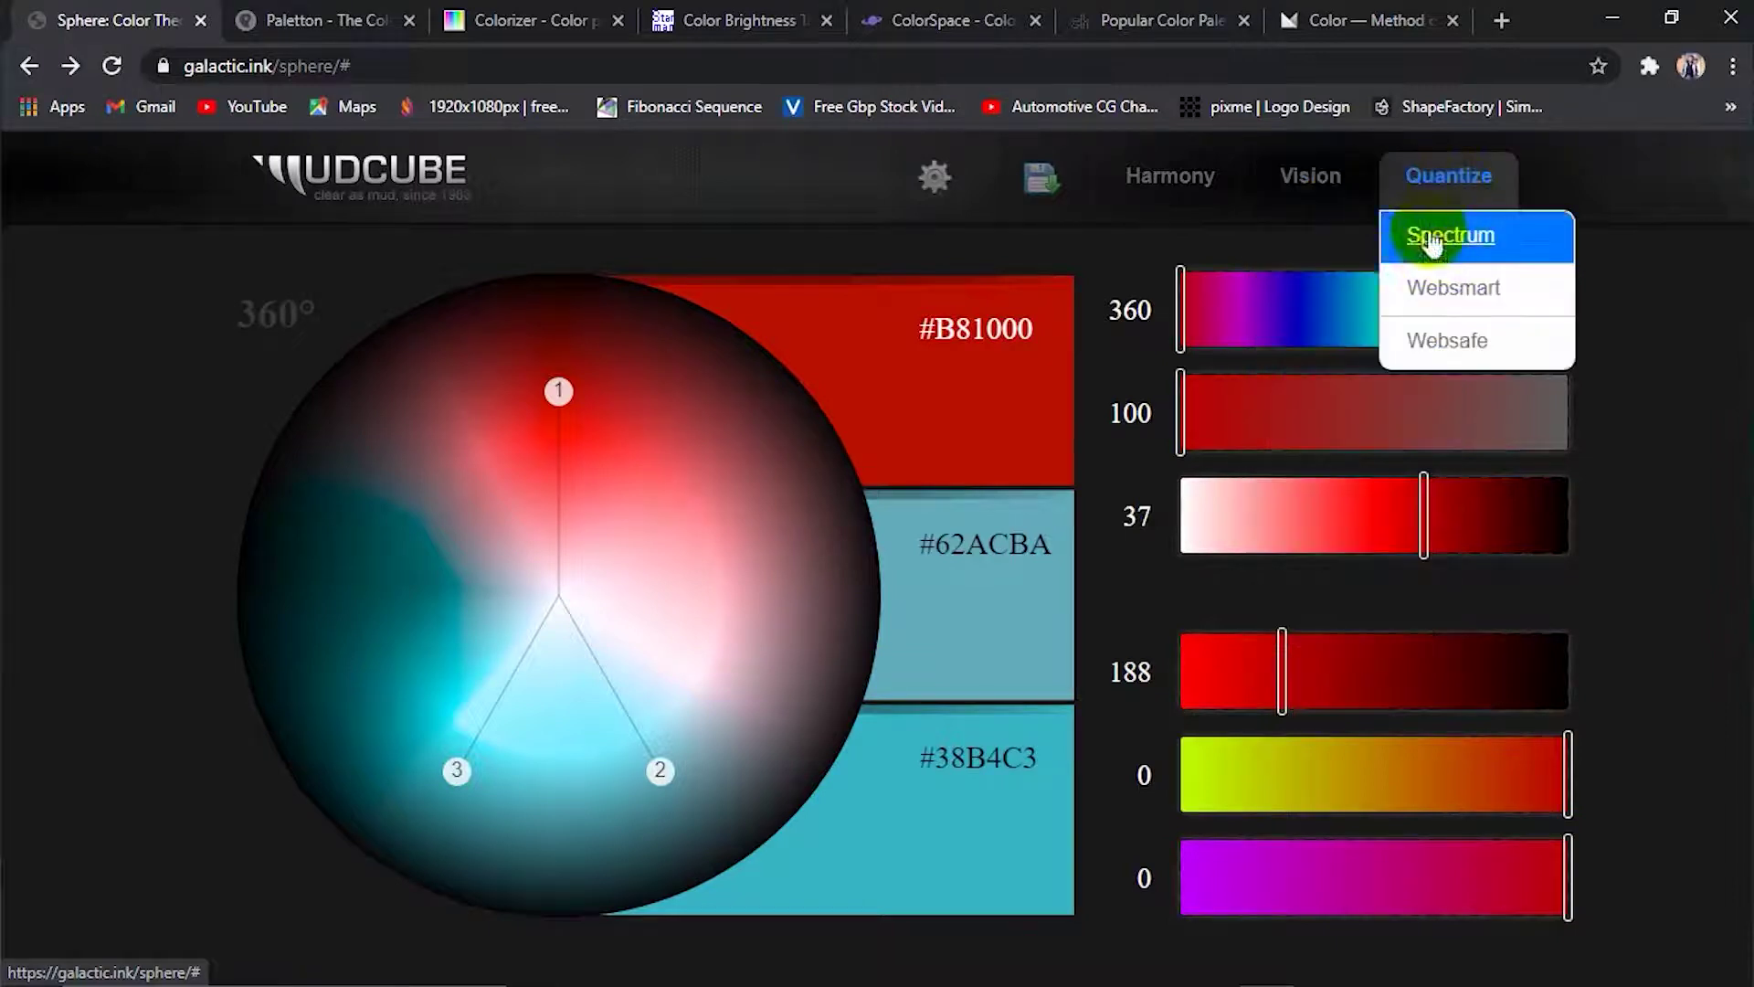
Set Sphere to normal vision, compare Websmart and Websafe quantization, then return to smooth Spectrum colours
{"action": "left_click", "coordinate": [1445, 241]}
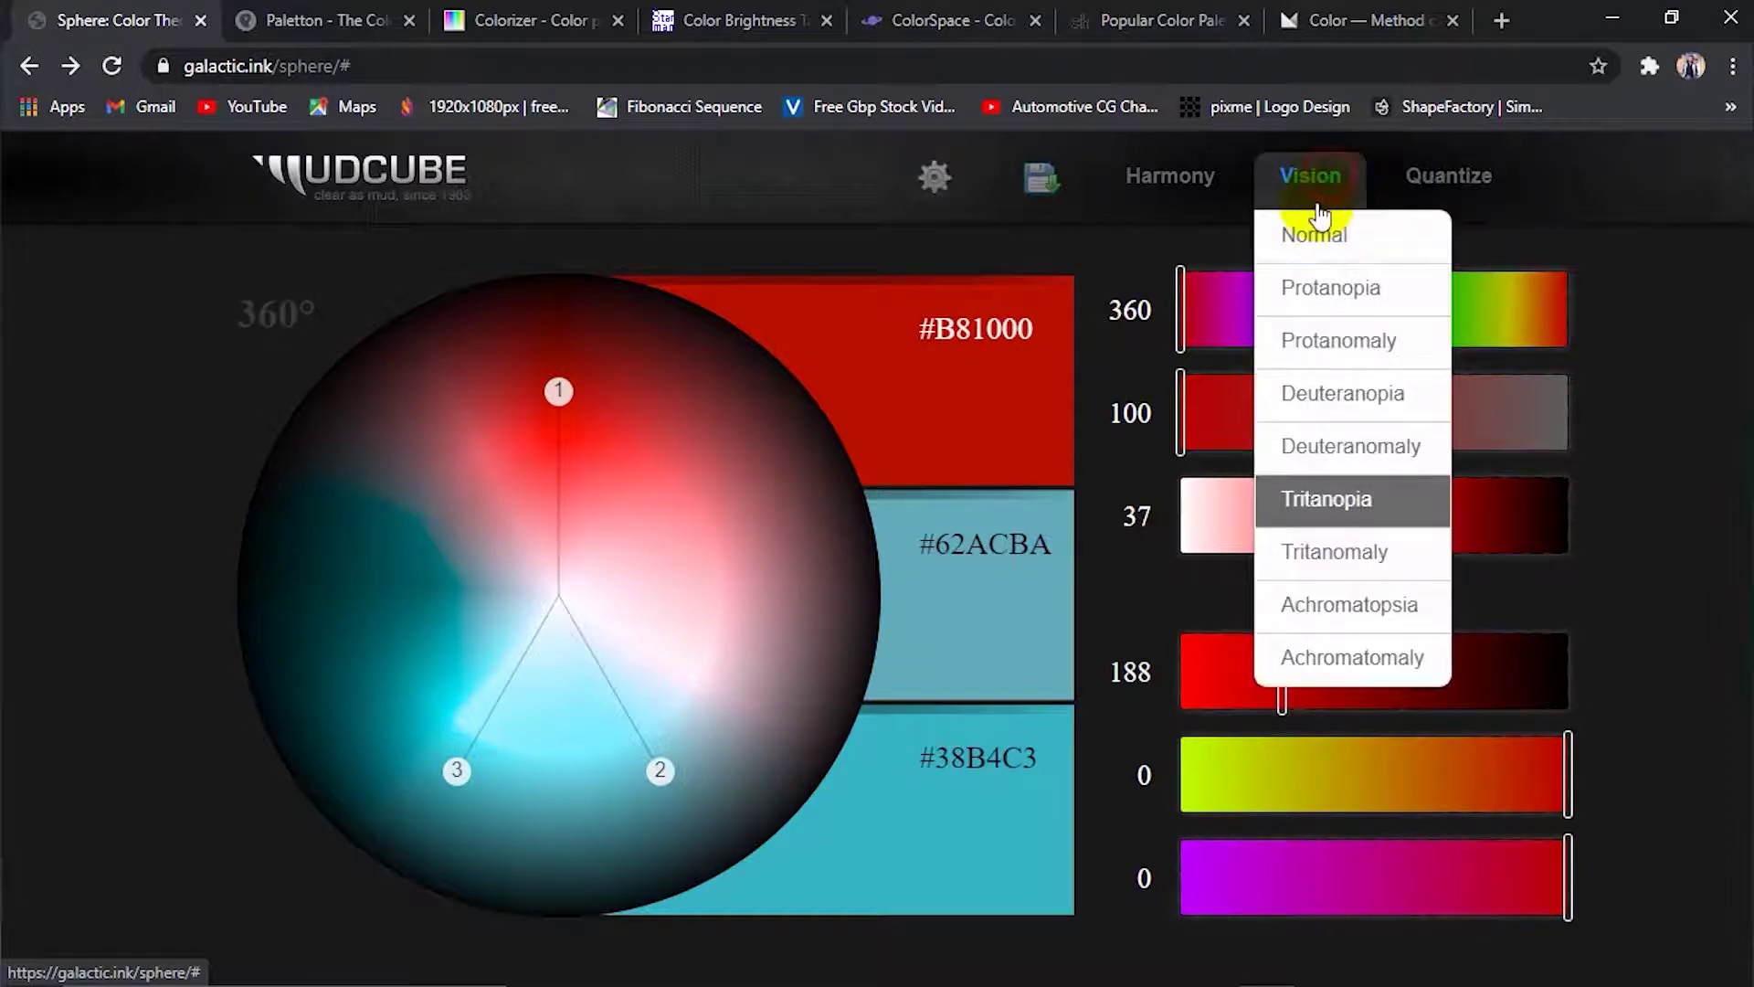
{"action": "left_click", "coordinate": [1313, 239]}
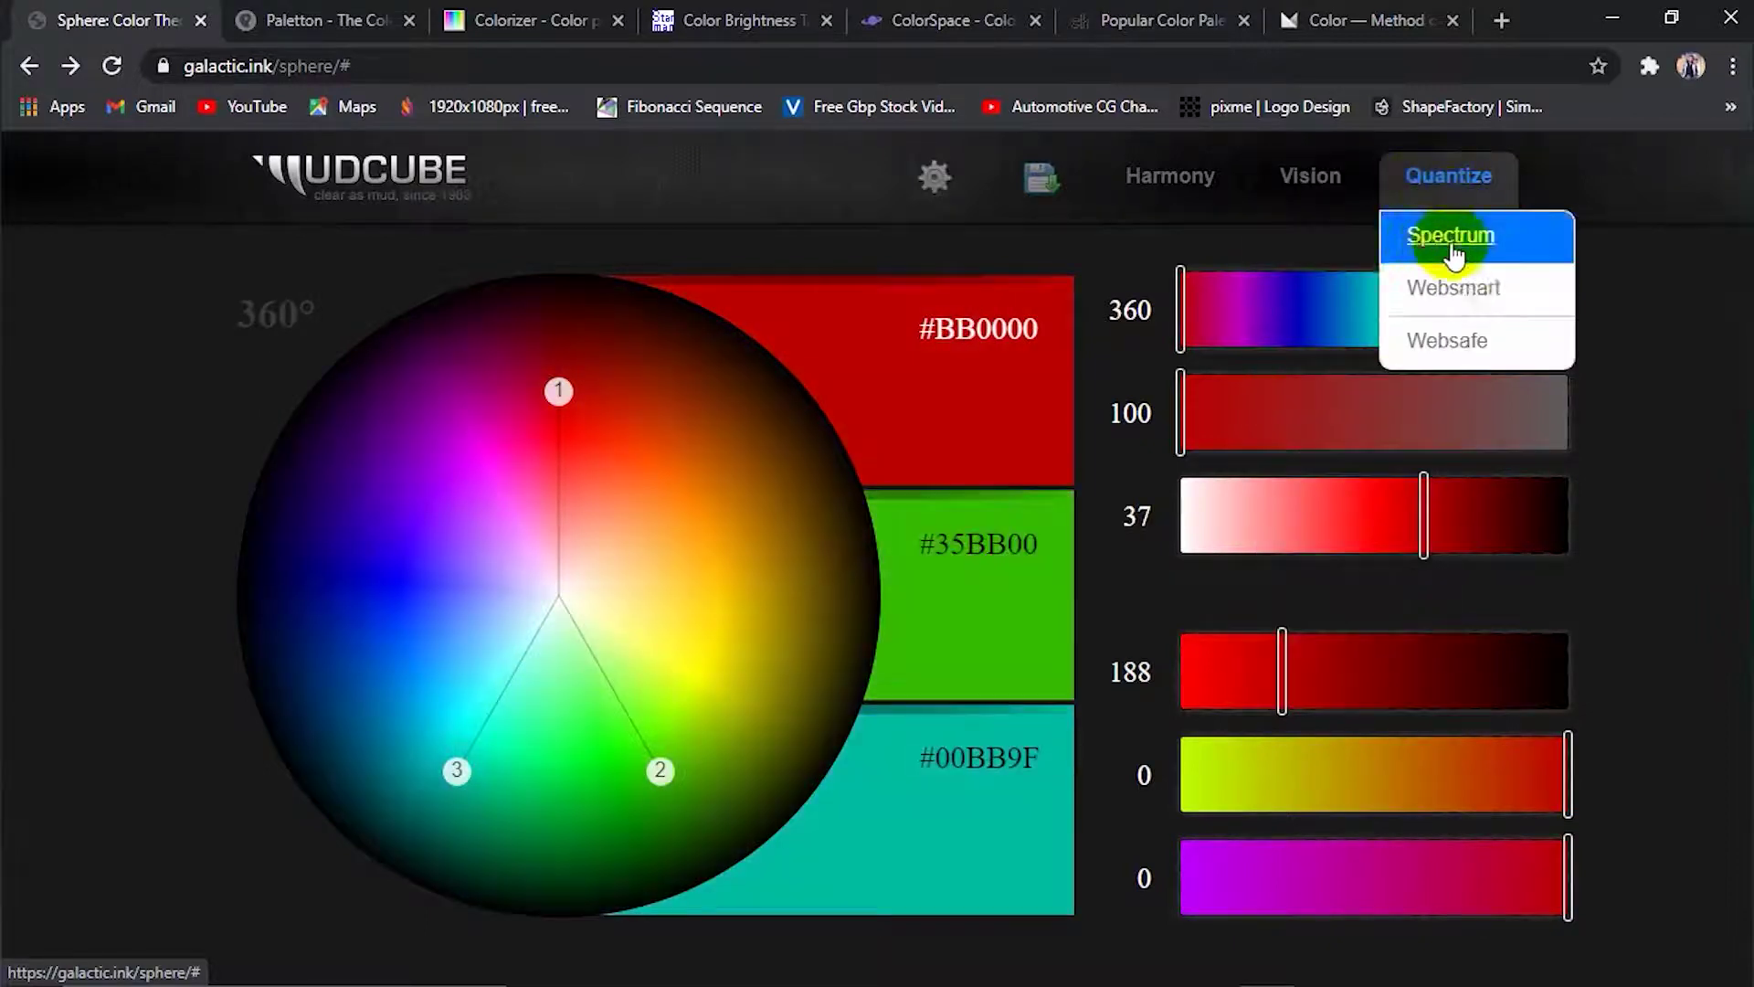
{"action": "left_click", "coordinate": [1459, 308]}
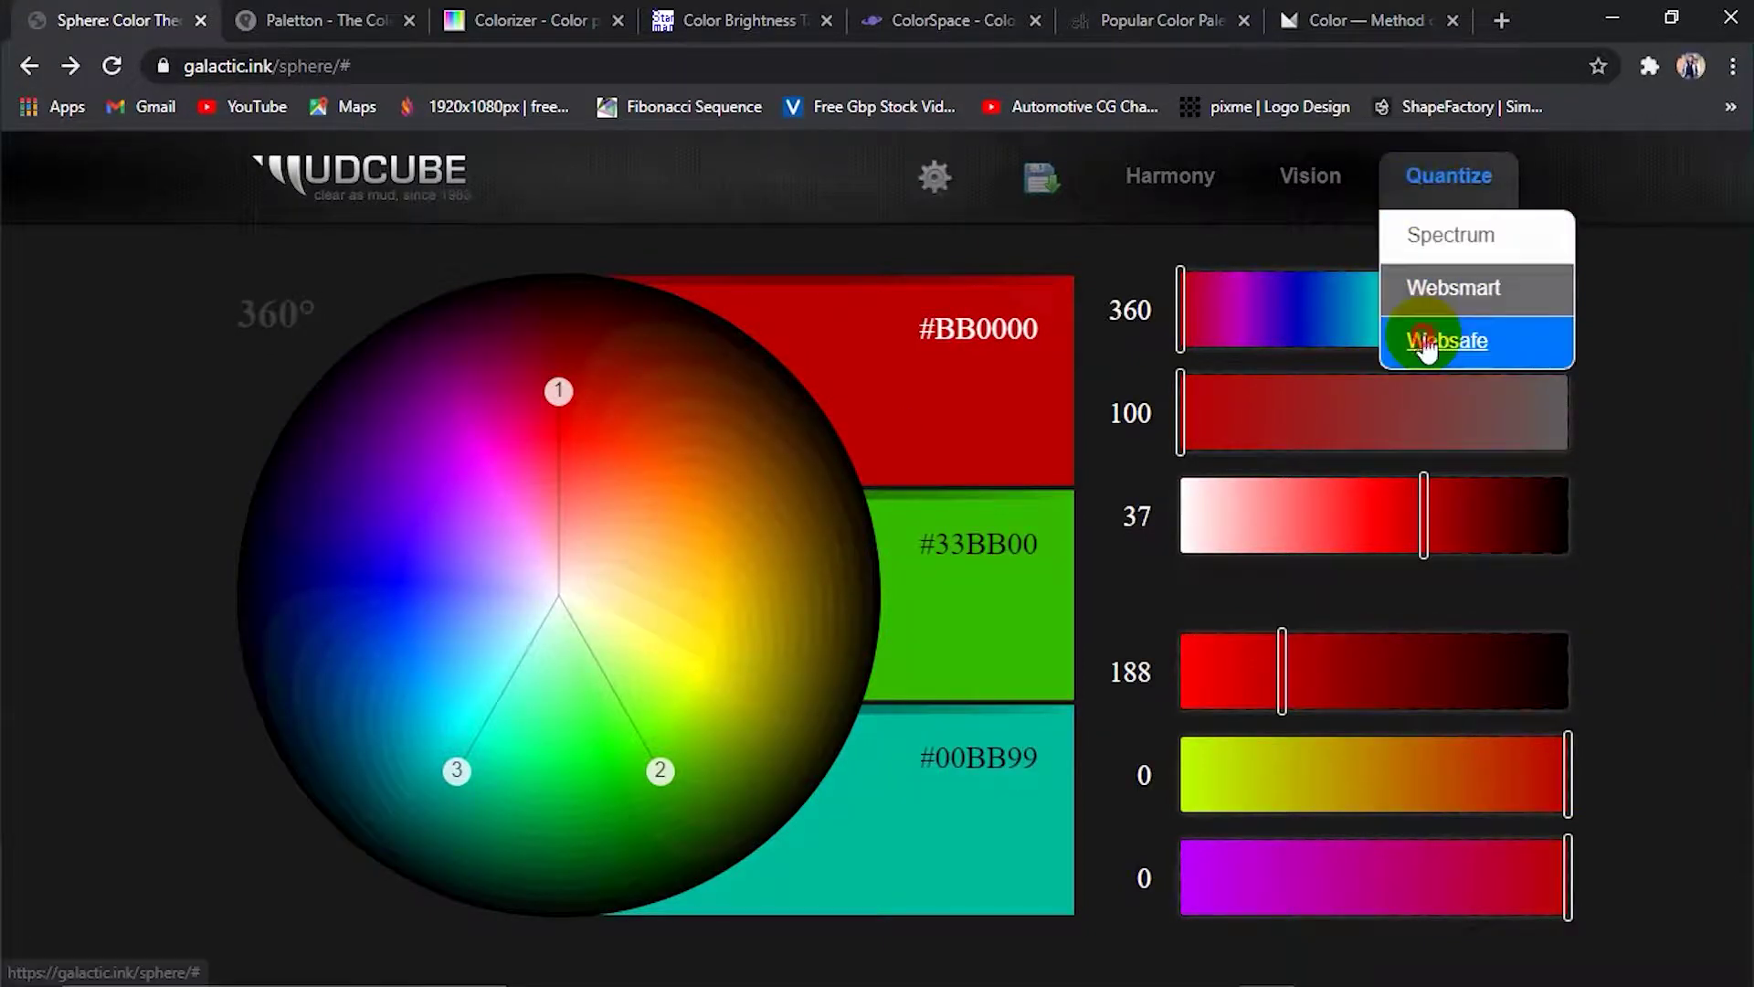
{"action": "left_click", "coordinate": [1407, 338]}
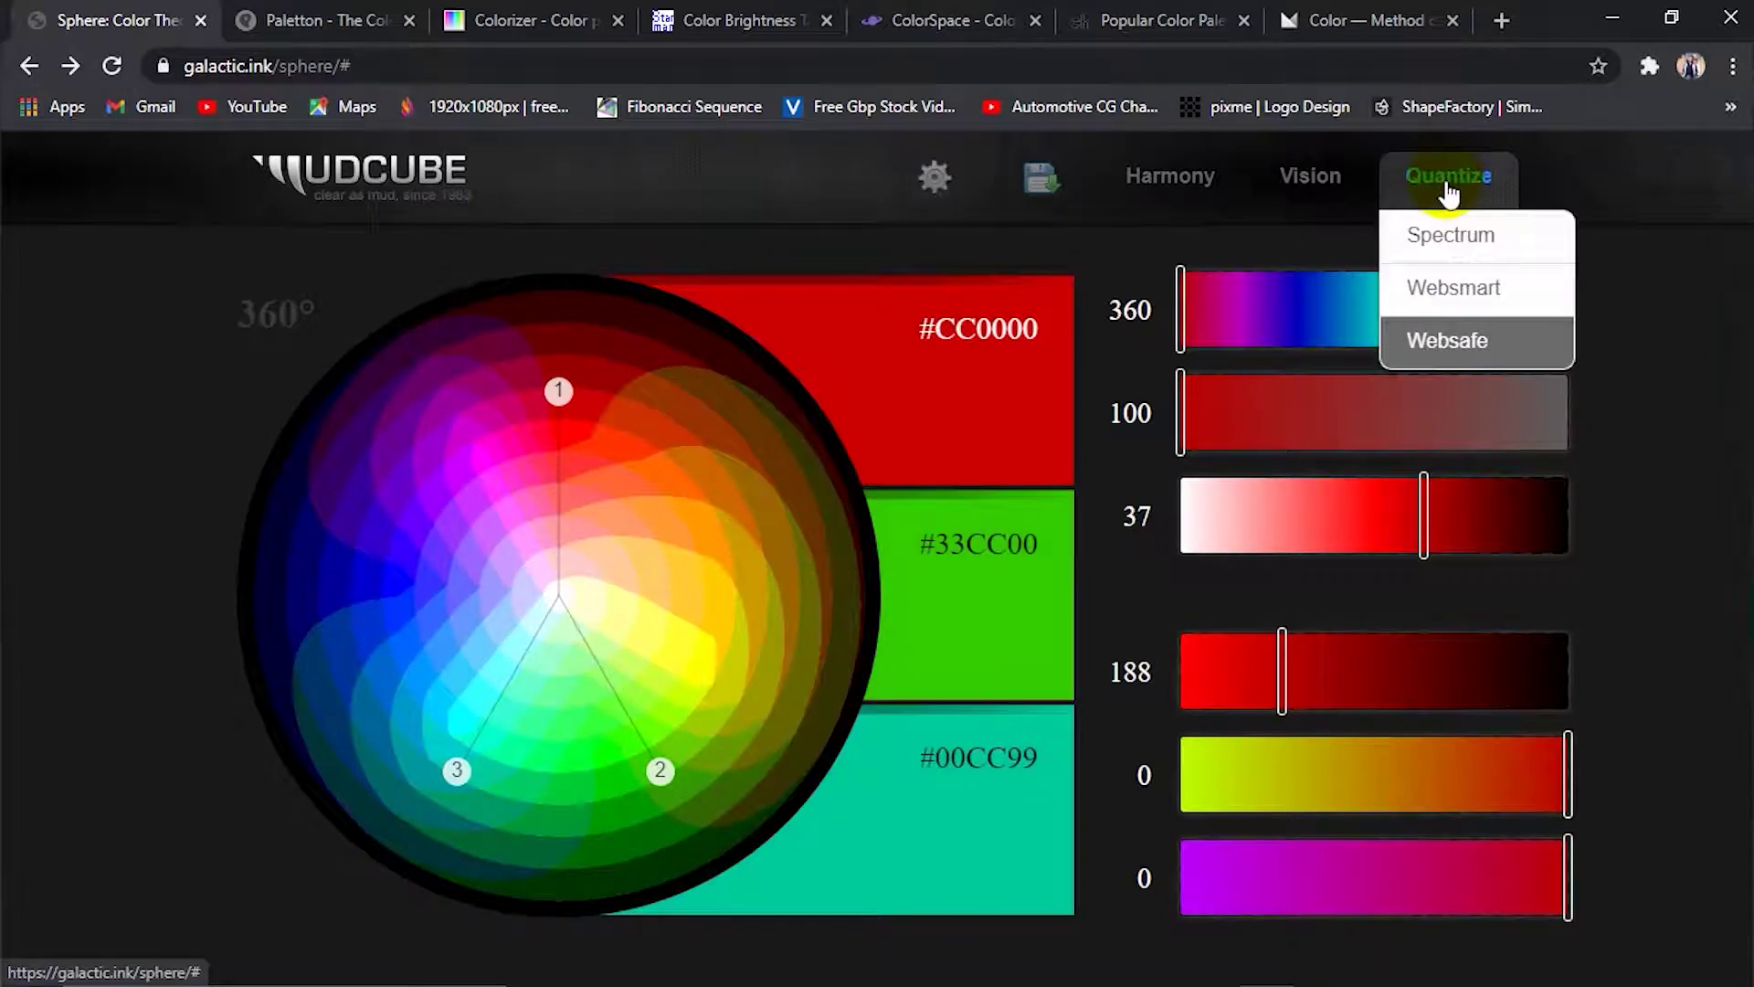
{"action": "left_click", "coordinate": [1451, 236]}
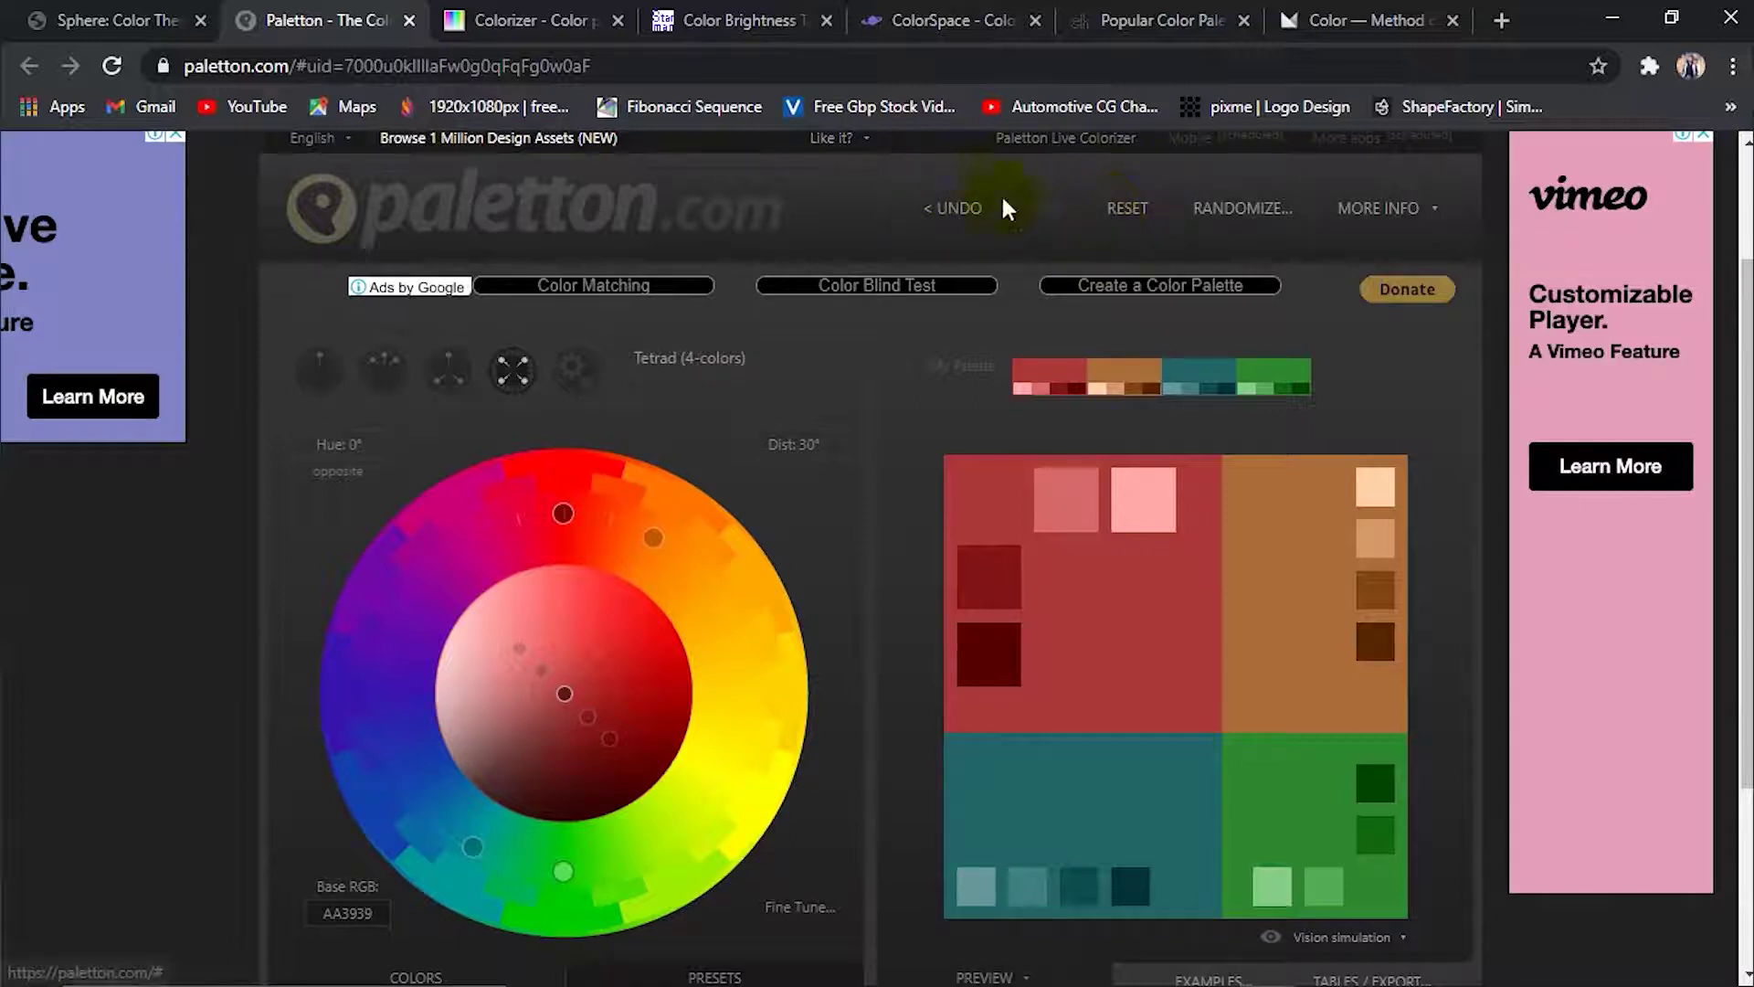
Glance at the Randomize and More Info menus, then switch from Monochromatic to an Adjacent colors scheme
{"action": "left_click", "coordinate": [1256, 210]}
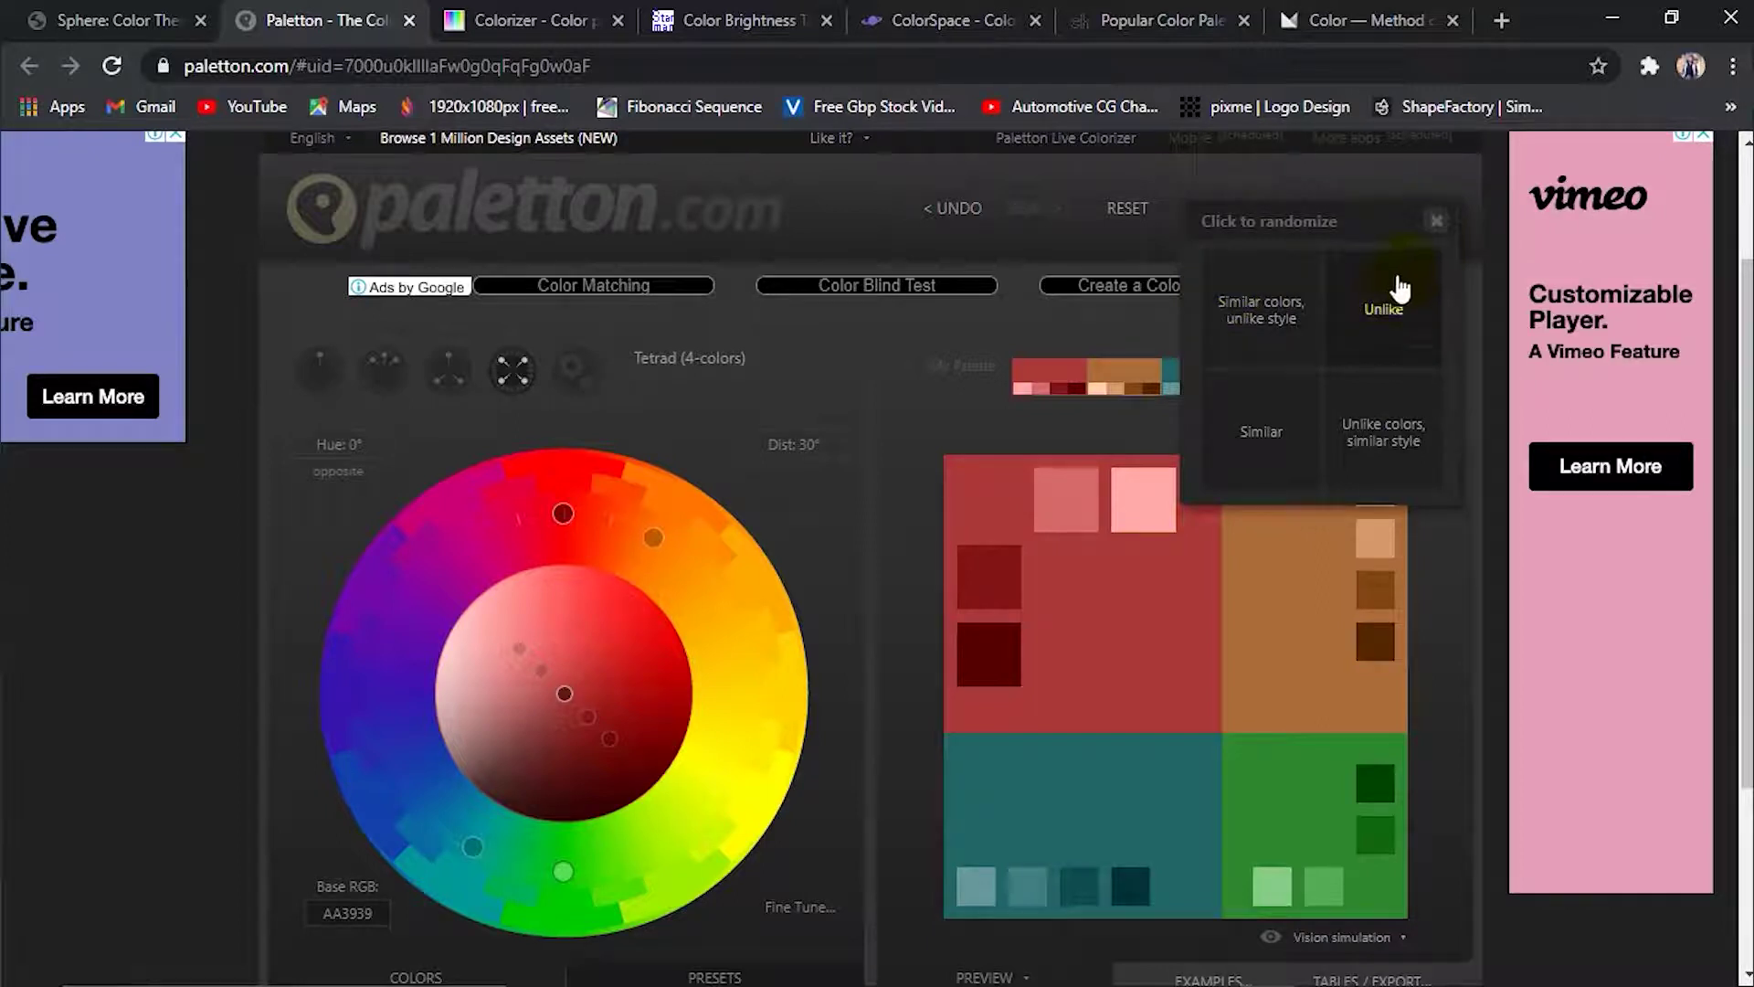
{"action": "left_click", "coordinate": [1431, 226]}
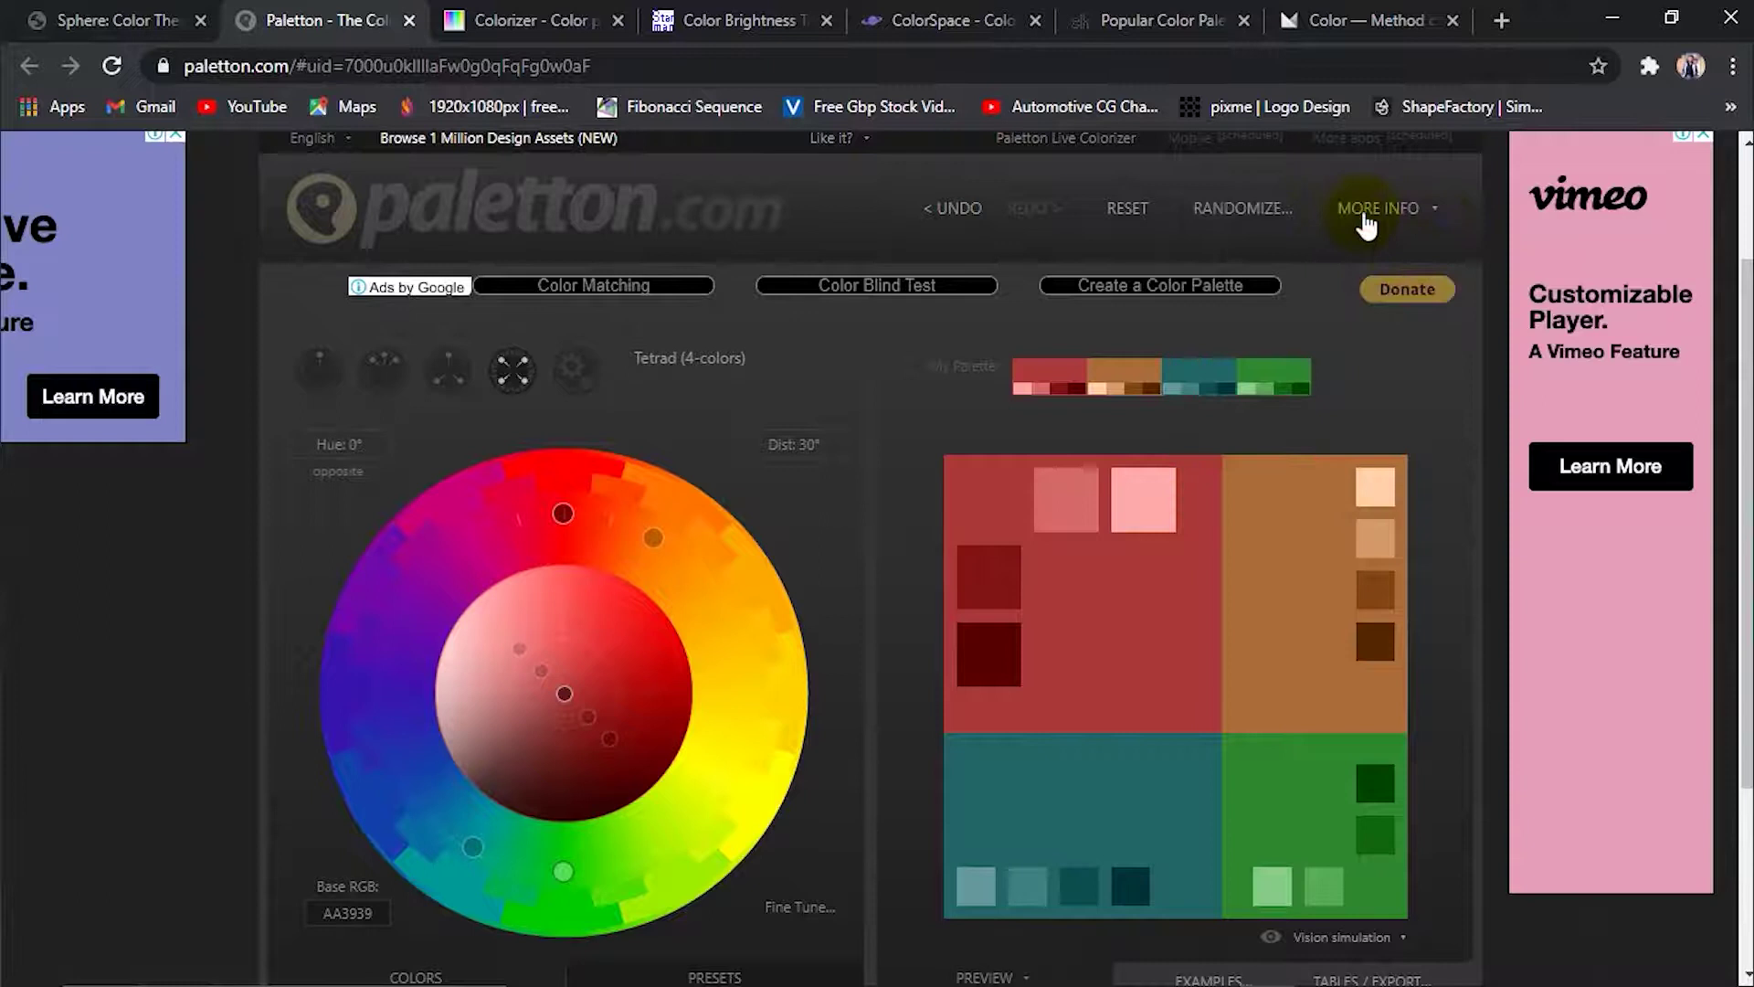
{"action": "left_click", "coordinate": [1365, 219]}
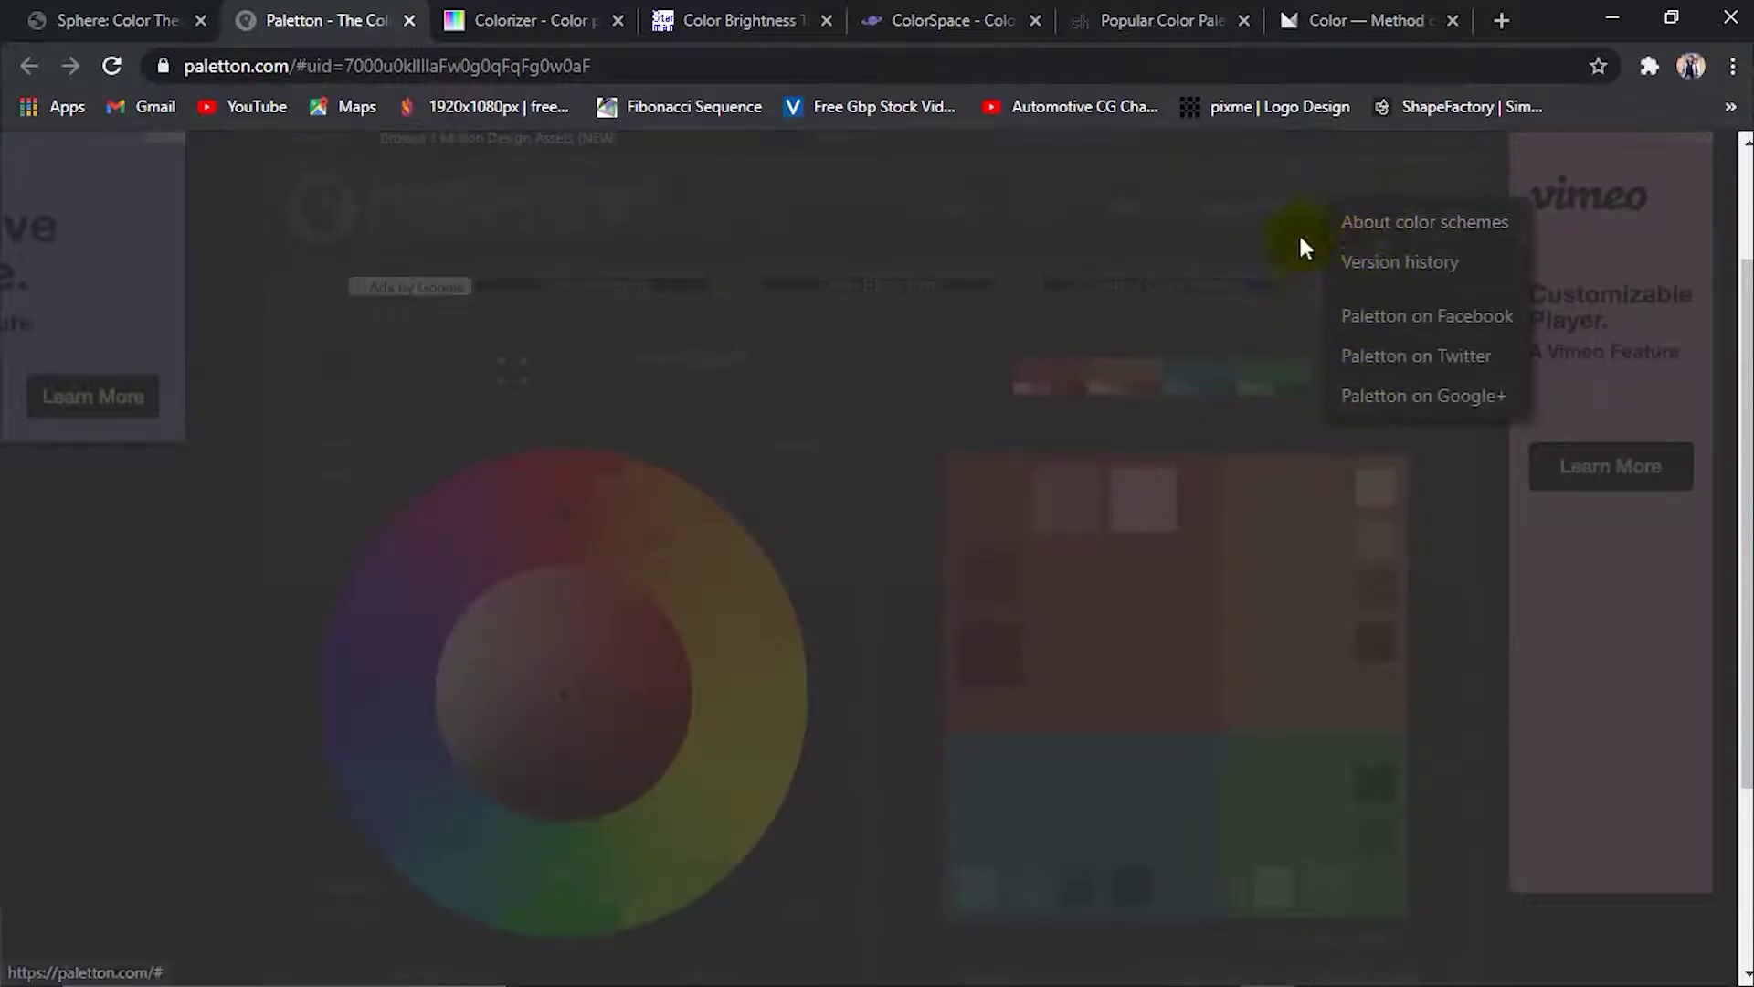
{"action": "left_click", "coordinate": [1276, 239]}
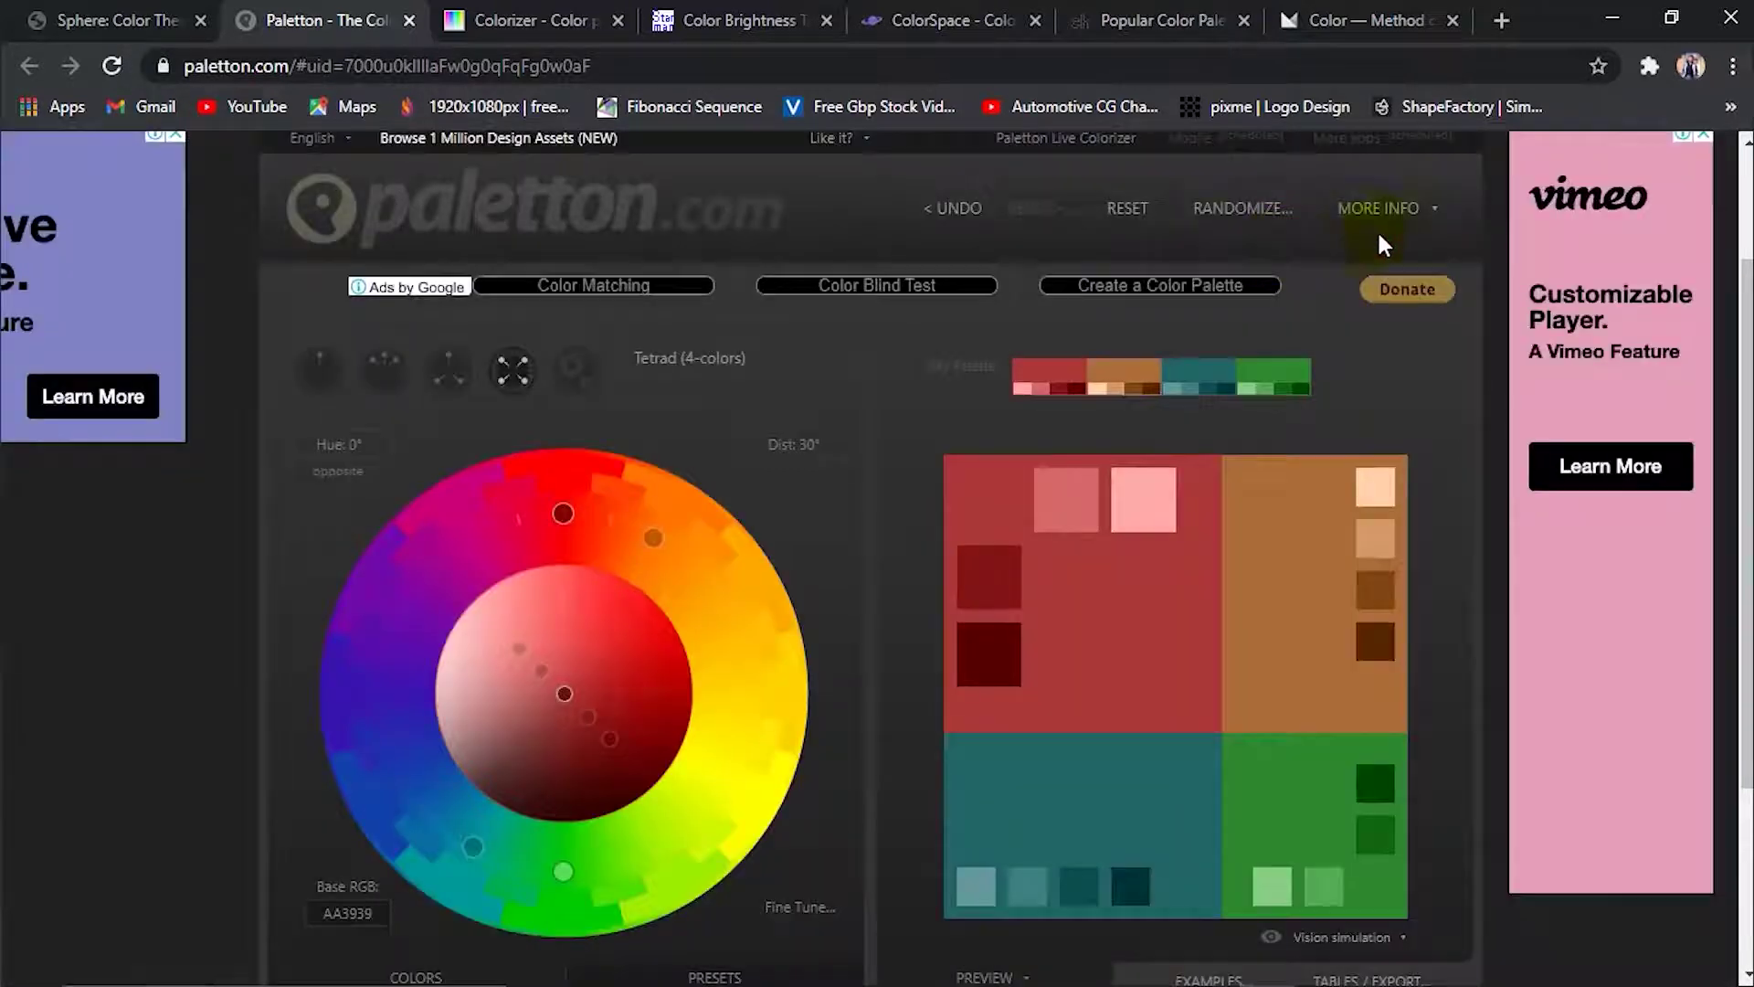
{"action": "left_click", "coordinate": [316, 382]}
{"action": "left_click", "coordinate": [378, 384]}
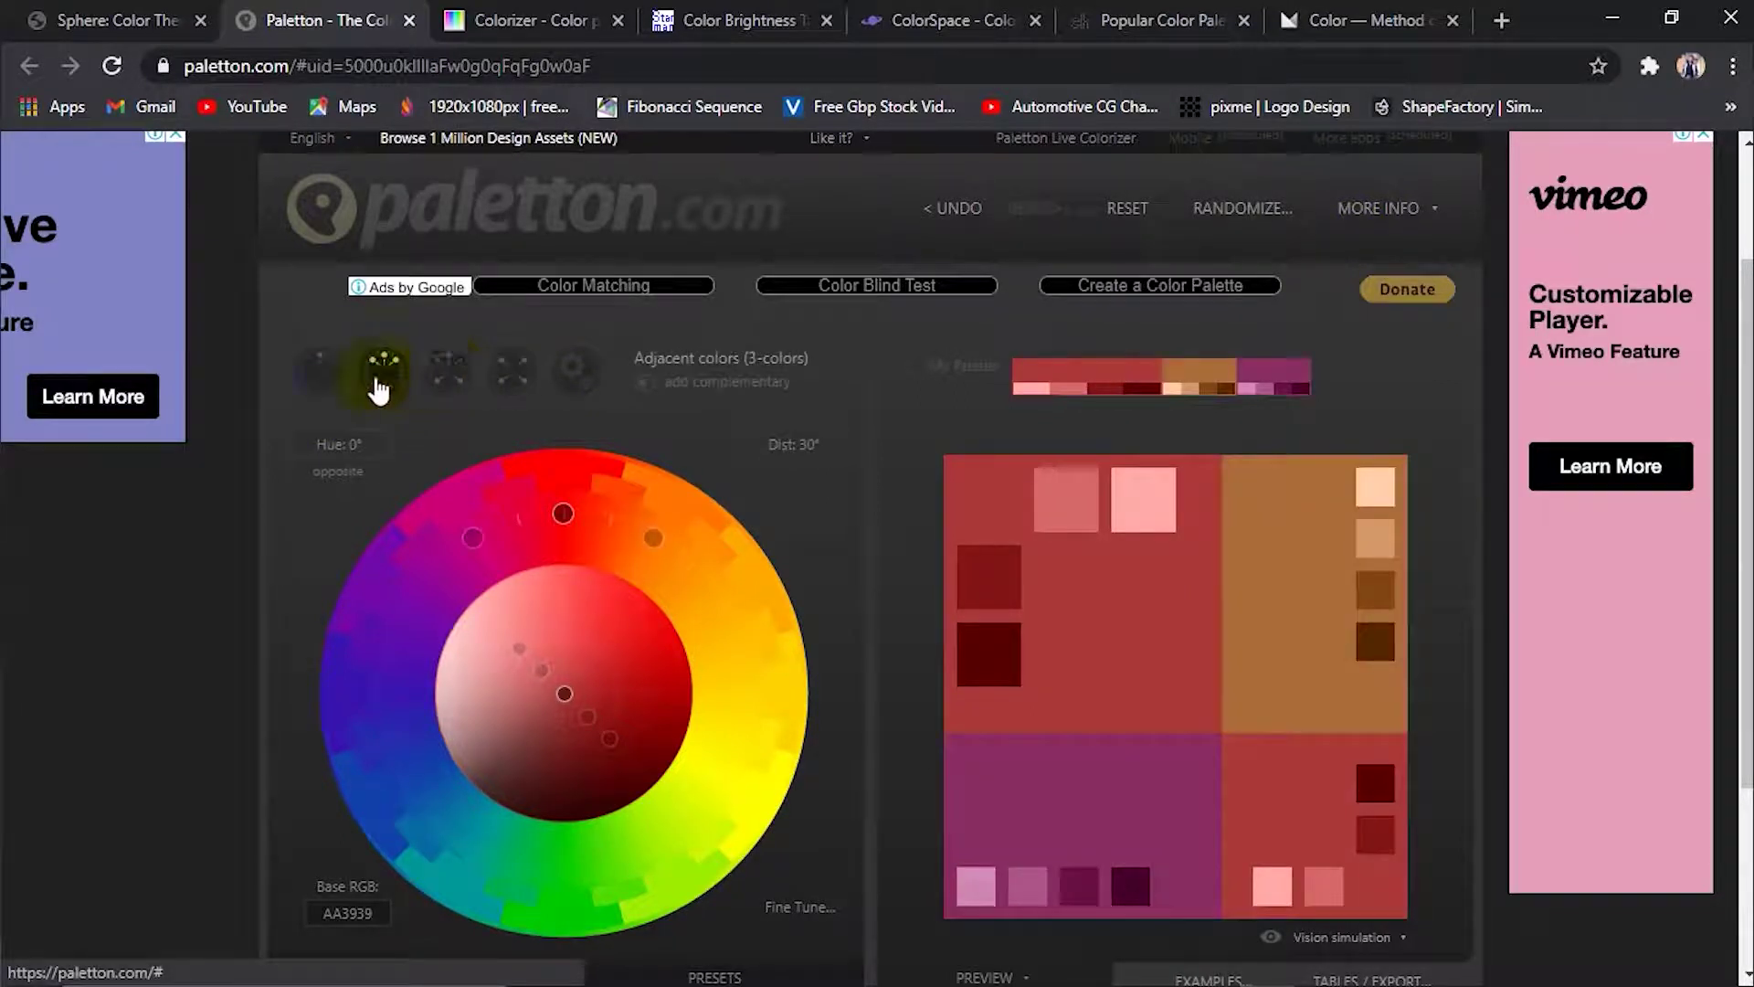
Switch to a Triad scheme and rotate the hue to a vivid yellow base, FFD900
{"action": "left_click", "coordinate": [448, 372]}
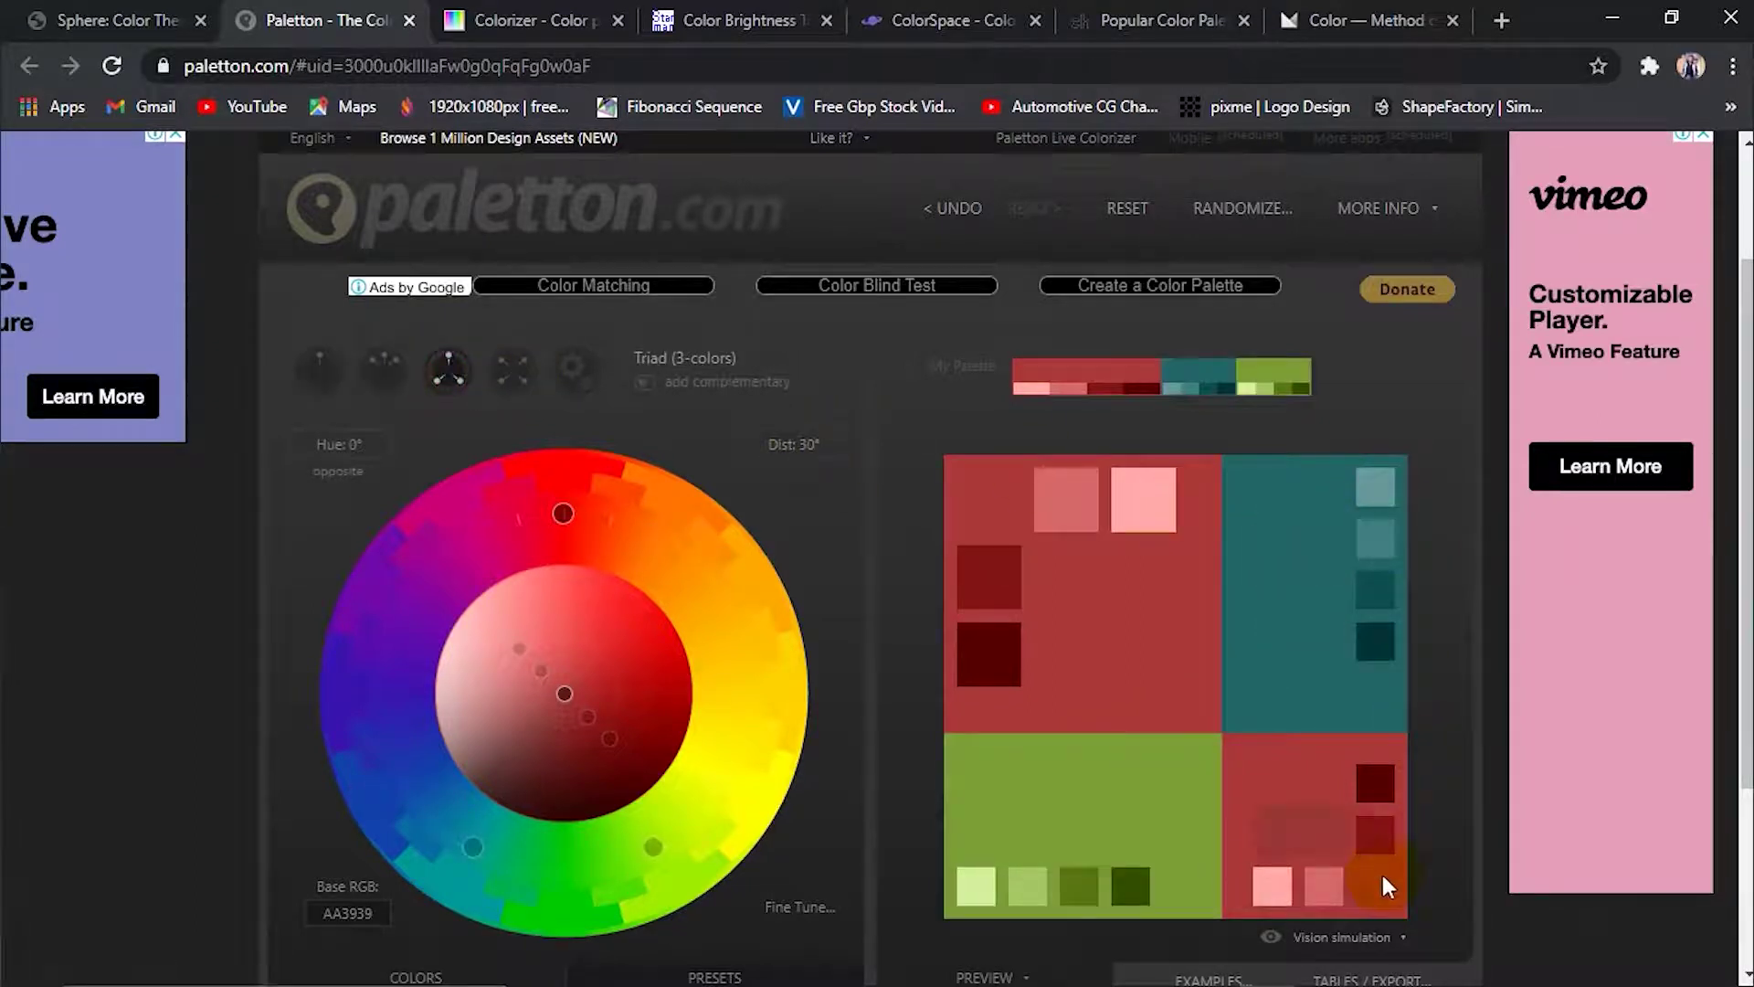
{"action": "mouse_move", "coordinate": [562, 521]}
{"action": "left_mouse_down"}
{"action": "mouse_move", "coordinate": [589, 523]}
{"action": "mouse_move", "coordinate": [514, 498]}
{"action": "mouse_move", "coordinate": [639, 529]}
{"action": "mouse_move", "coordinate": [685, 587]}
{"action": "mouse_move", "coordinate": [712, 707]}
{"action": "left_mouse_up"}
{"action": "mouse_move", "coordinate": [563, 693]}
{"action": "mouse_move", "coordinate": [567, 708]}
{"action": "left_mouse_down"}
{"action": "mouse_move", "coordinate": [595, 697]}
{"action": "mouse_move", "coordinate": [615, 646]}
{"action": "mouse_move", "coordinate": [629, 687]}
{"action": "left_mouse_up"}
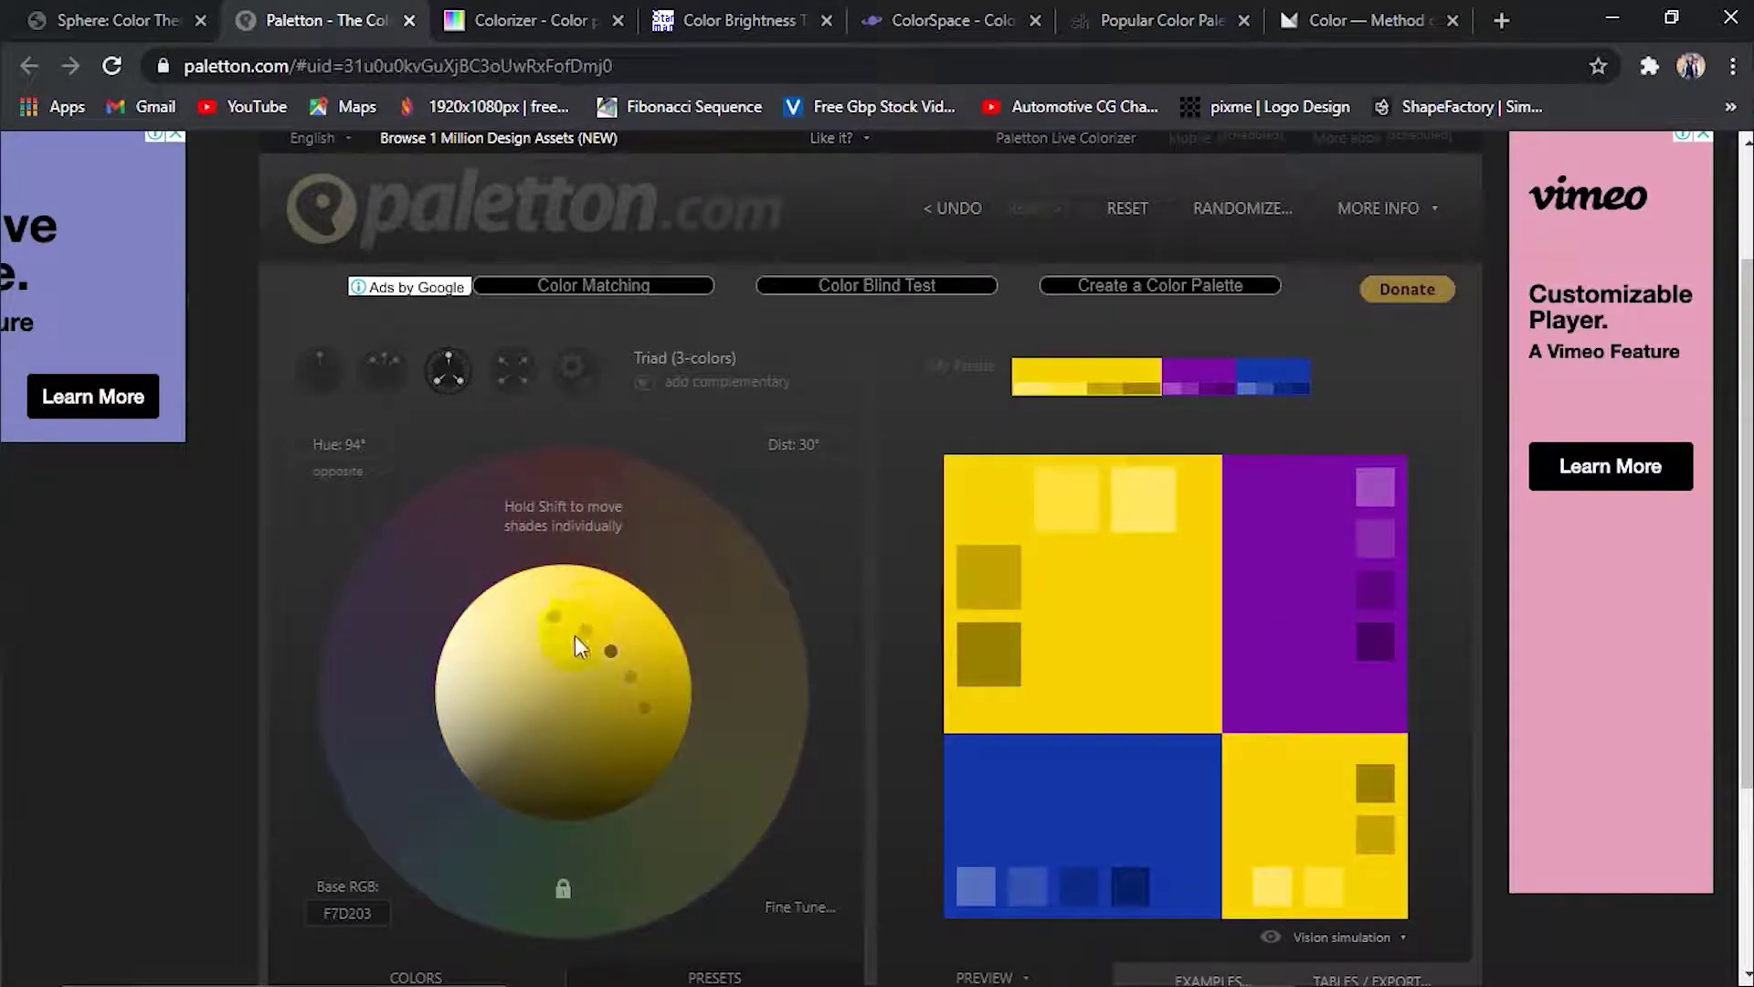
{"action": "mouse_move", "coordinate": [611, 667]}
{"action": "left_mouse_down"}
{"action": "mouse_move", "coordinate": [618, 618]}
{"action": "mouse_move", "coordinate": [657, 724]}
{"action": "mouse_move", "coordinate": [626, 615]}
{"action": "left_mouse_up"}
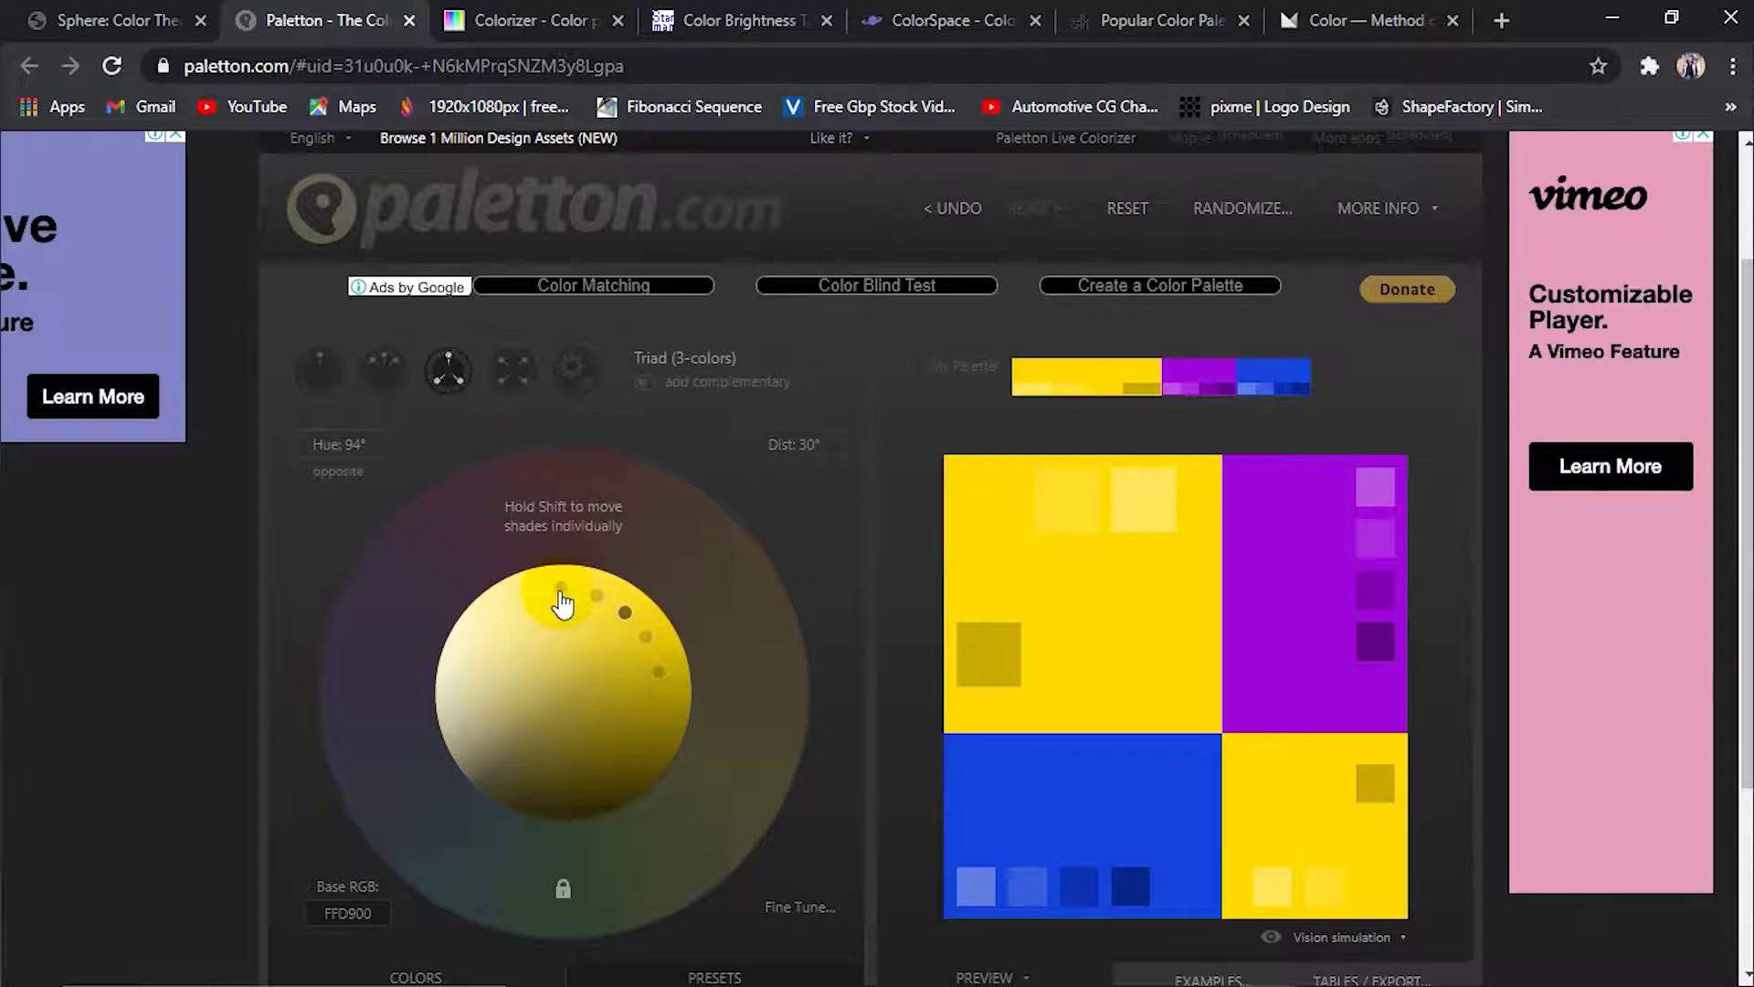
{"action": "left_click_drag", "start_coordinate": [564, 594], "coordinate": [524, 648]}
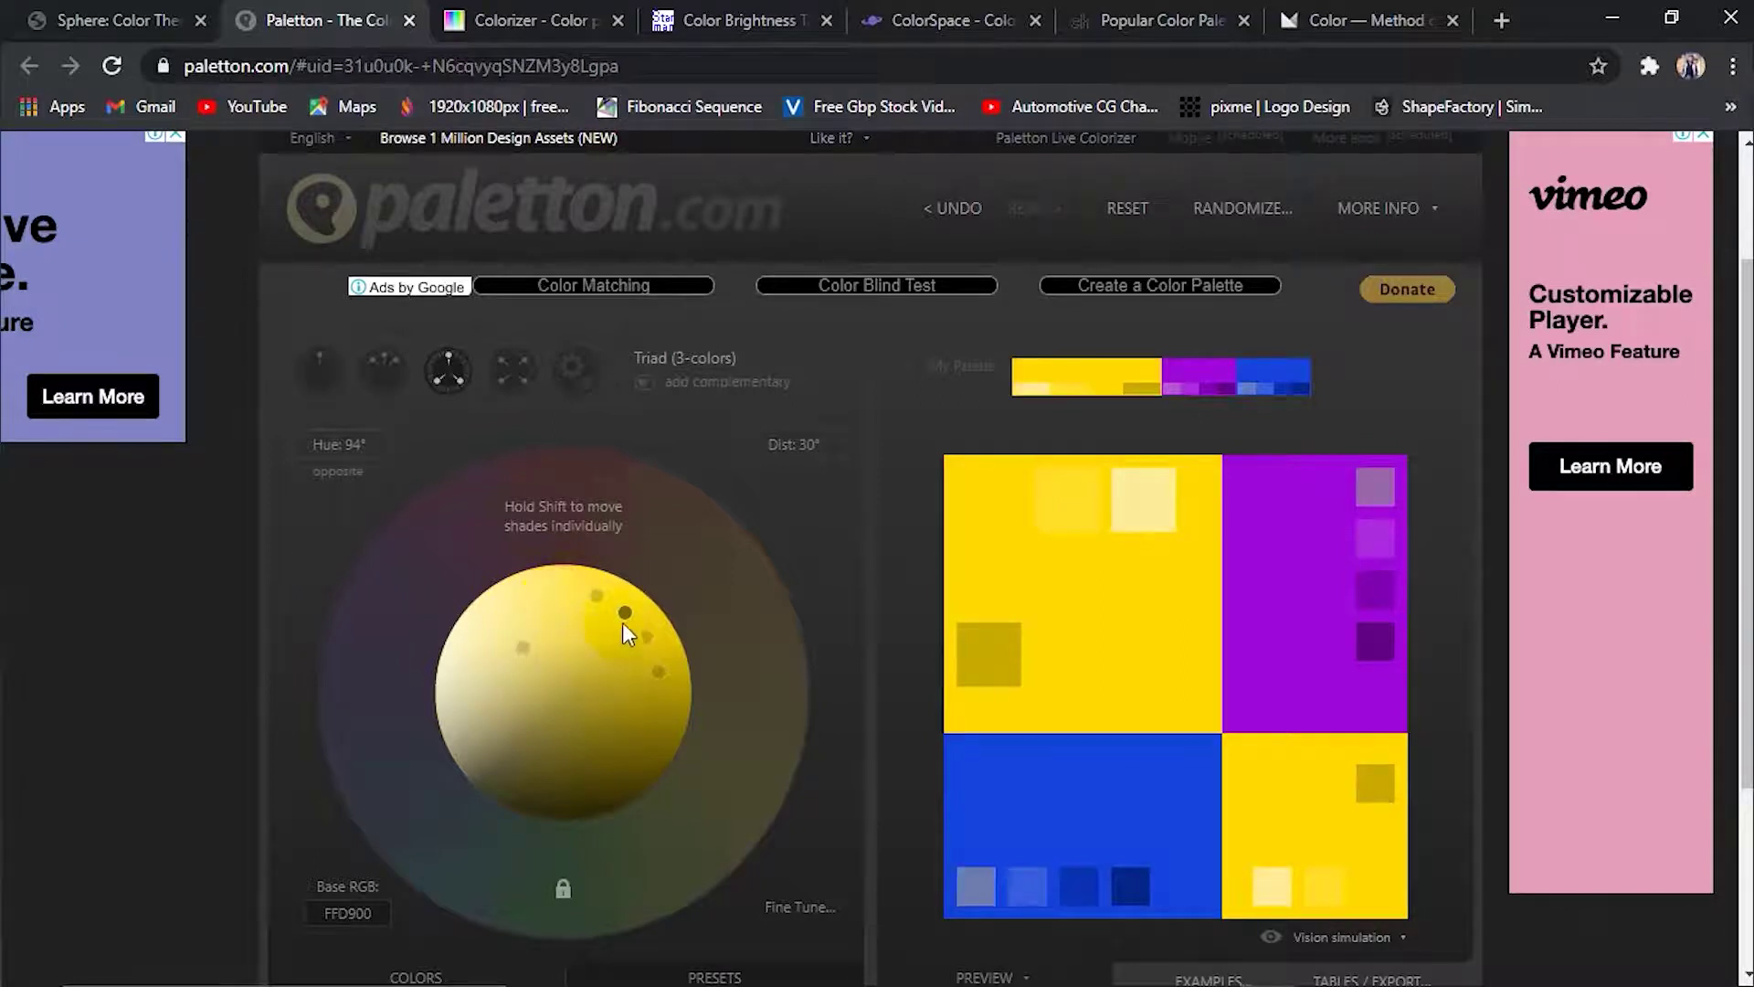
{"action": "mouse_move", "coordinate": [652, 648]}
{"action": "left_mouse_down"}
{"action": "mouse_move", "coordinate": [588, 717]}
{"action": "mouse_move", "coordinate": [619, 729]}
{"action": "mouse_move", "coordinate": [579, 716]}
{"action": "mouse_move", "coordinate": [541, 823]}
{"action": "left_mouse_up"}
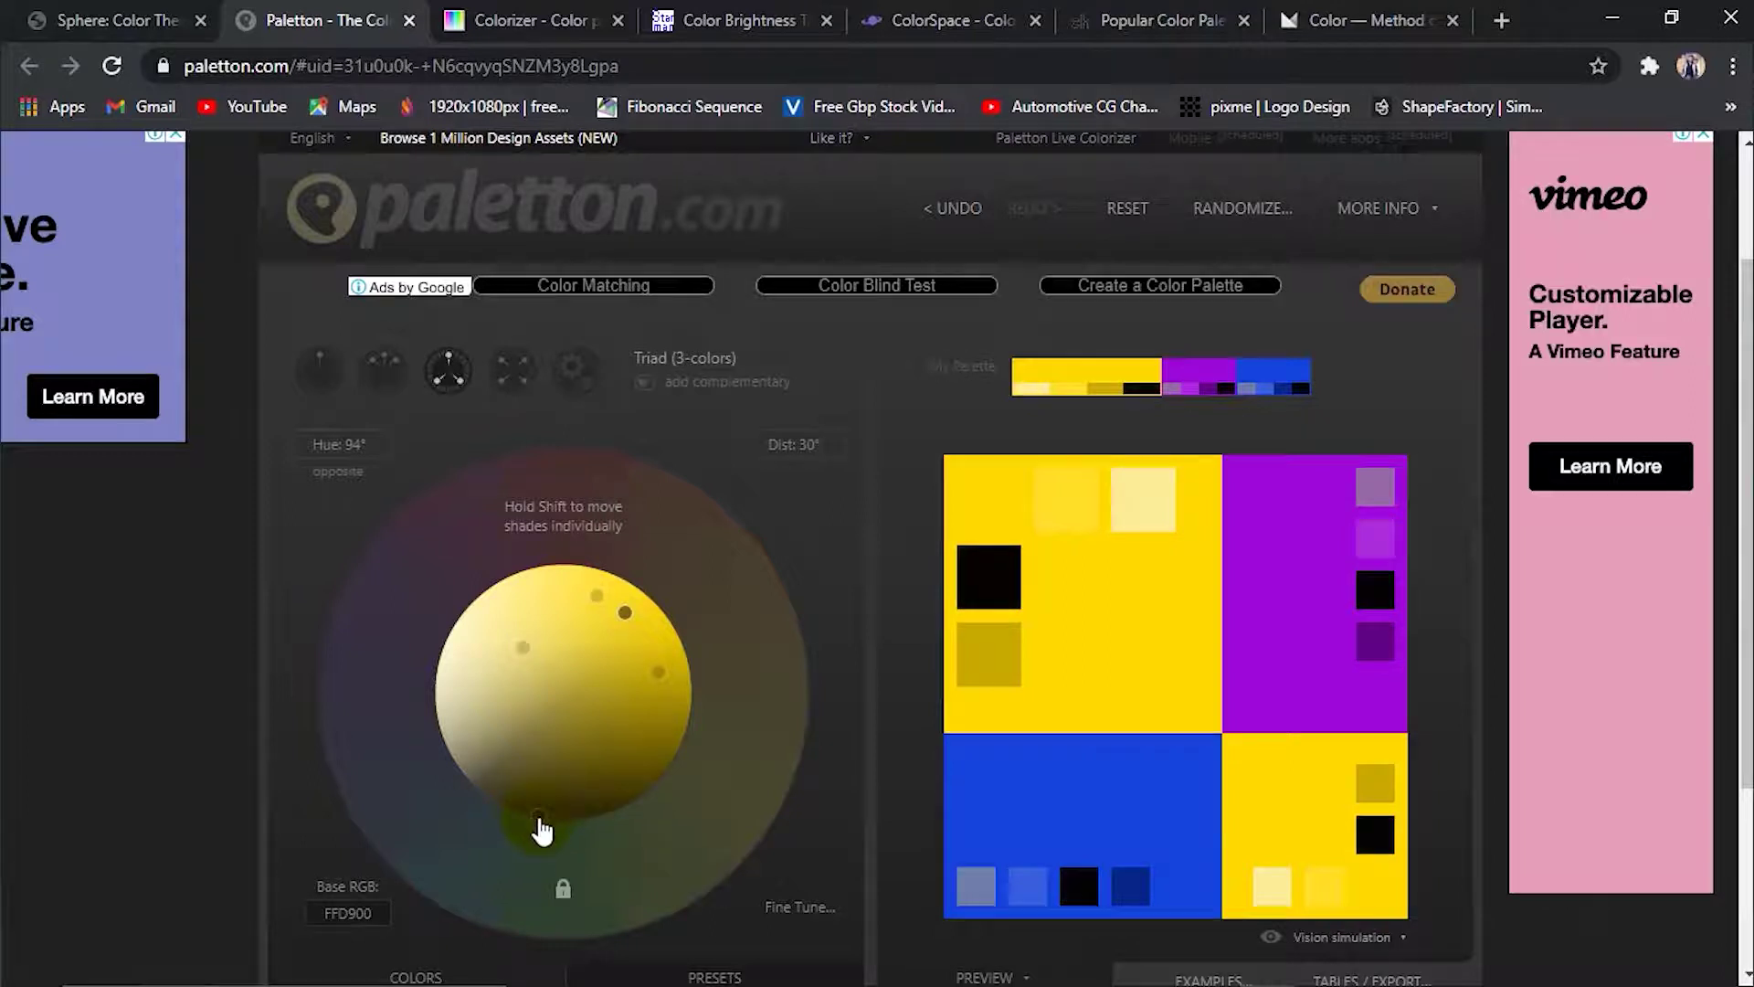
Darken the palette's lighter and deeper shades toward black, then switch to Monochromatic
{"action": "left_click_drag", "start_coordinate": [977, 574], "coordinate": [1005, 603]}
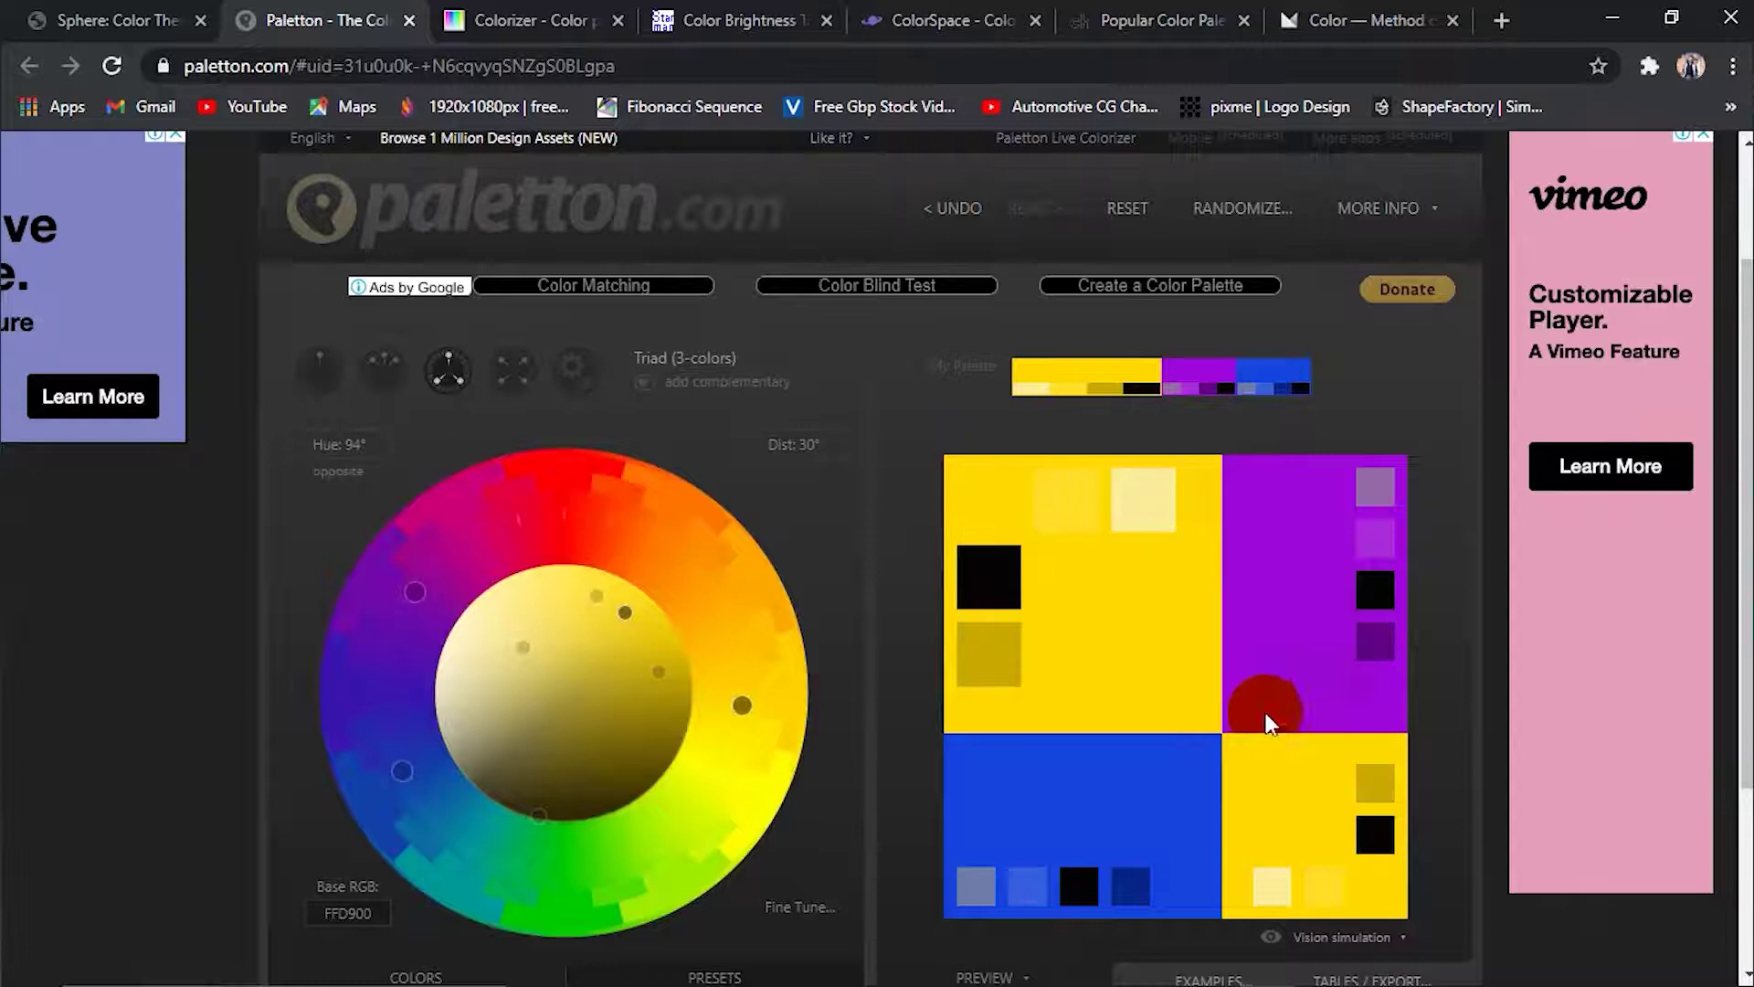
{"action": "mouse_move", "coordinate": [594, 646]}
{"action": "left_mouse_down"}
{"action": "mouse_move", "coordinate": [519, 662]}
{"action": "mouse_move", "coordinate": [588, 704]}
{"action": "left_mouse_up"}
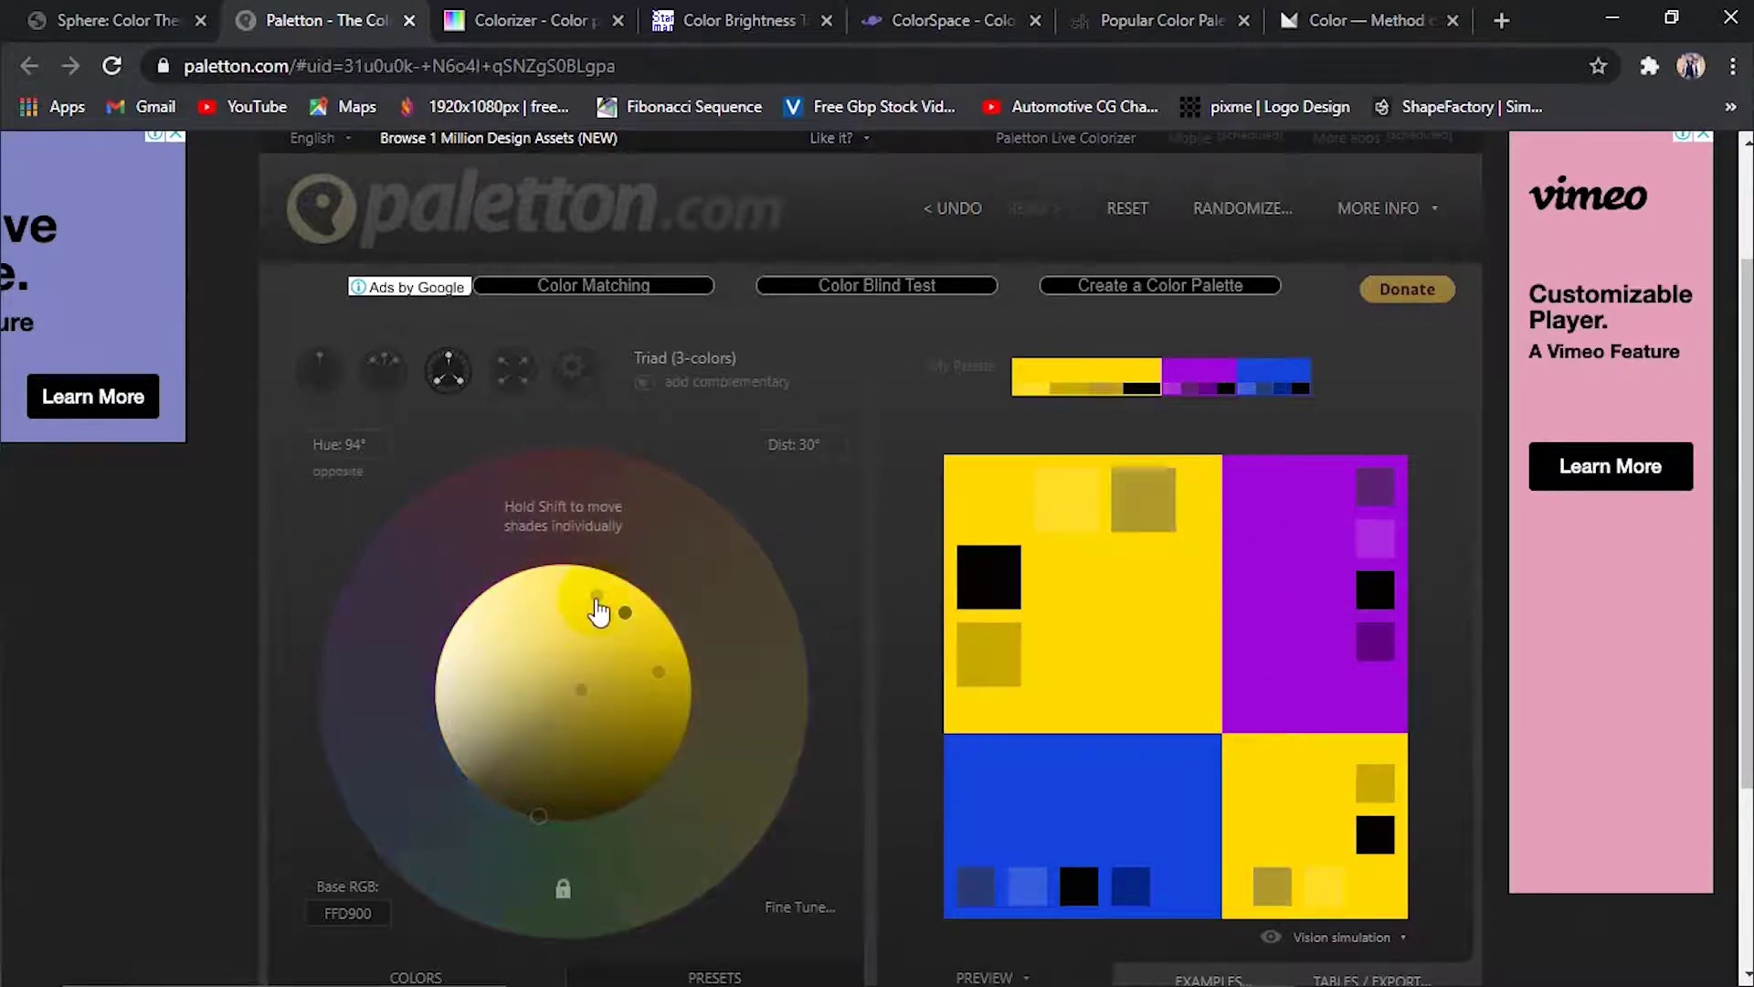
{"action": "left_click_drag", "start_coordinate": [599, 608], "coordinate": [637, 687]}
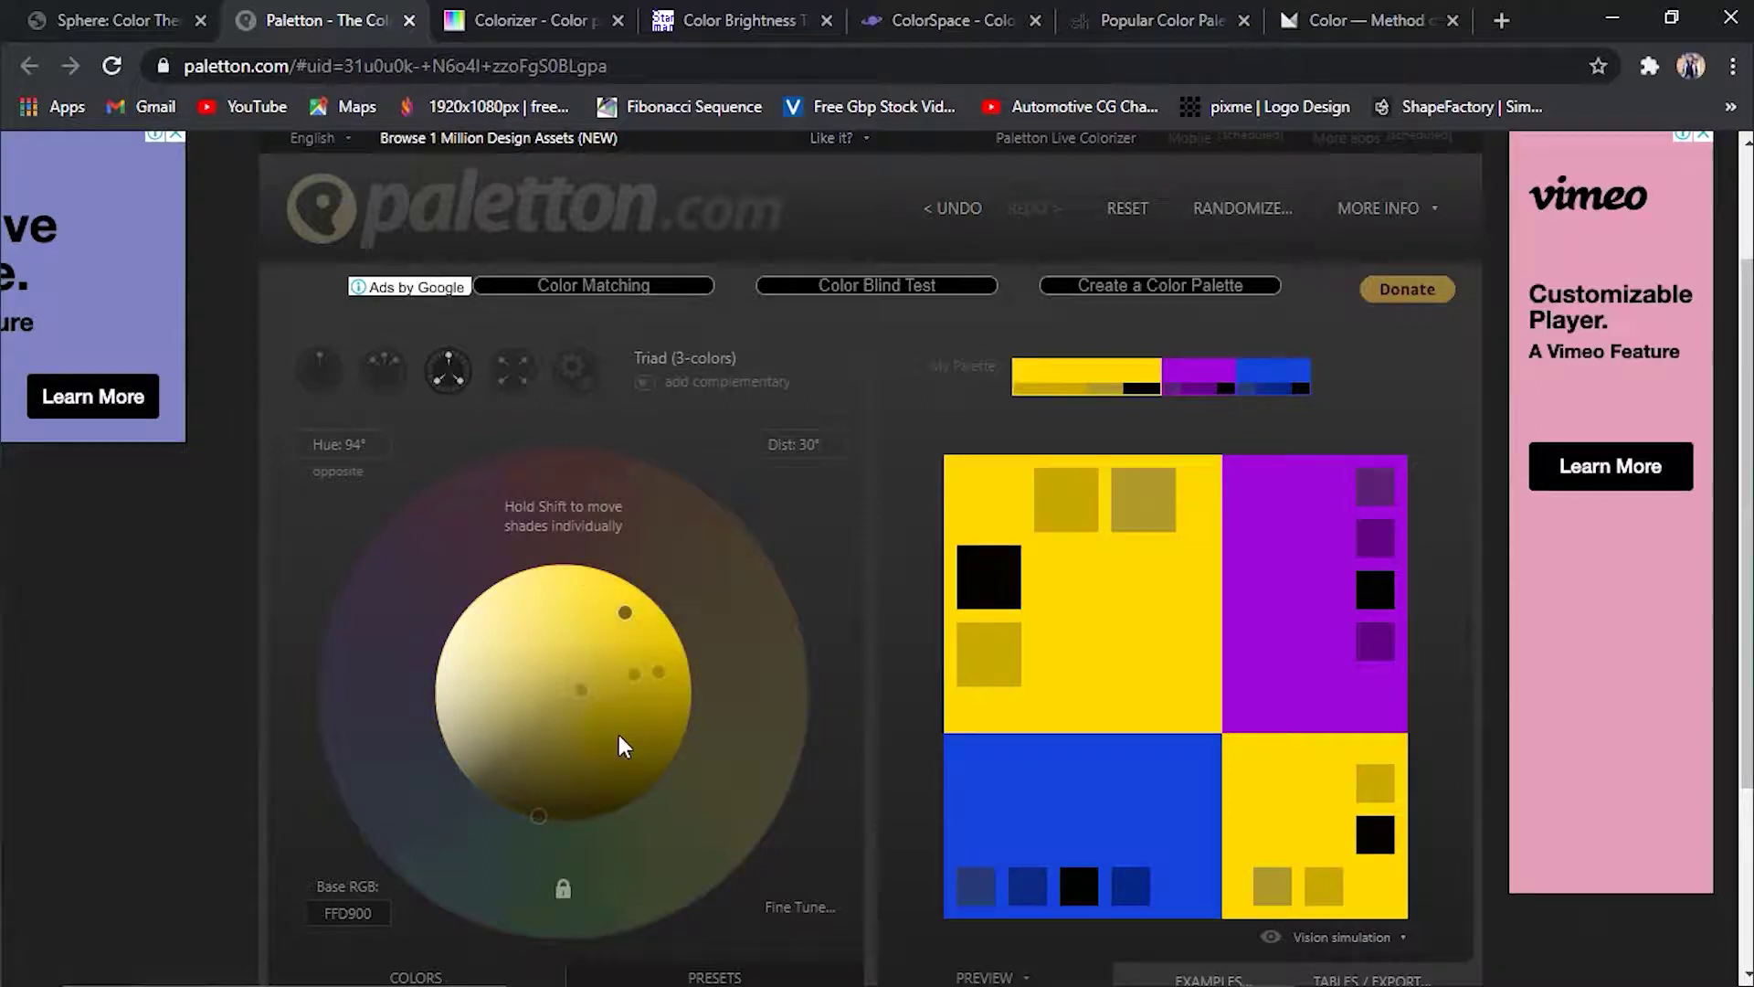
{"action": "left_click_drag", "start_coordinate": [627, 626], "coordinate": [594, 768]}
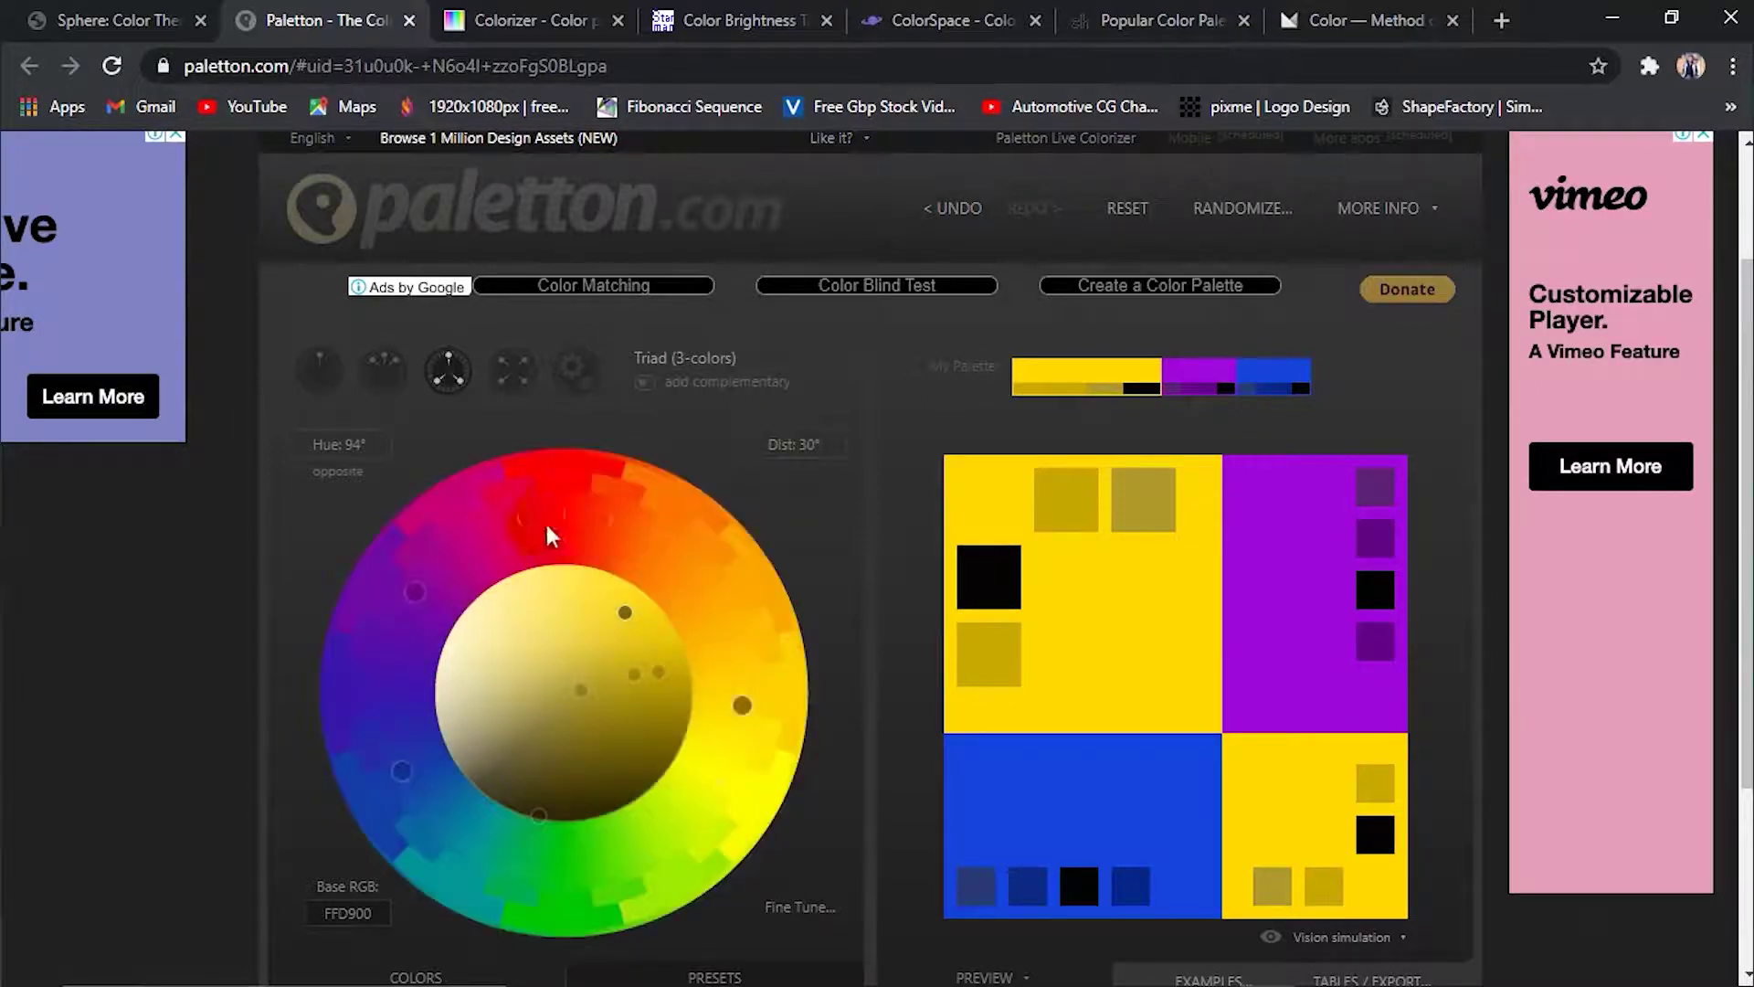
{"action": "left_click_drag", "start_coordinate": [567, 676], "coordinate": [585, 695]}
{"action": "left_click", "coordinate": [327, 382]}
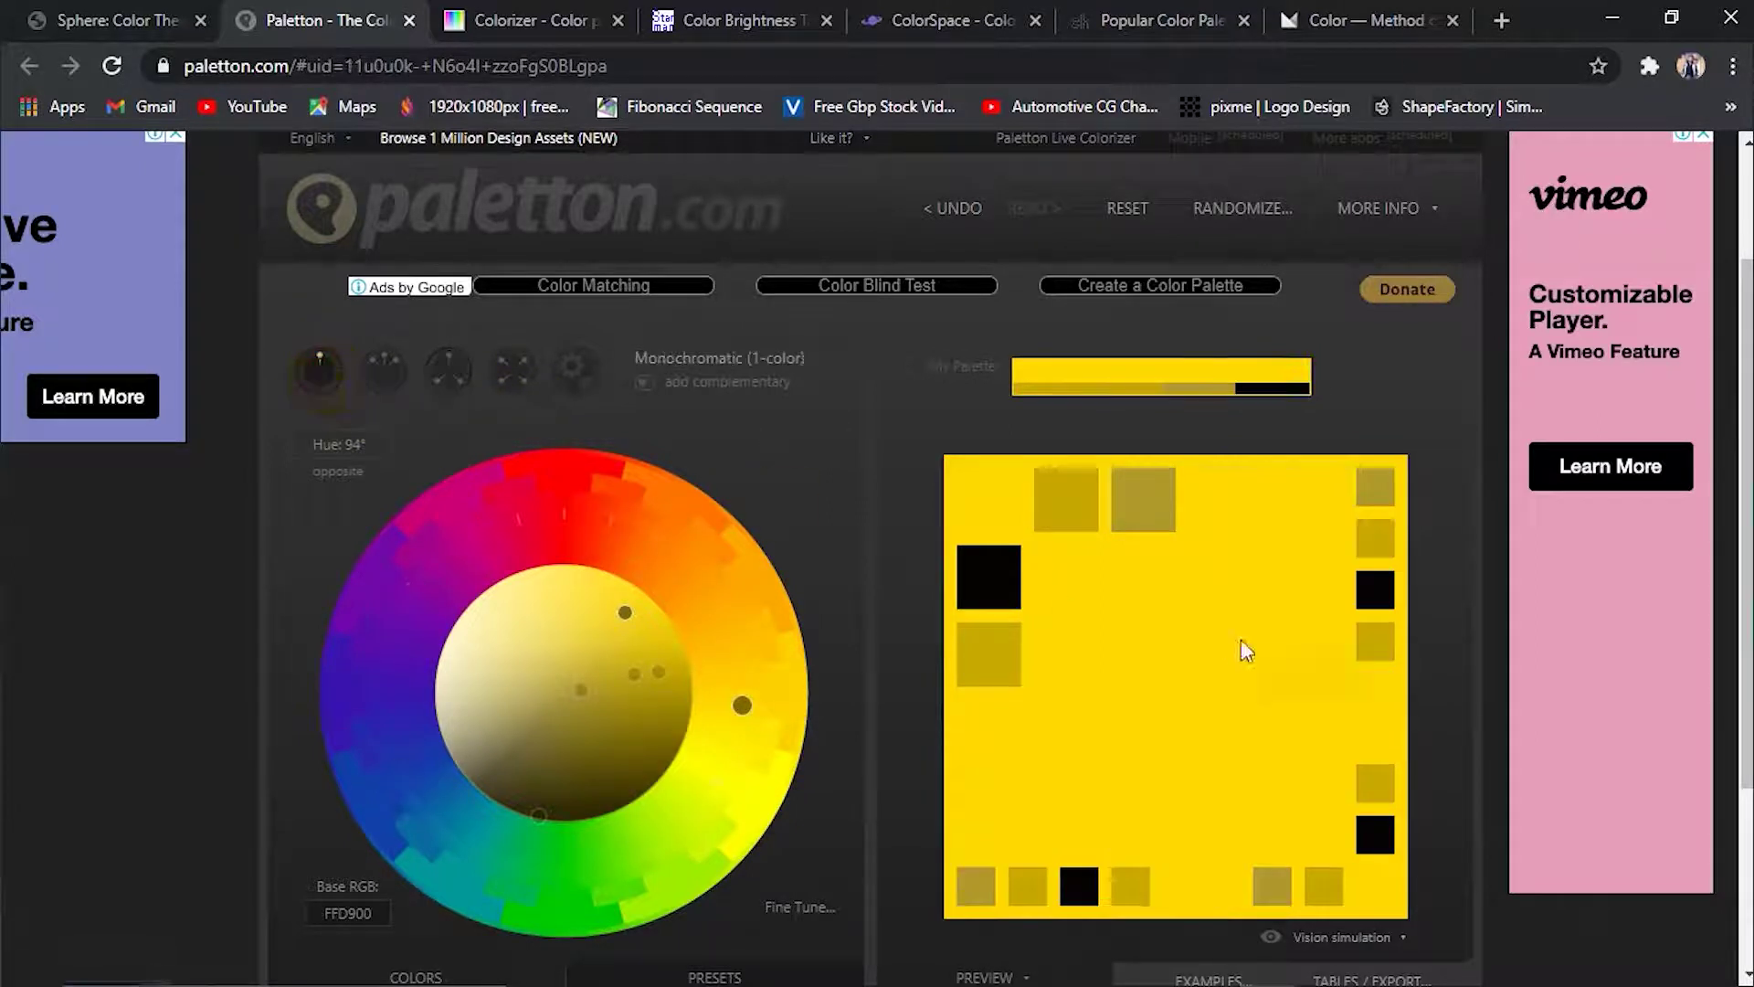
Adjust the shades, switch to Adjacent colors, and rotate the hue to an orange FFA500 base
{"action": "mouse_move", "coordinate": [625, 612]}
{"action": "left_mouse_down"}
{"action": "mouse_move", "coordinate": [552, 669]}
{"action": "mouse_move", "coordinate": [630, 643]}
{"action": "mouse_move", "coordinate": [623, 612]}
{"action": "left_mouse_up"}
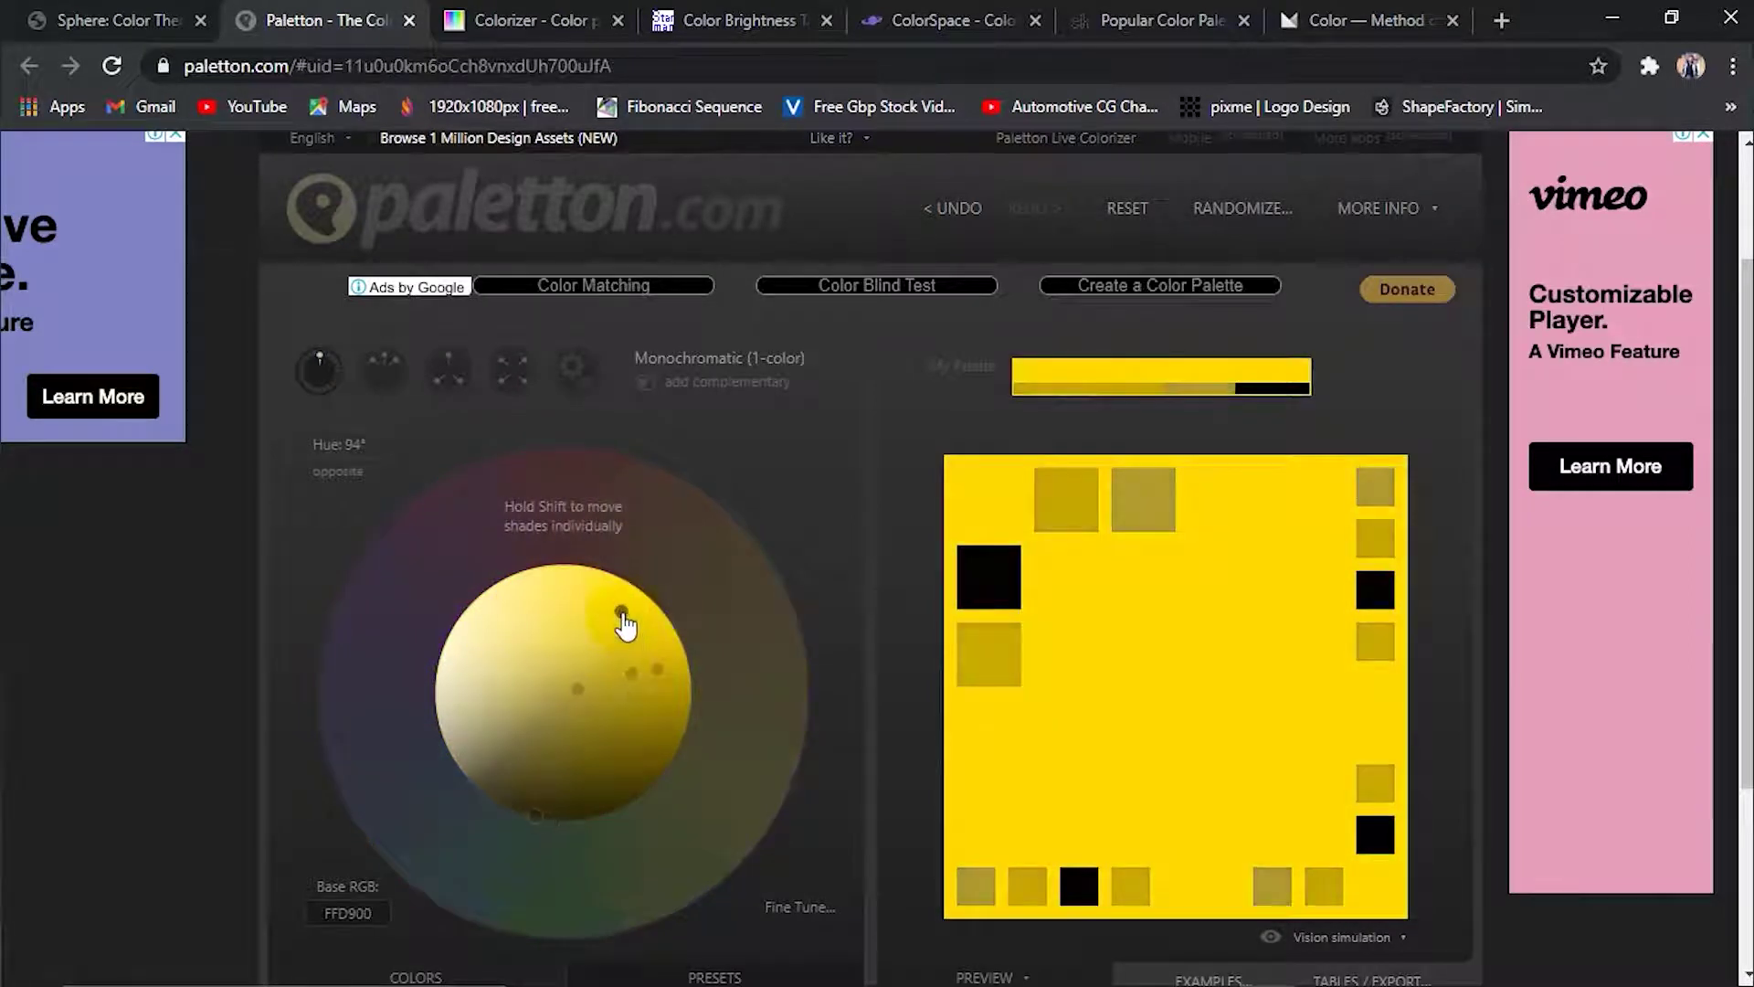
{"action": "left_click_drag", "start_coordinate": [638, 687], "coordinate": [650, 721]}
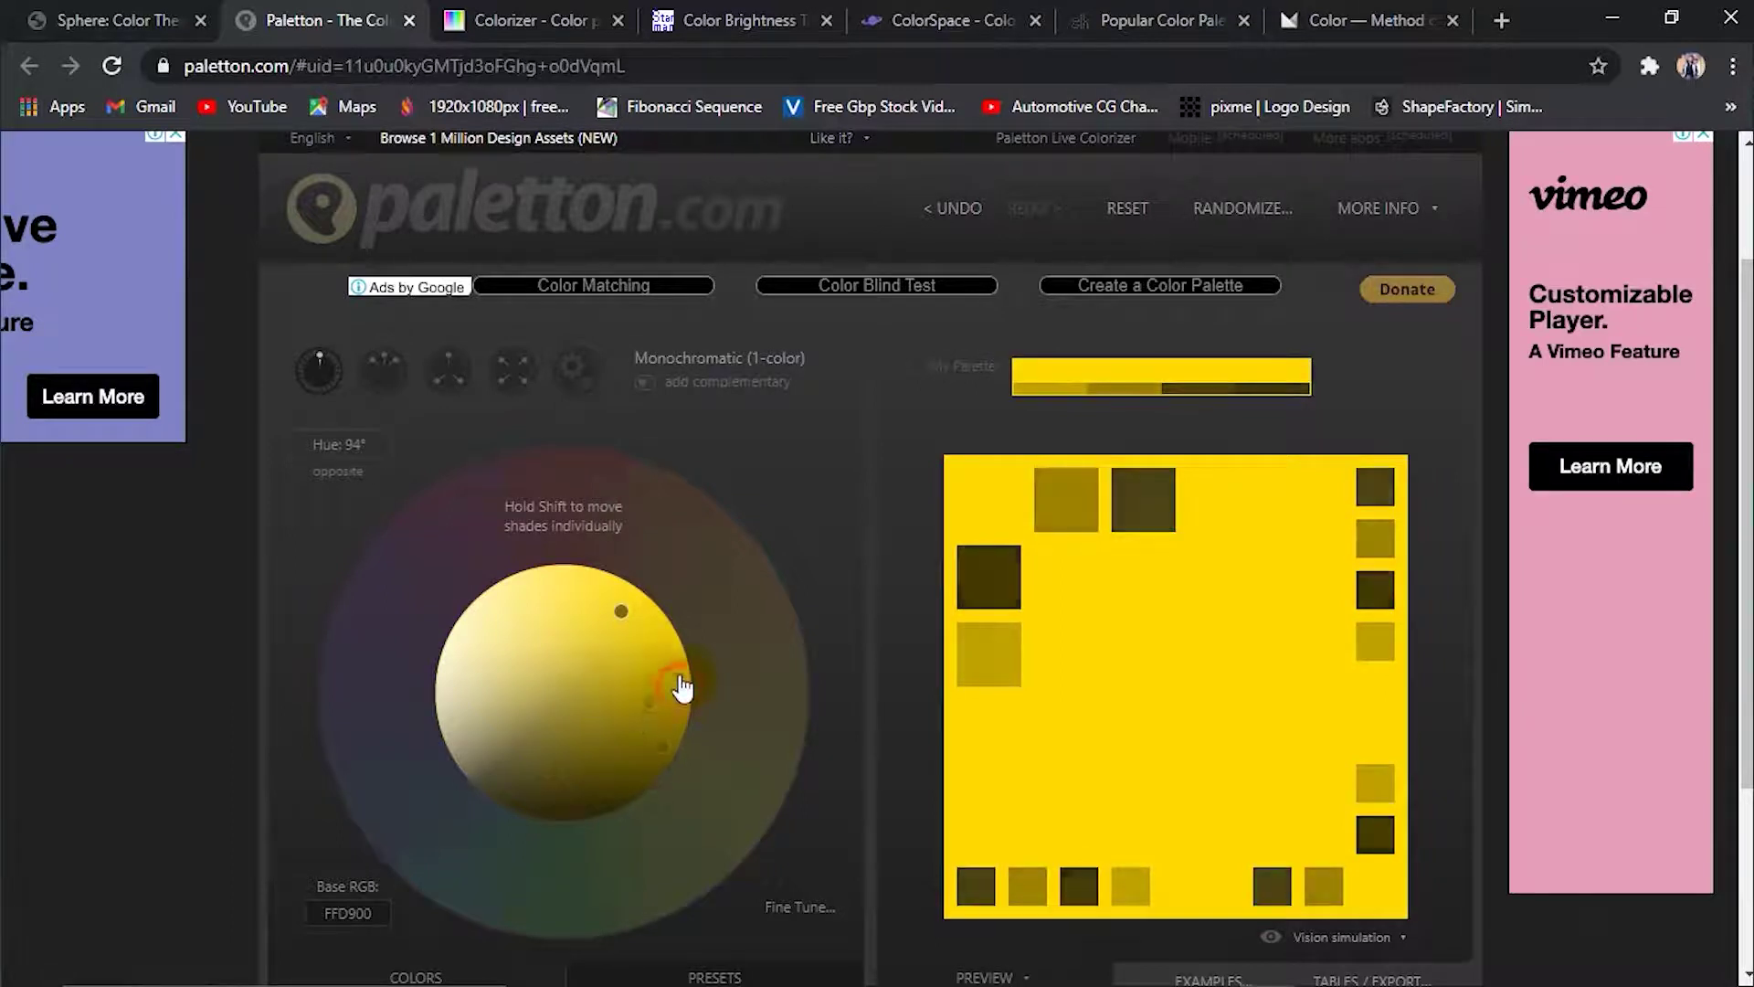
{"action": "left_click", "coordinate": [383, 370]}
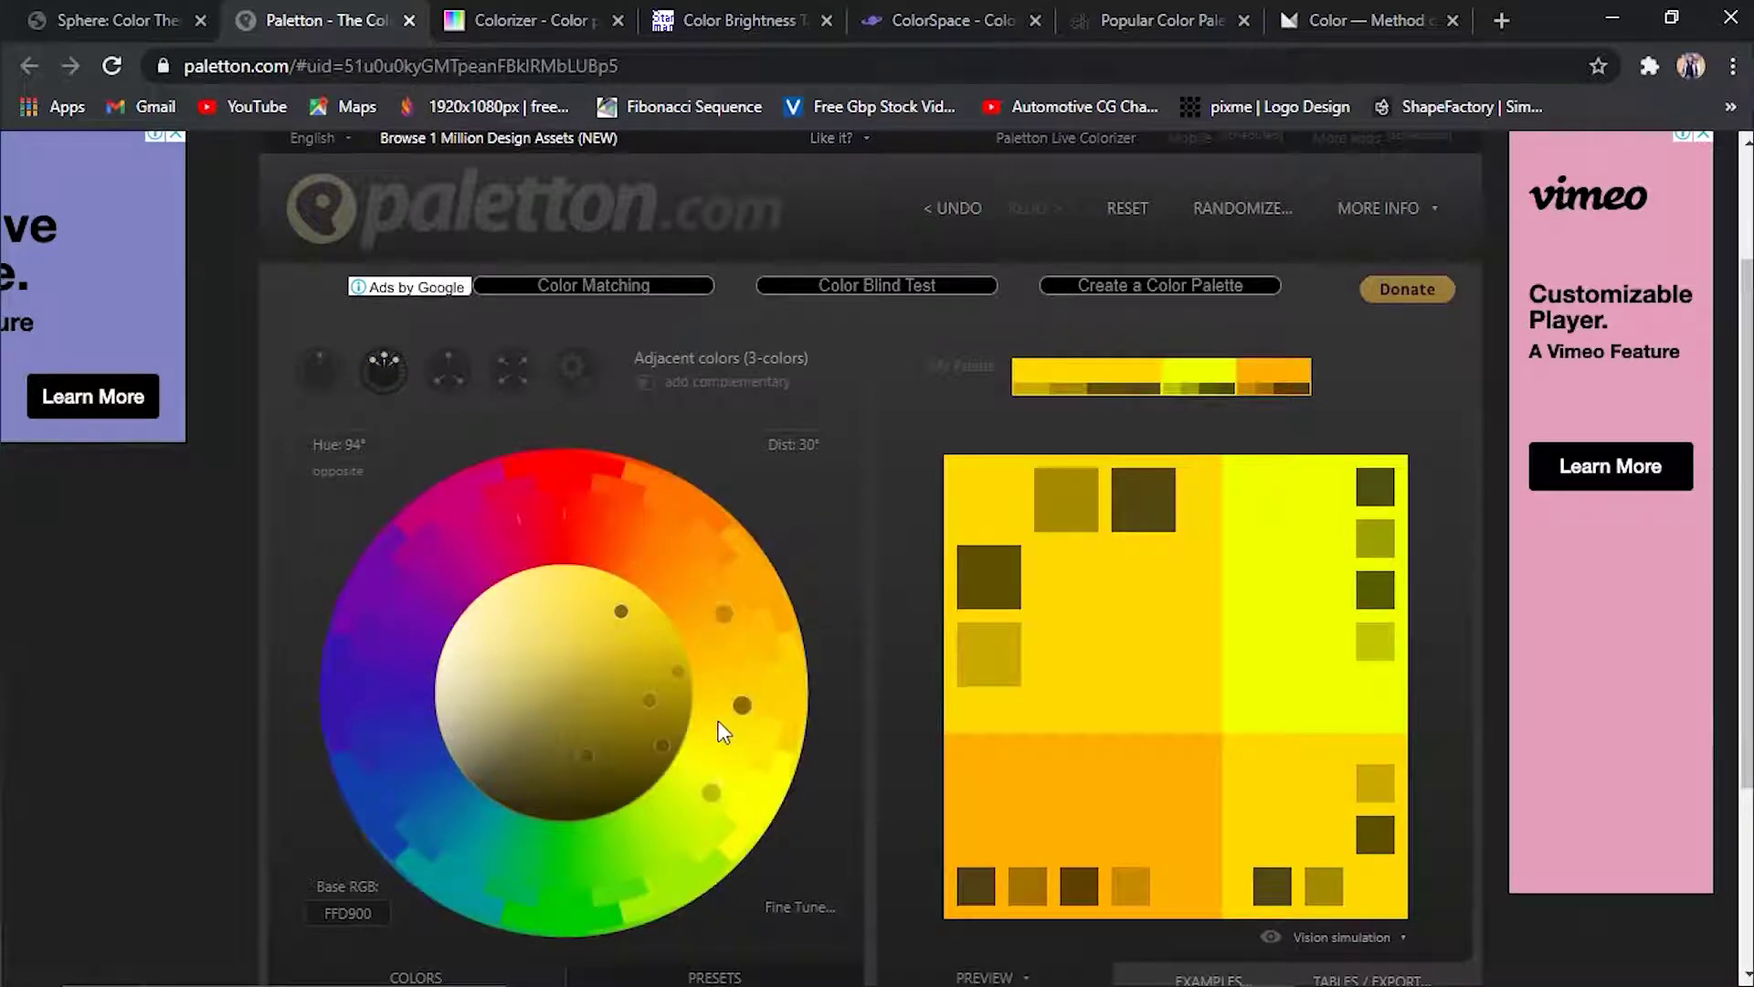
{"action": "mouse_move", "coordinate": [725, 624]}
{"action": "left_mouse_down"}
{"action": "mouse_move", "coordinate": [532, 528]}
{"action": "mouse_move", "coordinate": [736, 654]}
{"action": "mouse_move", "coordinate": [688, 556]}
{"action": "mouse_move", "coordinate": [644, 528]}
{"action": "mouse_move", "coordinate": [698, 627]}
{"action": "mouse_move", "coordinate": [639, 548]}
{"action": "mouse_move", "coordinate": [680, 642]}
{"action": "mouse_move", "coordinate": [678, 620]}
{"action": "left_mouse_up"}
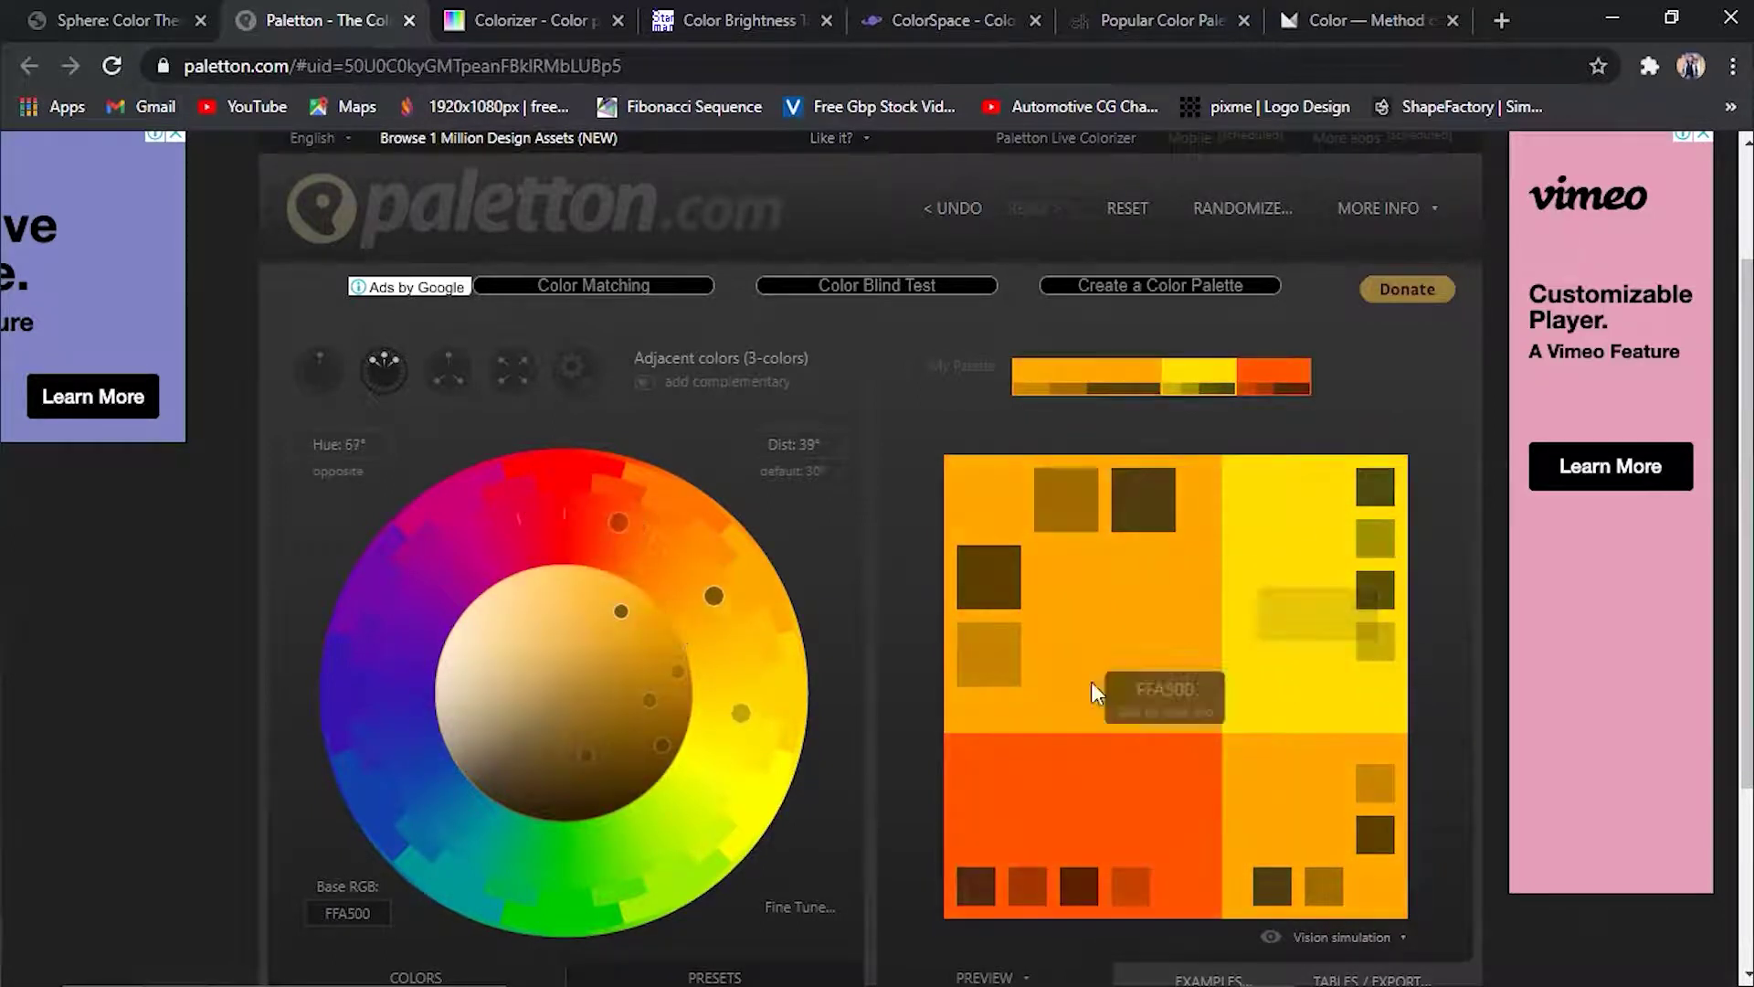
Open the Color Info details for the FFA500 orange swatch
{"action": "left_click", "coordinate": [1117, 632]}
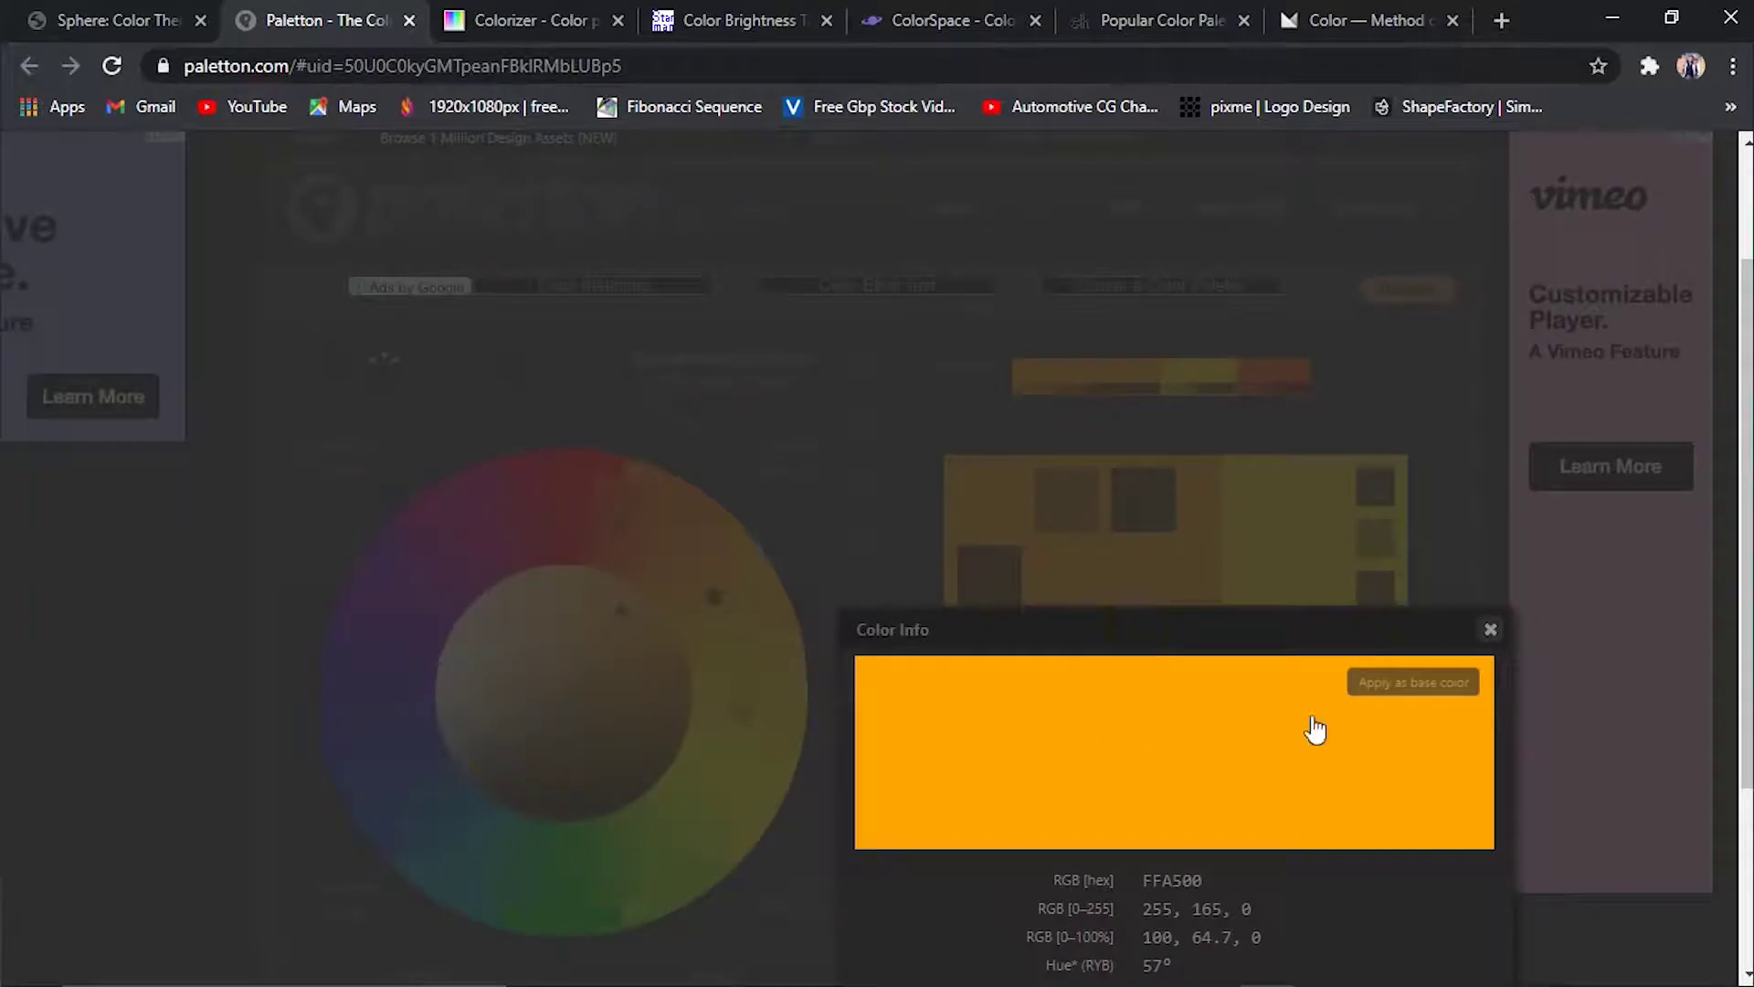
{"action": "left_click", "coordinate": [1490, 630]}
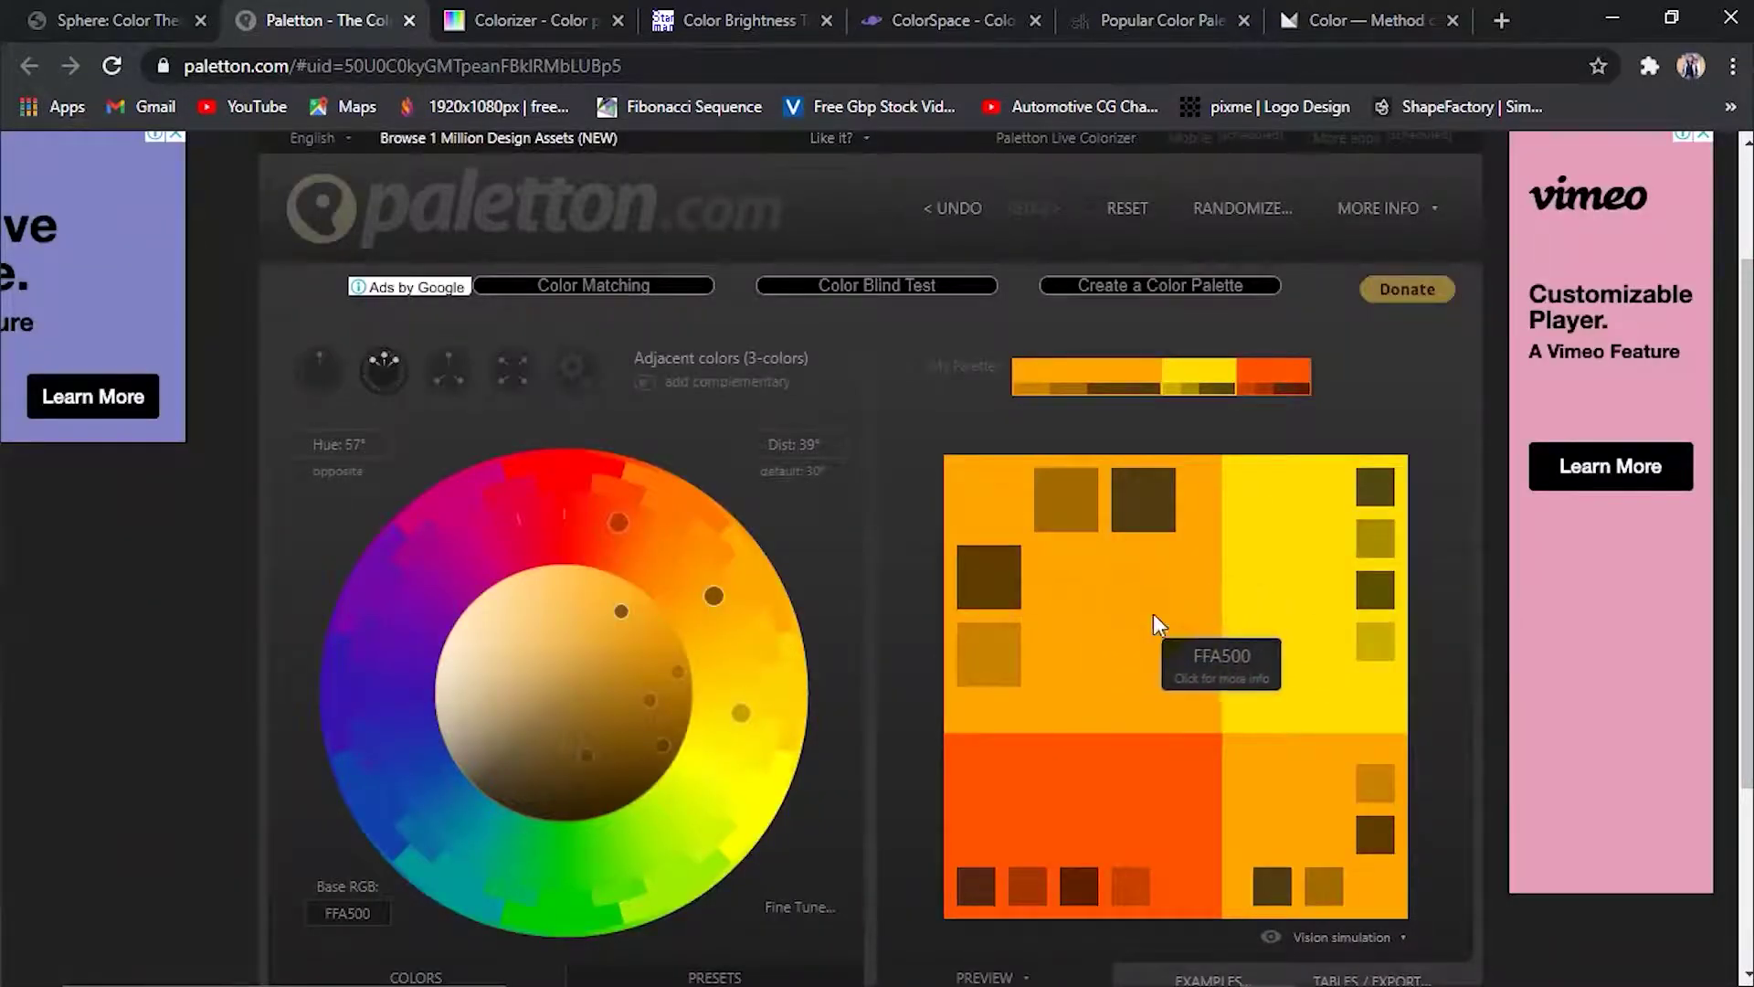
{"action": "left_click", "coordinate": [1151, 612]}
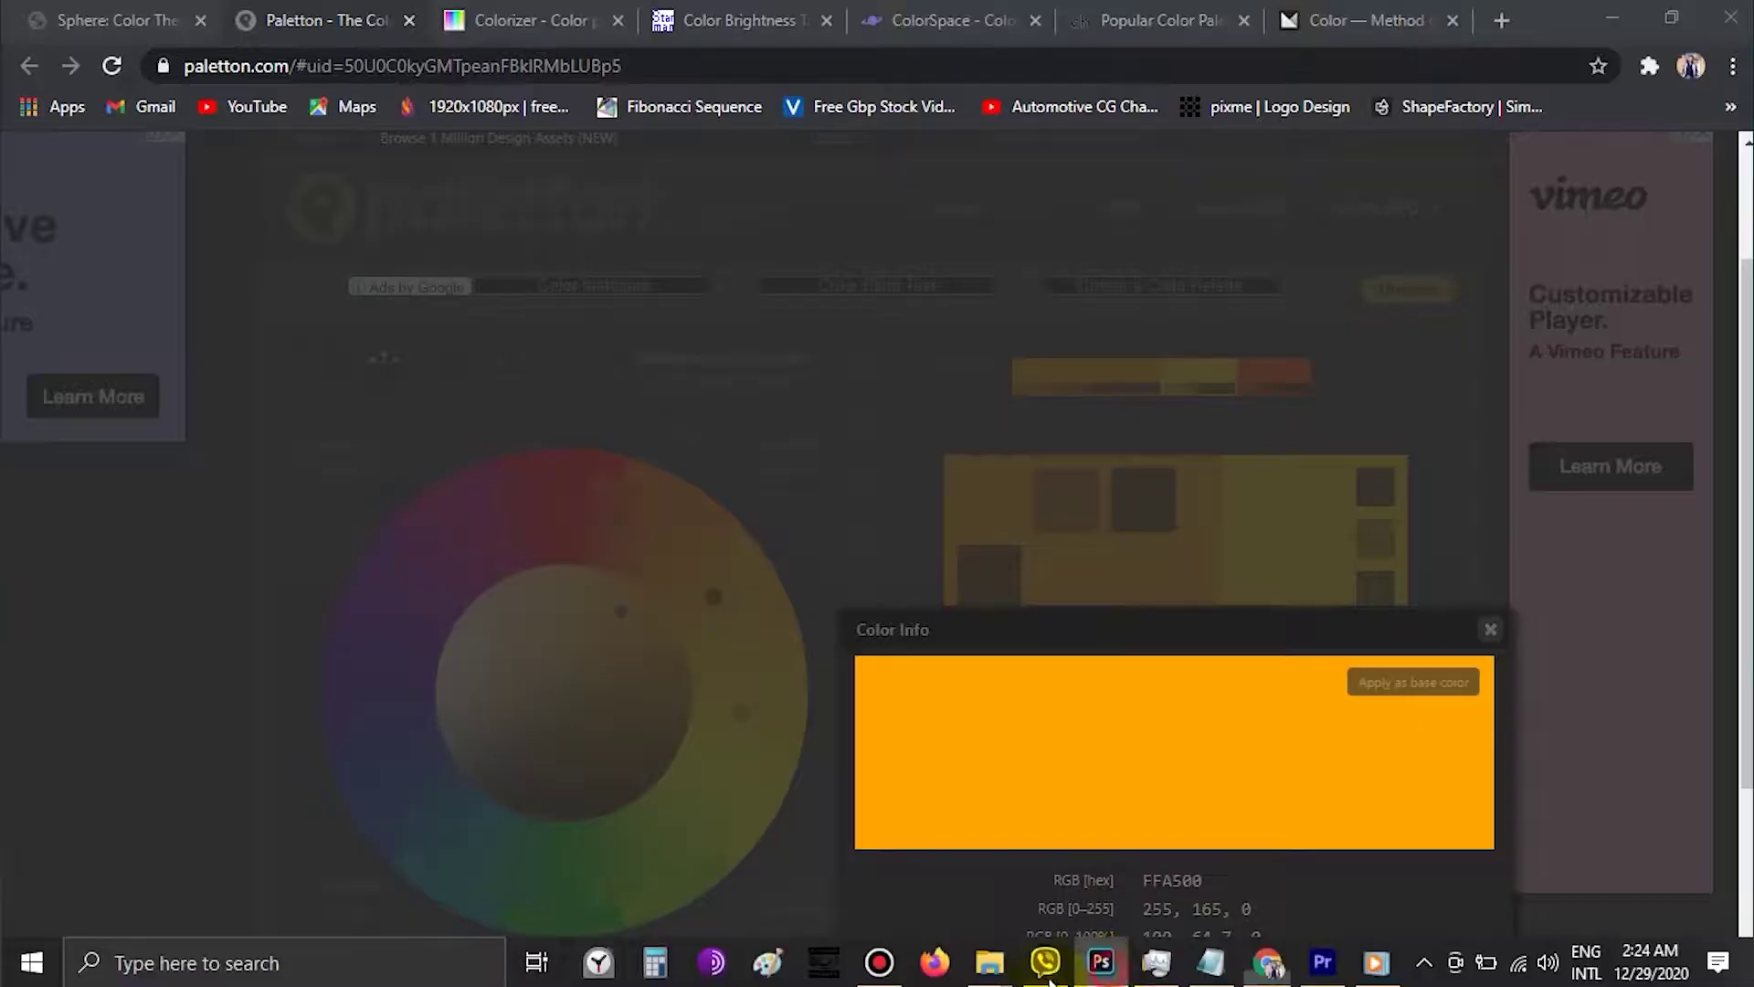
Paste FFA500 as the HAAPY NEW YEAR text colour in Photoshop, commit, and return to Paletton
{"action": "left_click", "coordinate": [1101, 978]}
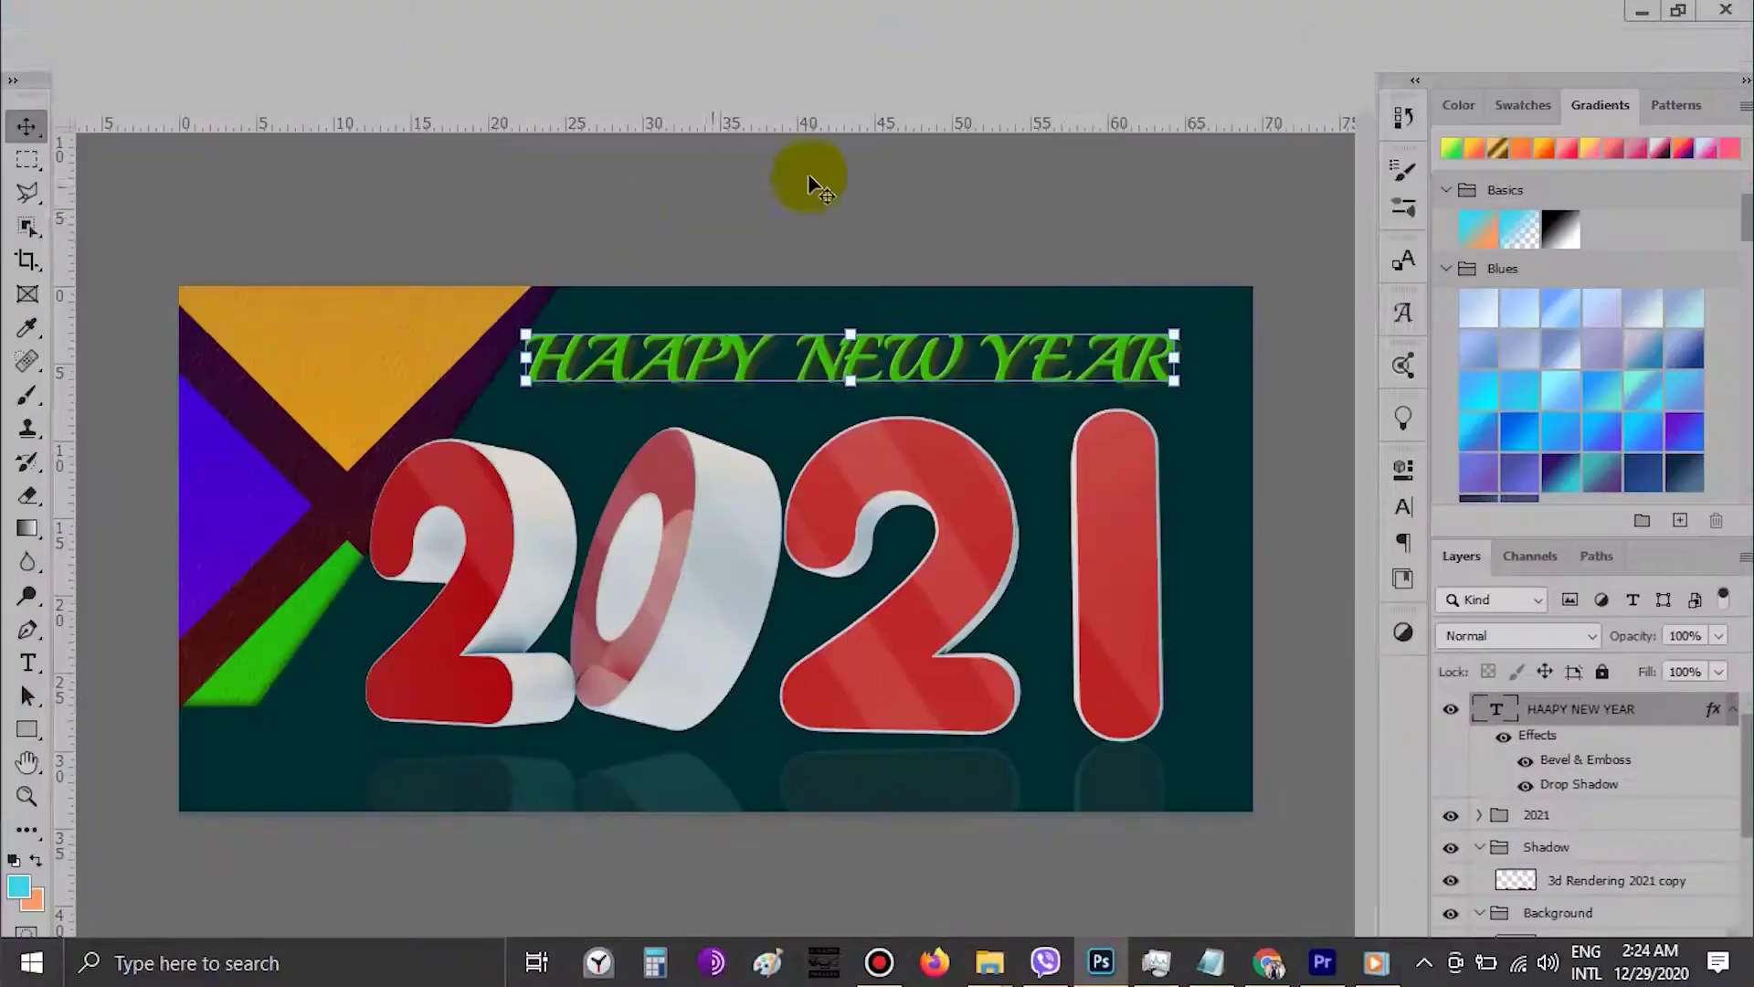
{"action": "double_click", "coordinate": [921, 377]}
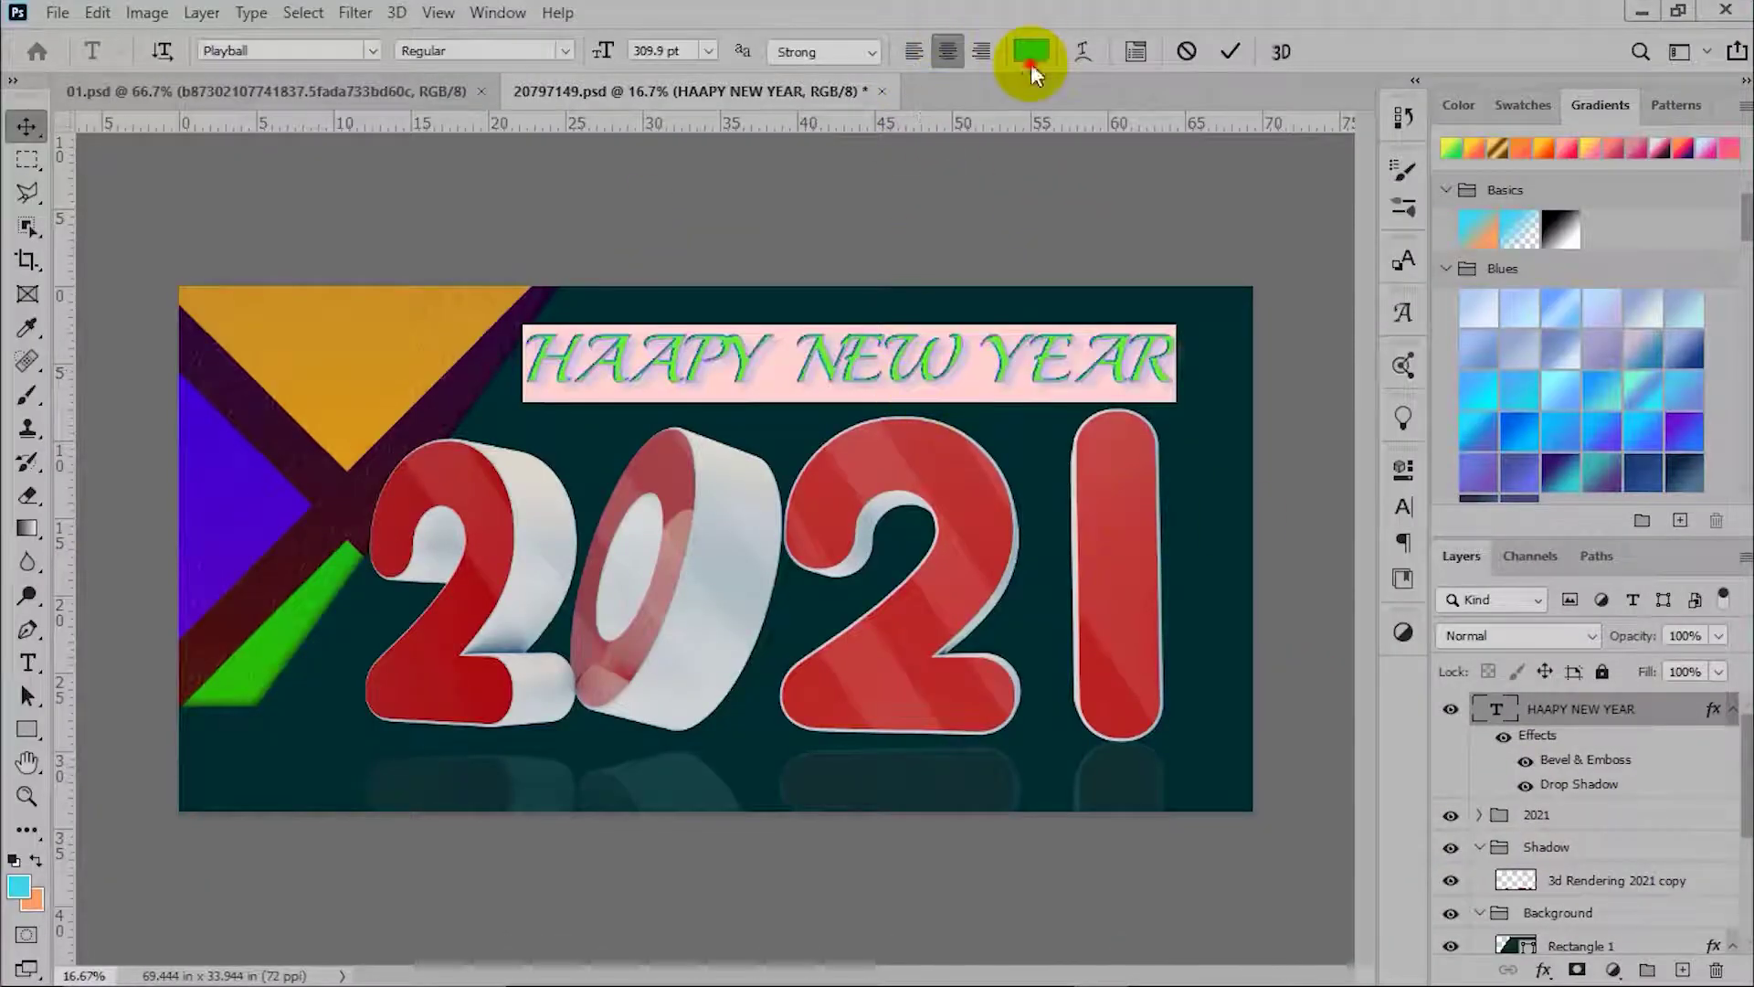
{"action": "left_click", "coordinate": [1030, 53]}
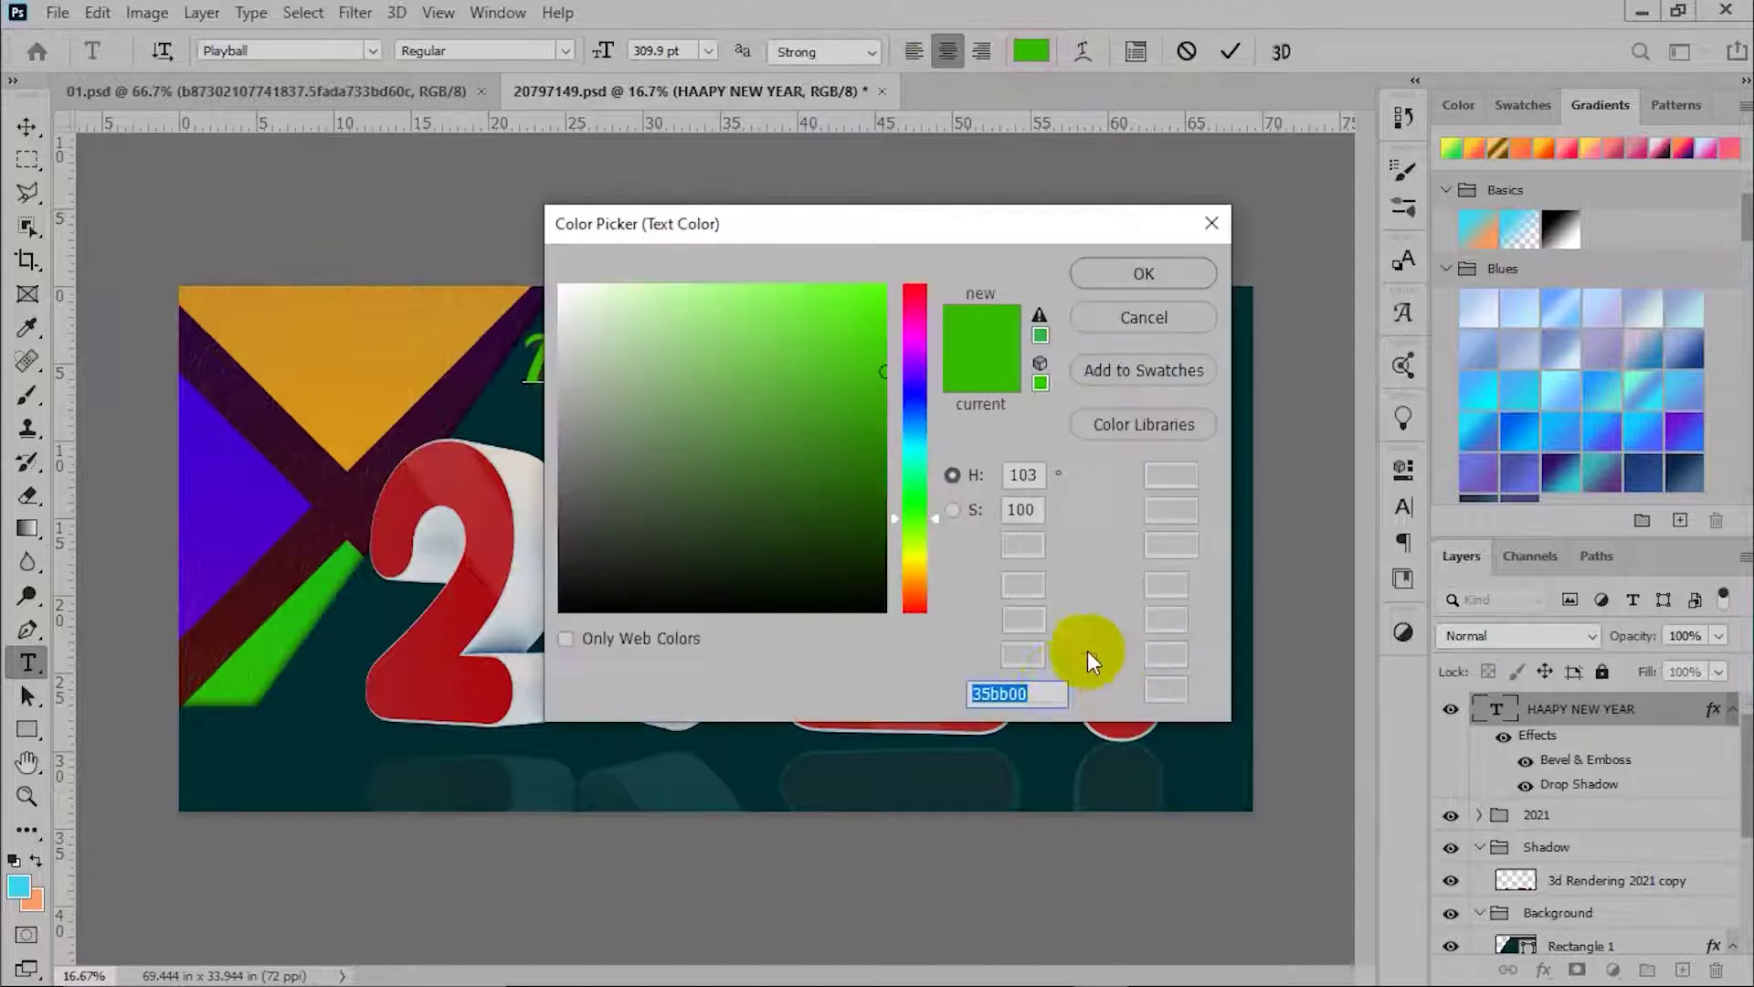
{"action": "type", "text": "FFA500"}
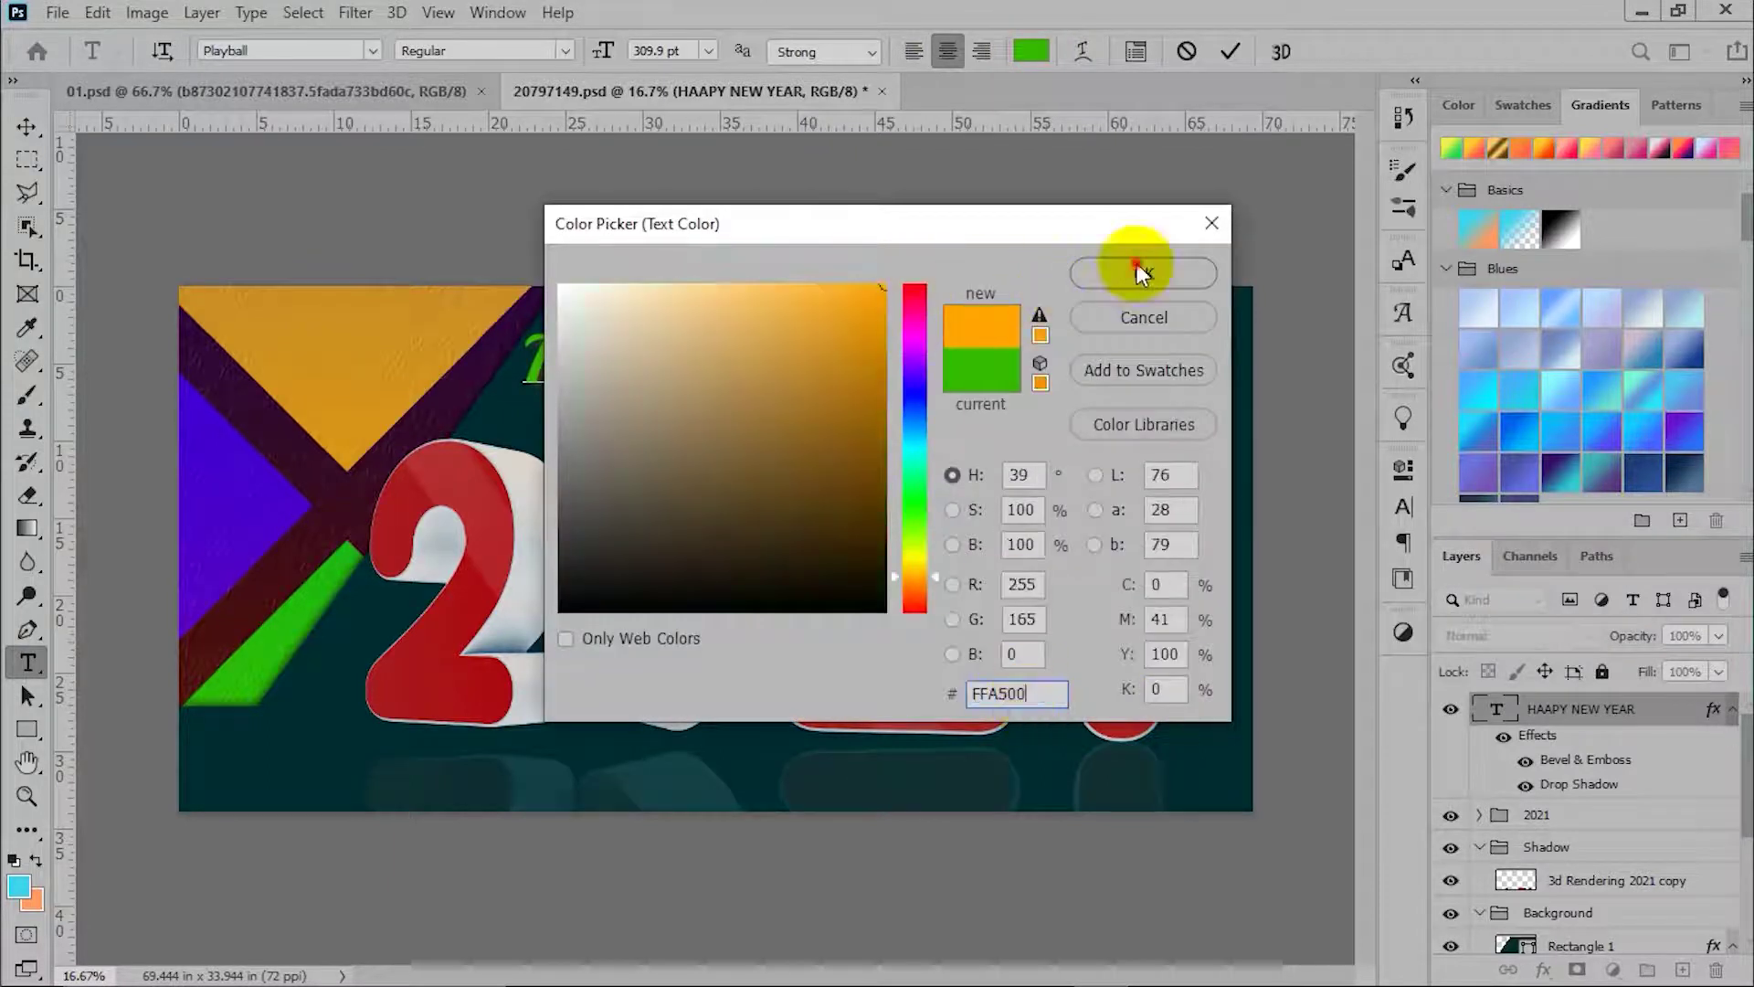
{"action": "left_click", "coordinate": [1143, 273]}
{"action": "left_click", "coordinate": [1230, 50]}
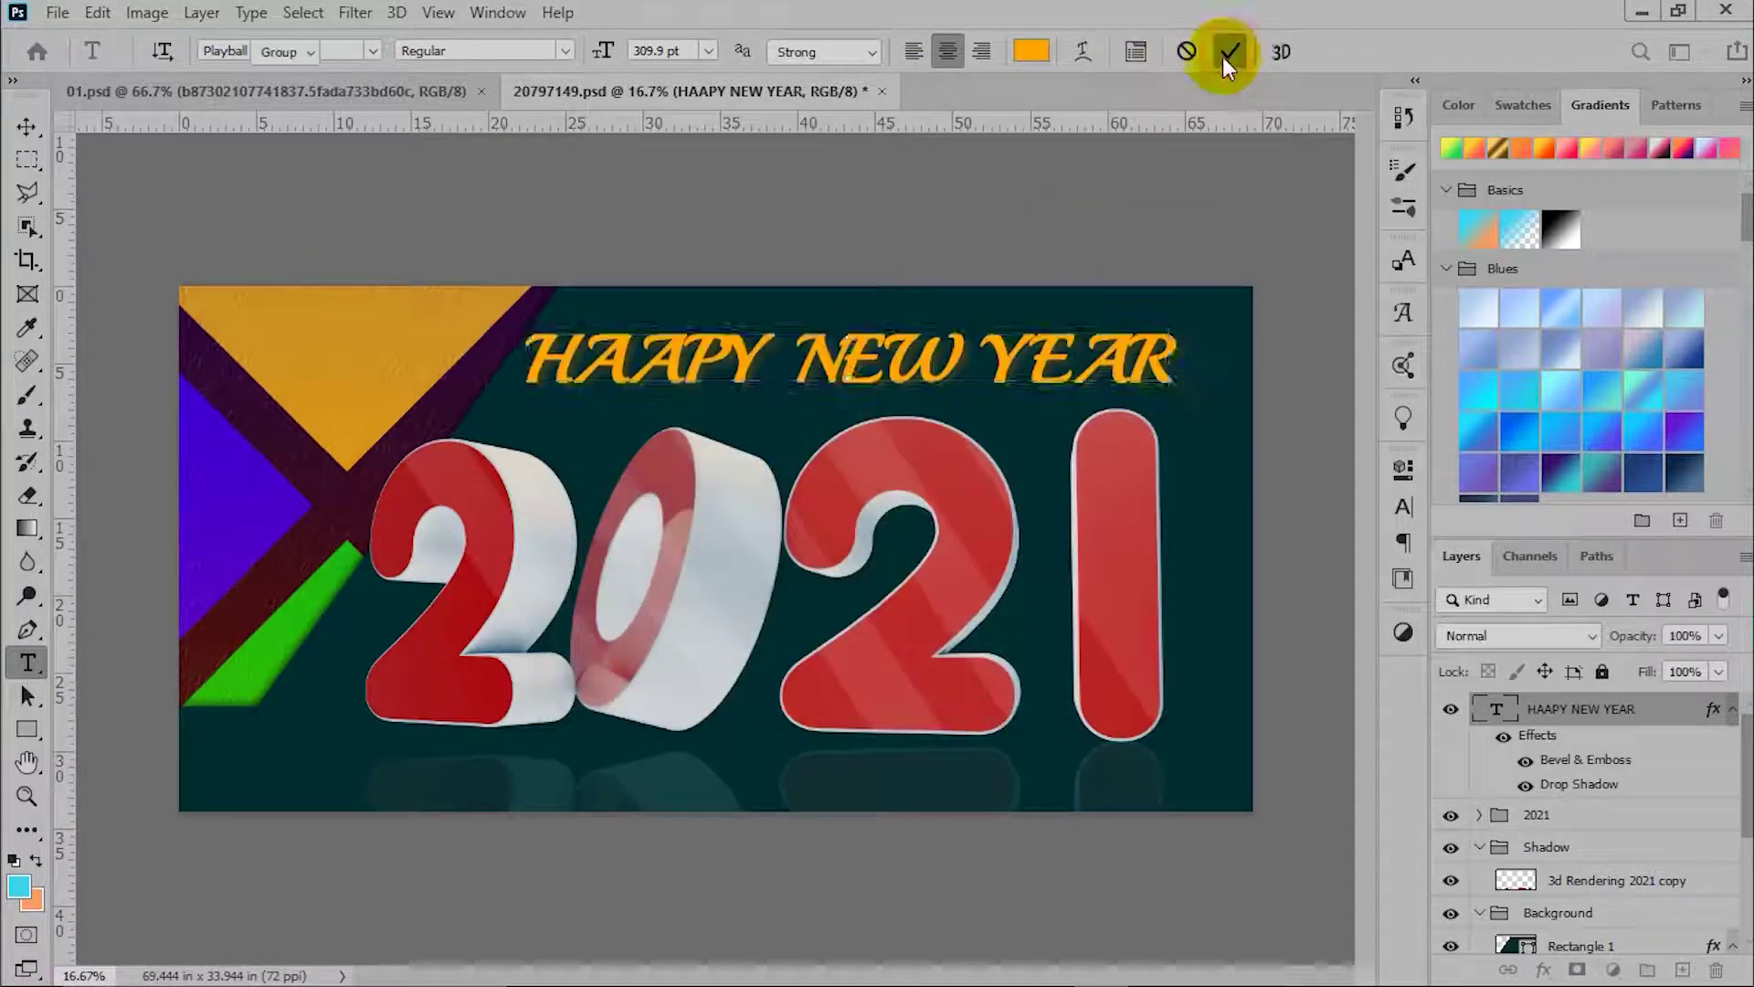
{"action": "key", "text": "v"}
{"action": "left_click", "coordinate": [1268, 976]}
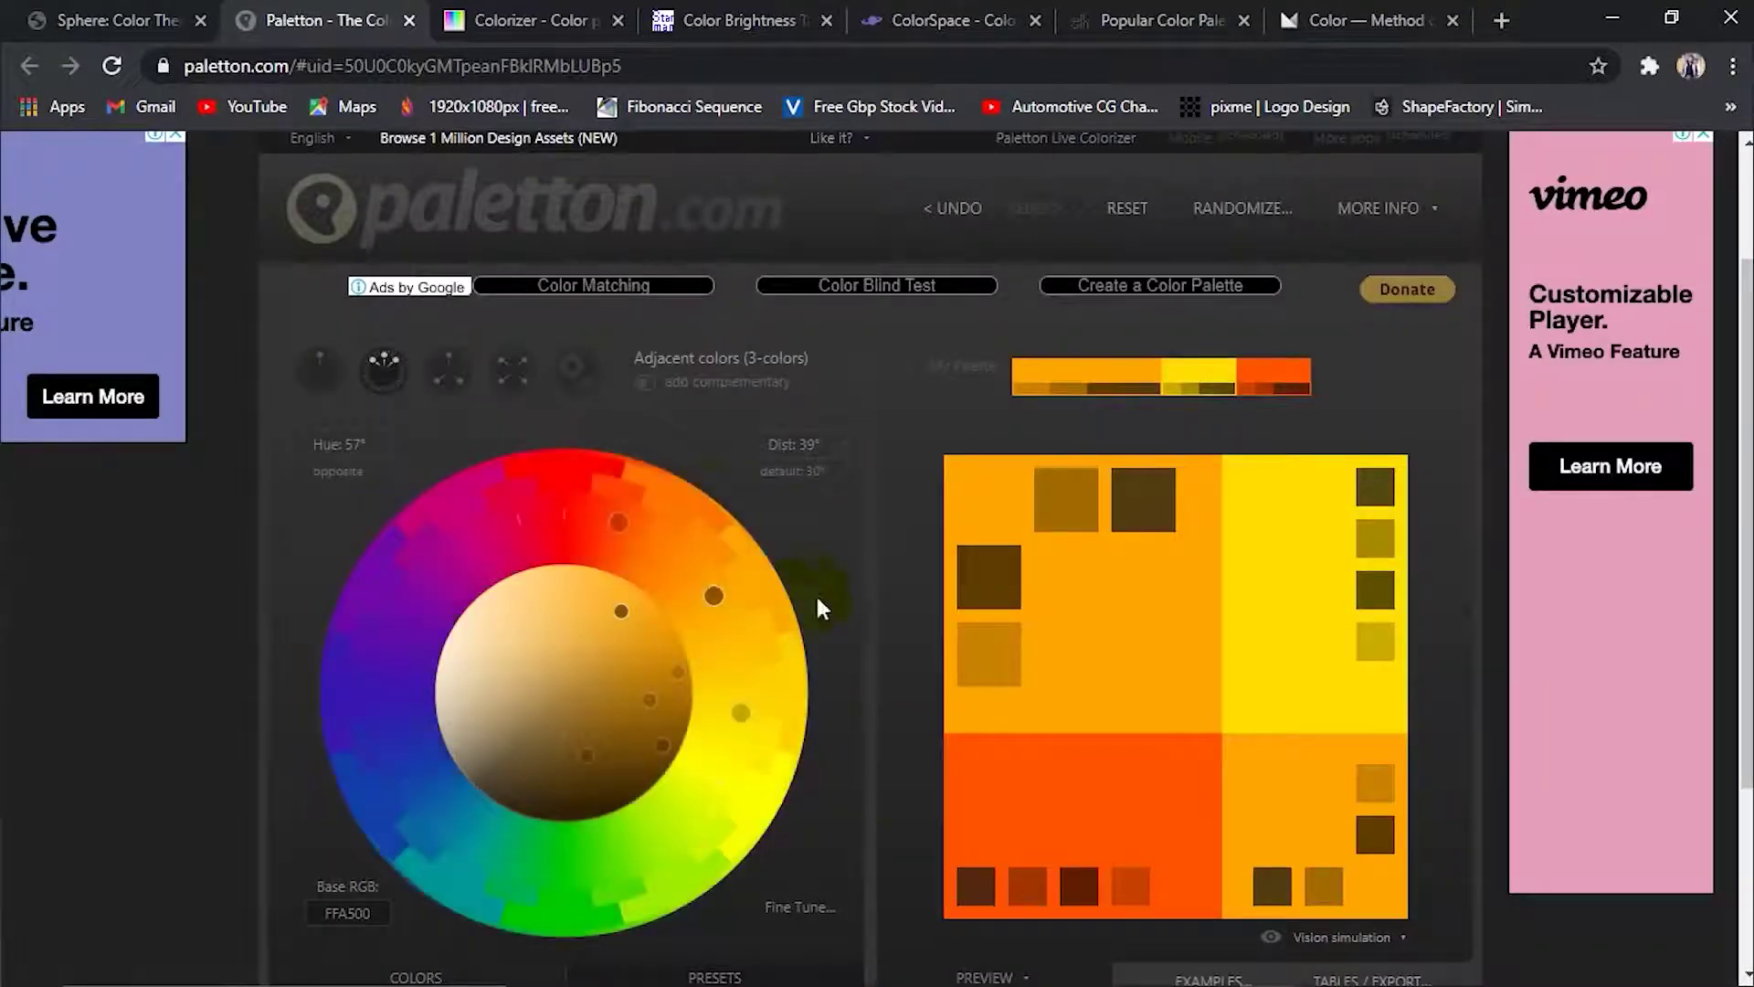
Drag the hue from orange toward yellow until the base reads FFC600 at 80°
{"action": "left_click_drag", "start_coordinate": [714, 603], "coordinate": [720, 665]}
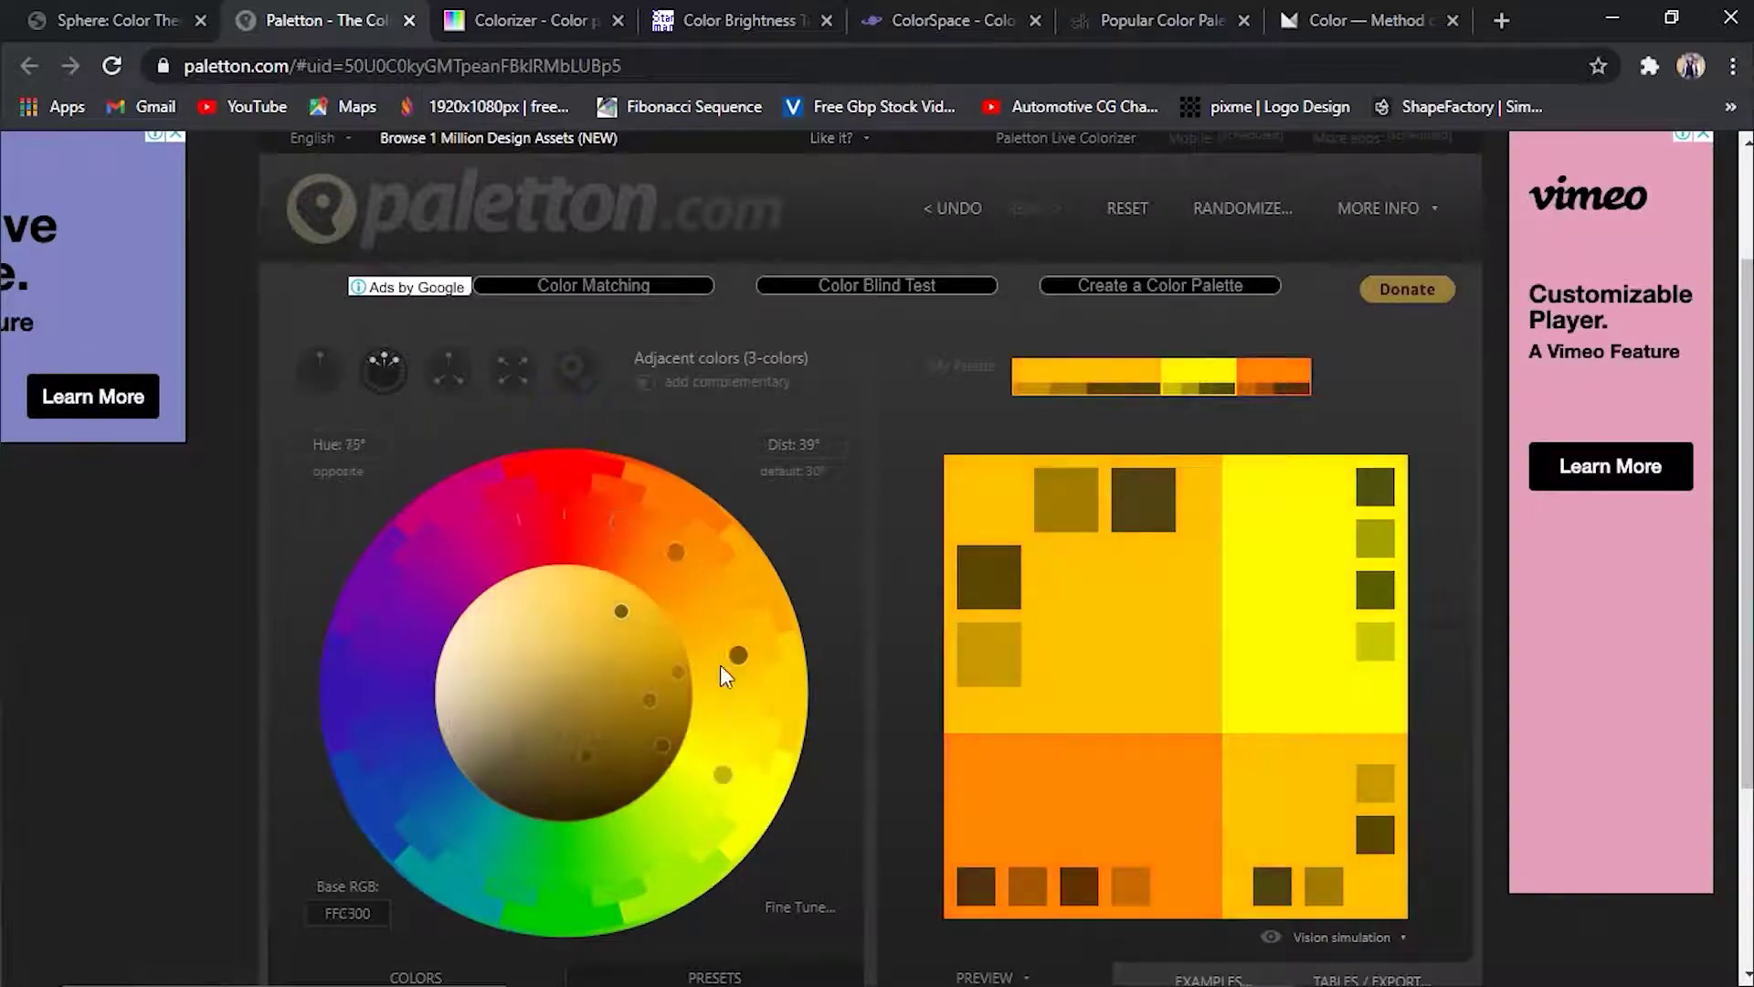
{"action": "scroll", "coordinate": [694, 622], "scroll_direction": "down", "scroll_amount": 3}
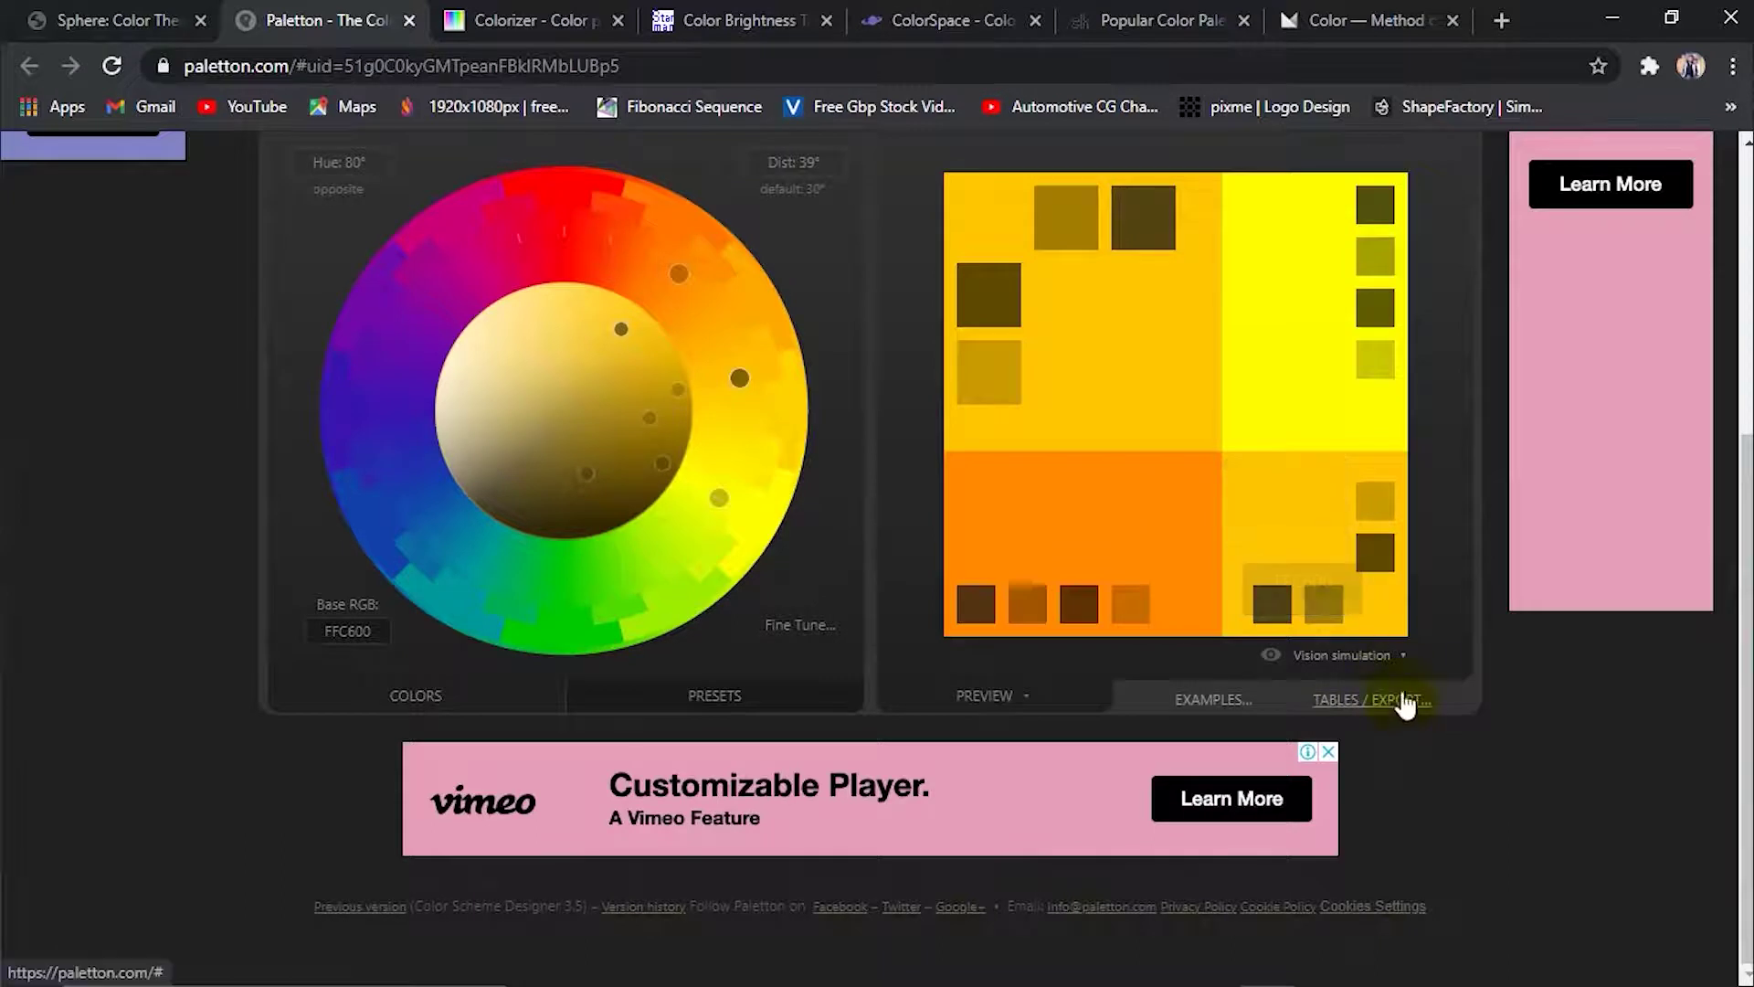
Open the colour tables for the FFC600 scheme, inspect shade 534411, then close them
{"action": "left_click", "coordinate": [1405, 699]}
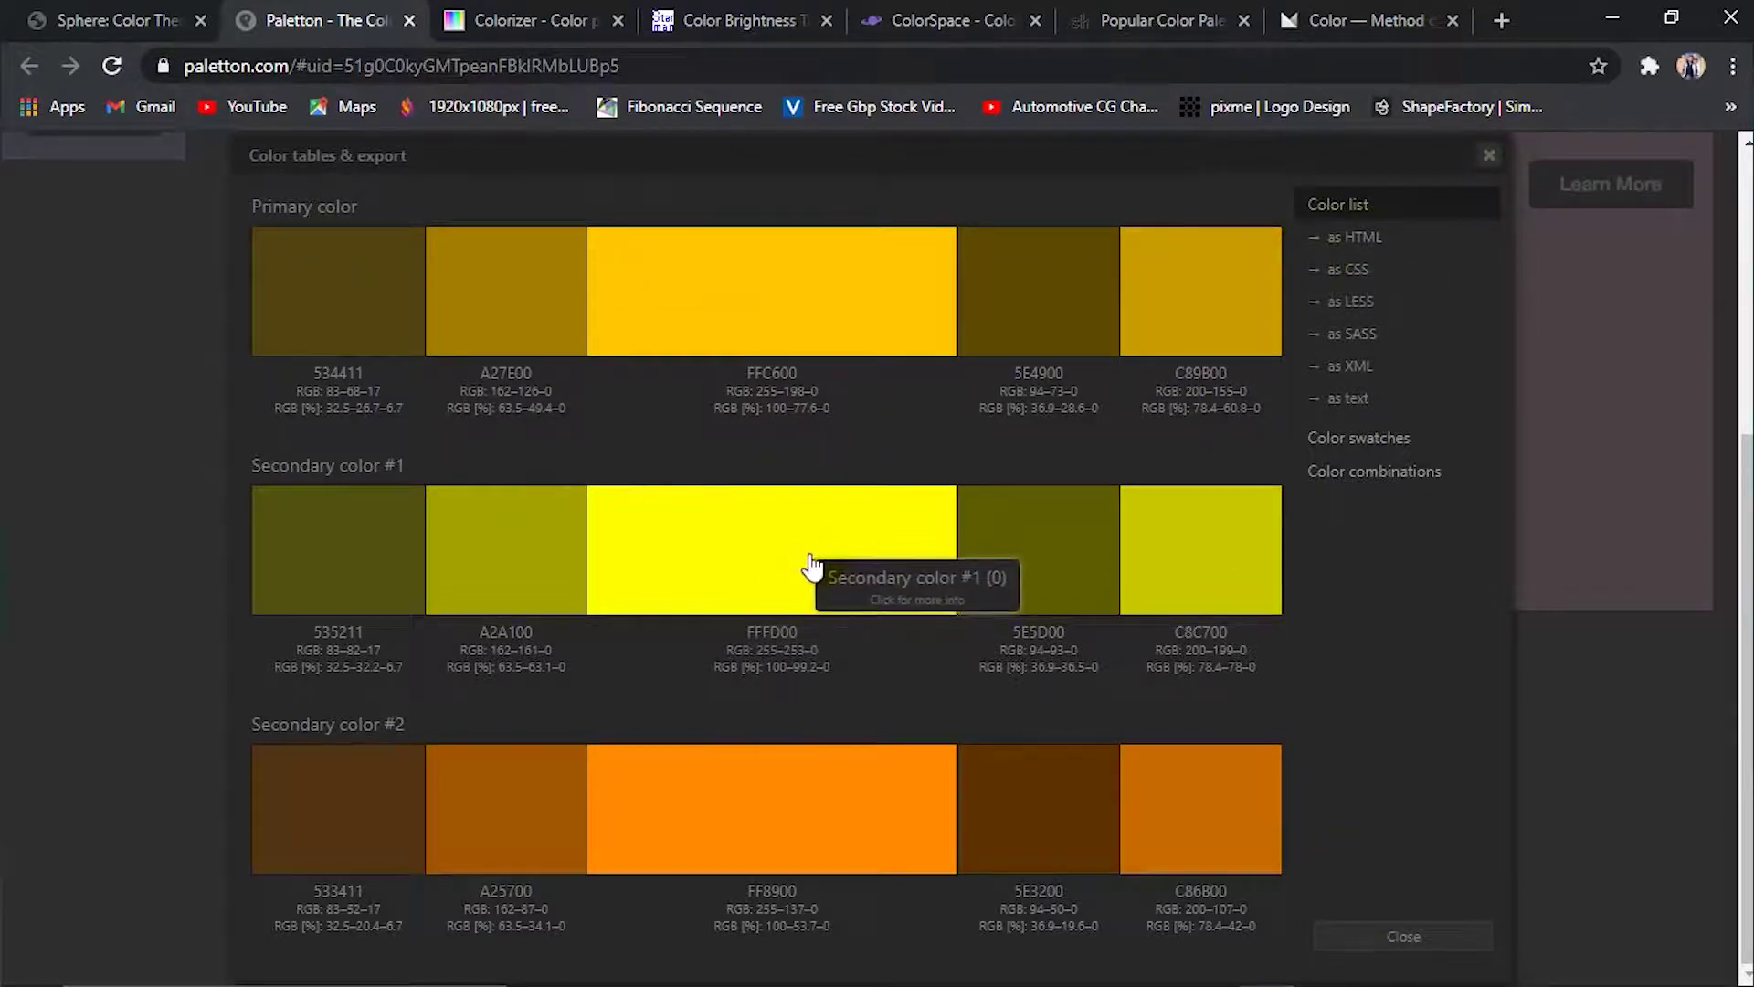
{"action": "left_click", "coordinate": [322, 282]}
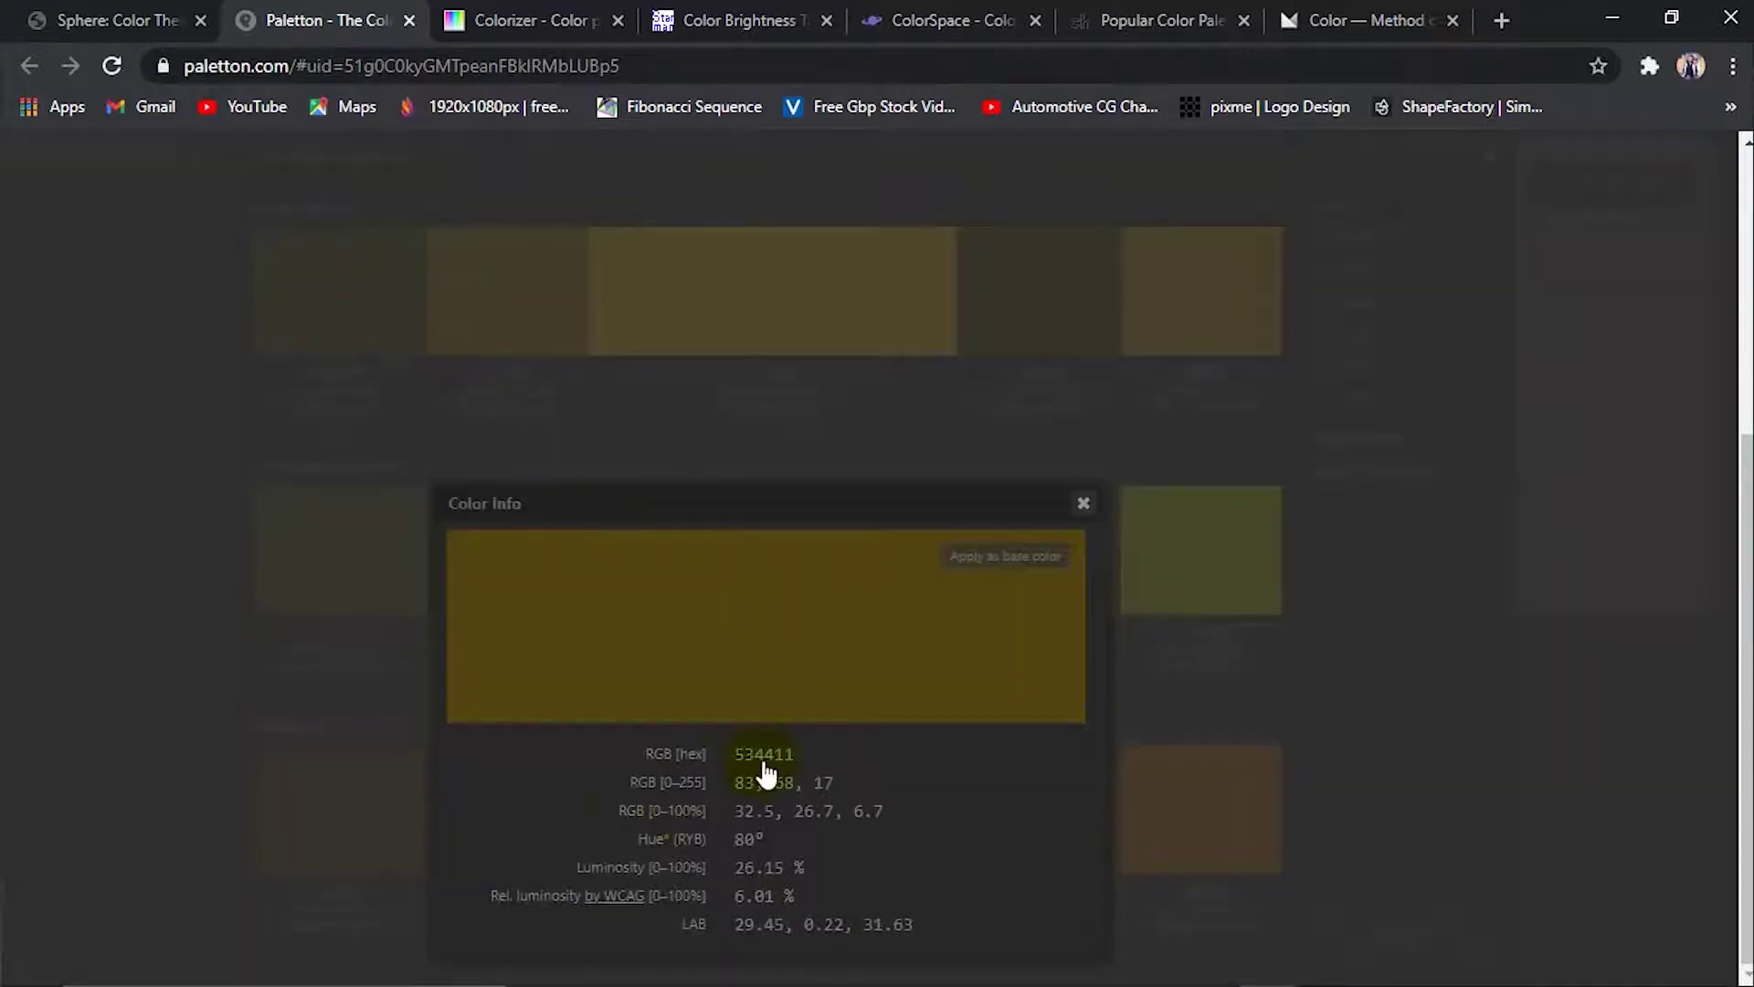
{"action": "left_click", "coordinate": [1084, 504]}
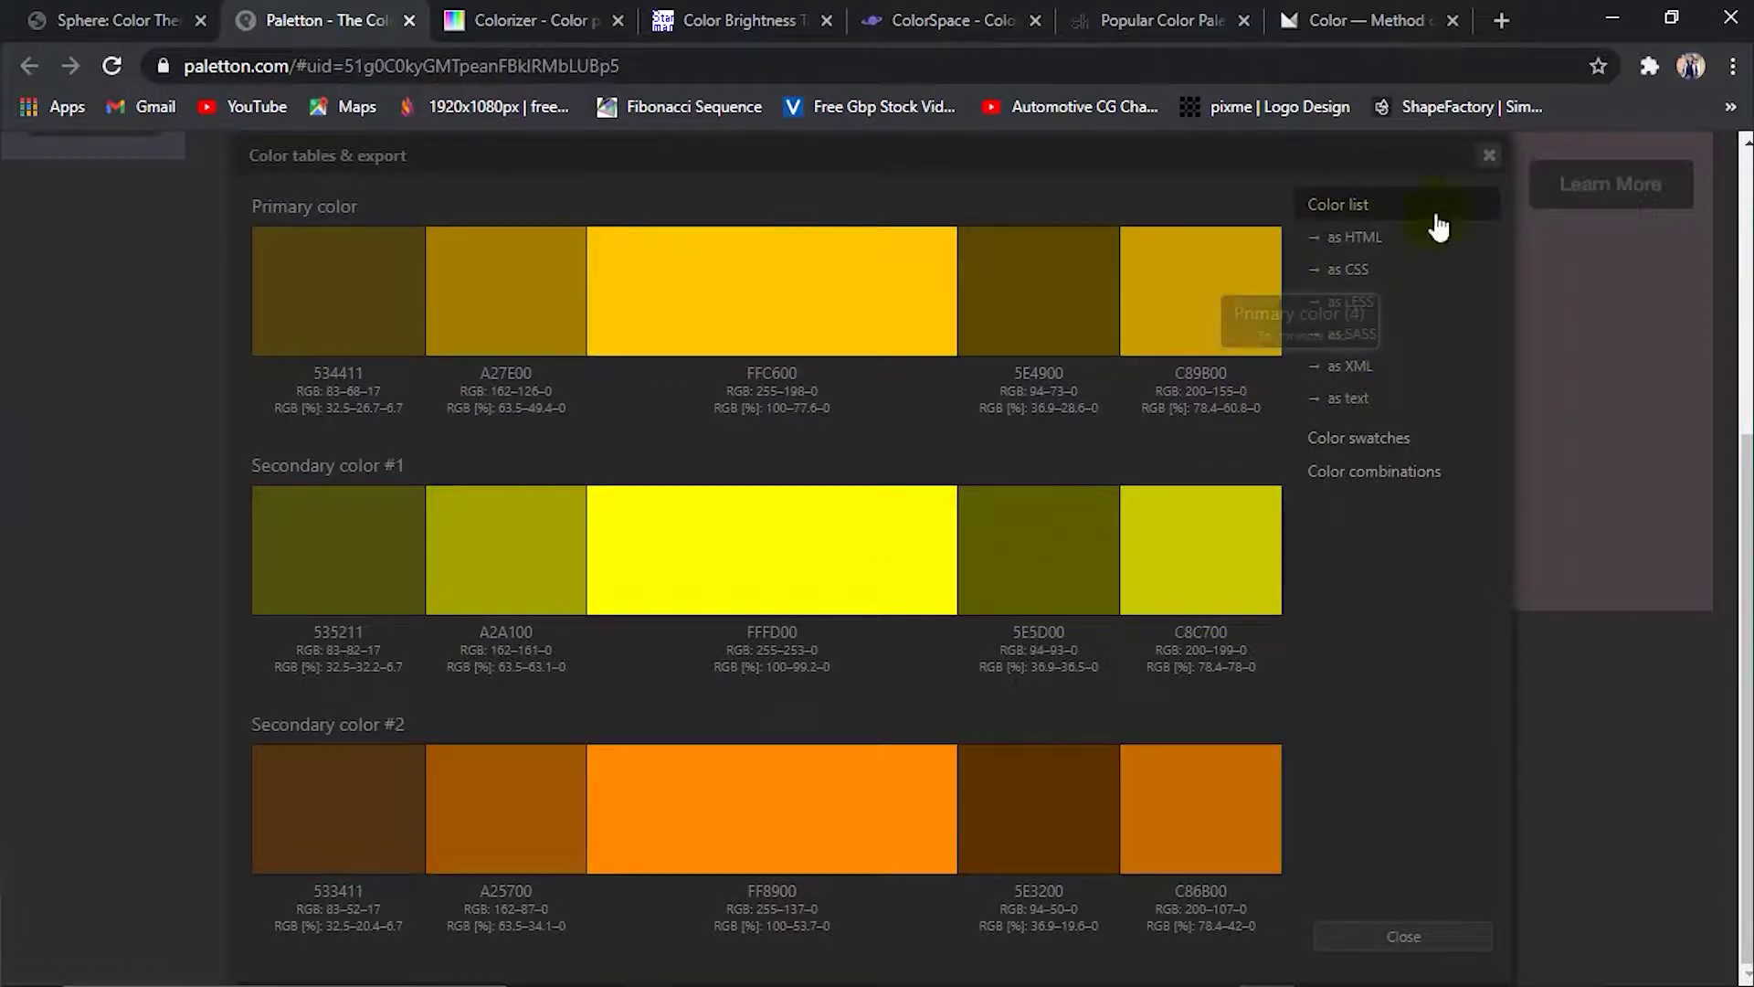
{"action": "left_click", "coordinate": [1410, 285]}
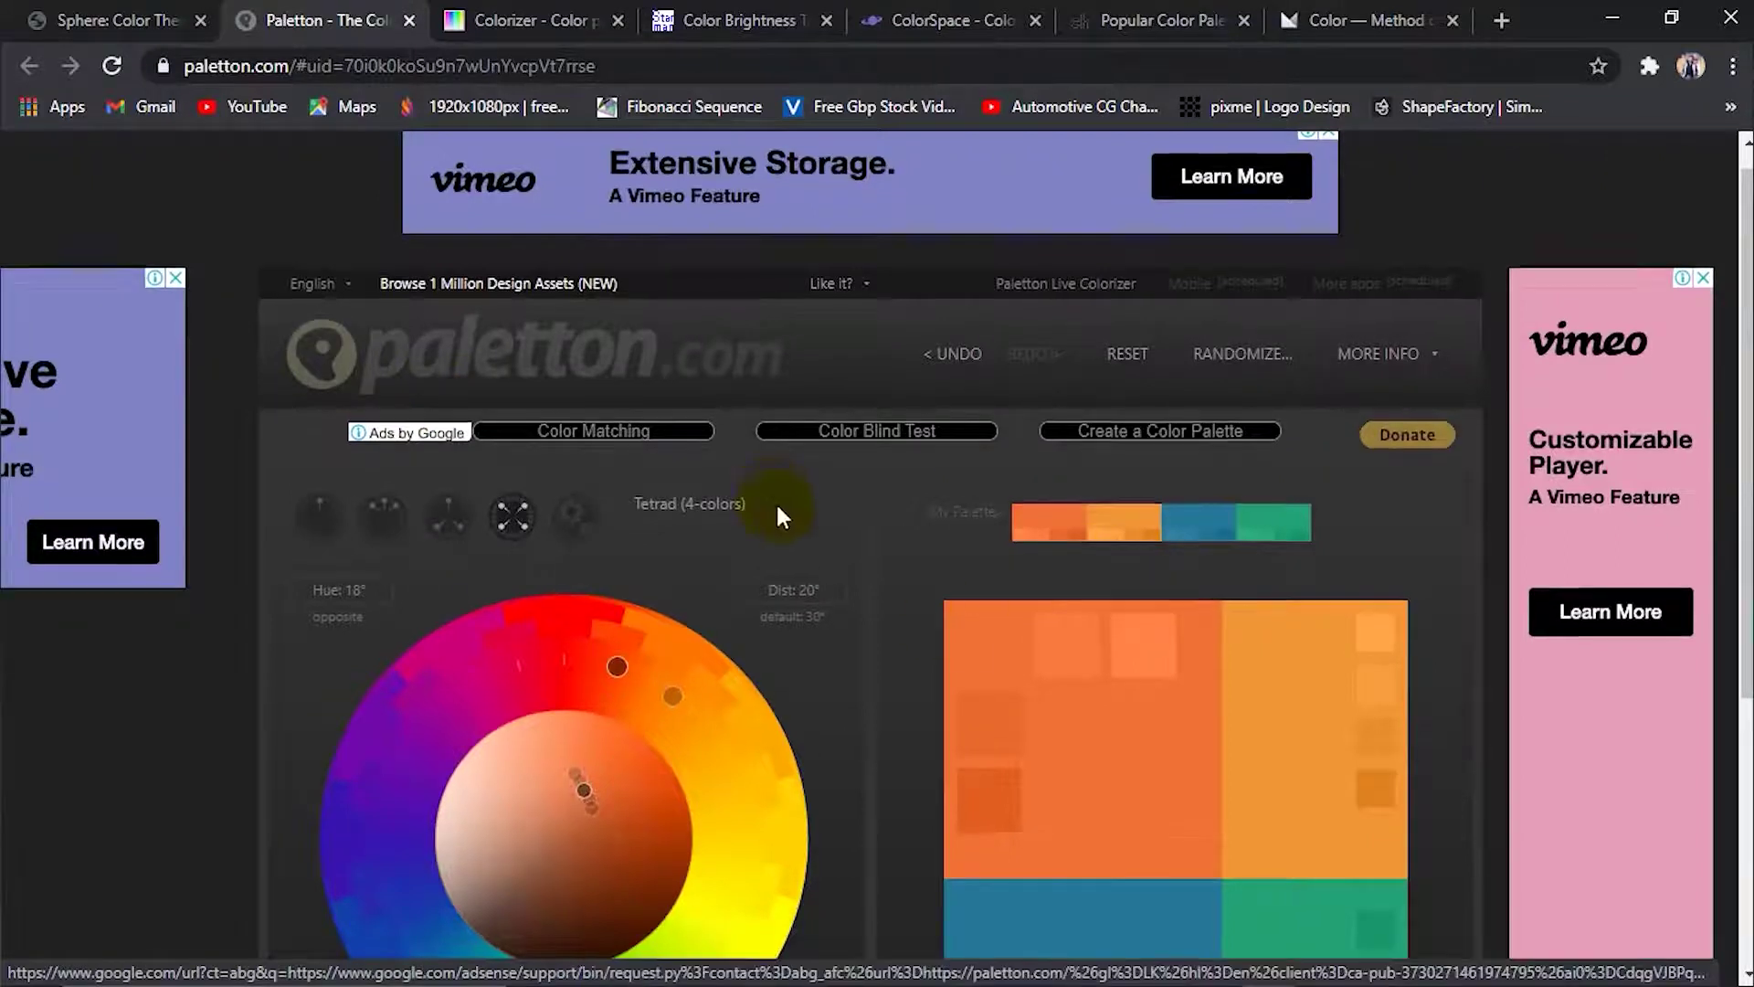
Widen the tetrad spacing to 102° and saturate the base orange to FF5300
{"action": "scroll", "coordinate": [770, 490], "scroll_direction": "down", "scroll_amount": 3}
{"action": "left_click_drag", "start_coordinate": [673, 440], "coordinate": [681, 658]}
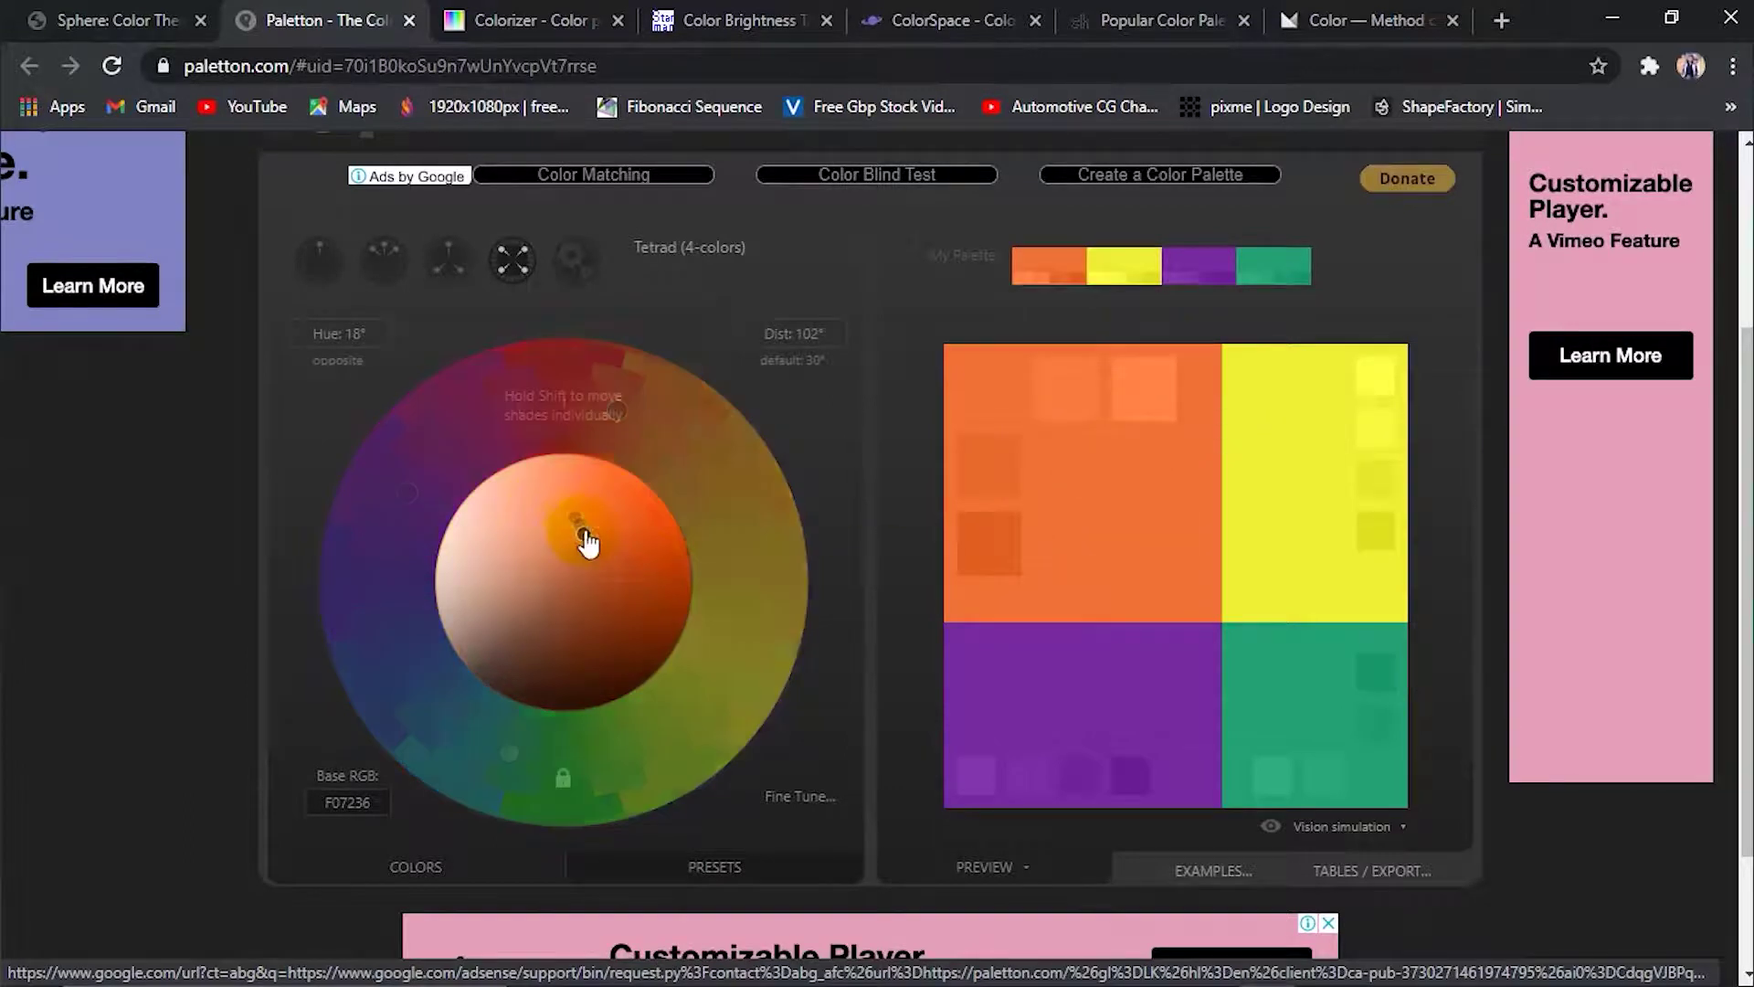
{"action": "mouse_move", "coordinate": [582, 540]}
{"action": "left_mouse_down"}
{"action": "mouse_move", "coordinate": [631, 566]}
{"action": "mouse_move", "coordinate": [615, 512]}
{"action": "left_mouse_up"}
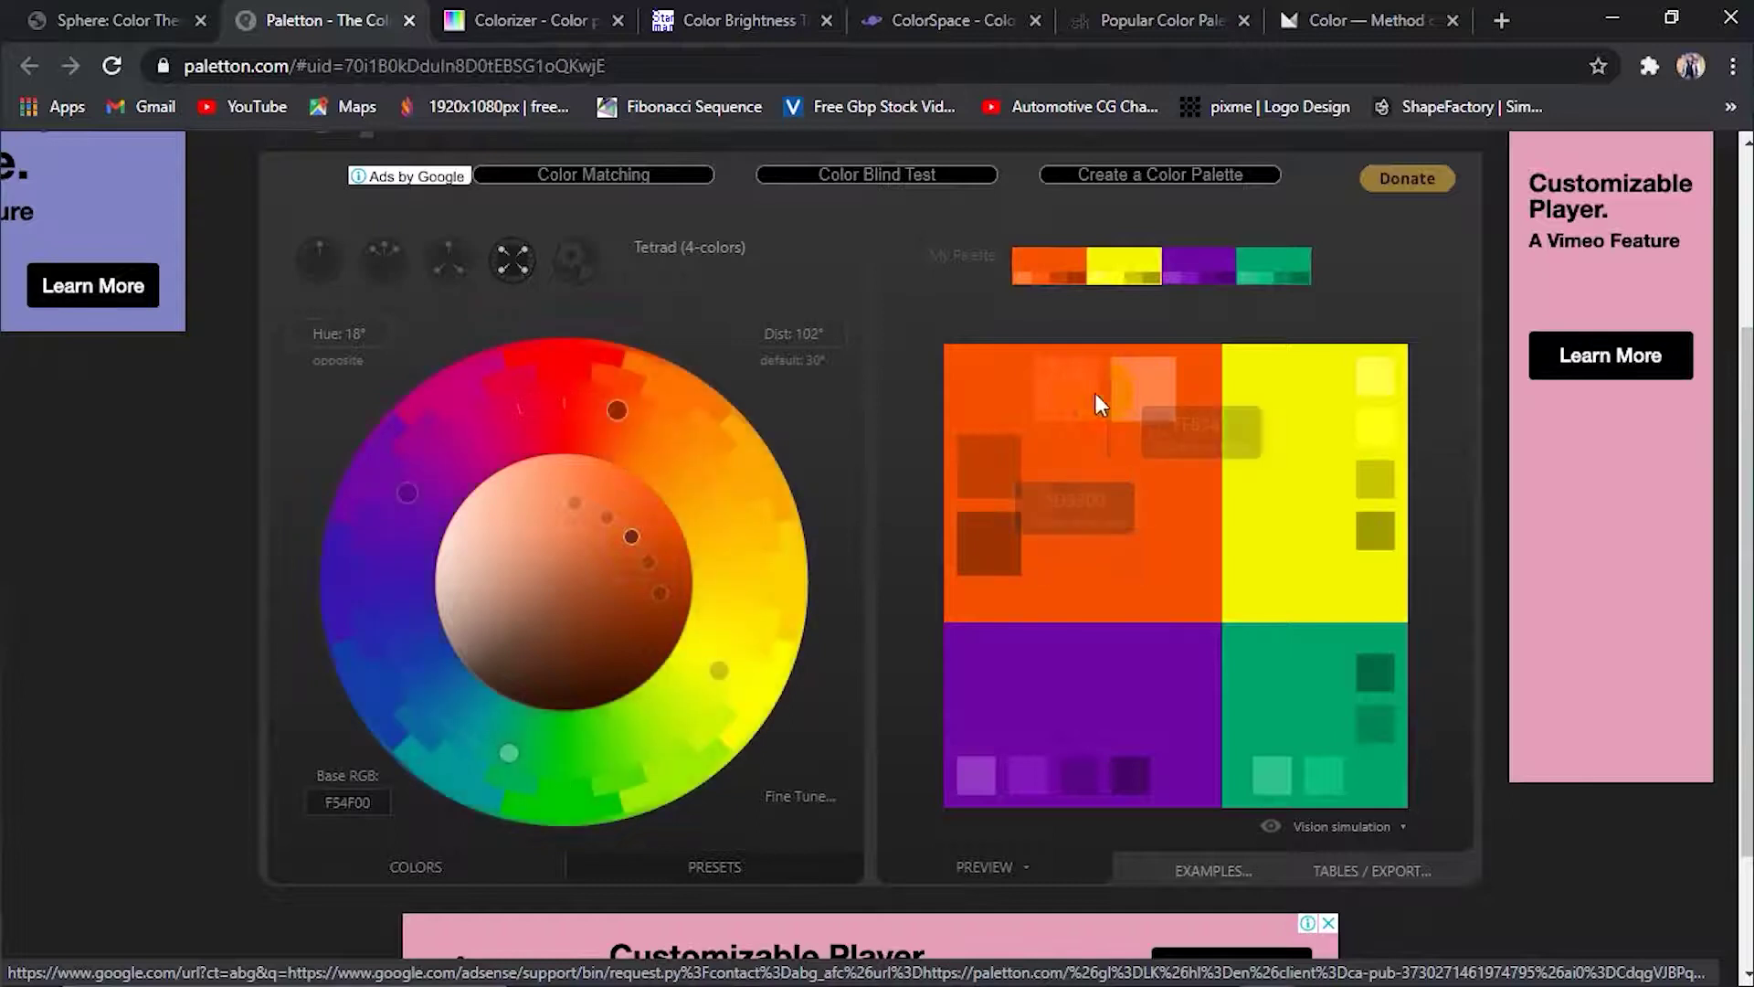
{"action": "left_click_drag", "start_coordinate": [630, 530], "coordinate": [645, 522]}
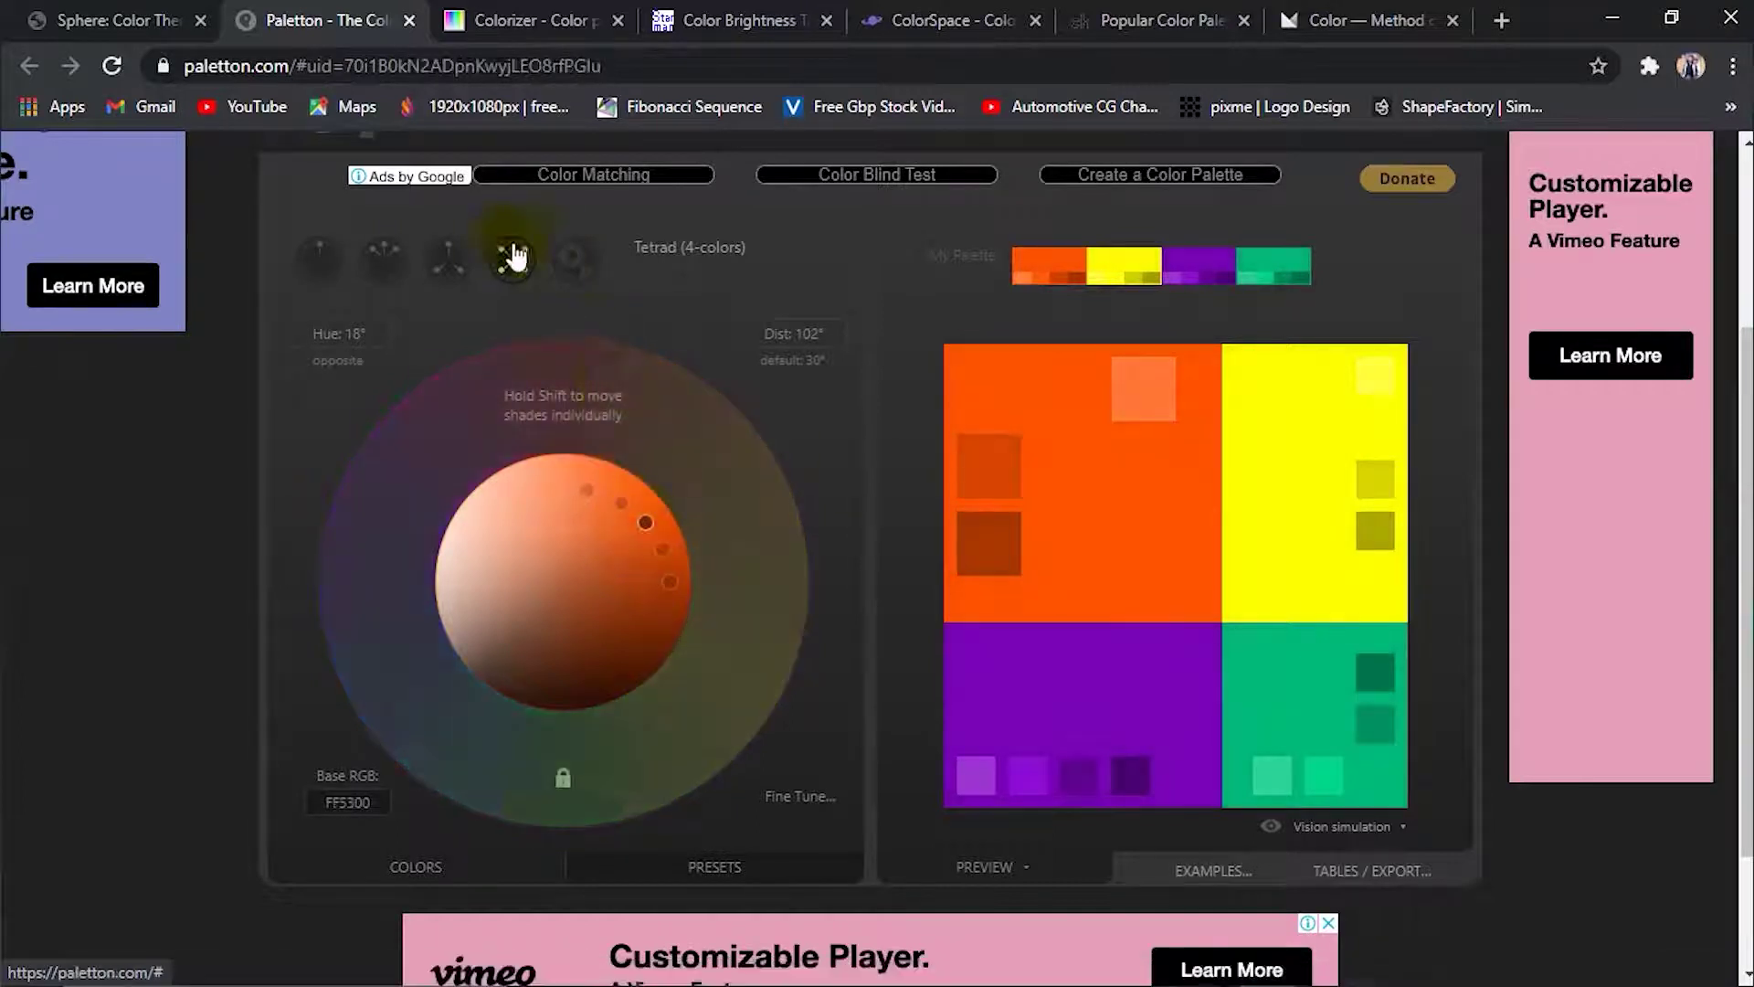
Try Triad and 40° Adjacent schemes, add a complementary, and settle on Monochromatic F28D00
{"action": "left_click", "coordinate": [449, 267]}
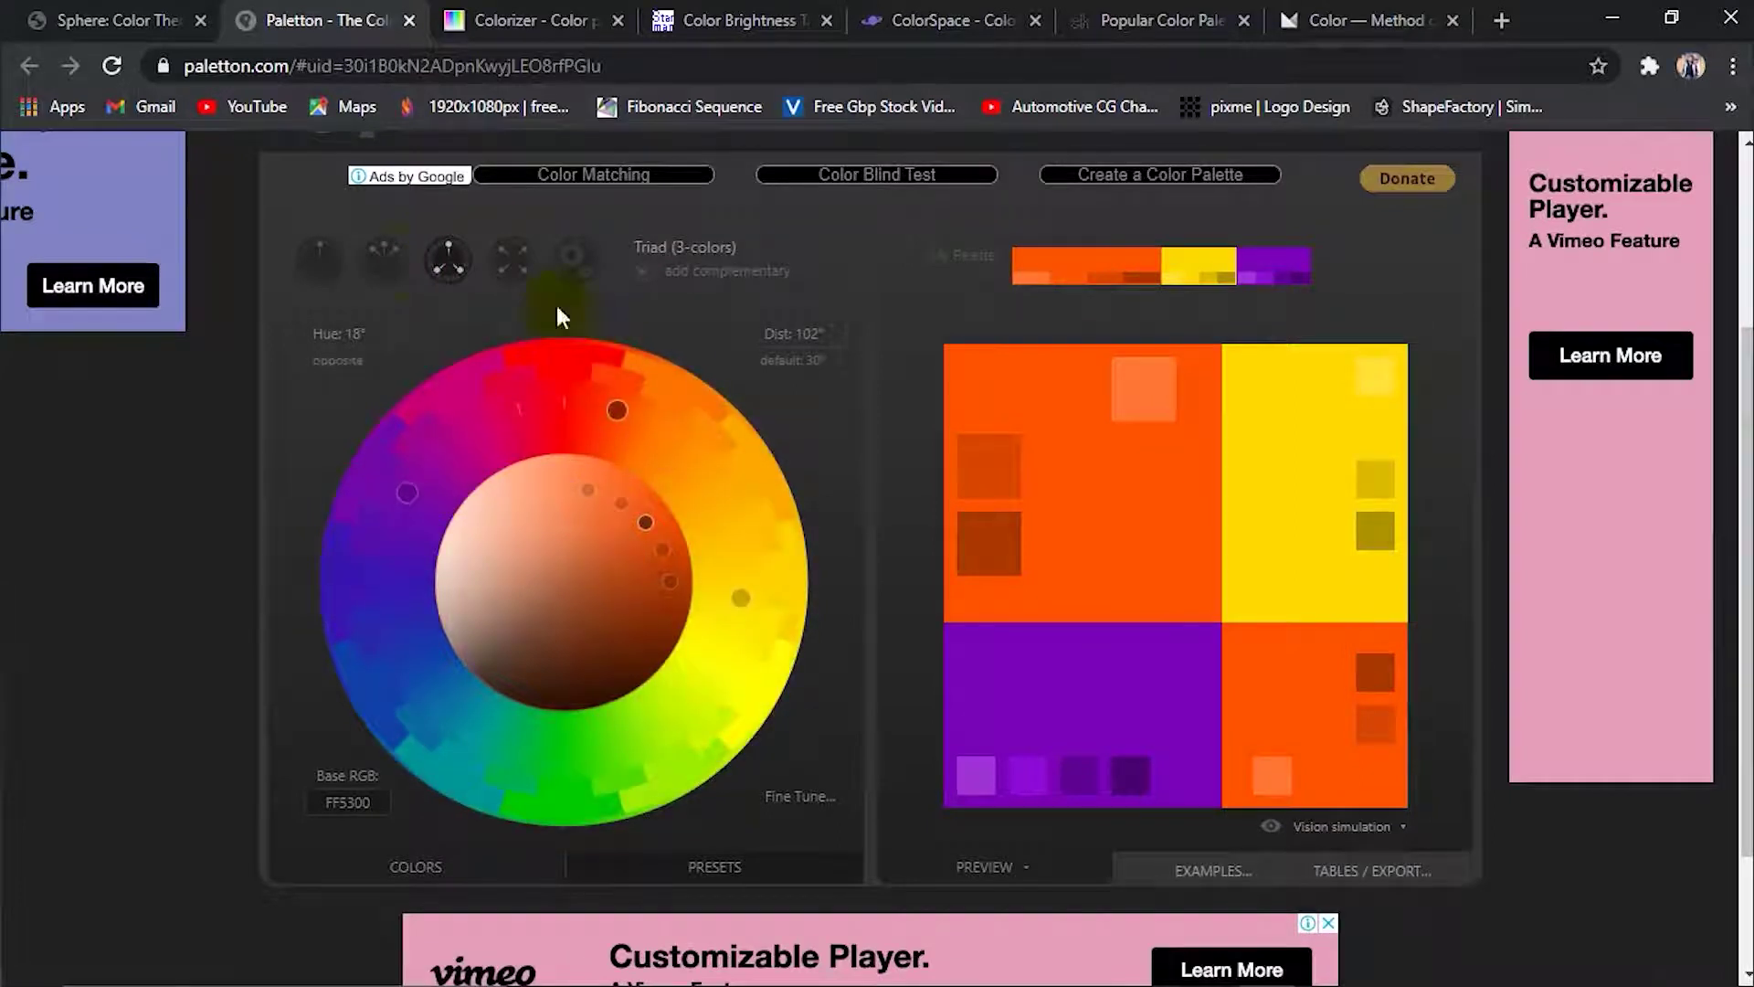
{"action": "left_click", "coordinate": [384, 260]}
{"action": "left_click_drag", "start_coordinate": [411, 504], "coordinate": [507, 448]}
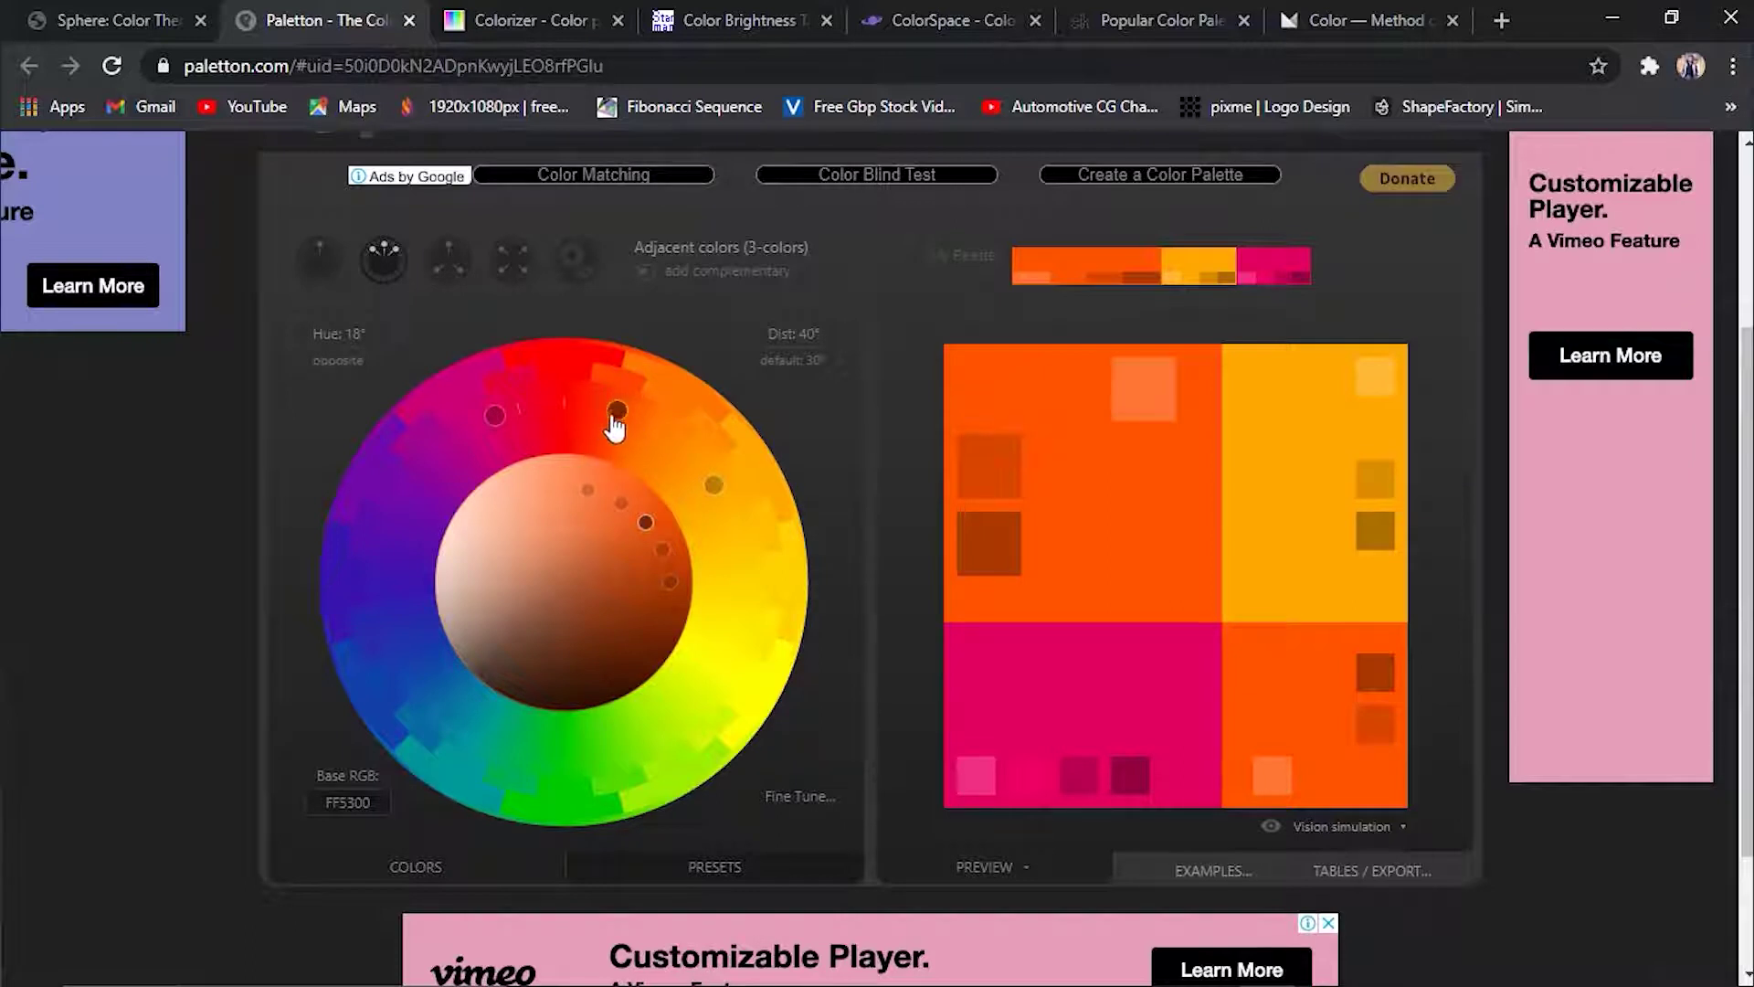
{"action": "left_click_drag", "start_coordinate": [617, 416], "coordinate": [610, 409]}
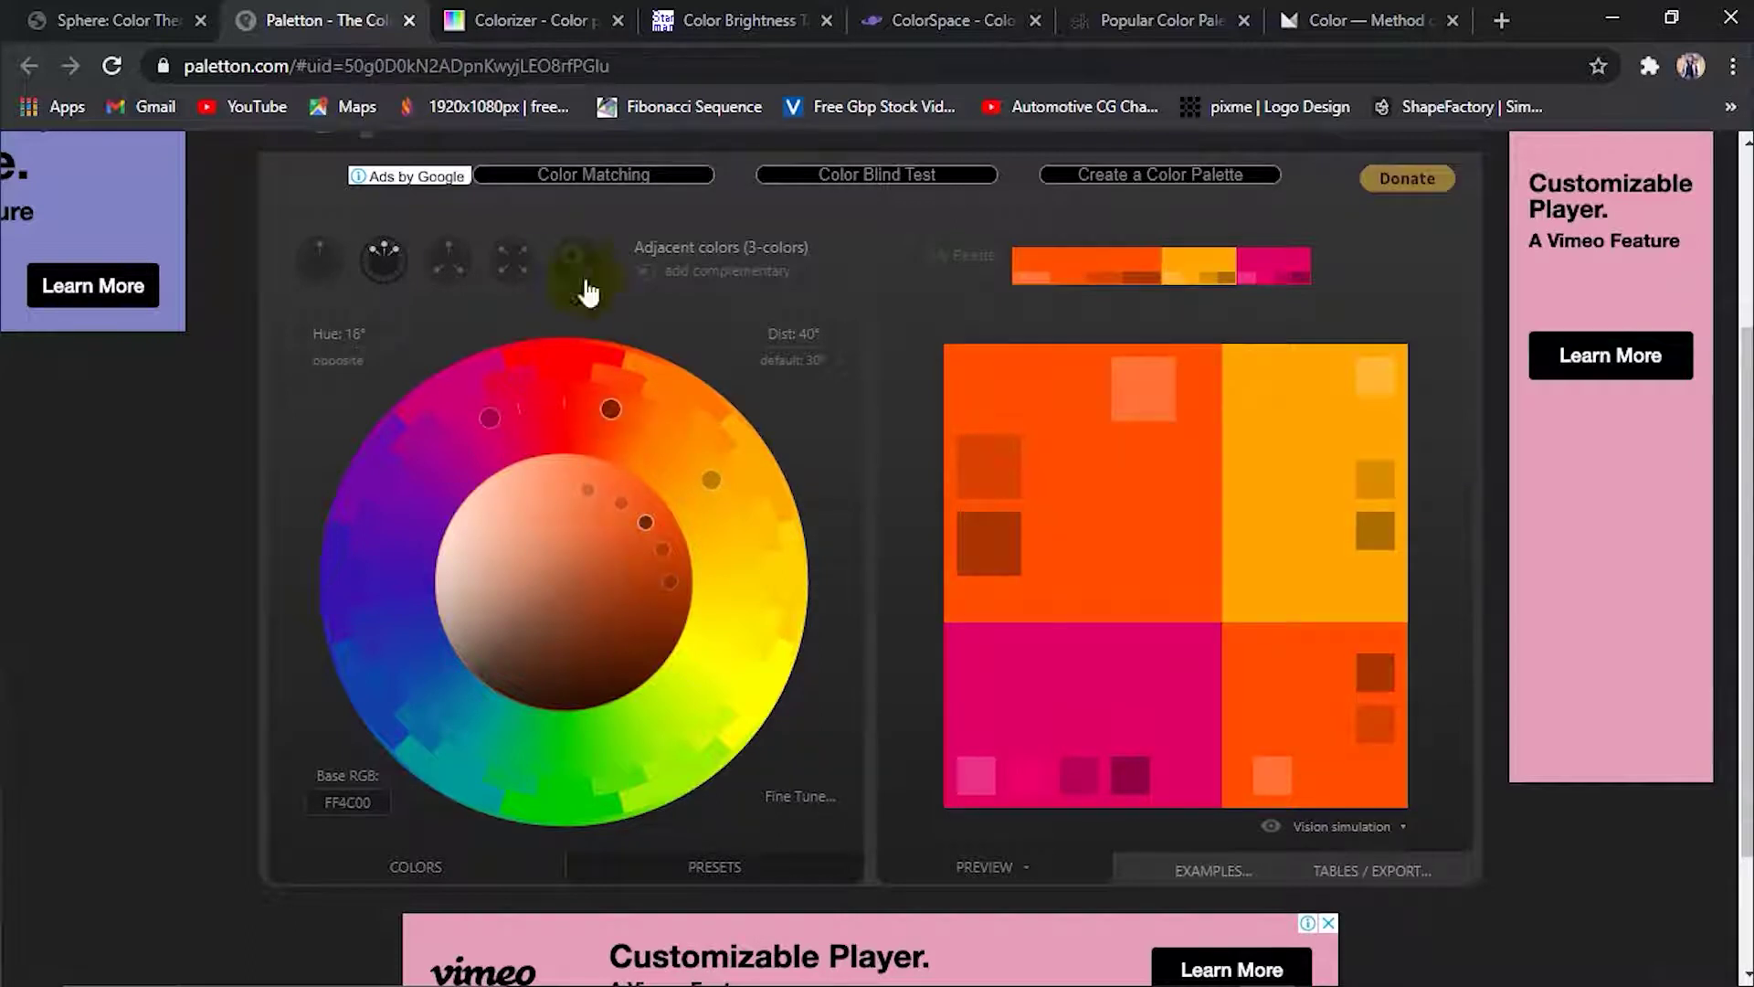
{"action": "left_click", "coordinate": [646, 272]}
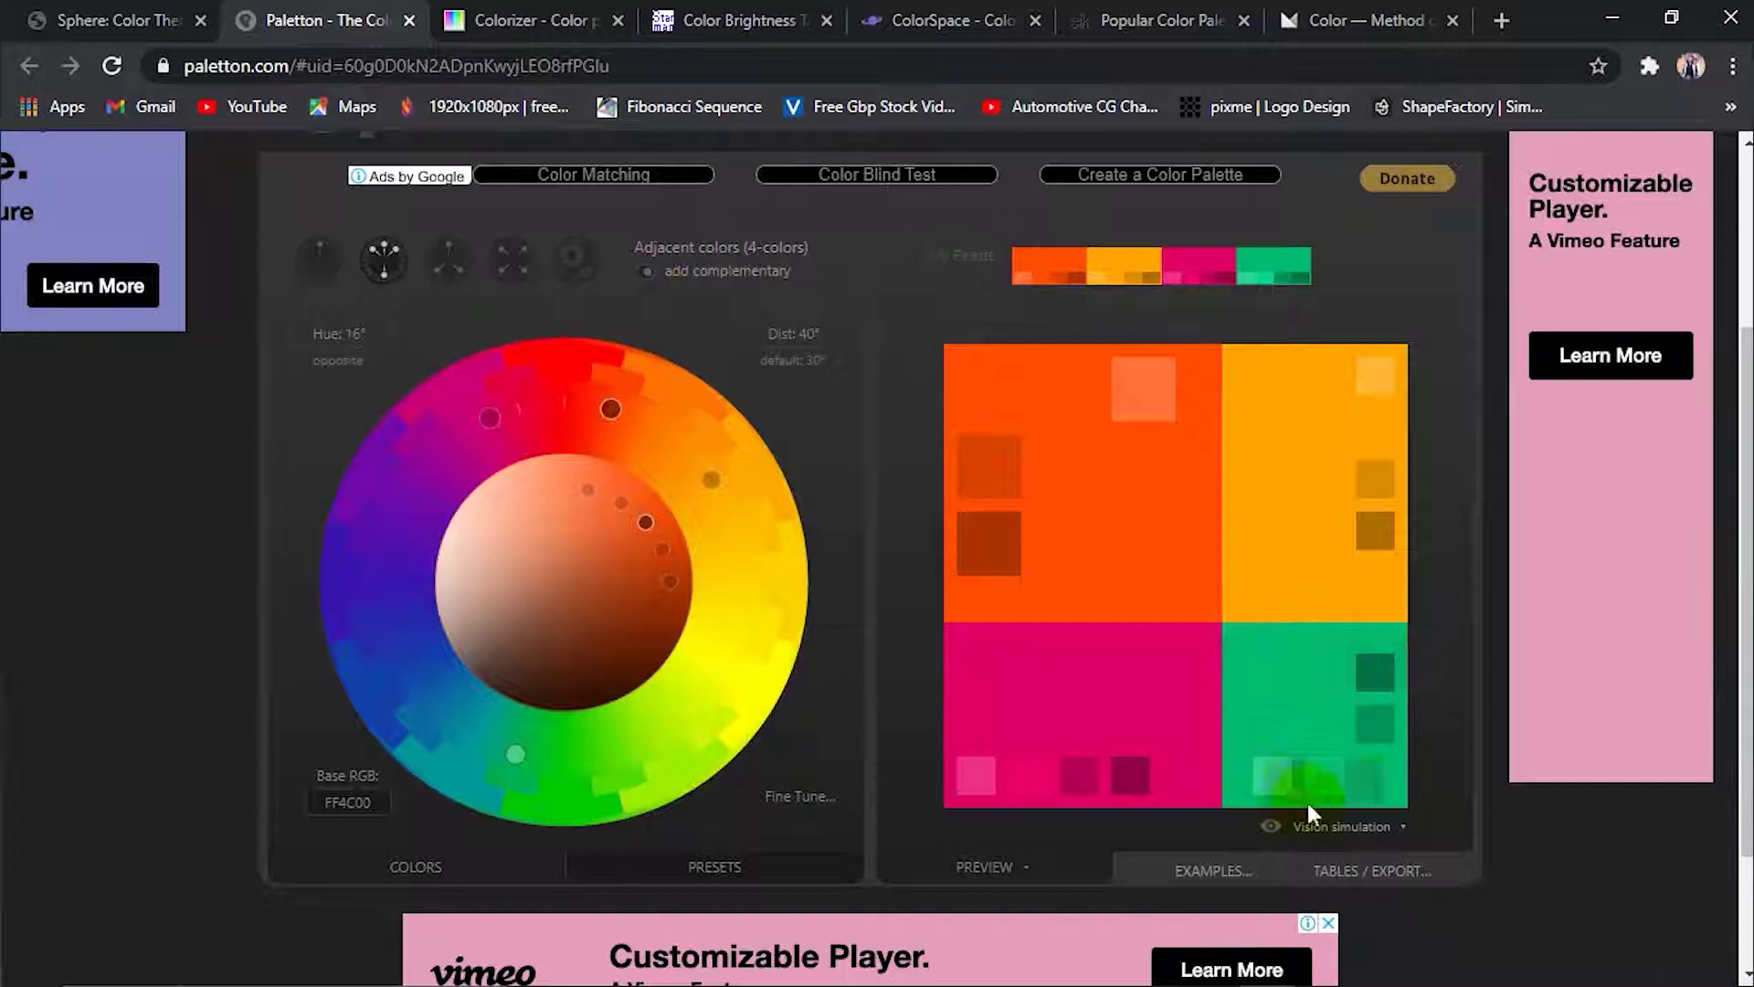
{"action": "left_click", "coordinate": [1373, 792]}
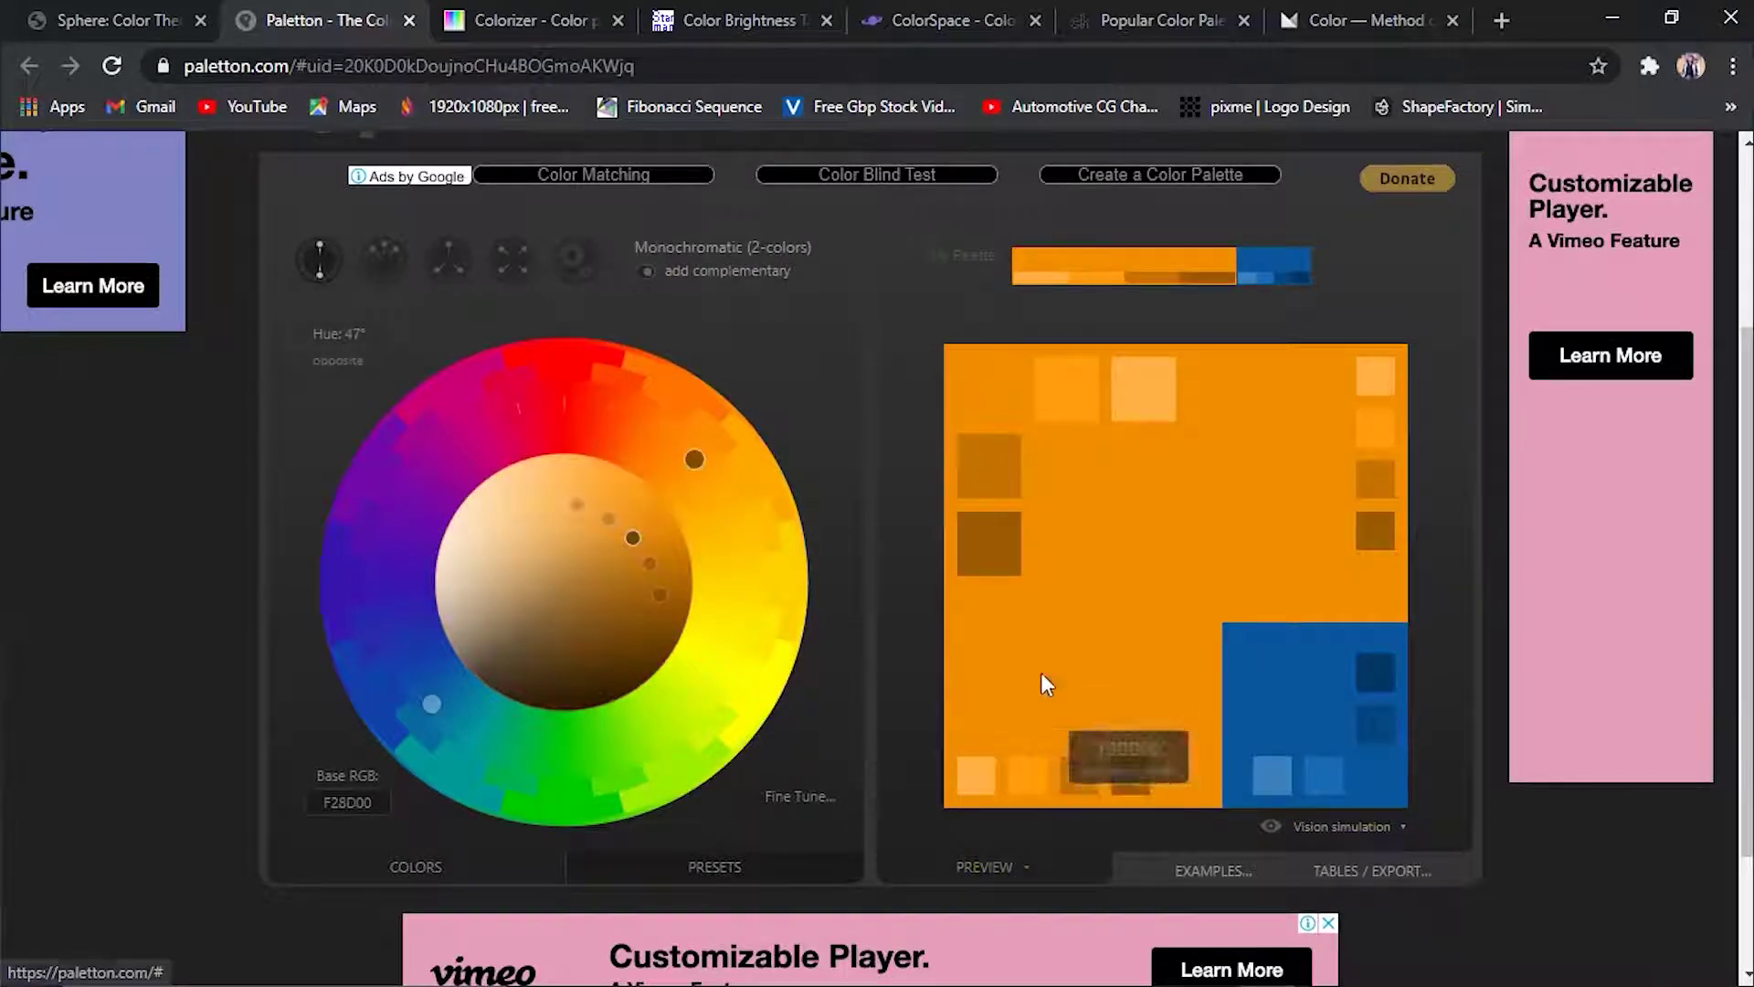
{"action": "mouse_move", "coordinate": [1067, 406]}
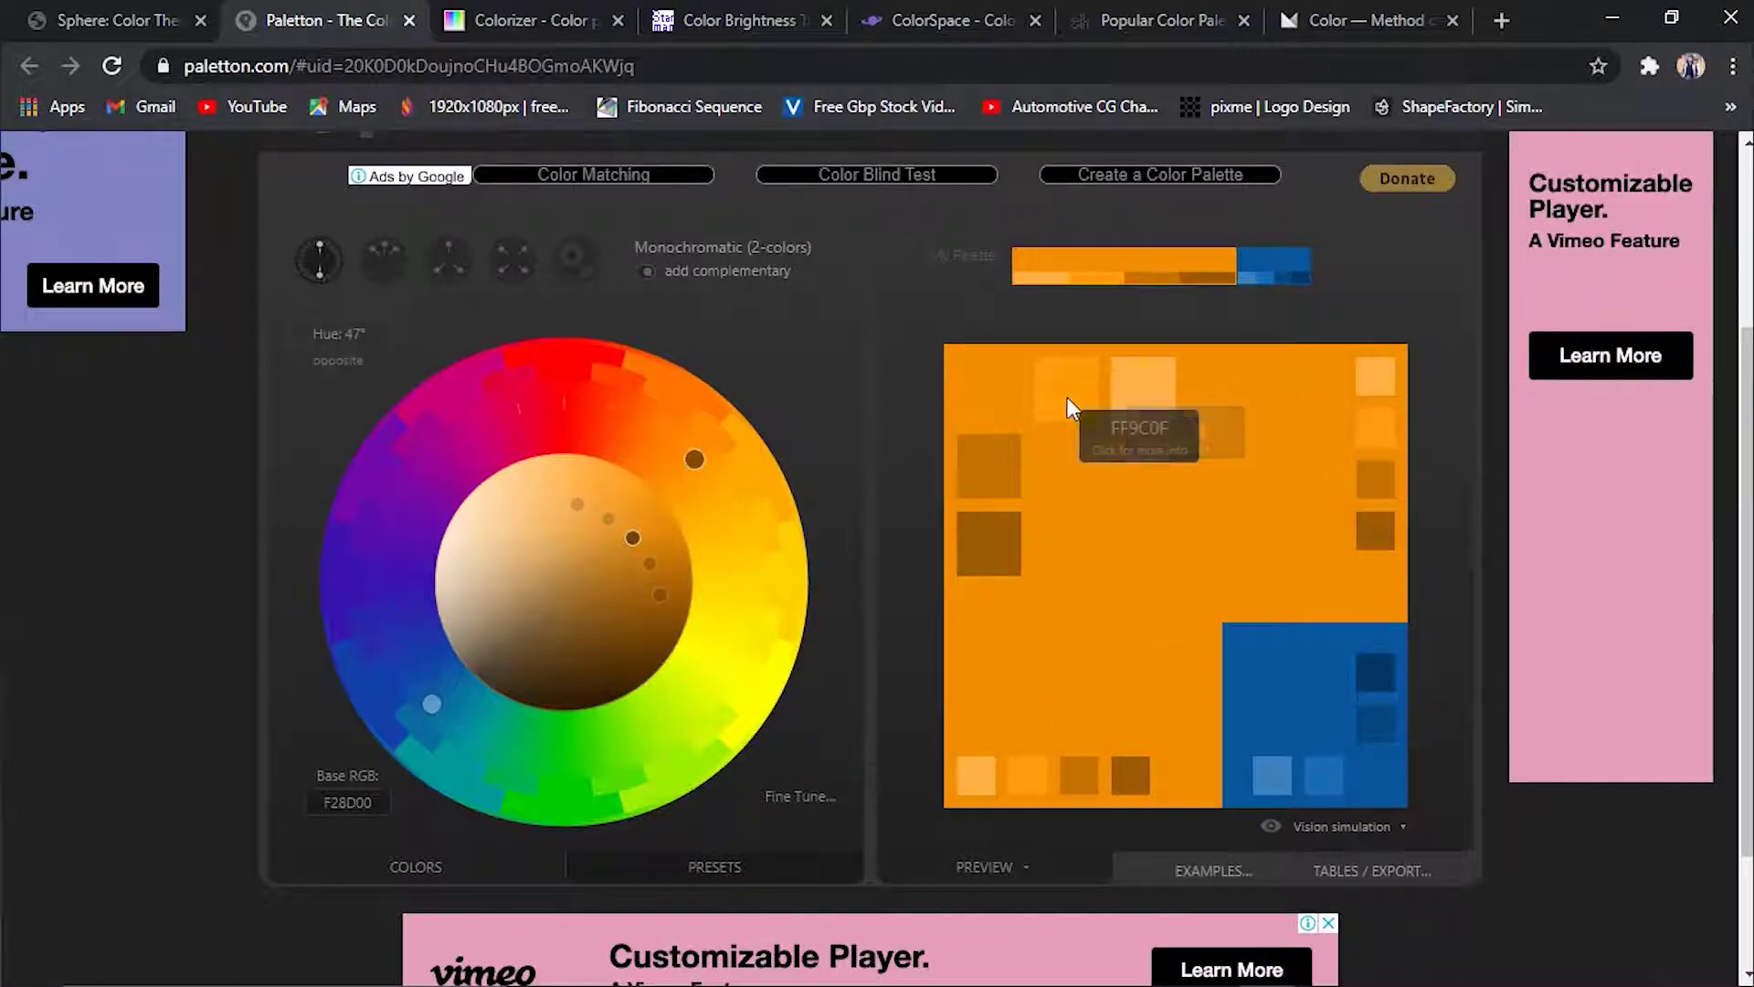
{"action": "scroll", "coordinate": [639, 512], "scroll_direction": "up", "scroll_amount": 3}
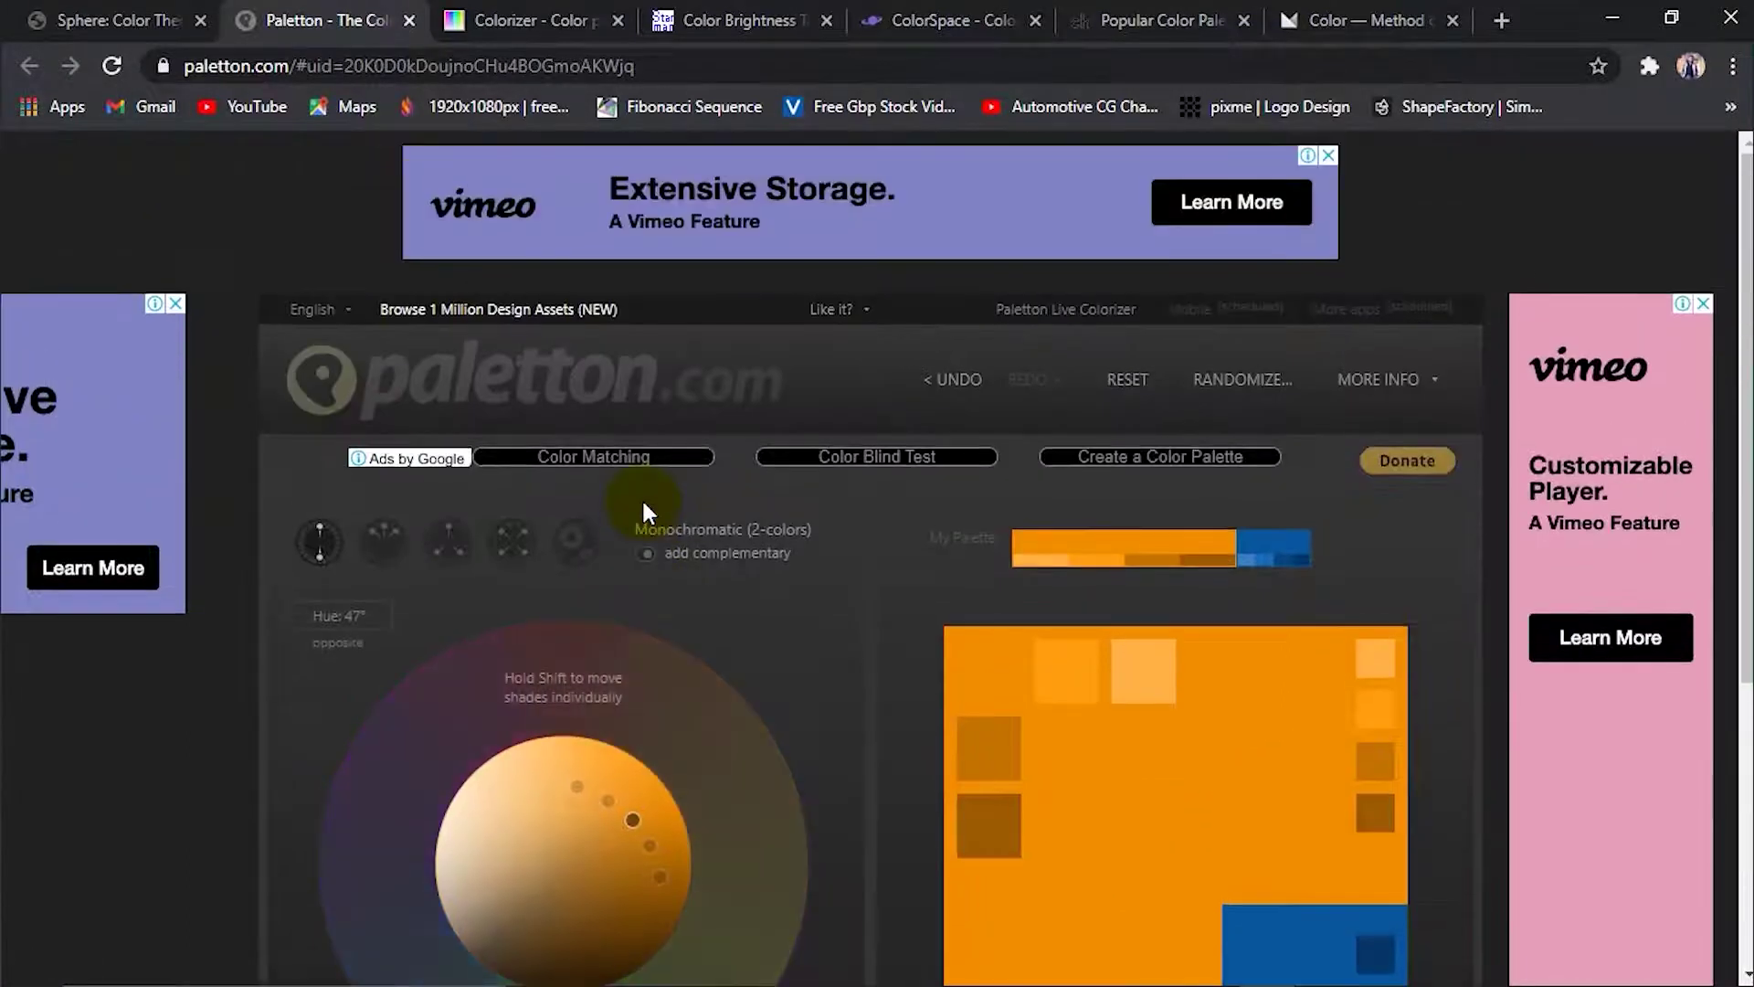
Scroll through Colorizer's RGB, HSL, HSV and CMYK sliders for the olive #869849 button
{"action": "scroll", "coordinate": [645, 512], "scroll_direction": "down", "scroll_amount": 2}
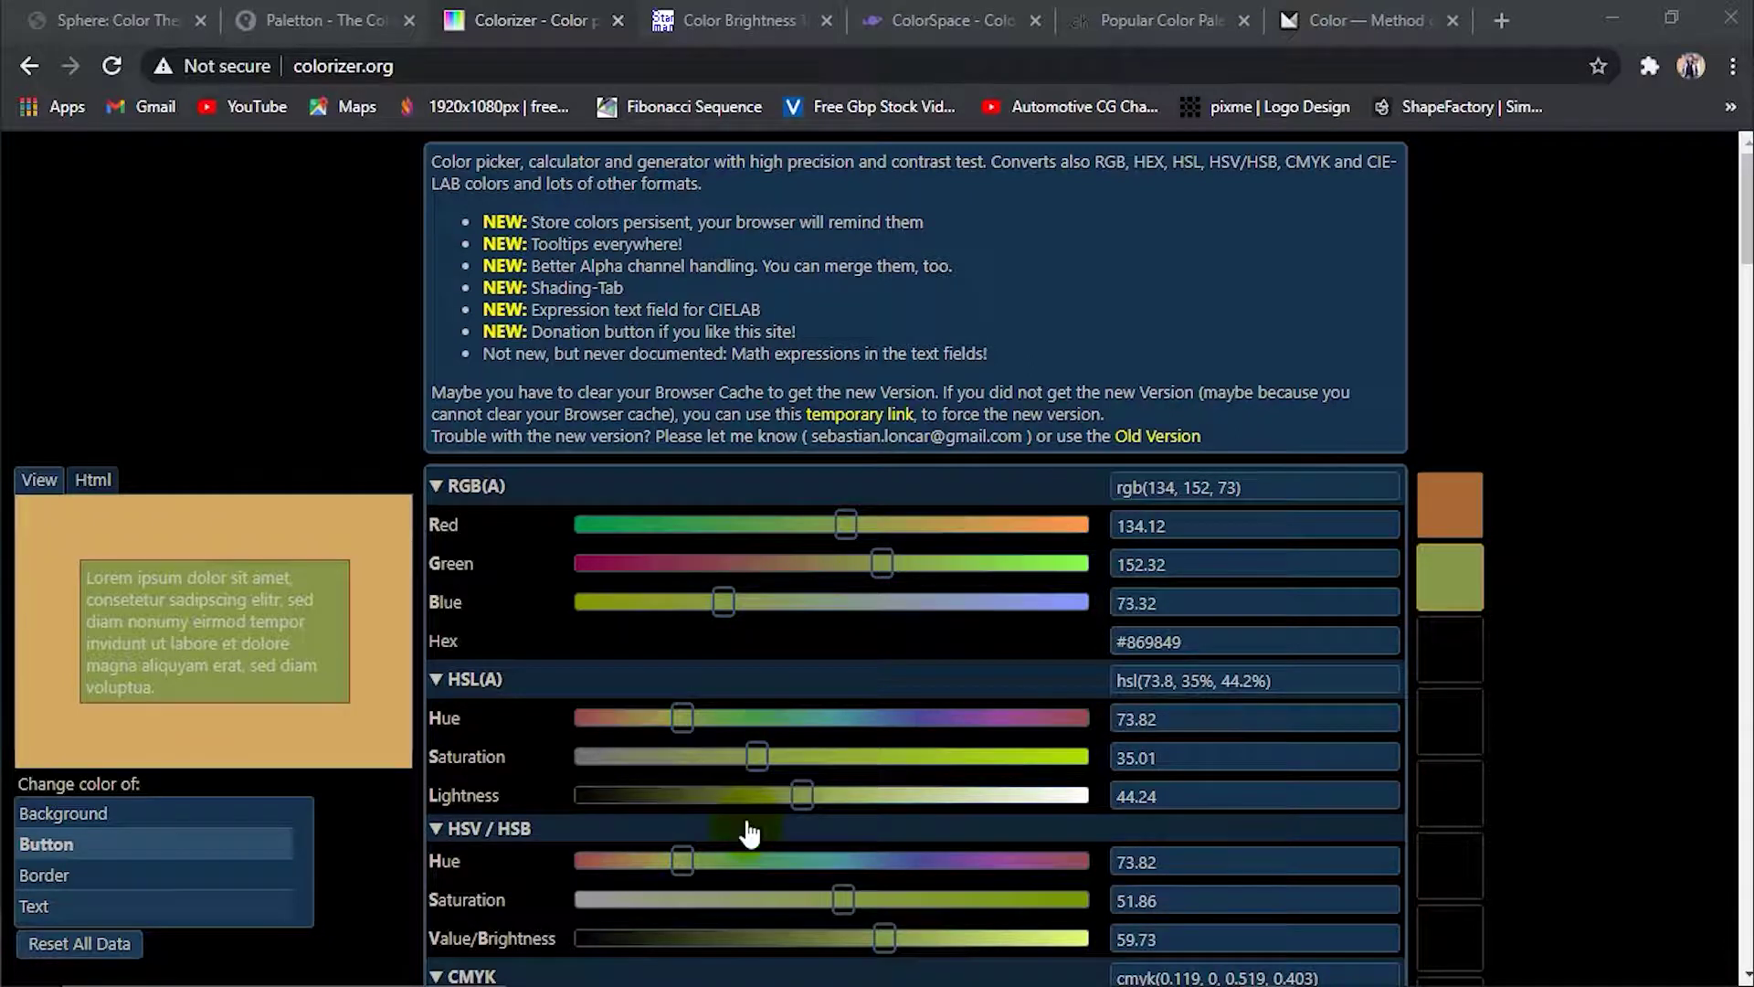
{"action": "scroll", "coordinate": [548, 411], "scroll_direction": "down", "scroll_amount": 3}
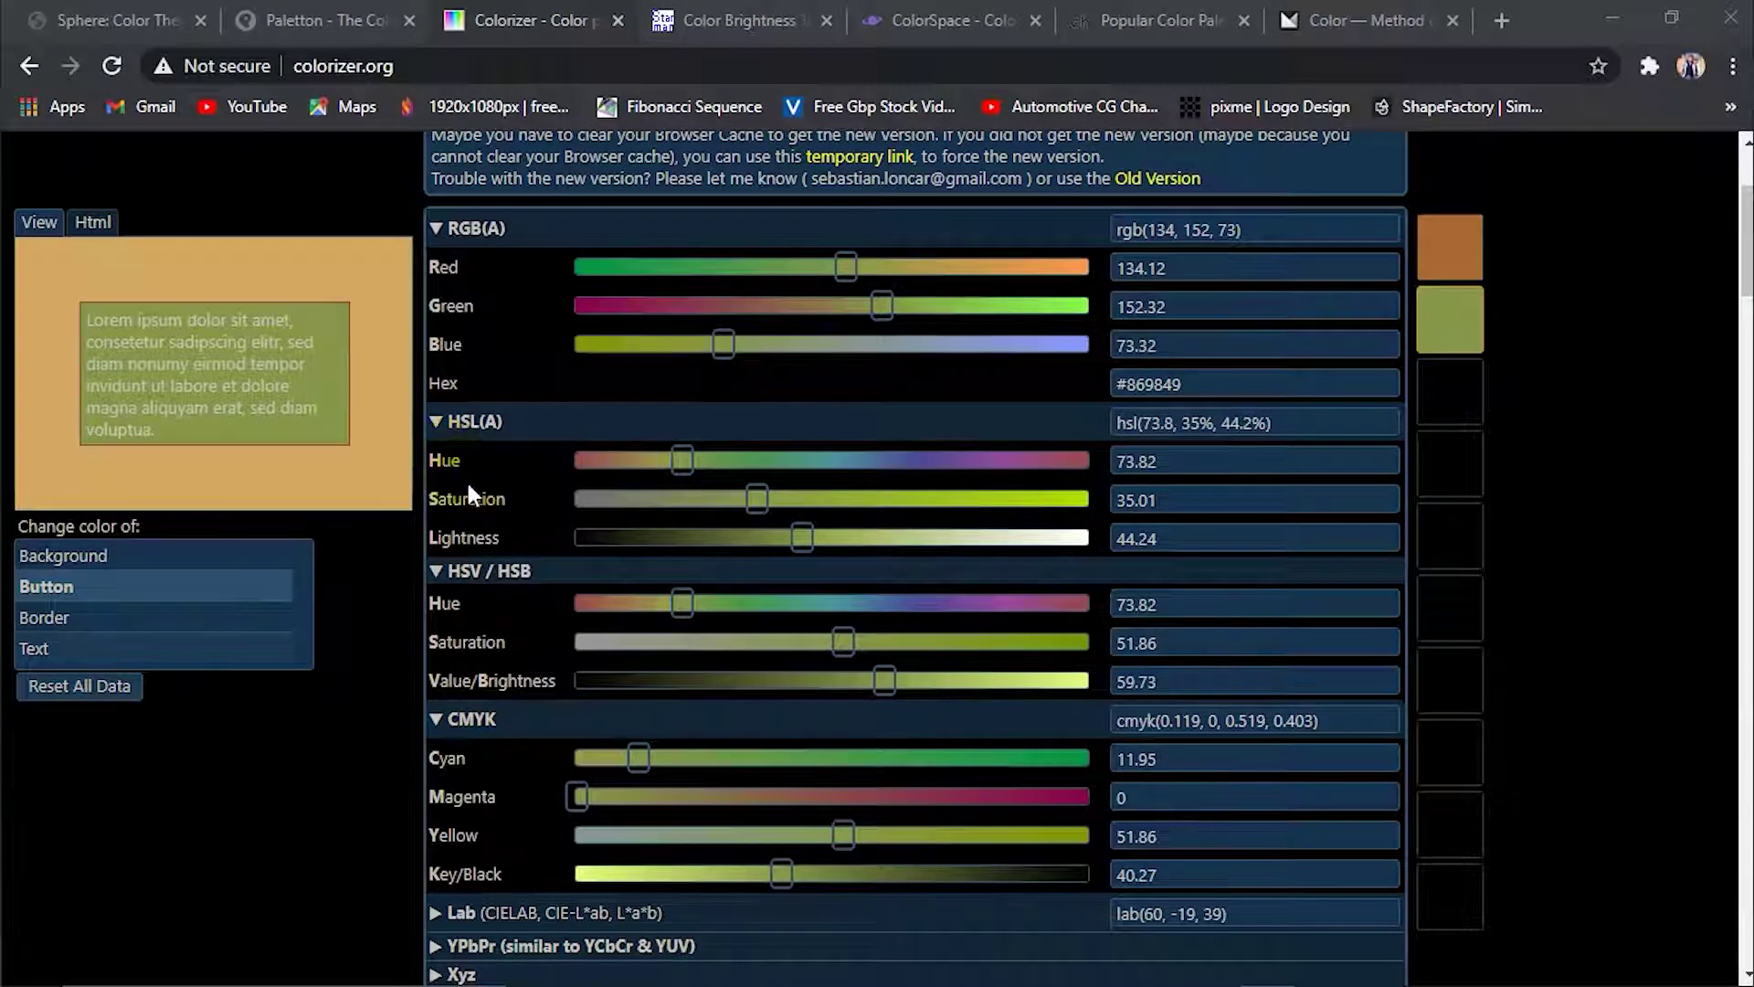
{"action": "scroll", "coordinate": [467, 487], "scroll_direction": "down", "scroll_amount": 4}
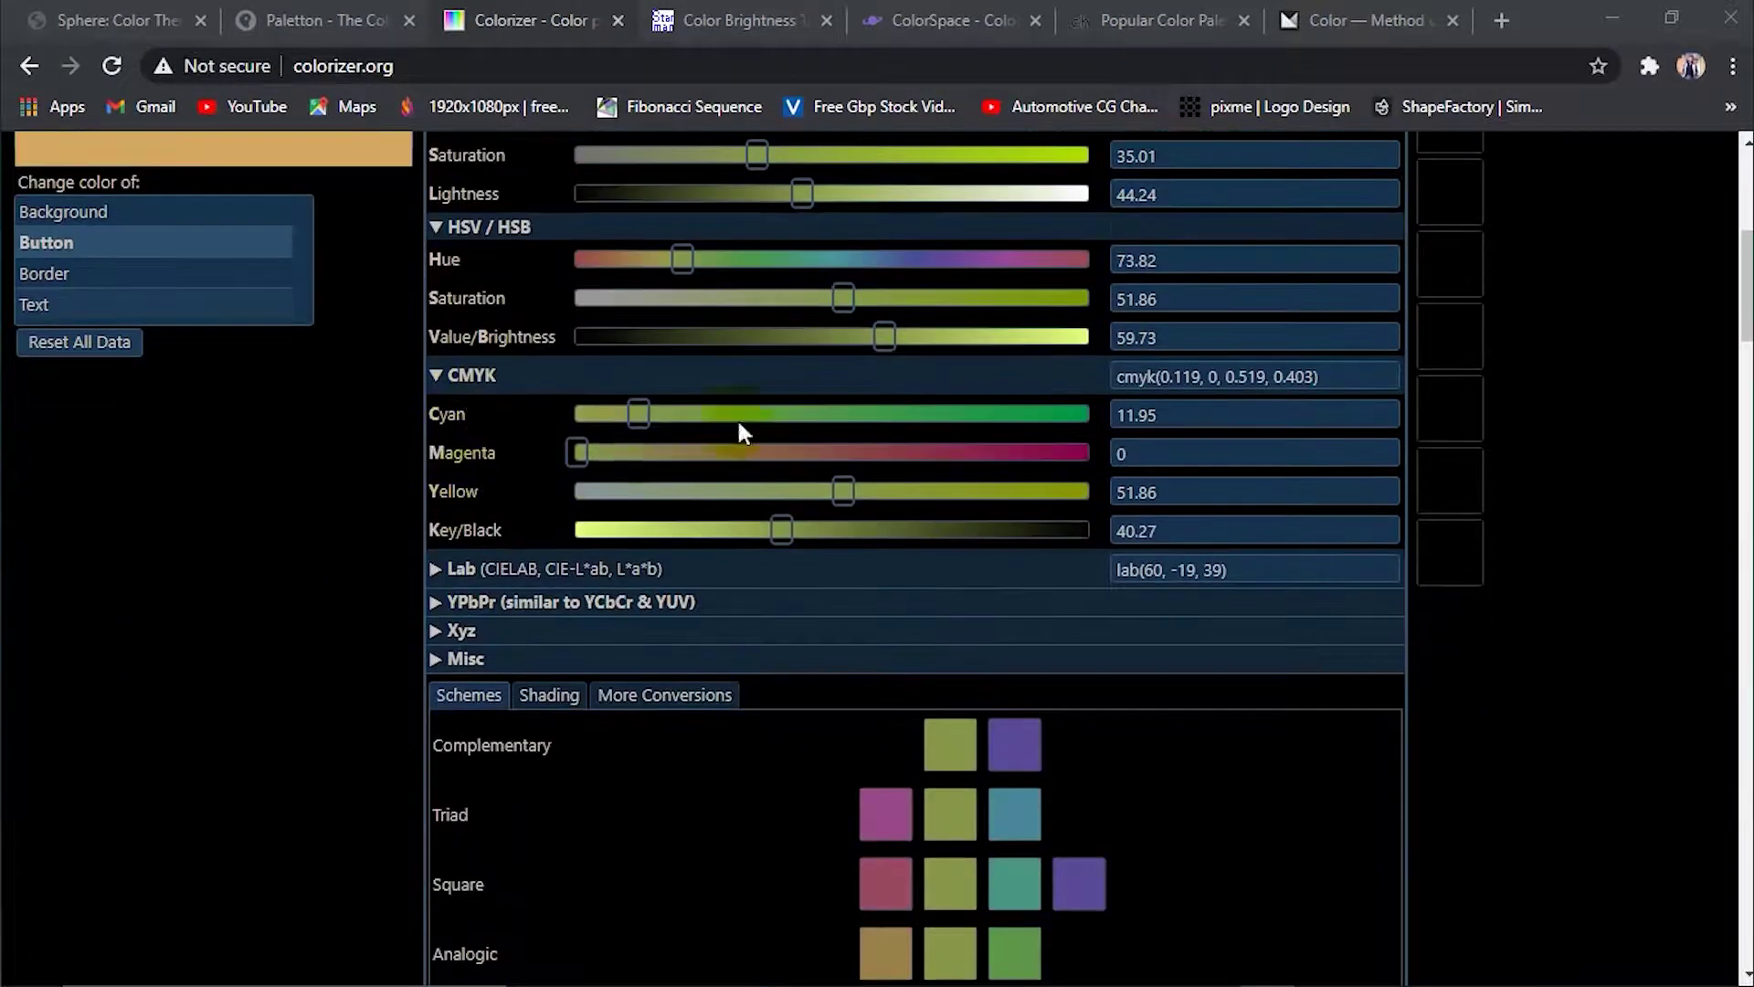
{"action": "scroll", "coordinate": [481, 546], "scroll_direction": "up", "scroll_amount": 4}
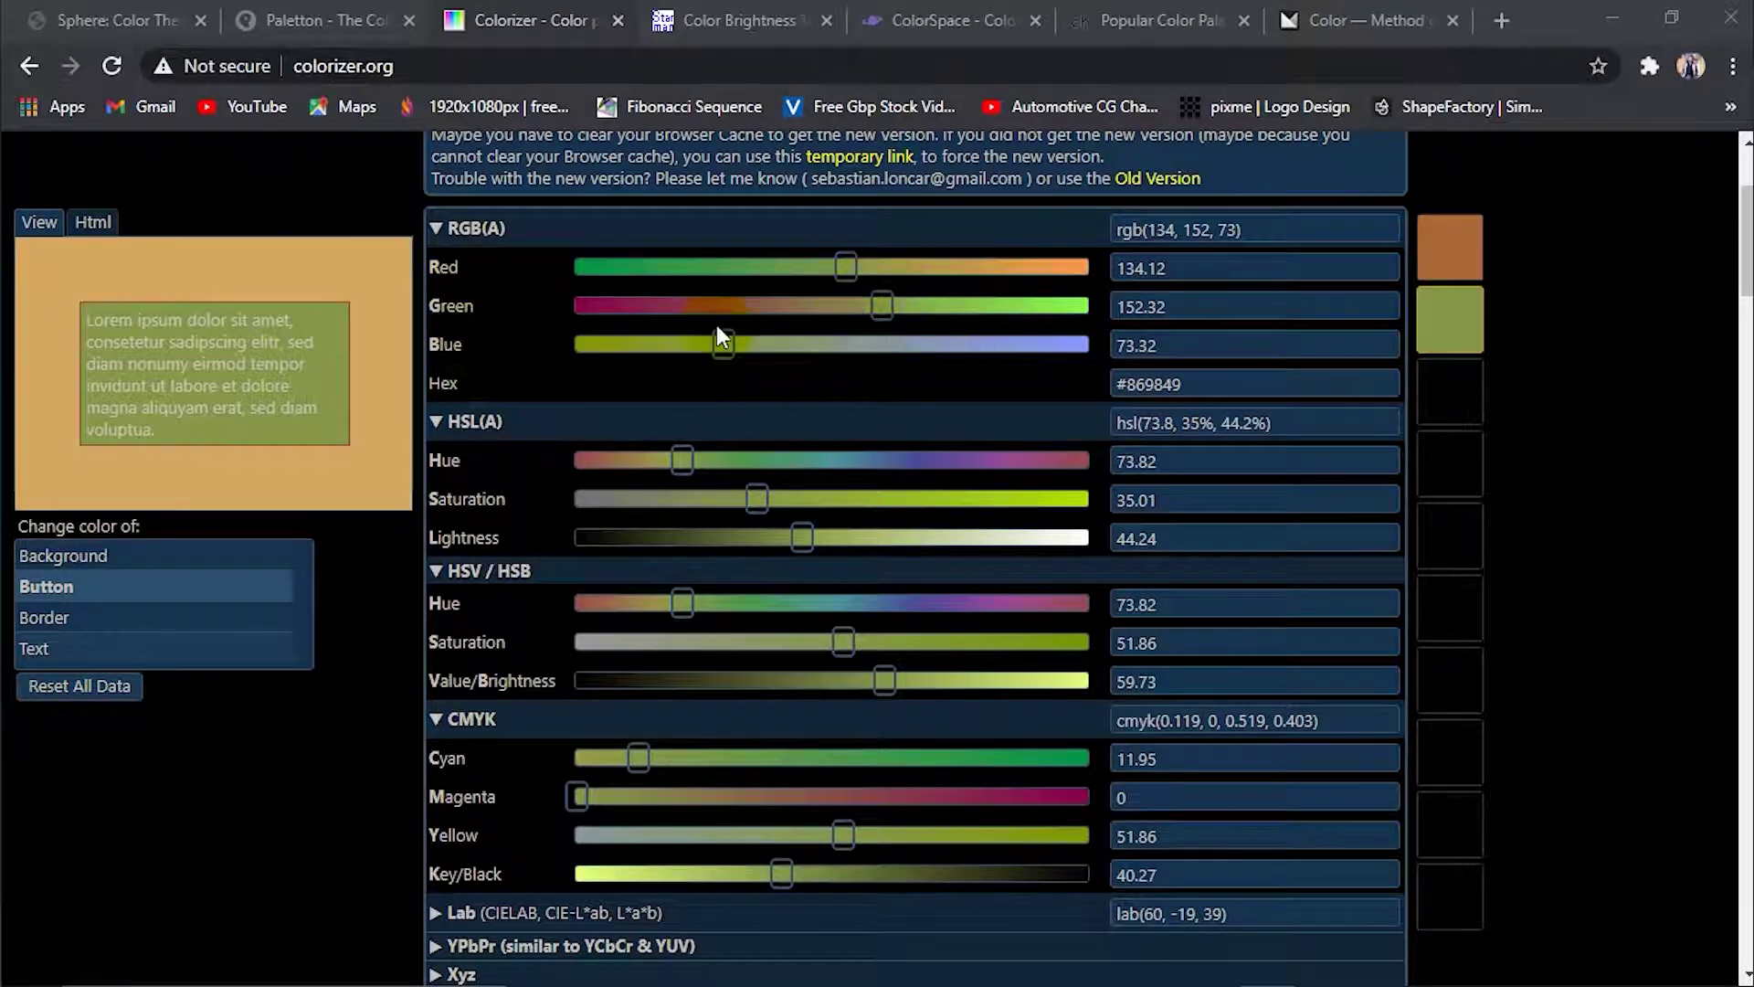
Adjust the RGB sliders and recall a history swatch to reach rgb(73, 186, 116)
{"action": "left_click_drag", "start_coordinate": [722, 345], "coordinate": [796, 337]}
{"action": "mouse_move", "coordinate": [852, 270]}
{"action": "left_mouse_down"}
{"action": "mouse_move", "coordinate": [902, 299]}
{"action": "mouse_move", "coordinate": [806, 310]}
{"action": "left_mouse_up"}
{"action": "left_click_drag", "start_coordinate": [924, 301], "coordinate": [952, 306]}
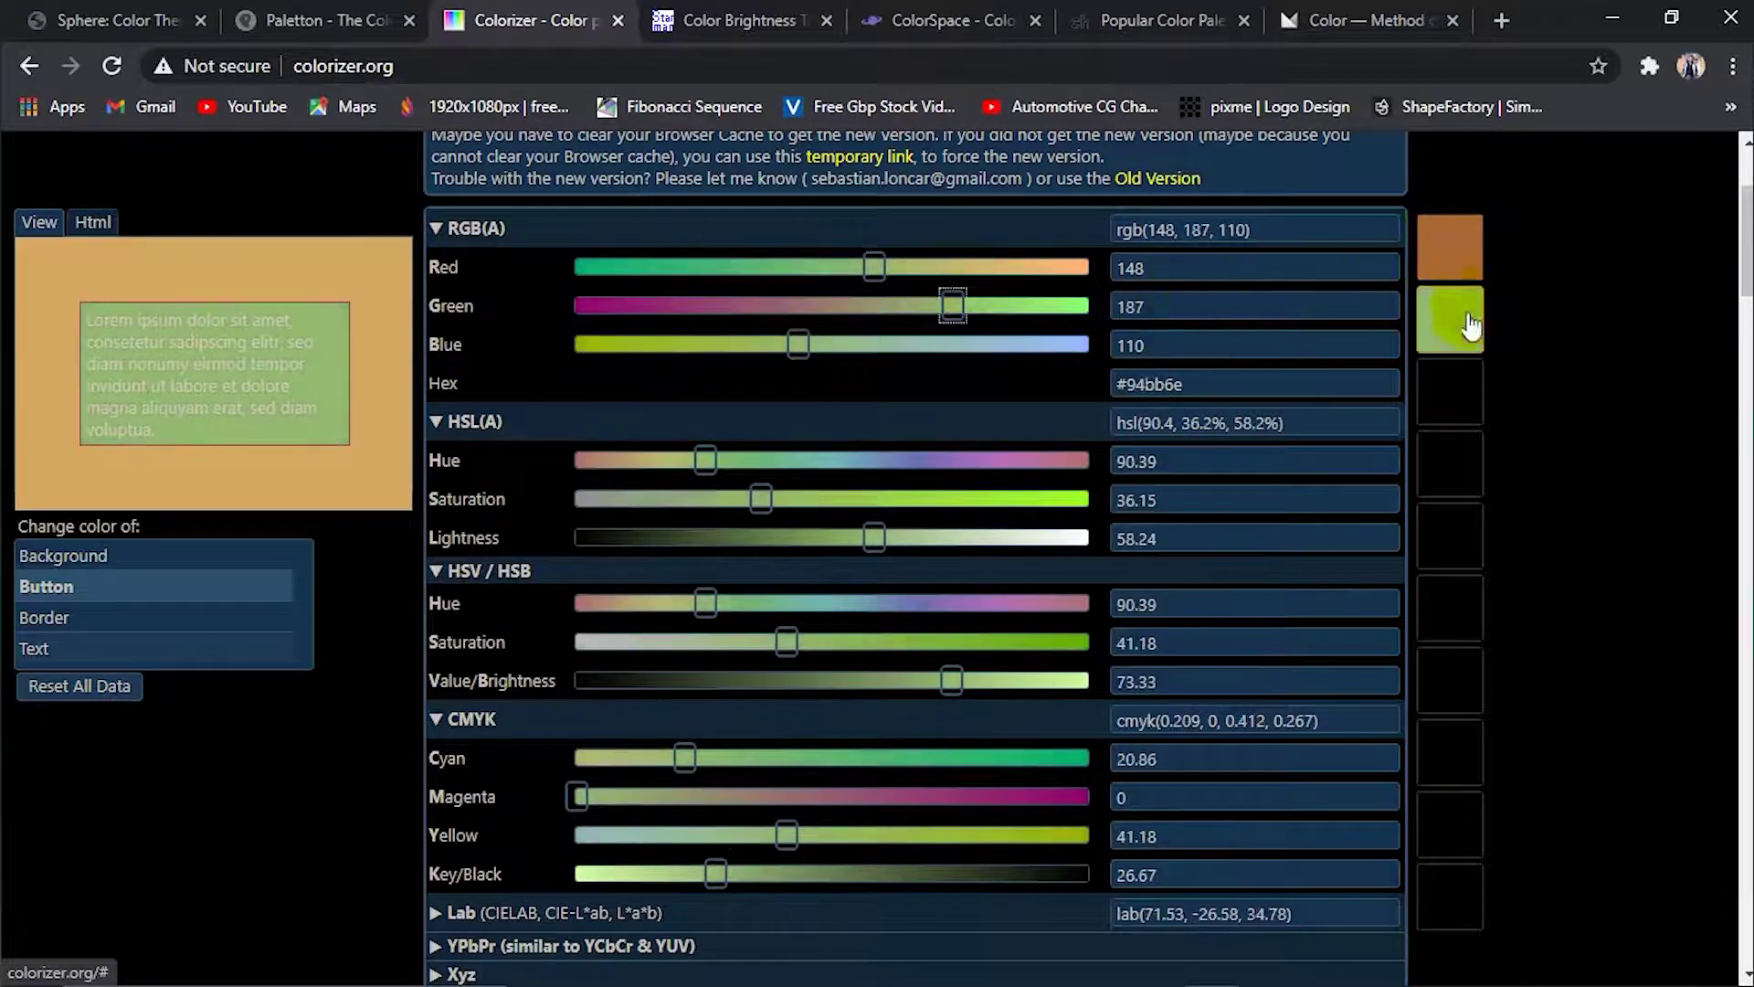
{"action": "left_click", "coordinate": [1449, 245]}
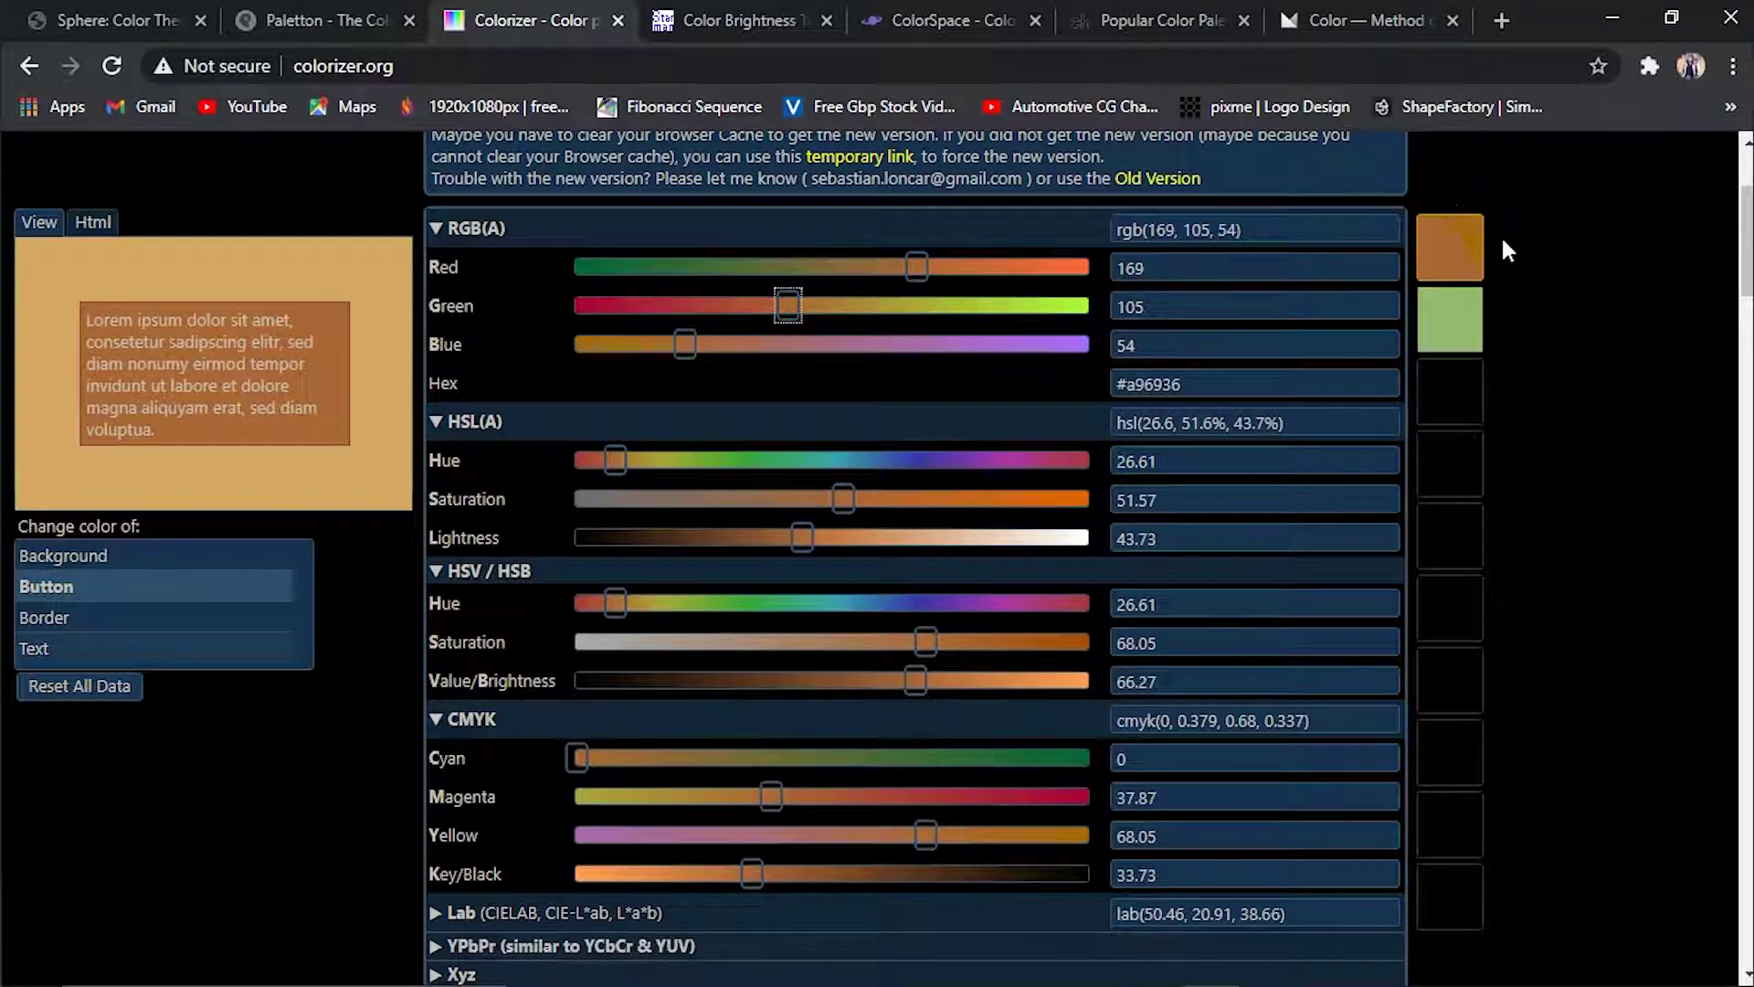
{"action": "left_click", "coordinate": [1228, 254]}
{"action": "mouse_move", "coordinate": [787, 297]}
{"action": "left_mouse_down"}
{"action": "mouse_move", "coordinate": [833, 301]}
{"action": "mouse_move", "coordinate": [721, 270]}
{"action": "left_mouse_up"}
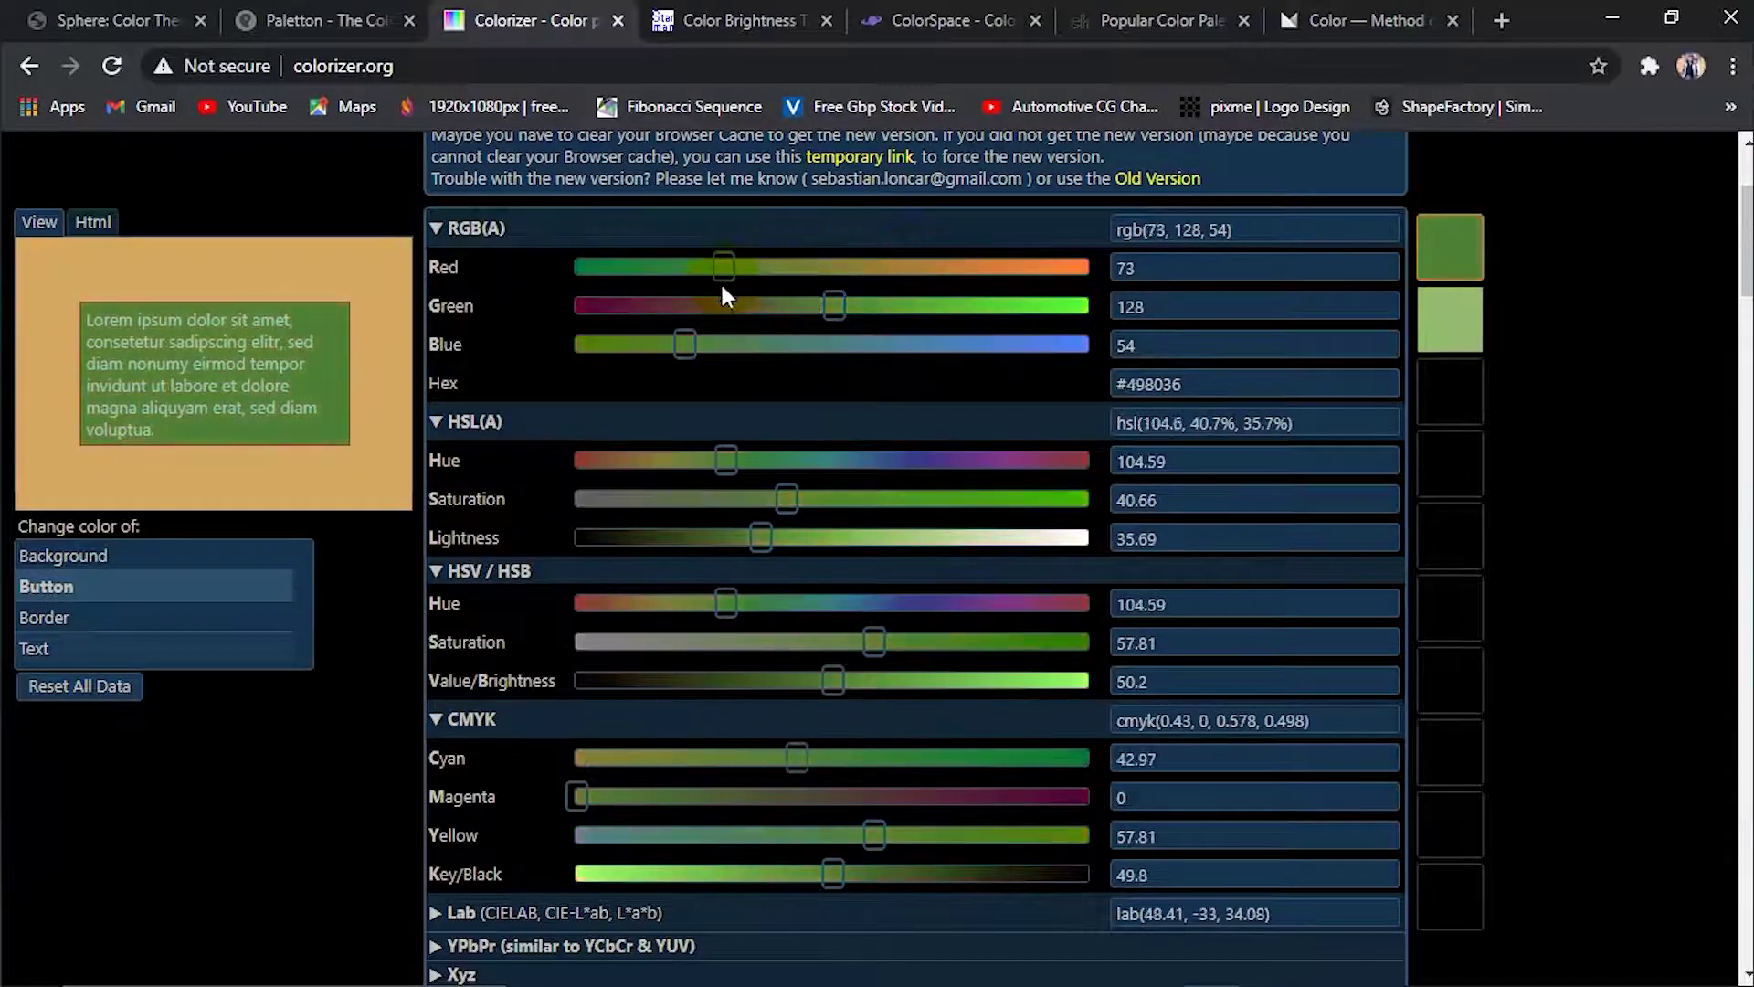
{"action": "left_click_drag", "start_coordinate": [685, 355], "coordinate": [952, 311]}
{"action": "left_click_drag", "start_coordinate": [782, 347], "coordinate": [809, 345]}
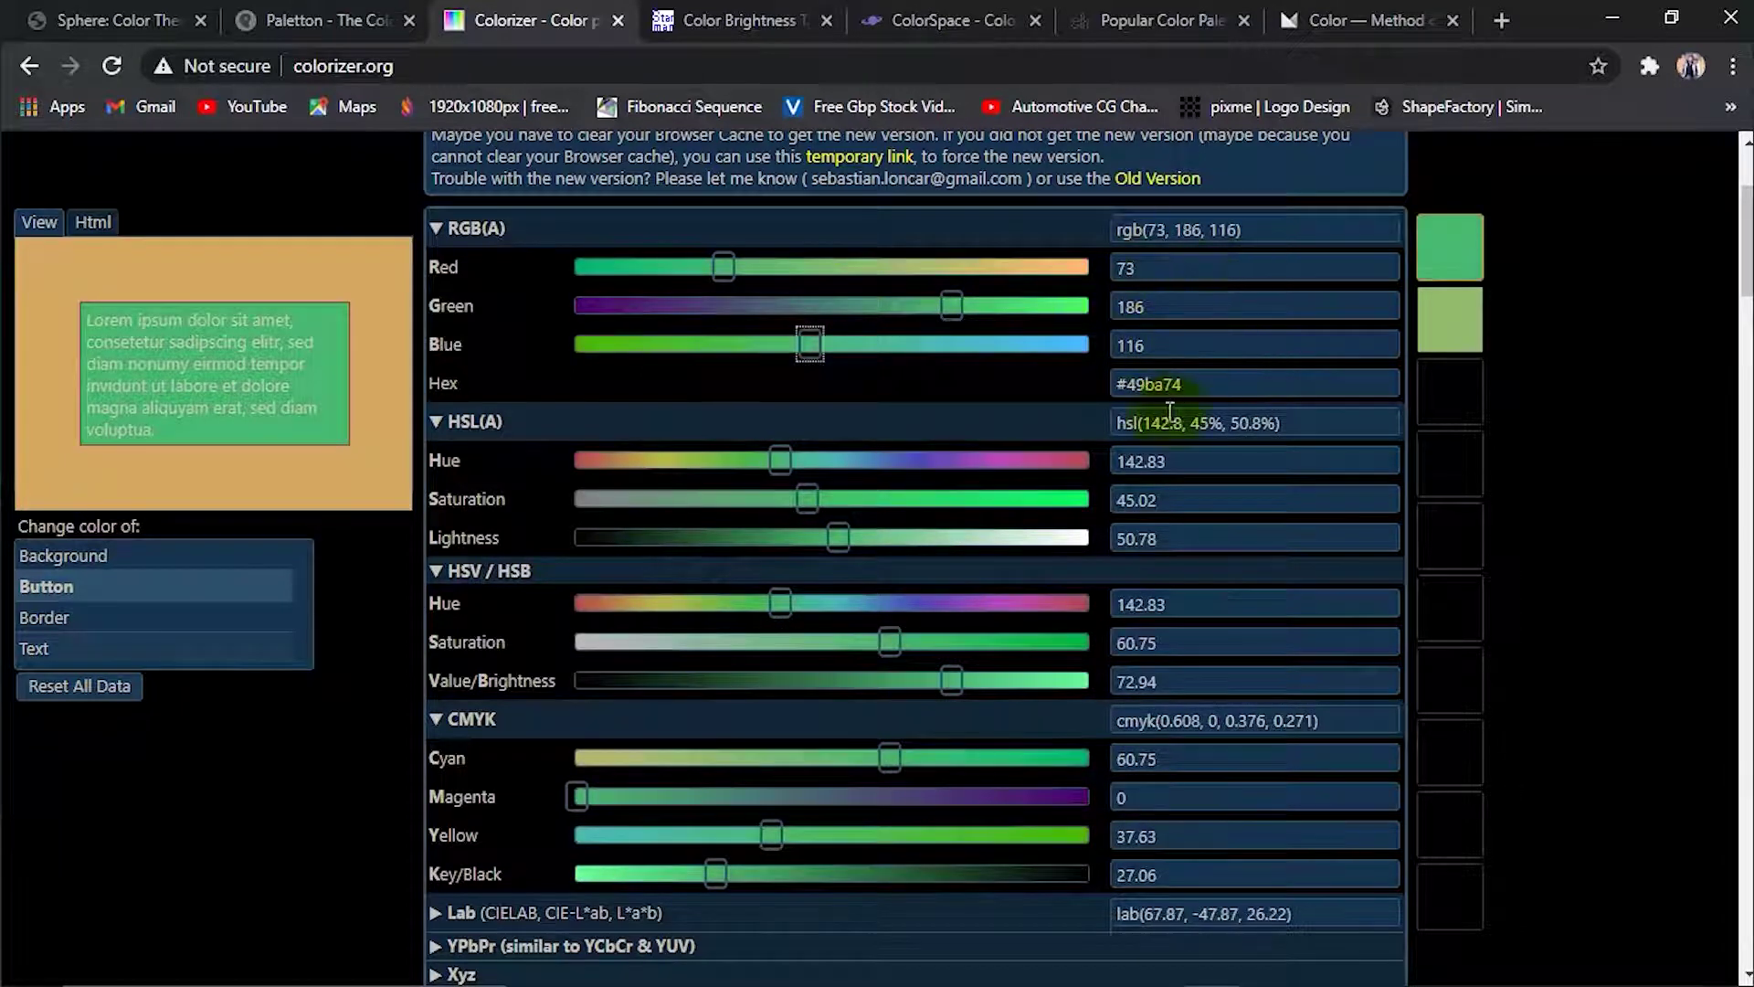
Select the full hex code #49ba74 in the Hex field
{"action": "left_click_drag", "start_coordinate": [1198, 388], "coordinate": [1148, 387]}
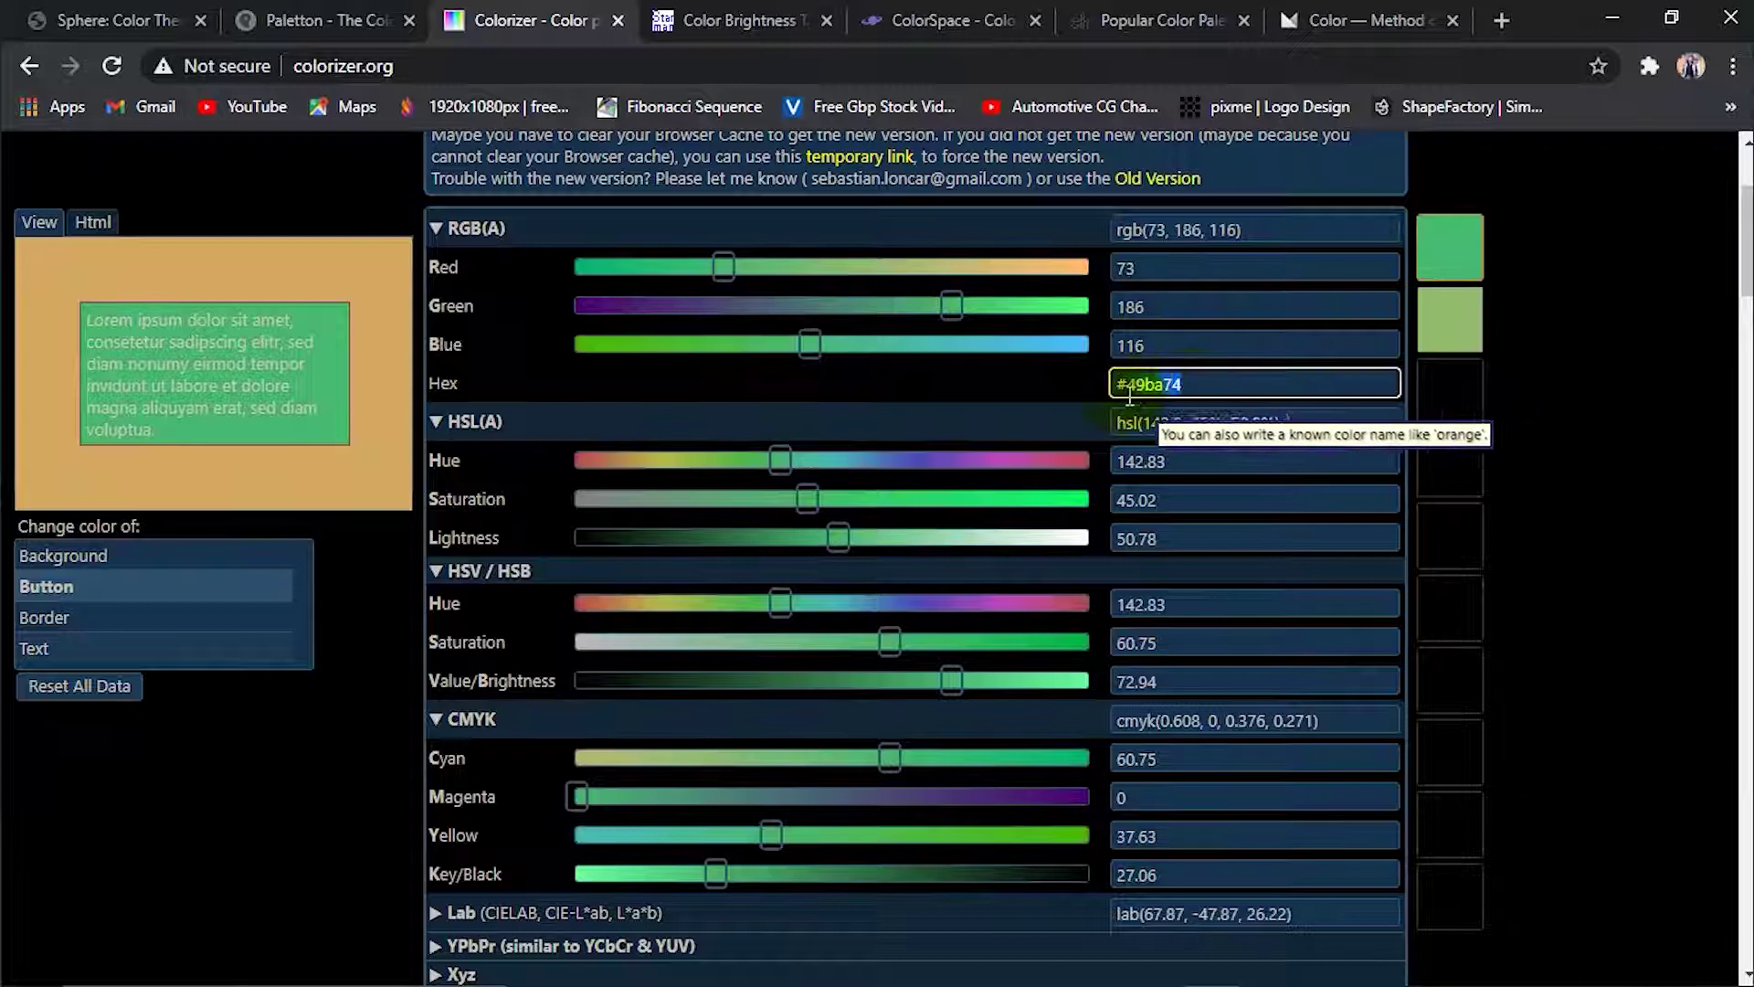
{"action": "left_click", "coordinate": [1148, 382]}
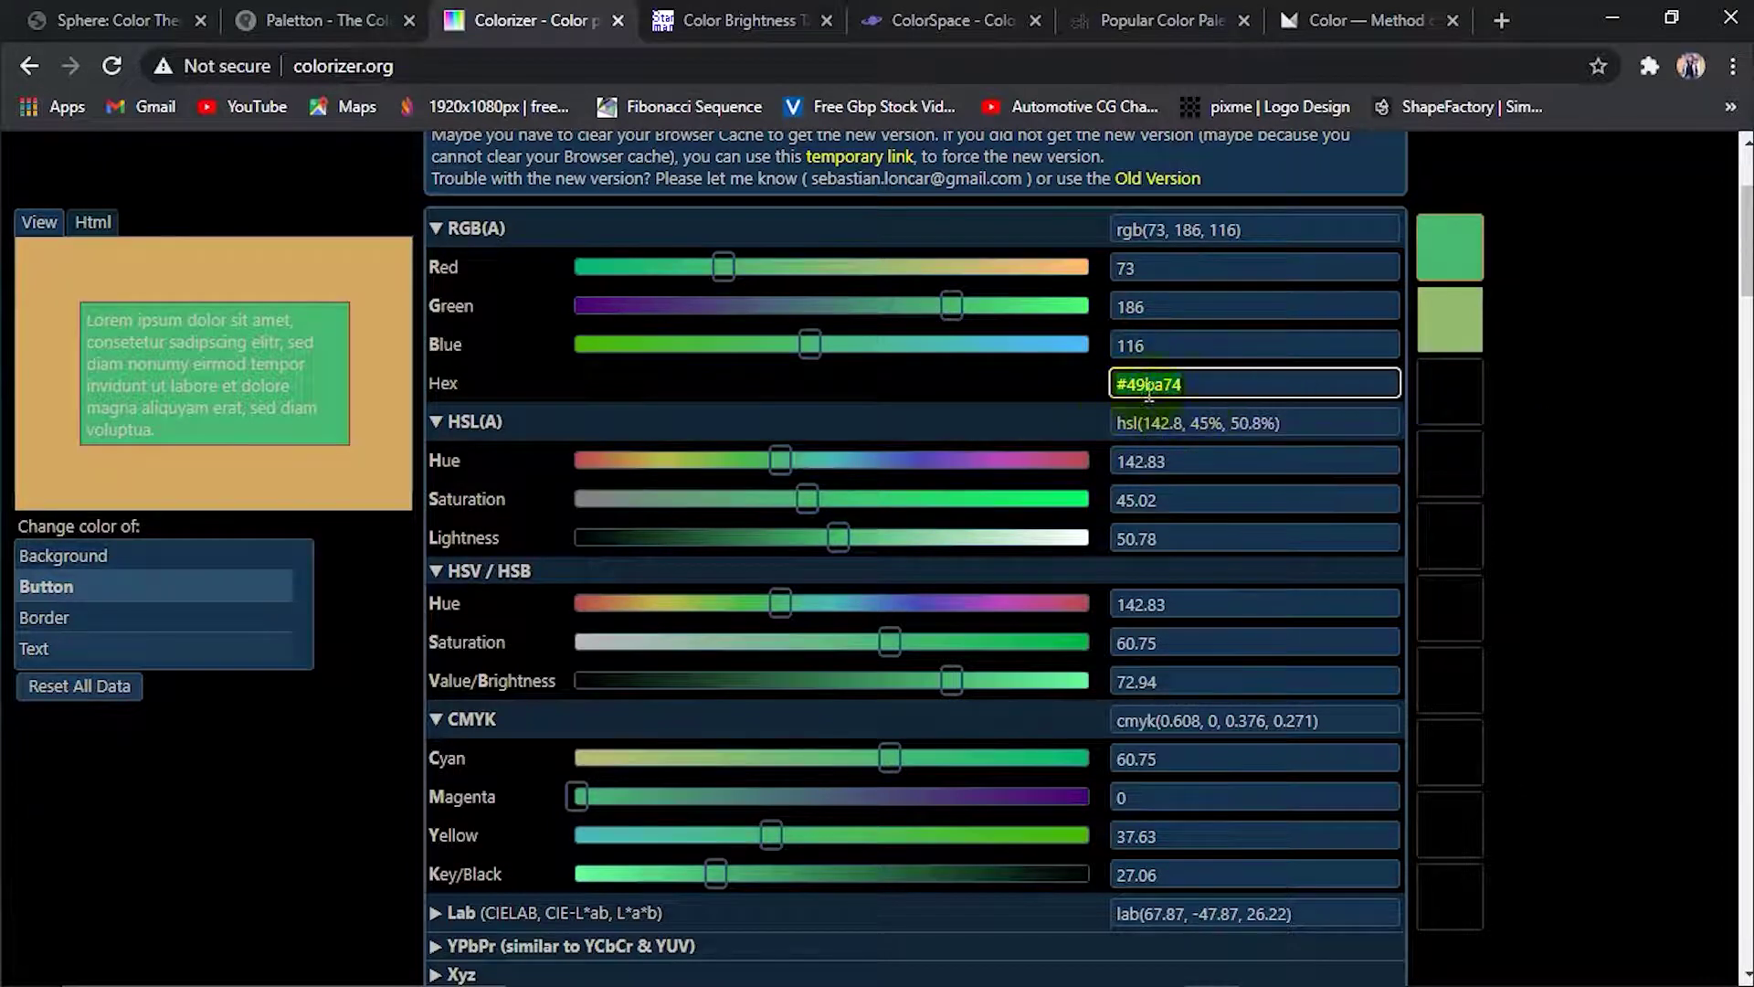
{"action": "left_click", "coordinate": [1144, 386]}
{"action": "triple_click", "coordinate": [1142, 385]}
Swing the hue to magenta, drop saturation to 21, and bring brightness to about 65
{"action": "left_click_drag", "start_coordinate": [773, 460], "coordinate": [1016, 457]}
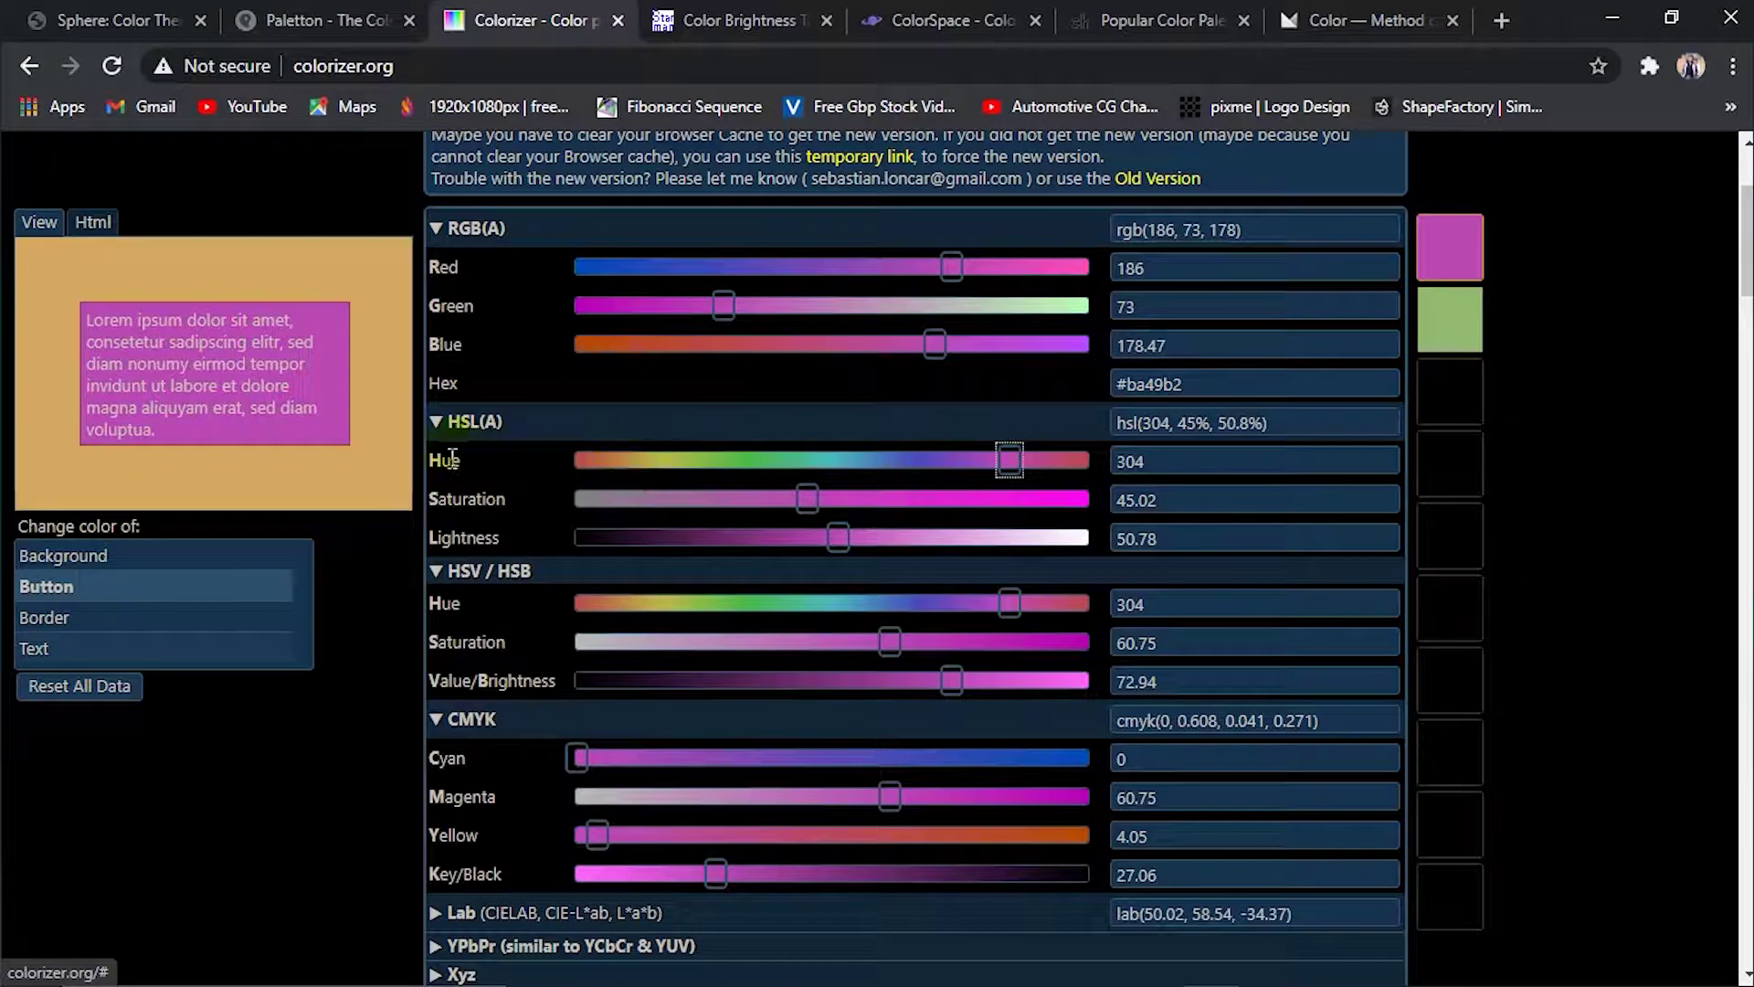
{"action": "mouse_move", "coordinate": [820, 504]}
{"action": "left_mouse_down"}
{"action": "mouse_move", "coordinate": [939, 511]}
{"action": "mouse_move", "coordinate": [687, 503]}
{"action": "left_mouse_up"}
{"action": "mouse_move", "coordinate": [838, 541]}
{"action": "left_mouse_down"}
{"action": "mouse_move", "coordinate": [714, 534]}
{"action": "mouse_move", "coordinate": [884, 545]}
{"action": "mouse_move", "coordinate": [829, 520]}
{"action": "mouse_move", "coordinate": [754, 532]}
{"action": "left_mouse_up"}
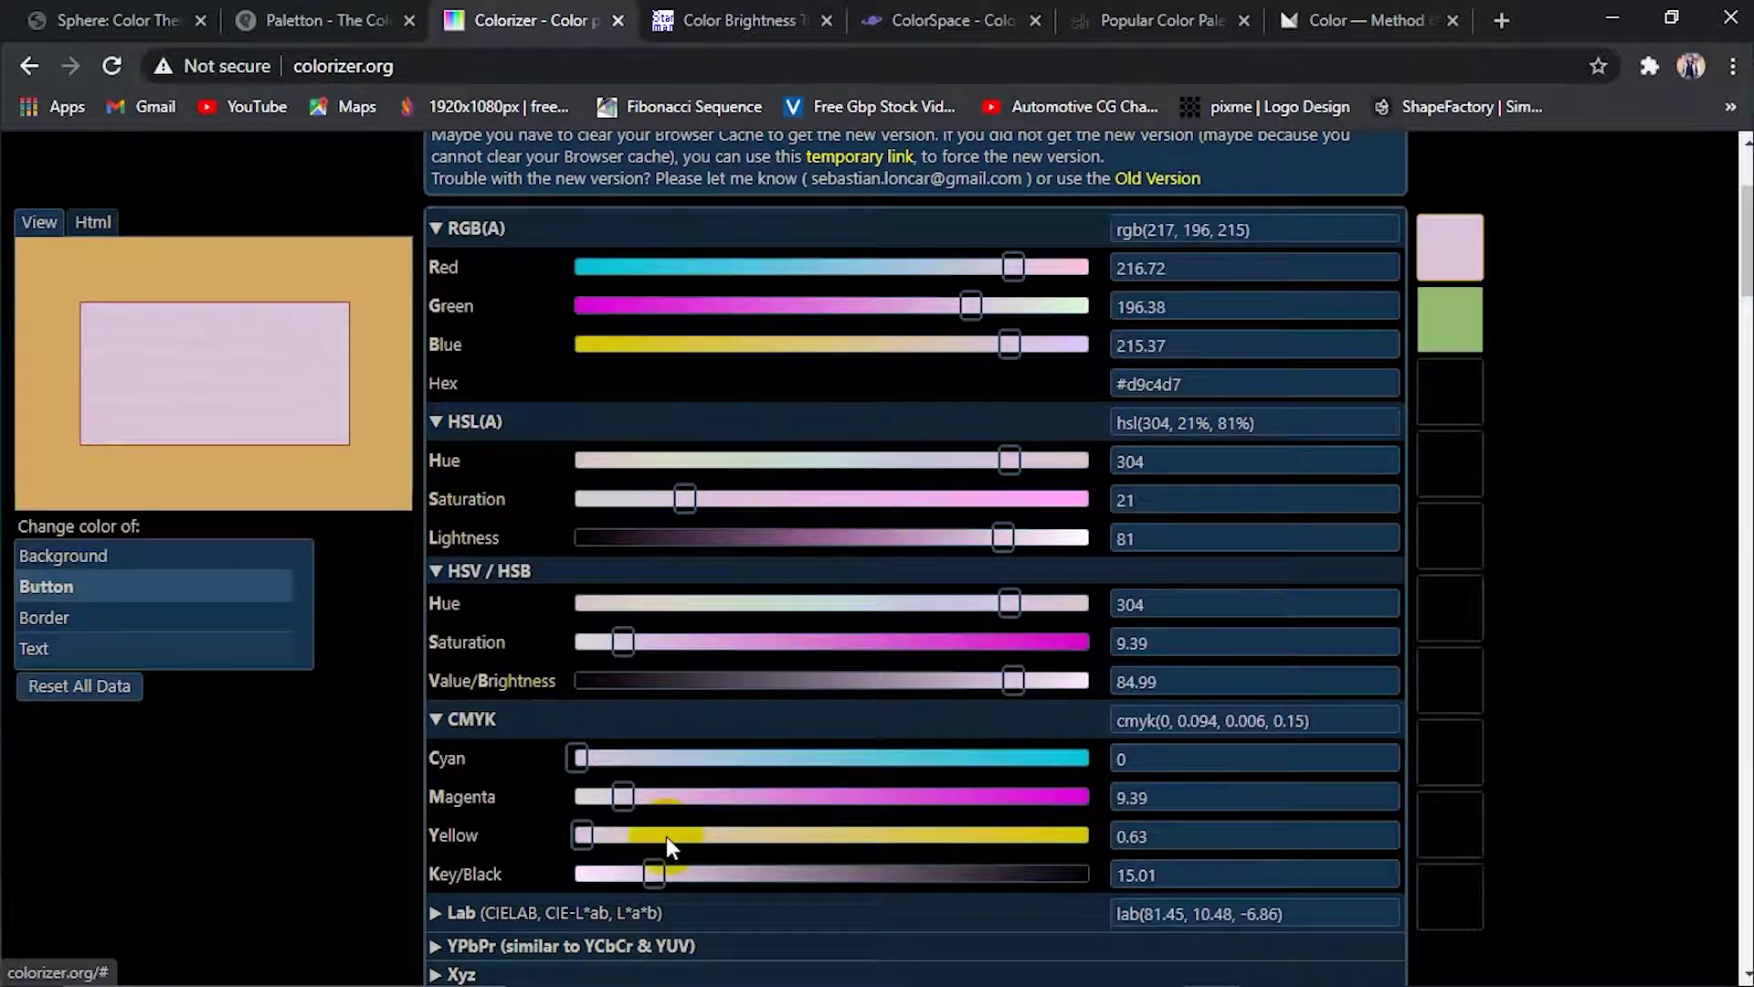
{"action": "left_click_drag", "start_coordinate": [787, 681], "coordinate": [855, 676]}
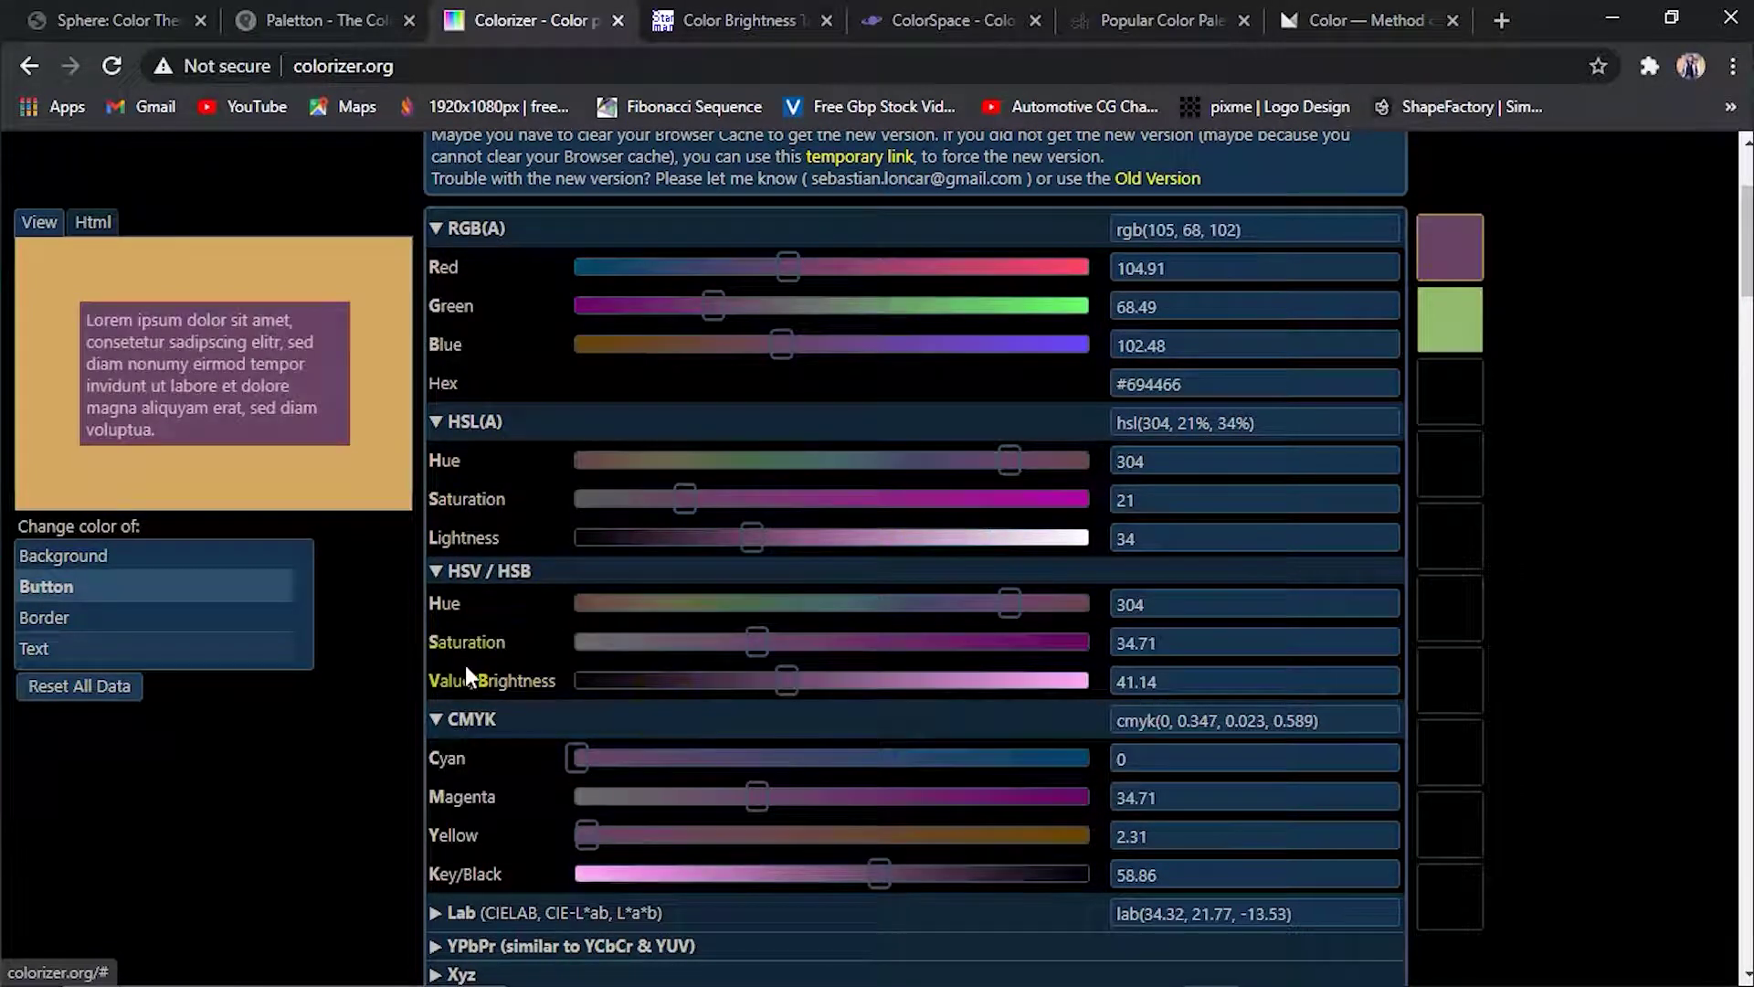
{"action": "left_click", "coordinate": [874, 700]}
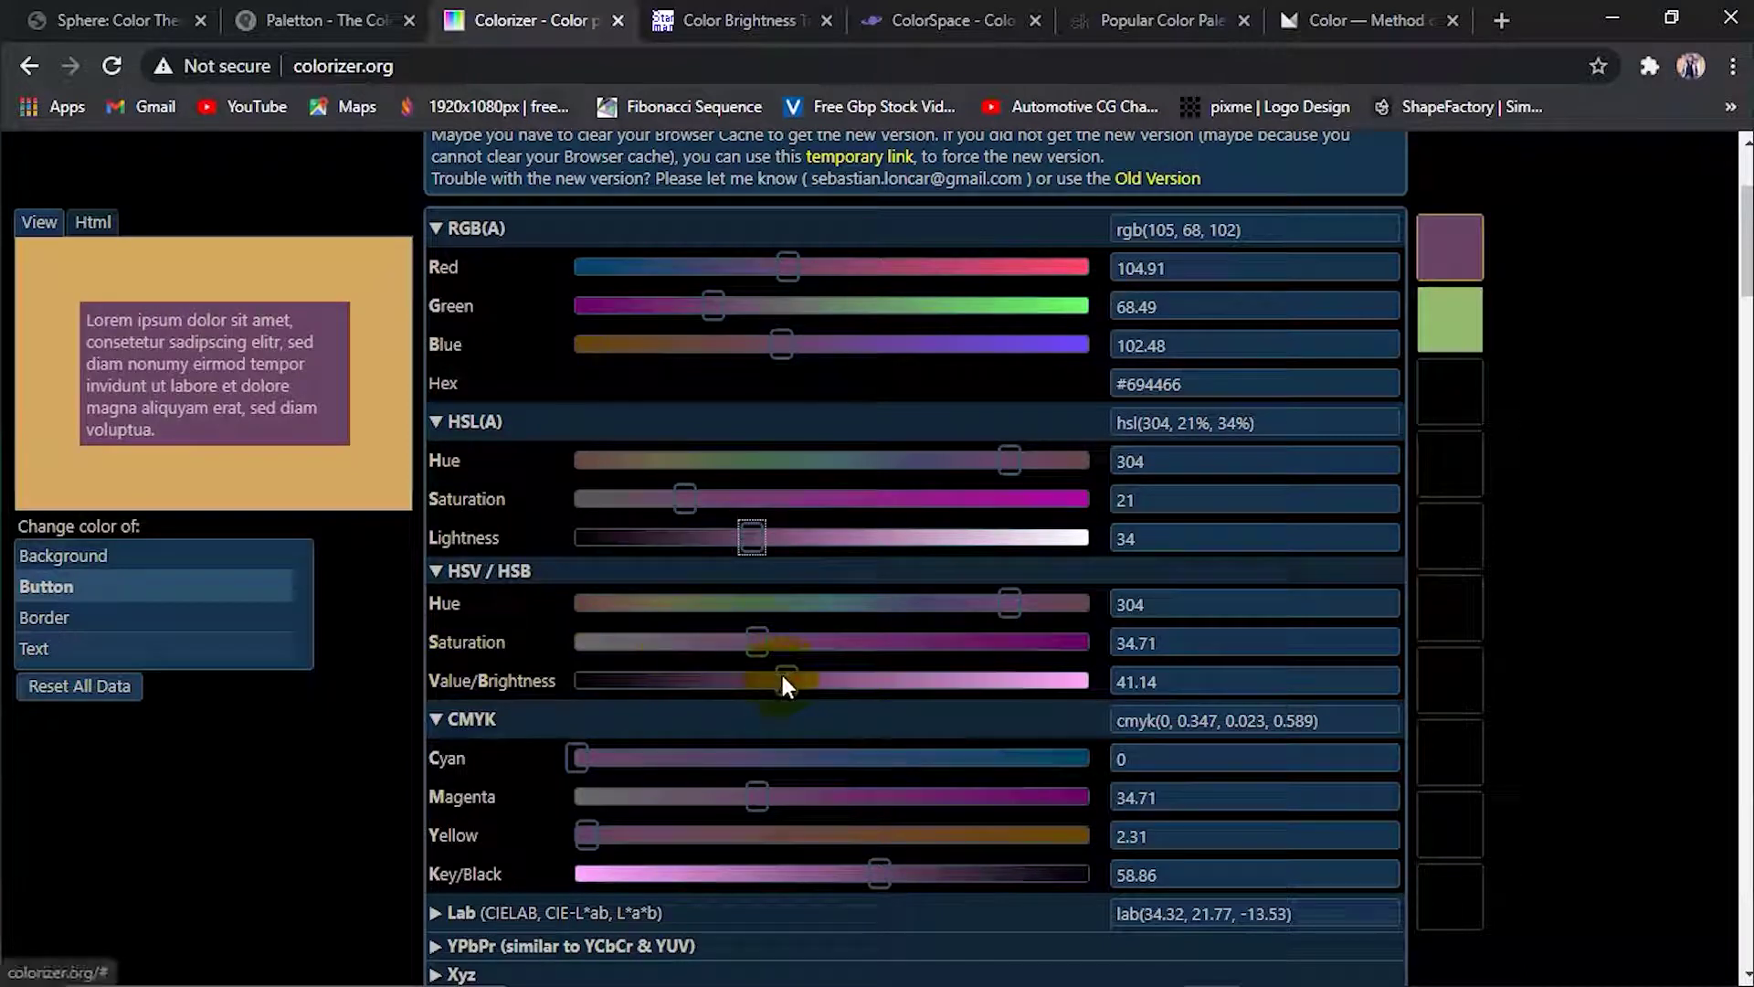
{"action": "mouse_move", "coordinate": [783, 680]}
{"action": "left_mouse_down"}
{"action": "mouse_move", "coordinate": [1003, 711]}
{"action": "mouse_move", "coordinate": [913, 705]}
{"action": "left_mouse_up"}
Set CMYK cyan 14, magenta 41, yellow 36 to reach dusty rose #845a62
{"action": "scroll", "coordinate": [623, 692], "scroll_direction": "down", "scroll_amount": 2}
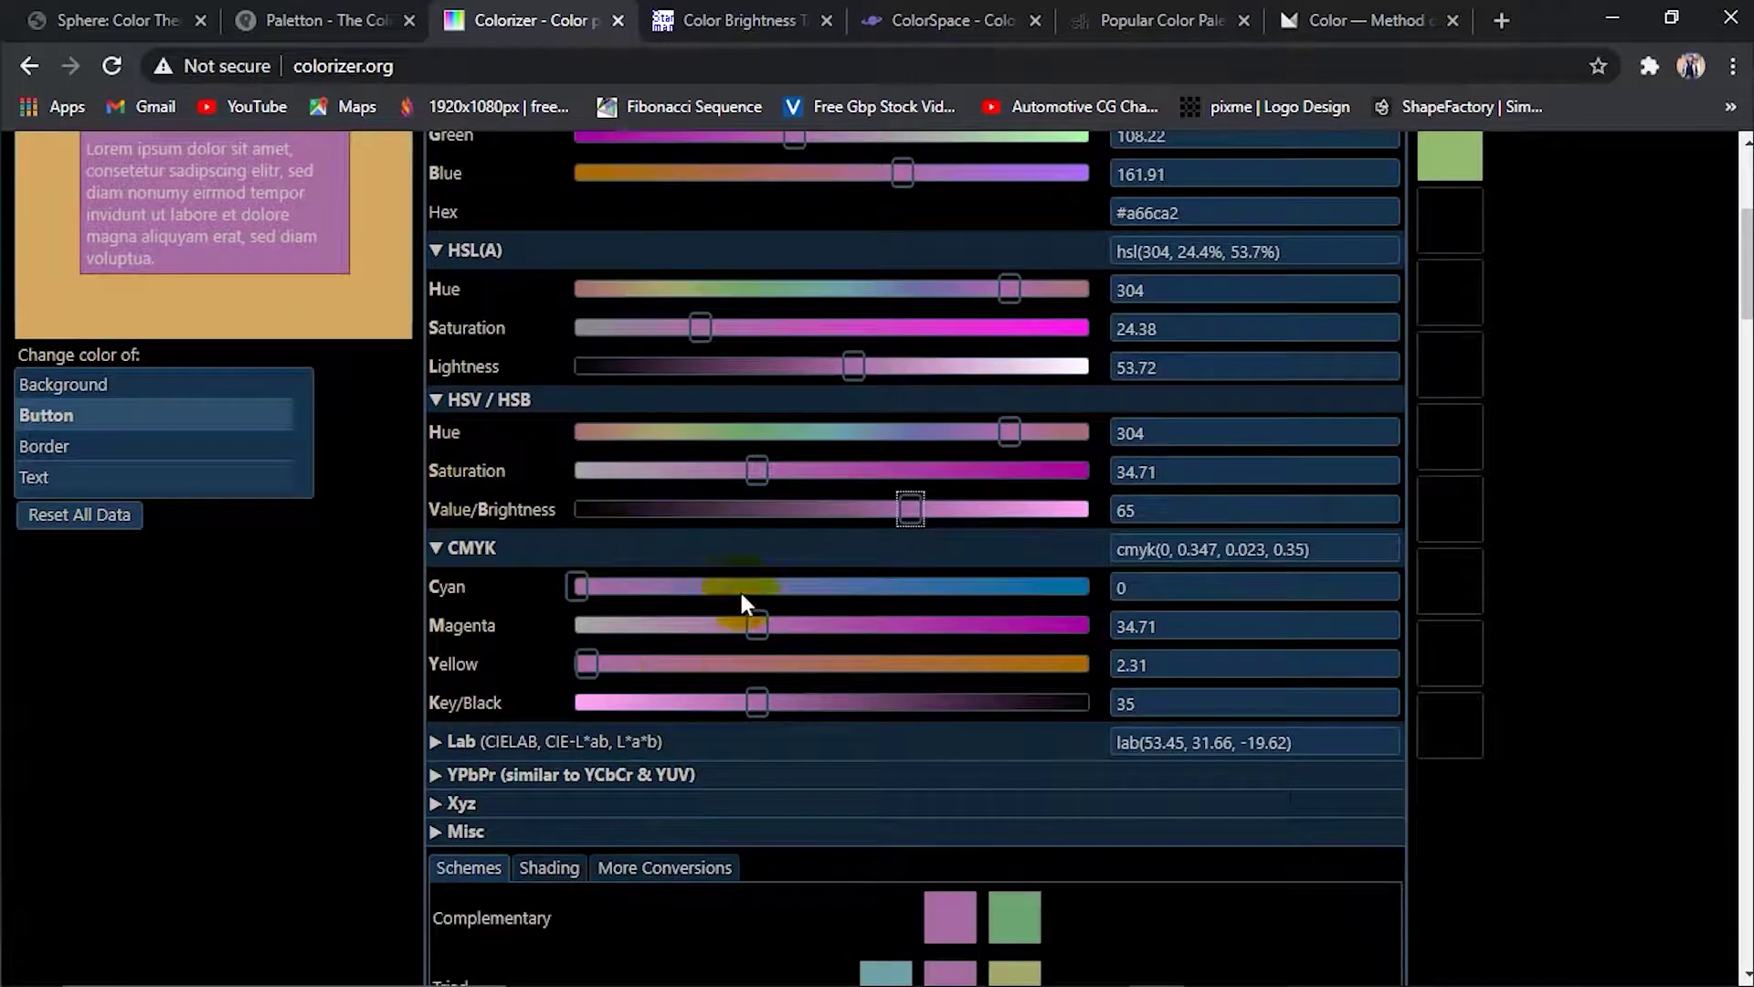
{"action": "scroll", "coordinate": [666, 671], "scroll_direction": "up", "scroll_amount": 2}
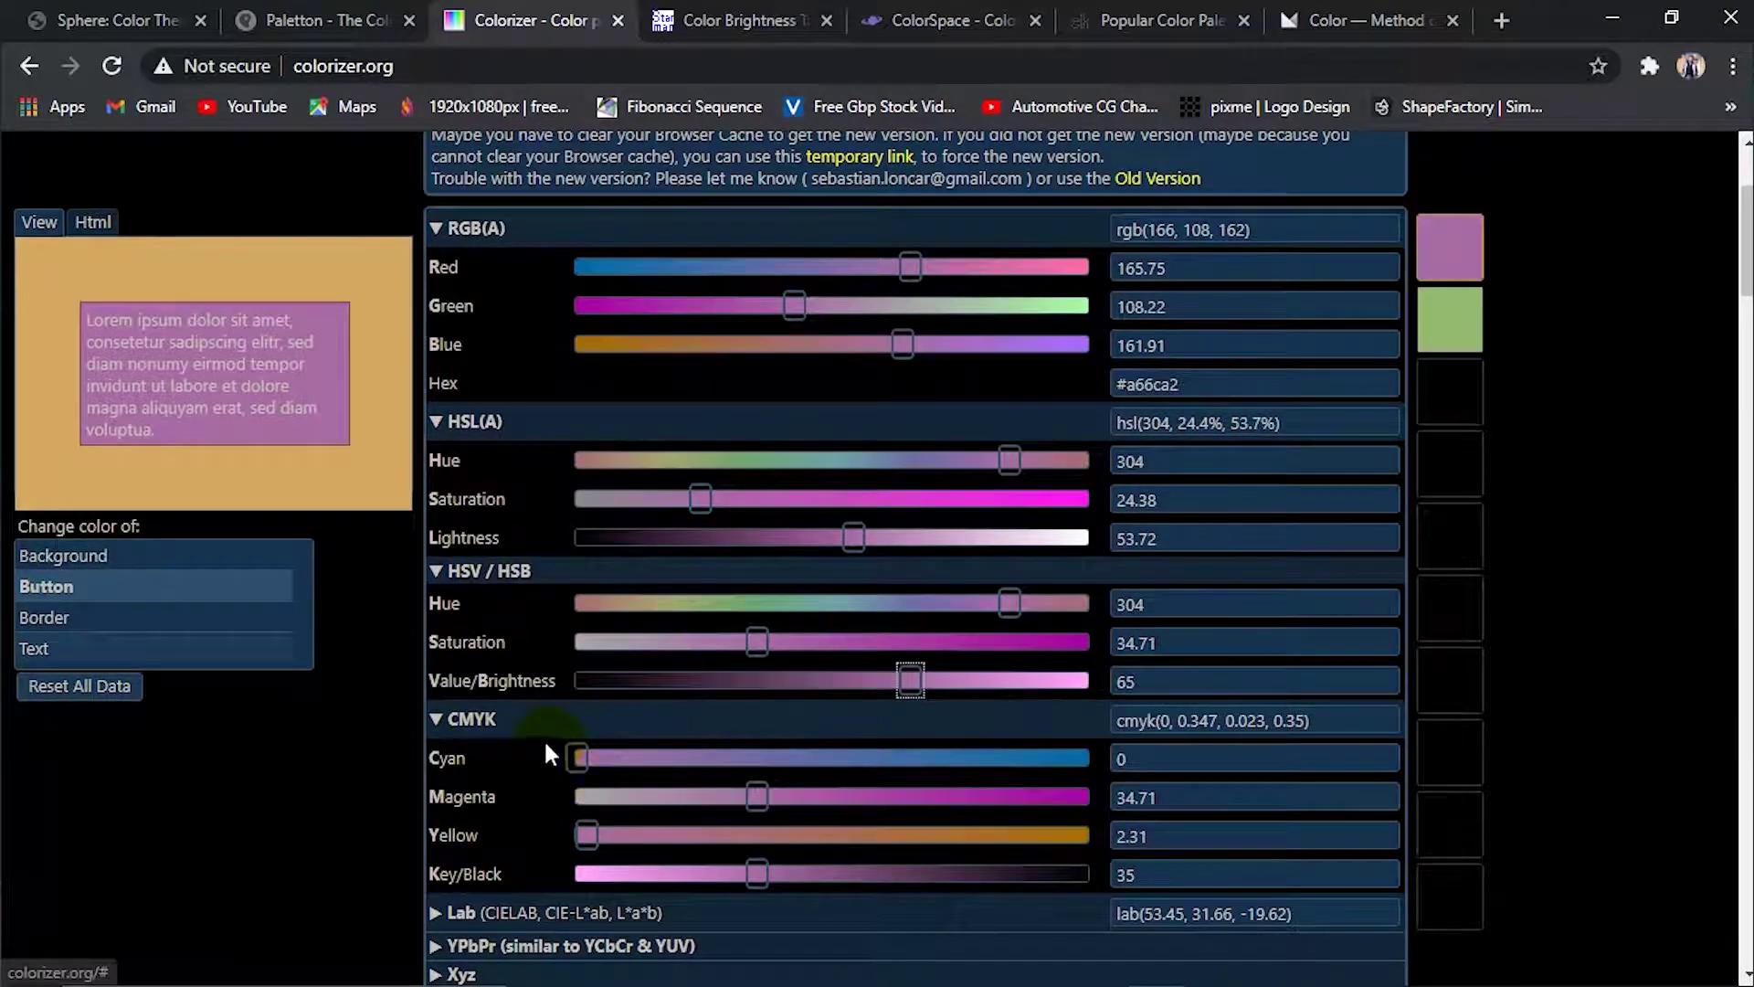
{"action": "mouse_move", "coordinate": [586, 756]}
{"action": "left_mouse_down"}
{"action": "mouse_move", "coordinate": [711, 758]}
{"action": "mouse_move", "coordinate": [654, 760]}
{"action": "left_mouse_up"}
{"action": "left_click_drag", "start_coordinate": [758, 796], "coordinate": [786, 795]}
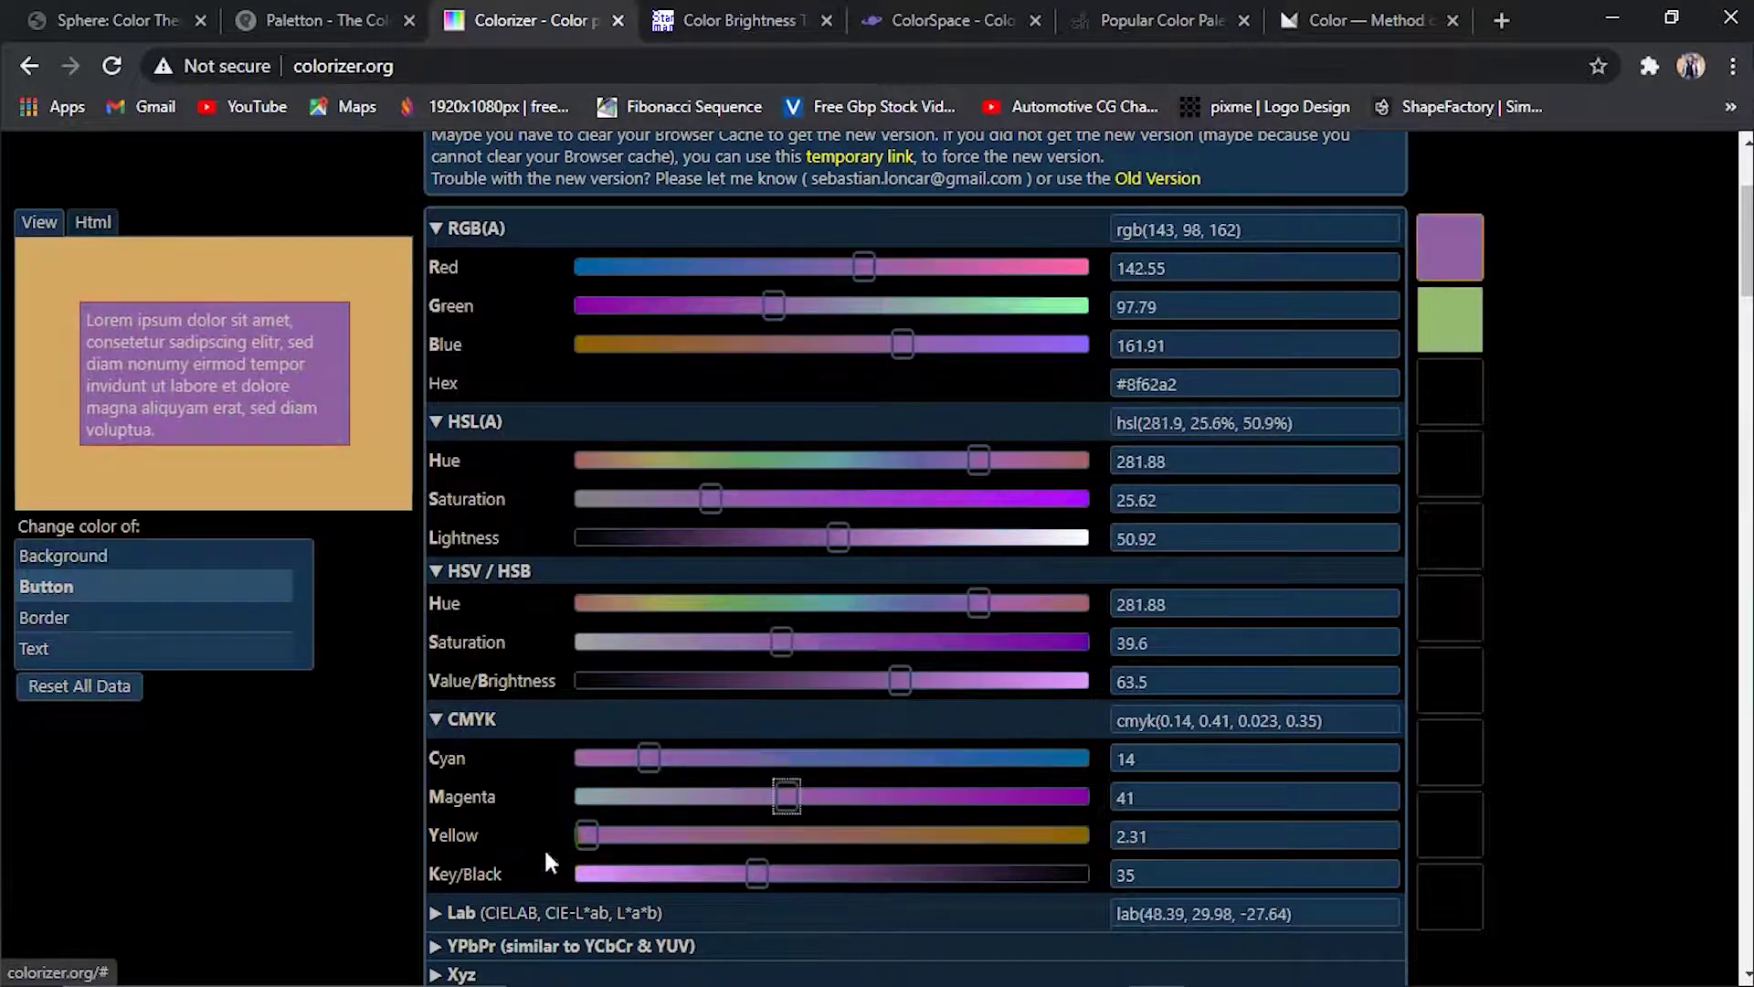
{"action": "mouse_move", "coordinate": [634, 835]}
{"action": "left_mouse_down"}
{"action": "mouse_move", "coordinate": [967, 830]}
{"action": "mouse_move", "coordinate": [738, 830]}
{"action": "mouse_move", "coordinate": [950, 875]}
{"action": "mouse_move", "coordinate": [700, 874]}
{"action": "left_mouse_up"}
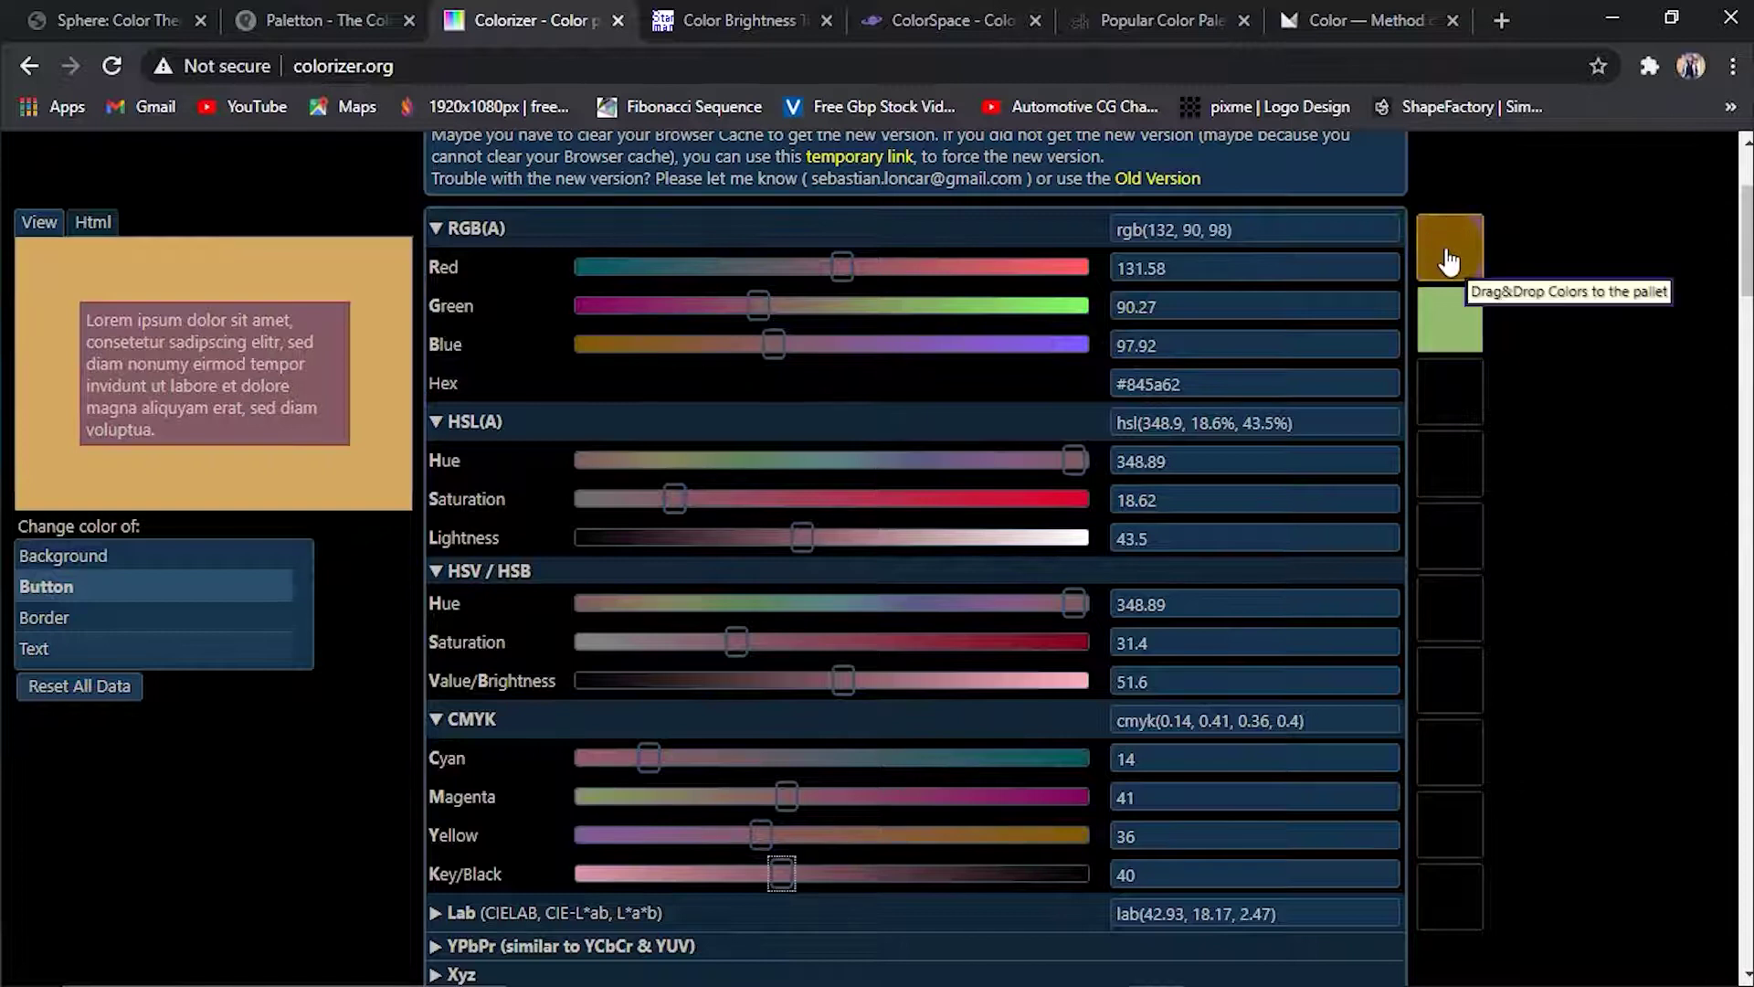
Recall the stored green swatch, then set RGB to 204, 117, 55 for orange #cc7537
{"action": "left_click", "coordinate": [1454, 346]}
{"action": "left_click_drag", "start_coordinate": [874, 266], "coordinate": [687, 345]}
{"action": "mouse_move", "coordinate": [953, 306]}
{"action": "left_mouse_down"}
{"action": "mouse_move", "coordinate": [813, 306]}
{"action": "mouse_move", "coordinate": [988, 267]}
{"action": "left_mouse_up"}
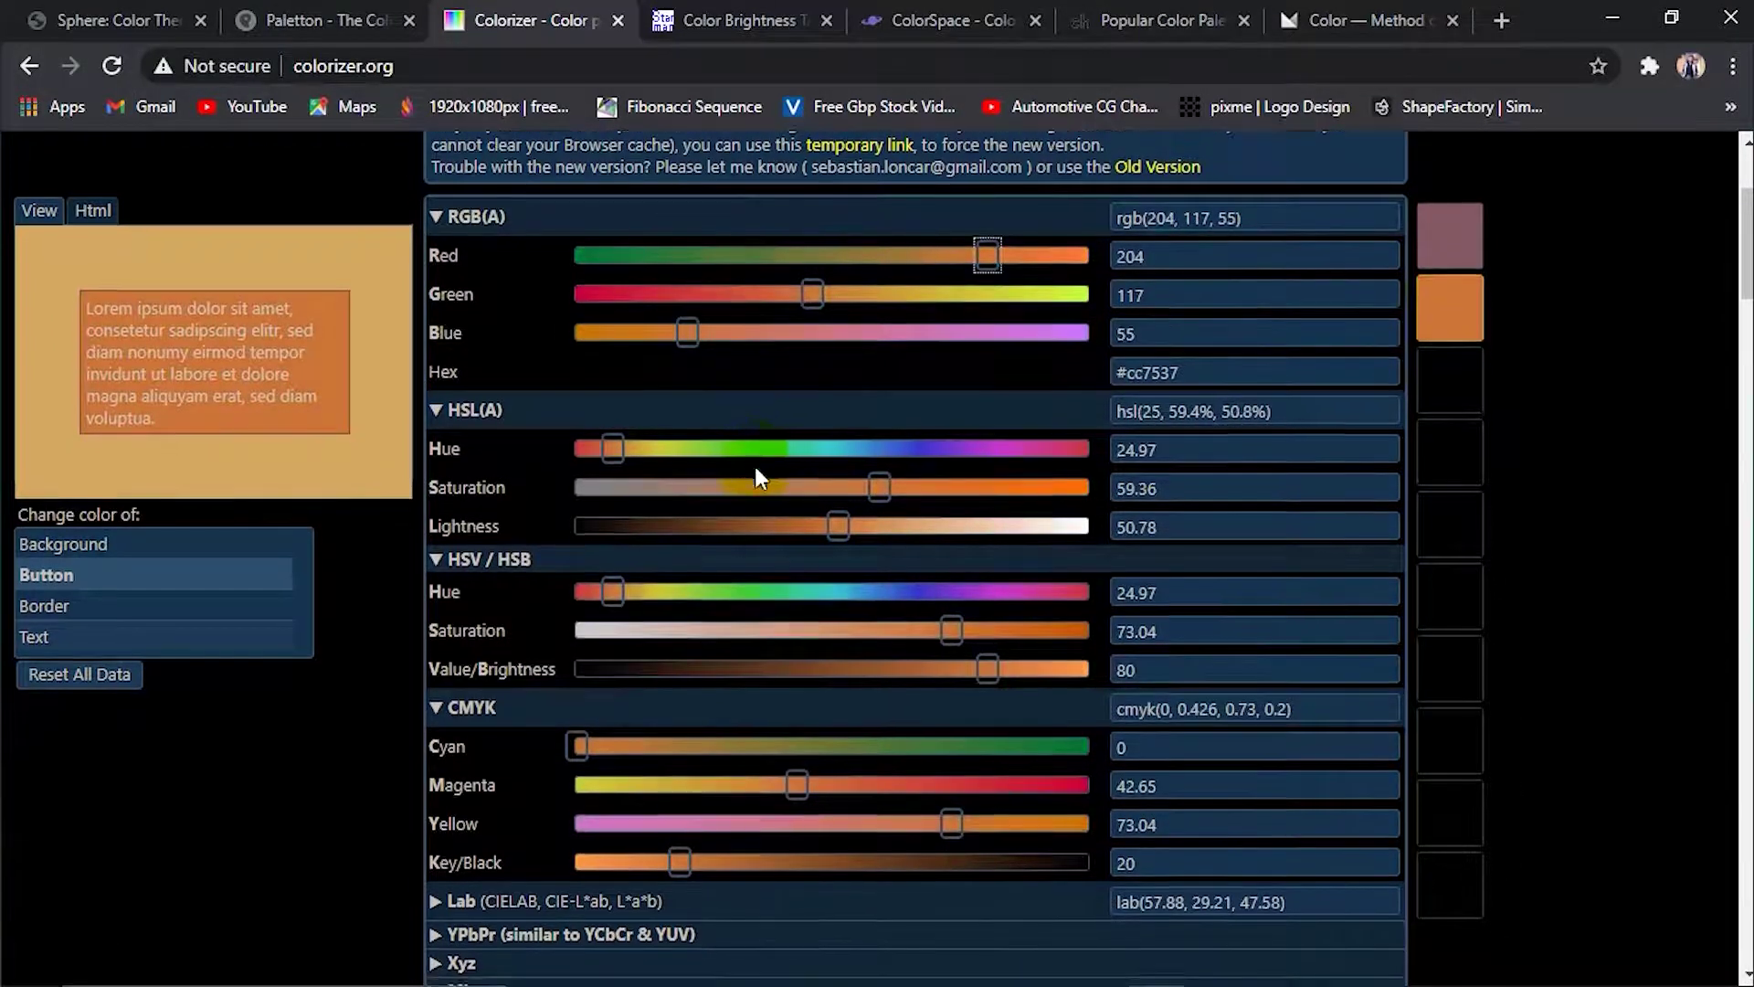
{"action": "scroll", "coordinate": [754, 466], "scroll_direction": "down", "scroll_amount": 6}
{"action": "scroll", "coordinate": [830, 576], "scroll_direction": "up", "scroll_amount": 8}
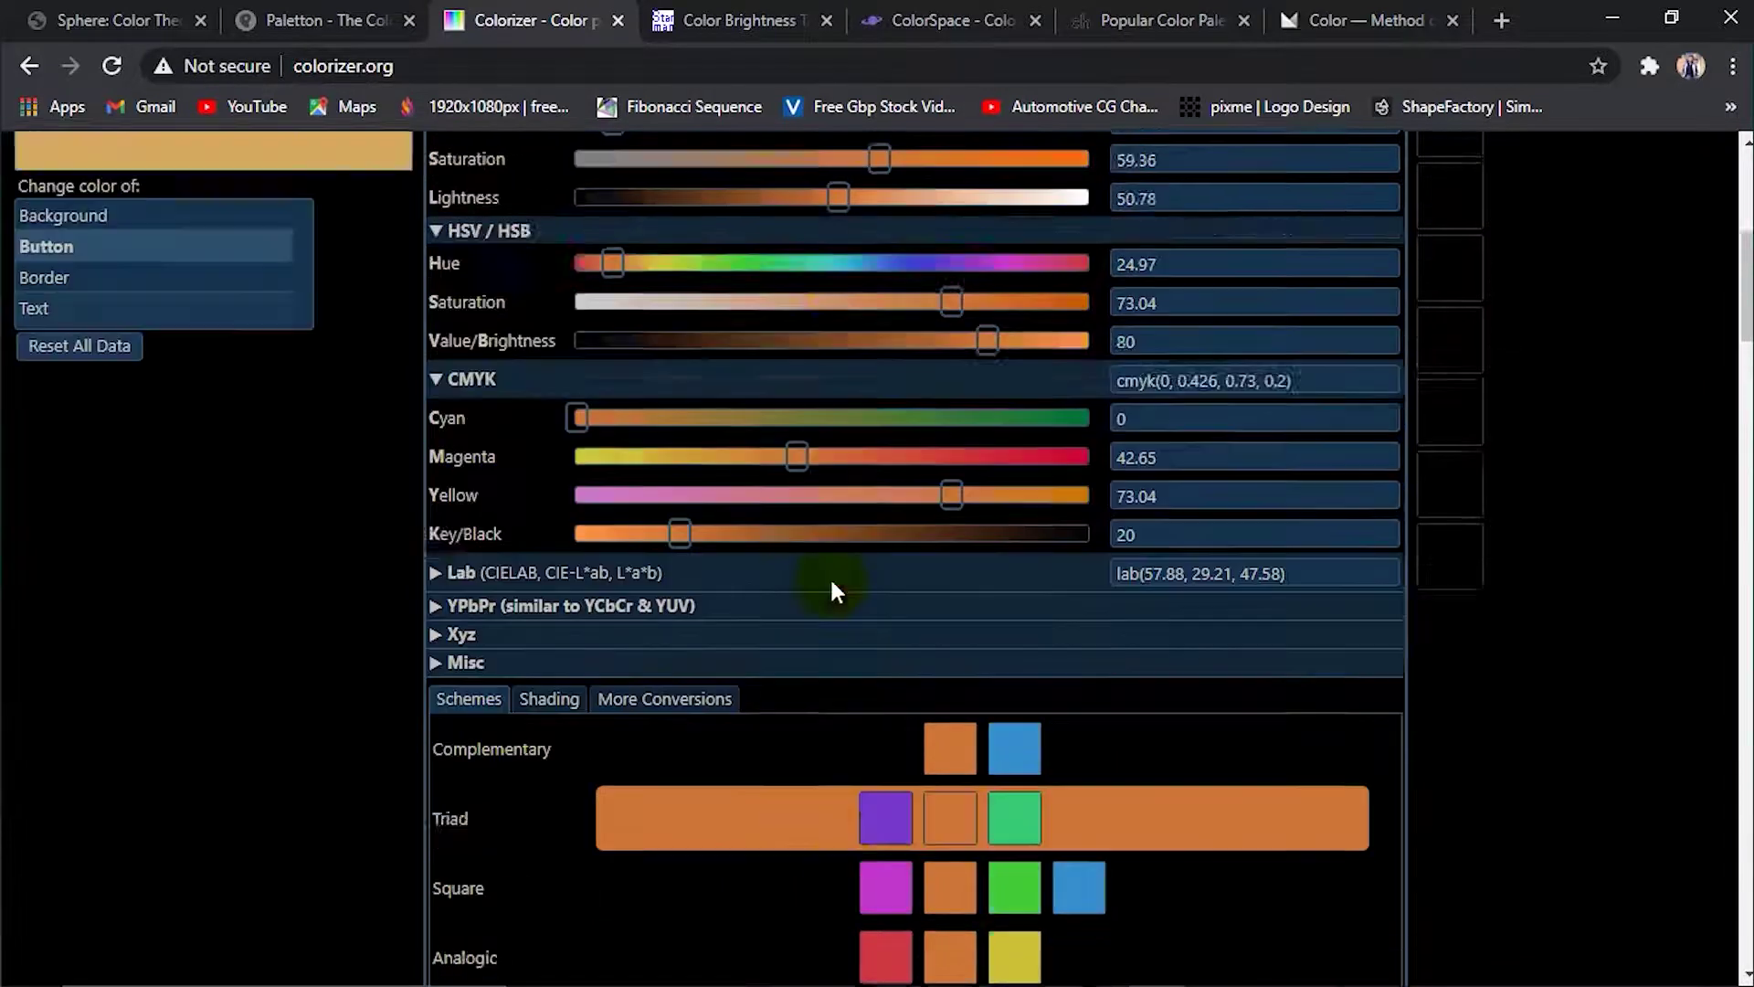
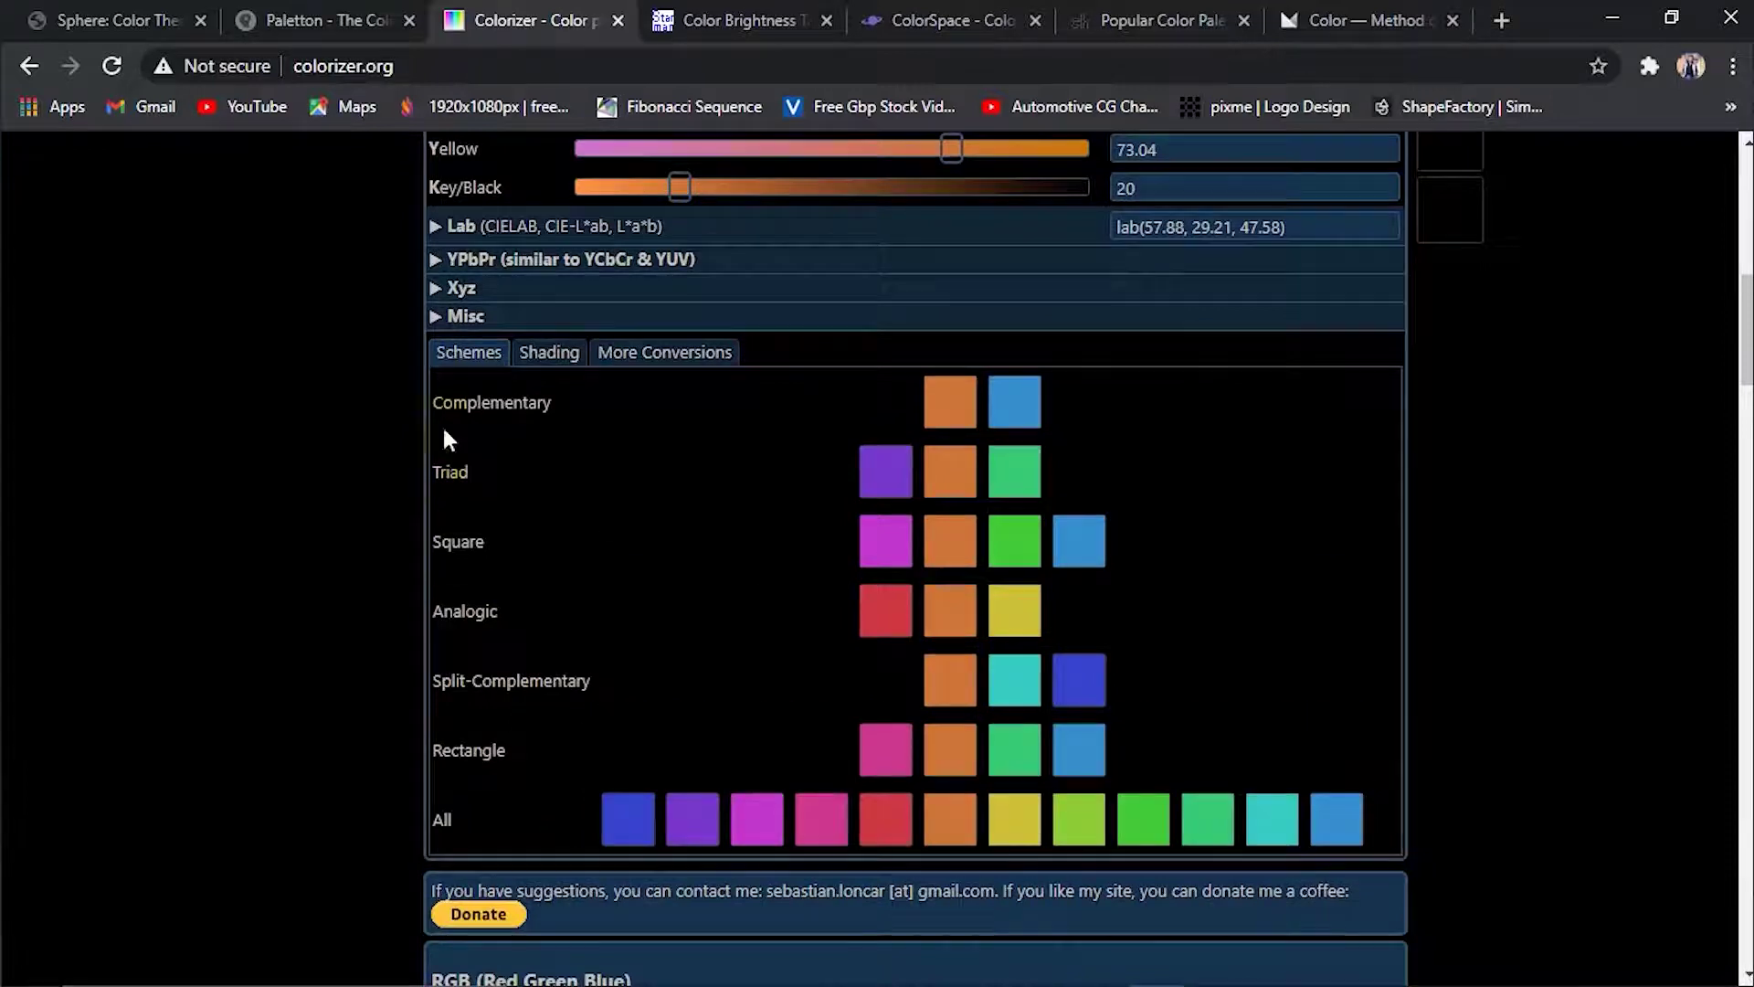
Drag the blue complementary colour of the orange toward the custom palette
{"action": "left_click", "coordinate": [1049, 409]}
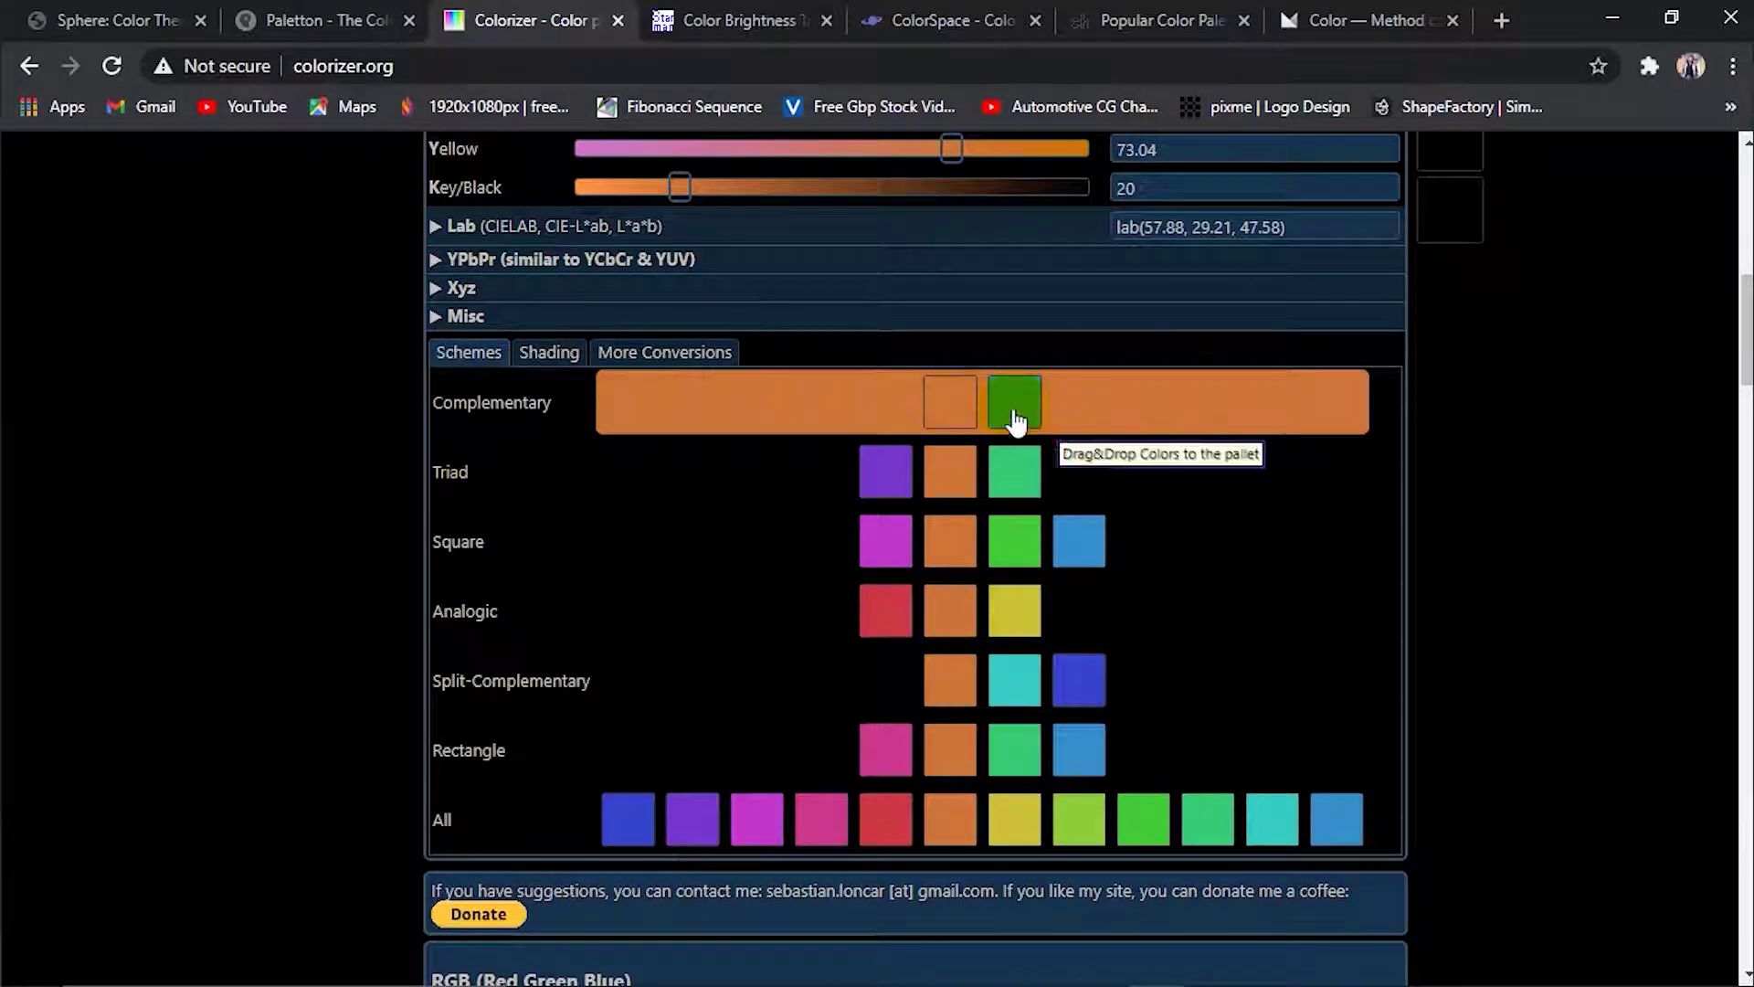
{"action": "left_click", "coordinate": [1045, 404]}
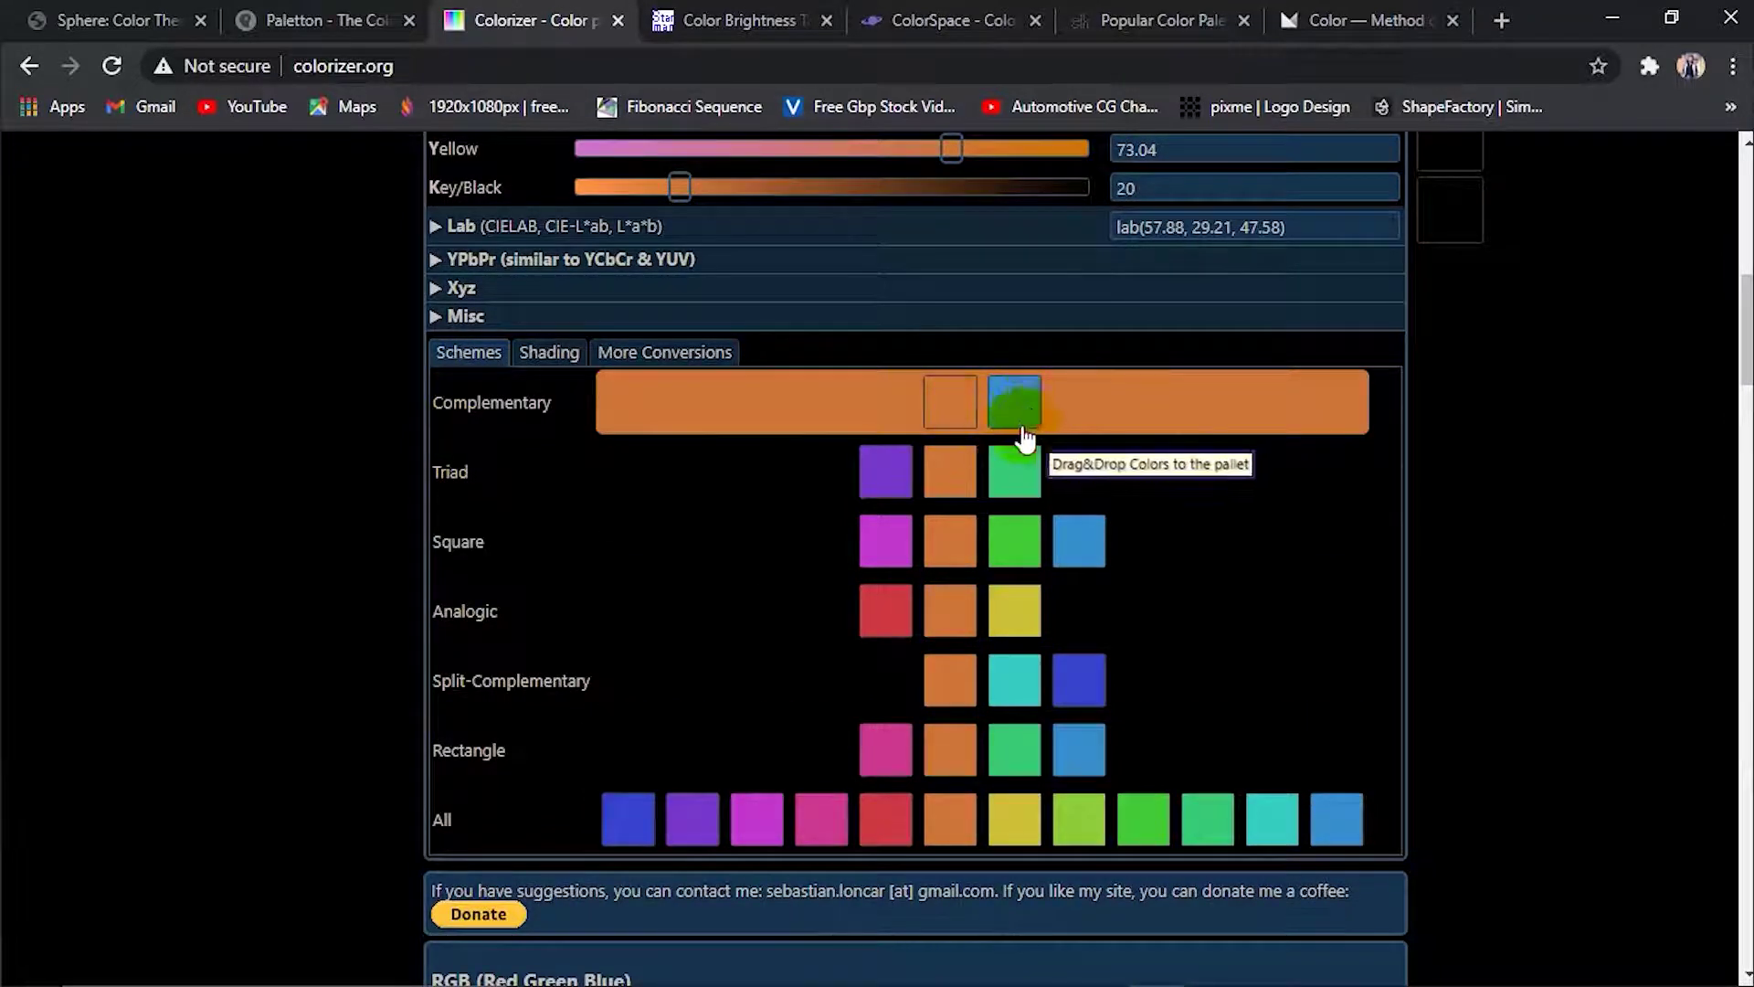
{"action": "mouse_move", "coordinate": [1016, 407]}
{"action": "left_mouse_down"}
{"action": "mouse_move", "coordinate": [1386, 347]}
{"action": "mouse_move", "coordinate": [1441, 227]}
{"action": "left_mouse_up"}
{"action": "scroll", "coordinate": [1440, 227], "scroll_direction": "up", "scroll_amount": 3}
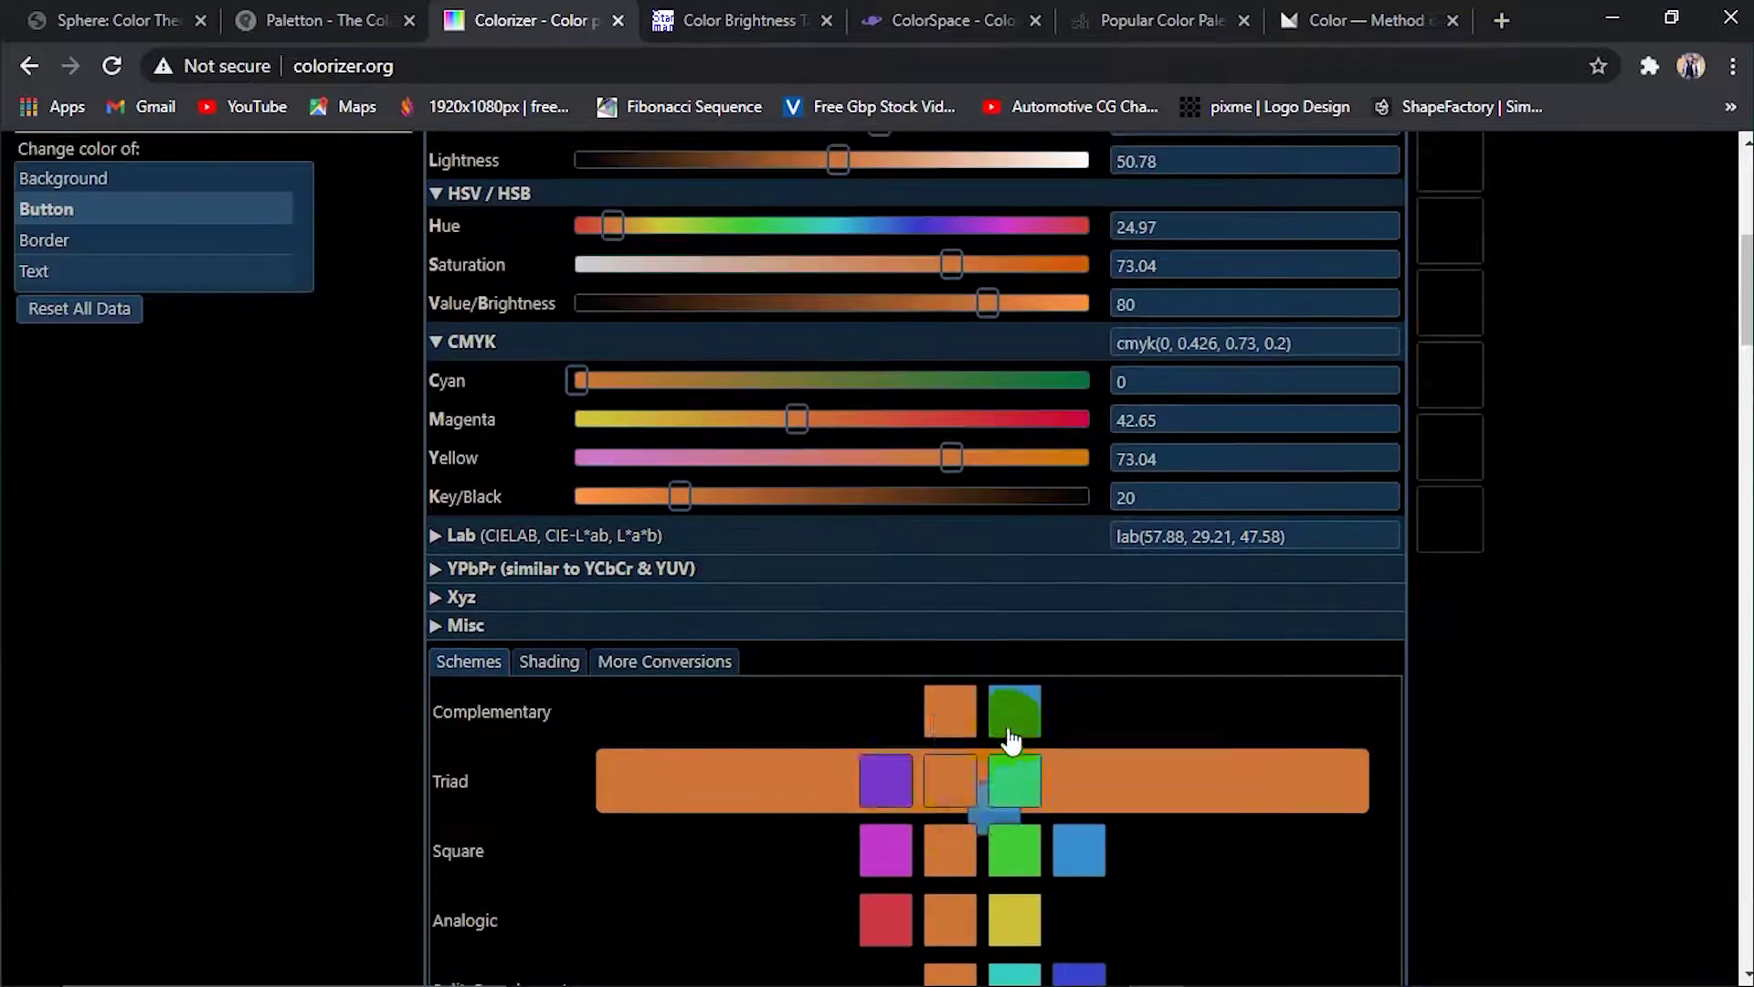
{"action": "left_click_drag", "start_coordinate": [1010, 721], "coordinate": [1445, 347]}
{"action": "scroll", "coordinate": [1446, 347], "scroll_direction": "up", "scroll_amount": 5}
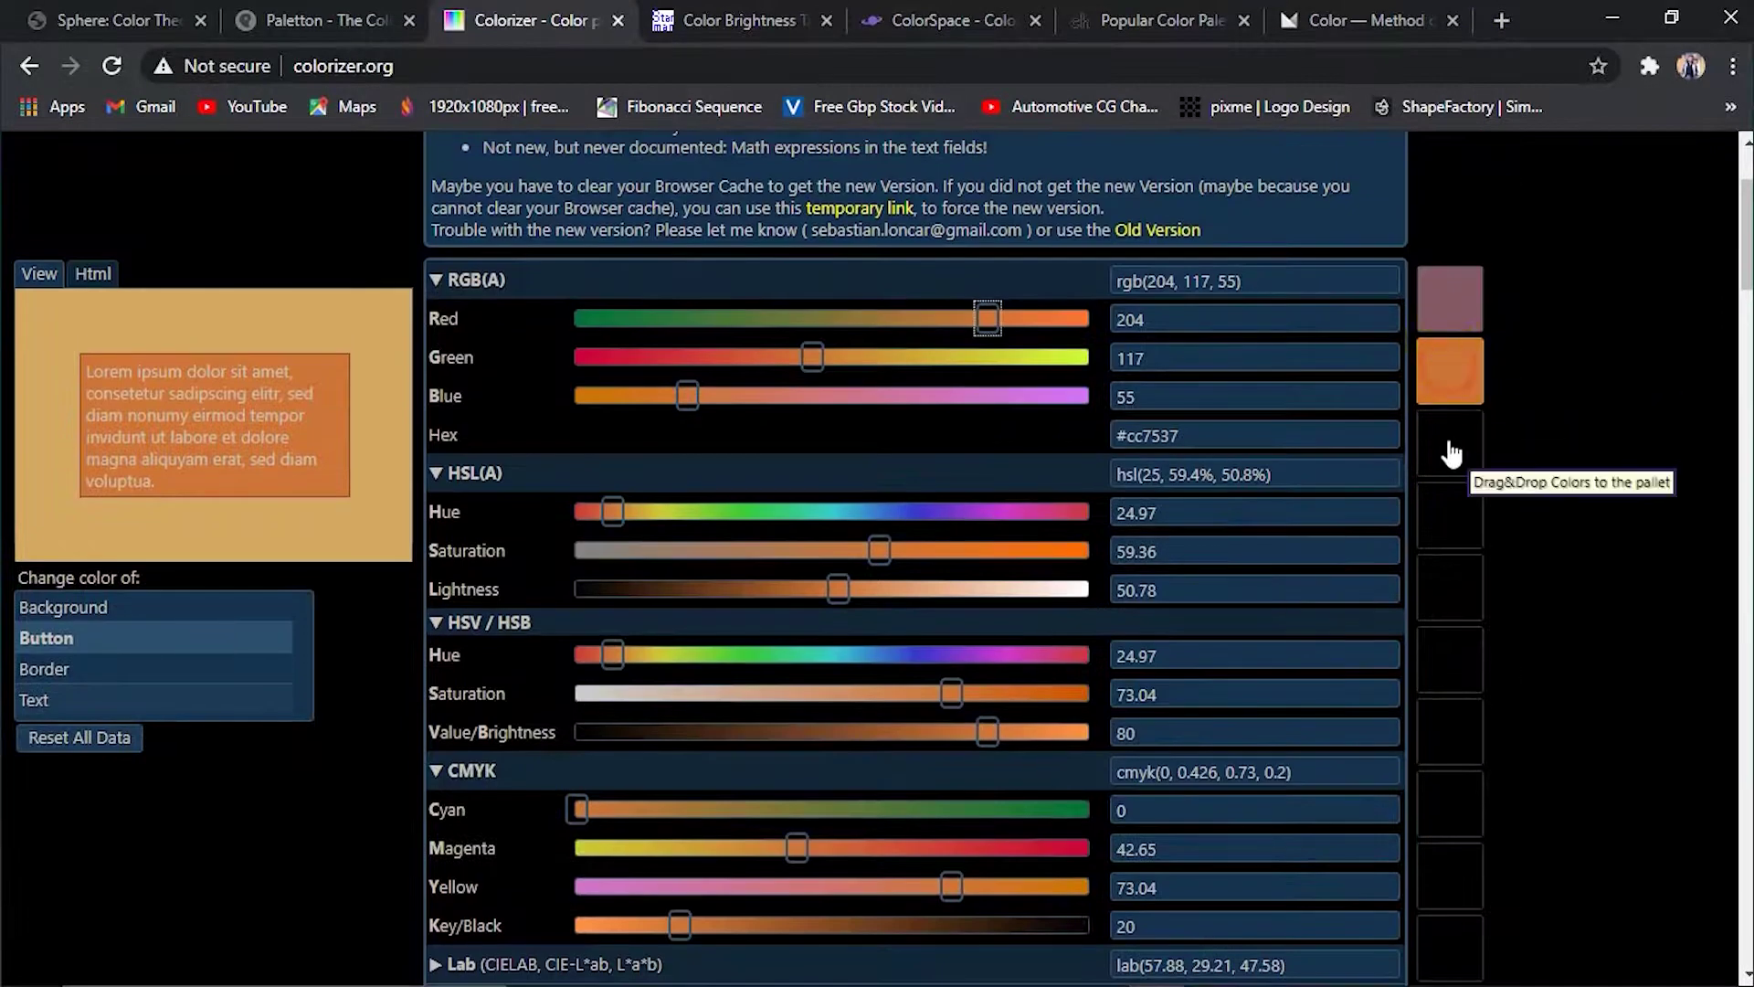
Copy the orange palette swatch into the third palette slot
{"action": "left_click", "coordinate": [1451, 442]}
{"action": "left_click", "coordinate": [1456, 391]}
{"action": "left_click_drag", "start_coordinate": [1457, 400], "coordinate": [1441, 442]}
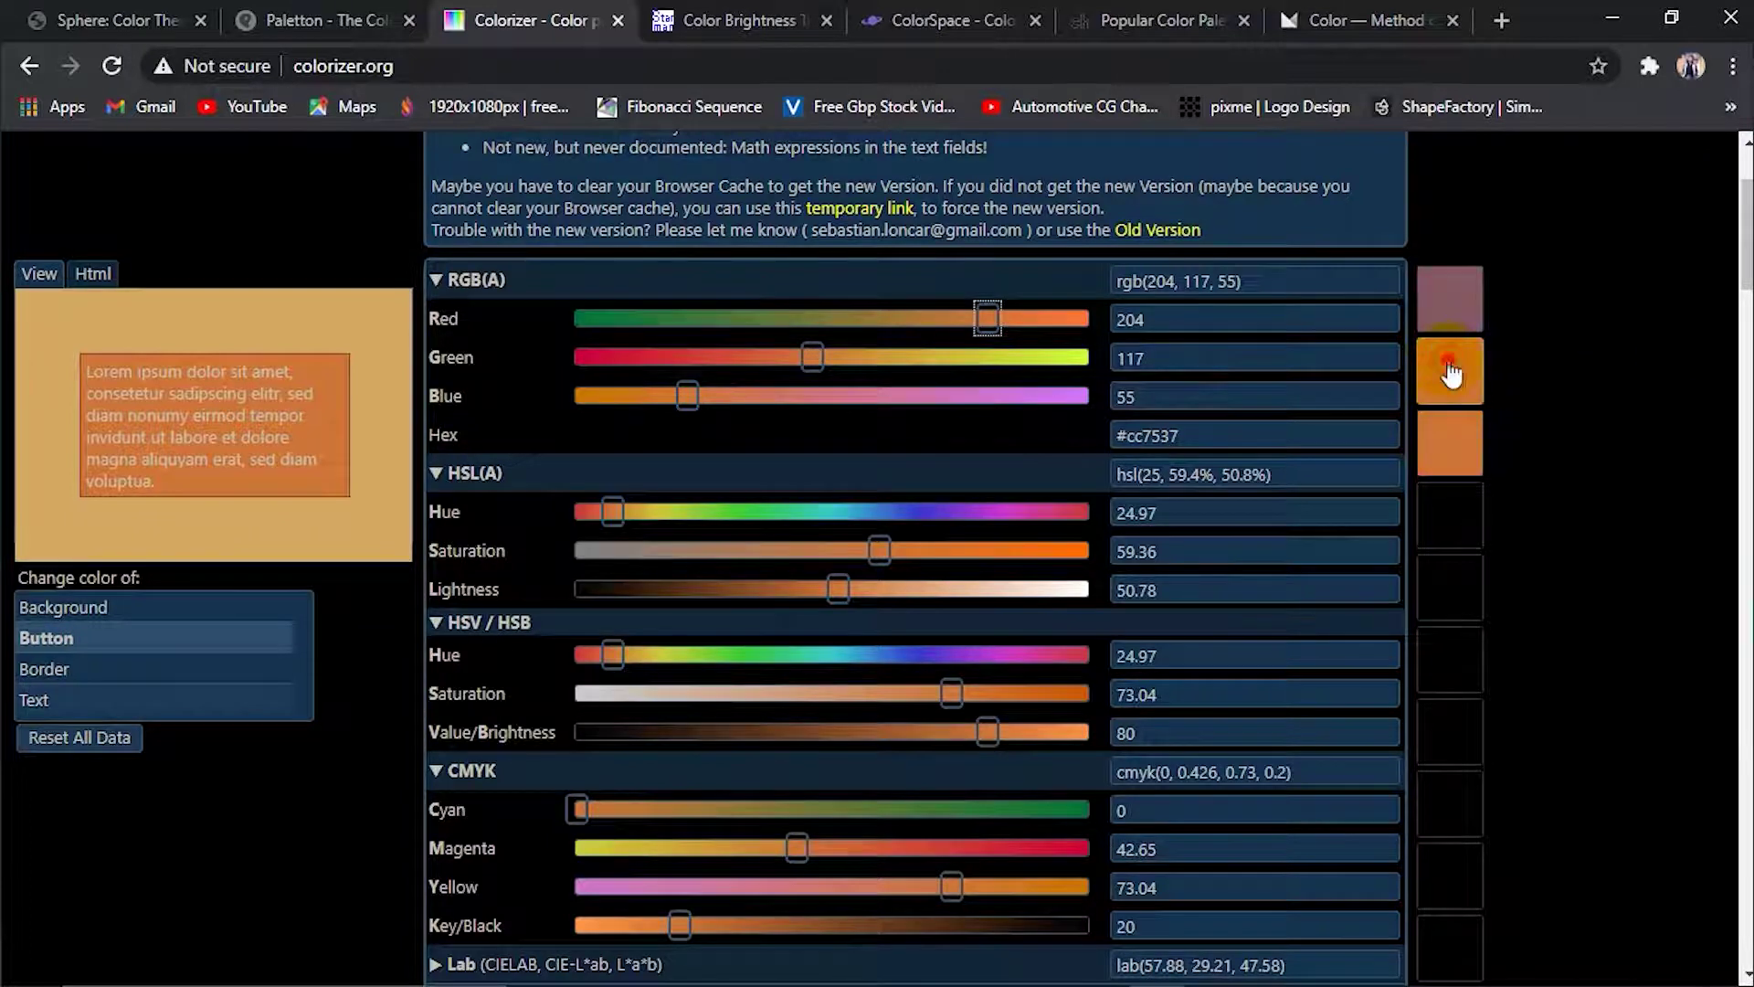
{"action": "left_click_drag", "start_coordinate": [1449, 372], "coordinate": [1448, 457]}
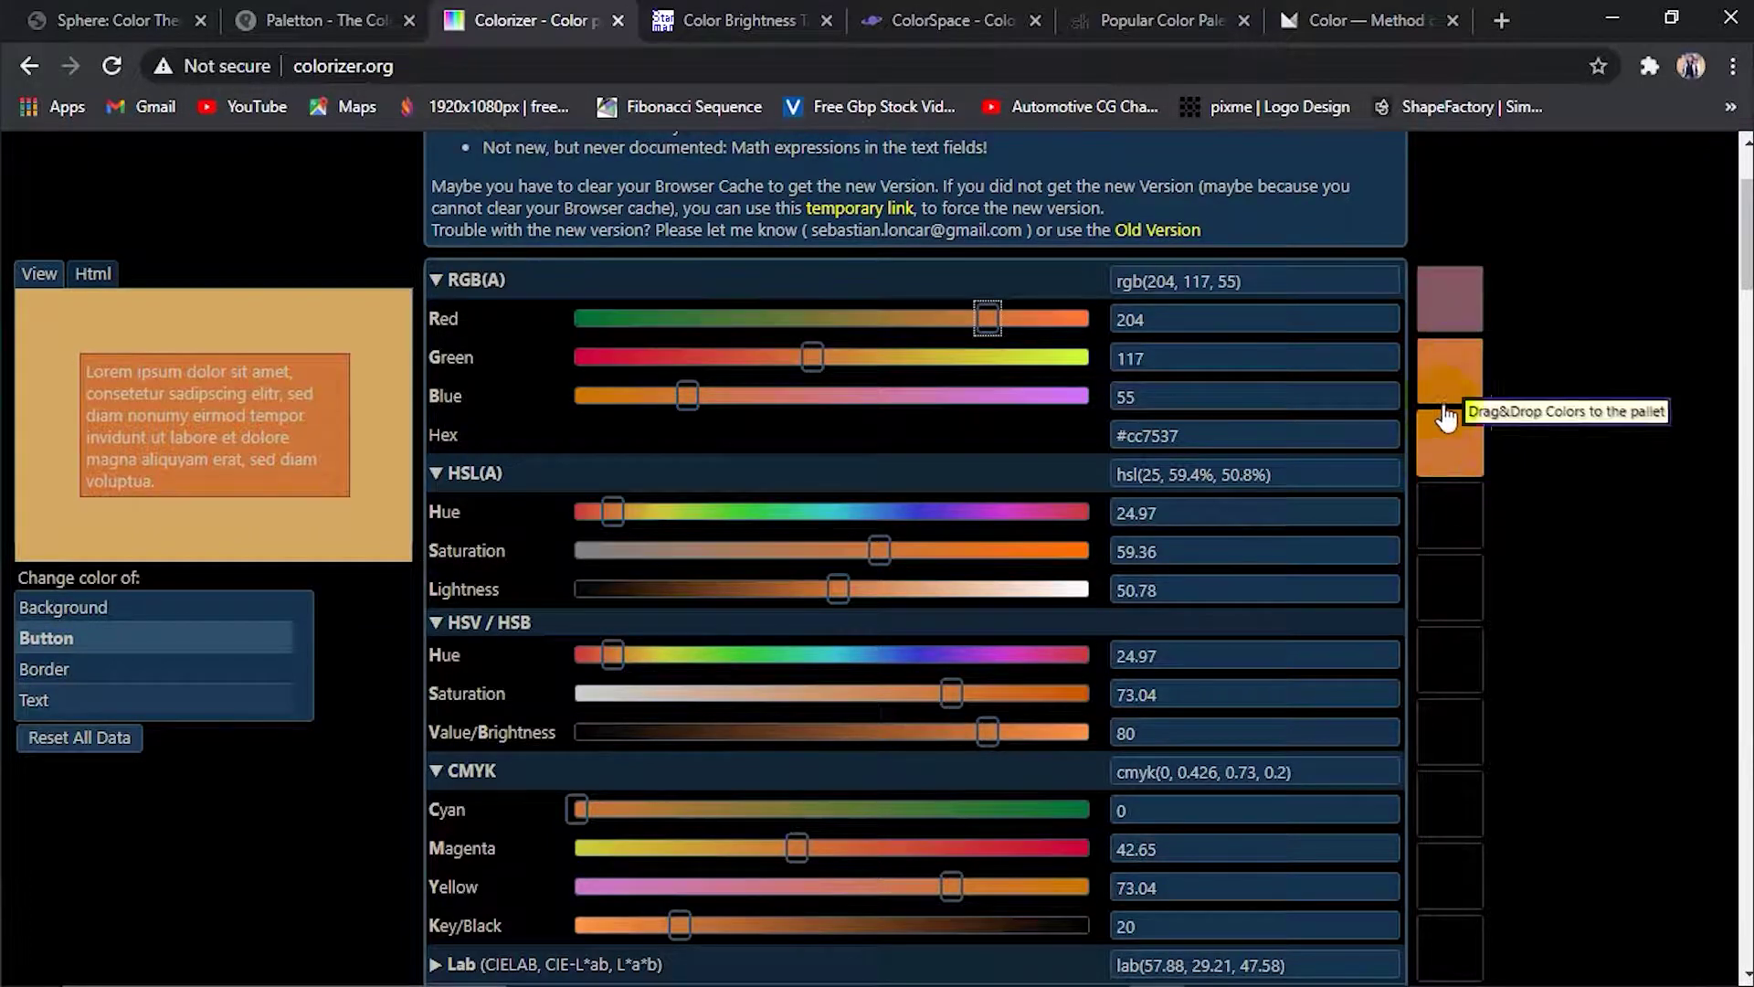
Drag the blue complementary into the palette again and make it the current colour
{"action": "scroll", "coordinate": [1430, 411], "scroll_direction": "down", "scroll_amount": 5}
{"action": "scroll", "coordinate": [1432, 416], "scroll_direction": "down", "scroll_amount": 1}
{"action": "left_click_drag", "start_coordinate": [1018, 539], "coordinate": [1477, 159]}
{"action": "scroll", "coordinate": [1452, 274], "scroll_direction": "up", "scroll_amount": 3}
{"action": "scroll", "coordinate": [1452, 292], "scroll_direction": "up", "scroll_amount": 2}
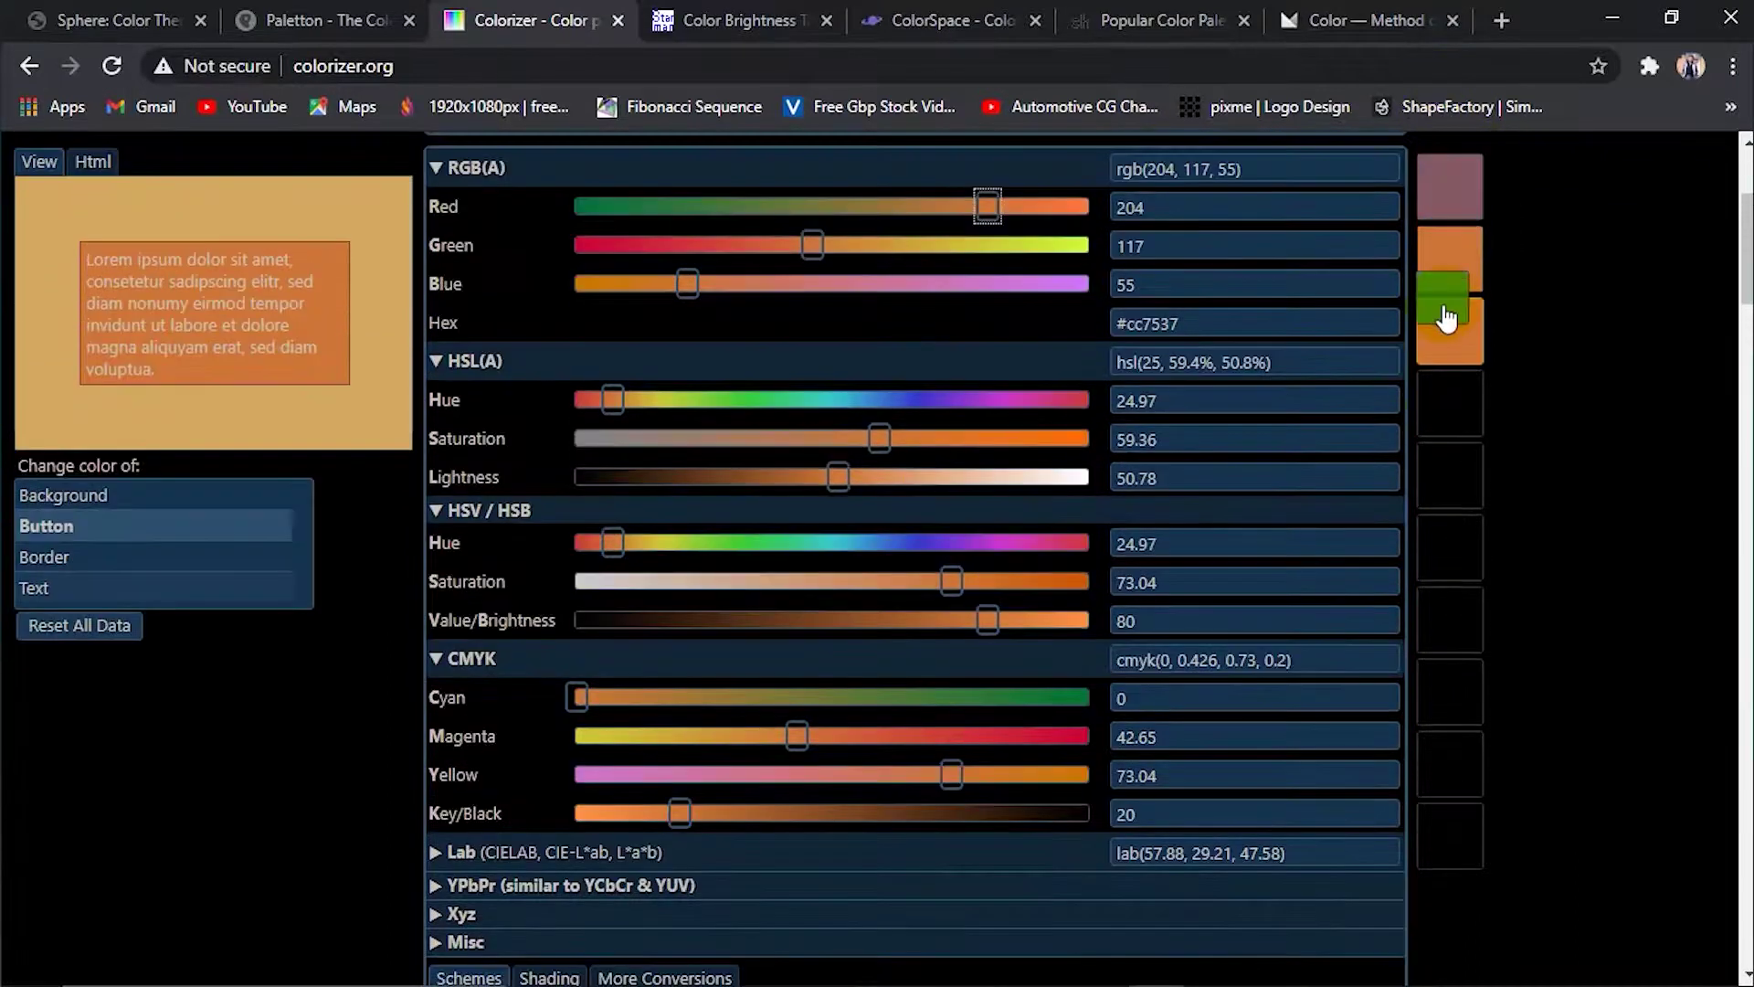
{"action": "left_click", "coordinate": [1459, 339]}
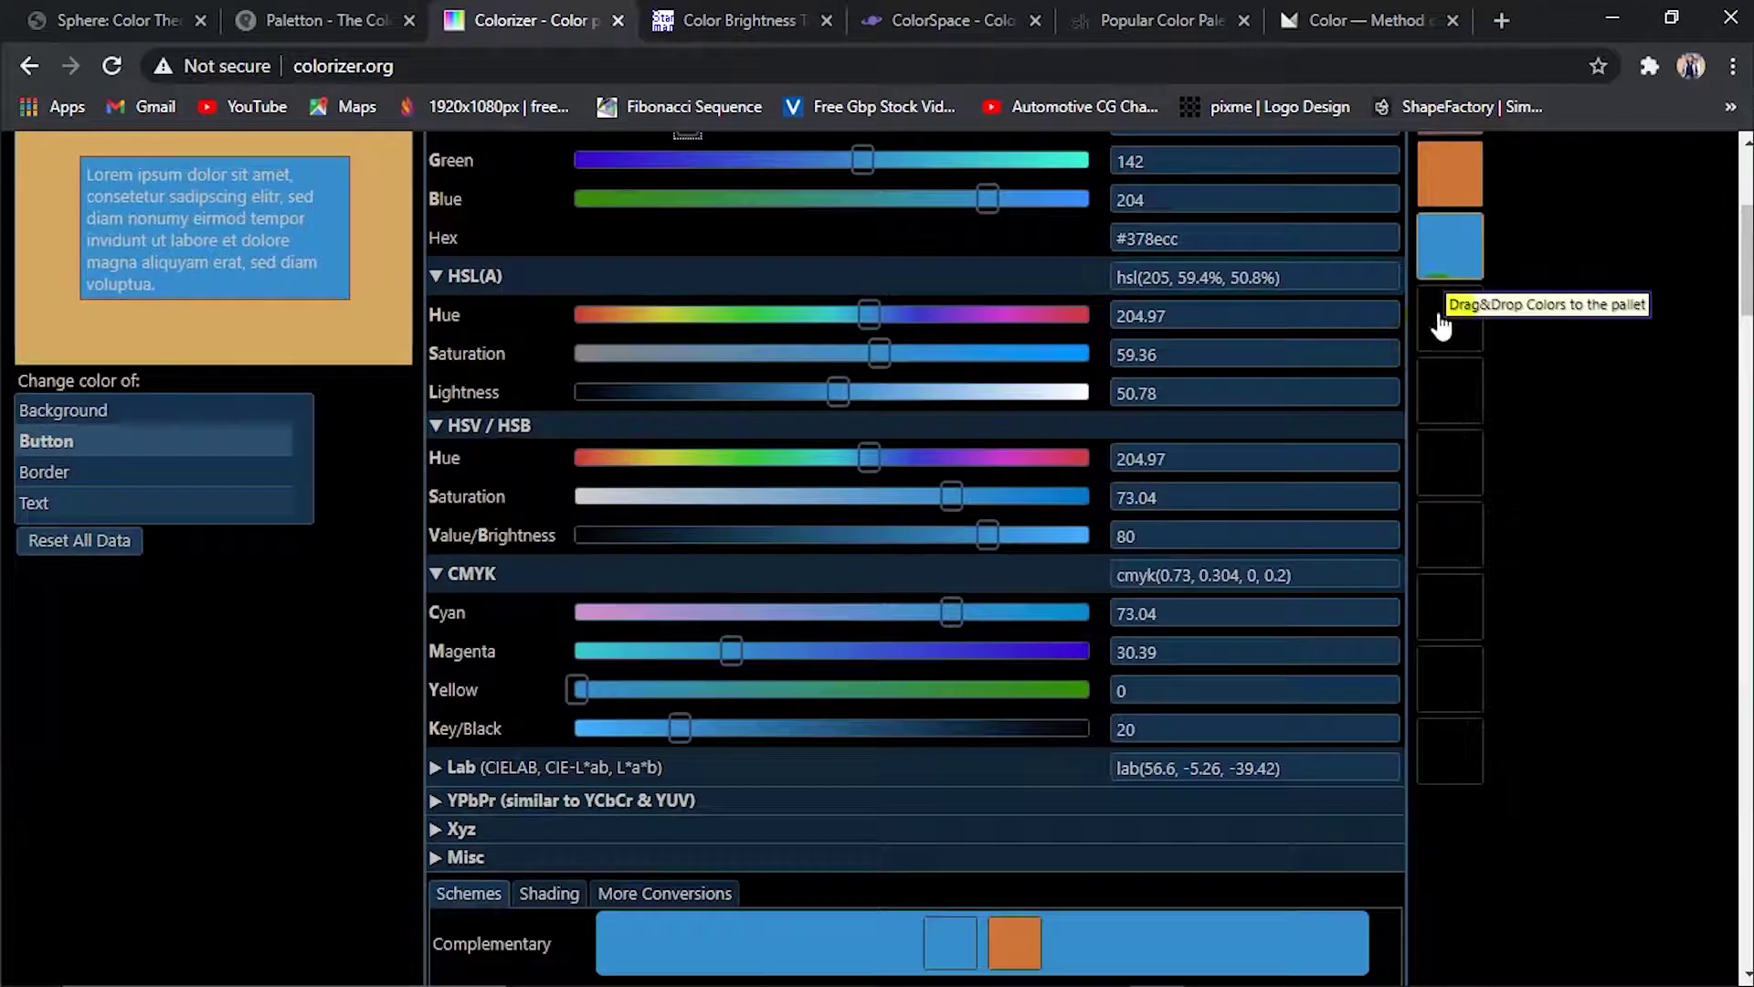
Load the blue #378ecc from the palette as the working colour and select its hex code
{"action": "left_click", "coordinate": [1456, 241]}
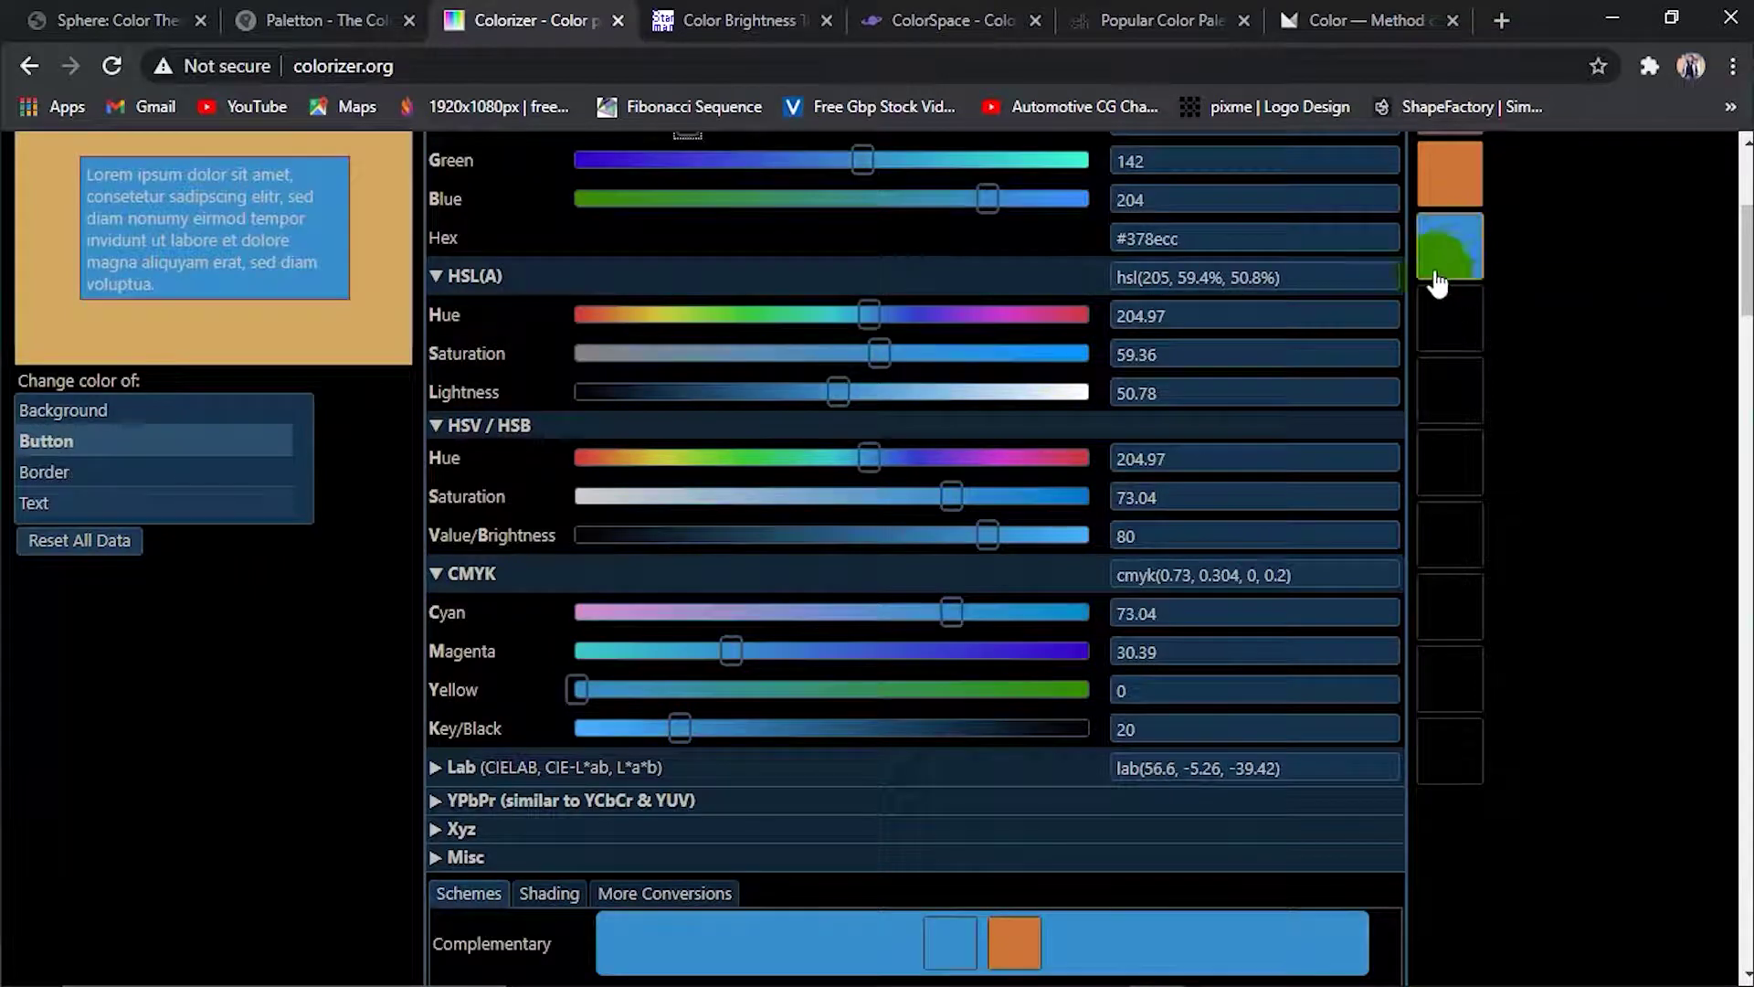
{"action": "scroll", "coordinate": [1132, 380], "scroll_direction": "up", "scroll_amount": 2}
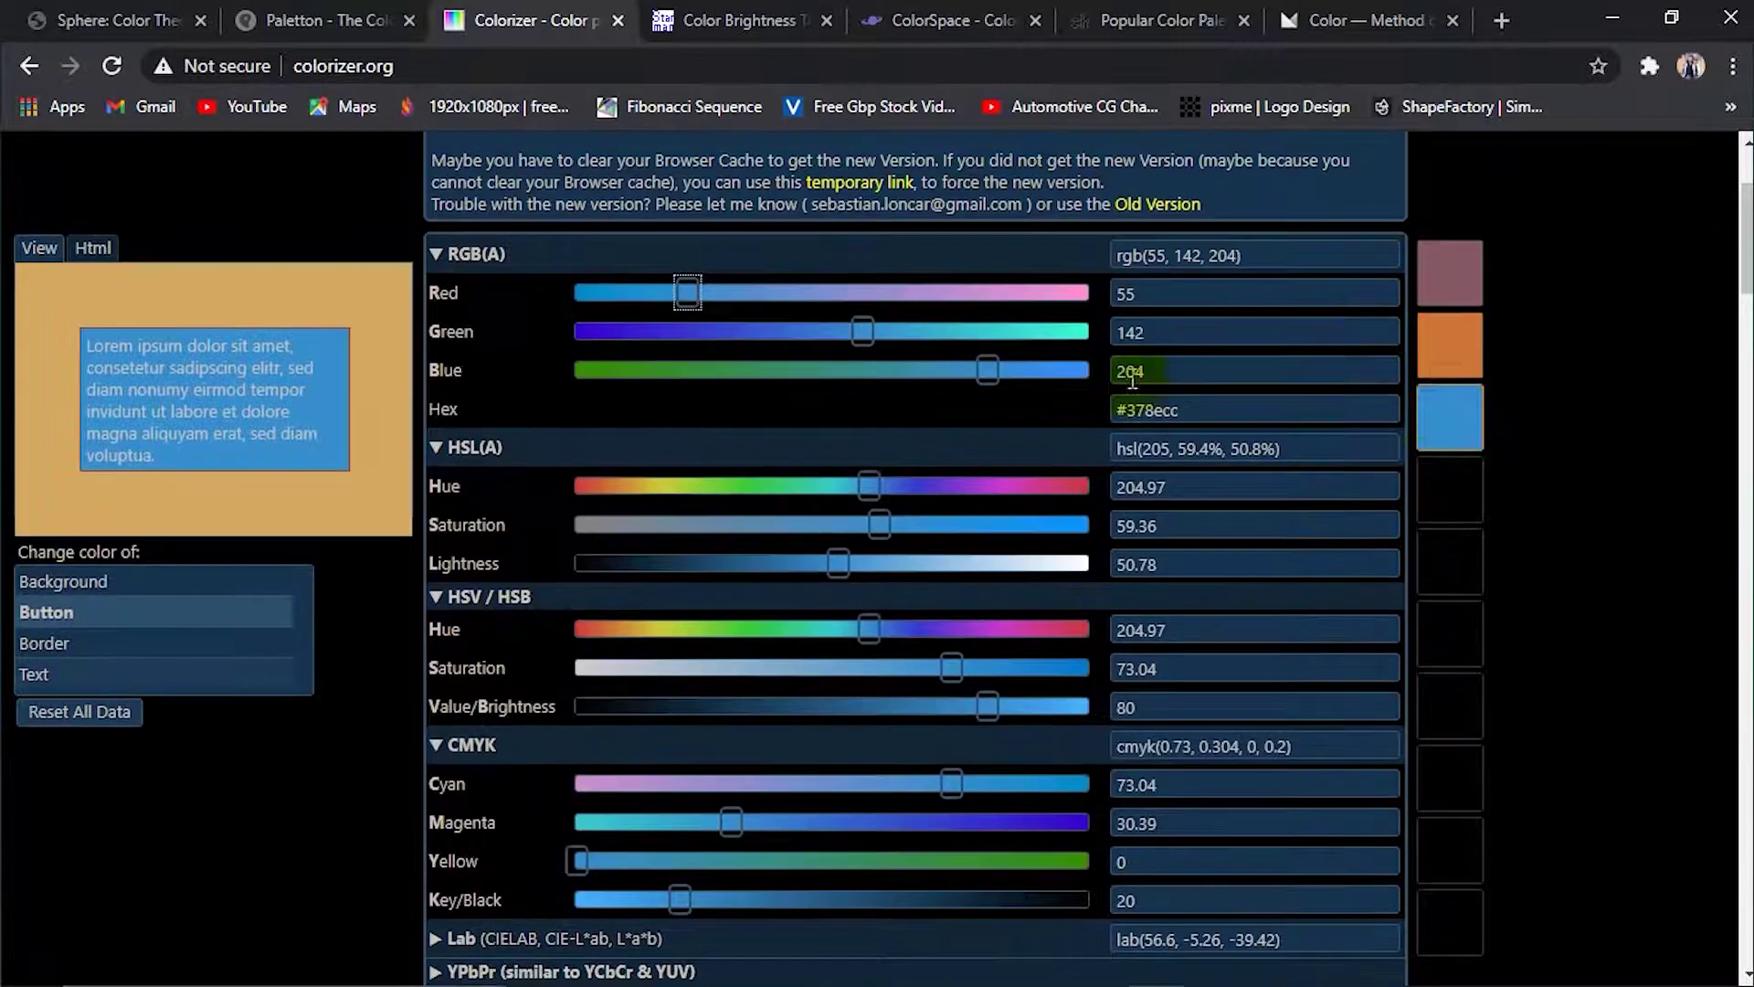
{"action": "double_click", "coordinate": [1192, 411]}
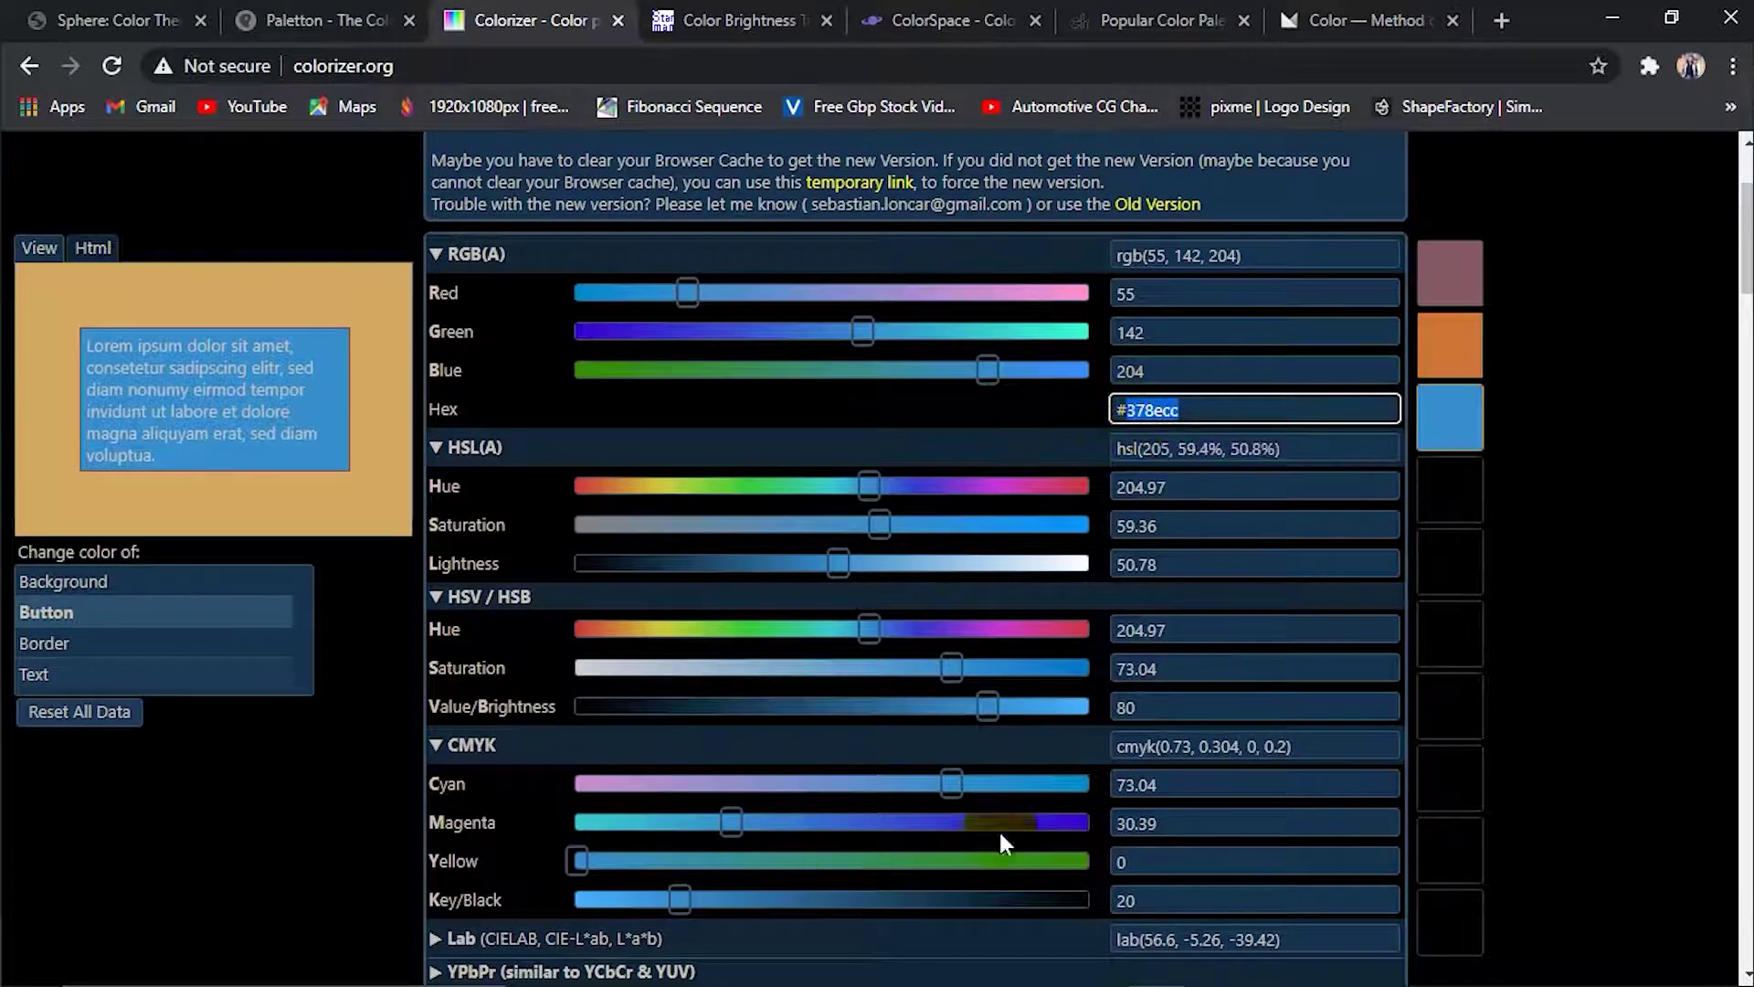
{"action": "scroll", "coordinate": [1444, 429], "scroll_direction": "down", "scroll_amount": 5}
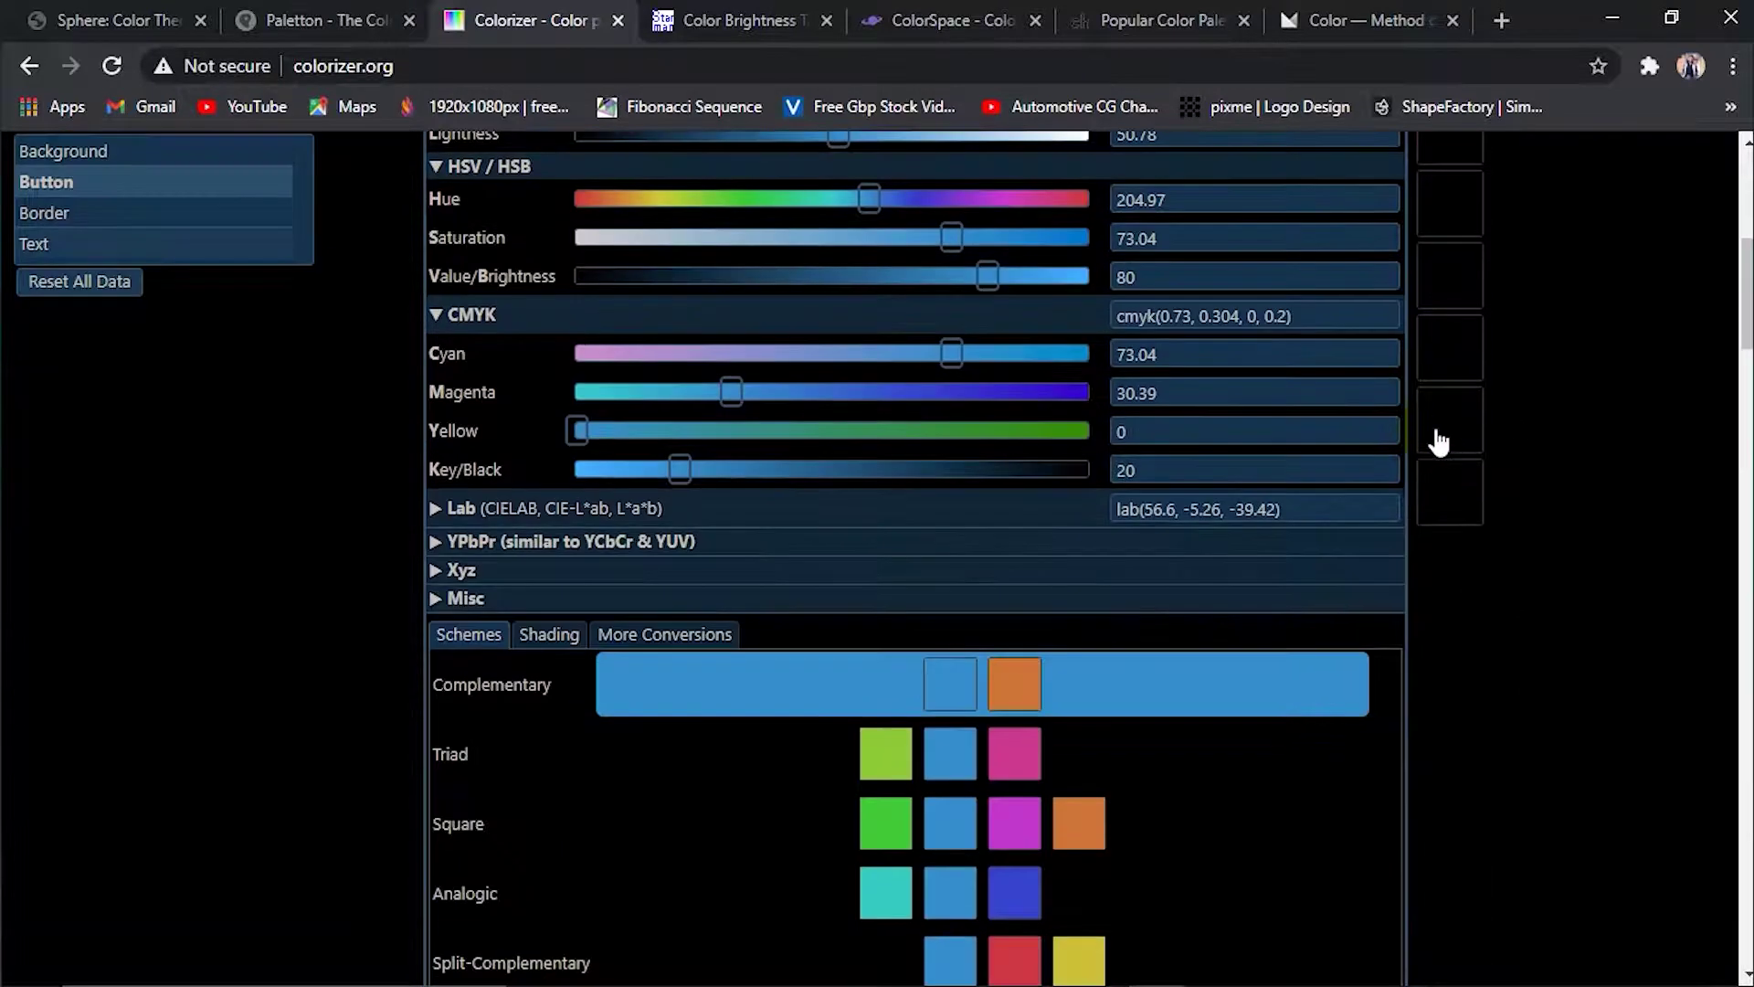
{"action": "scroll", "coordinate": [1437, 442], "scroll_direction": "down", "scroll_amount": 4}
Review the blue's Triad, Square and Split-Complementary schemes, then put the blue into the third palette slot
{"action": "left_click", "coordinate": [1023, 420]}
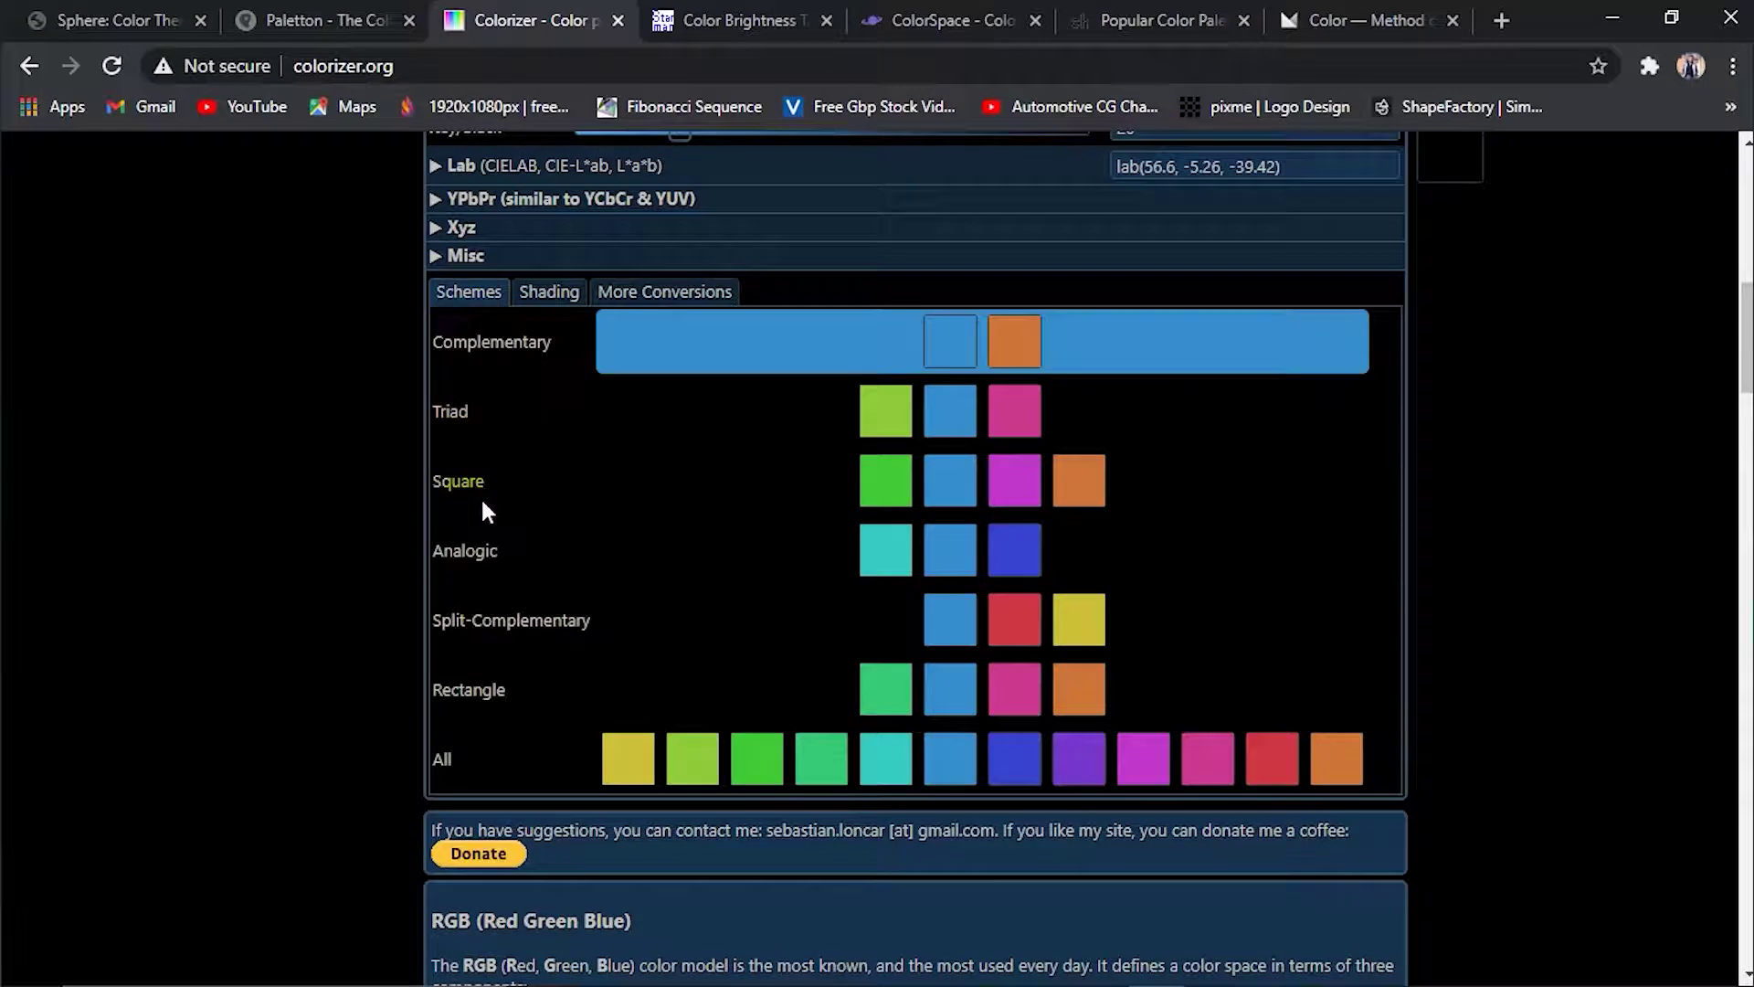
{"action": "left_click", "coordinate": [905, 485]}
{"action": "left_click", "coordinate": [972, 622]}
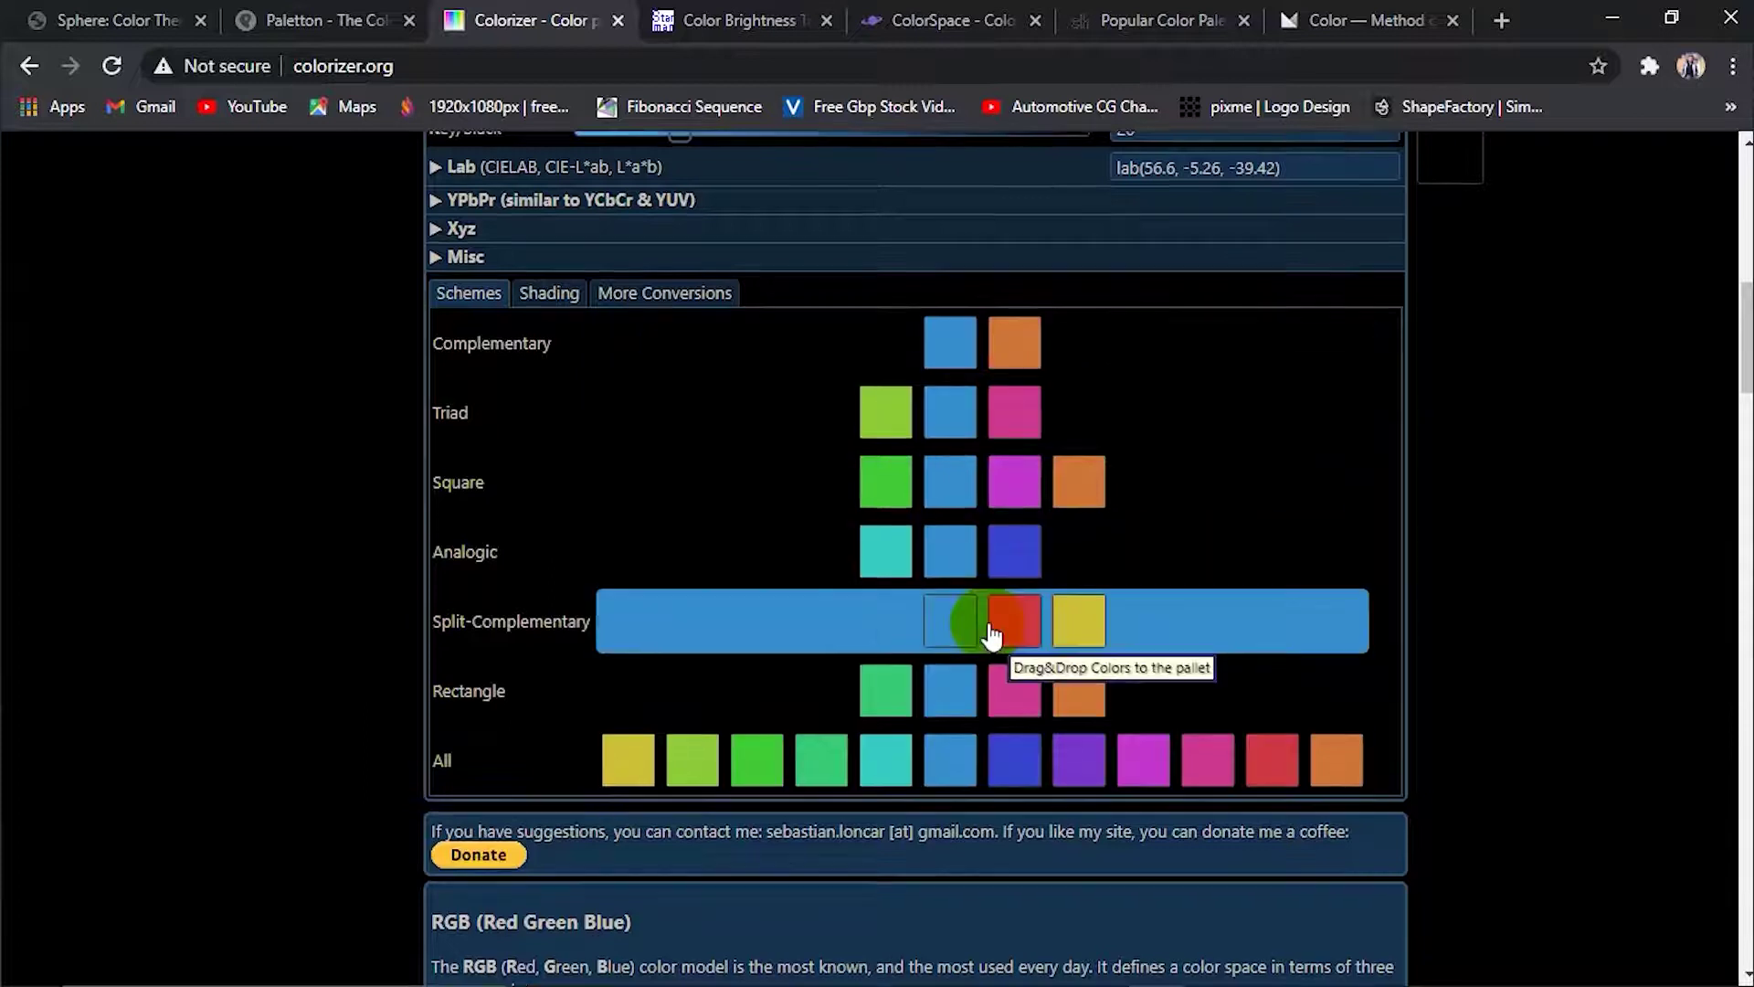
{"action": "scroll", "coordinate": [990, 627], "scroll_direction": "up", "scroll_amount": 8}
{"action": "left_click", "coordinate": [1375, 427]}
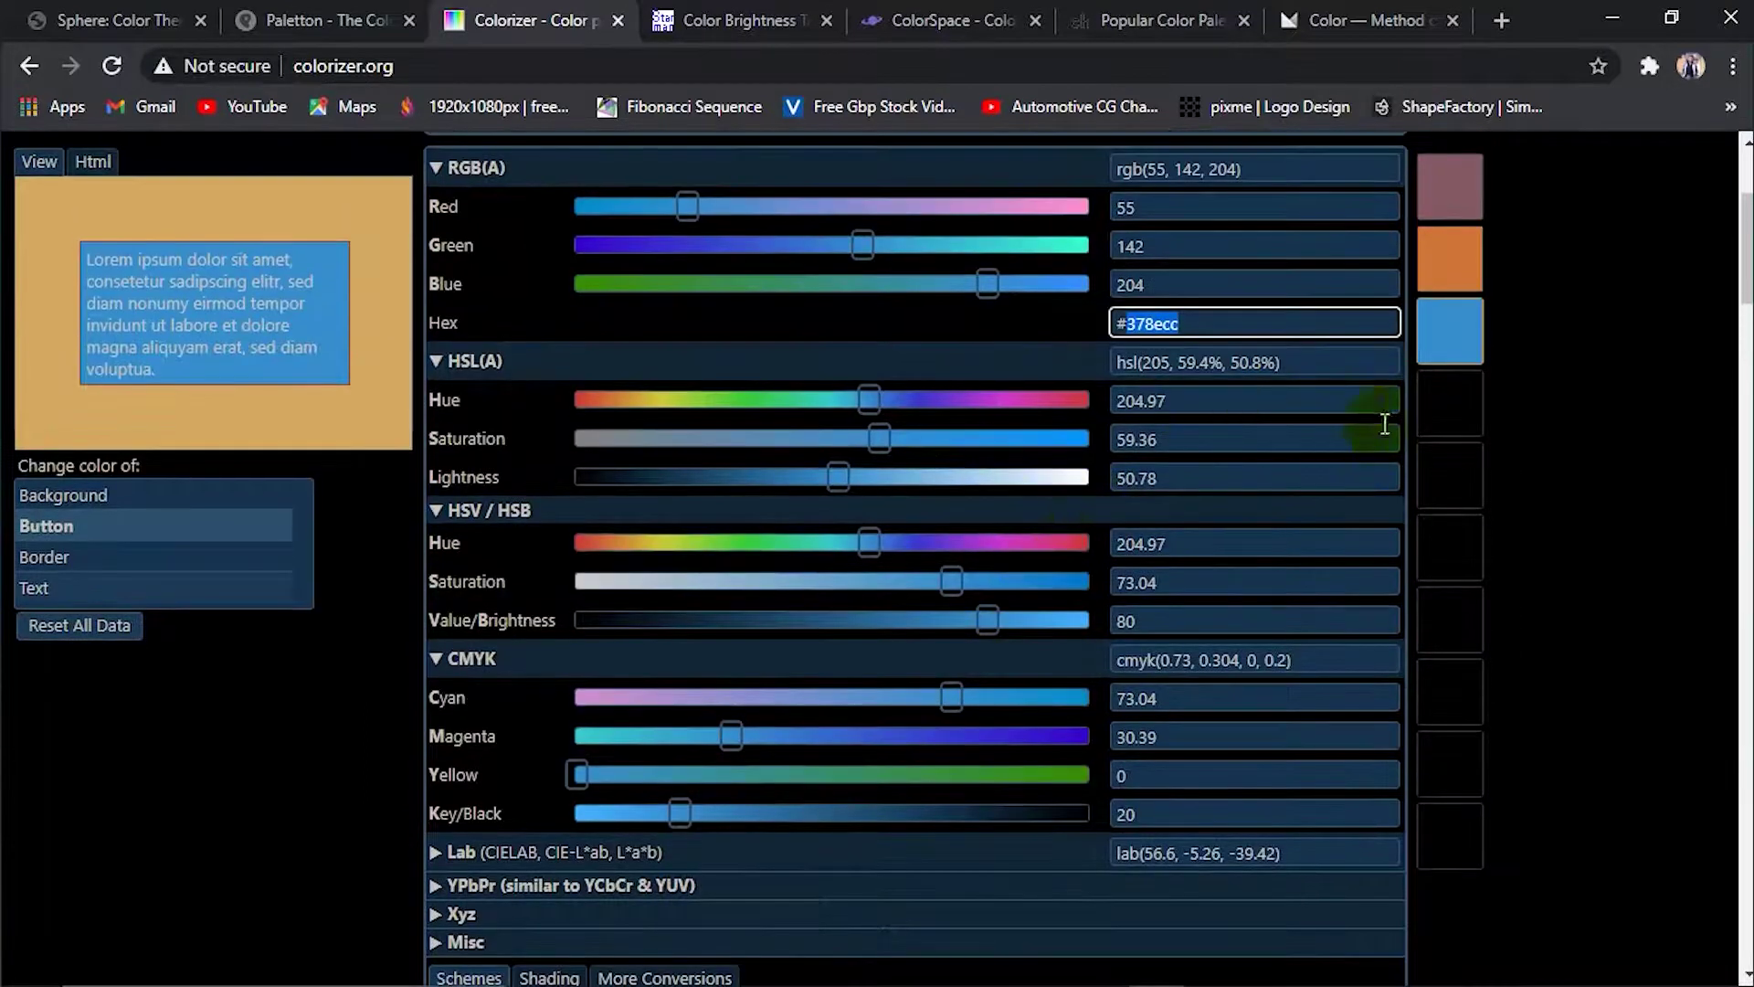
{"action": "left_click", "coordinate": [1458, 325]}
Show the grid of darker, lighter and greyer shades of #378ecc
{"action": "scroll", "coordinate": [1423, 370], "scroll_direction": "down", "scroll_amount": 5}
{"action": "scroll", "coordinate": [1067, 373], "scroll_direction": "down", "scroll_amount": 3}
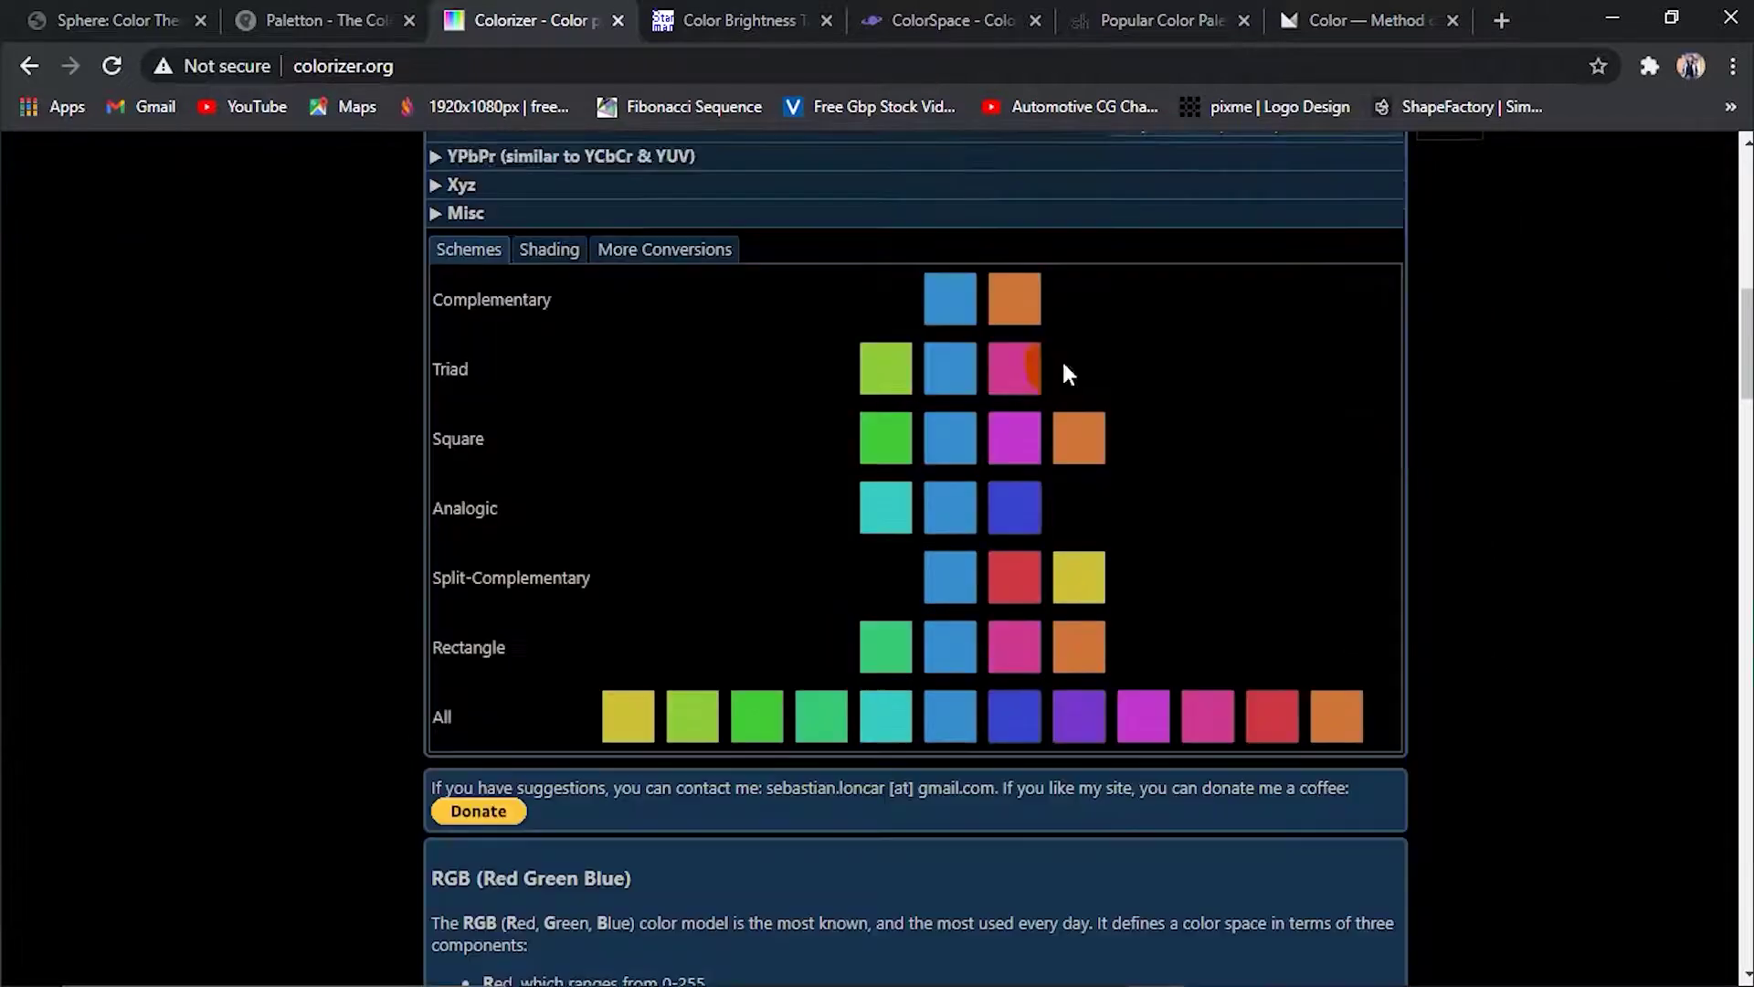
{"action": "scroll", "coordinate": [1064, 370], "scroll_direction": "down", "scroll_amount": 1}
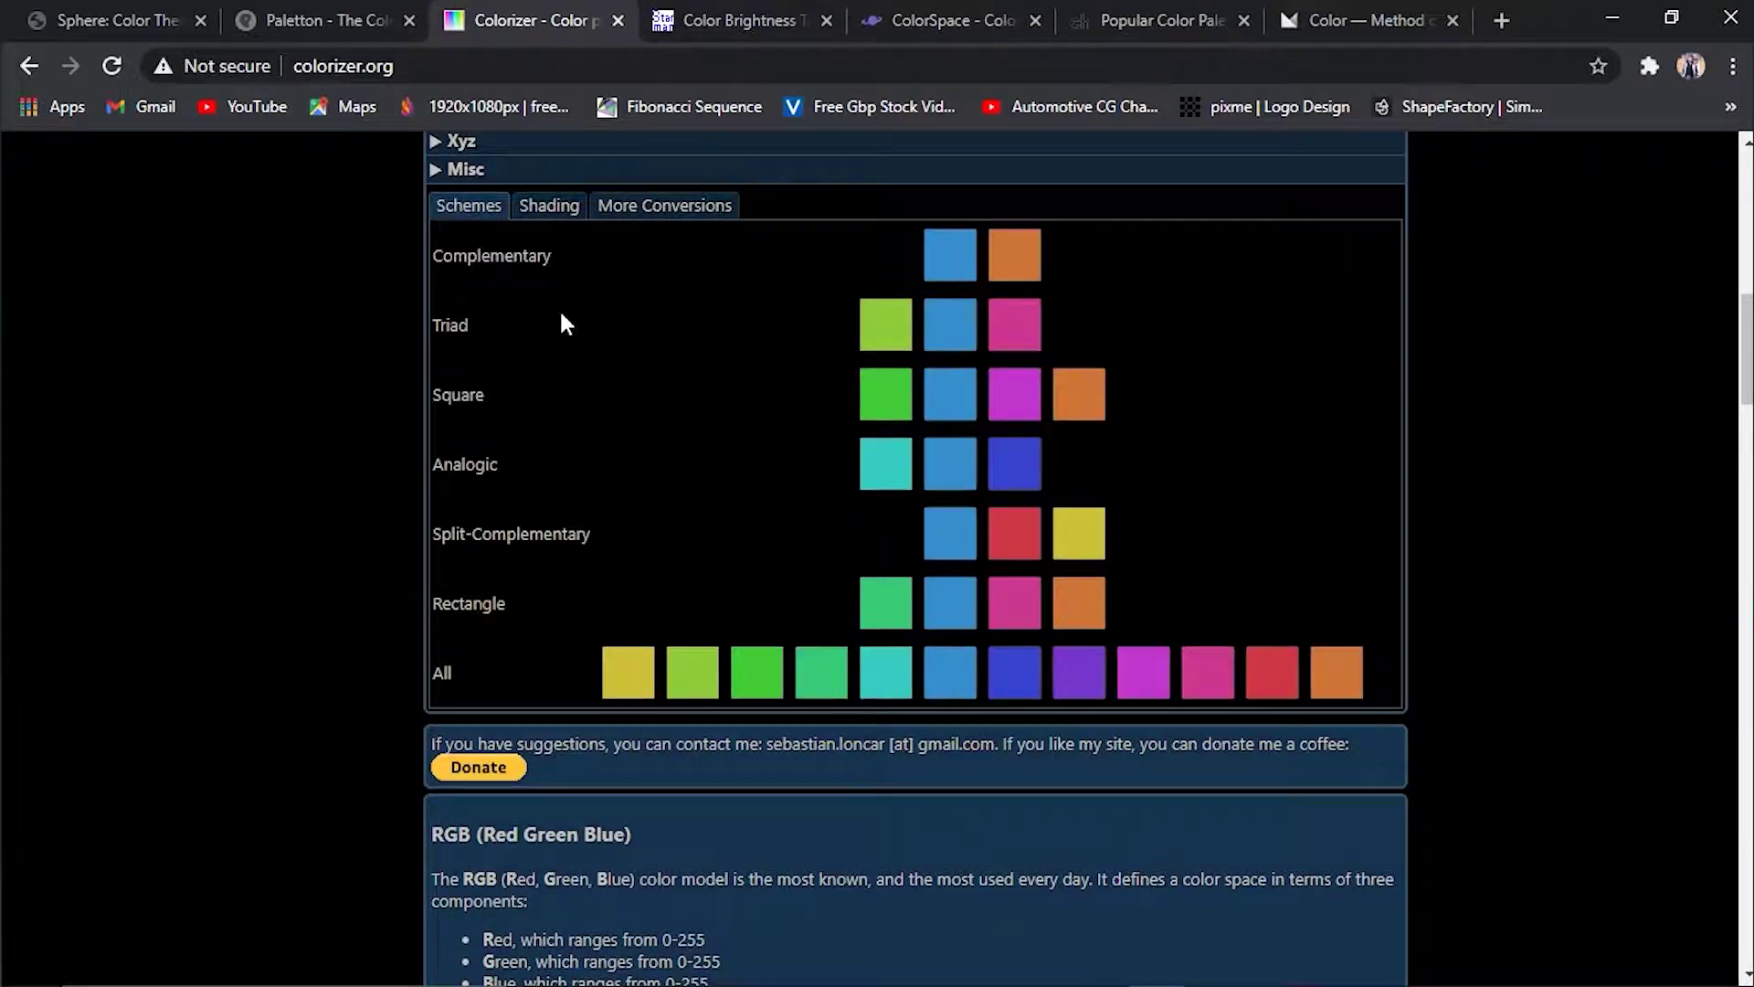
{"action": "left_click", "coordinate": [530, 201]}
Drag the dark navy shade #081118 from the blue's shading grid into the next palette slot
{"action": "scroll", "coordinate": [1006, 387], "scroll_direction": "down", "scroll_amount": 2}
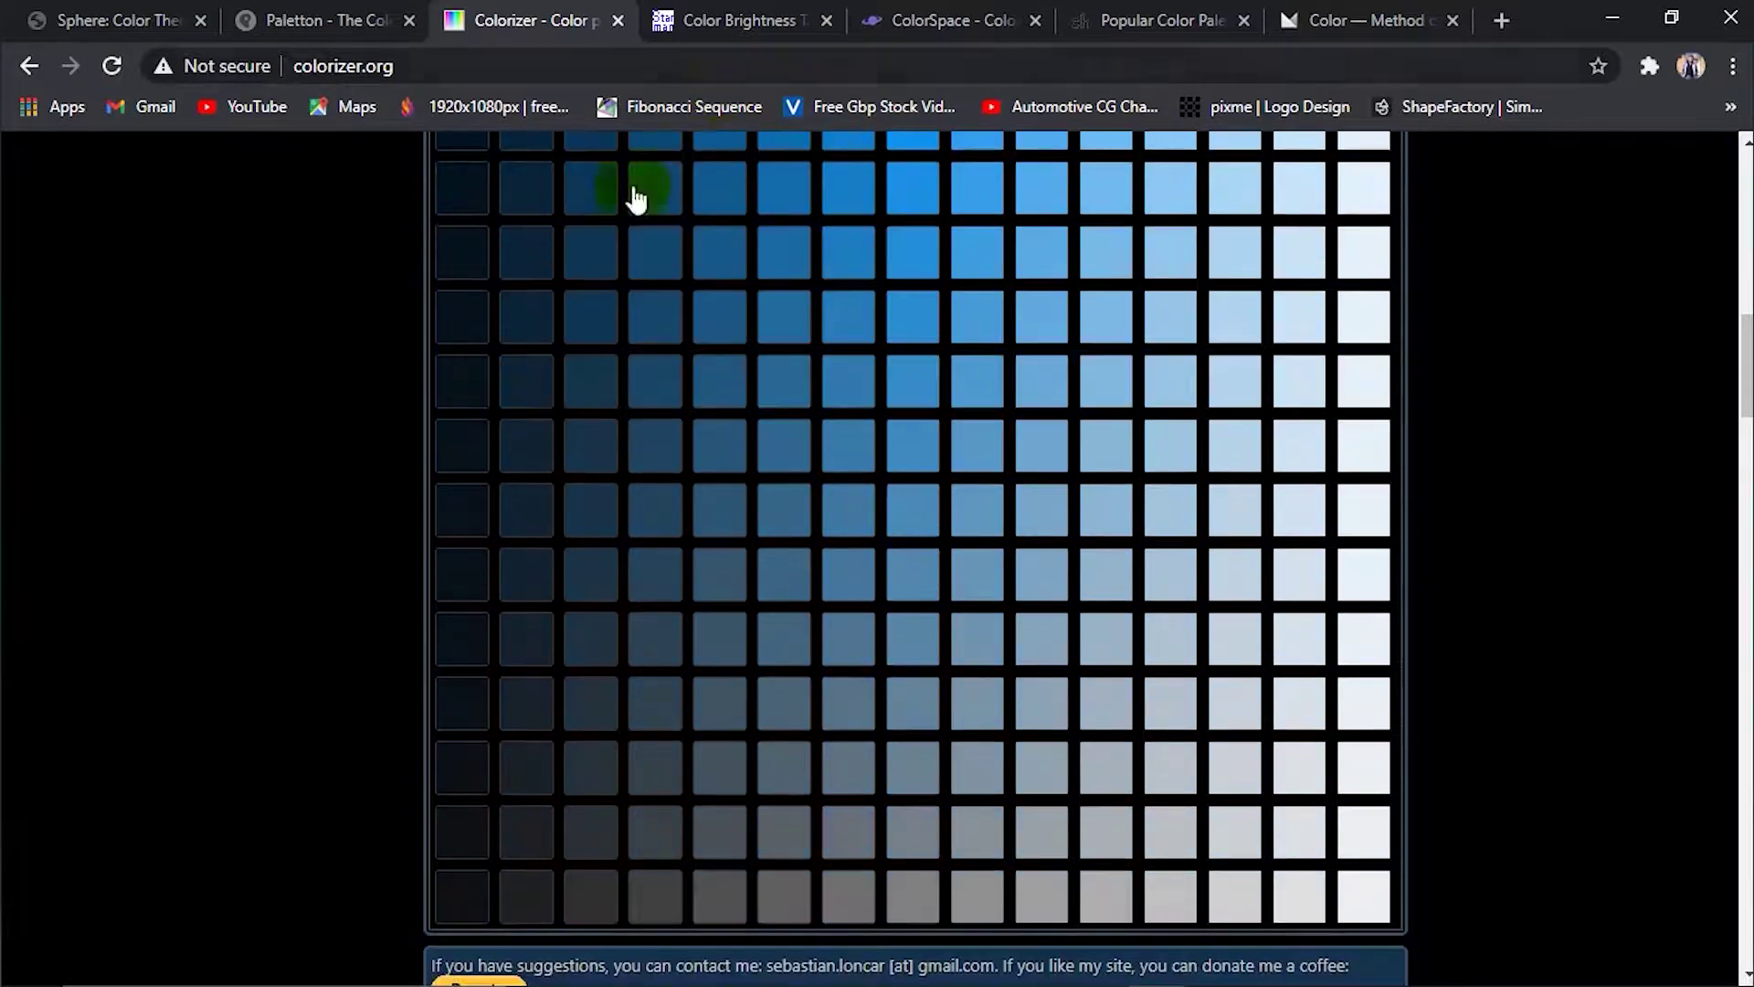
{"action": "left_click", "coordinate": [1224, 731]}
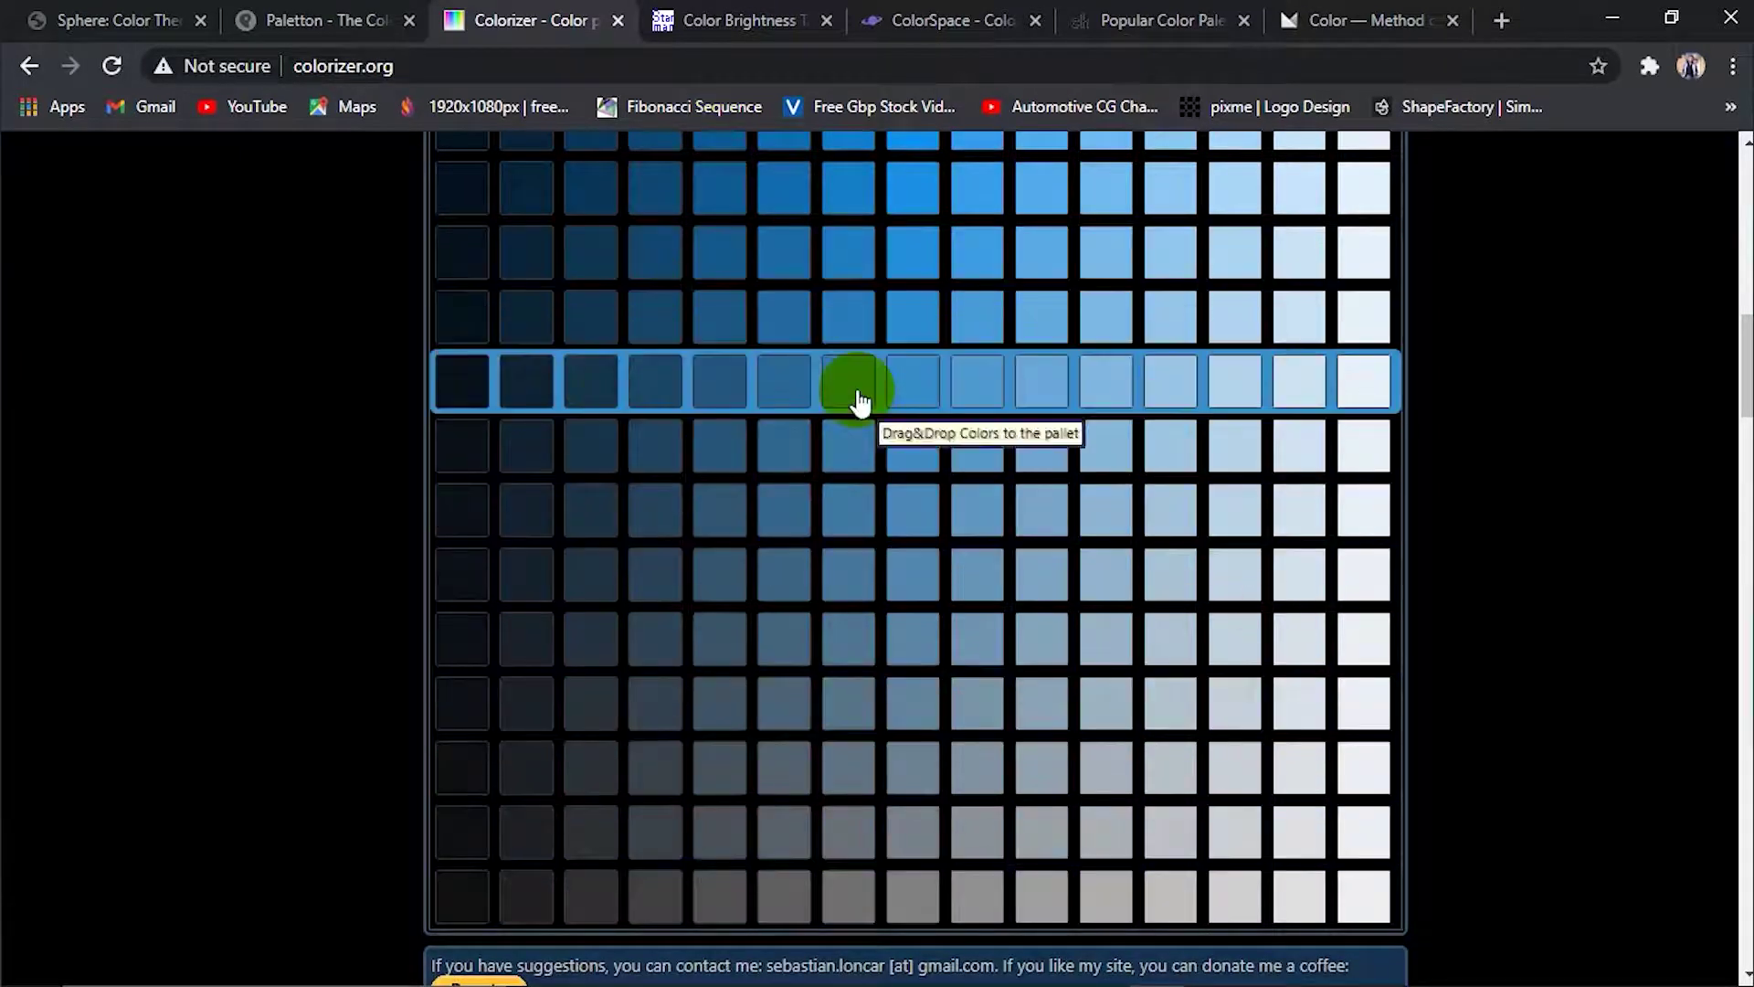
{"action": "scroll", "coordinate": [1213, 452], "scroll_direction": "up", "scroll_amount": 3}
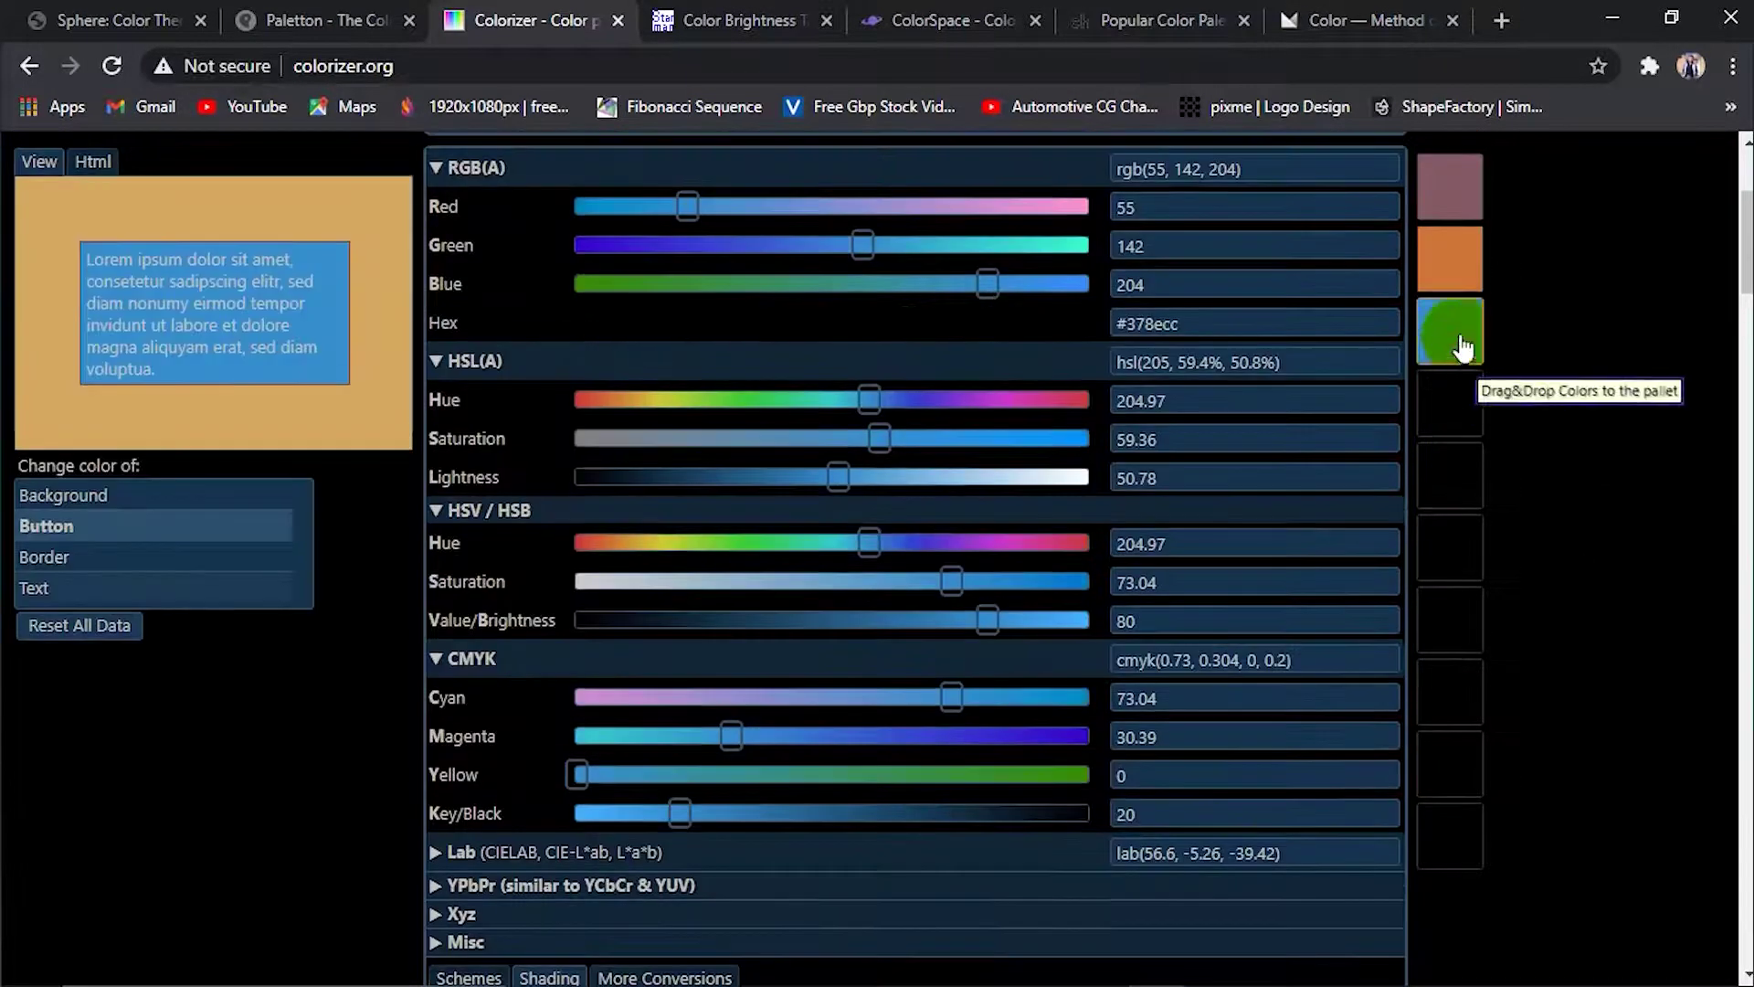
{"action": "scroll", "coordinate": [1387, 530], "scroll_direction": "down", "scroll_amount": 5}
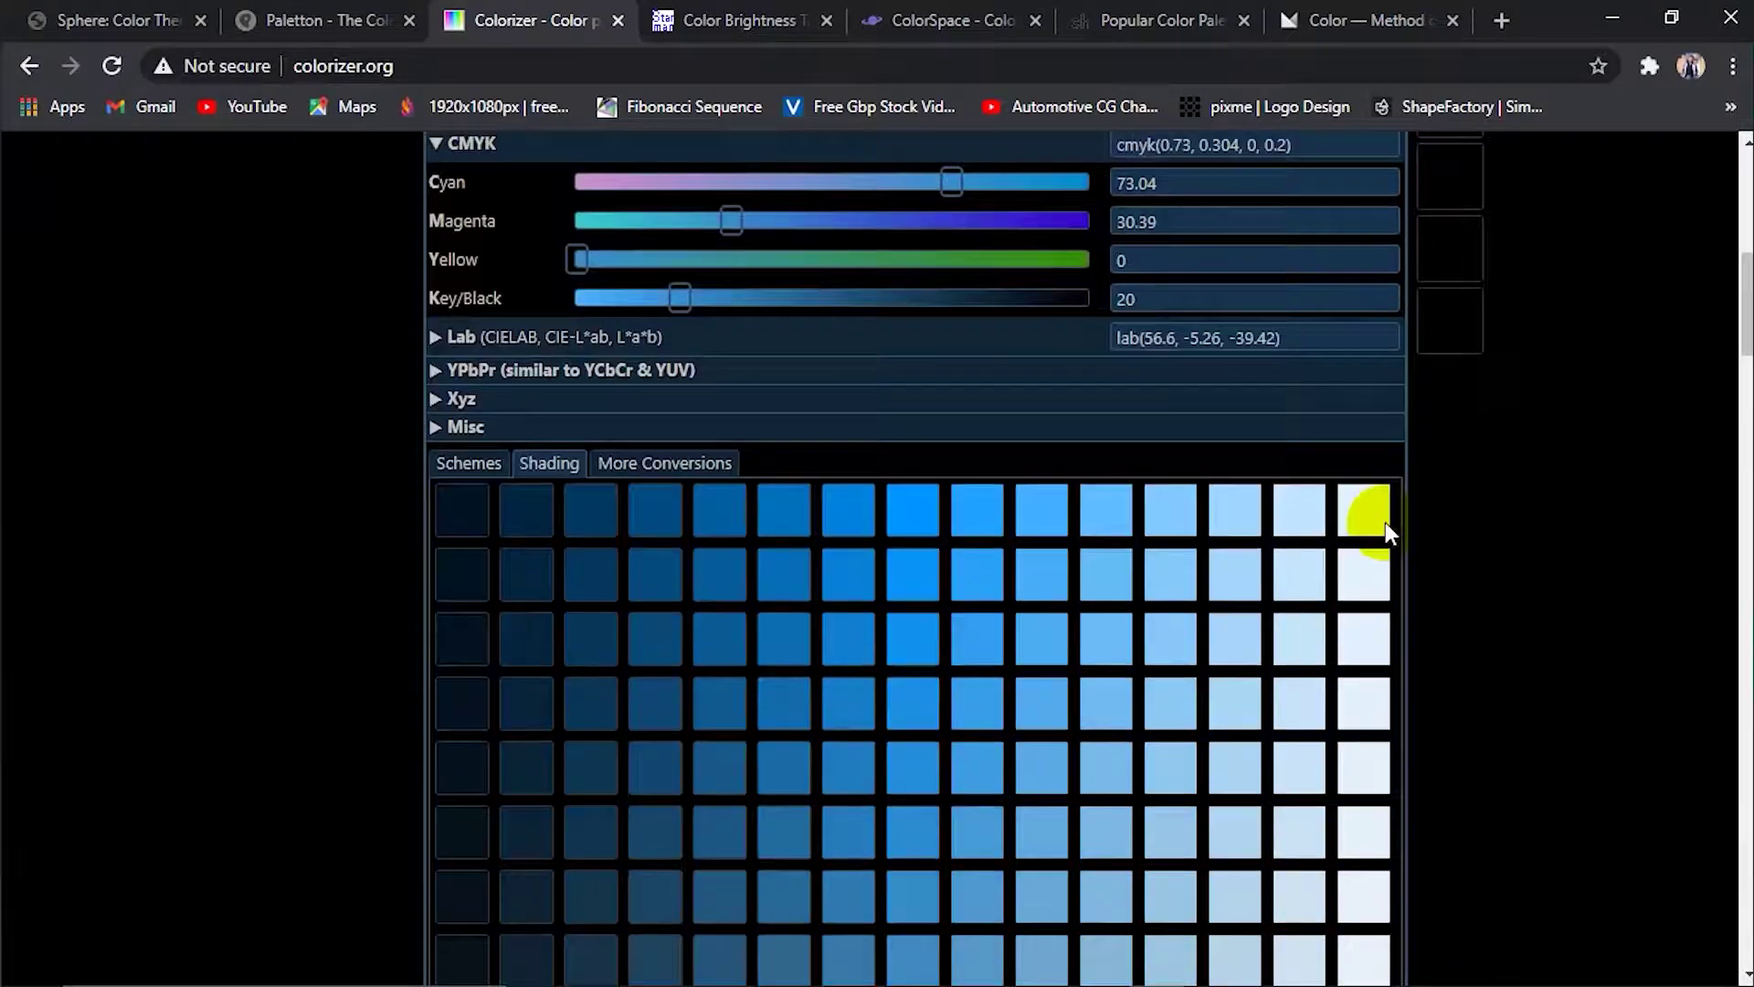
{"action": "scroll", "coordinate": [1385, 530], "scroll_direction": "down", "scroll_amount": 2}
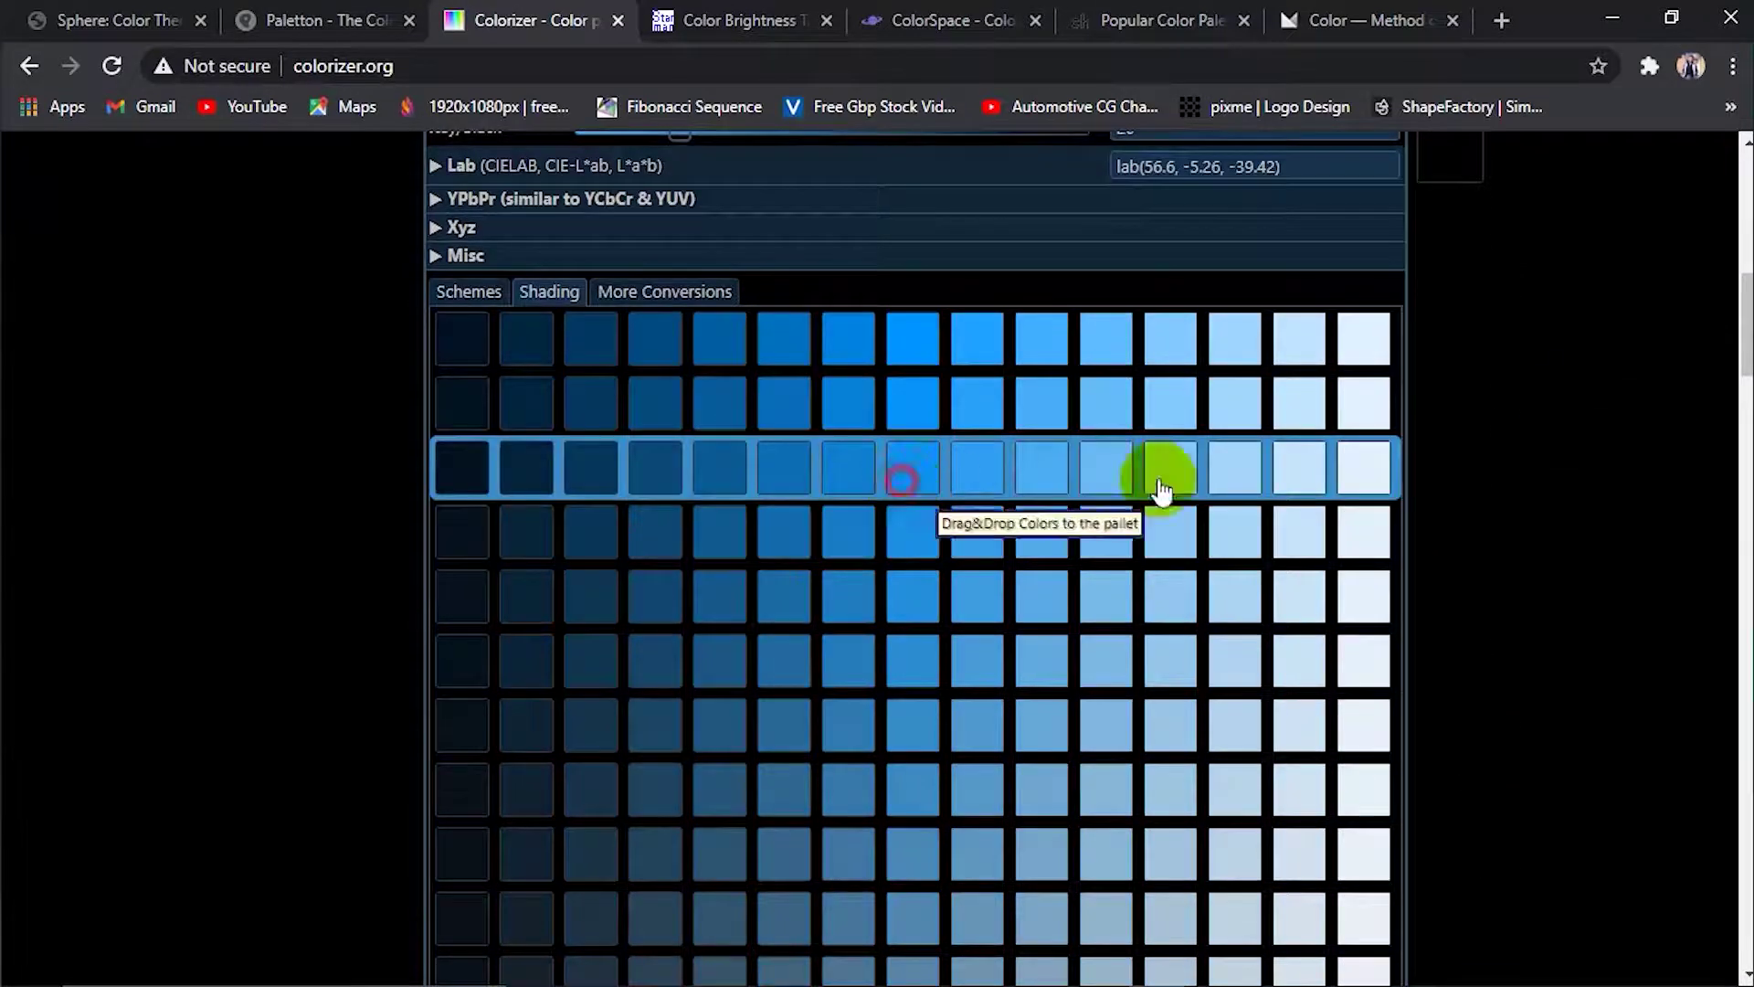
{"action": "left_click_drag", "start_coordinate": [1162, 490], "coordinate": [1444, 340]}
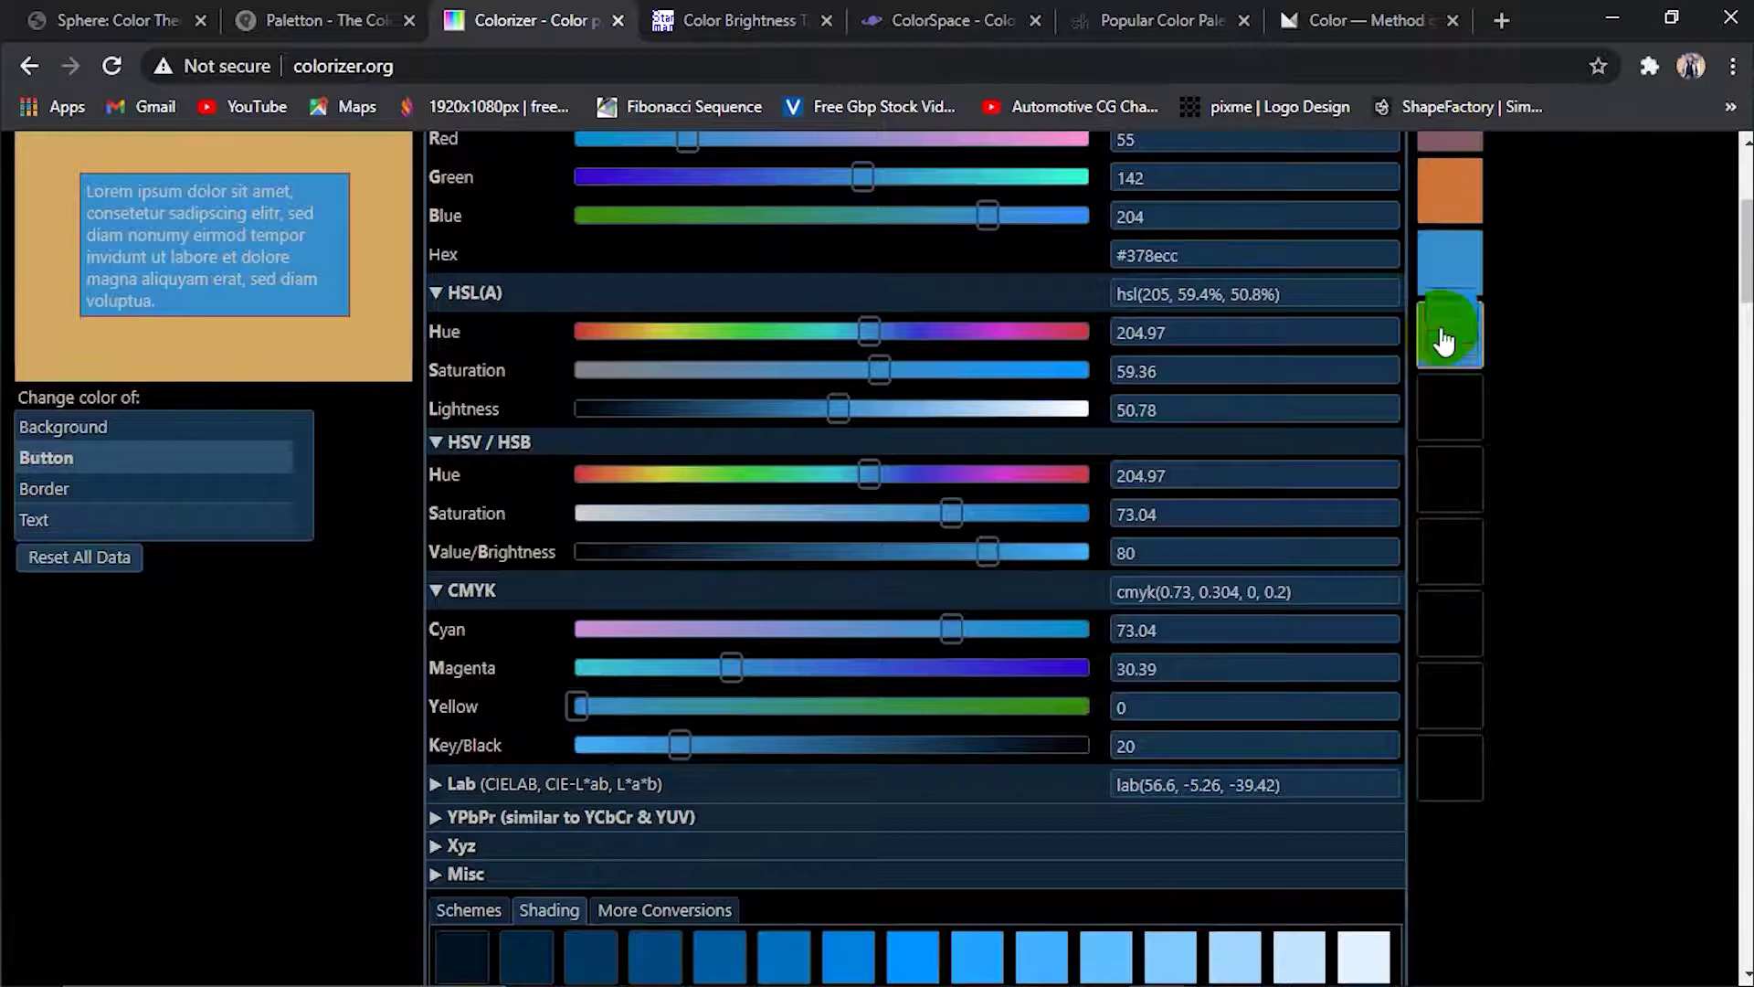
{"action": "scroll", "coordinate": [1324, 538], "scroll_direction": "down", "scroll_amount": 7}
{"action": "left_click_drag", "start_coordinate": [453, 737], "coordinate": [1435, 352]}
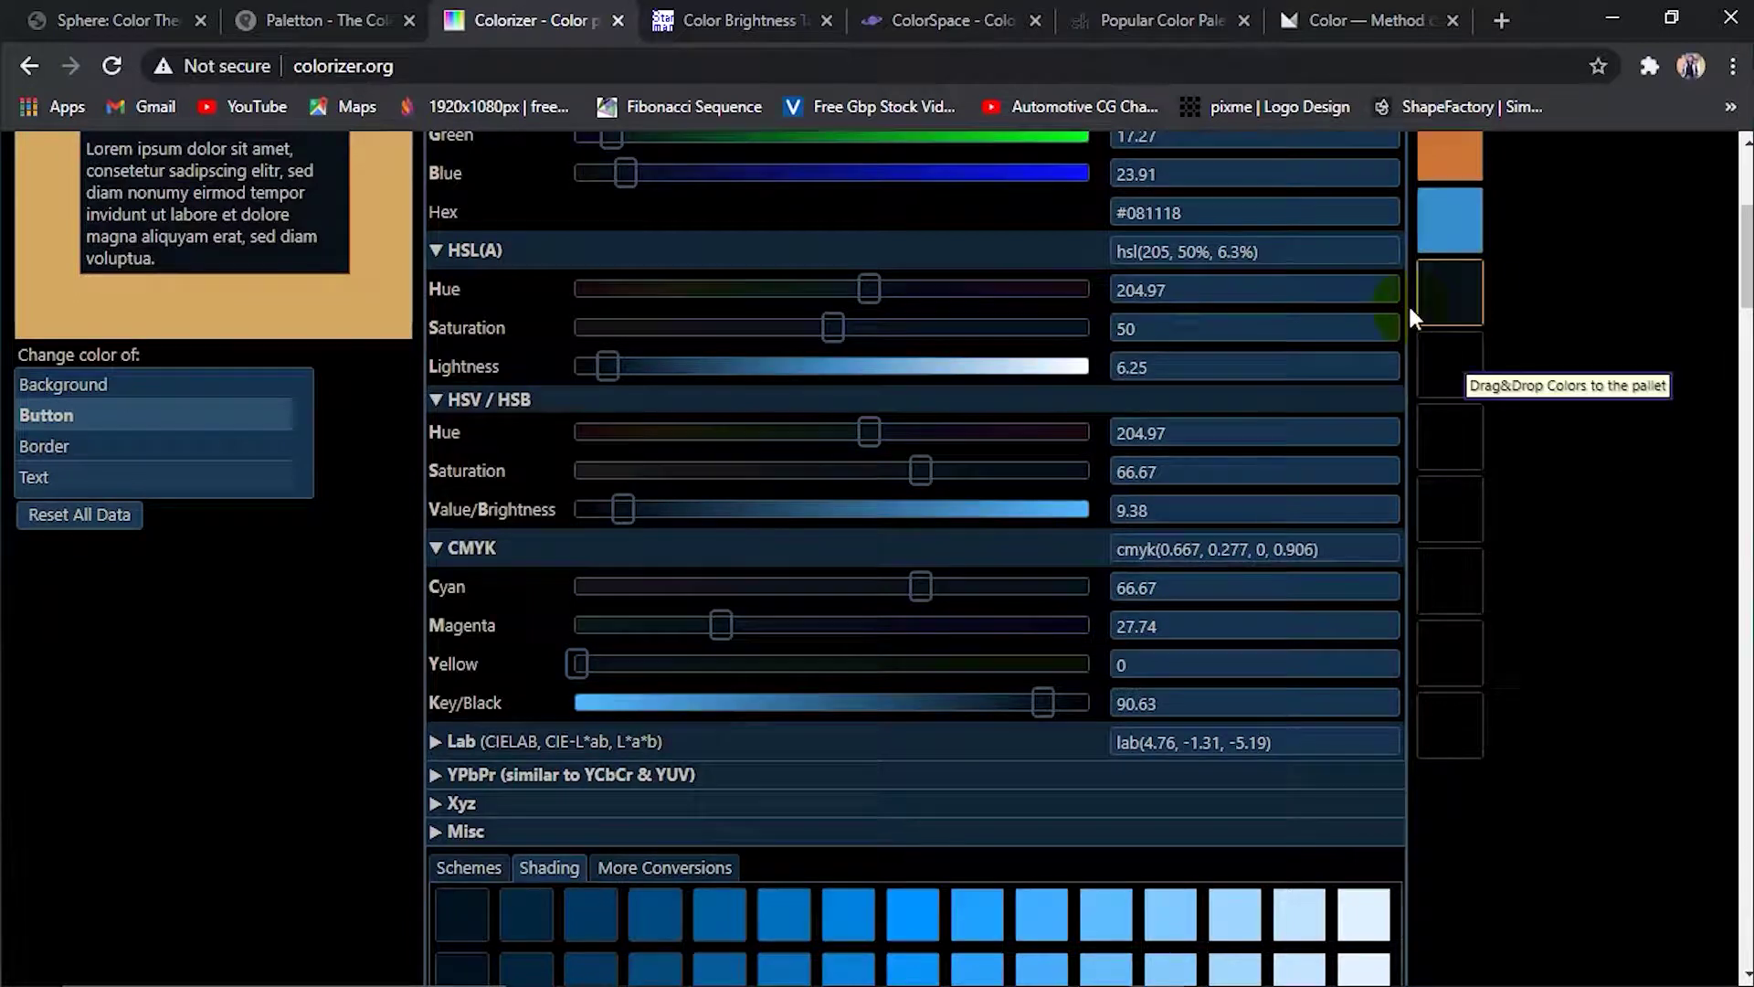
{"action": "scroll", "coordinate": [901, 506], "scroll_direction": "down", "scroll_amount": 2}
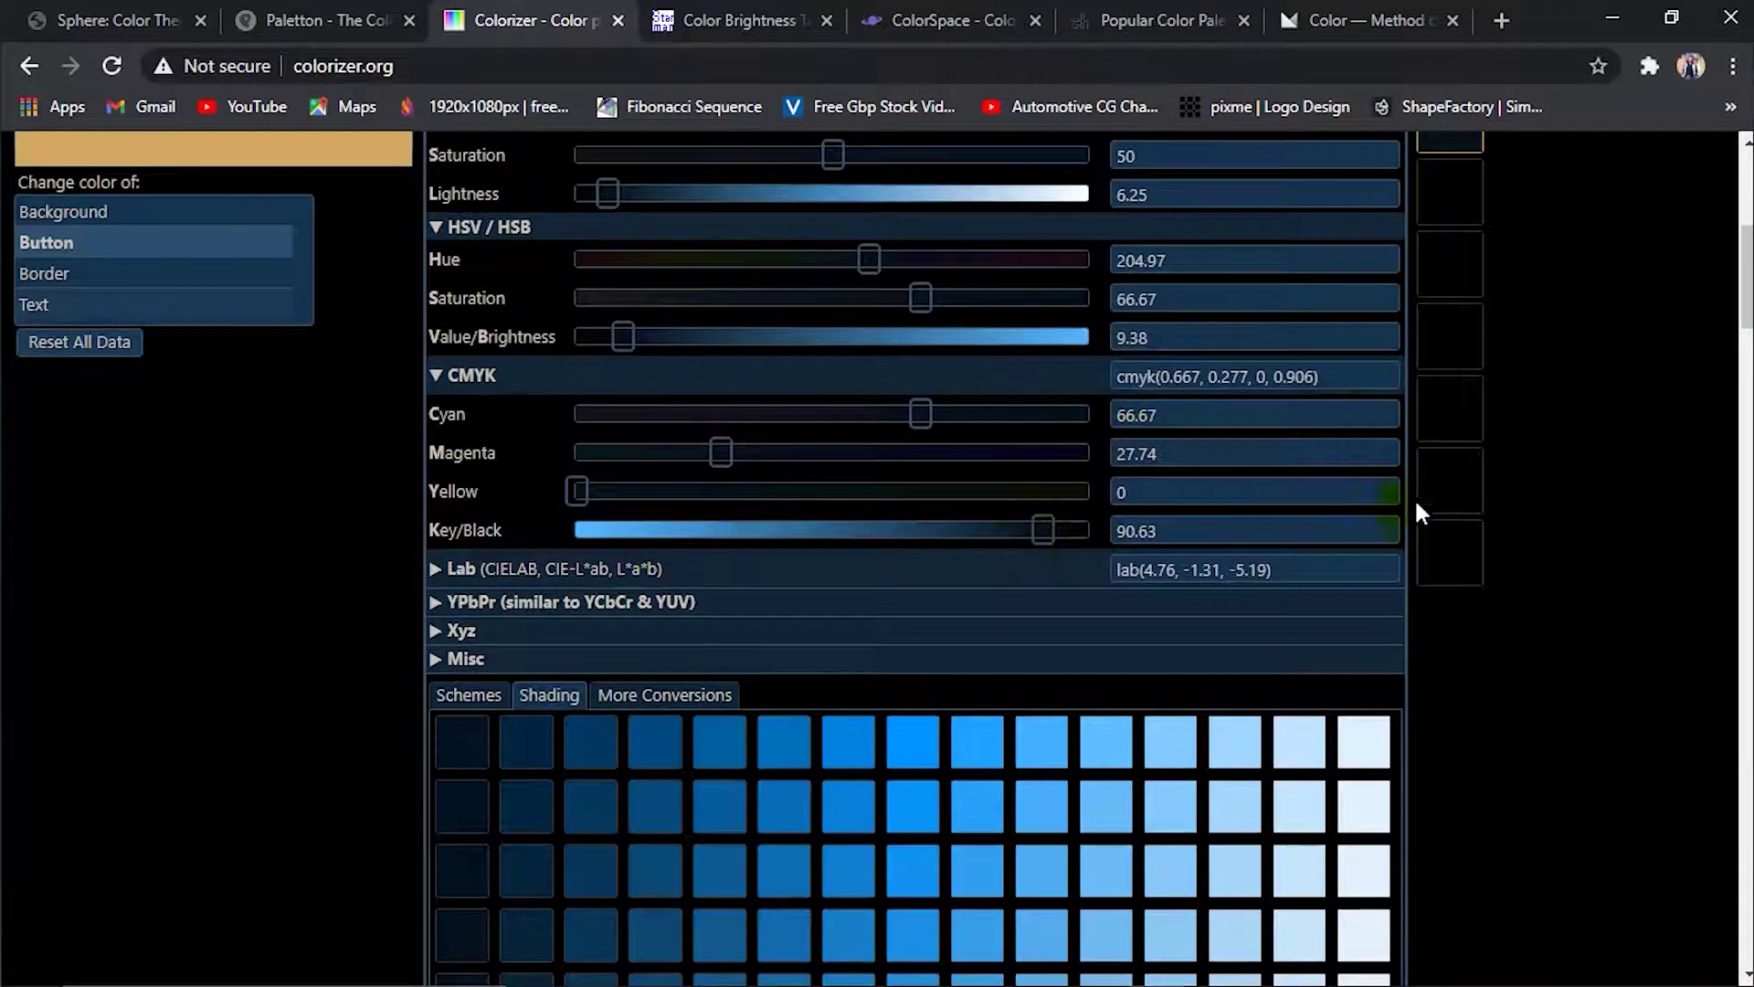
{"action": "scroll", "coordinate": [959, 558], "scroll_direction": "down", "scroll_amount": 5}
{"action": "scroll", "coordinate": [688, 464], "scroll_direction": "down", "scroll_amount": 4}
{"action": "scroll", "coordinate": [688, 464], "scroll_direction": "down", "scroll_amount": 5}
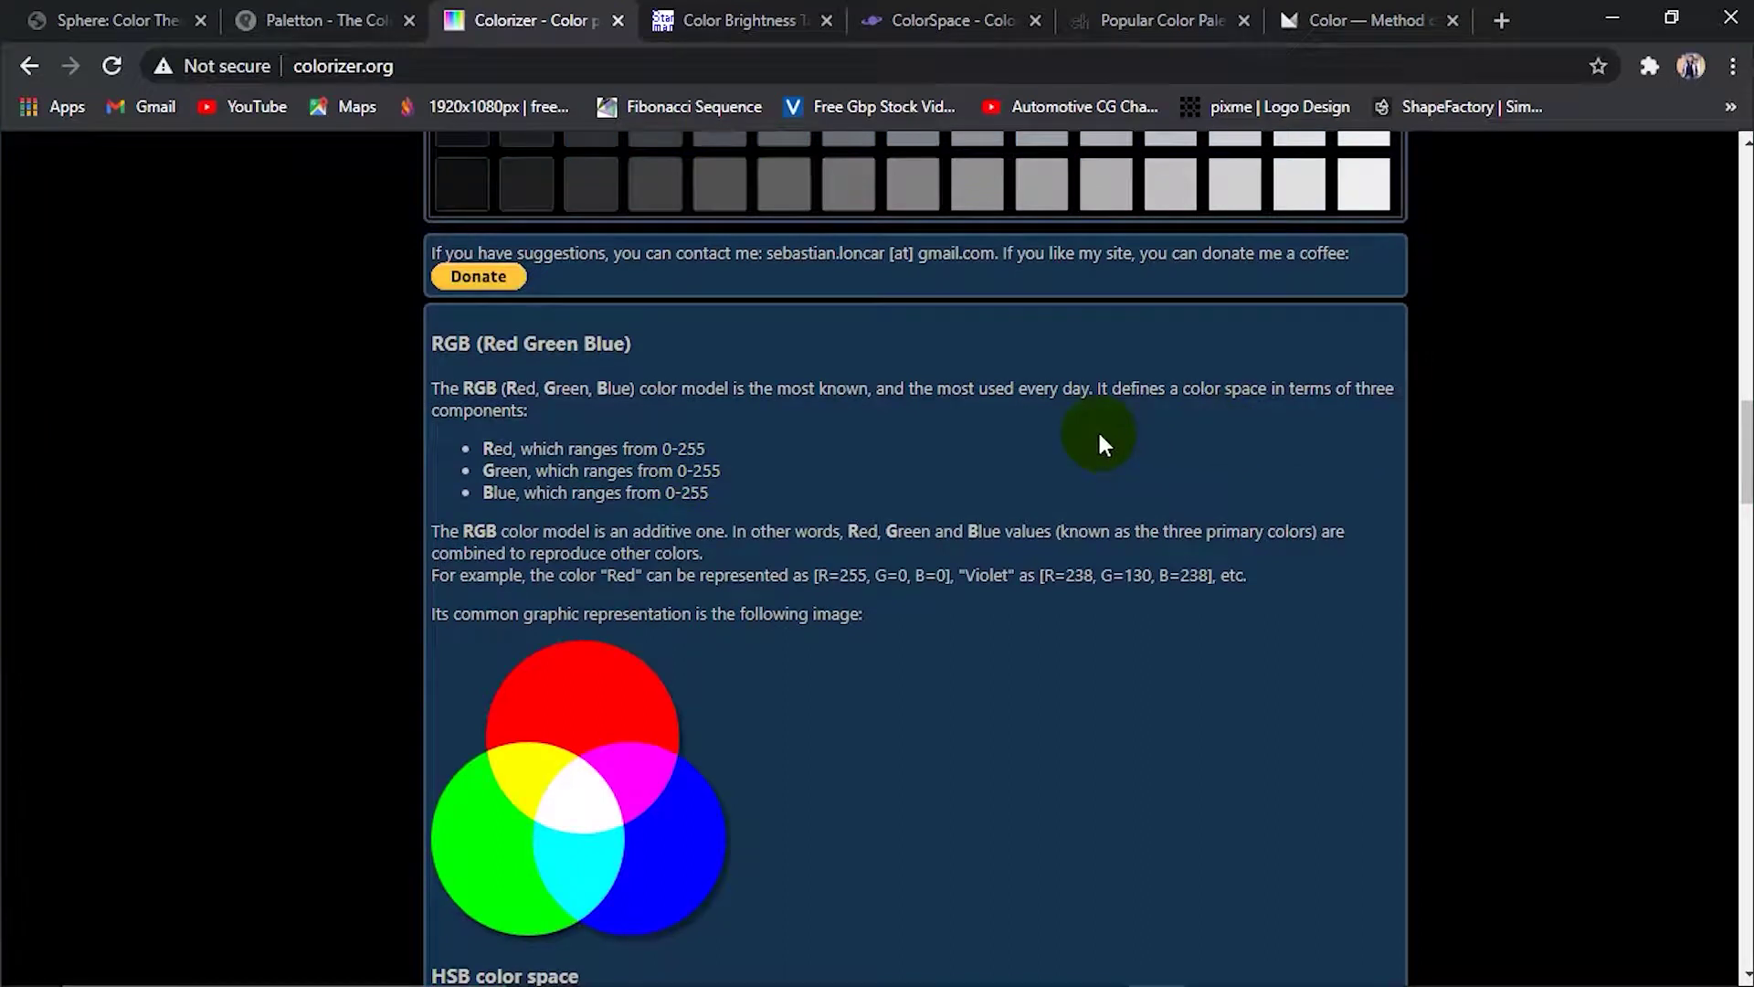
{"action": "scroll", "coordinate": [1098, 443], "scroll_direction": "down", "scroll_amount": 2}
{"action": "scroll", "coordinate": [1050, 463], "scroll_direction": "down", "scroll_amount": 3}
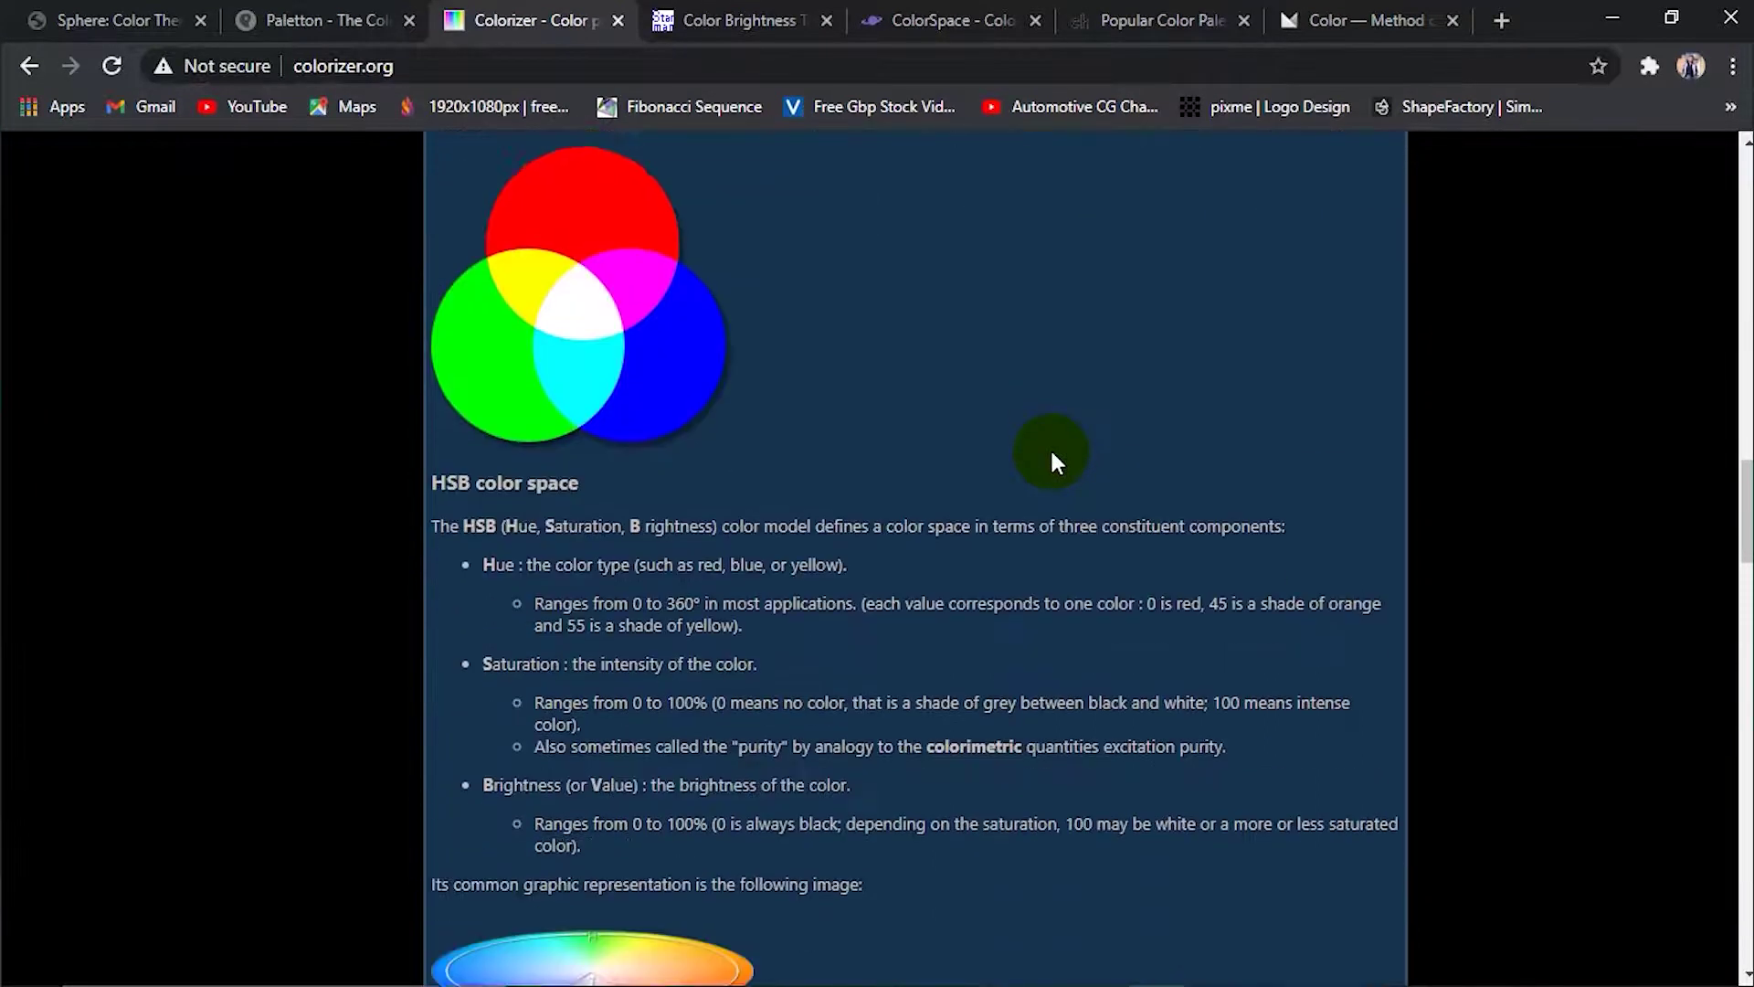
{"action": "scroll", "coordinate": [1052, 454], "scroll_direction": "down", "scroll_amount": 3}
{"action": "scroll", "coordinate": [1052, 454], "scroll_direction": "down", "scroll_amount": 3}
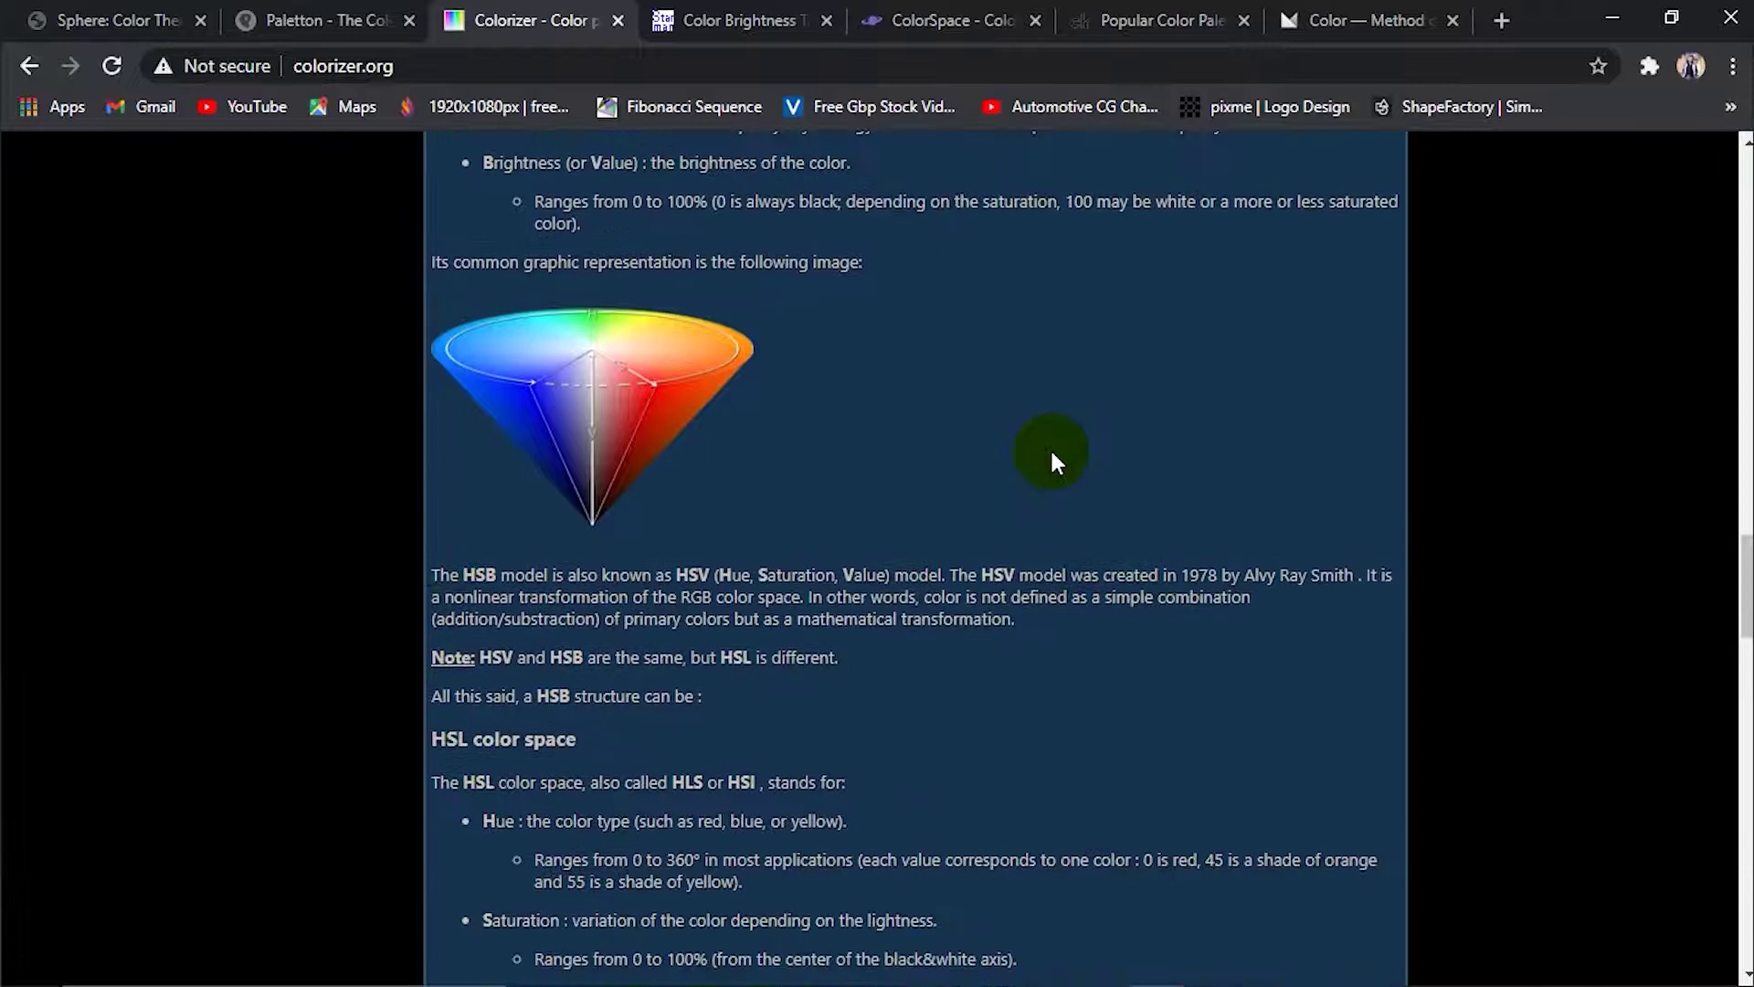
{"action": "scroll", "coordinate": [1052, 452], "scroll_direction": "down", "scroll_amount": 1}
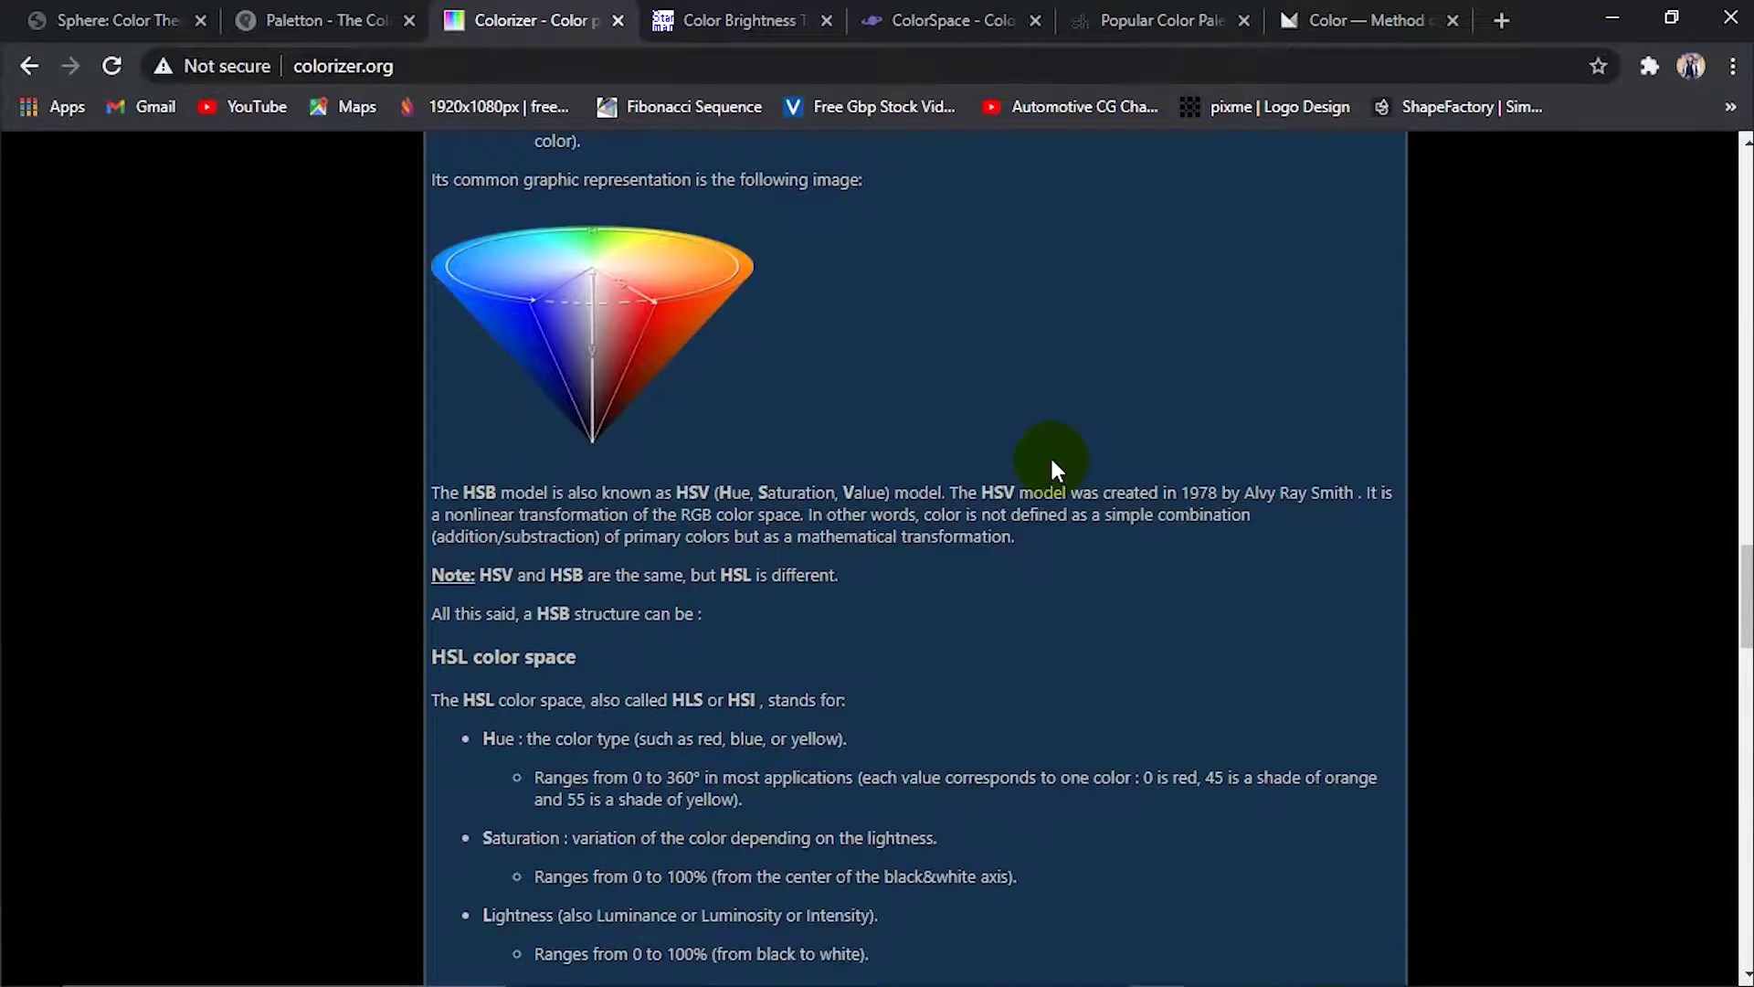
{"action": "scroll", "coordinate": [1052, 460], "scroll_direction": "down", "scroll_amount": 3}
{"action": "scroll", "coordinate": [1051, 466], "scroll_direction": "down", "scroll_amount": 4}
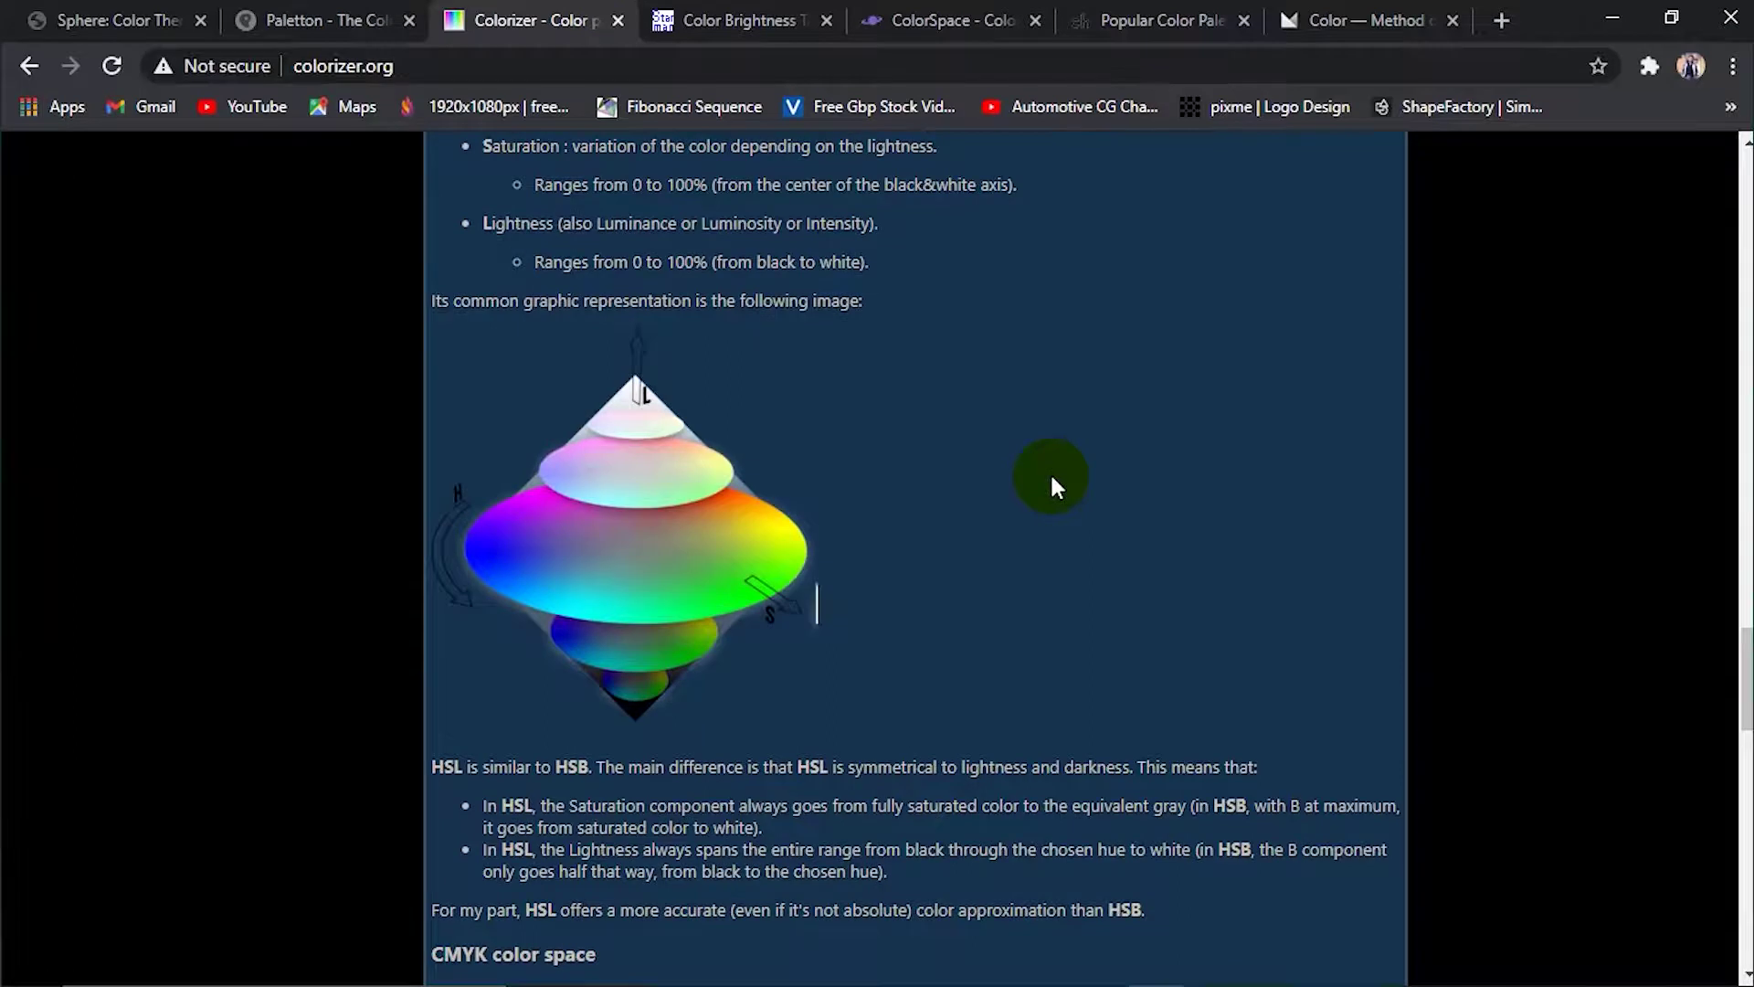
{"action": "scroll", "coordinate": [1052, 484], "scroll_direction": "down", "scroll_amount": 5}
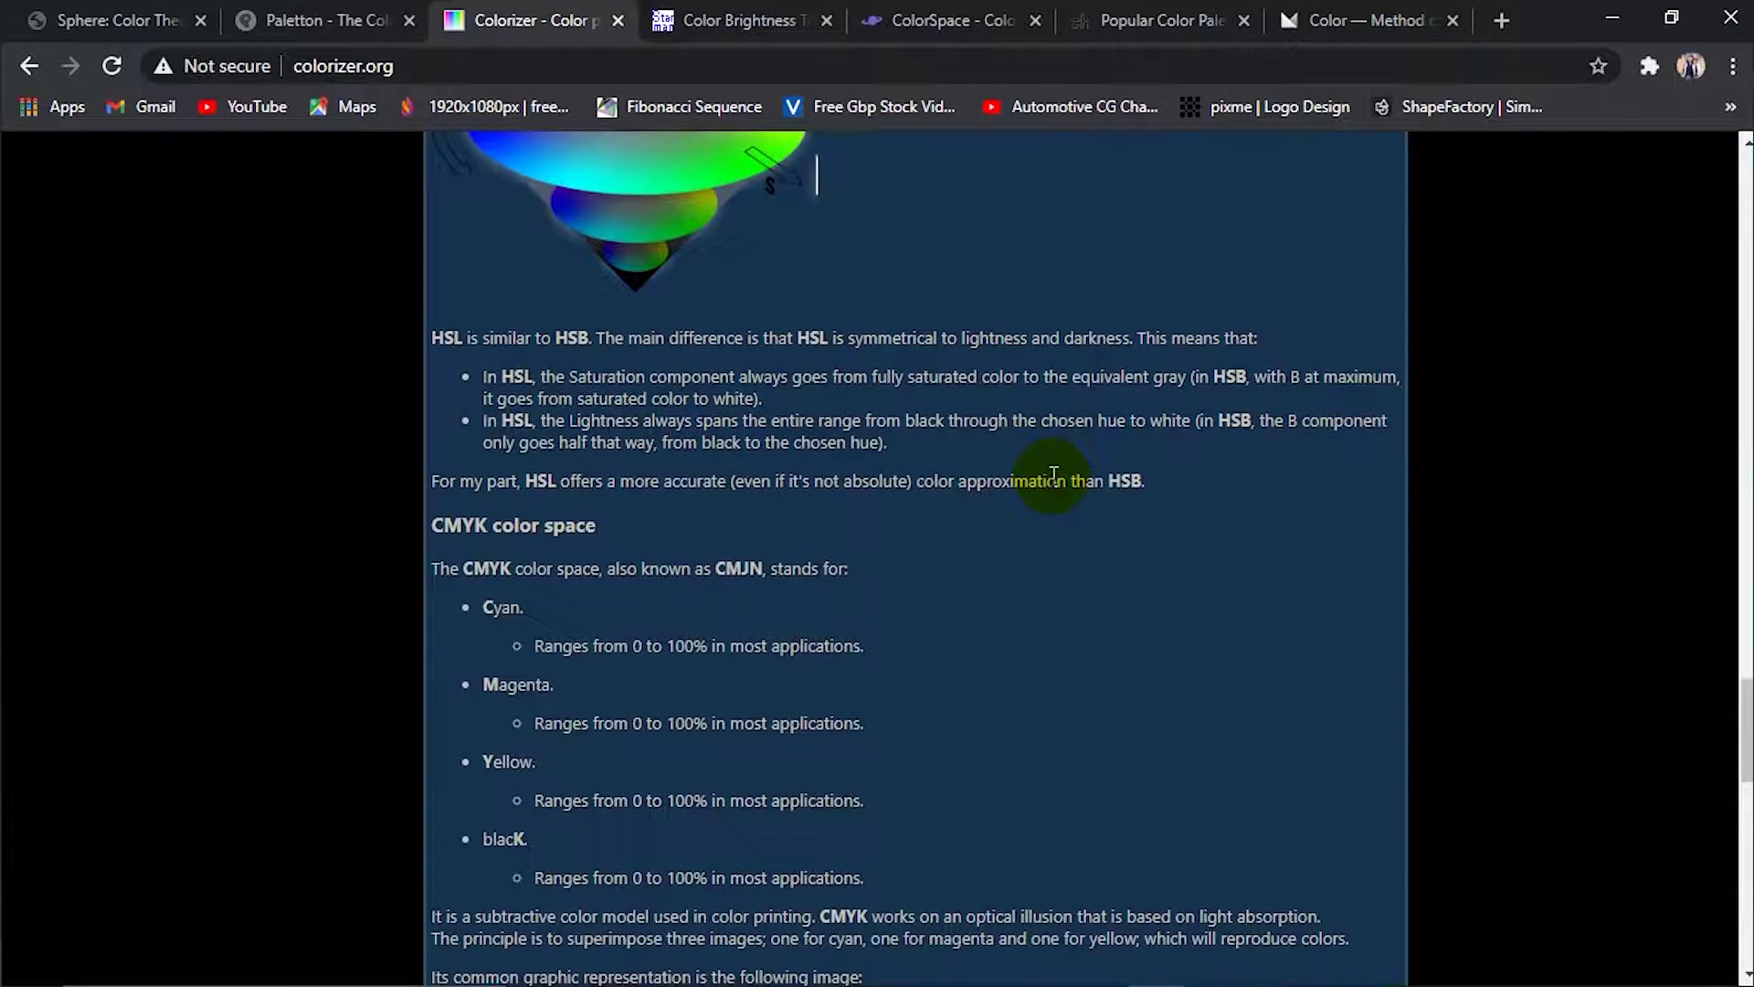
{"action": "scroll", "coordinate": [1053, 473], "scroll_direction": "up", "scroll_amount": 3}
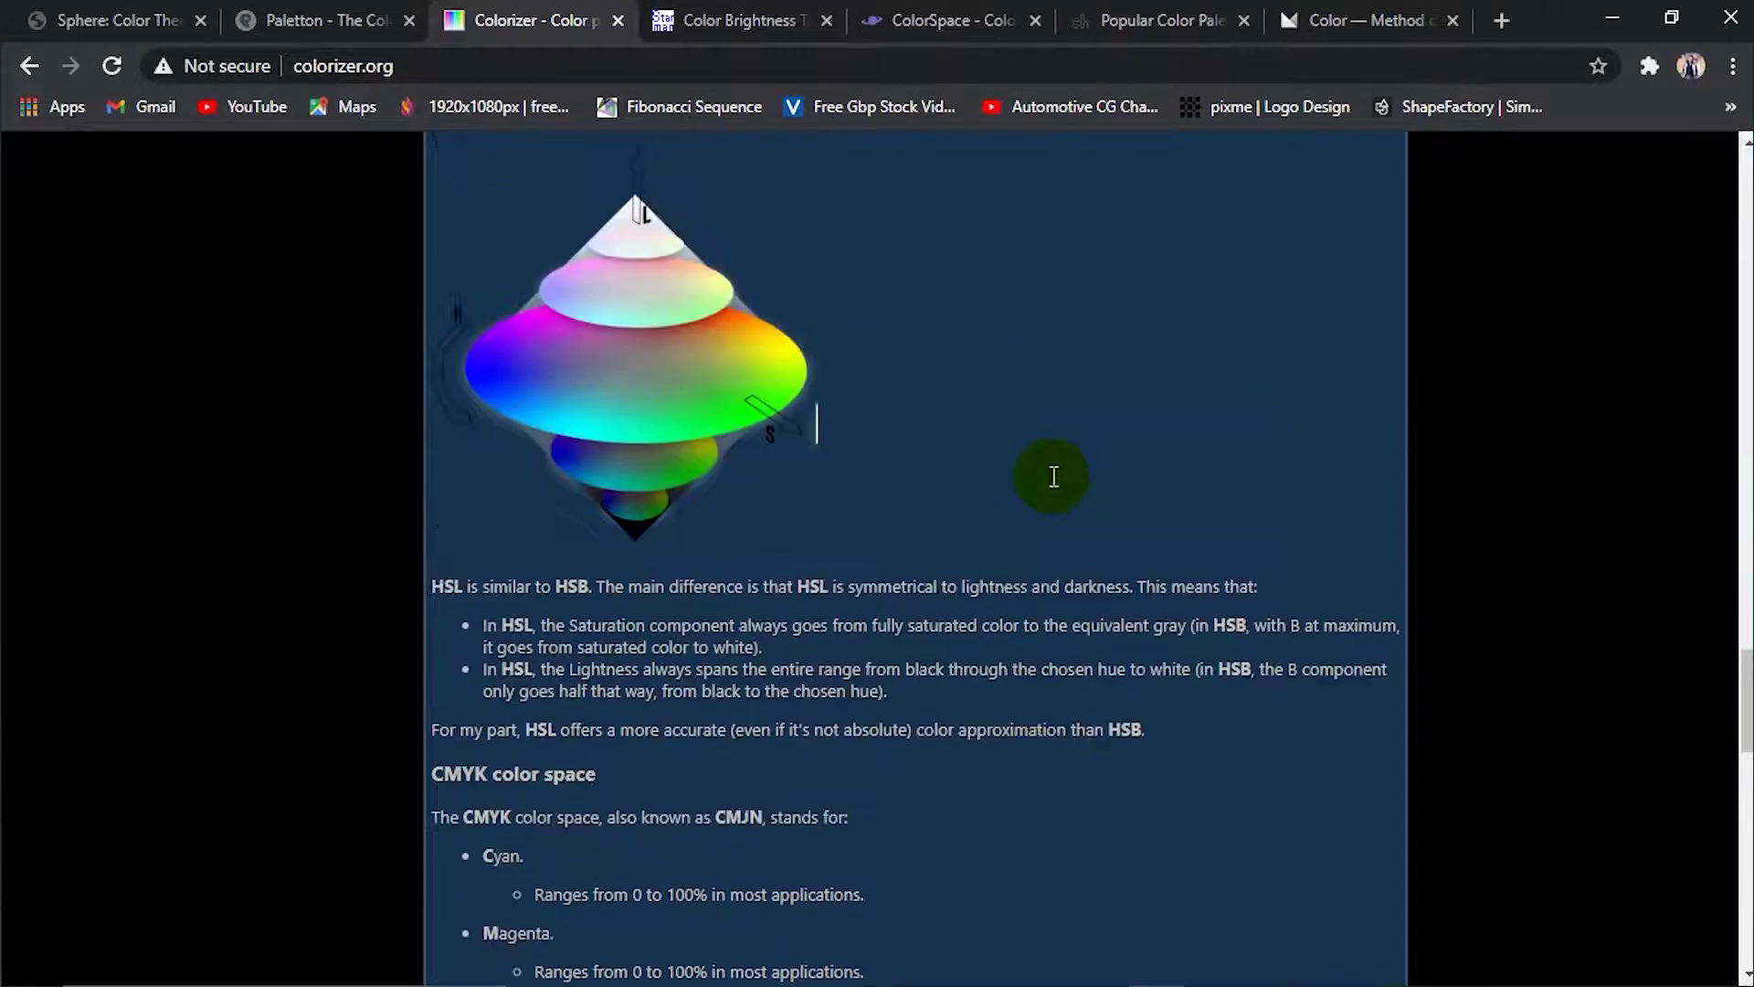
{"action": "scroll", "coordinate": [1051, 473], "scroll_direction": "down", "scroll_amount": 3}
{"action": "scroll", "coordinate": [1050, 475], "scroll_direction": "down", "scroll_amount": 4}
{"action": "scroll", "coordinate": [1050, 471], "scroll_direction": "down", "scroll_amount": 3}
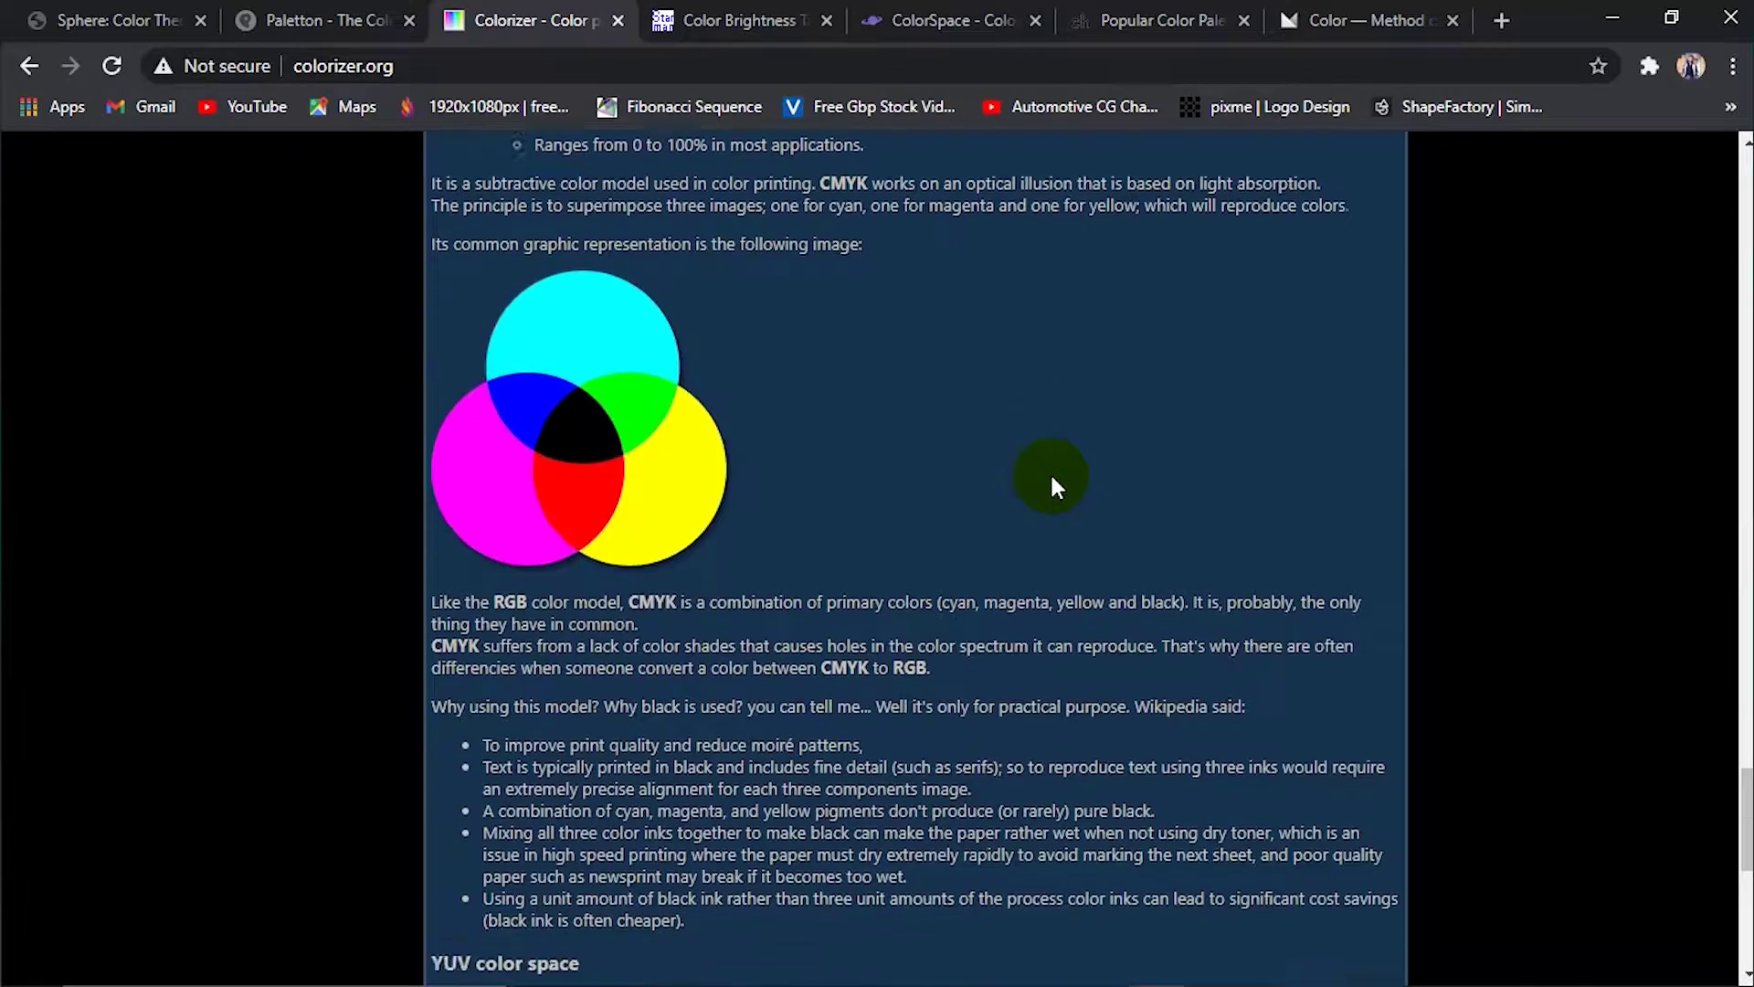
{"action": "scroll", "coordinate": [1050, 472], "scroll_direction": "down", "scroll_amount": 4}
{"action": "scroll", "coordinate": [1053, 475], "scroll_direction": "down", "scroll_amount": 2}
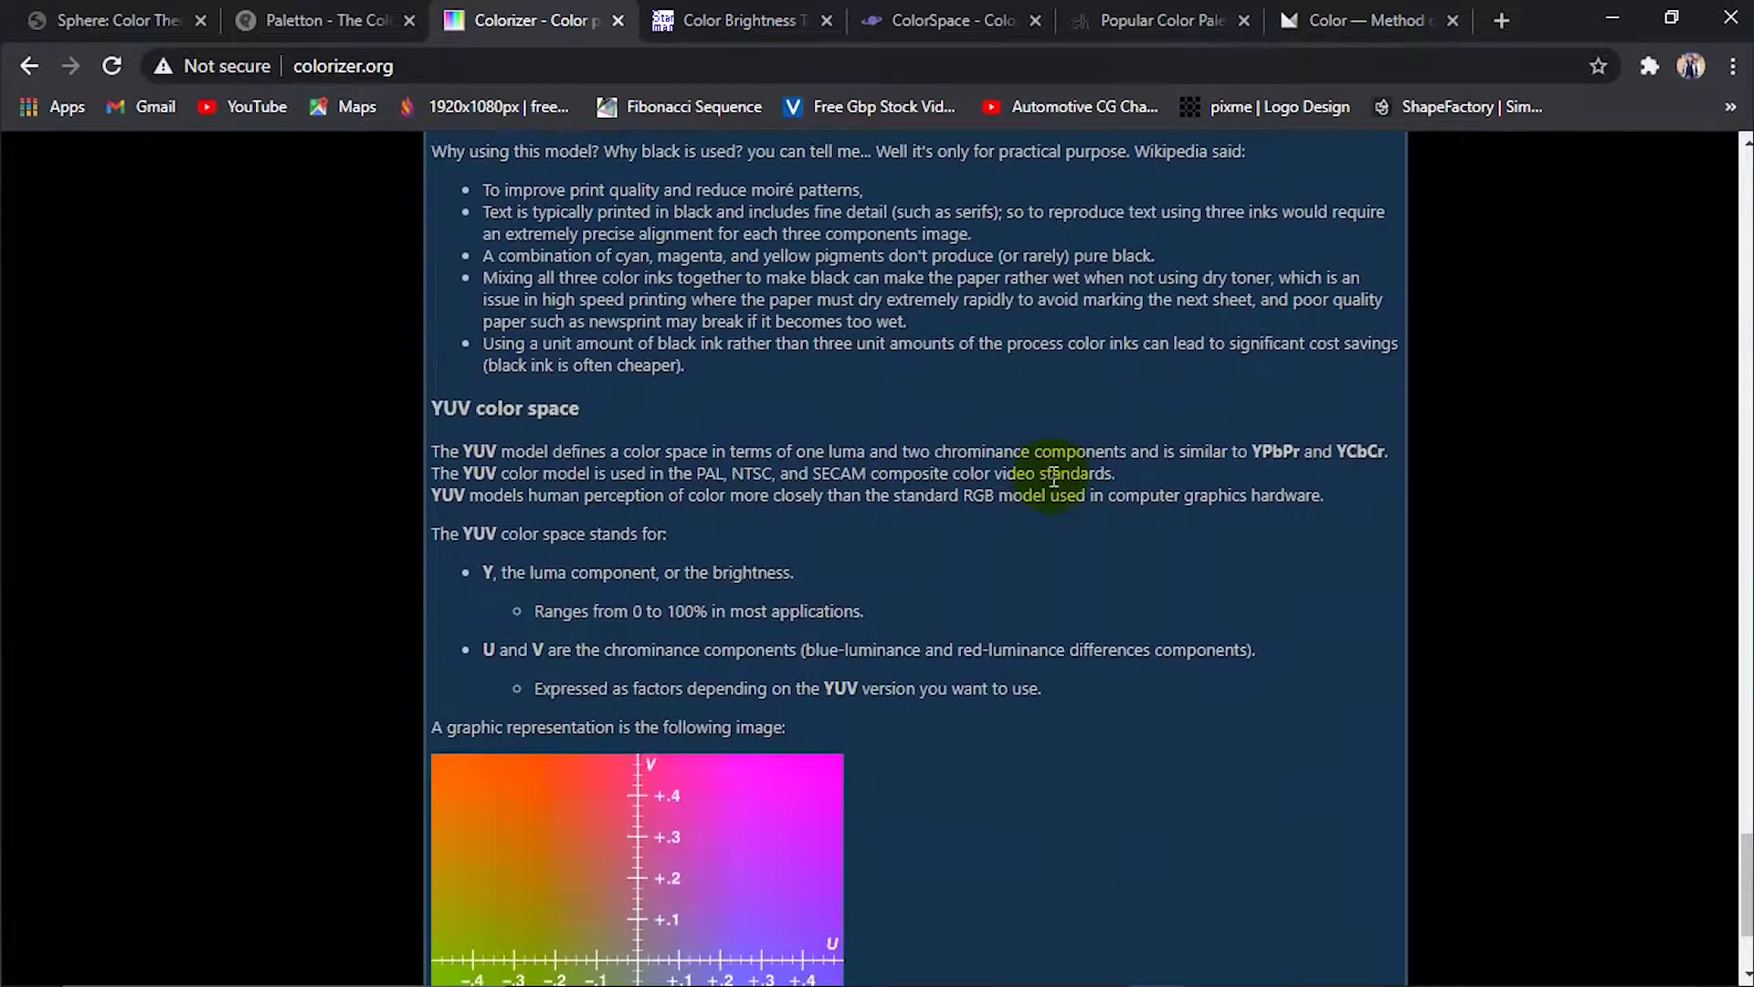
{"action": "scroll", "coordinate": [1053, 475], "scroll_direction": "down", "scroll_amount": 2}
{"action": "scroll", "coordinate": [1051, 480], "scroll_direction": "down", "scroll_amount": 1}
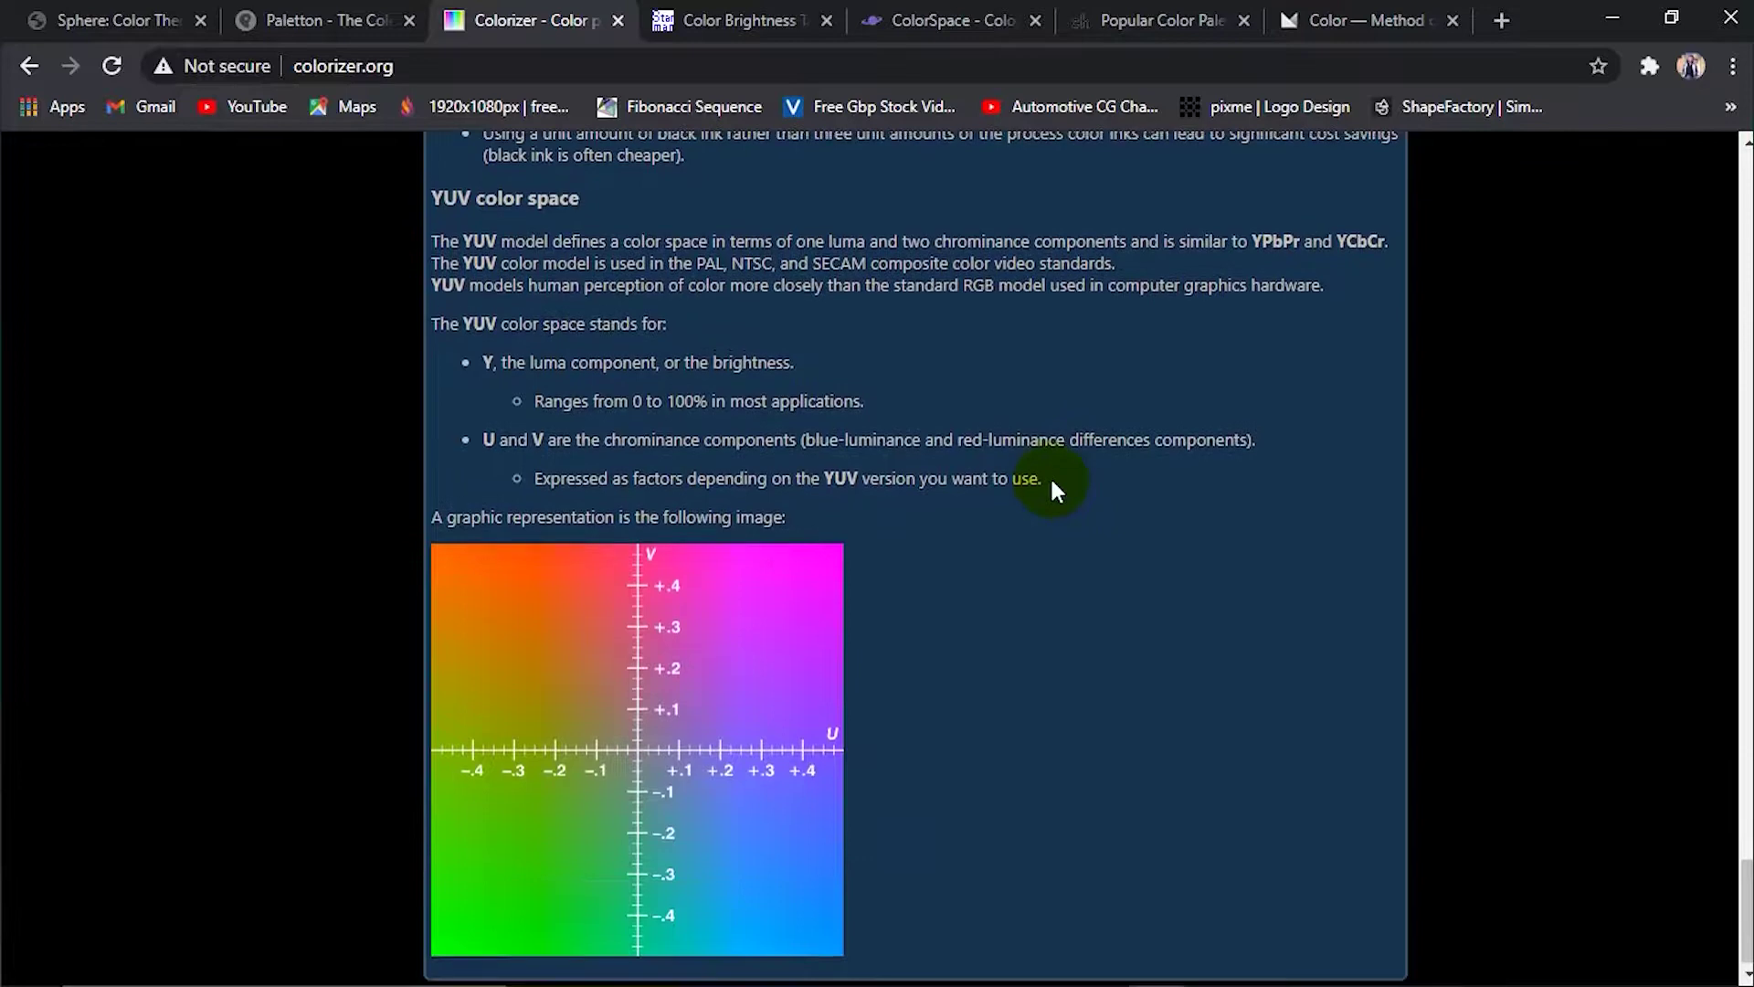
{"action": "scroll", "coordinate": [1051, 481], "scroll_direction": "up", "scroll_amount": 5}
{"action": "scroll", "coordinate": [1052, 481], "scroll_direction": "up", "scroll_amount": 3}
{"action": "scroll", "coordinate": [1051, 482], "scroll_direction": "up", "scroll_amount": 4}
{"action": "scroll", "coordinate": [1051, 481], "scroll_direction": "up", "scroll_amount": 6}
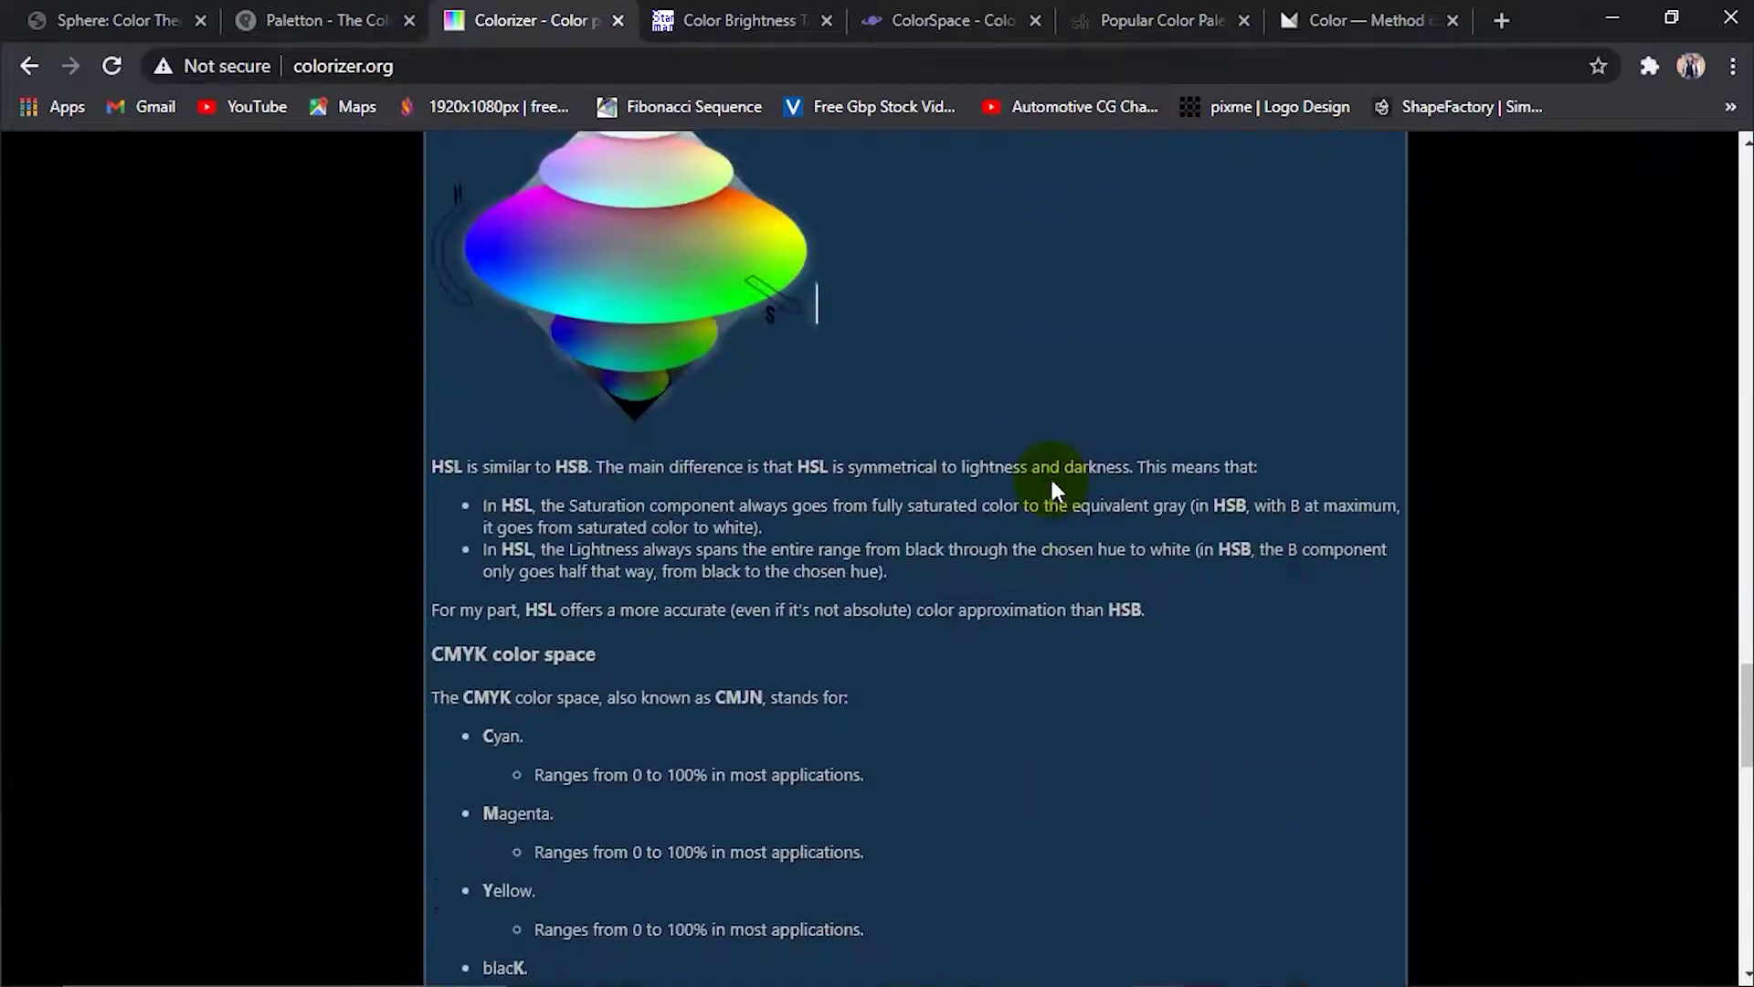
{"action": "scroll", "coordinate": [1051, 482], "scroll_direction": "up", "scroll_amount": 5}
{"action": "scroll", "coordinate": [1051, 481], "scroll_direction": "up", "scroll_amount": 3}
{"action": "scroll", "coordinate": [1050, 475], "scroll_direction": "up", "scroll_amount": 4}
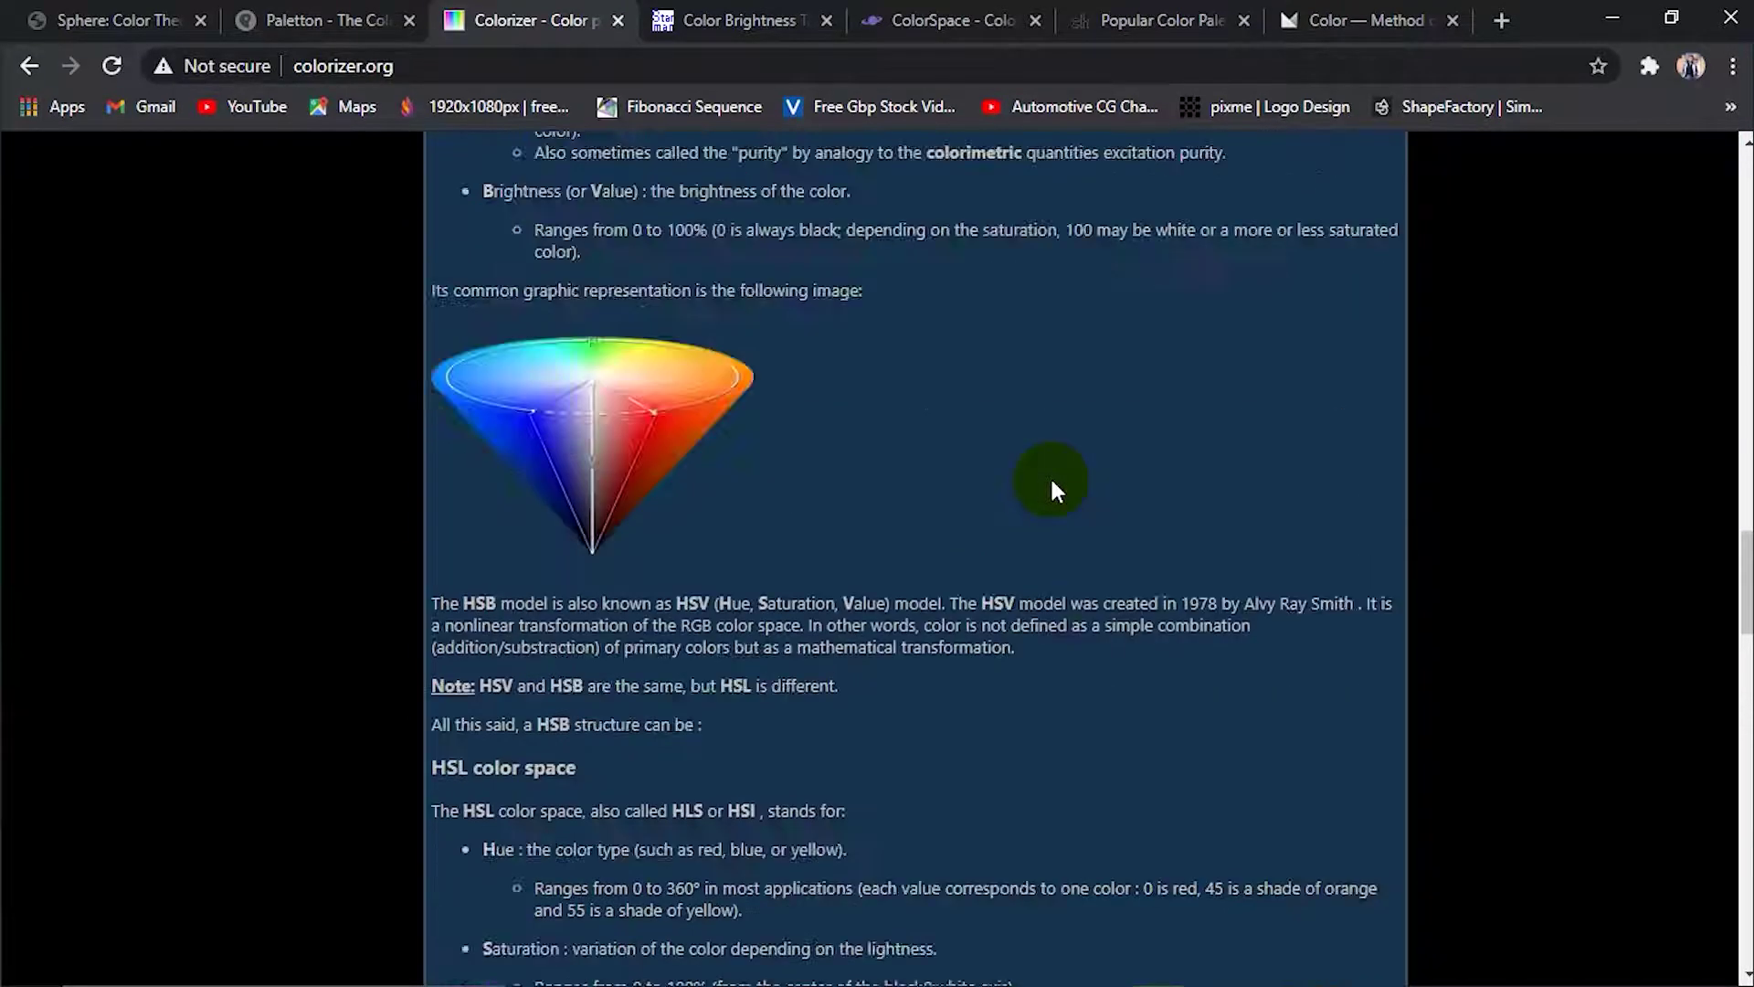
{"action": "scroll", "coordinate": [1050, 475], "scroll_direction": "up", "scroll_amount": 5}
{"action": "scroll", "coordinate": [1050, 475], "scroll_direction": "up", "scroll_amount": 6}
{"action": "scroll", "coordinate": [1051, 480], "scroll_direction": "up", "scroll_amount": 7}
{"action": "scroll", "coordinate": [1051, 480], "scroll_direction": "up", "scroll_amount": 5}
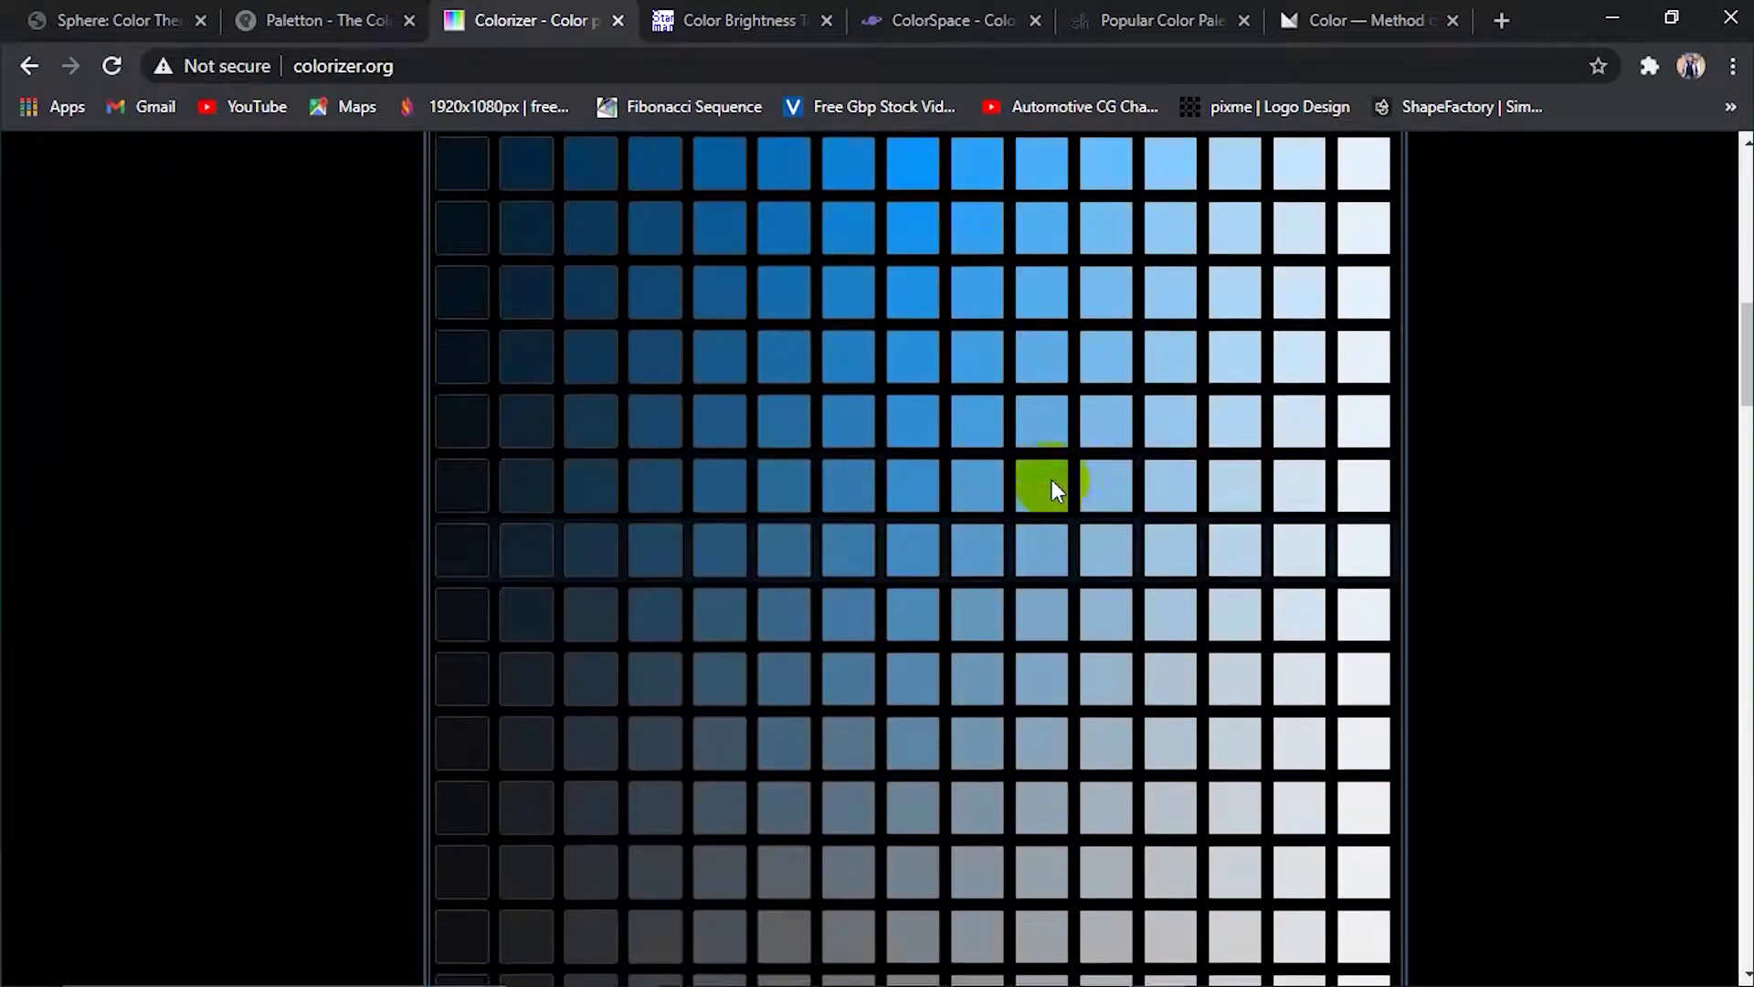
{"action": "scroll", "coordinate": [1051, 480], "scroll_direction": "up", "scroll_amount": 6}
{"action": "scroll", "coordinate": [1051, 478], "scroll_direction": "up", "scroll_amount": 1}
{"action": "scroll", "coordinate": [1049, 475], "scroll_direction": "up", "scroll_amount": 4}
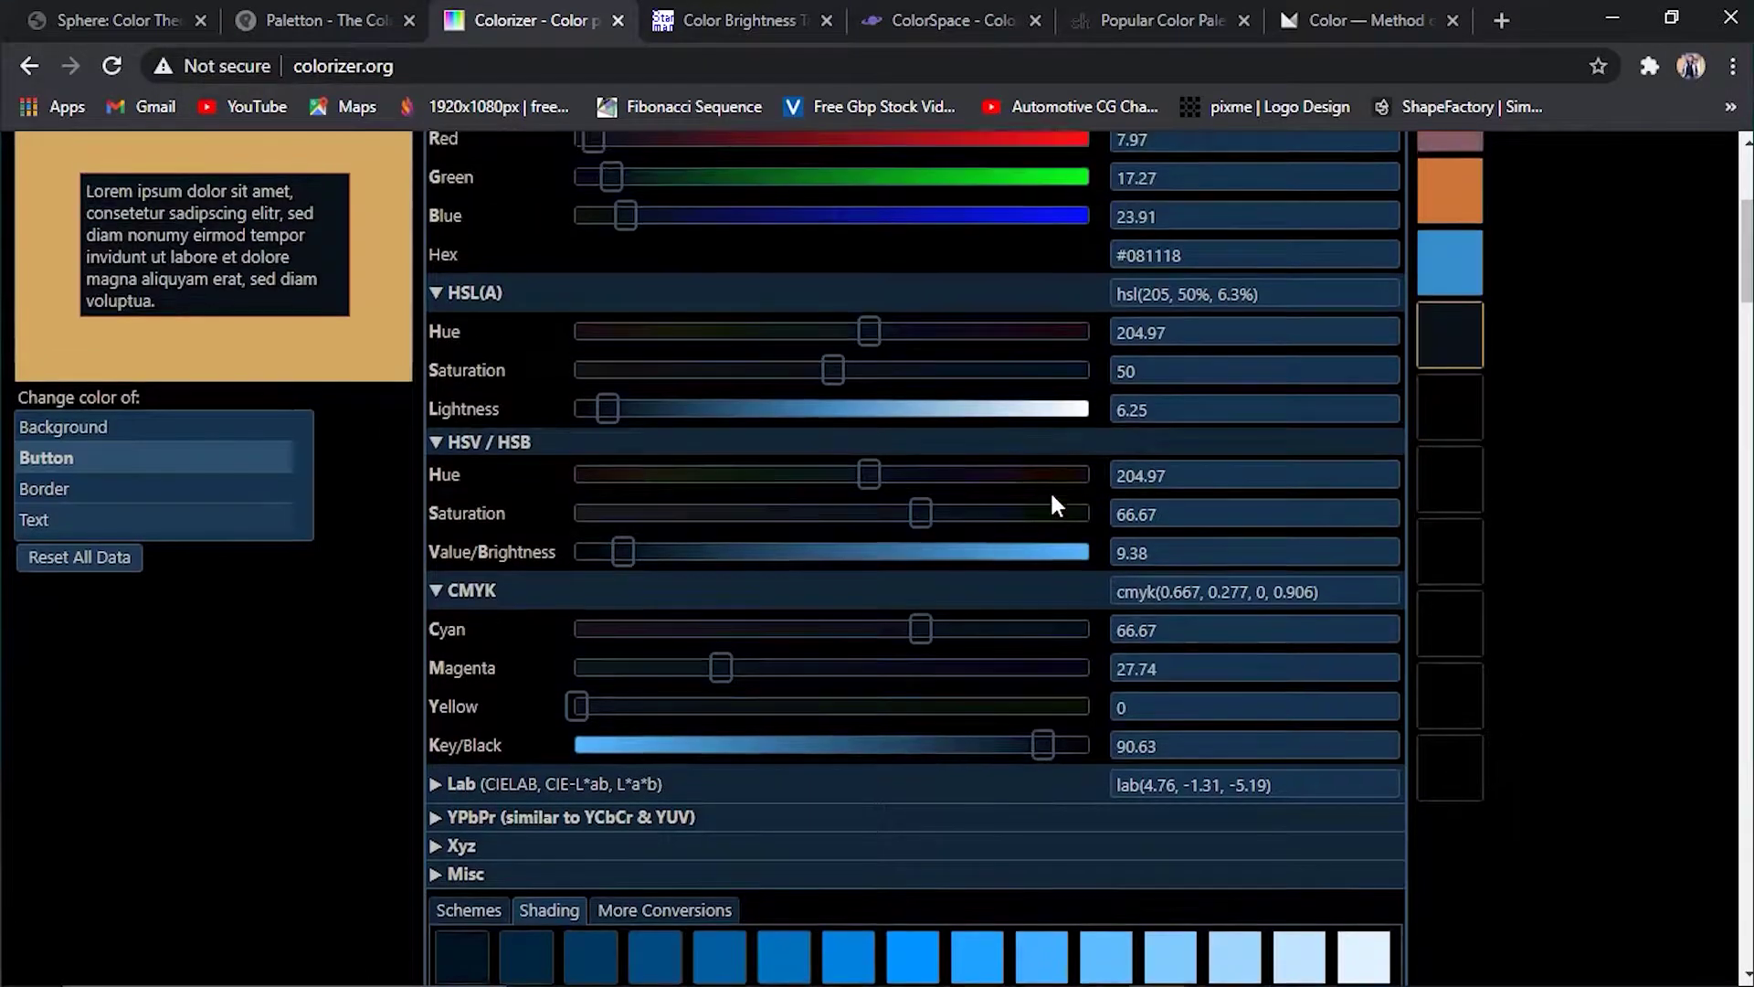
{"action": "scroll", "coordinate": [1051, 490], "scroll_direction": "up", "scroll_amount": 4}
{"action": "scroll", "coordinate": [1053, 505], "scroll_direction": "down", "scroll_amount": 2}
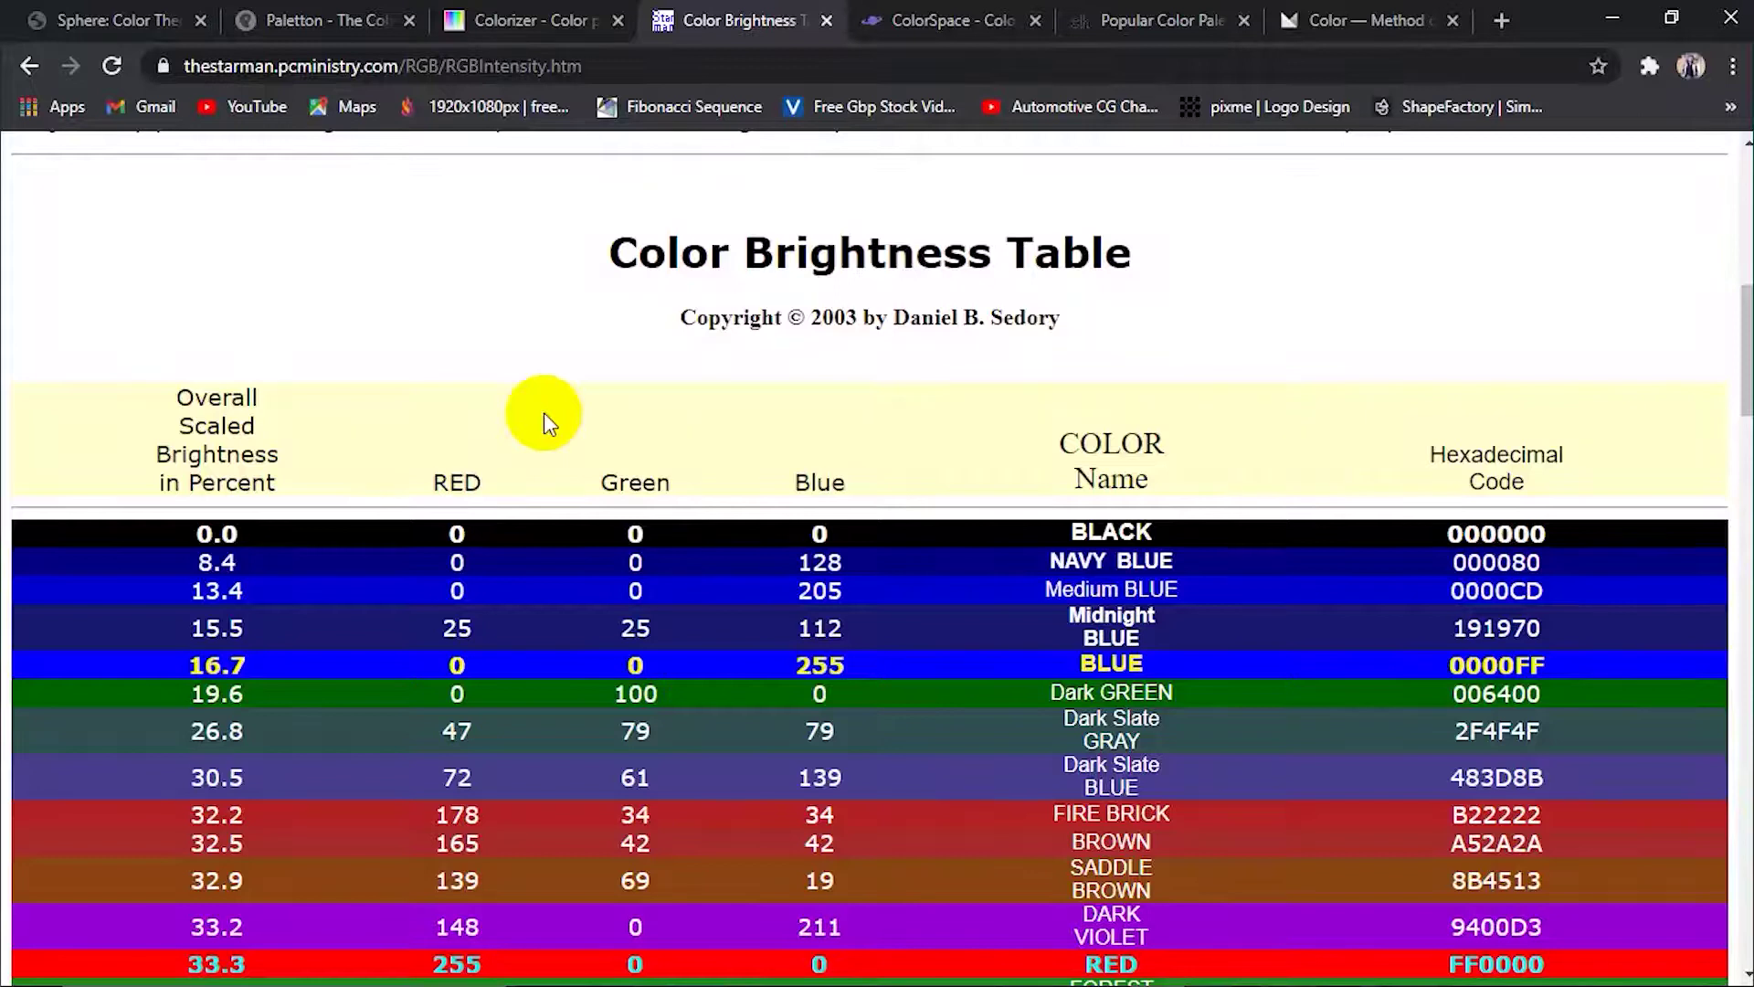
Scroll through the brightness table from BLACK at 0.0 percent to WHITE at 100 and back up
{"action": "scroll", "coordinate": [545, 413], "scroll_direction": "down", "scroll_amount": 3}
{"action": "scroll", "coordinate": [544, 413], "scroll_direction": "up", "scroll_amount": 2}
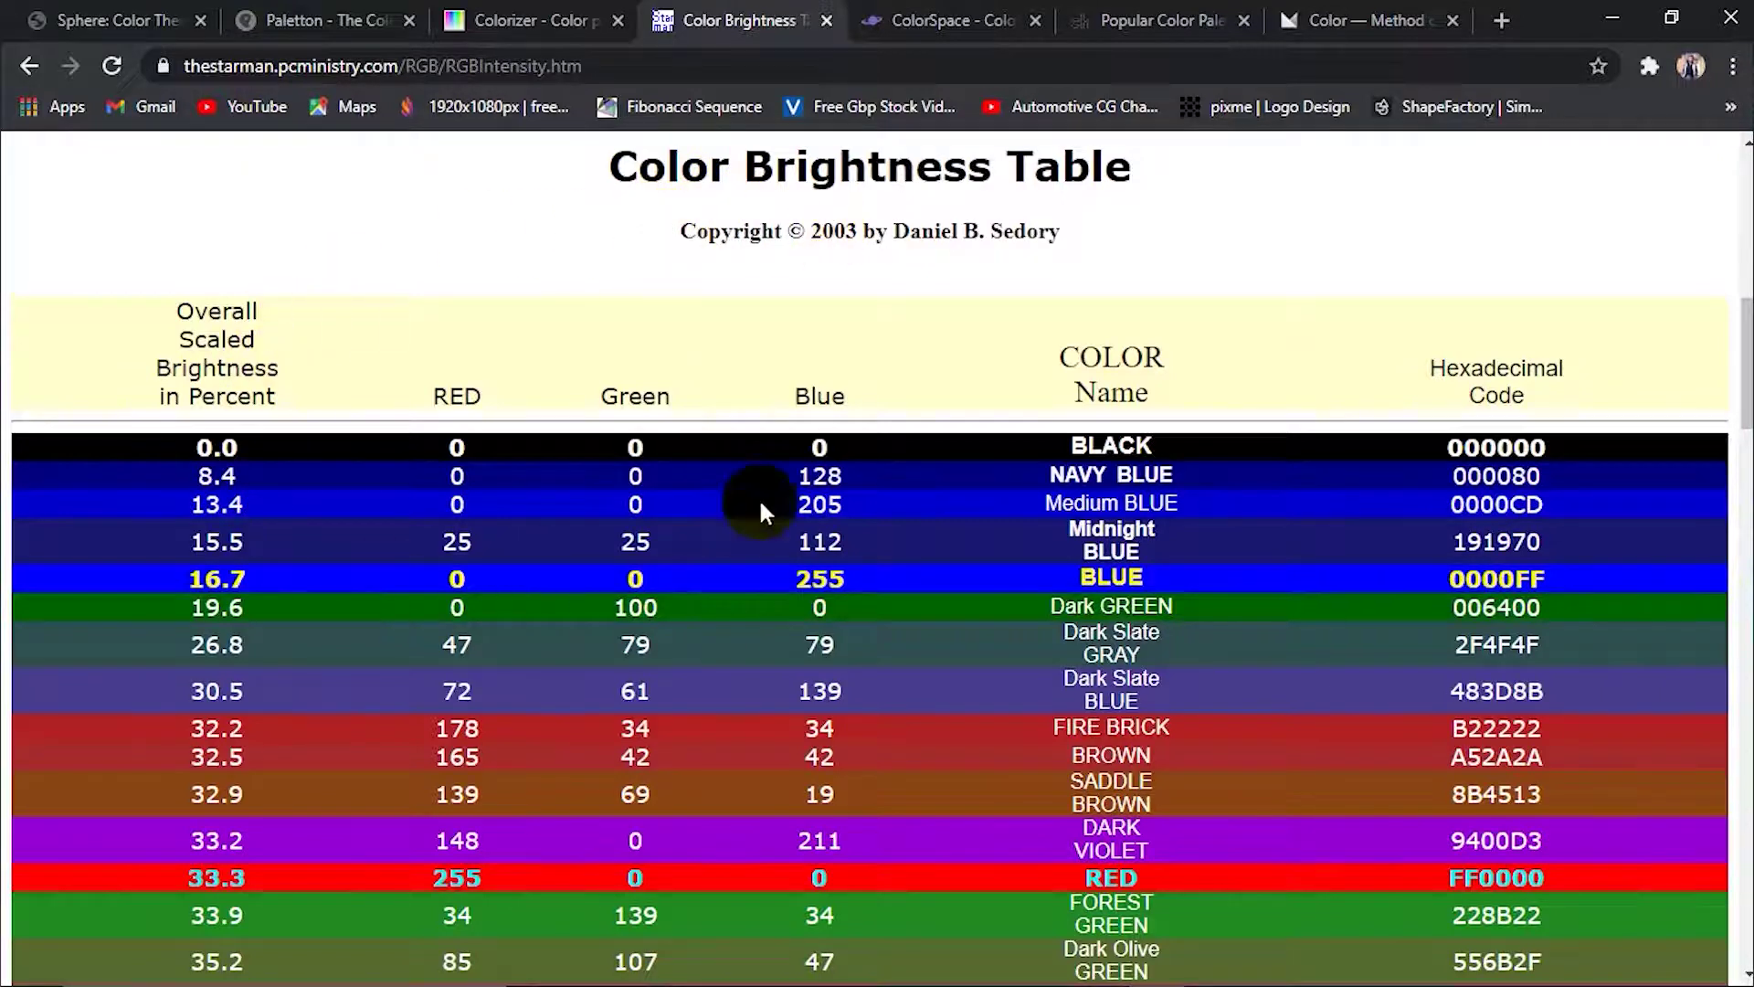
{"action": "scroll", "coordinate": [590, 440], "scroll_direction": "down", "scroll_amount": 2}
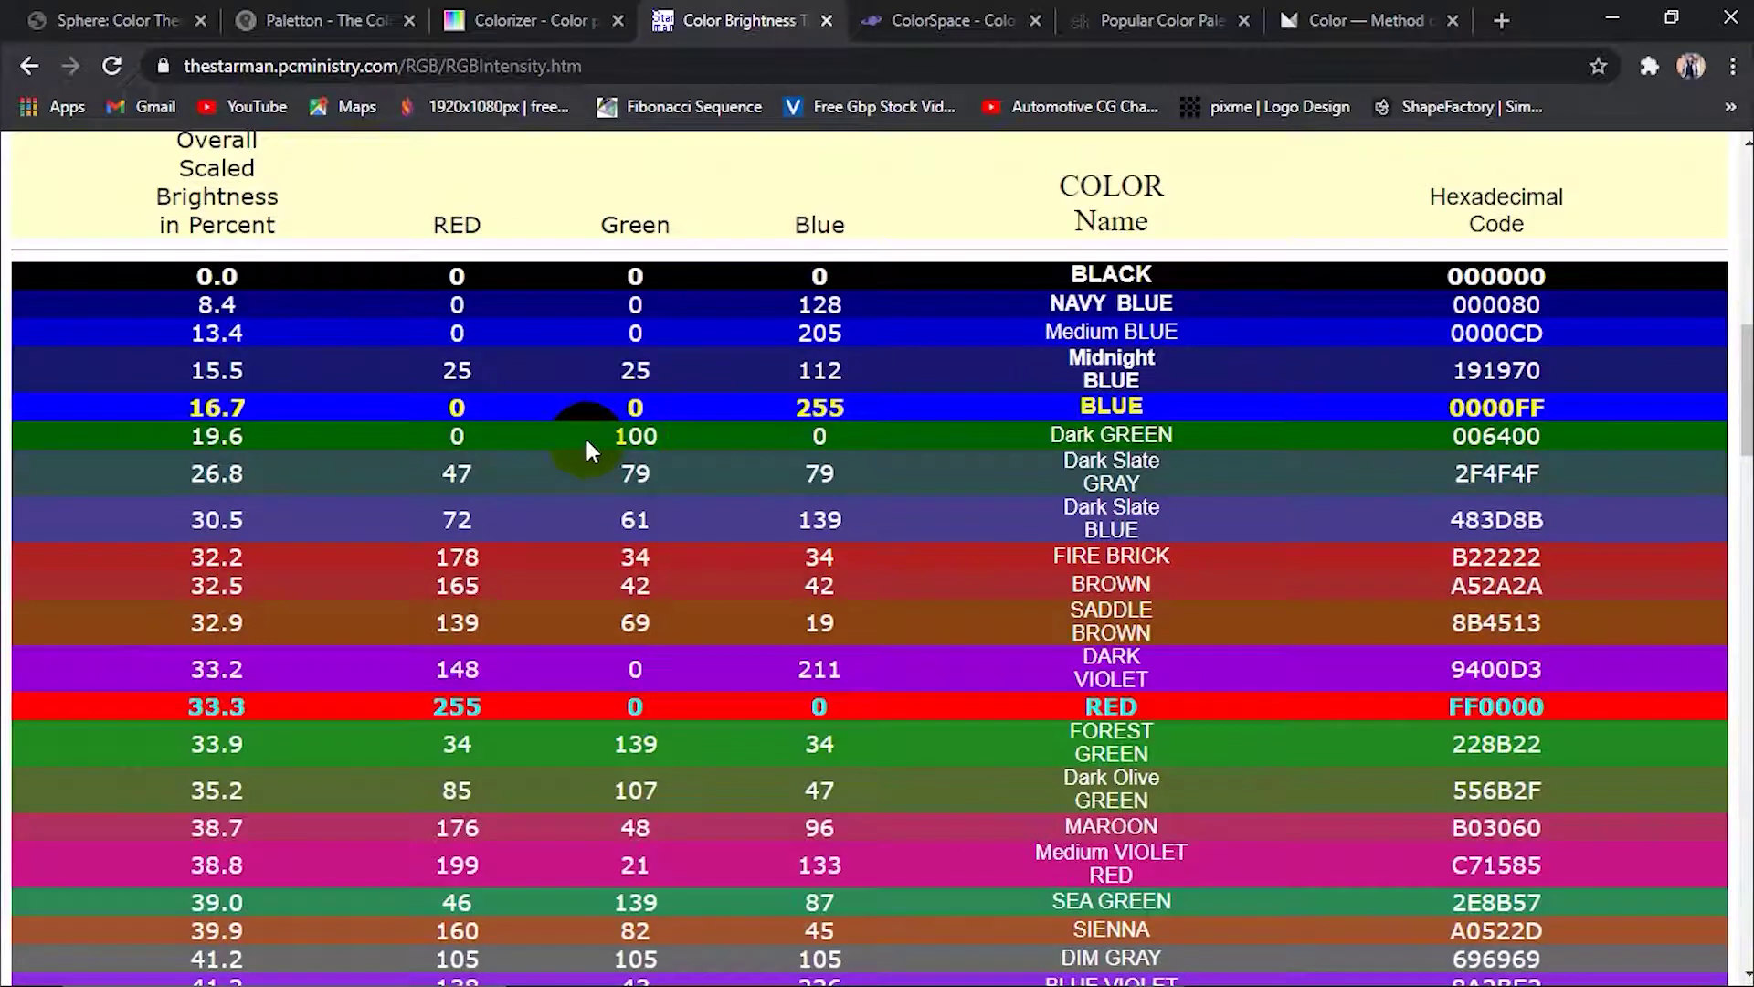
{"action": "scroll", "coordinate": [585, 436], "scroll_direction": "down", "scroll_amount": 1}
{"action": "scroll", "coordinate": [585, 435], "scroll_direction": "down", "scroll_amount": 6}
{"action": "scroll", "coordinate": [584, 441], "scroll_direction": "down", "scroll_amount": 9}
{"action": "scroll", "coordinate": [584, 441], "scroll_direction": "down", "scroll_amount": 6}
{"action": "scroll", "coordinate": [583, 440], "scroll_direction": "down", "scroll_amount": 3}
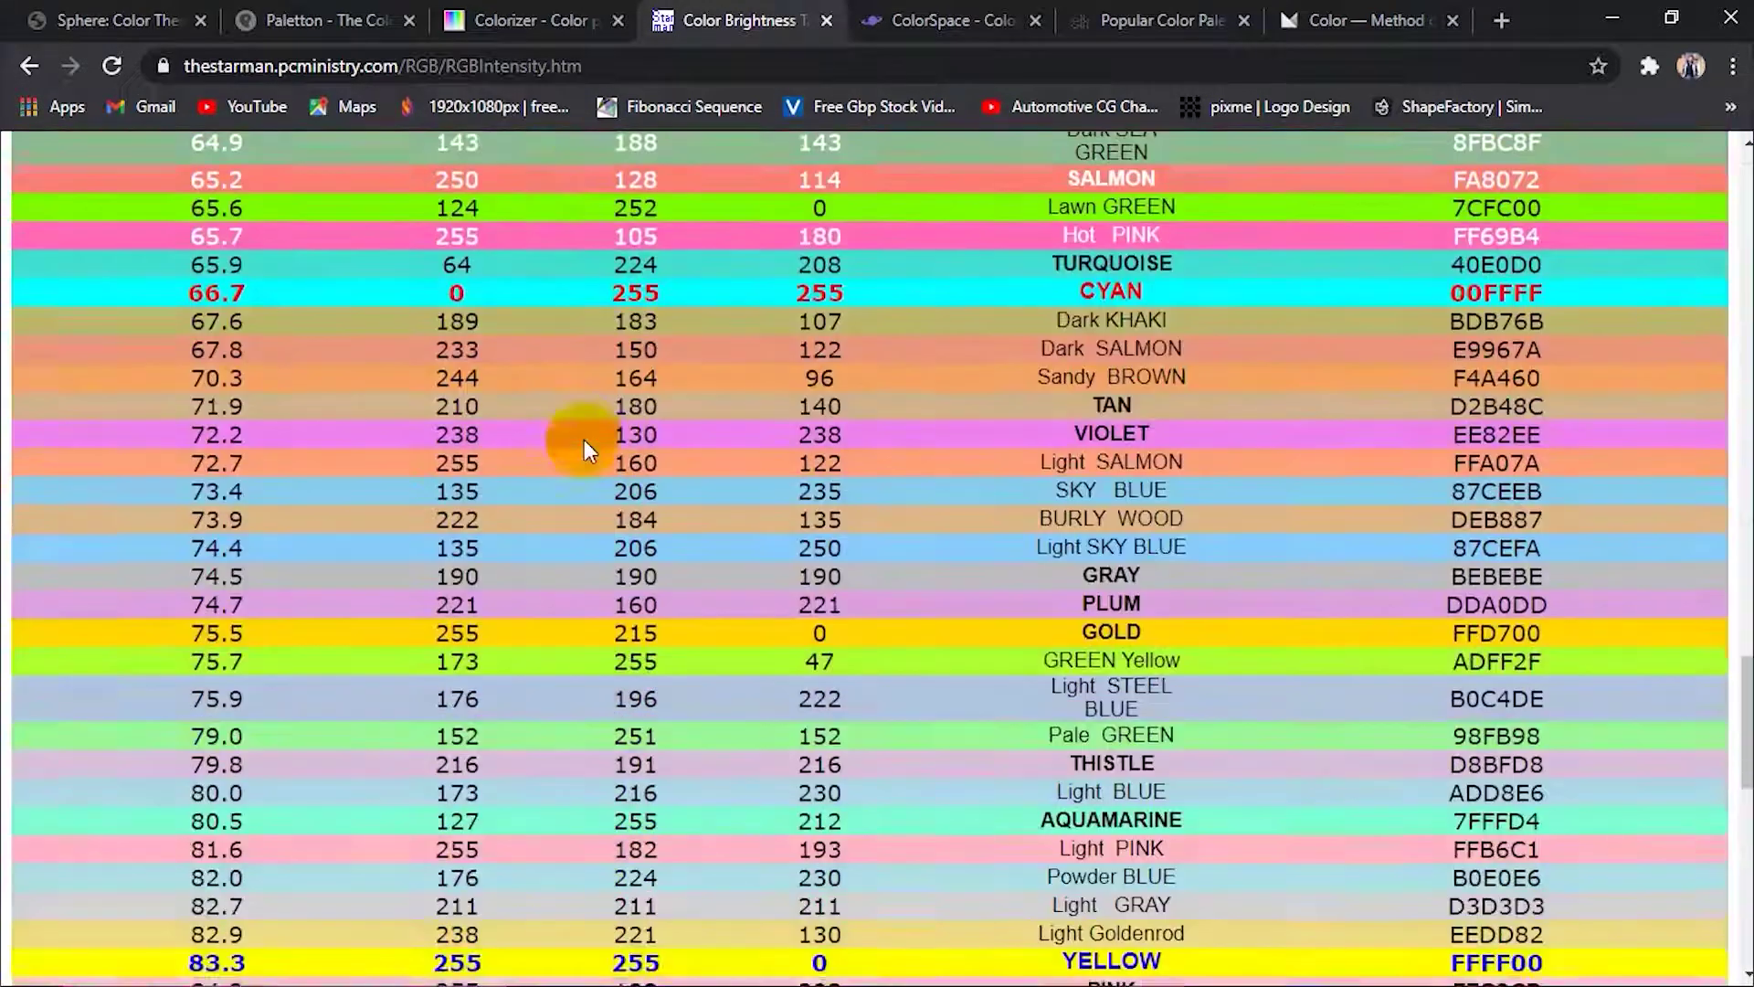
{"action": "scroll", "coordinate": [584, 440], "scroll_direction": "down", "scroll_amount": 3}
{"action": "scroll", "coordinate": [583, 441], "scroll_direction": "down", "scroll_amount": 4}
{"action": "scroll", "coordinate": [584, 440], "scroll_direction": "down", "scroll_amount": 3}
{"action": "scroll", "coordinate": [584, 441], "scroll_direction": "down", "scroll_amount": 3}
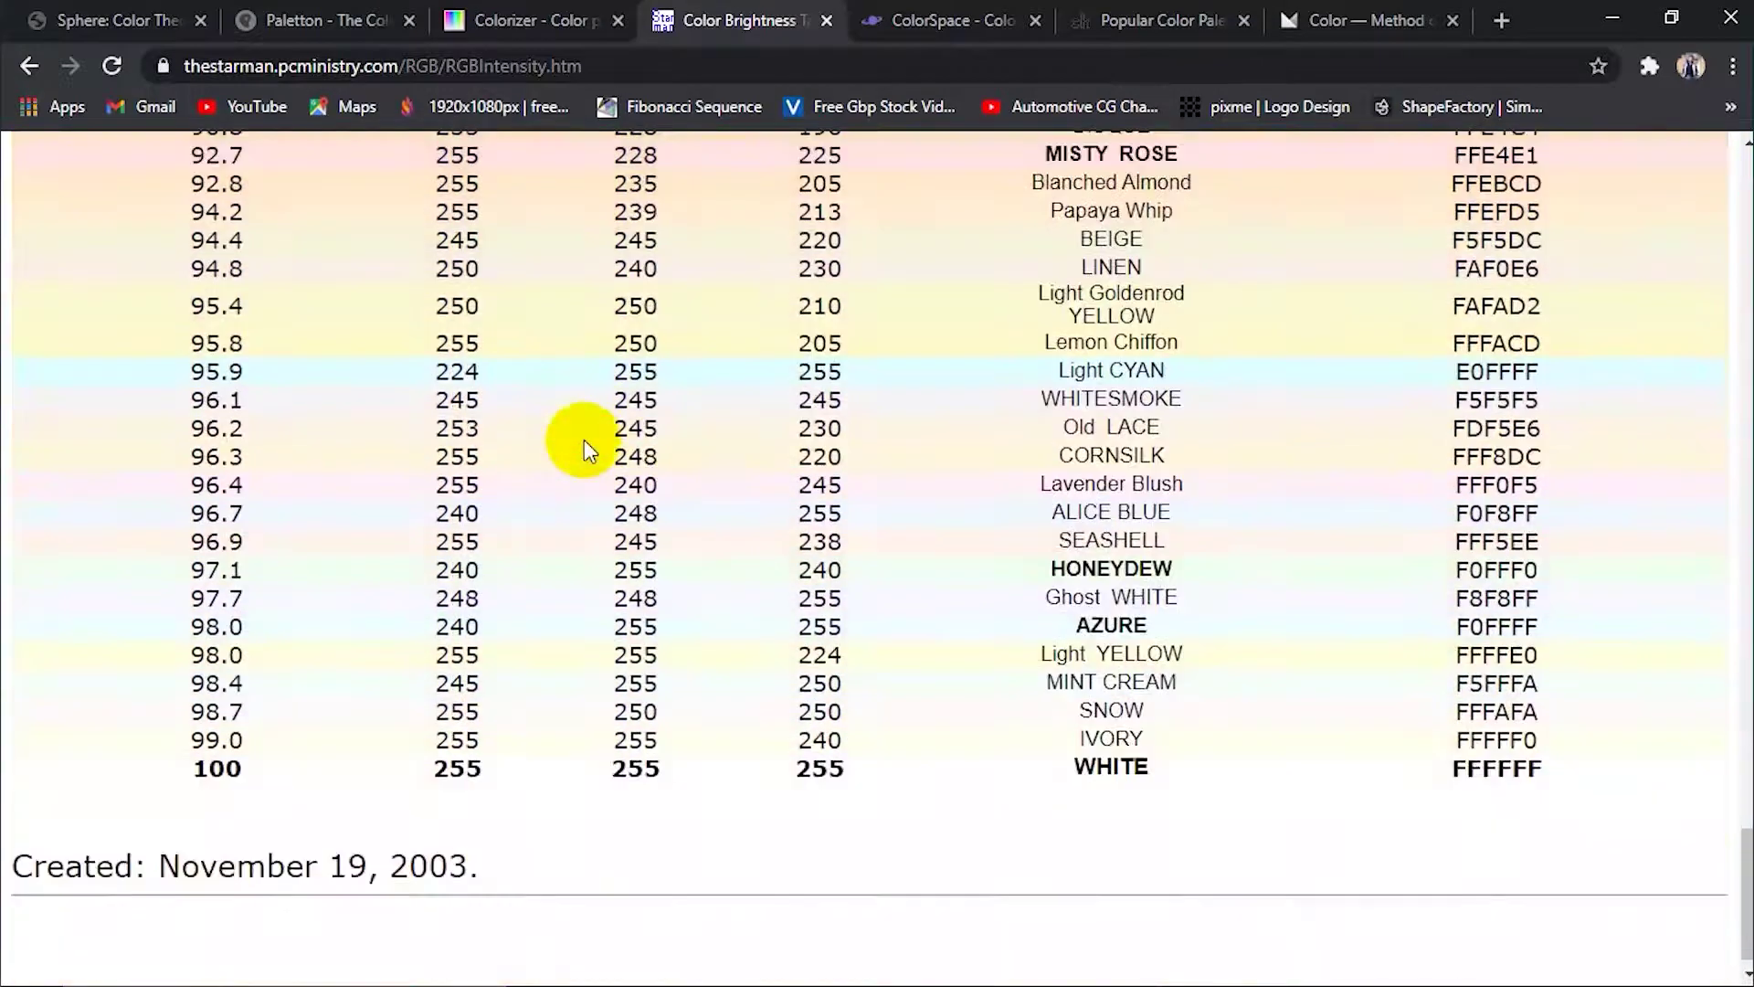
{"action": "scroll", "coordinate": [584, 440], "scroll_direction": "up", "scroll_amount": 1}
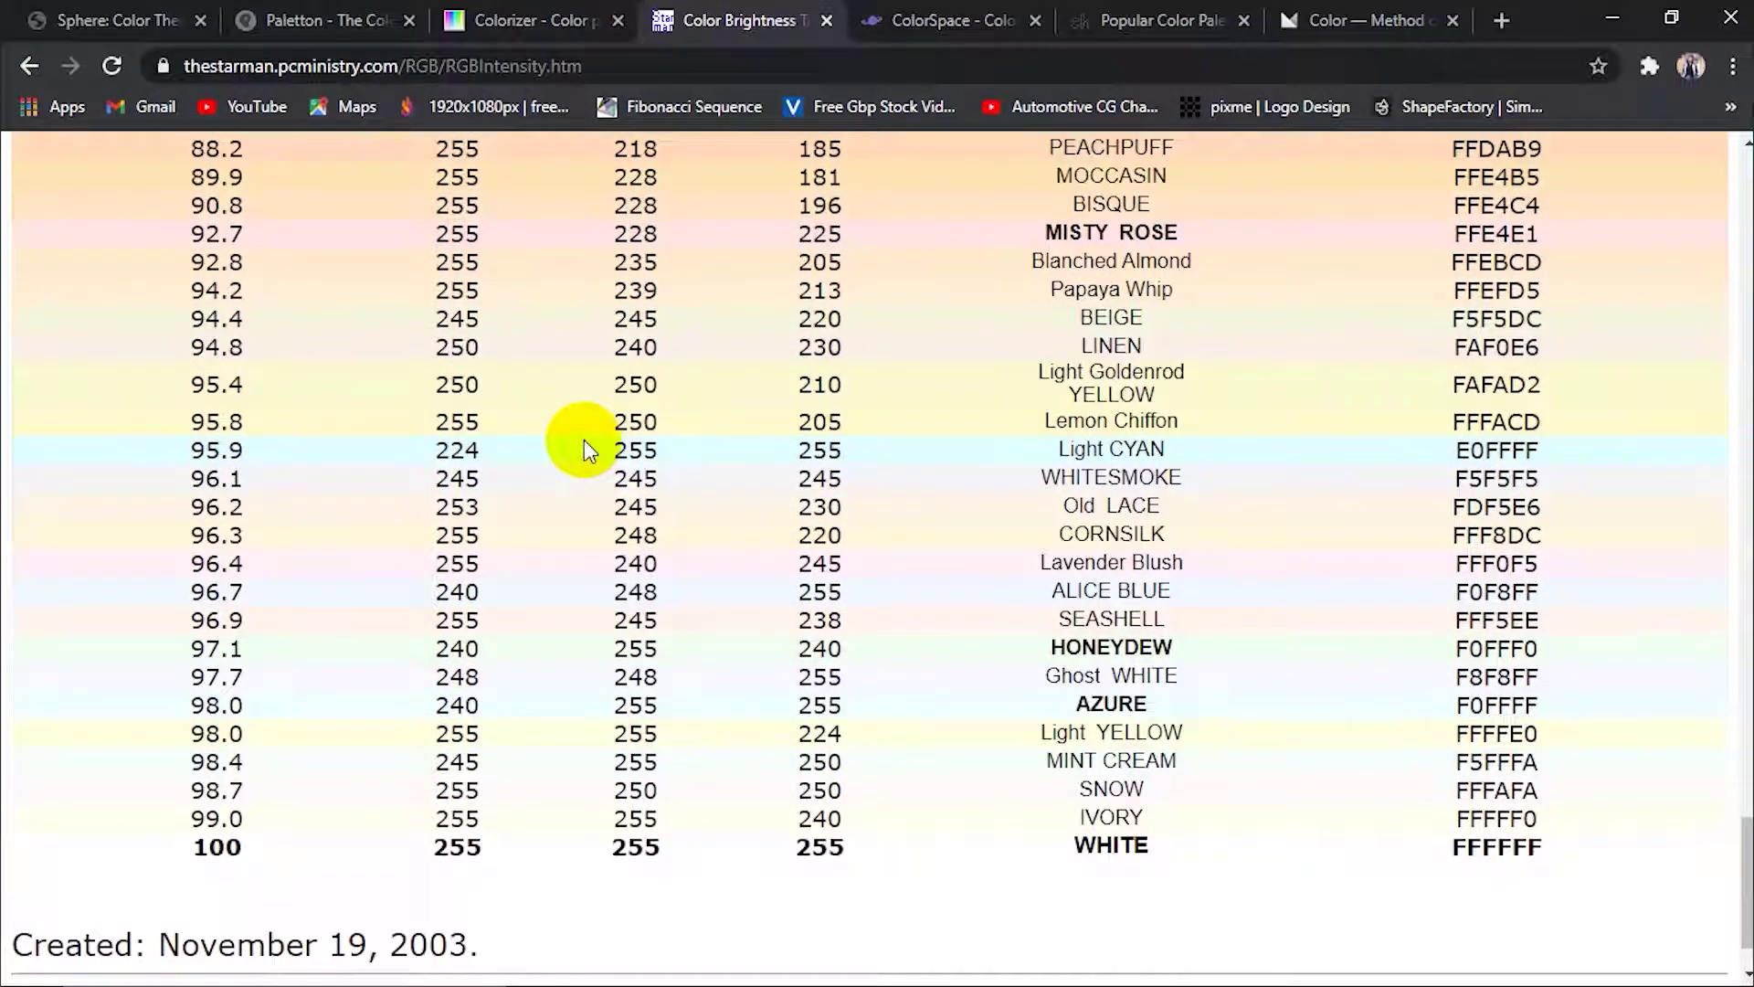
{"action": "scroll", "coordinate": [584, 441], "scroll_direction": "up", "scroll_amount": 1}
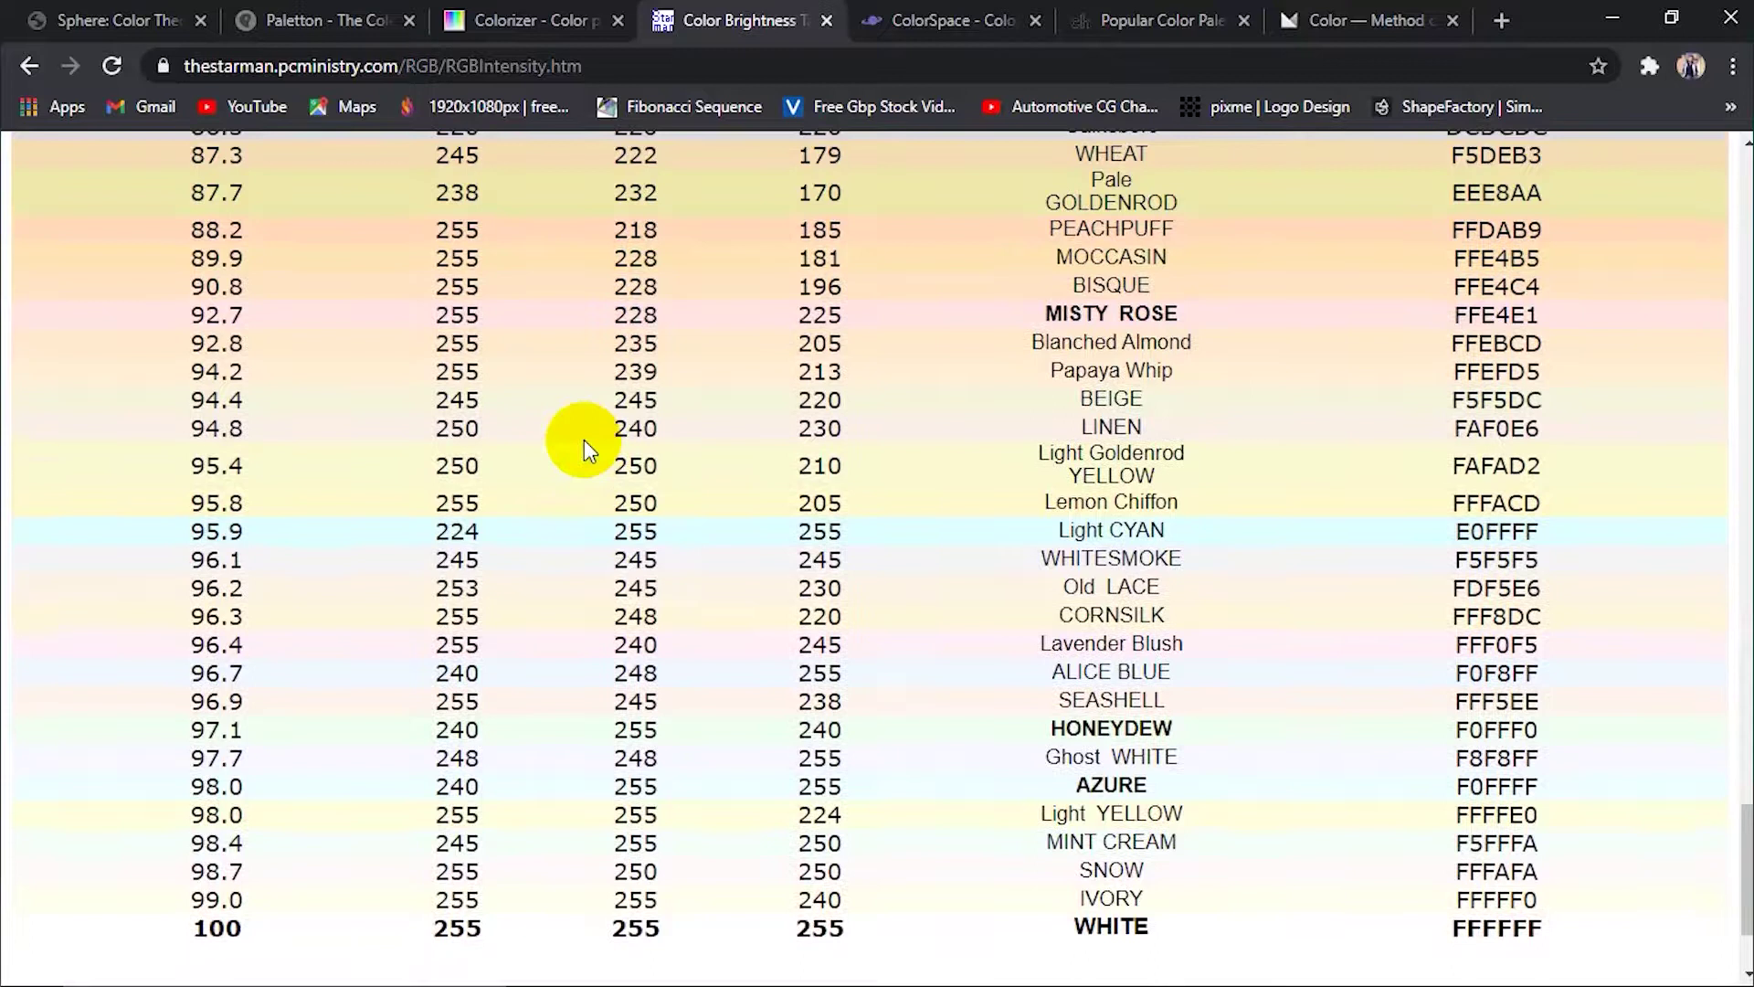
{"action": "scroll", "coordinate": [583, 440], "scroll_direction": "down", "scroll_amount": 1}
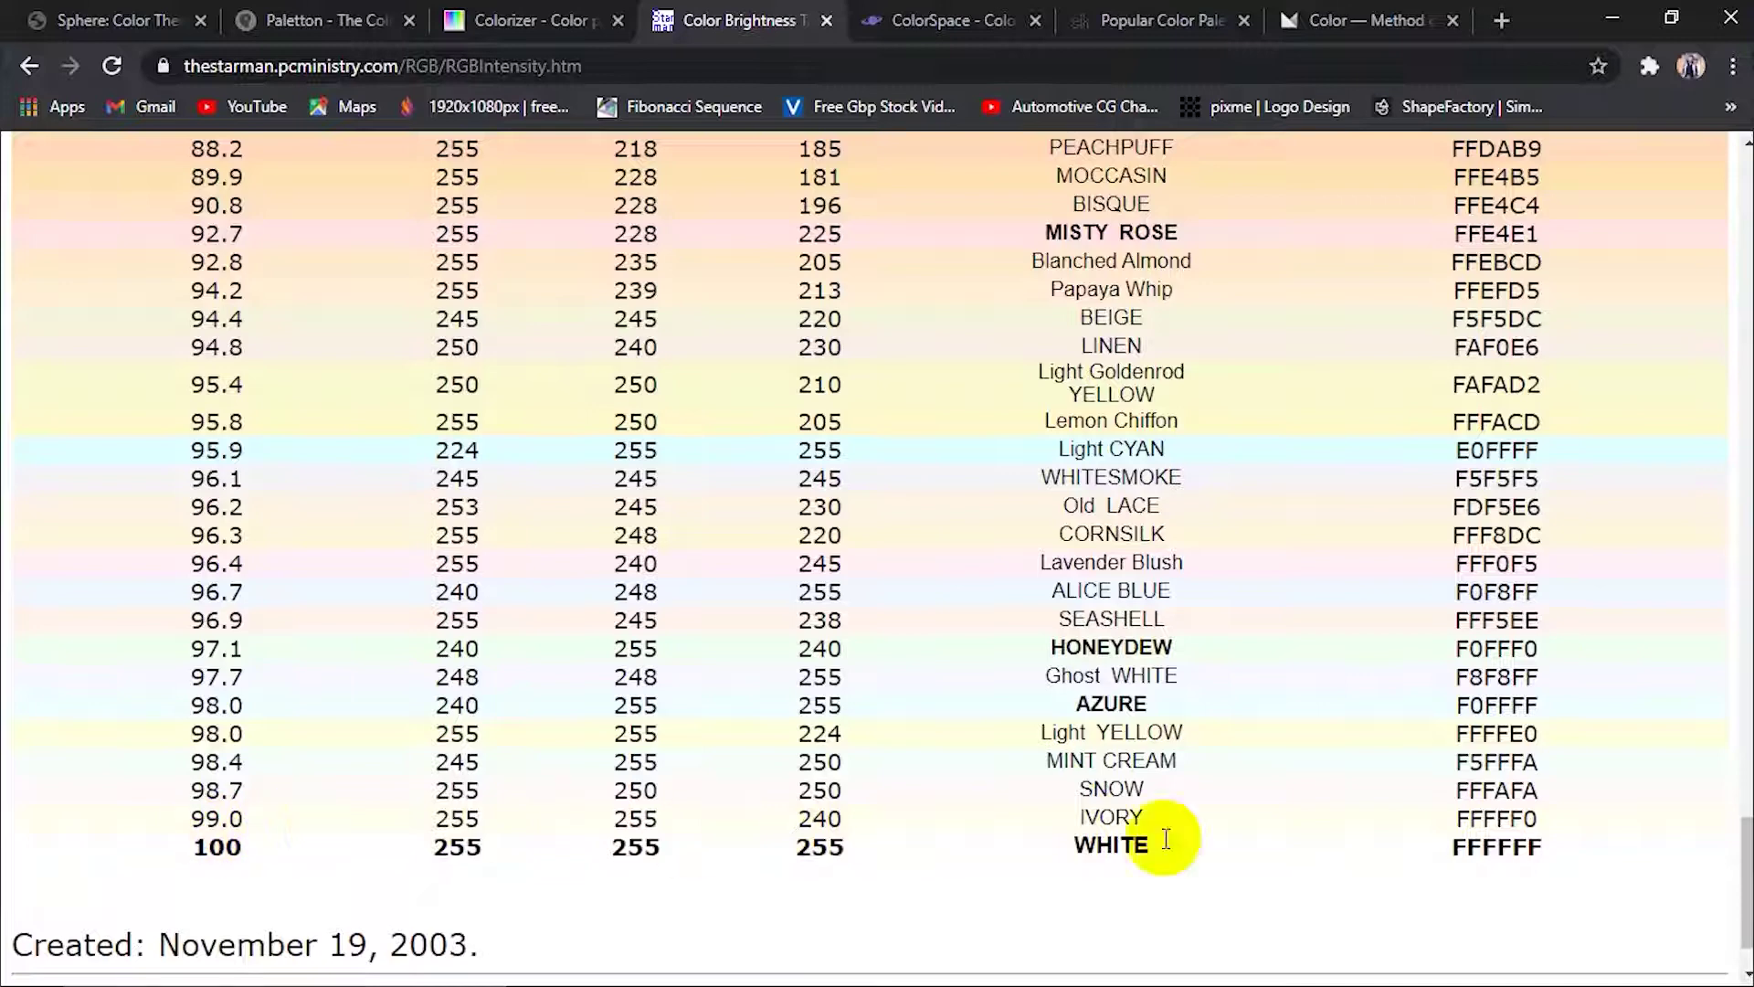
{"action": "scroll", "coordinate": [1048, 816], "scroll_direction": "up", "scroll_amount": 2}
{"action": "scroll", "coordinate": [1049, 816], "scroll_direction": "up", "scroll_amount": 6}
{"action": "scroll", "coordinate": [1049, 816], "scroll_direction": "up", "scroll_amount": 5}
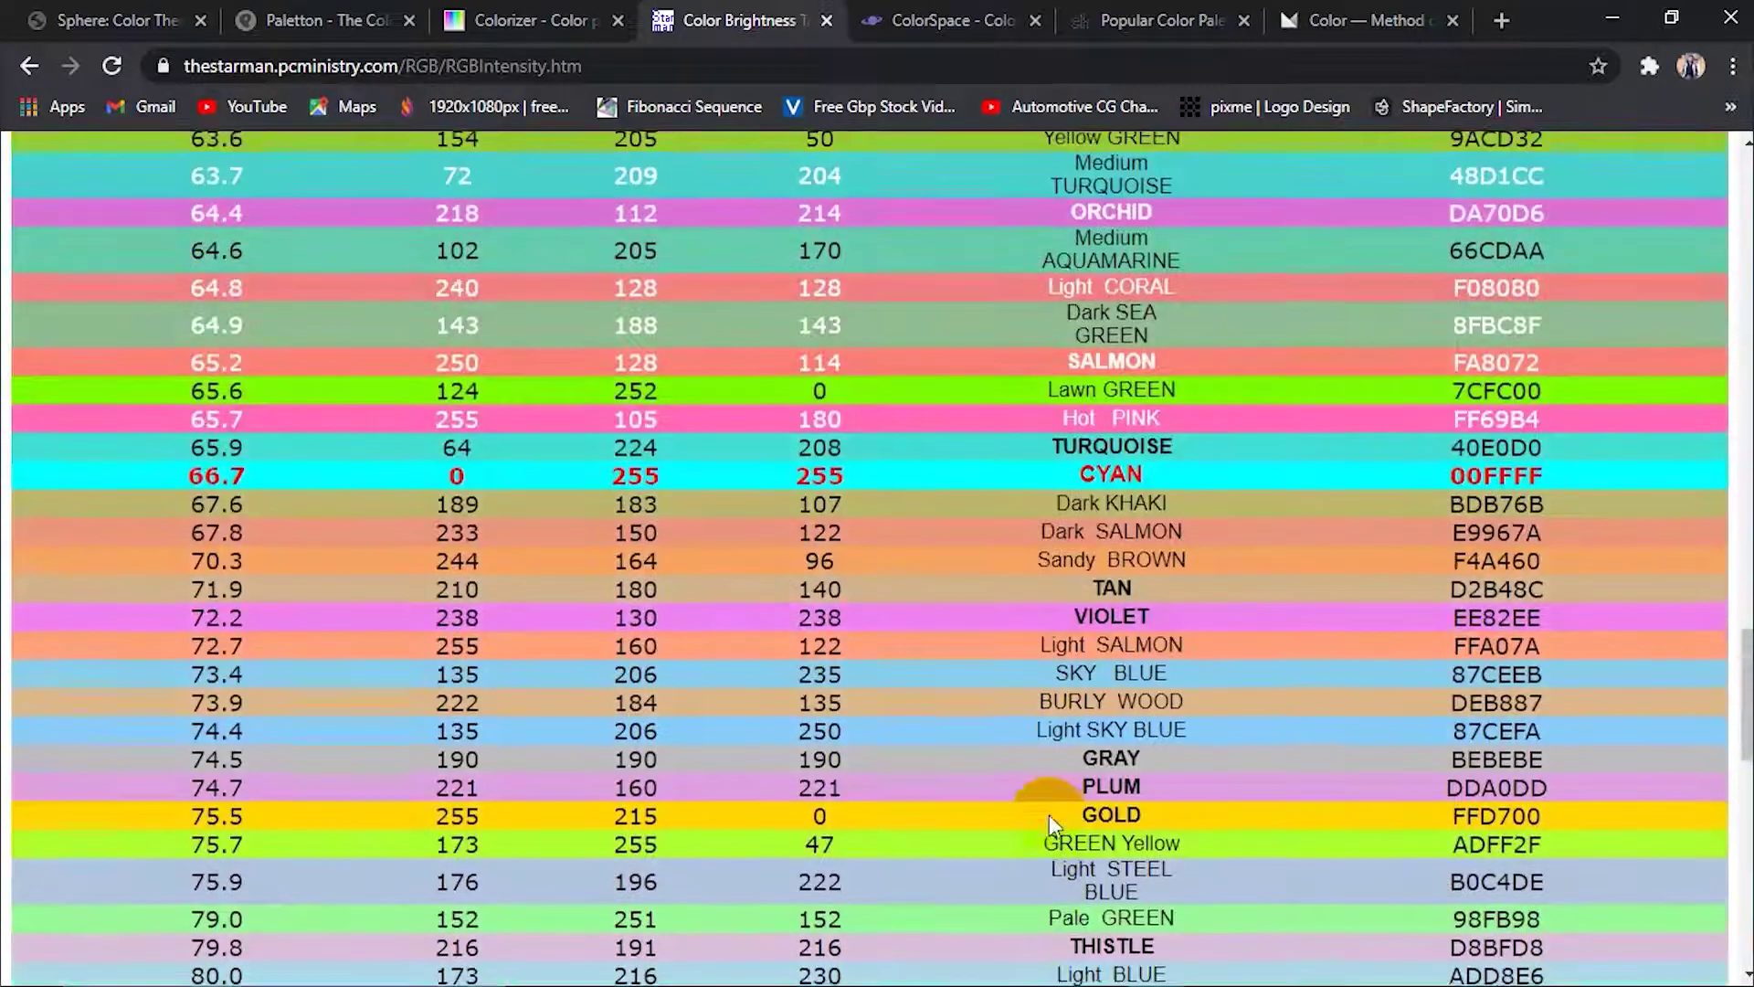
{"action": "scroll", "coordinate": [1049, 816], "scroll_direction": "up", "scroll_amount": 5}
{"action": "scroll", "coordinate": [1005, 803], "scroll_direction": "up", "scroll_amount": 5}
{"action": "scroll", "coordinate": [785, 763], "scroll_direction": "up", "scroll_amount": 5}
{"action": "scroll", "coordinate": [685, 548], "scroll_direction": "up", "scroll_amount": 5}
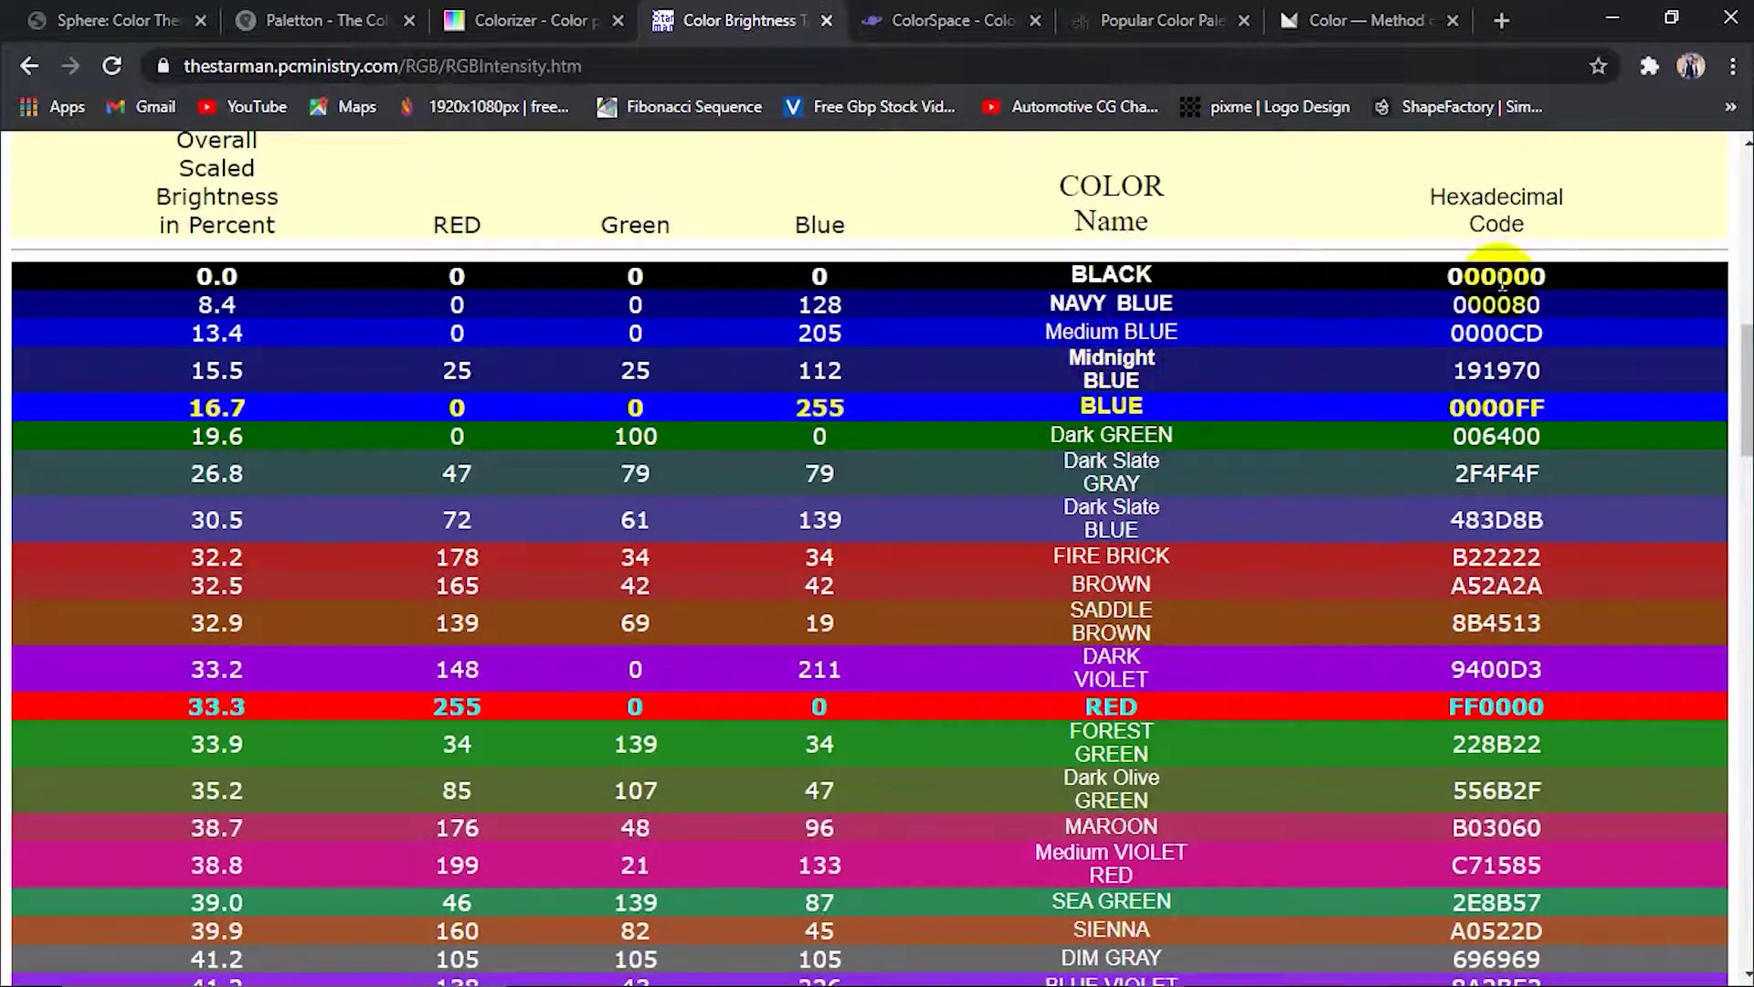
Select the NAVY BLUE 000080 and Midnight BLUE 191970 hex codes, then scroll through the table
{"action": "double_click", "coordinate": [1461, 304]}
{"action": "left_click_drag", "start_coordinate": [1456, 370], "coordinate": [1541, 368]}
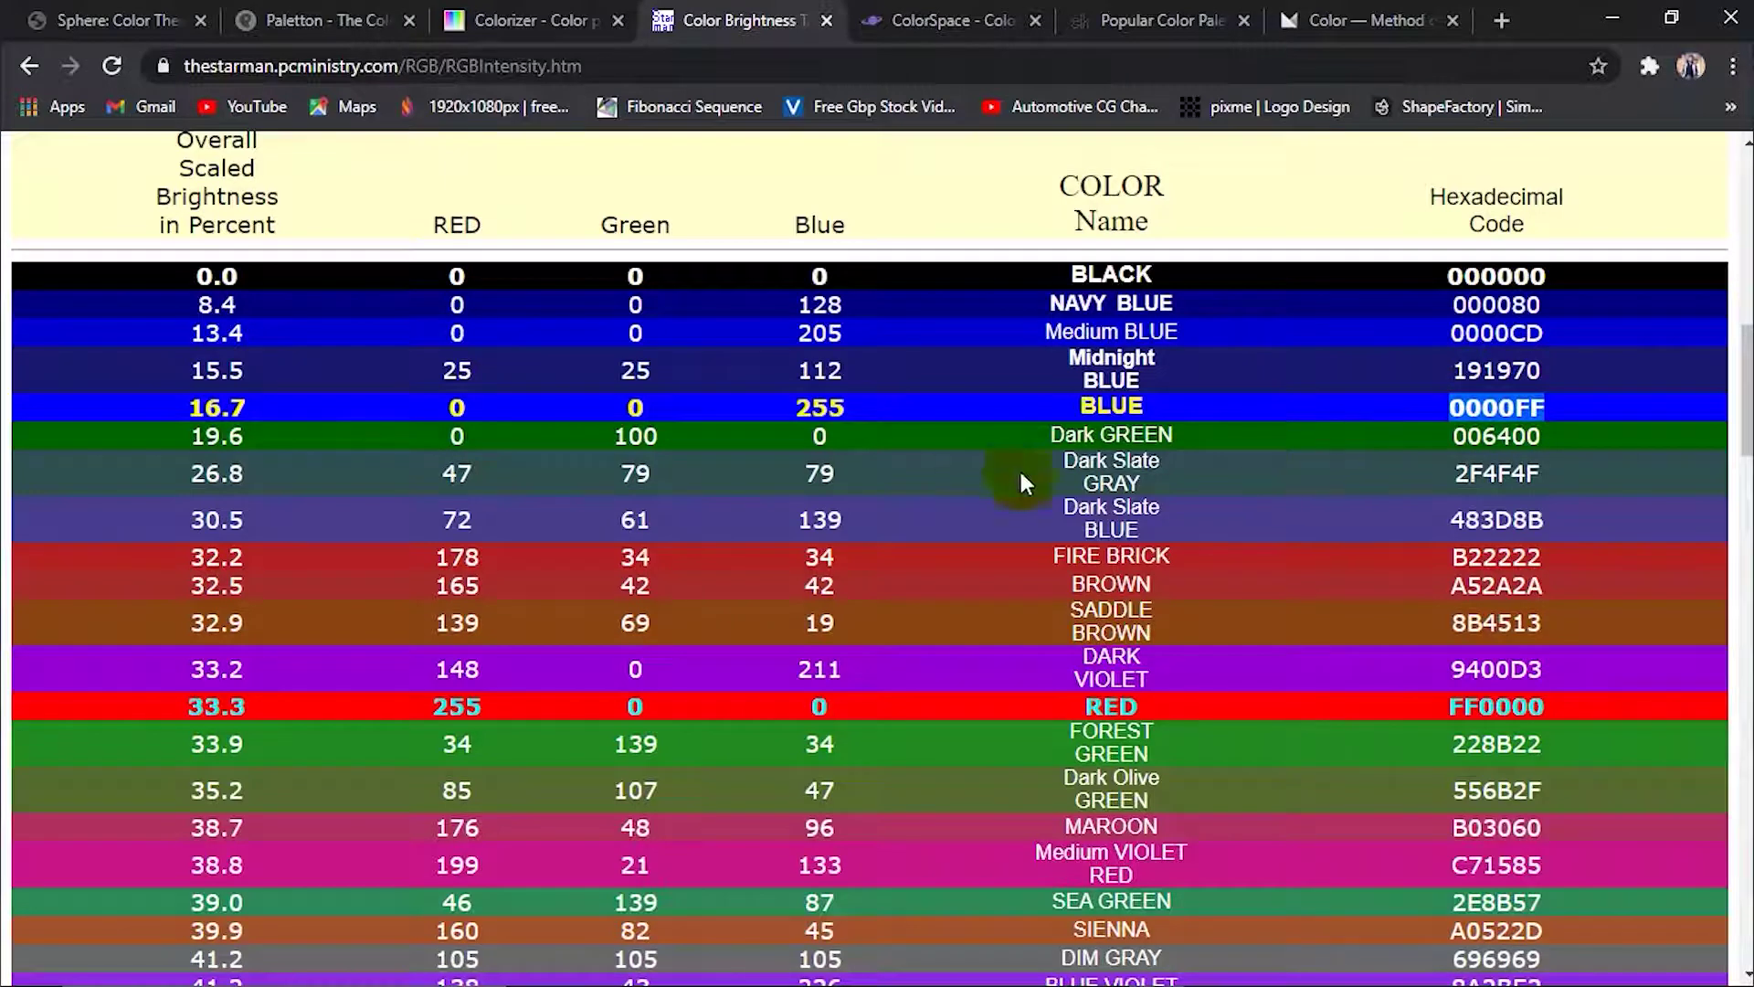
{"action": "scroll", "coordinate": [991, 489], "scroll_direction": "down", "scroll_amount": 2}
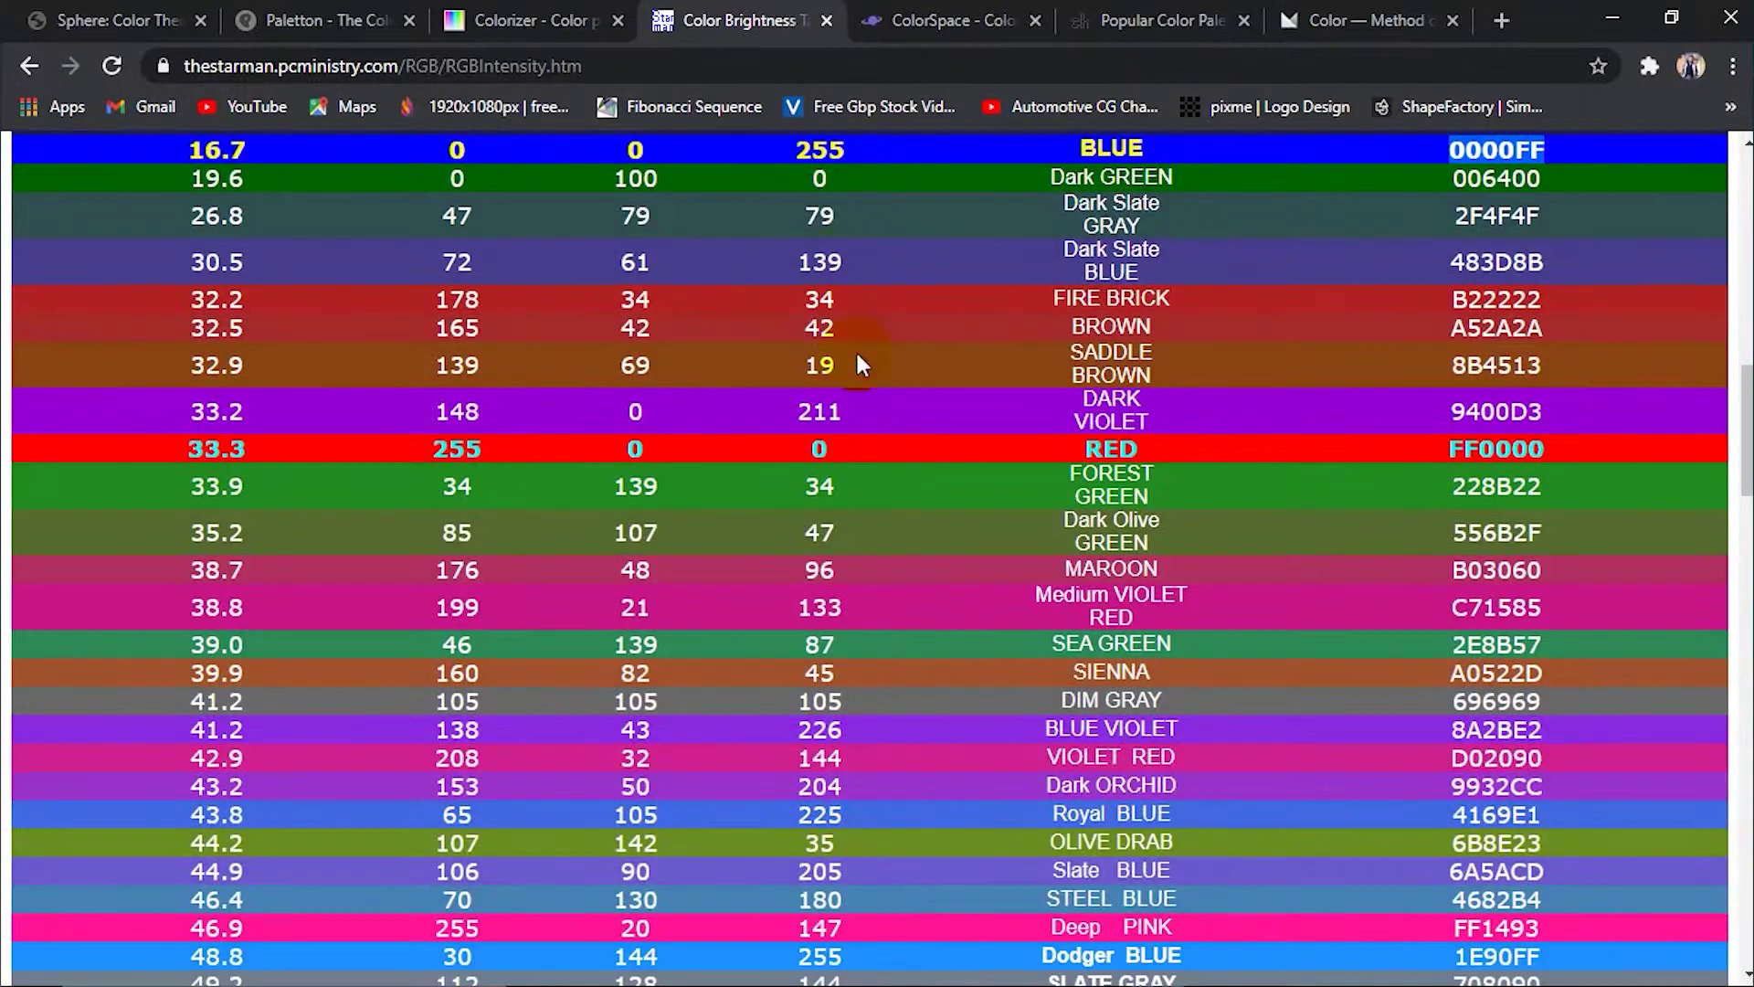
{"action": "scroll", "coordinate": [855, 352], "scroll_direction": "down", "scroll_amount": 3}
{"action": "scroll", "coordinate": [856, 361], "scroll_direction": "down", "scroll_amount": 5}
{"action": "scroll", "coordinate": [853, 367], "scroll_direction": "down", "scroll_amount": 2}
{"action": "scroll", "coordinate": [853, 434], "scroll_direction": "up", "scroll_amount": 2}
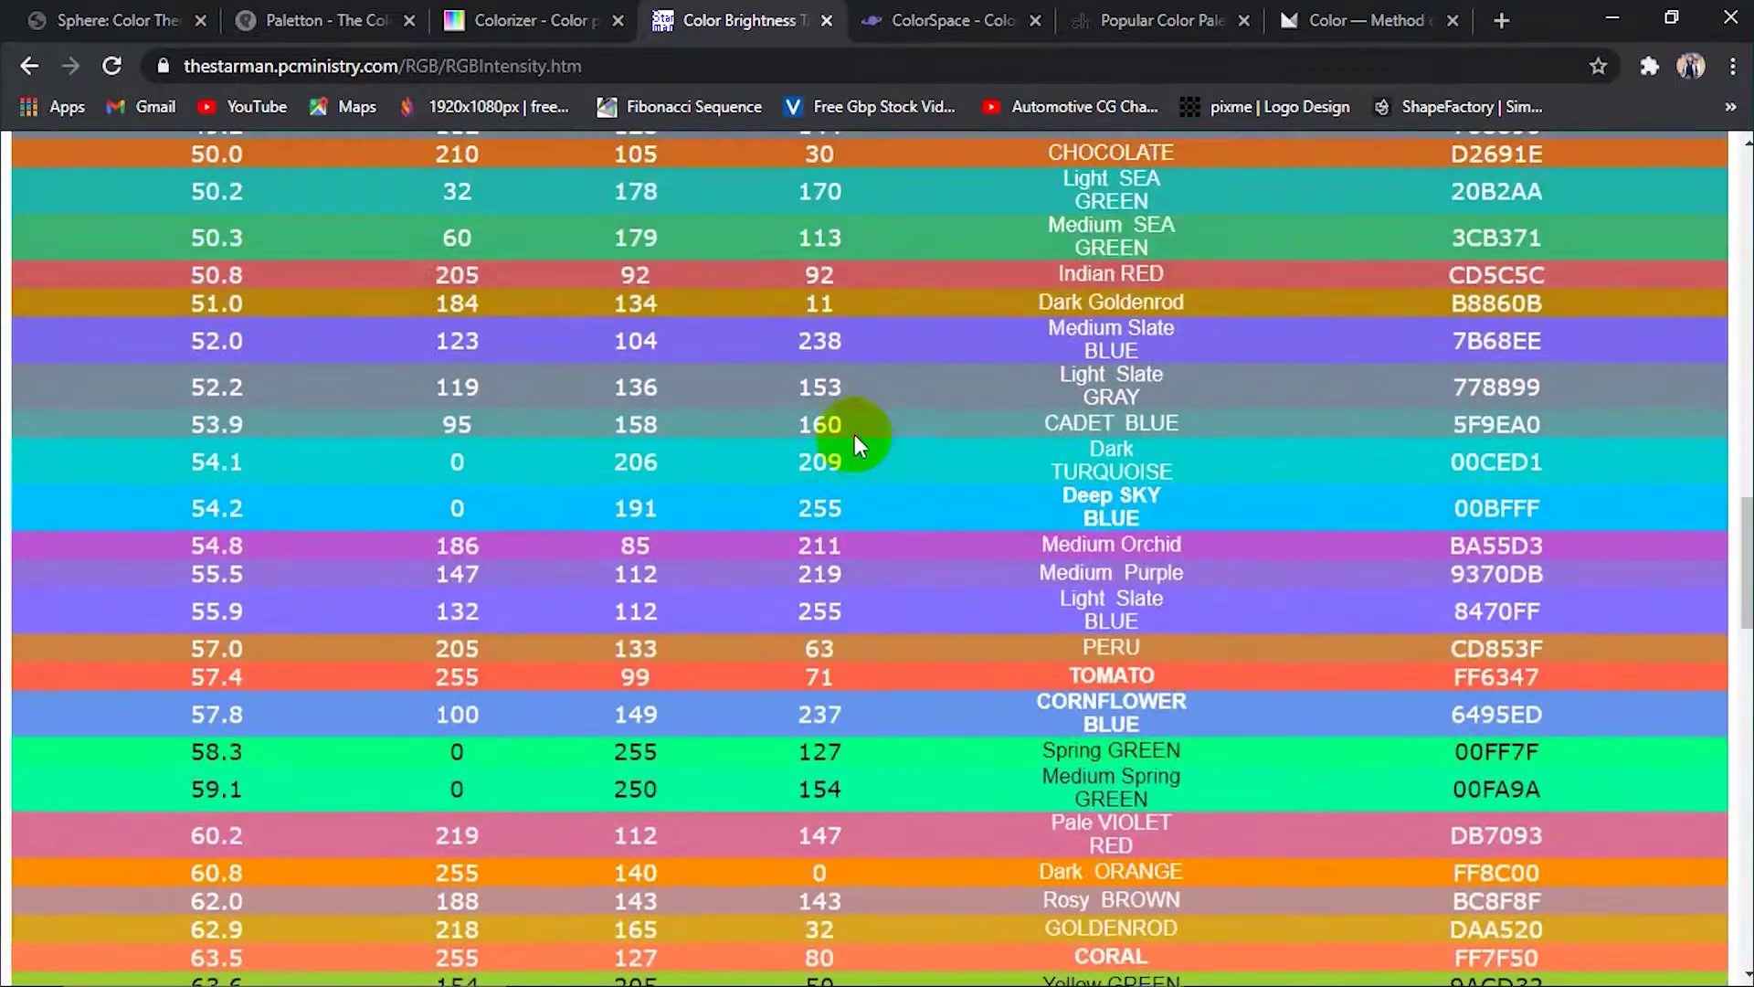
{"action": "scroll", "coordinate": [853, 434], "scroll_direction": "up", "scroll_amount": 1}
{"action": "scroll", "coordinate": [852, 437], "scroll_direction": "up", "scroll_amount": 1}
{"action": "scroll", "coordinate": [852, 437], "scroll_direction": "up", "scroll_amount": 1}
{"action": "scroll", "coordinate": [853, 437], "scroll_direction": "up", "scroll_amount": 2}
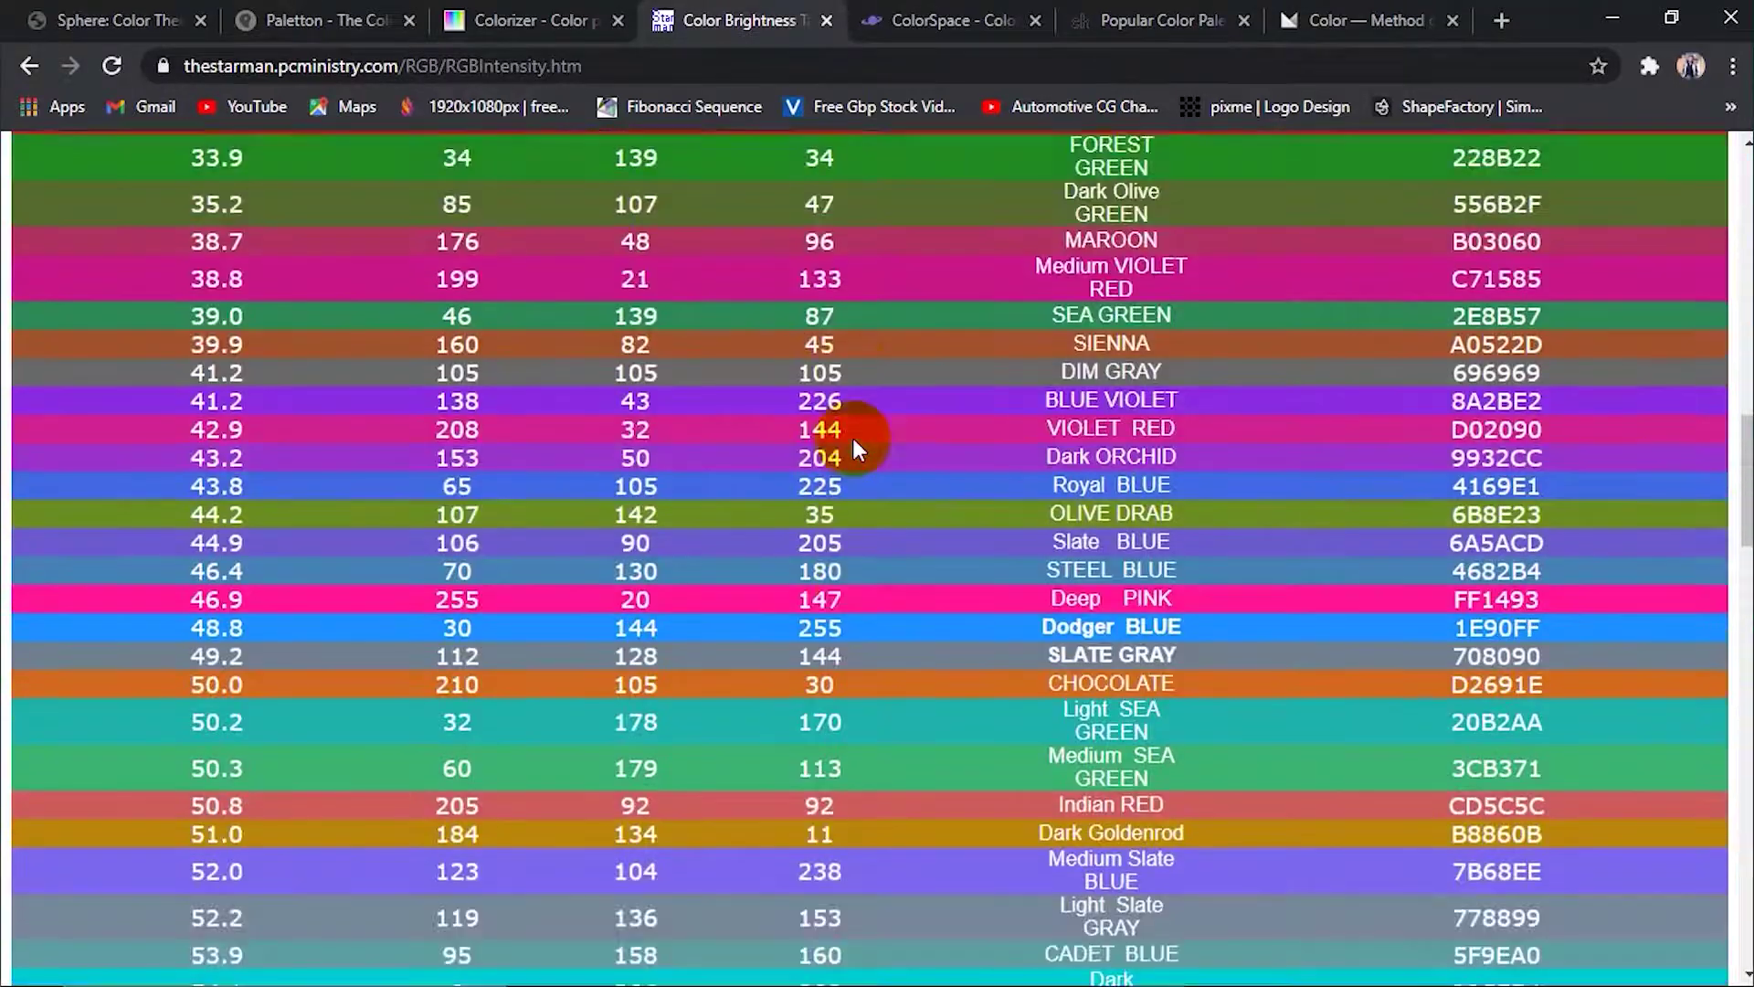
{"action": "scroll", "coordinate": [852, 437], "scroll_direction": "up", "scroll_amount": 2}
{"action": "scroll", "coordinate": [851, 435], "scroll_direction": "up", "scroll_amount": 2}
{"action": "scroll", "coordinate": [729, 594], "scroll_direction": "up", "scroll_amount": 2}
{"action": "scroll", "coordinate": [727, 593], "scroll_direction": "up", "scroll_amount": 1}
{"action": "scroll", "coordinate": [744, 539], "scroll_direction": "down", "scroll_amount": 3}
{"action": "scroll", "coordinate": [726, 612], "scroll_direction": "down", "scroll_amount": 4}
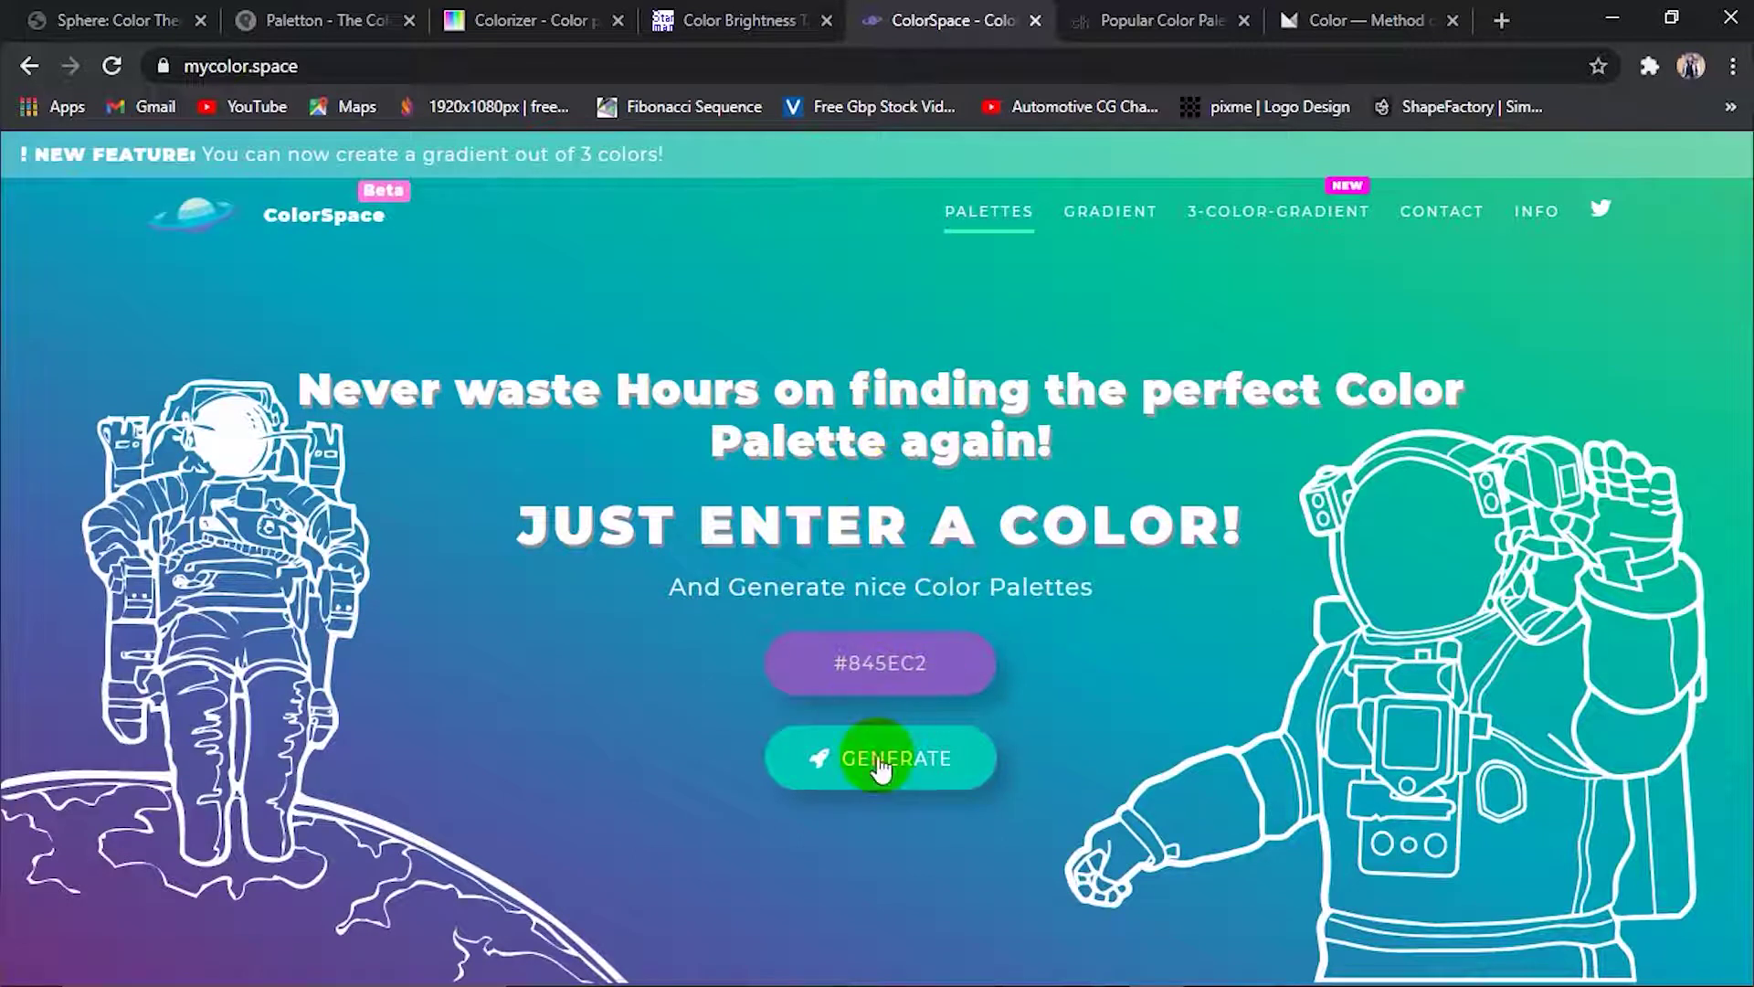
Generate palettes from #845EC2 and scroll through the Generic Gradient, Matching Gradient and Twisted Spot results
{"action": "left_click", "coordinate": [877, 758]}
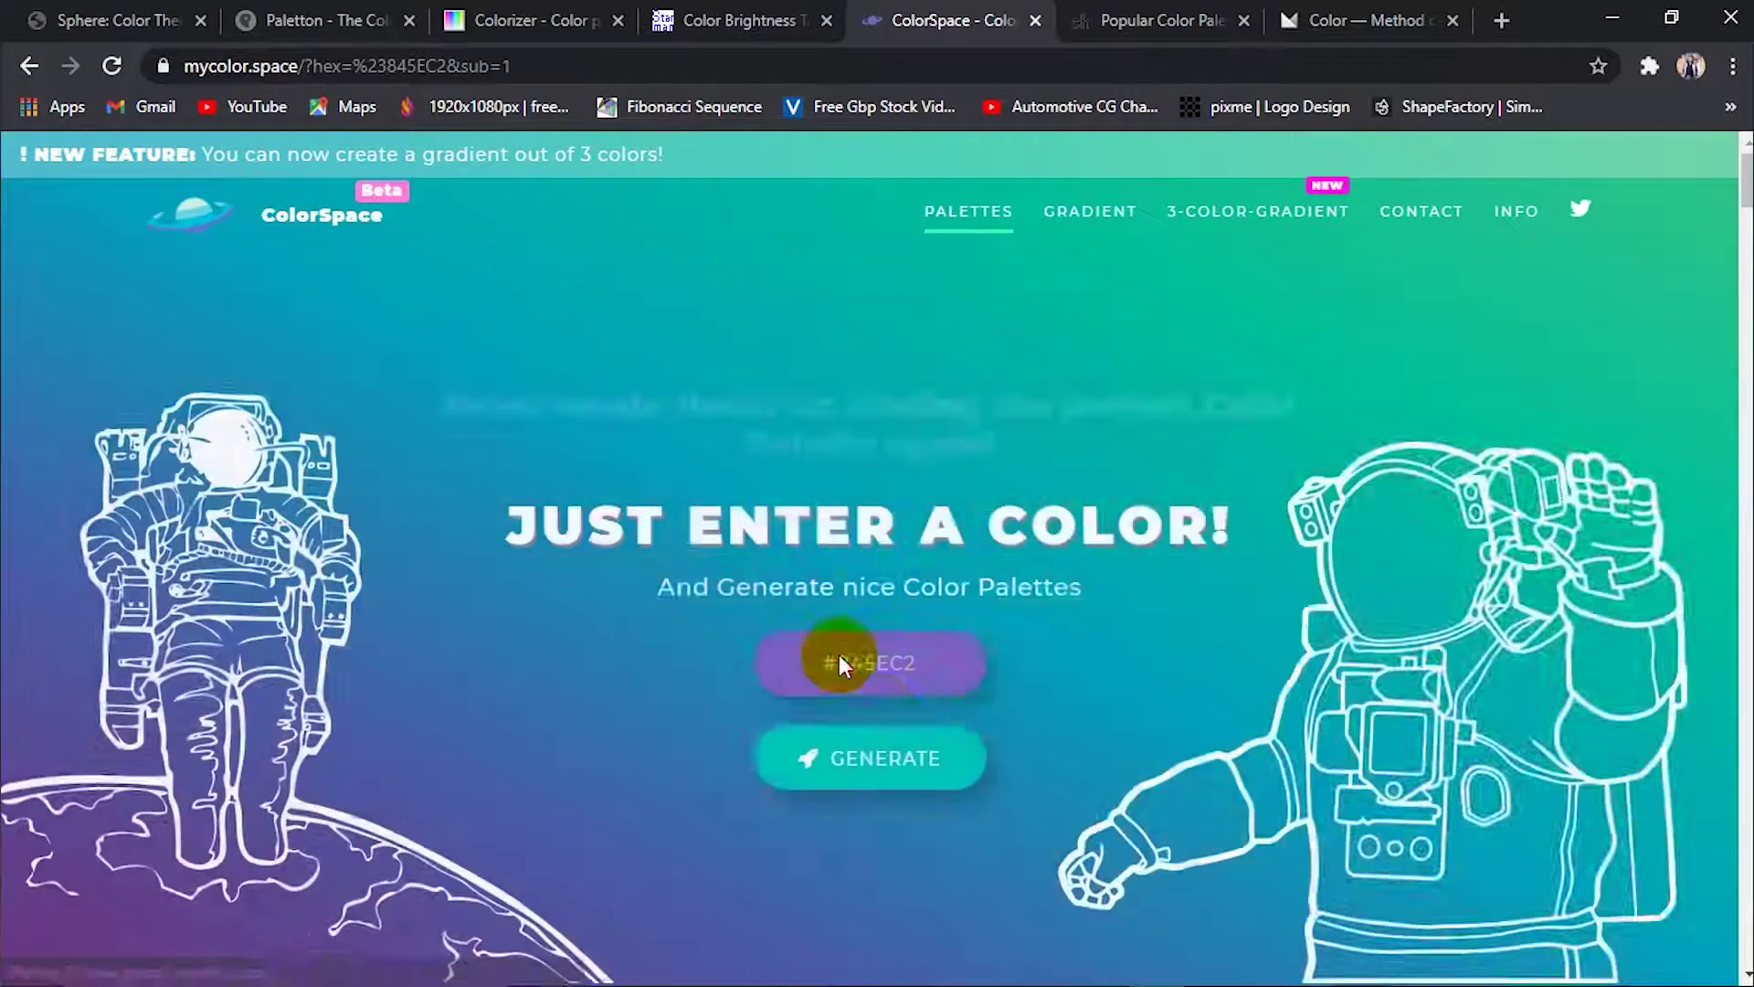
{"action": "scroll", "coordinate": [913, 494], "scroll_direction": "down", "scroll_amount": 9}
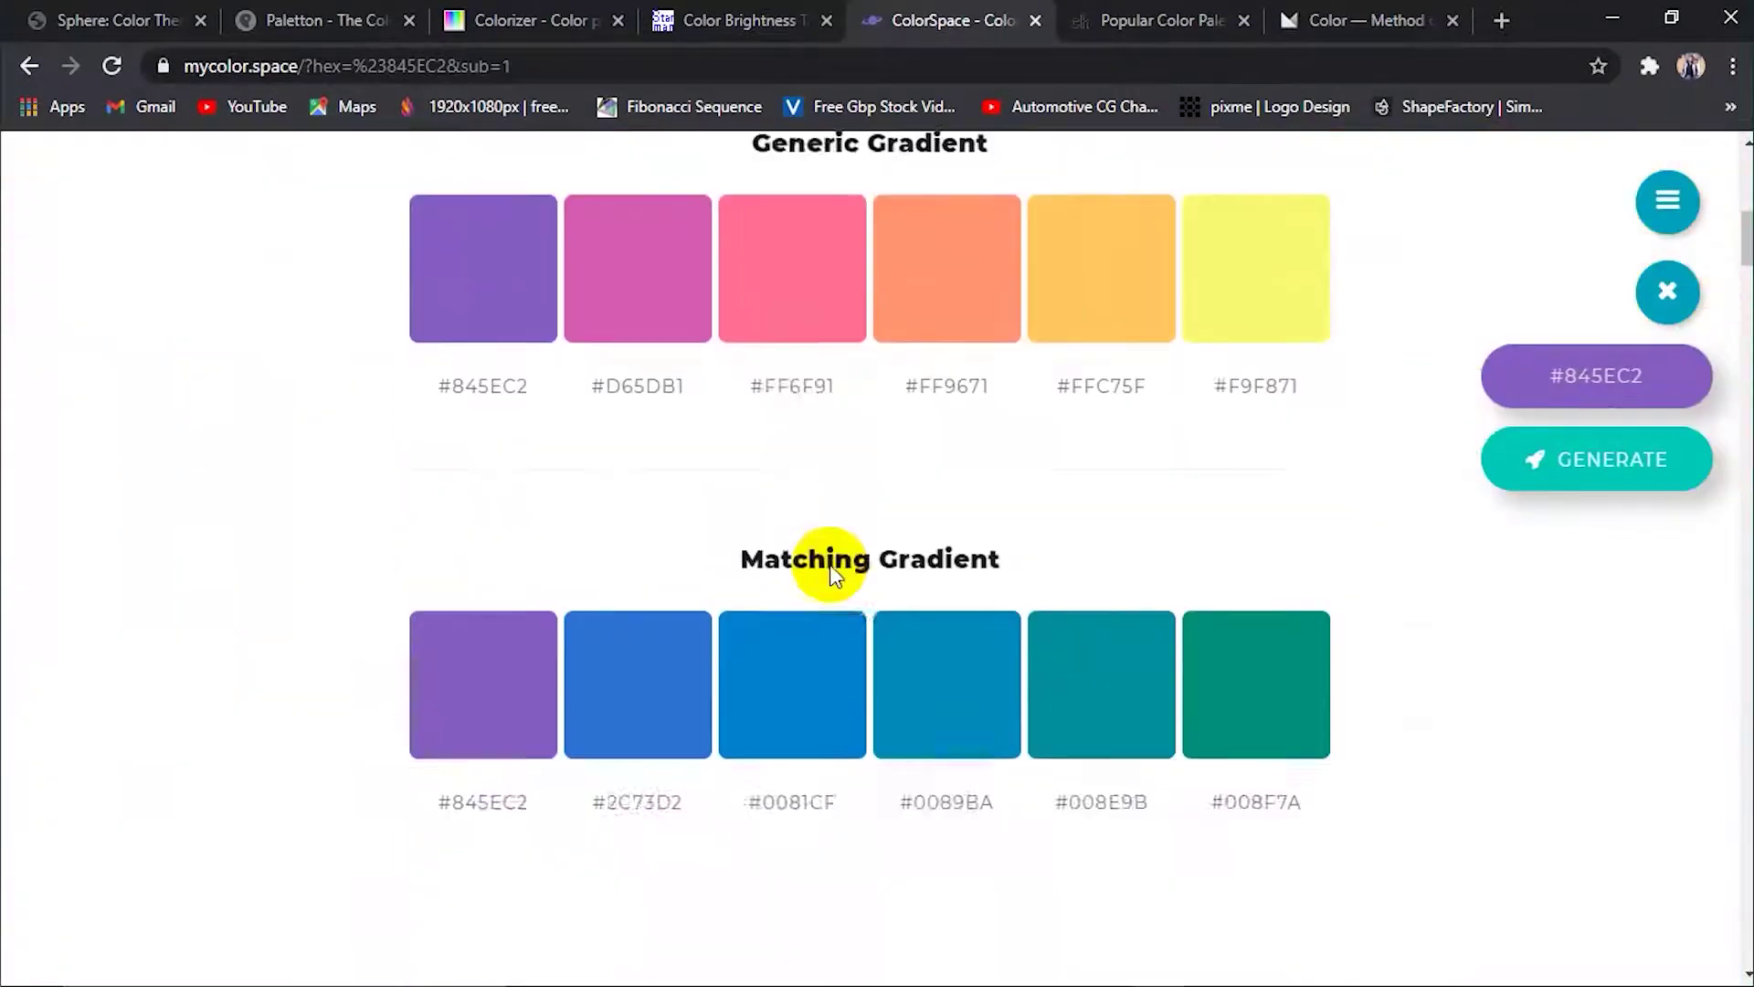
{"action": "scroll", "coordinate": [831, 566], "scroll_direction": "down", "scroll_amount": 3}
{"action": "scroll", "coordinate": [832, 566], "scroll_direction": "down", "scroll_amount": 3}
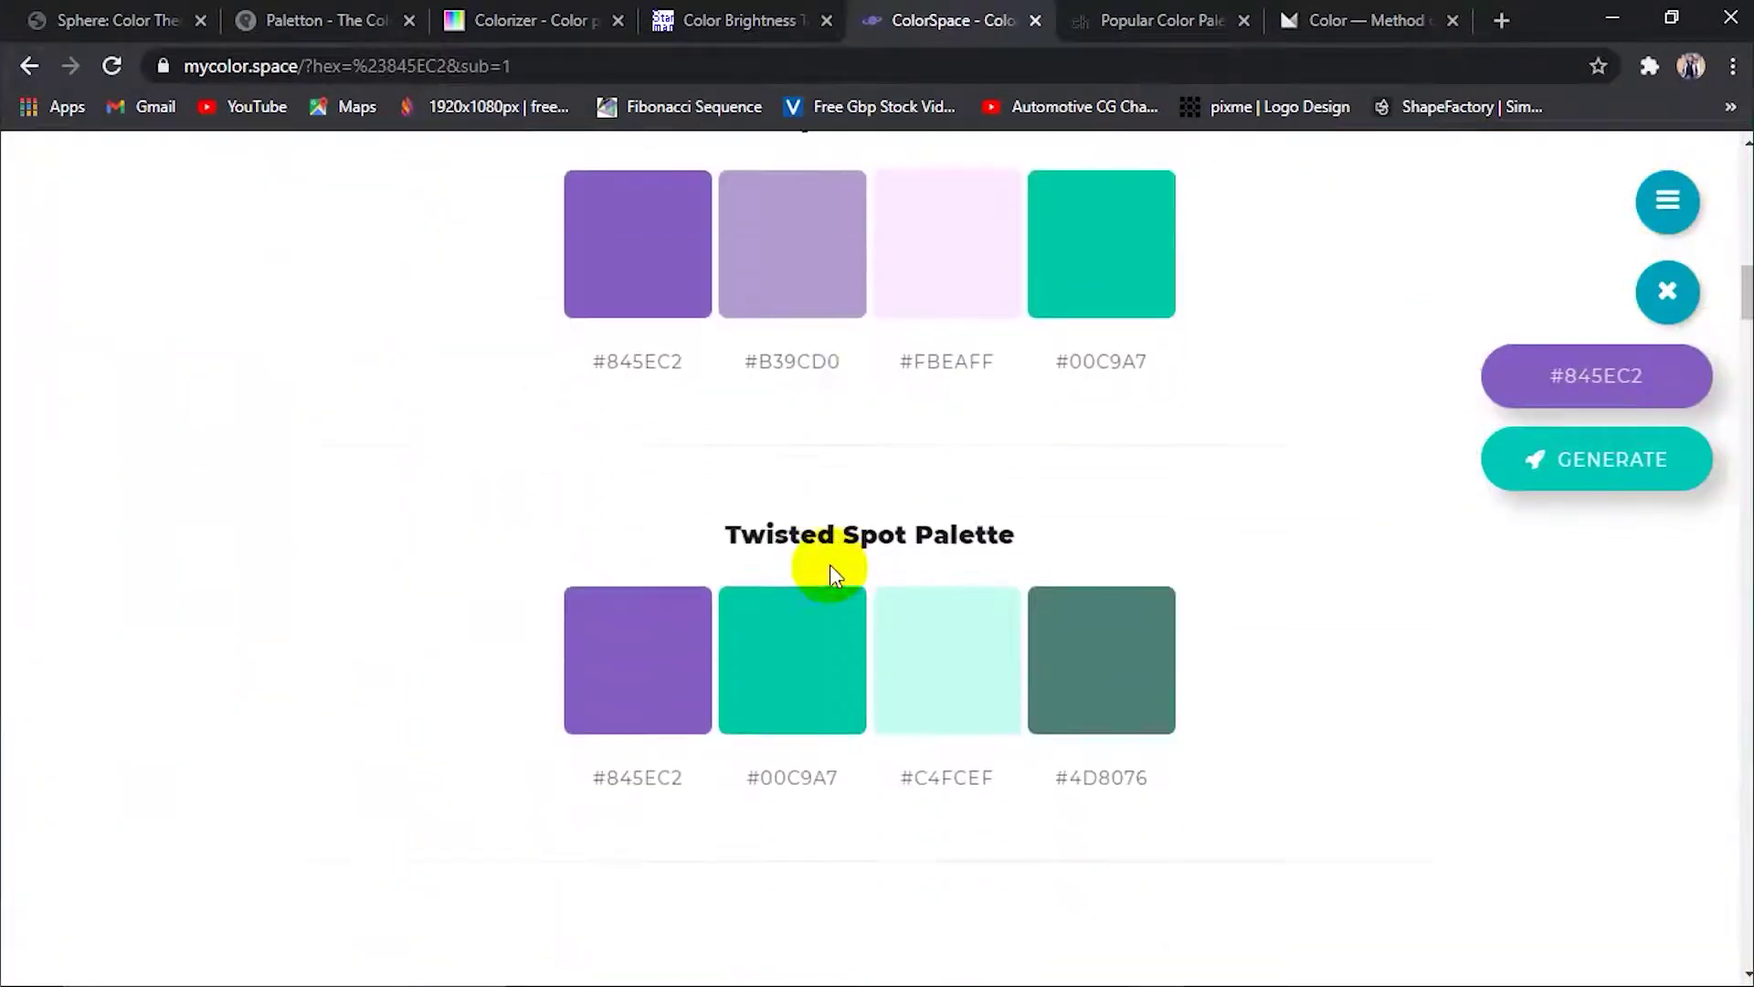
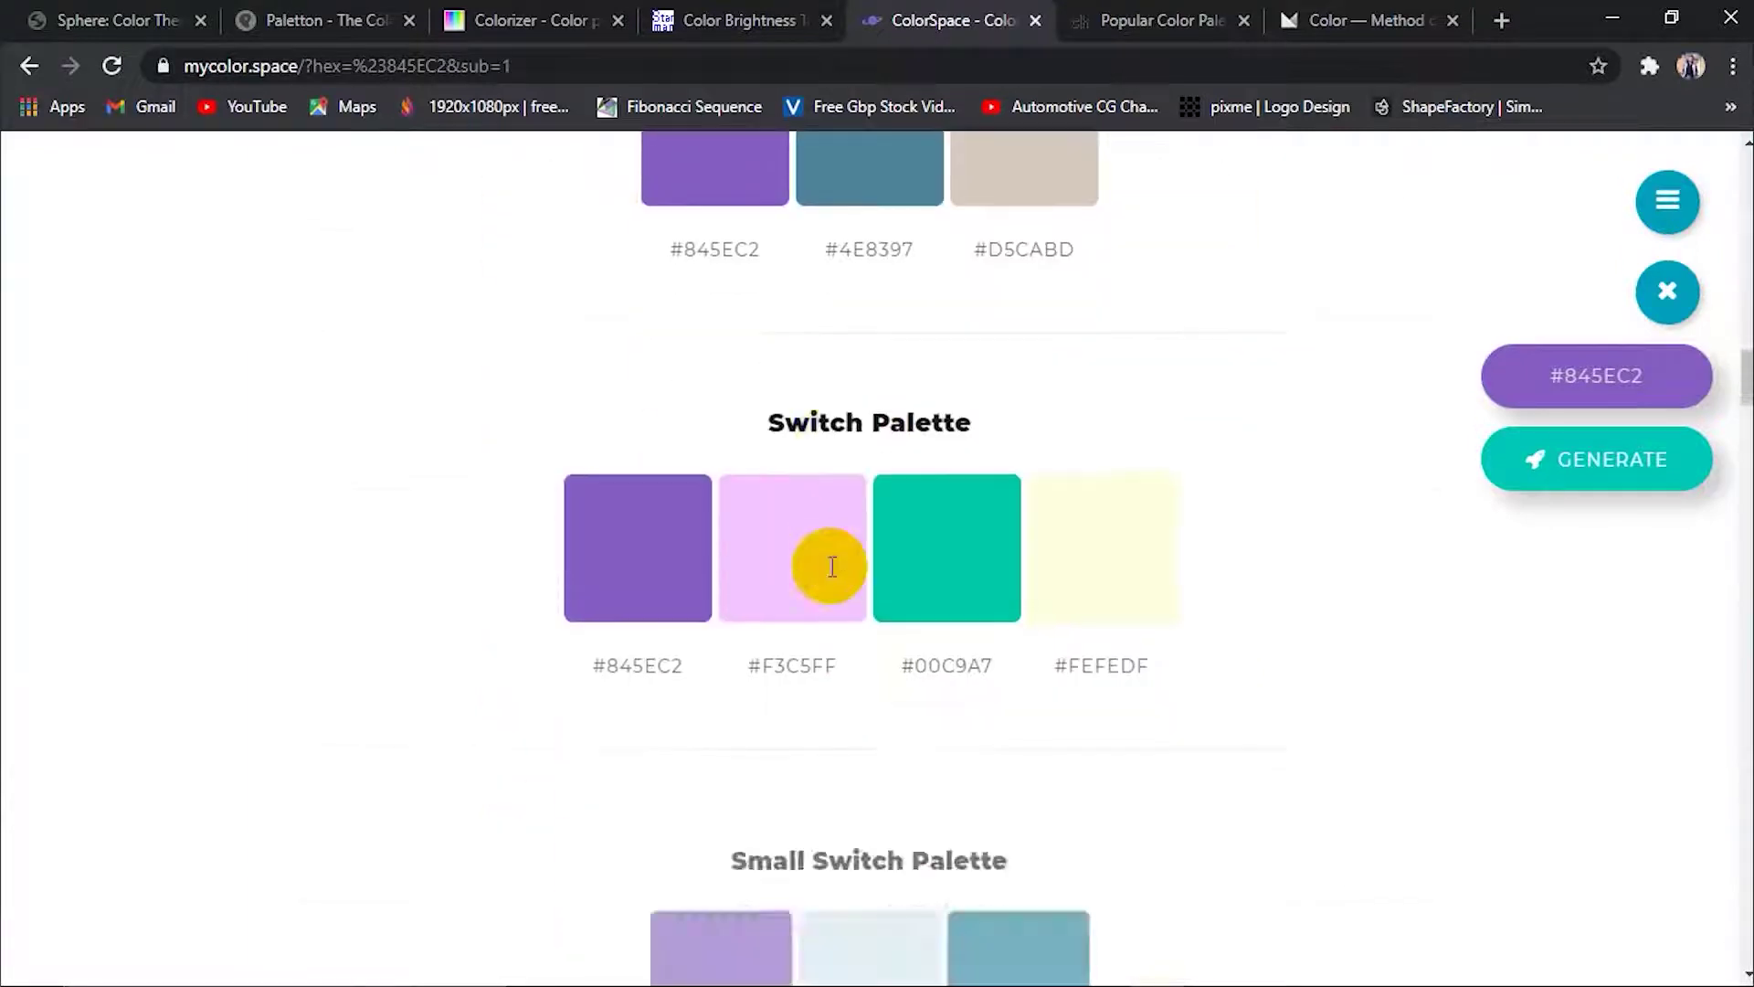
Scroll through the purple #845EC2 palettes, then back to the top
{"action": "scroll", "coordinate": [831, 566], "scroll_direction": "down", "scroll_amount": 3}
{"action": "scroll", "coordinate": [831, 566], "scroll_direction": "down", "scroll_amount": 4}
{"action": "scroll", "coordinate": [831, 566], "scroll_direction": "down", "scroll_amount": 5}
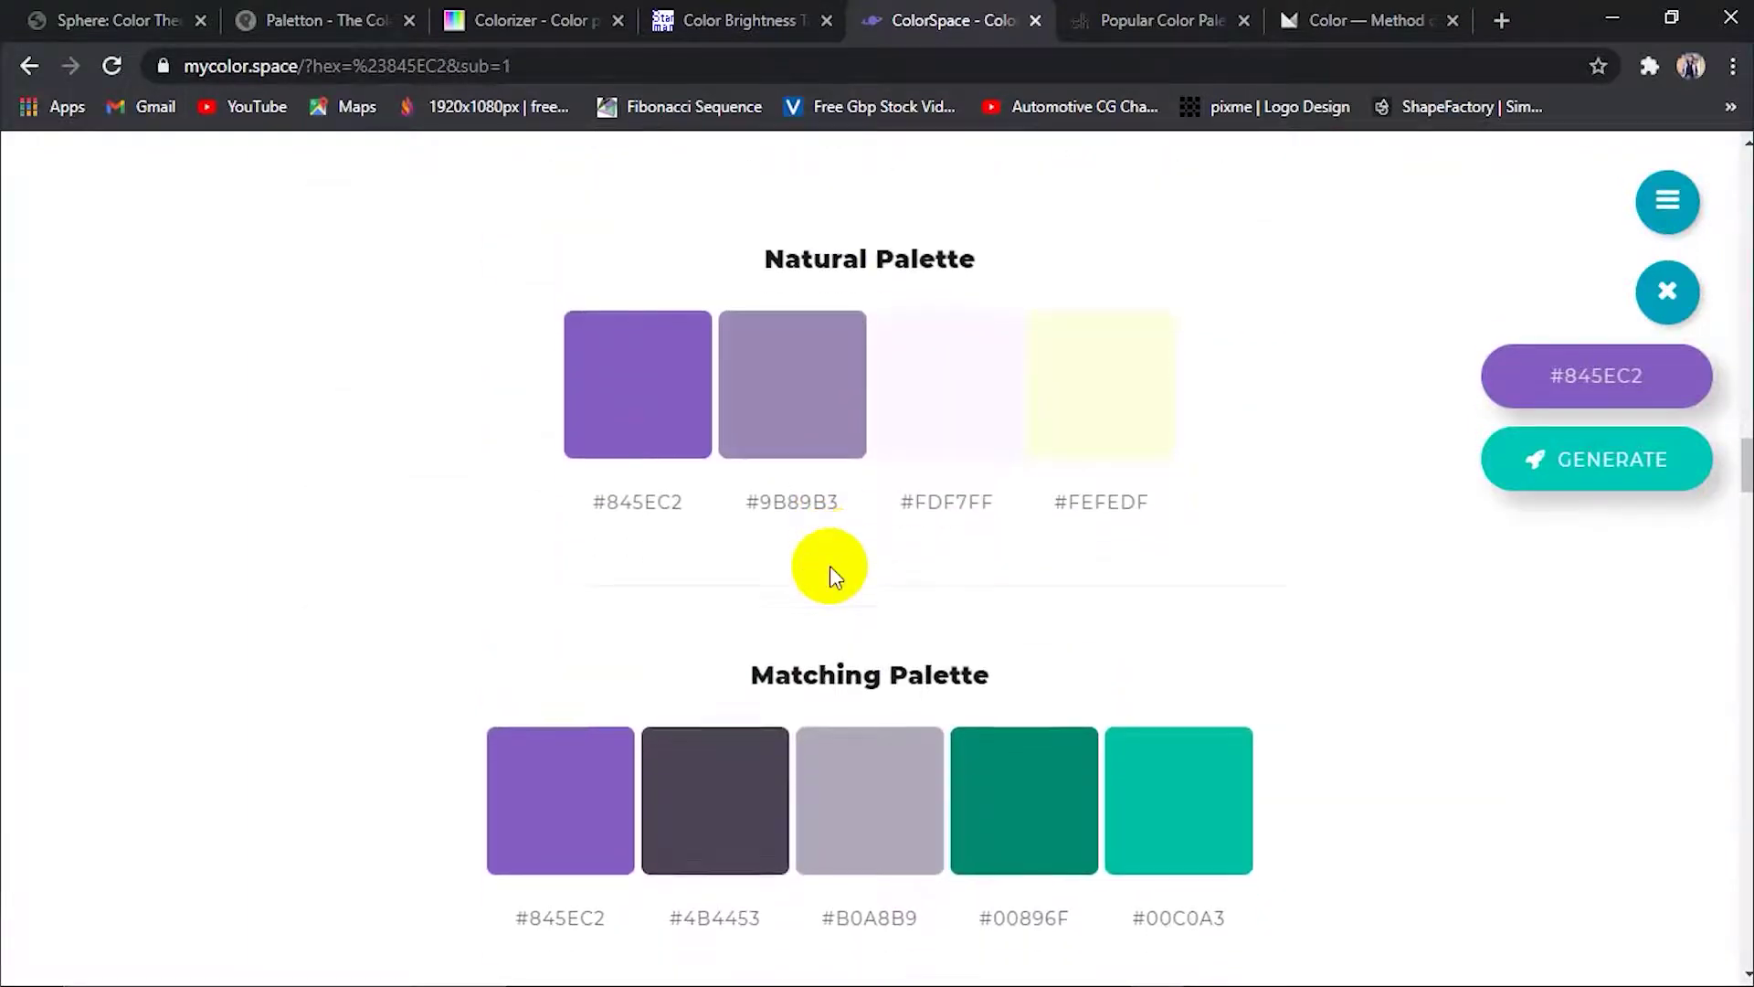
{"action": "scroll", "coordinate": [829, 566], "scroll_direction": "down", "scroll_amount": 8}
{"action": "scroll", "coordinate": [830, 566], "scroll_direction": "down", "scroll_amount": 4}
{"action": "scroll", "coordinate": [829, 566], "scroll_direction": "down", "scroll_amount": 3}
{"action": "scroll", "coordinate": [829, 567], "scroll_direction": "down", "scroll_amount": 1}
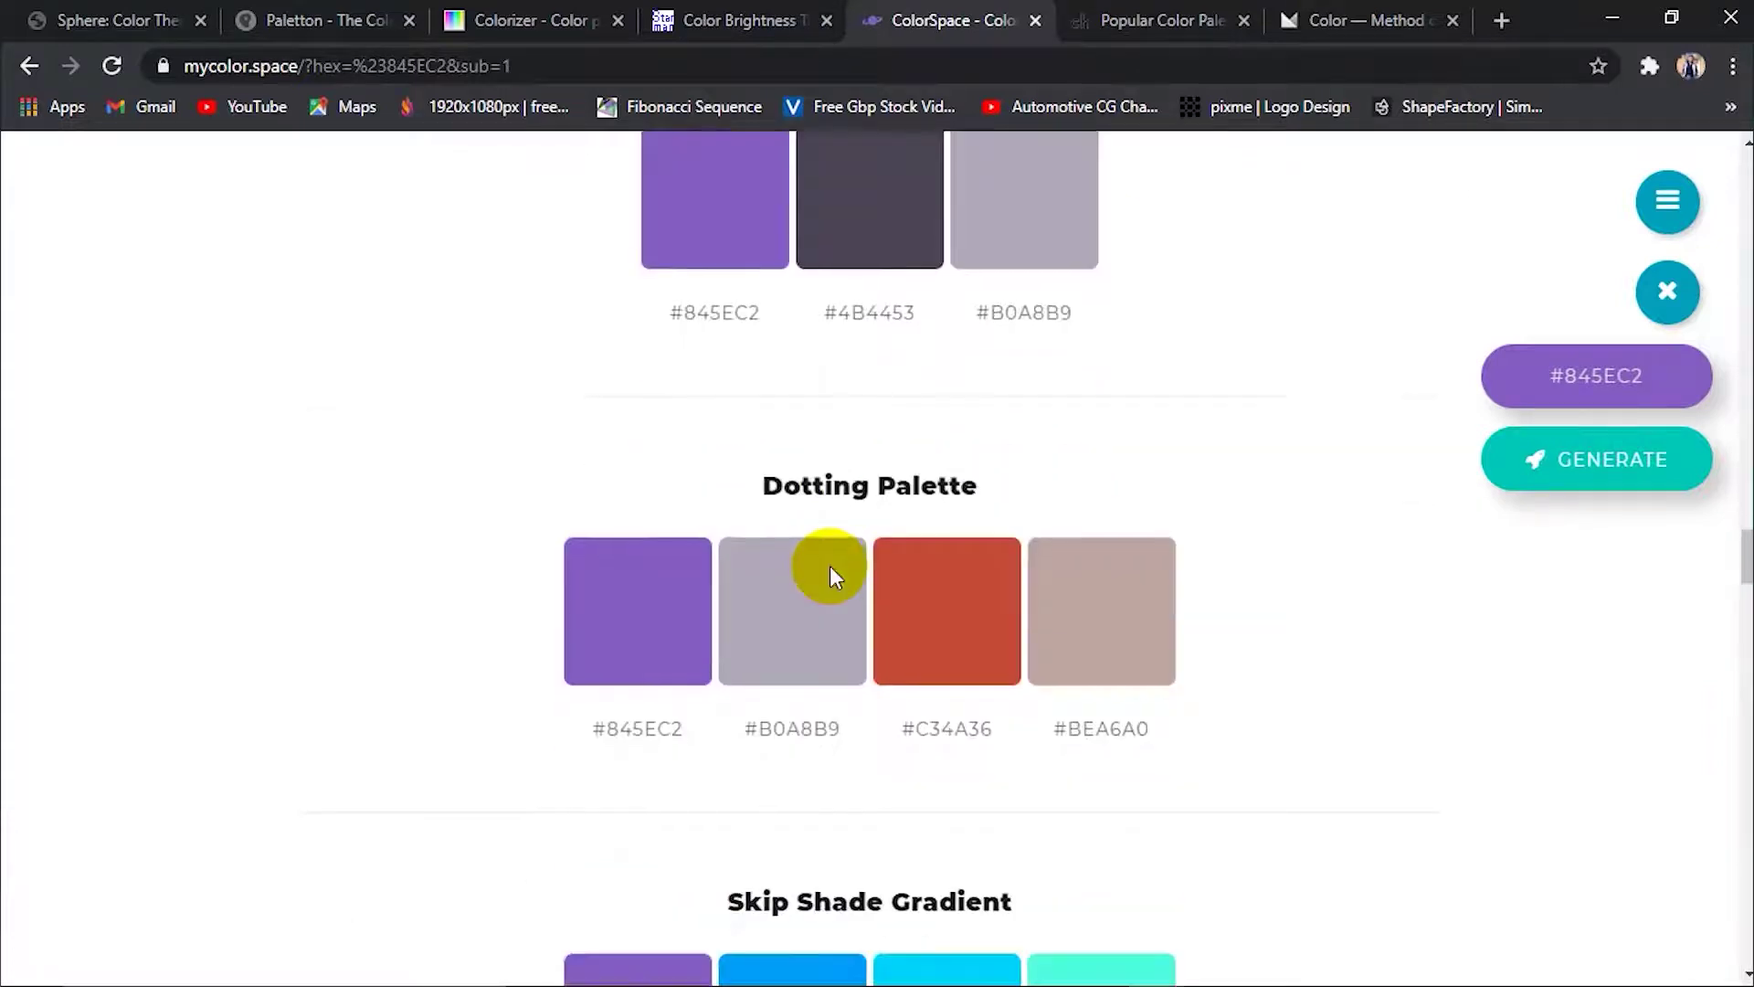
{"action": "scroll", "coordinate": [829, 571], "scroll_direction": "down", "scroll_amount": 2}
{"action": "scroll", "coordinate": [829, 571], "scroll_direction": "down", "scroll_amount": 3}
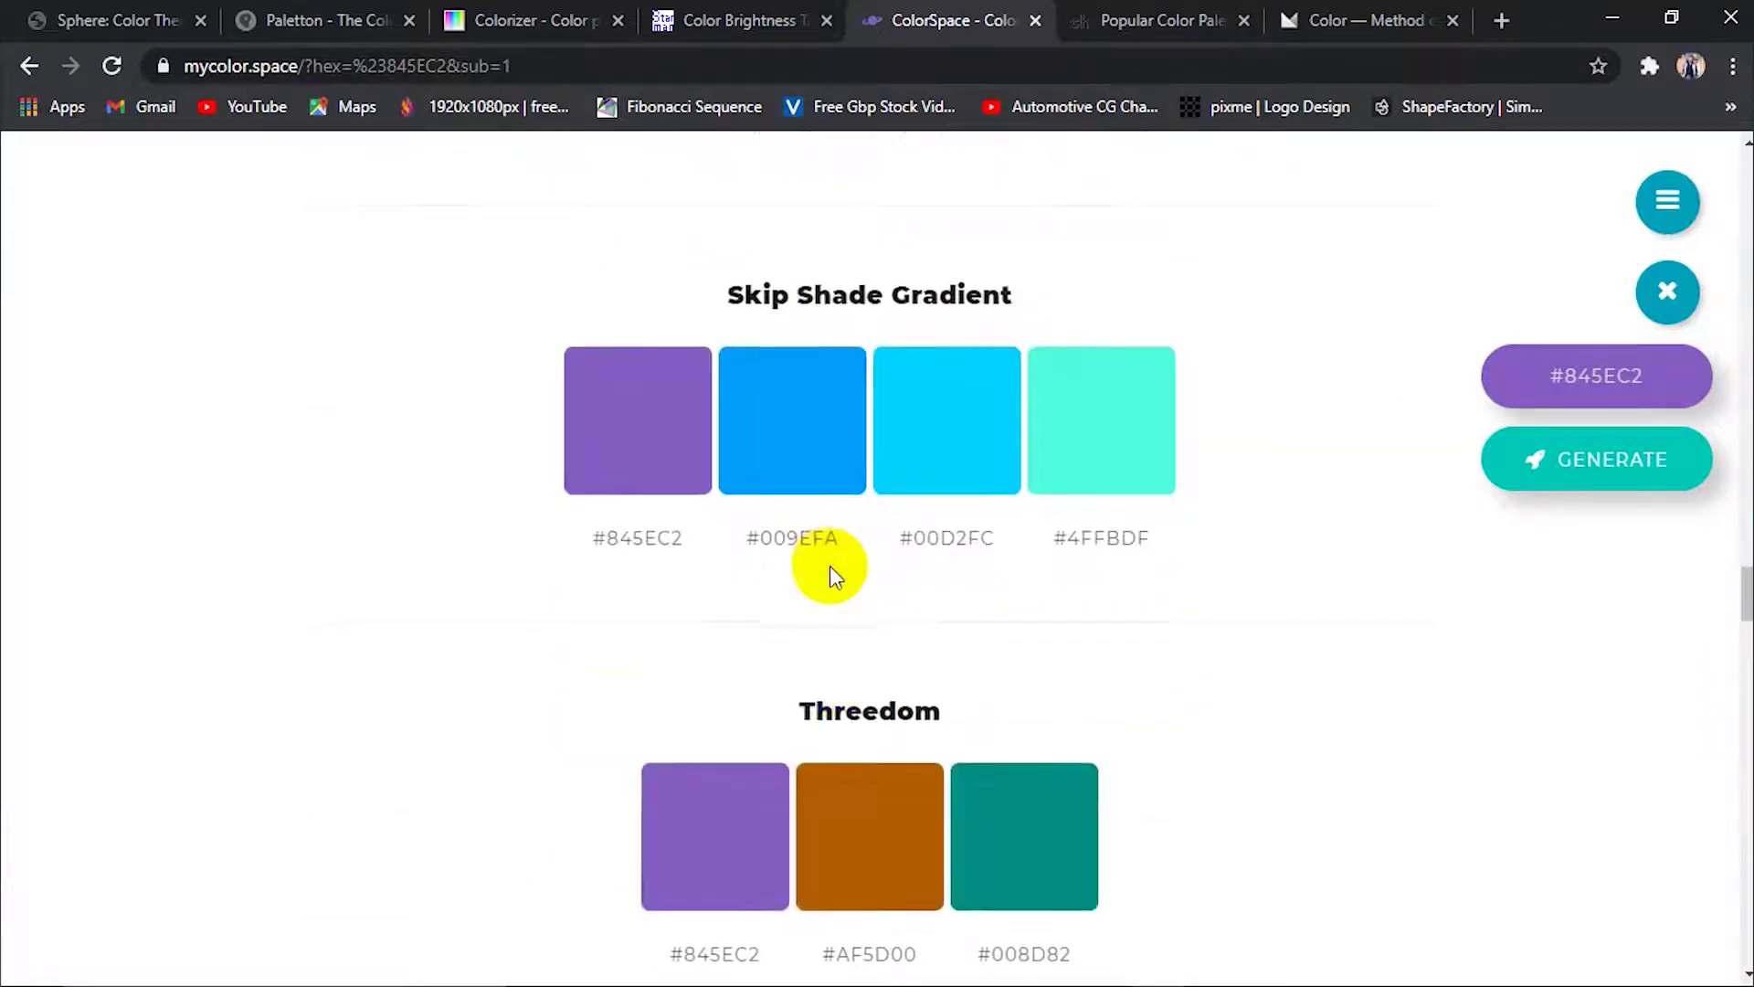
{"action": "scroll", "coordinate": [829, 574], "scroll_direction": "down", "scroll_amount": 2}
{"action": "scroll", "coordinate": [829, 573], "scroll_direction": "down", "scroll_amount": 2}
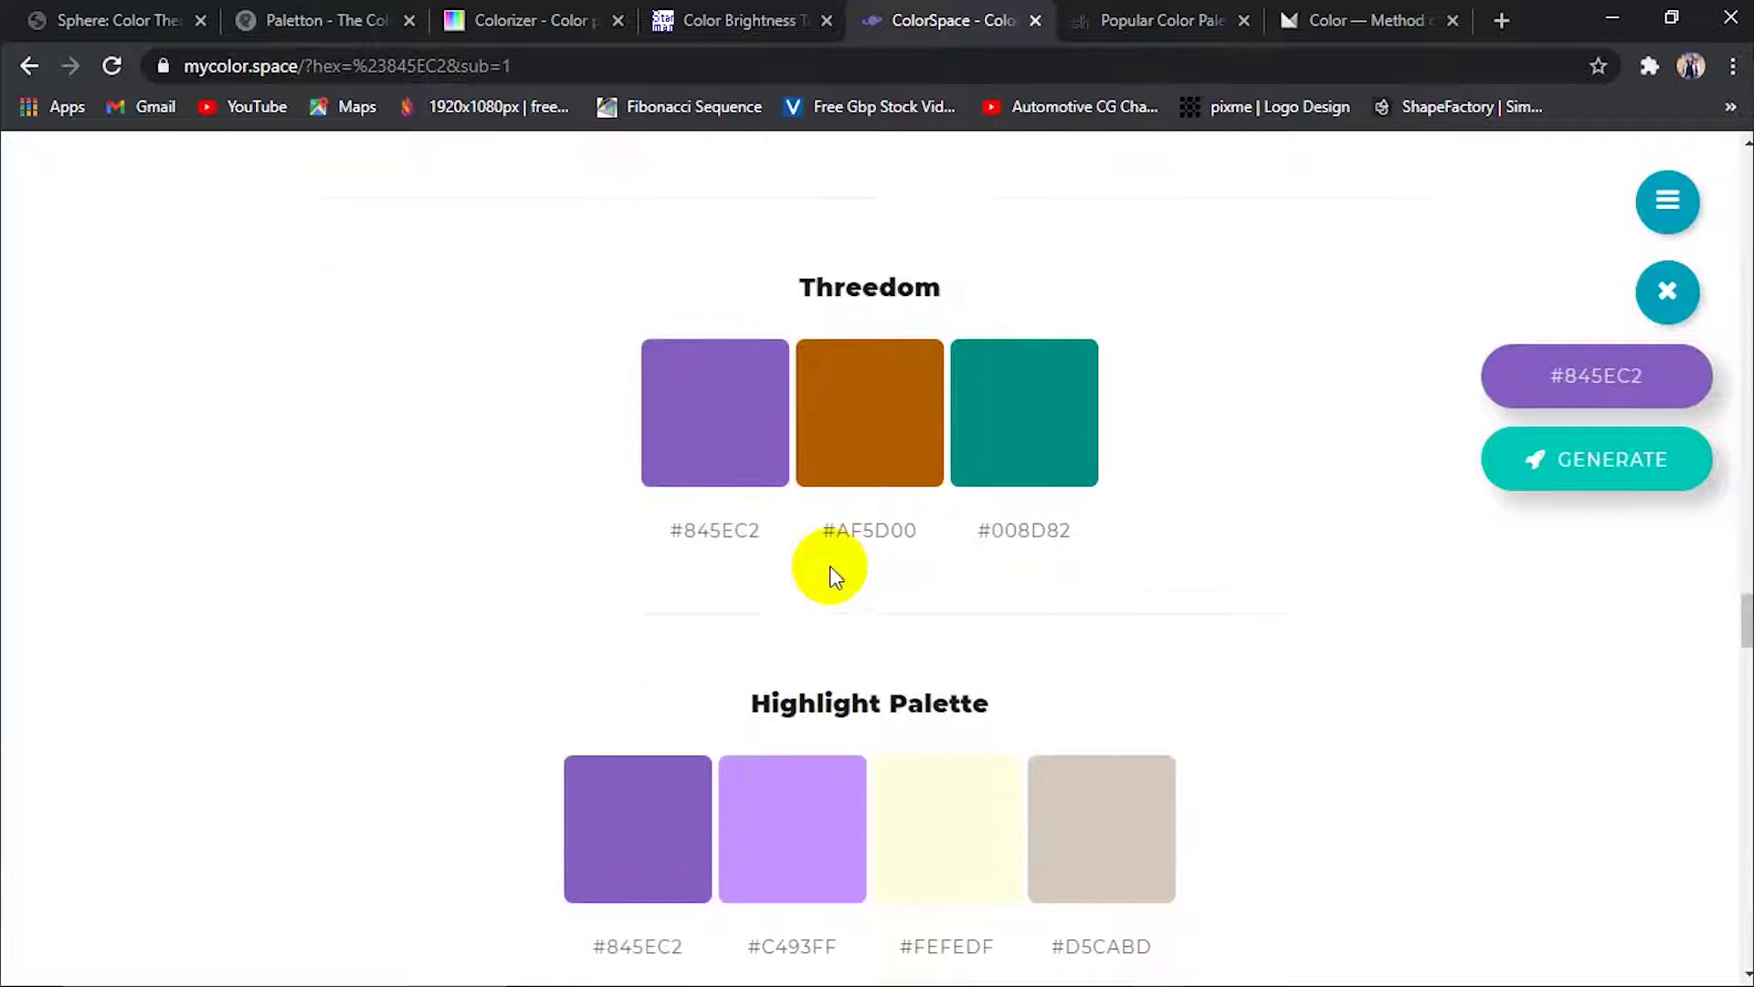
{"action": "scroll", "coordinate": [829, 574], "scroll_direction": "down", "scroll_amount": 1}
{"action": "scroll", "coordinate": [829, 574], "scroll_direction": "down", "scroll_amount": 3}
{"action": "scroll", "coordinate": [830, 574], "scroll_direction": "down", "scroll_amount": 3}
{"action": "scroll", "coordinate": [829, 573], "scroll_direction": "down", "scroll_amount": 5}
{"action": "scroll", "coordinate": [830, 574], "scroll_direction": "down", "scroll_amount": 1}
{"action": "scroll", "coordinate": [829, 574], "scroll_direction": "down", "scroll_amount": 3}
{"action": "scroll", "coordinate": [829, 573], "scroll_direction": "down", "scroll_amount": 4}
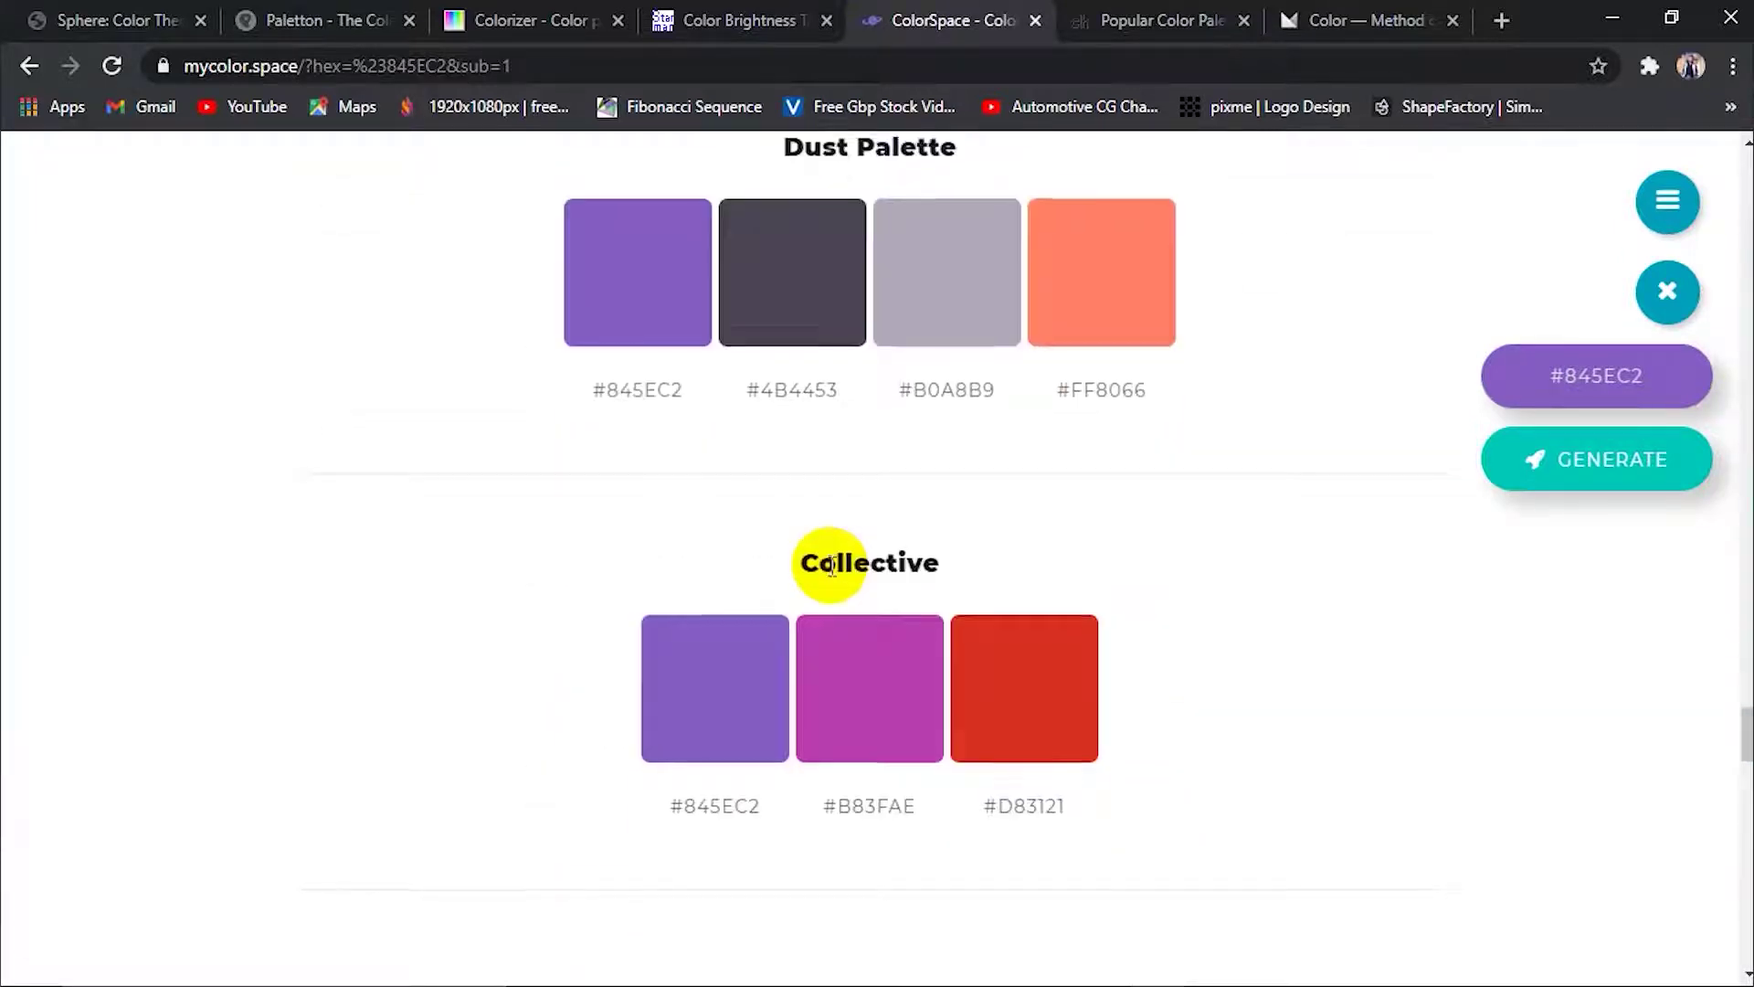
{"action": "scroll", "coordinate": [830, 566], "scroll_direction": "down", "scroll_amount": 8}
{"action": "scroll", "coordinate": [830, 566], "scroll_direction": "down", "scroll_amount": 5}
{"action": "scroll", "coordinate": [829, 567], "scroll_direction": "down", "scroll_amount": 2}
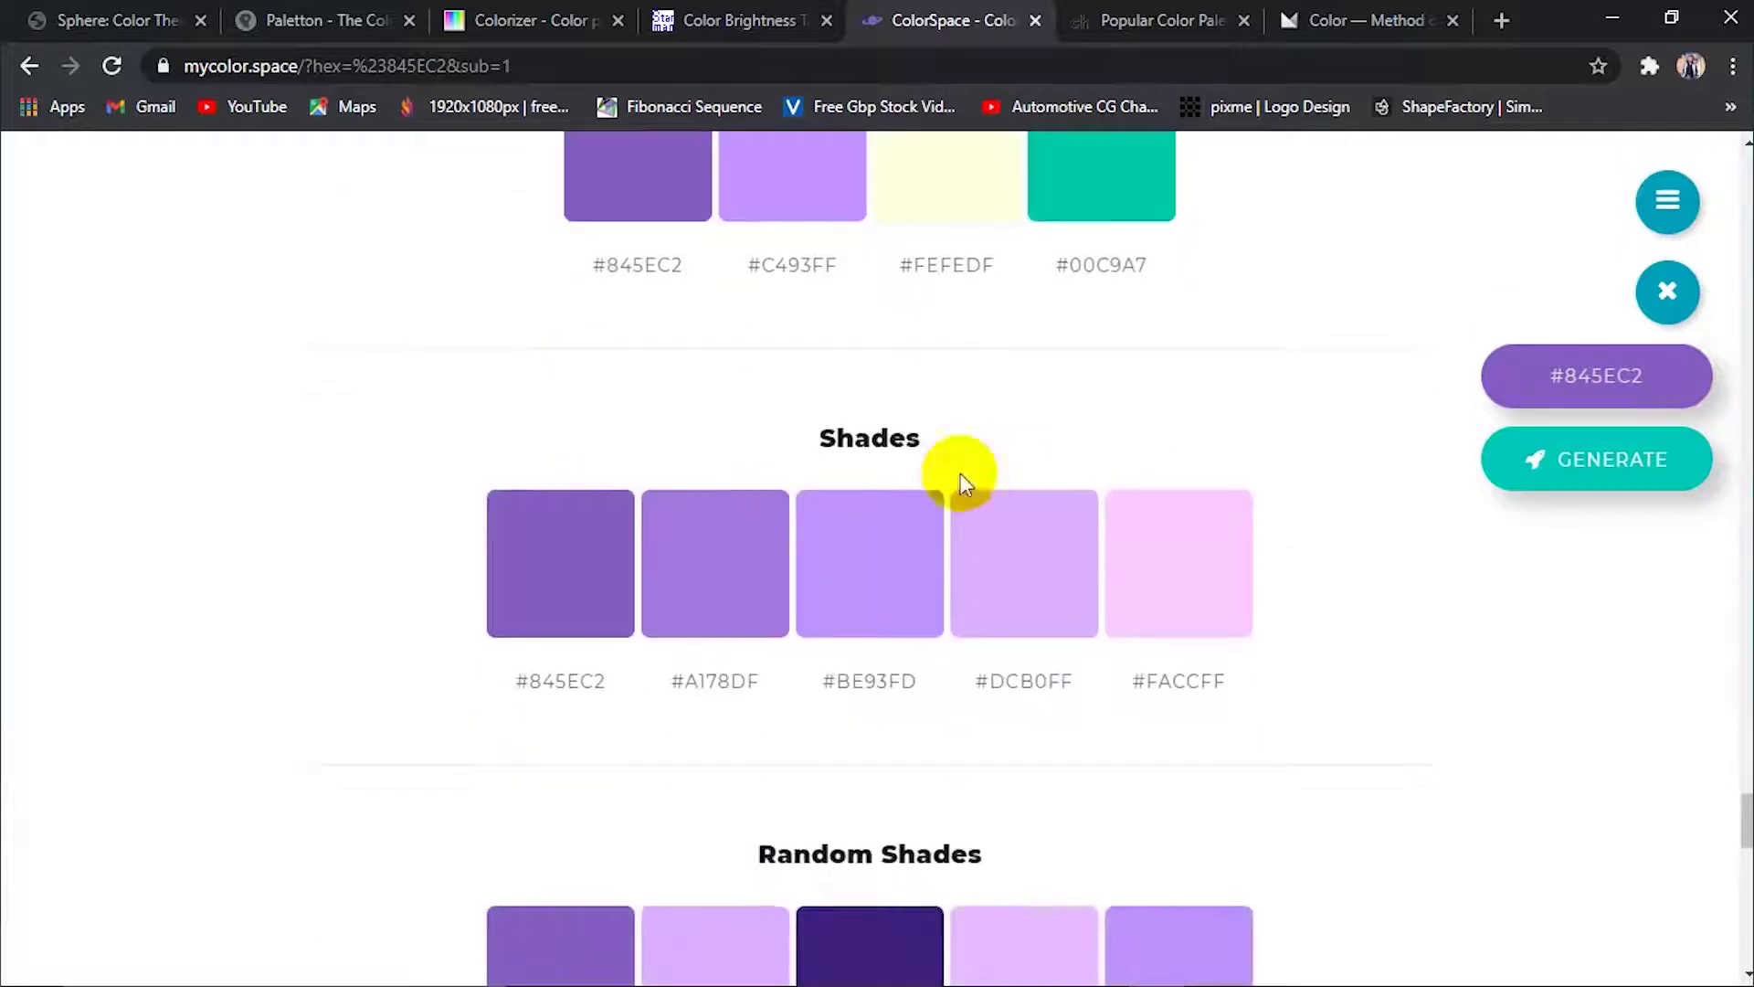
{"action": "scroll", "coordinate": [1038, 517], "scroll_direction": "down", "scroll_amount": 3}
{"action": "scroll", "coordinate": [717, 589], "scroll_direction": "down", "scroll_amount": 3}
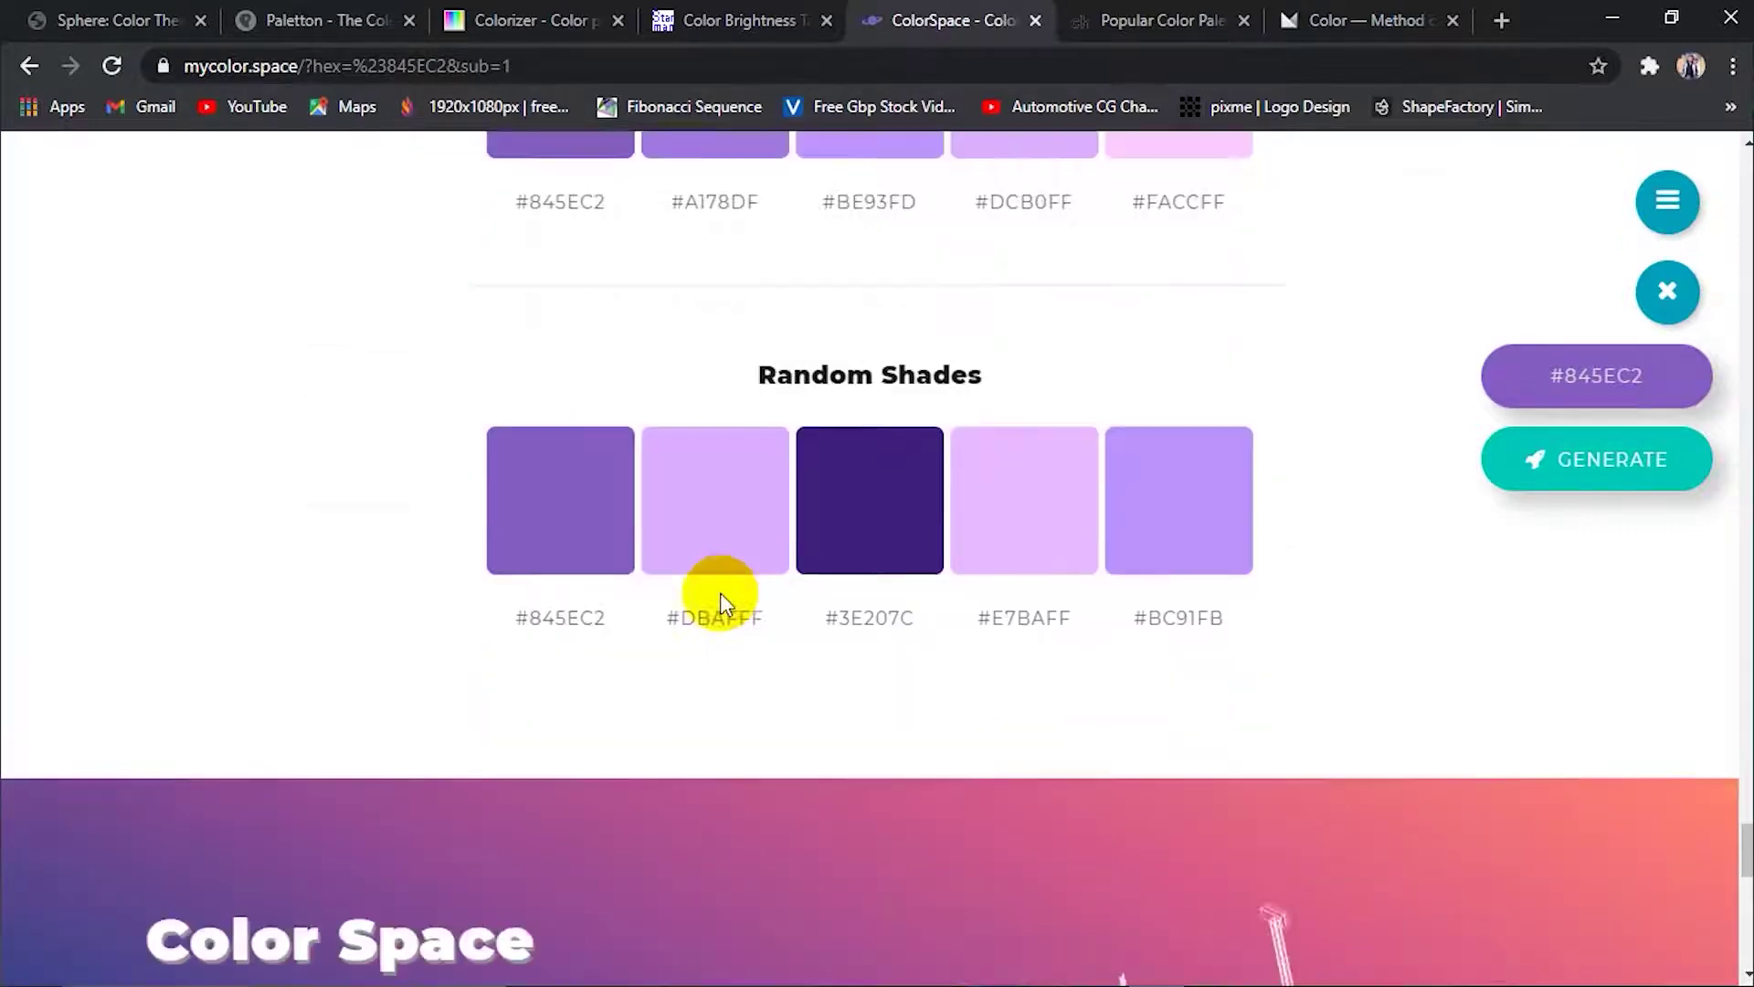
{"action": "scroll", "coordinate": [1069, 478], "scroll_direction": "down", "scroll_amount": 2}
{"action": "scroll", "coordinate": [1073, 478], "scroll_direction": "up", "scroll_amount": 8}
{"action": "scroll", "coordinate": [727, 585], "scroll_direction": "up", "scroll_amount": 2}
{"action": "scroll", "coordinate": [731, 587], "scroll_direction": "up", "scroll_amount": 5}
{"action": "scroll", "coordinate": [815, 479], "scroll_direction": "up", "scroll_amount": 4}
{"action": "scroll", "coordinate": [855, 477], "scroll_direction": "up", "scroll_amount": 7}
{"action": "scroll", "coordinate": [855, 477], "scroll_direction": "up", "scroll_amount": 8}
{"action": "scroll", "coordinate": [855, 476], "scroll_direction": "up", "scroll_amount": 10}
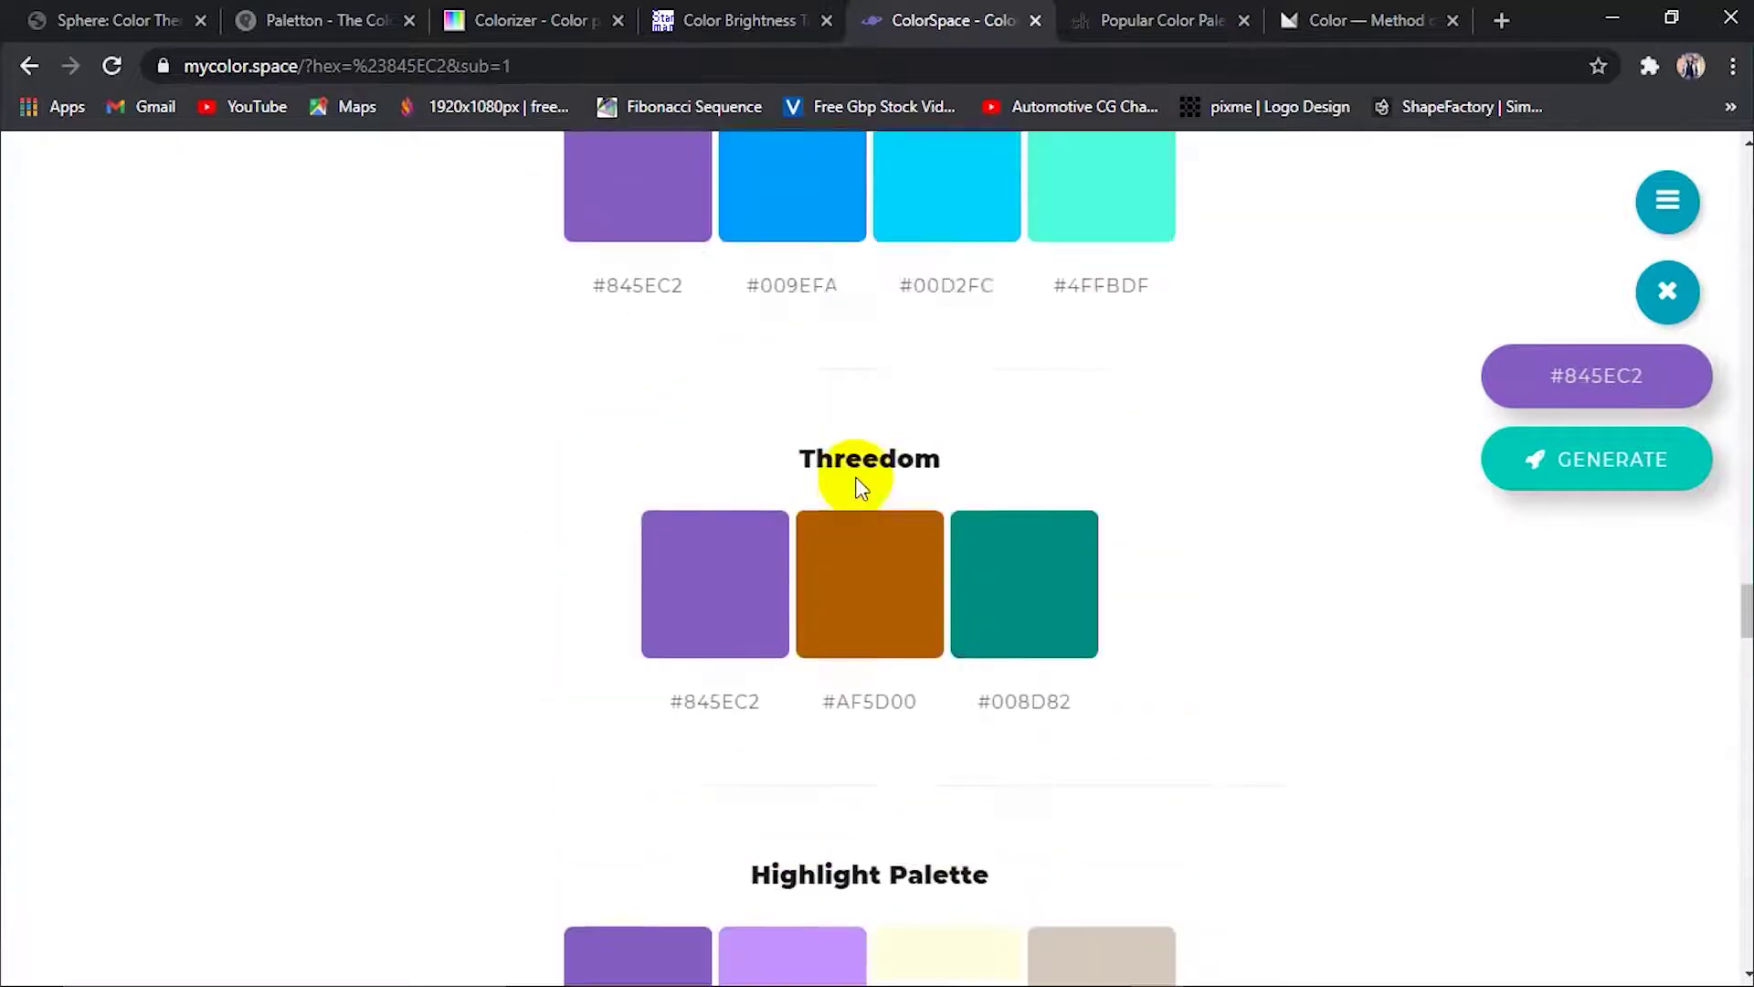
{"action": "scroll", "coordinate": [858, 485], "scroll_direction": "up", "scroll_amount": 2}
{"action": "scroll", "coordinate": [725, 517], "scroll_direction": "up", "scroll_amount": 4}
{"action": "scroll", "coordinate": [835, 431], "scroll_direction": "up", "scroll_amount": 4}
{"action": "scroll", "coordinate": [1027, 473], "scroll_direction": "up", "scroll_amount": 3}
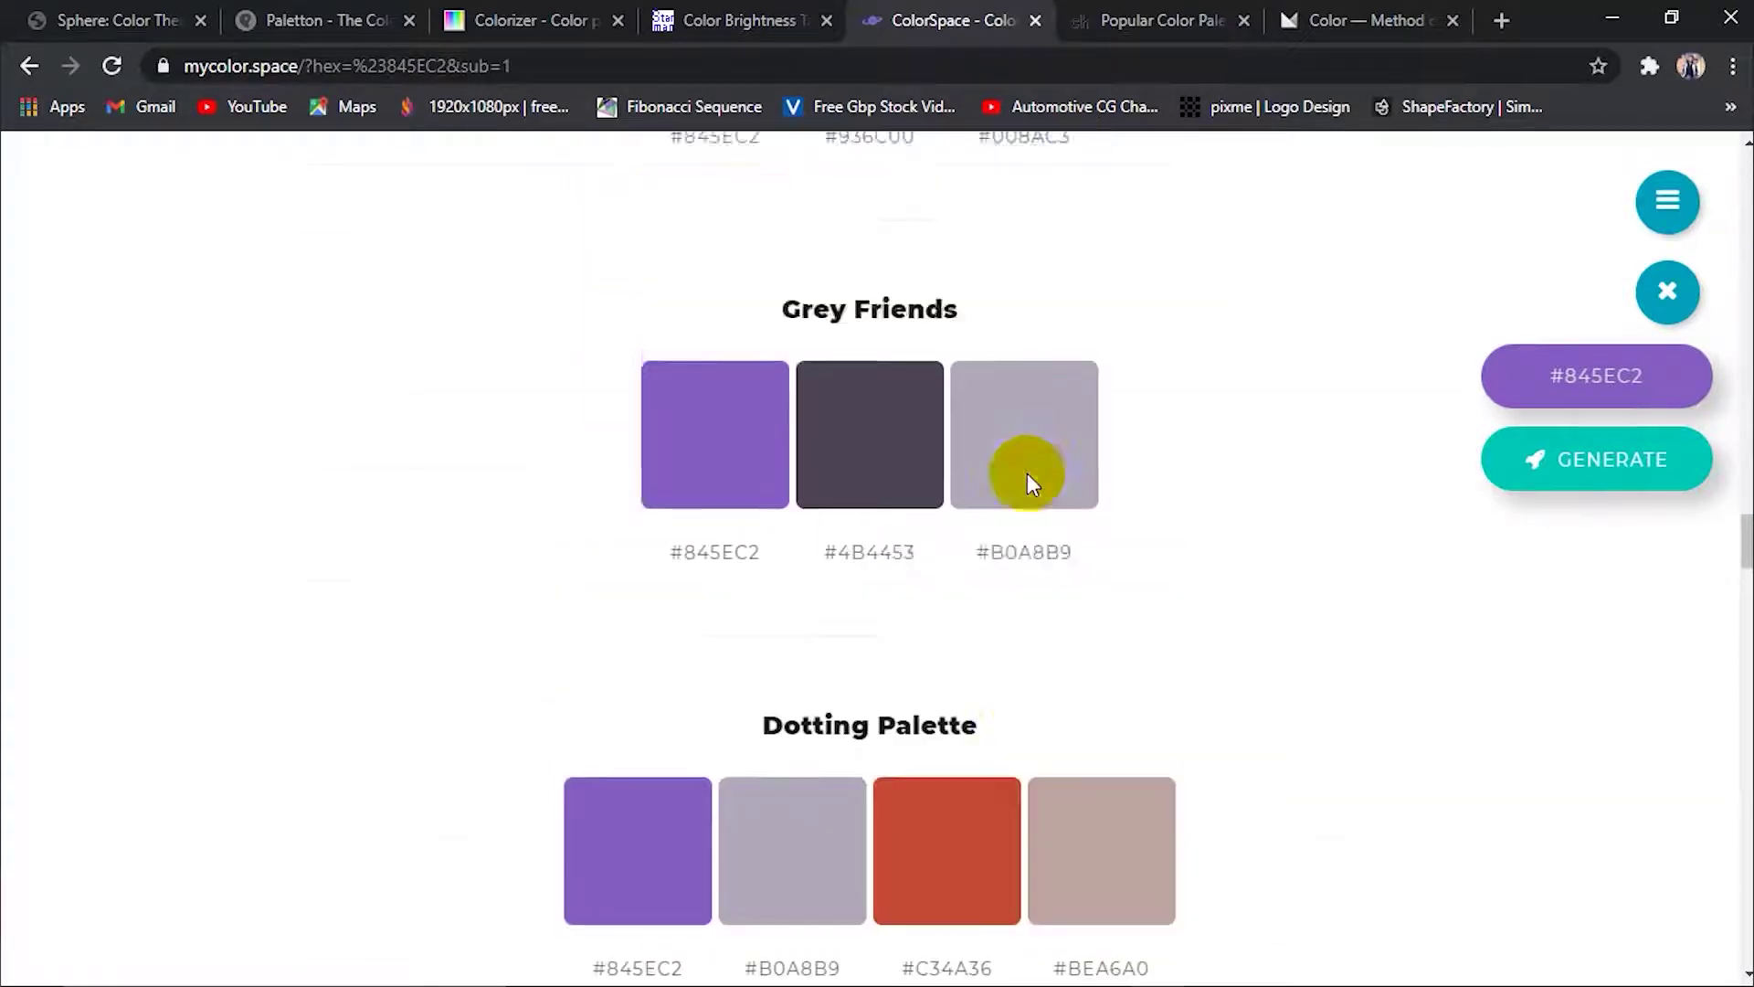
{"action": "scroll", "coordinate": [1026, 474], "scroll_direction": "up", "scroll_amount": 4}
{"action": "scroll", "coordinate": [1027, 473], "scroll_direction": "up", "scroll_amount": 4}
{"action": "scroll", "coordinate": [1026, 473], "scroll_direction": "up", "scroll_amount": 5}
{"action": "scroll", "coordinate": [1026, 473], "scroll_direction": "up", "scroll_amount": 4}
{"action": "scroll", "coordinate": [1026, 473], "scroll_direction": "up", "scroll_amount": 4}
{"action": "scroll", "coordinate": [1027, 473], "scroll_direction": "up", "scroll_amount": 3}
{"action": "scroll", "coordinate": [1027, 473], "scroll_direction": "up", "scroll_amount": 3}
{"action": "scroll", "coordinate": [1026, 473], "scroll_direction": "up", "scroll_amount": 5}
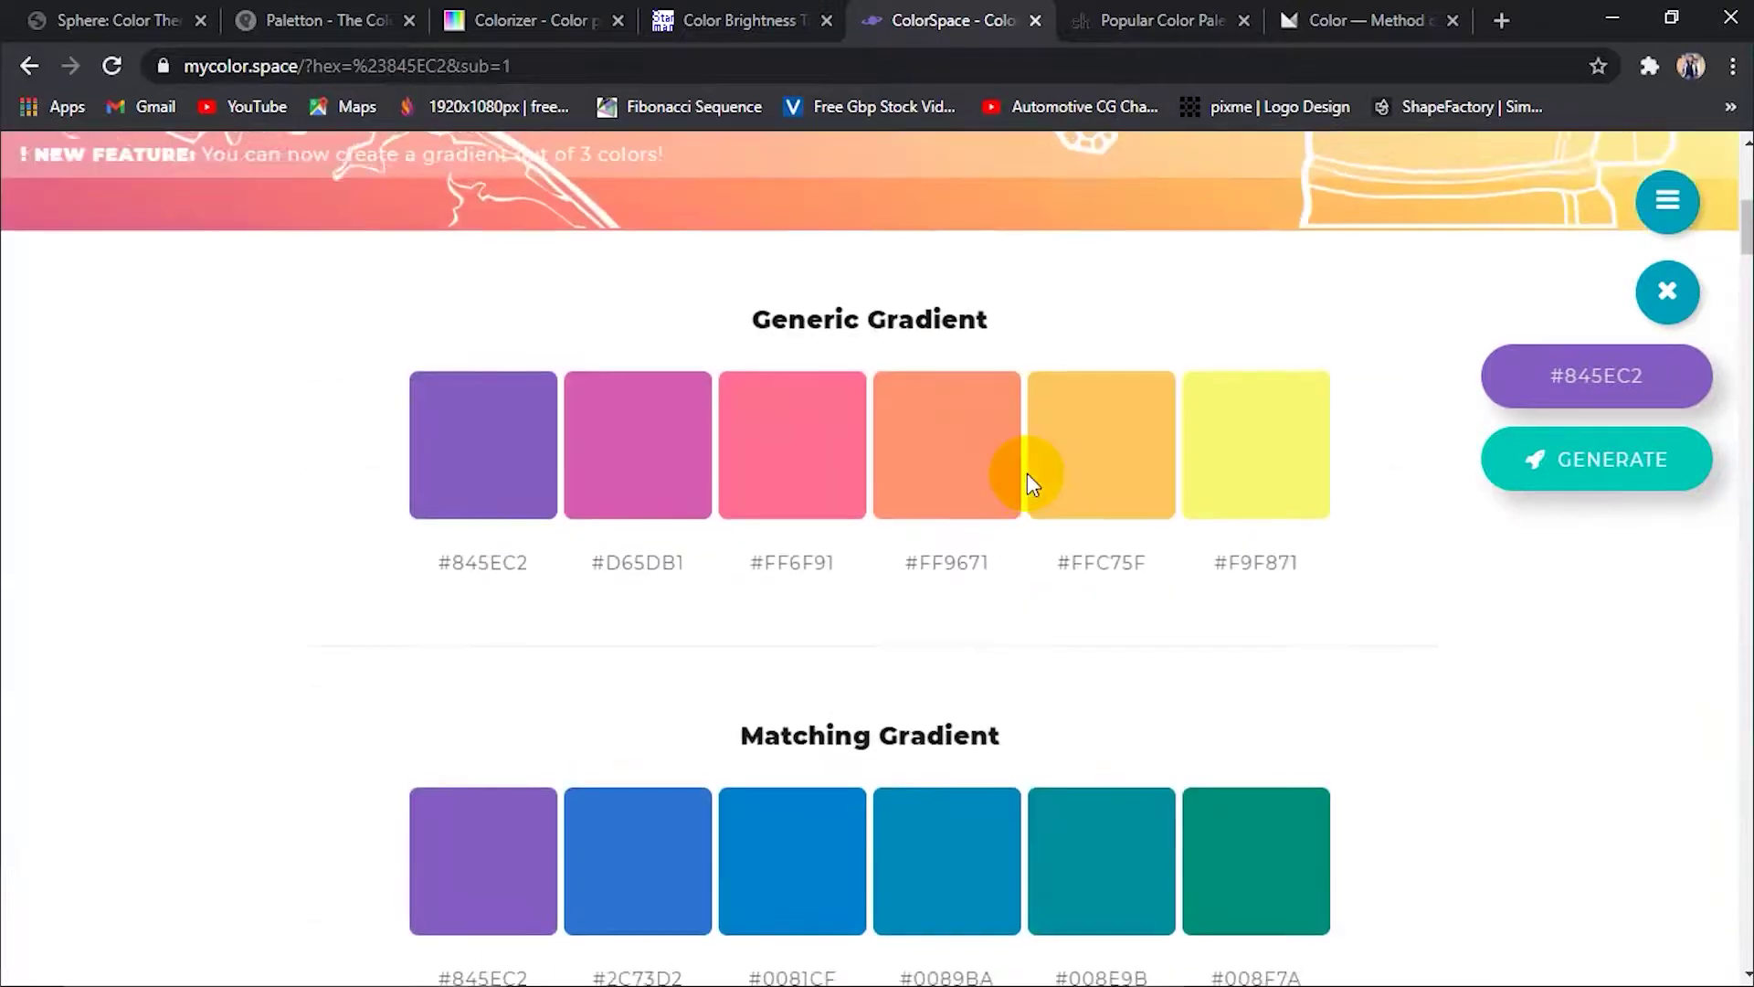
{"action": "scroll", "coordinate": [1027, 473], "scroll_direction": "up", "scroll_amount": 5}
Set the base colour to fully saturated pure red #FF0000 and generate palettes from it
{"action": "left_click", "coordinate": [838, 625]}
{"action": "left_click", "coordinate": [845, 505]}
{"action": "left_click_drag", "start_coordinate": [950, 326], "coordinate": [954, 290]}
{"action": "left_click_drag", "start_coordinate": [1126, 366], "coordinate": [1208, 244]}
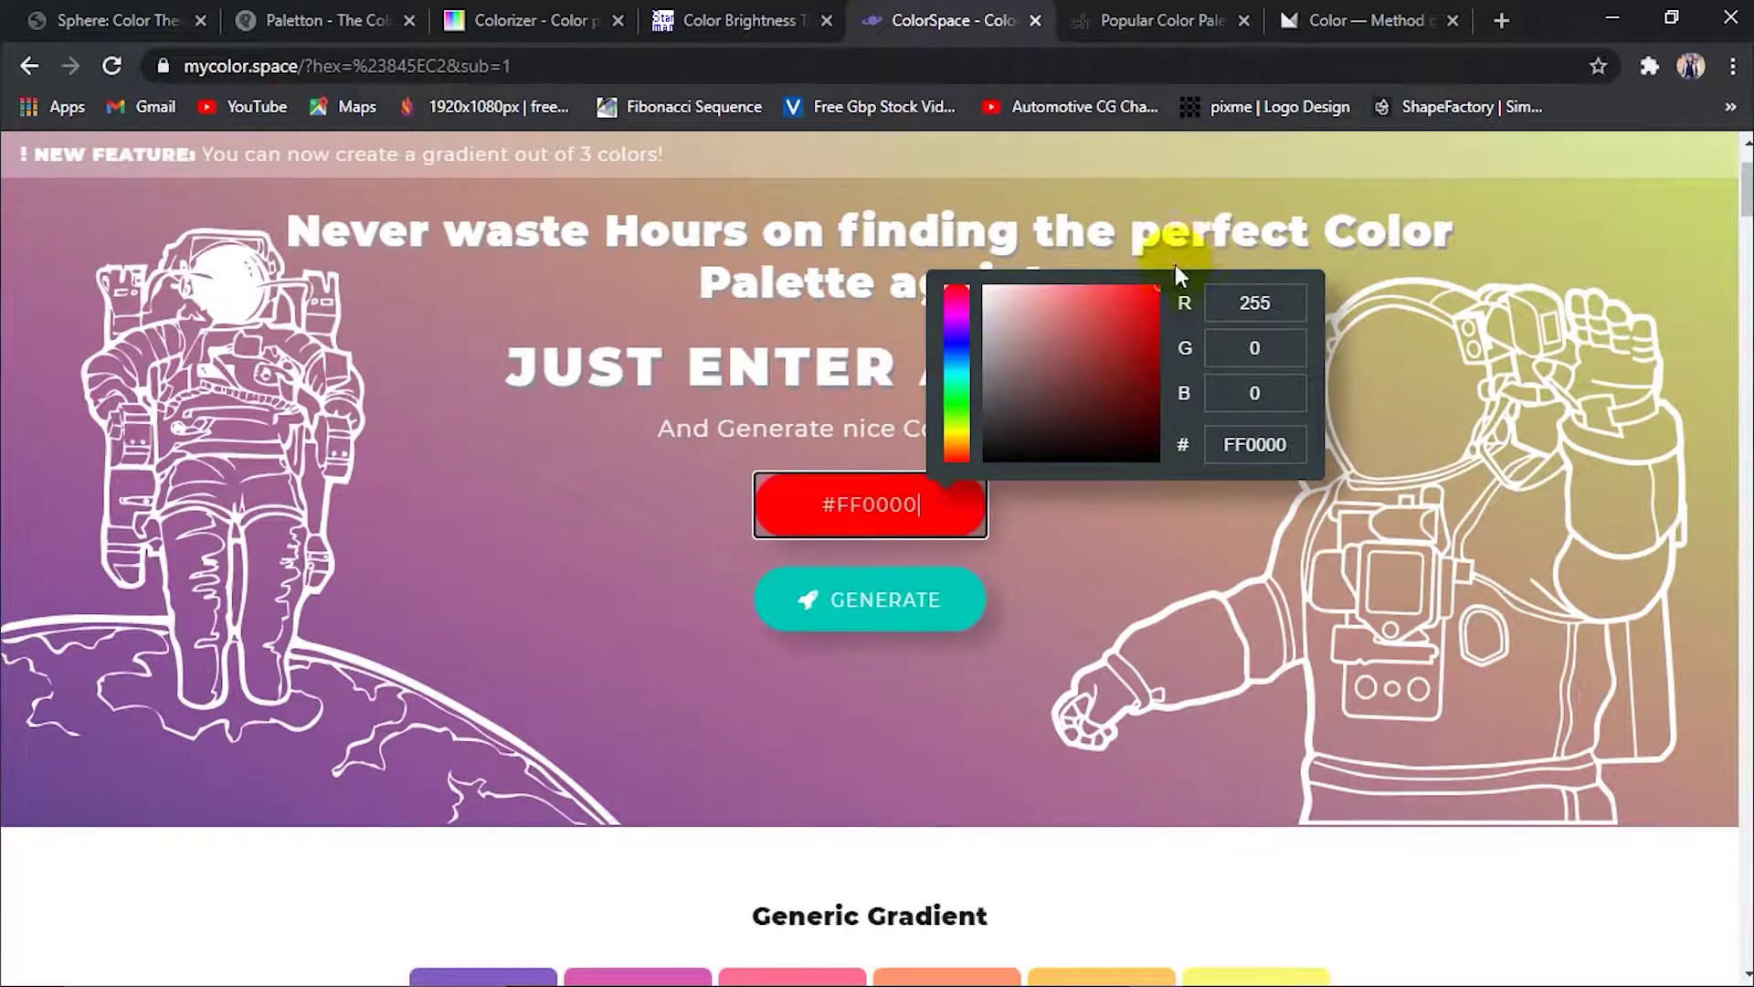
{"action": "left_click_drag", "start_coordinate": [1121, 351], "coordinate": [1245, 226]}
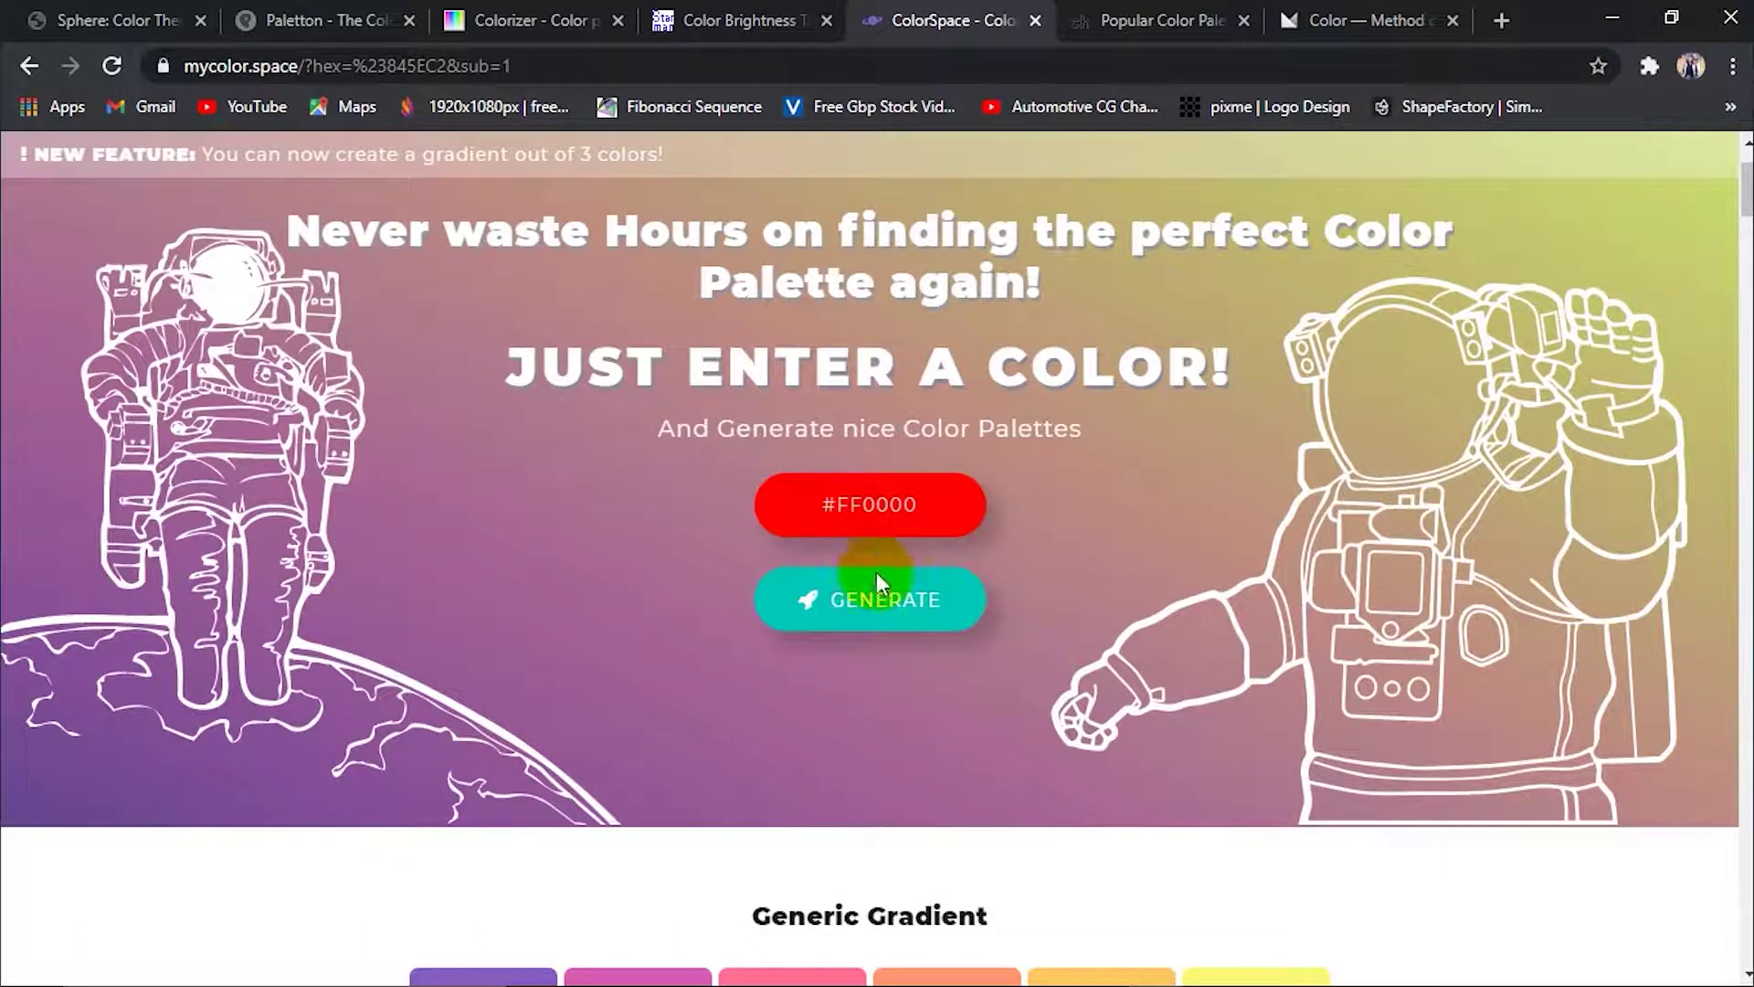
{"action": "left_click", "coordinate": [863, 599]}
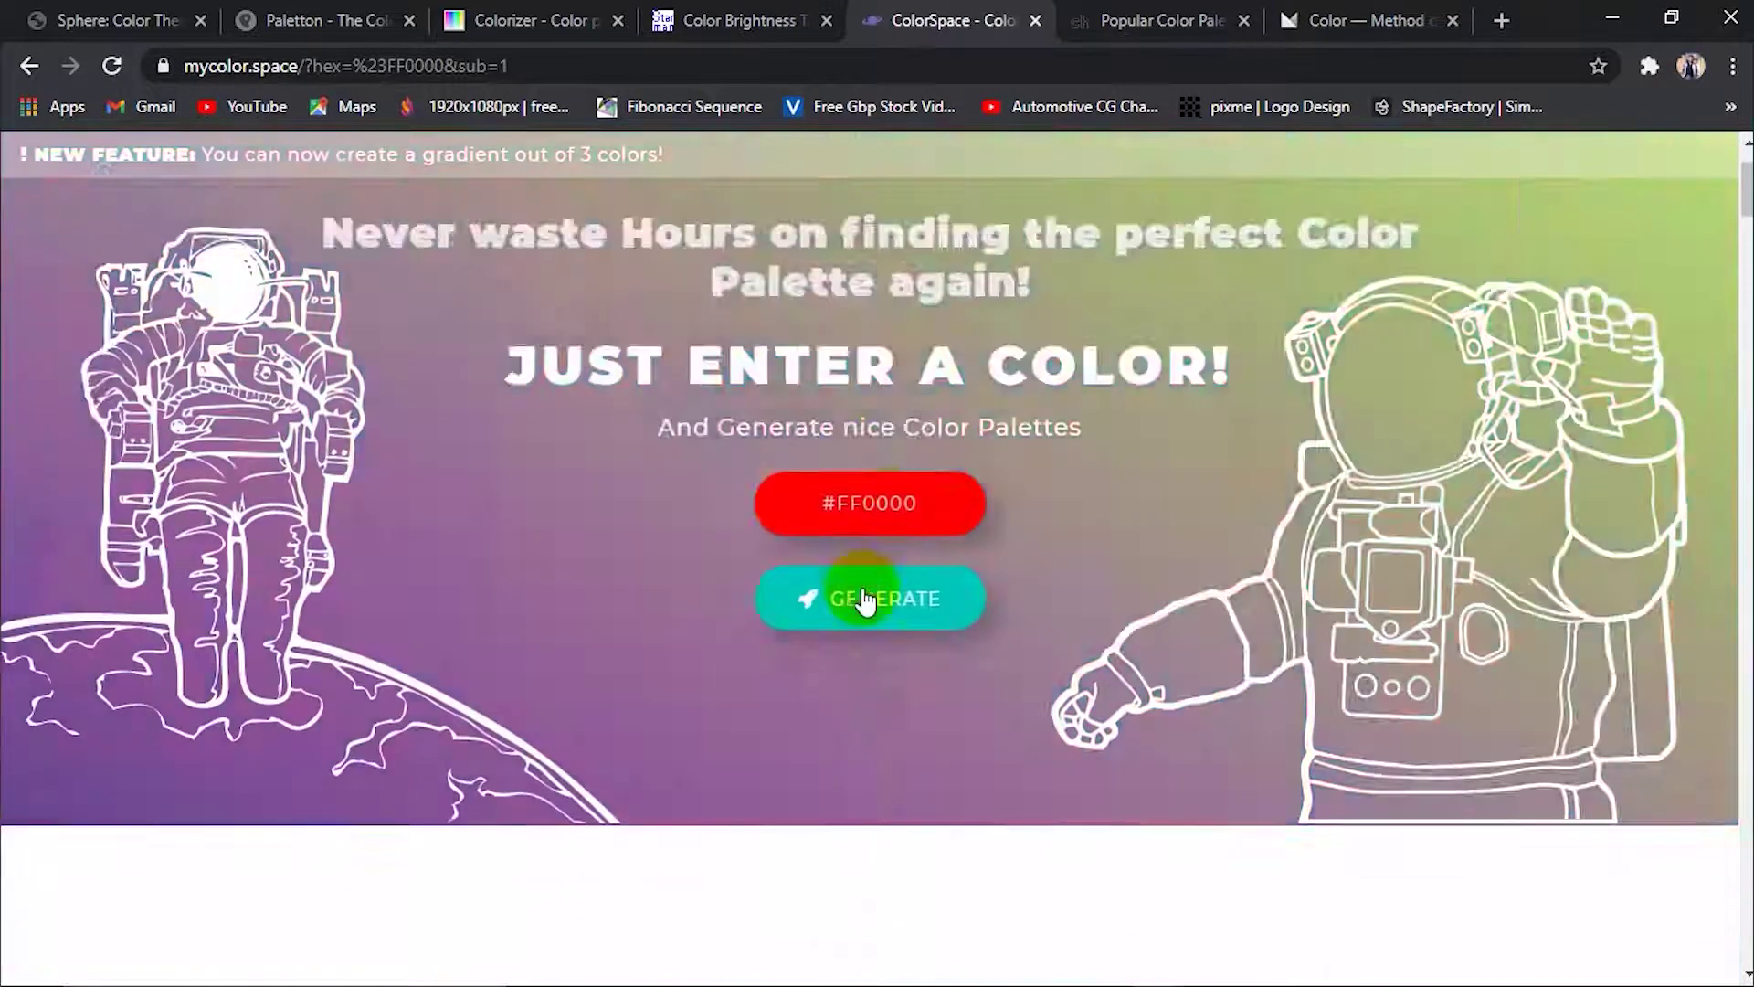
Scroll through the newly generated palettes built from red #FF0000
{"action": "scroll", "coordinate": [822, 589], "scroll_direction": "down", "scroll_amount": 1}
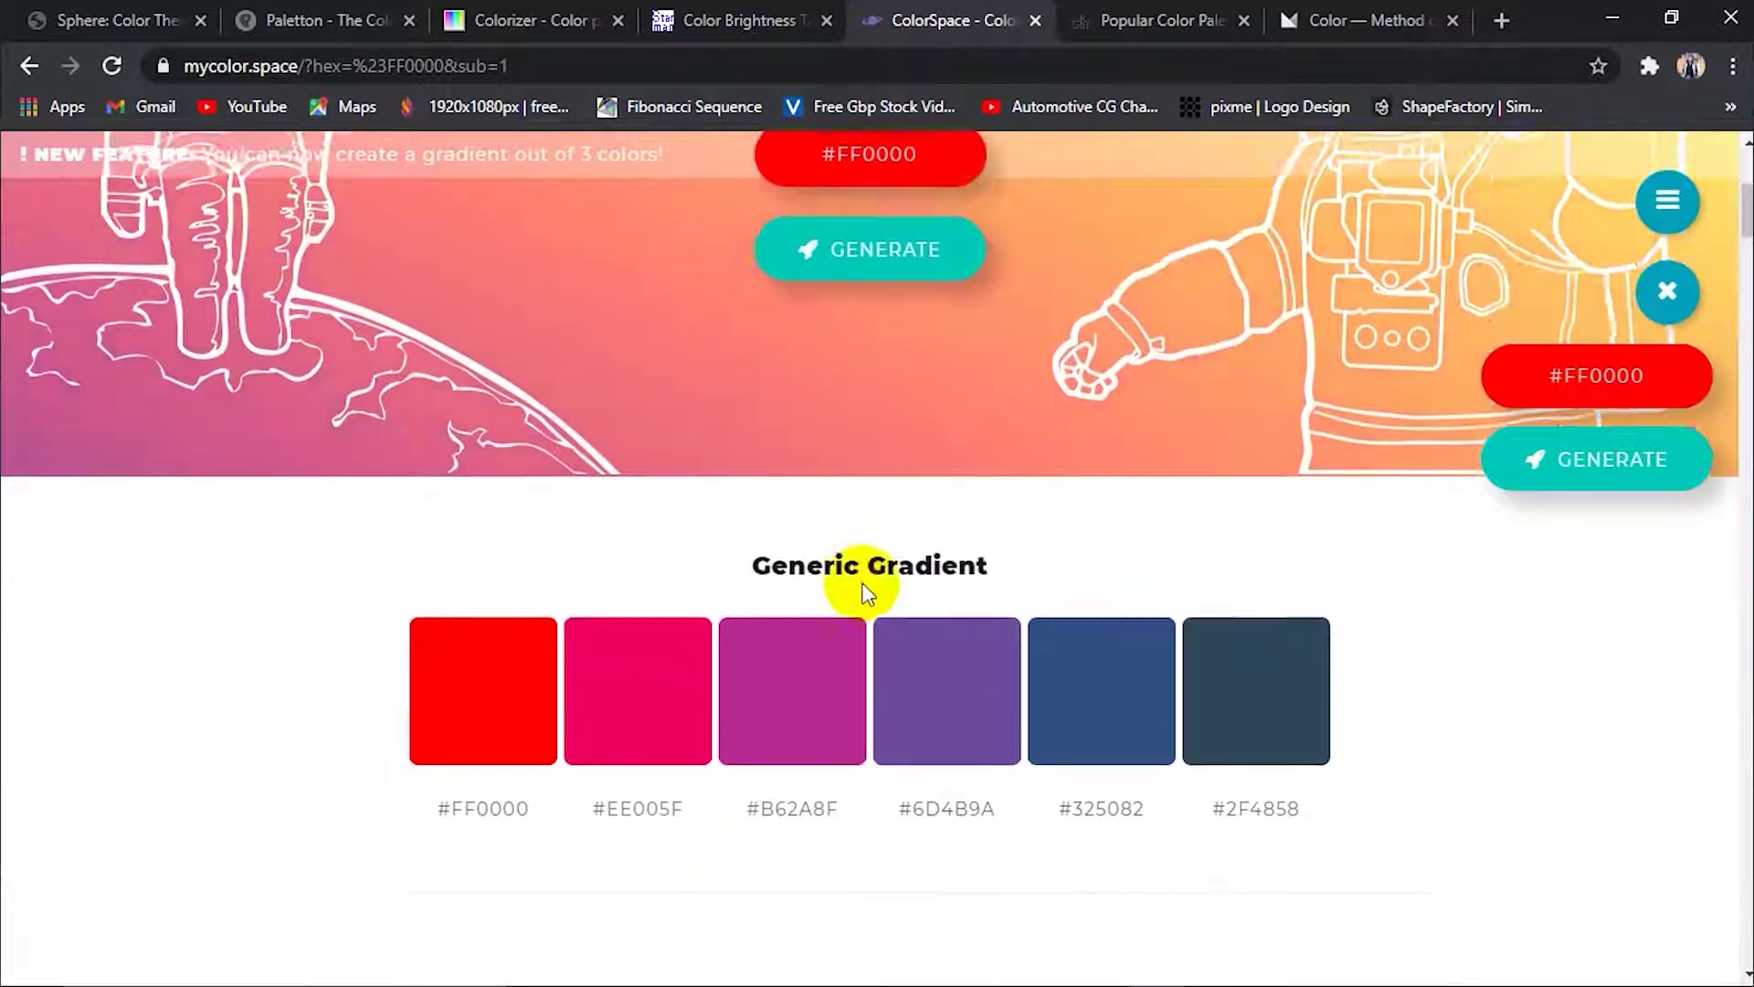
{"action": "scroll", "coordinate": [763, 576], "scroll_direction": "down", "scroll_amount": 1}
{"action": "scroll", "coordinate": [969, 517], "scroll_direction": "down", "scroll_amount": 2}
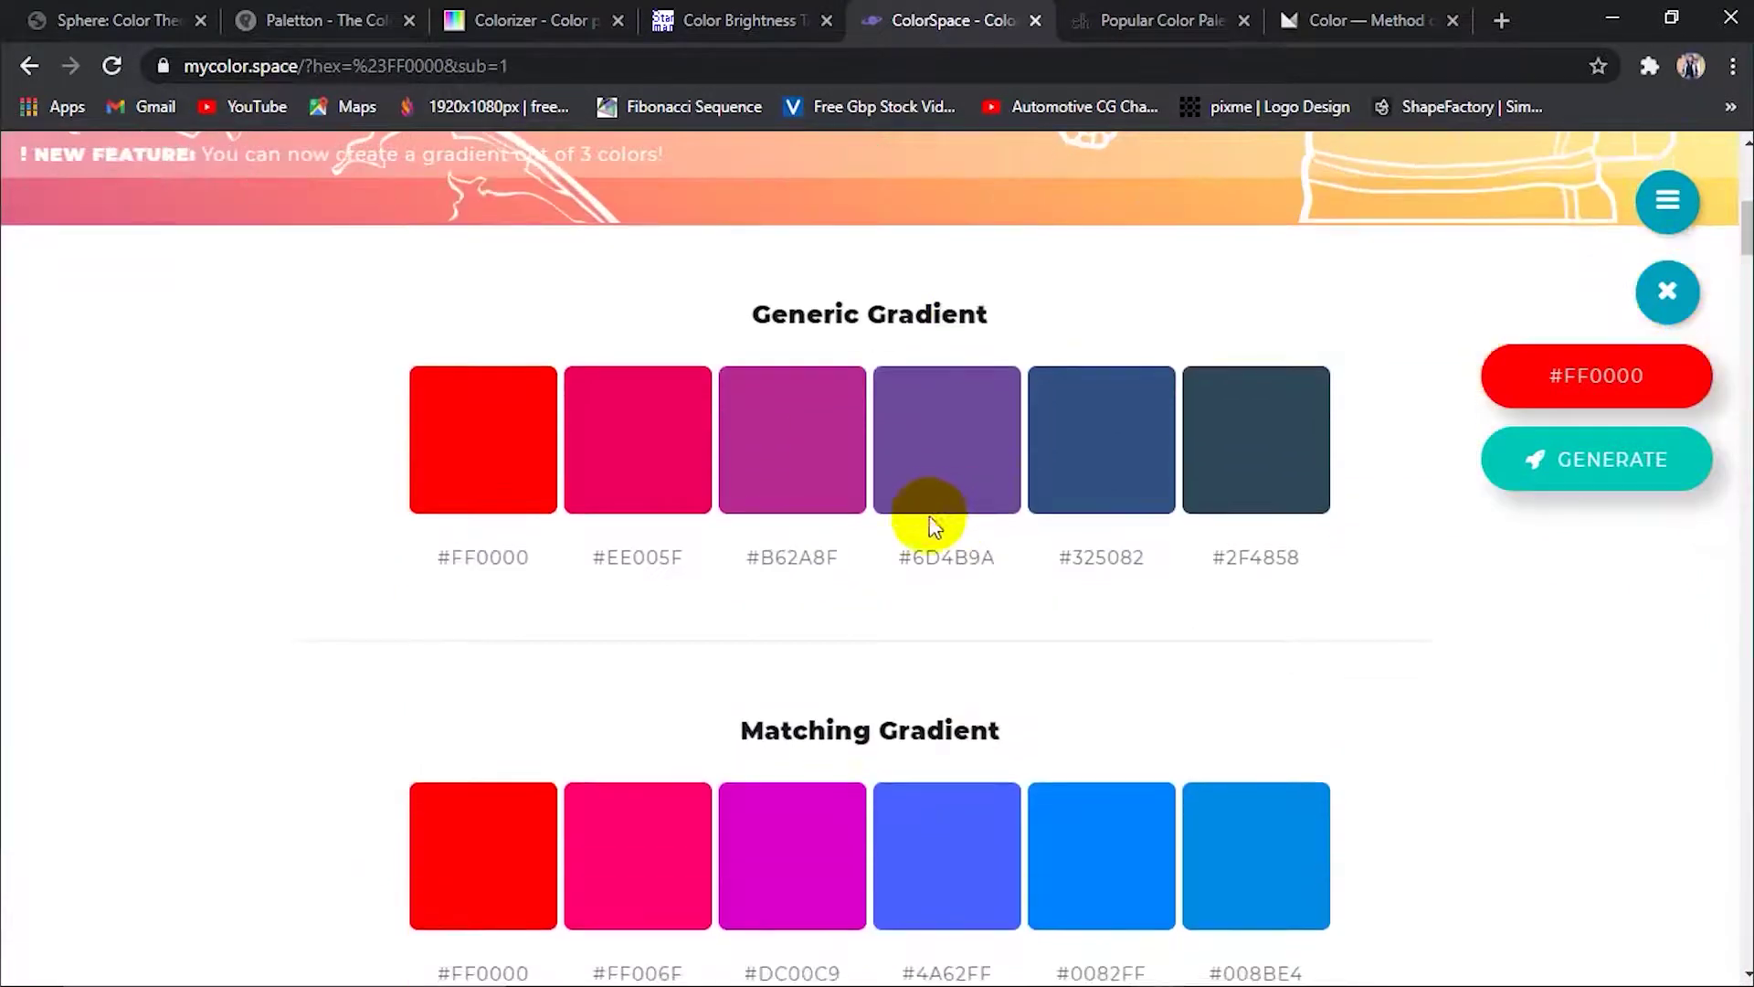
{"action": "scroll", "coordinate": [930, 515], "scroll_direction": "down", "scroll_amount": 3}
{"action": "scroll", "coordinate": [870, 534], "scroll_direction": "down", "scroll_amount": 4}
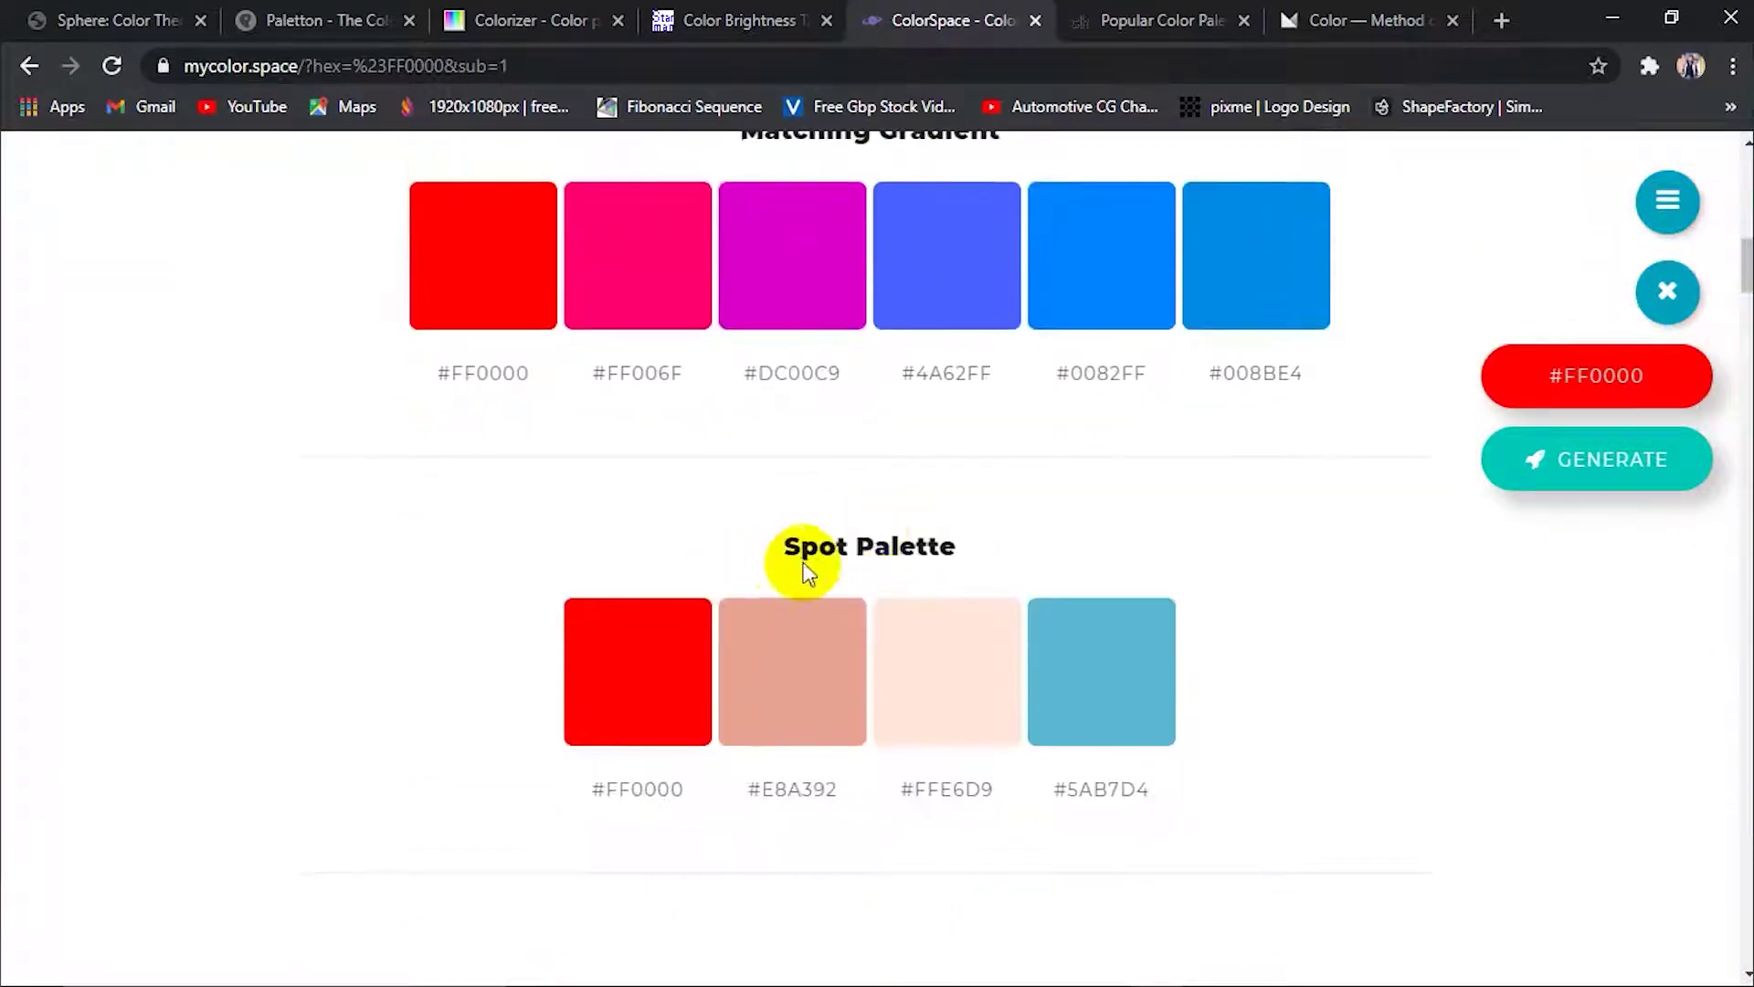
{"action": "scroll", "coordinate": [804, 562], "scroll_direction": "down", "scroll_amount": 1}
{"action": "scroll", "coordinate": [804, 562], "scroll_direction": "down", "scroll_amount": 2}
{"action": "scroll", "coordinate": [813, 576], "scroll_direction": "down", "scroll_amount": 1}
{"action": "scroll", "coordinate": [811, 601], "scroll_direction": "down", "scroll_amount": 1}
{"action": "scroll", "coordinate": [804, 593], "scroll_direction": "down", "scroll_amount": 1}
{"action": "scroll", "coordinate": [813, 598], "scroll_direction": "down", "scroll_amount": 1}
{"action": "scroll", "coordinate": [813, 602], "scroll_direction": "down", "scroll_amount": 3}
{"action": "scroll", "coordinate": [813, 603], "scroll_direction": "down", "scroll_amount": 4}
{"action": "scroll", "coordinate": [814, 603], "scroll_direction": "down", "scroll_amount": 3}
{"action": "scroll", "coordinate": [813, 603], "scroll_direction": "down", "scroll_amount": 2}
{"action": "scroll", "coordinate": [813, 604], "scroll_direction": "down", "scroll_amount": 5}
{"action": "scroll", "coordinate": [813, 605], "scroll_direction": "down", "scroll_amount": 2}
{"action": "scroll", "coordinate": [813, 605], "scroll_direction": "down", "scroll_amount": 1}
{"action": "scroll", "coordinate": [816, 605], "scroll_direction": "down", "scroll_amount": 3}
{"action": "scroll", "coordinate": [815, 605], "scroll_direction": "down", "scroll_amount": 3}
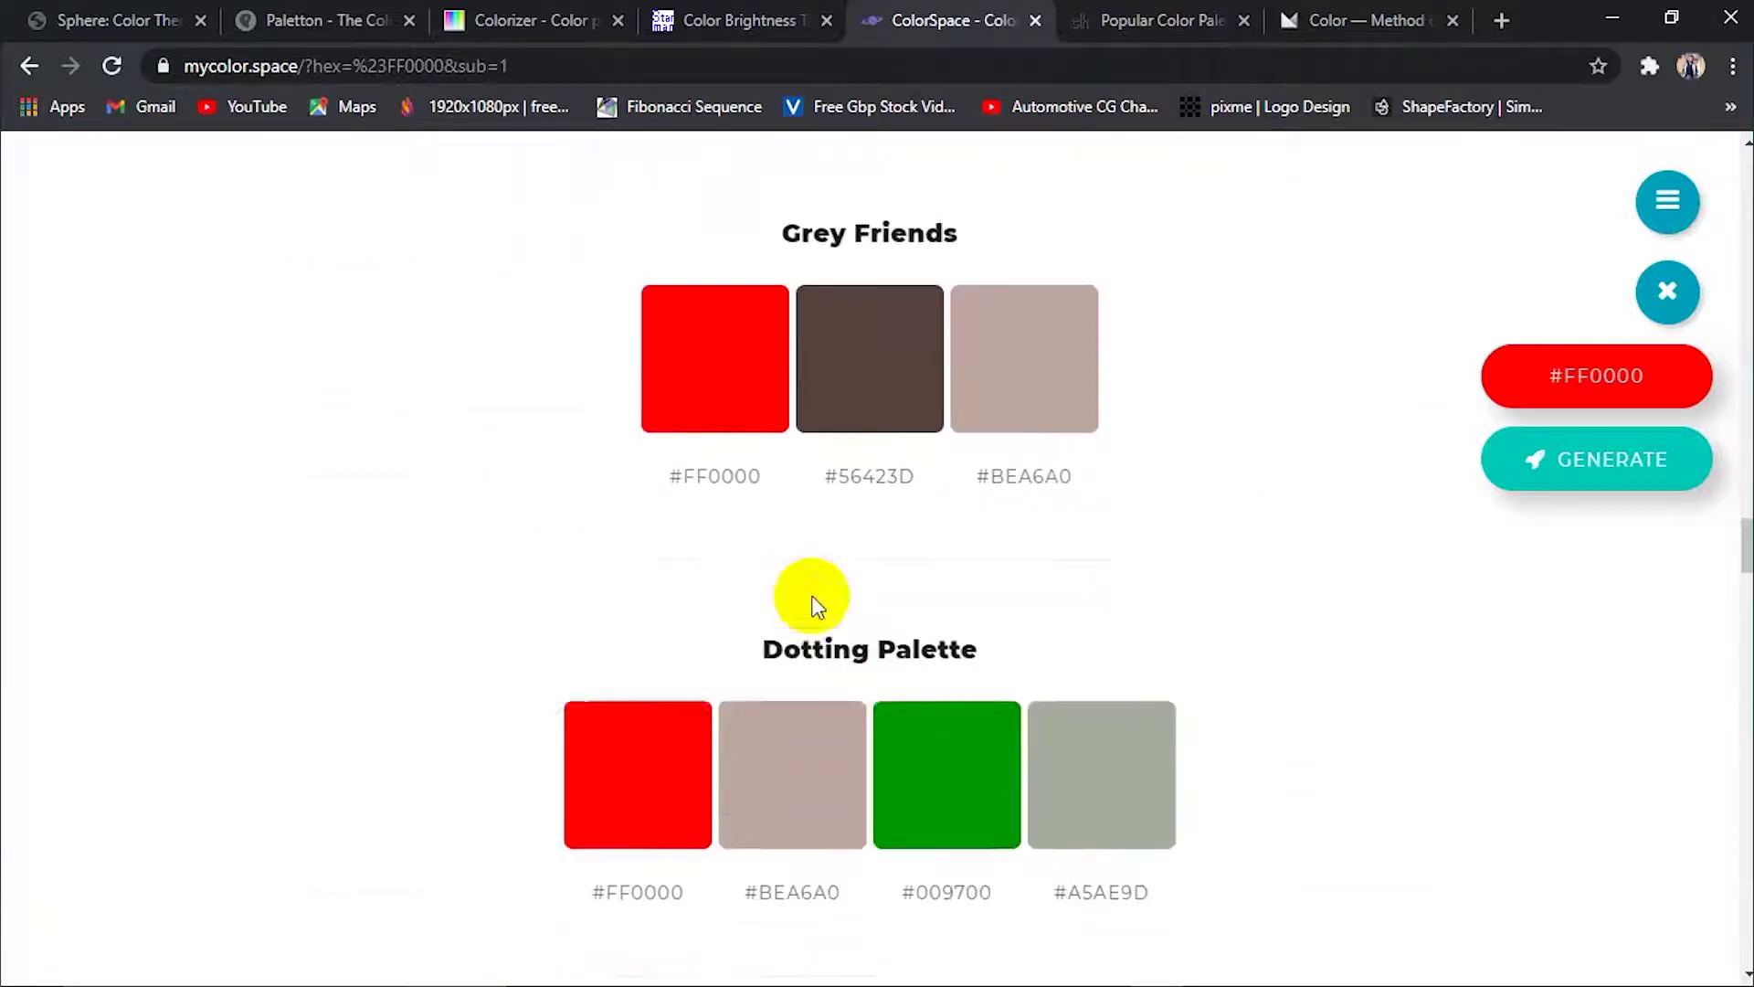
{"action": "scroll", "coordinate": [816, 606], "scroll_direction": "down", "scroll_amount": 3}
{"action": "scroll", "coordinate": [816, 605], "scroll_direction": "down", "scroll_amount": 3}
{"action": "scroll", "coordinate": [816, 605], "scroll_direction": "down", "scroll_amount": 3}
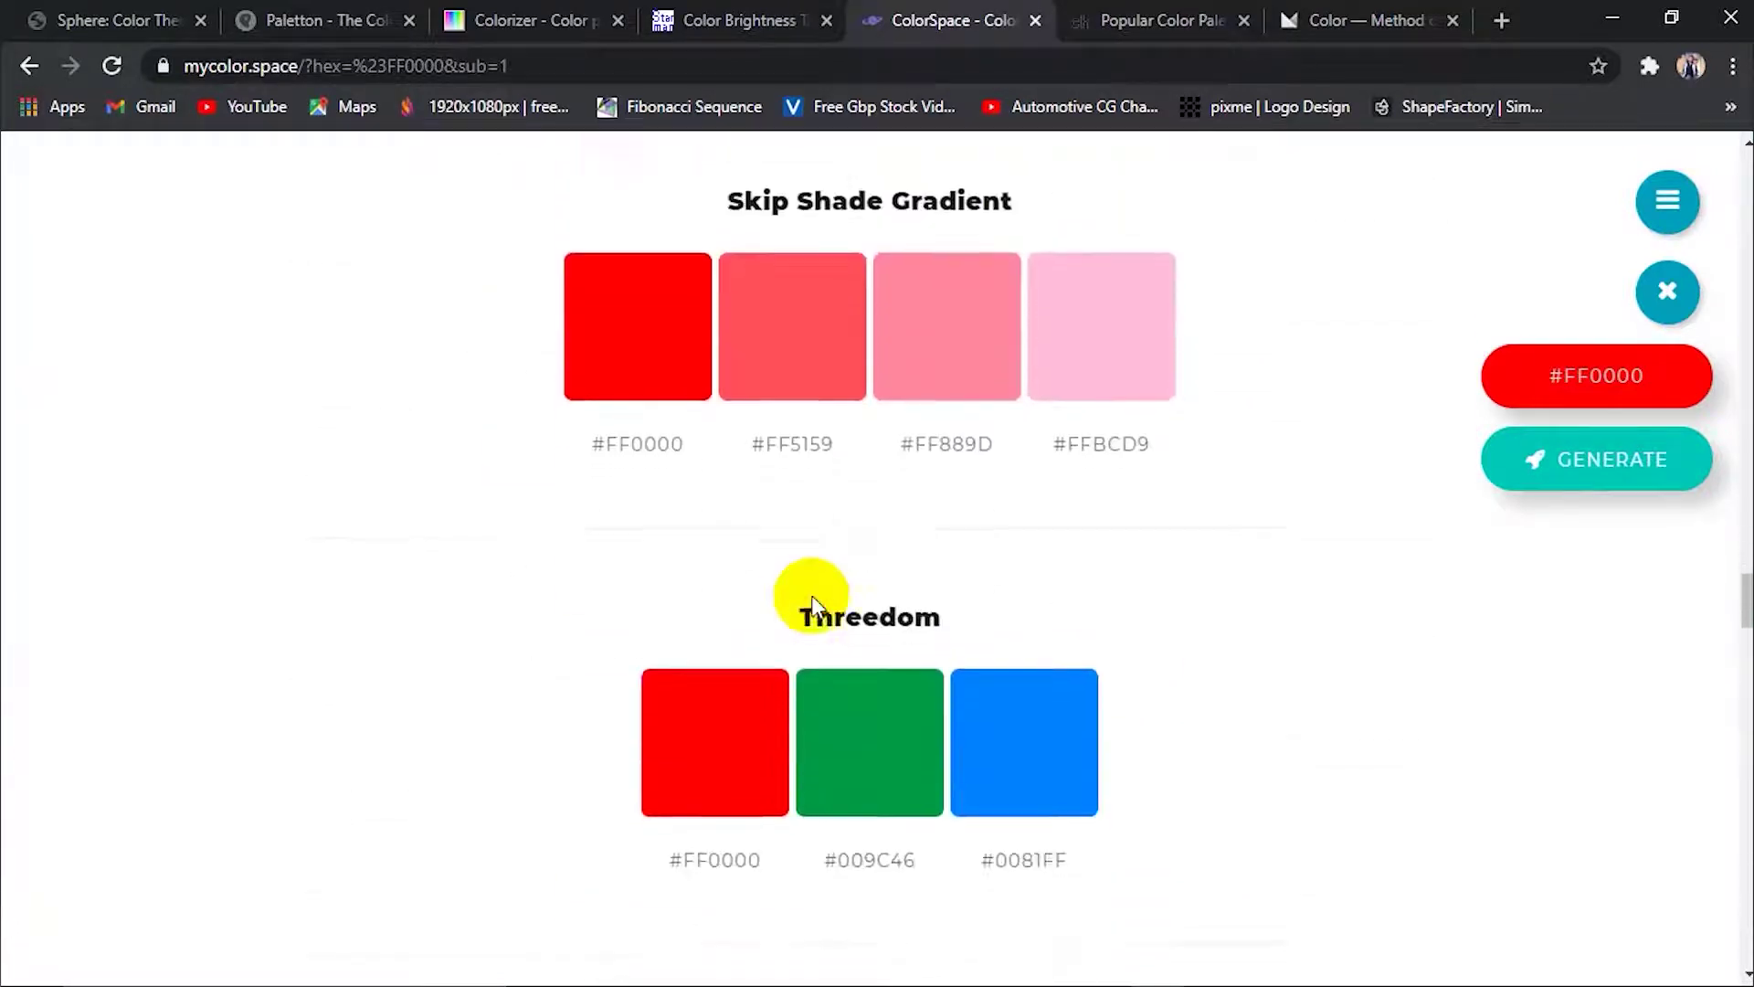
{"action": "scroll", "coordinate": [816, 606], "scroll_direction": "down", "scroll_amount": 2}
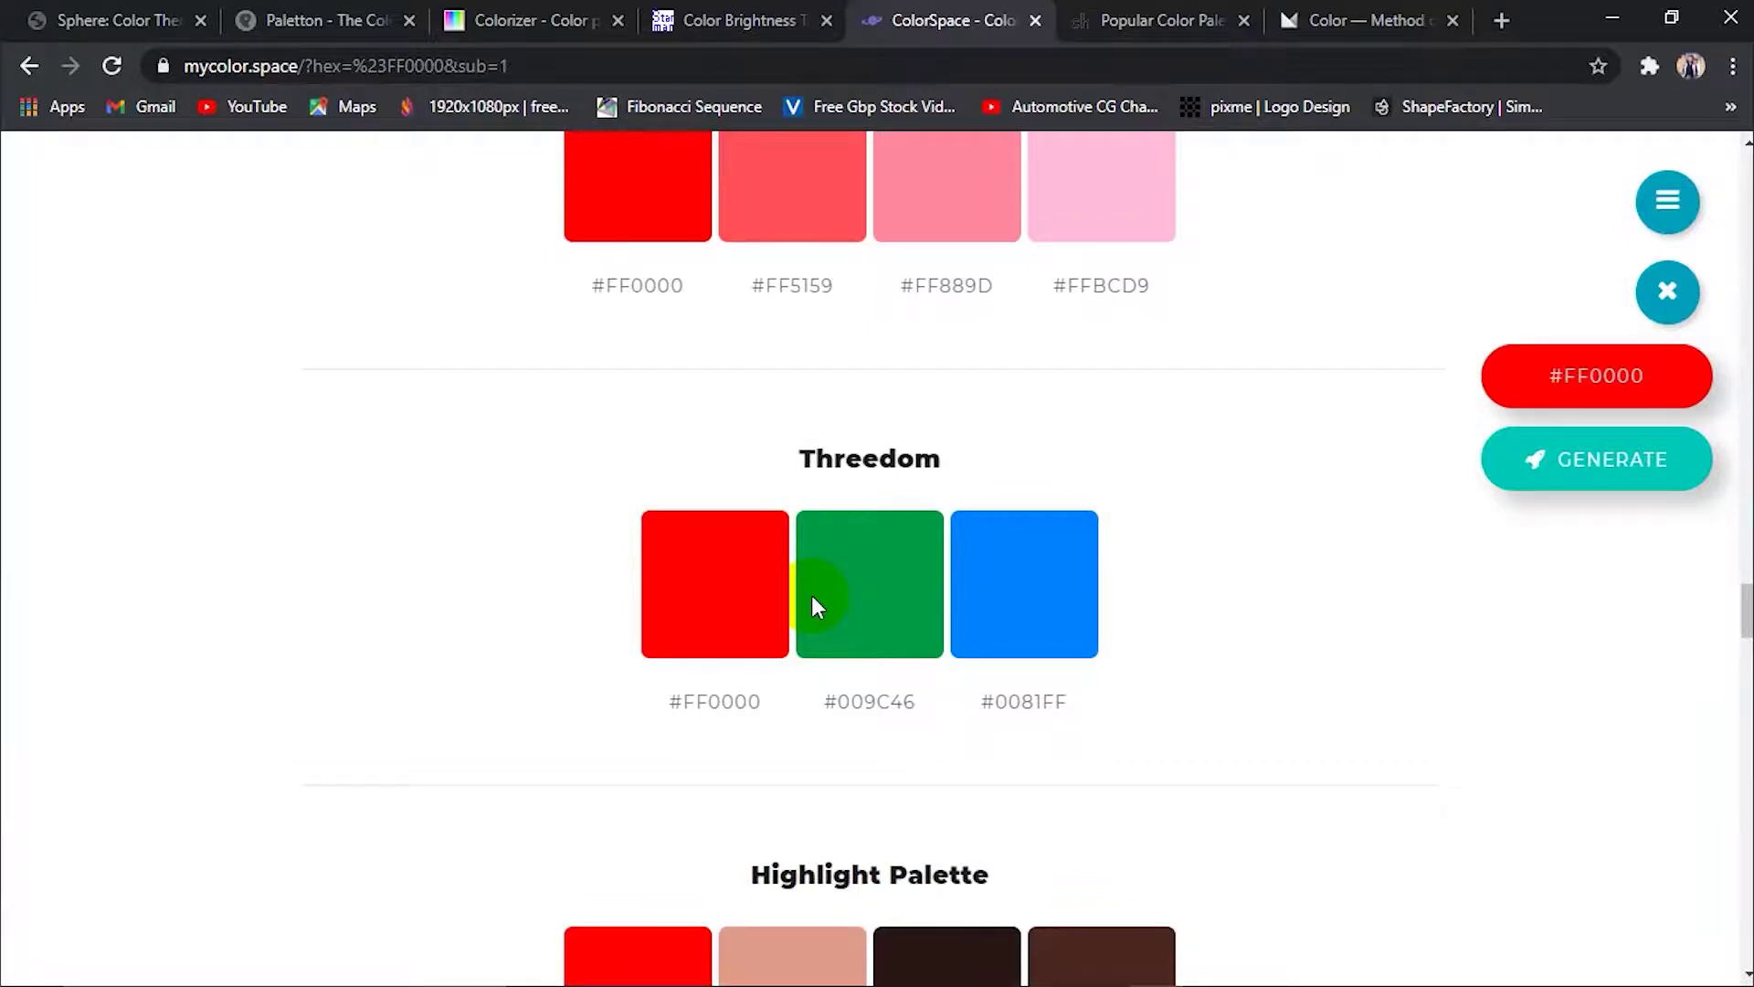
{"action": "scroll", "coordinate": [811, 595], "scroll_direction": "down", "scroll_amount": 2}
{"action": "scroll", "coordinate": [811, 595], "scroll_direction": "down", "scroll_amount": 2}
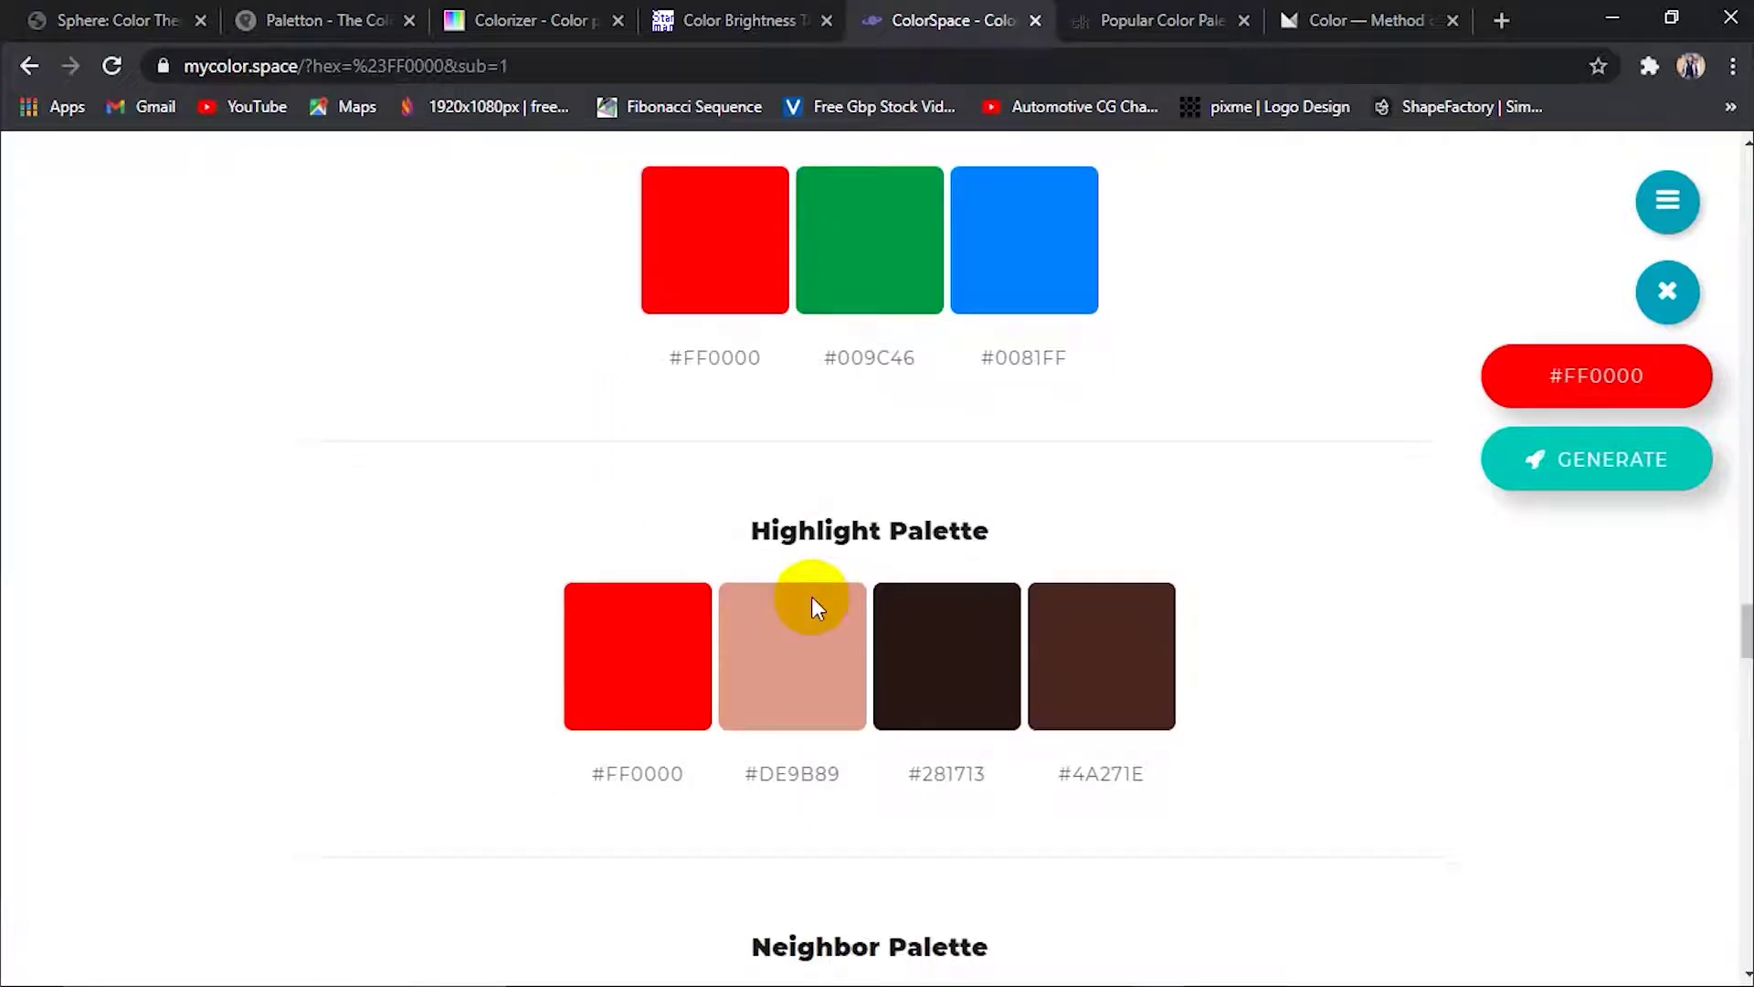
{"action": "scroll", "coordinate": [813, 599], "scroll_direction": "down", "scroll_amount": 2}
{"action": "scroll", "coordinate": [812, 598], "scroll_direction": "down", "scroll_amount": 3}
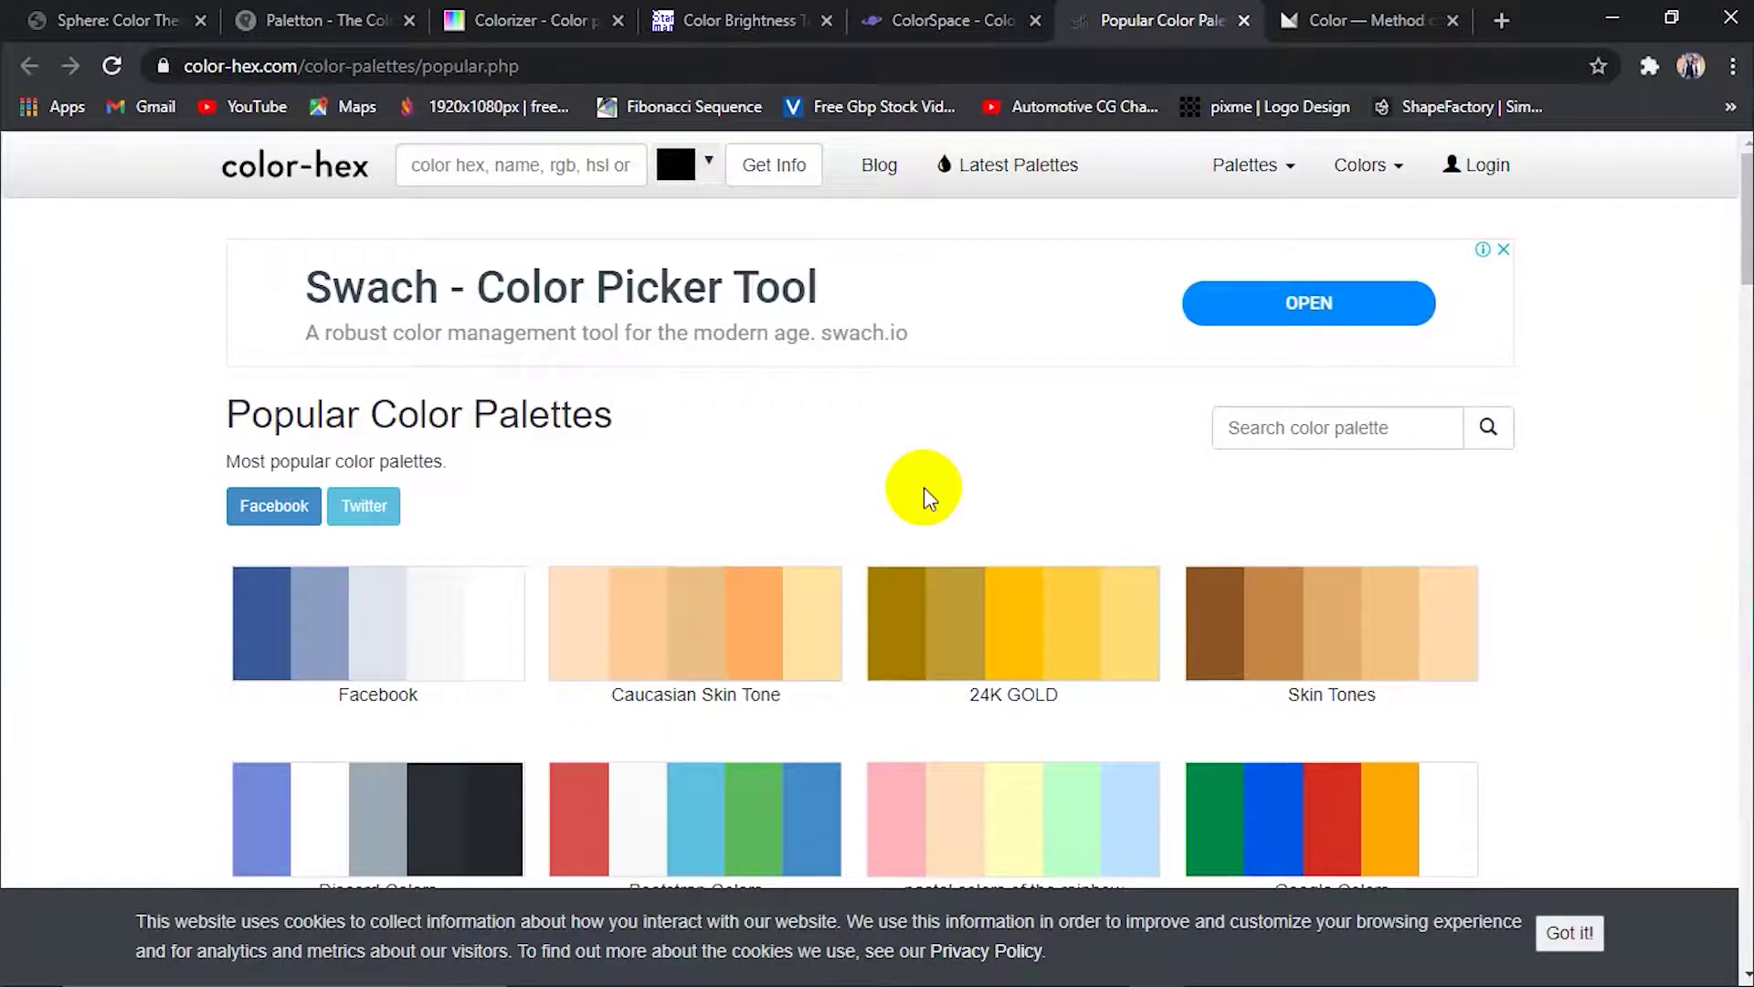
Find and open the Beautiful Blues palette, dismissing the full-screen advert
{"action": "scroll", "coordinate": [924, 486], "scroll_direction": "down", "scroll_amount": 2}
{"action": "scroll", "coordinate": [923, 486], "scroll_direction": "down", "scroll_amount": 2}
{"action": "scroll", "coordinate": [923, 486], "scroll_direction": "down", "scroll_amount": 1}
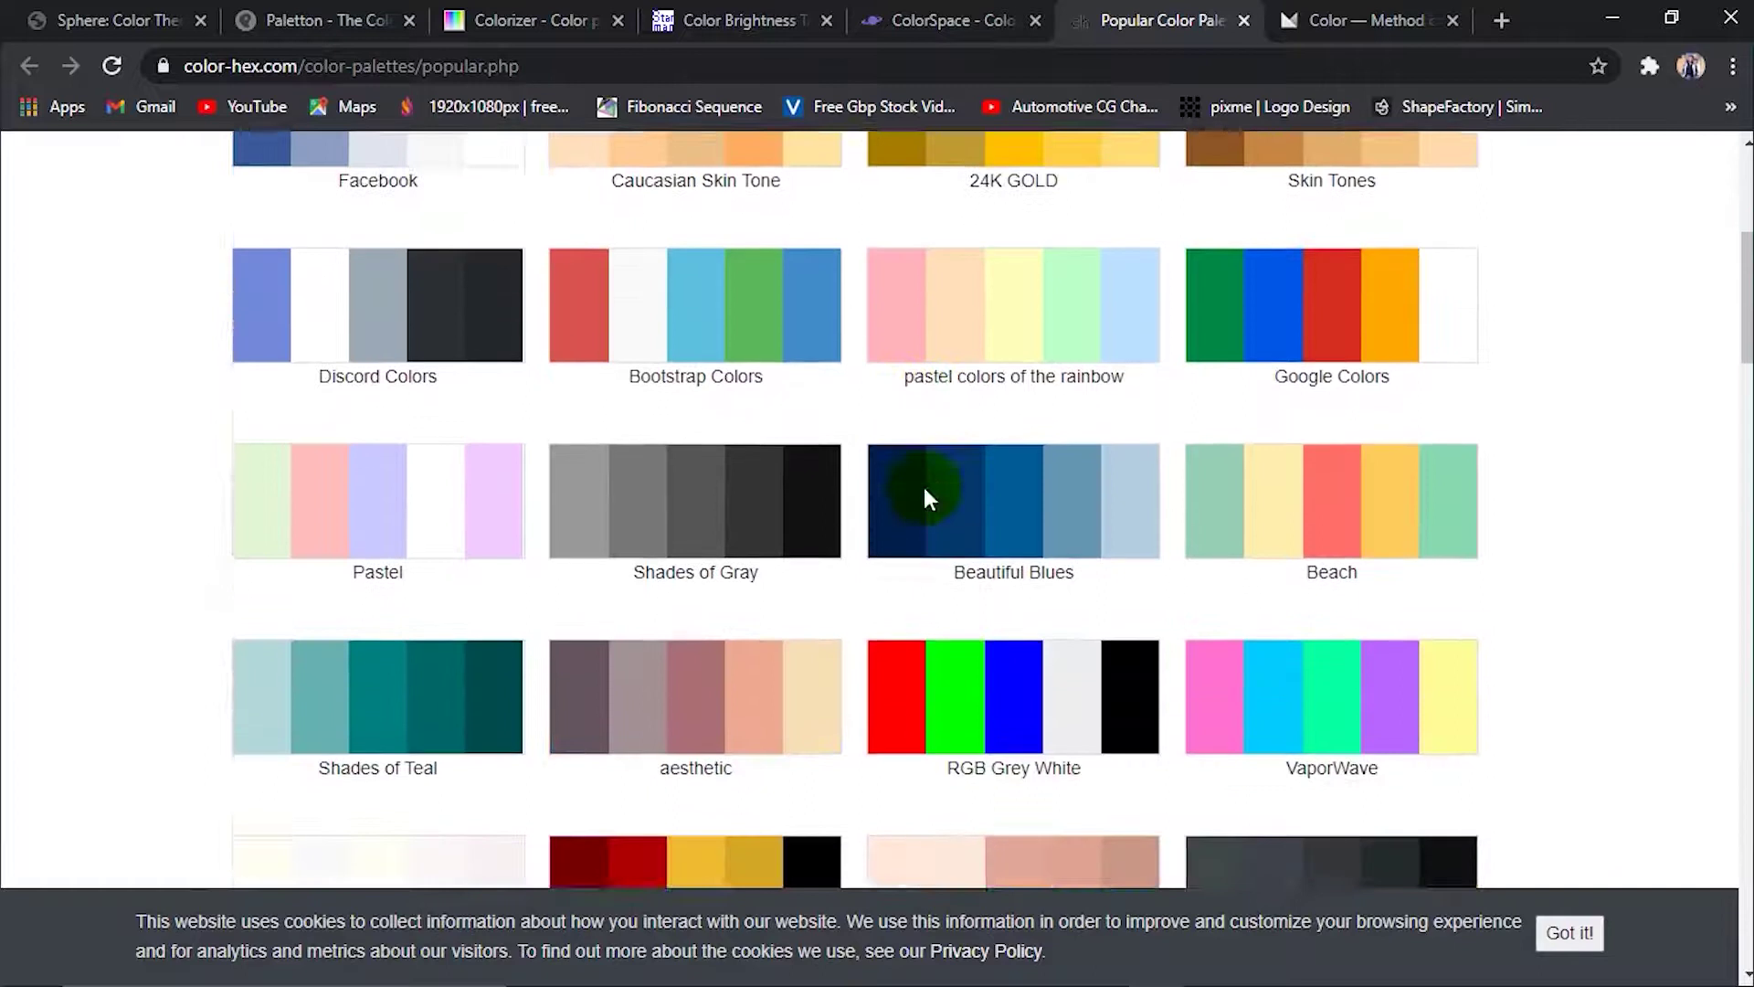
{"action": "scroll", "coordinate": [923, 486], "scroll_direction": "down", "scroll_amount": 2}
{"action": "scroll", "coordinate": [924, 486], "scroll_direction": "down", "scroll_amount": 2}
{"action": "scroll", "coordinate": [924, 486], "scroll_direction": "down", "scroll_amount": 1}
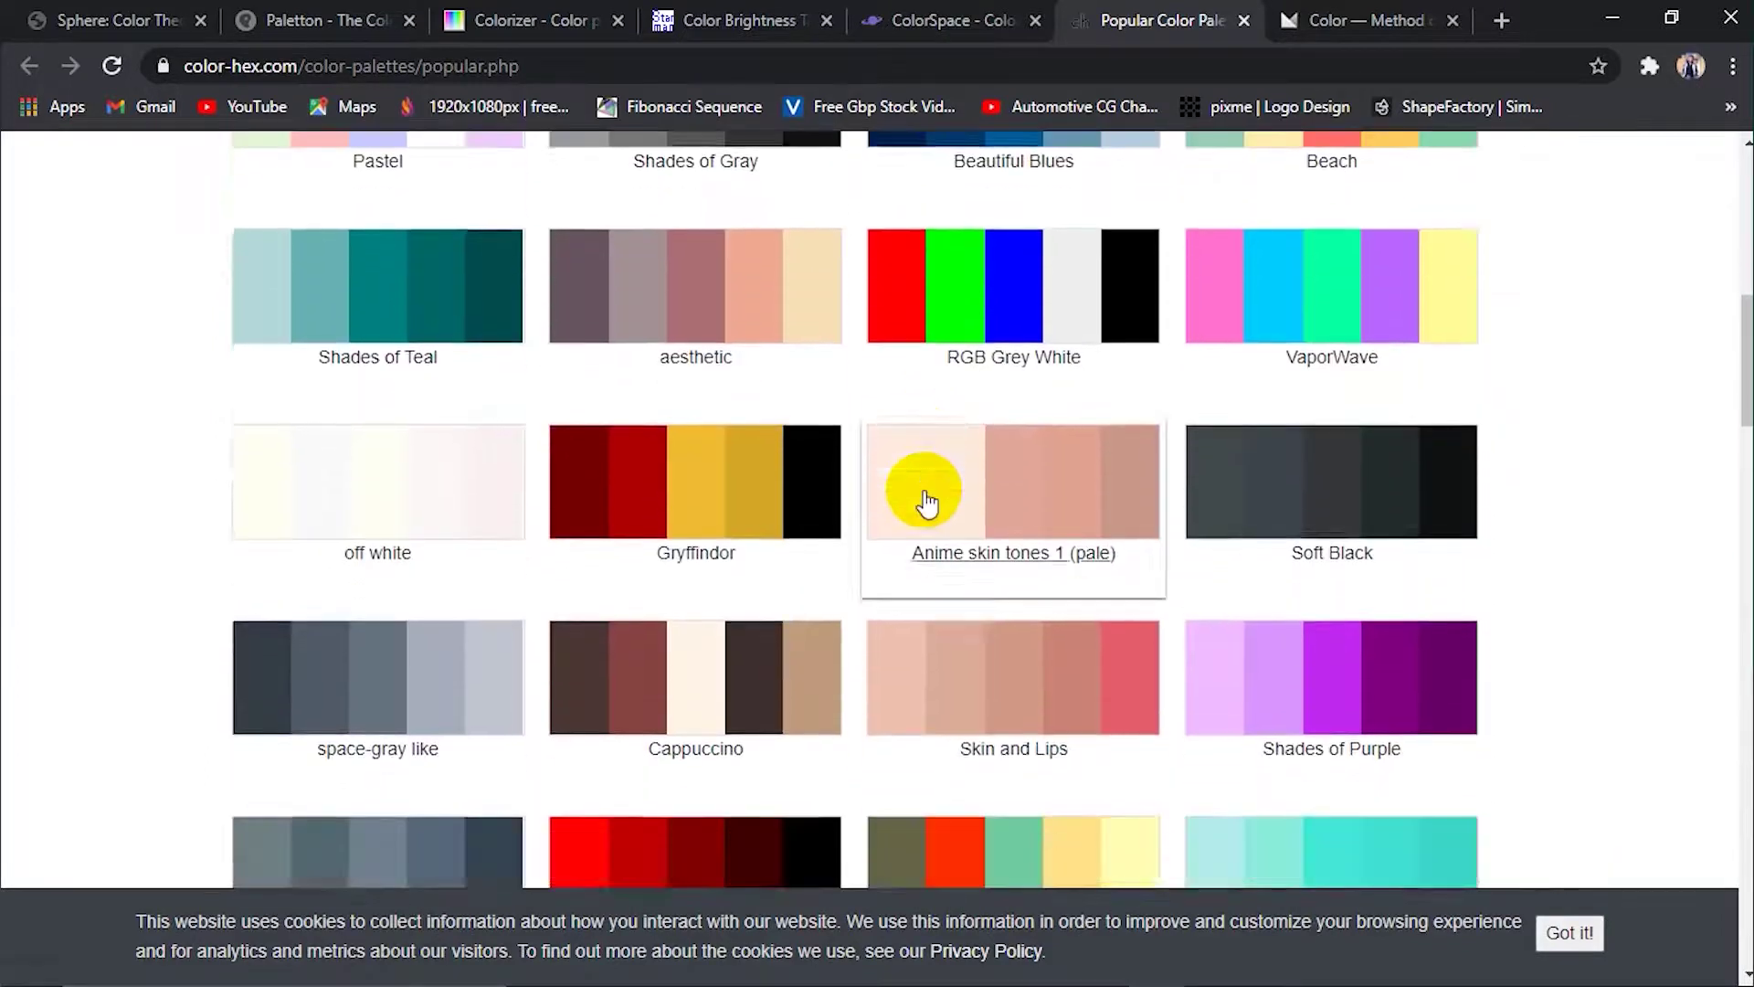
{"action": "scroll", "coordinate": [920, 489], "scroll_direction": "down", "scroll_amount": 2}
{"action": "scroll", "coordinate": [928, 497], "scroll_direction": "up", "scroll_amount": 4}
{"action": "left_click", "coordinate": [950, 546]}
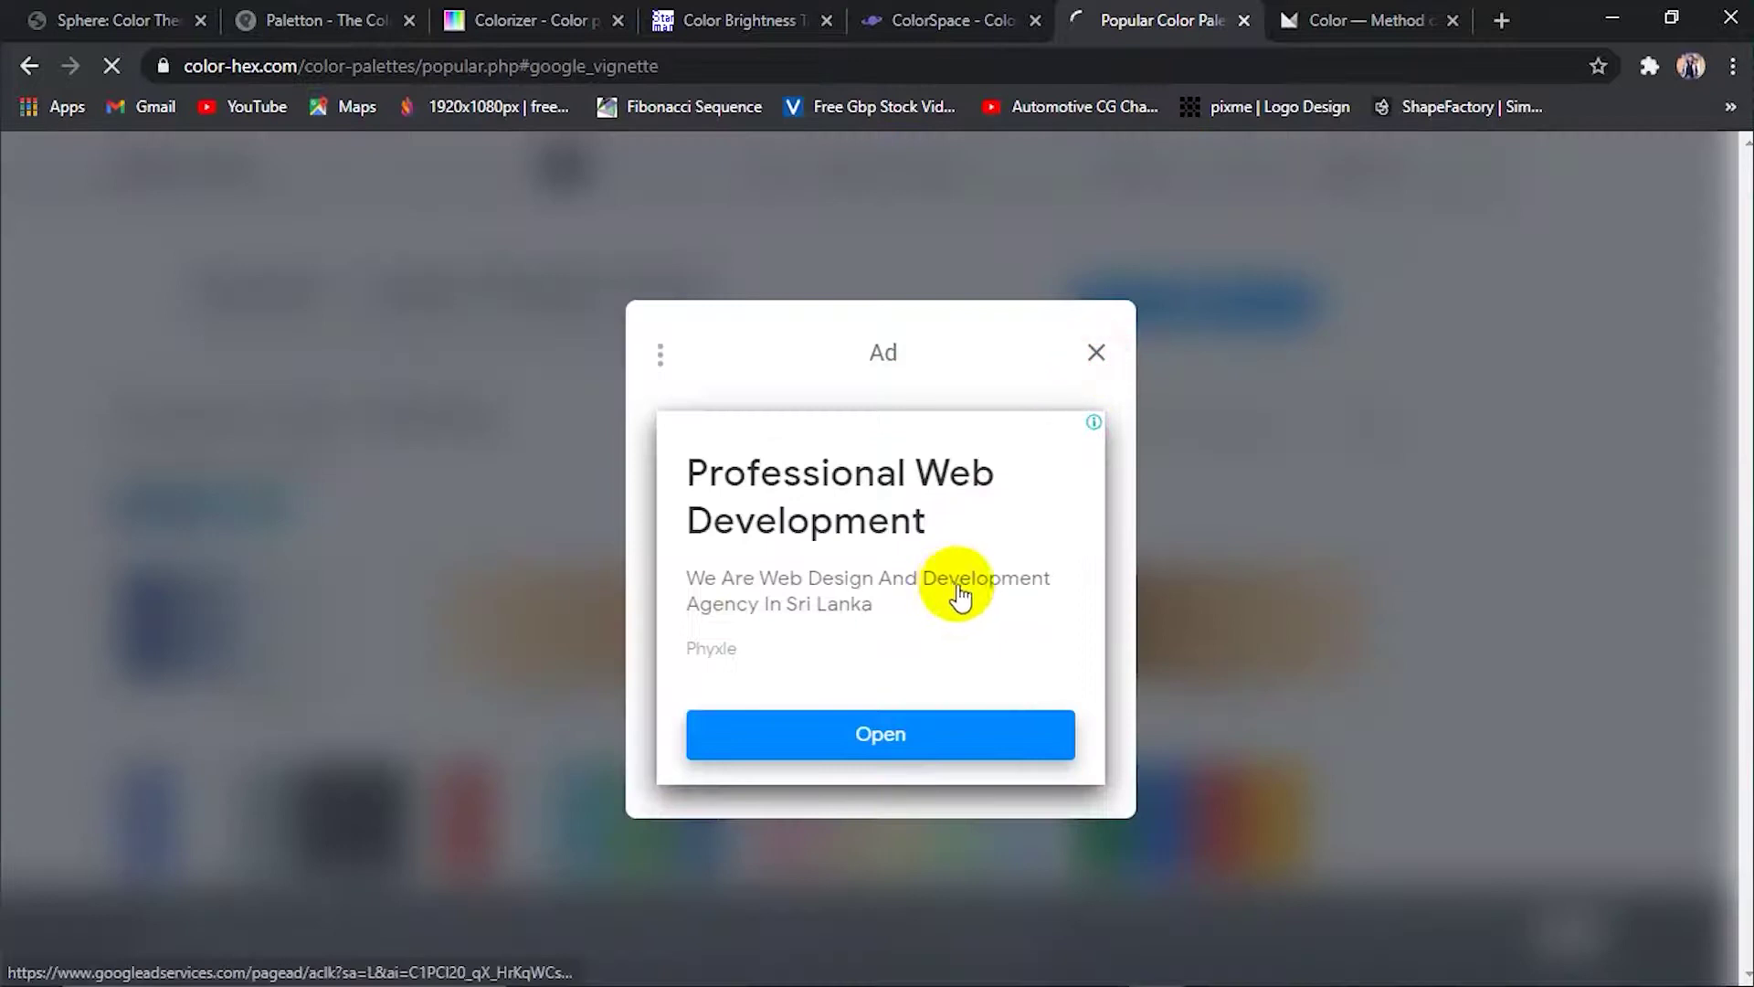
{"action": "left_click", "coordinate": [1092, 349]}
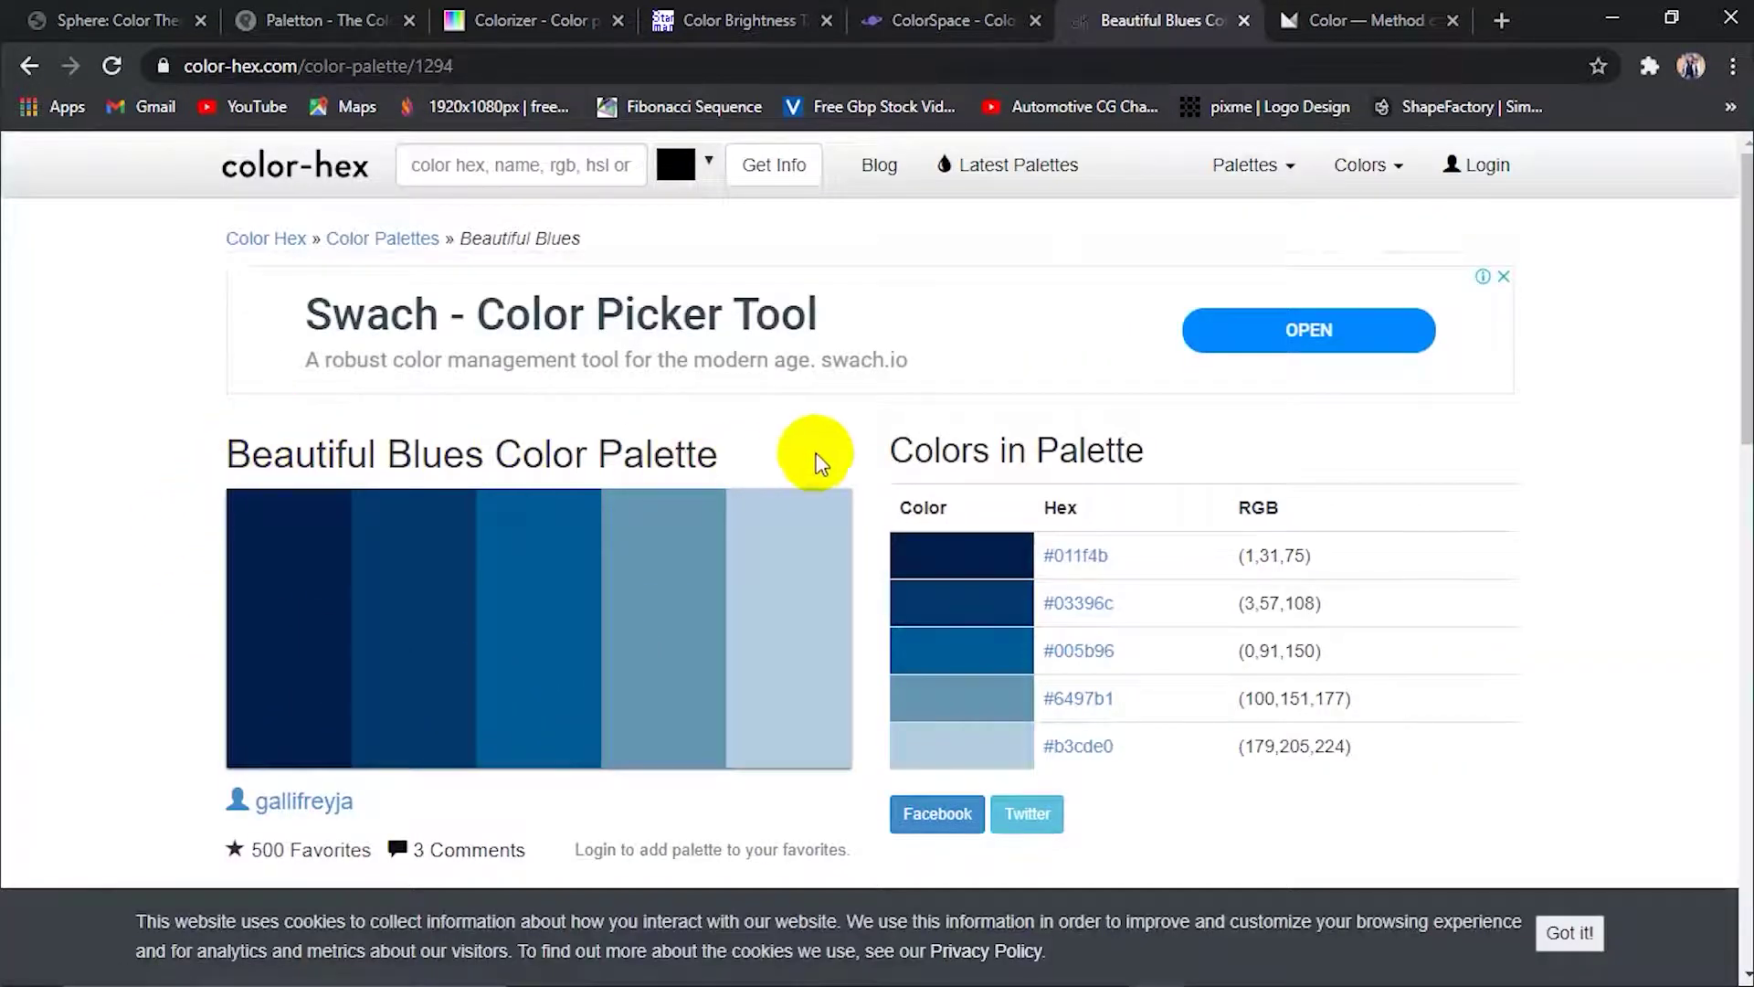
View the details of colour #03396c, then return to the popular palettes list
{"action": "left_click", "coordinate": [994, 612]}
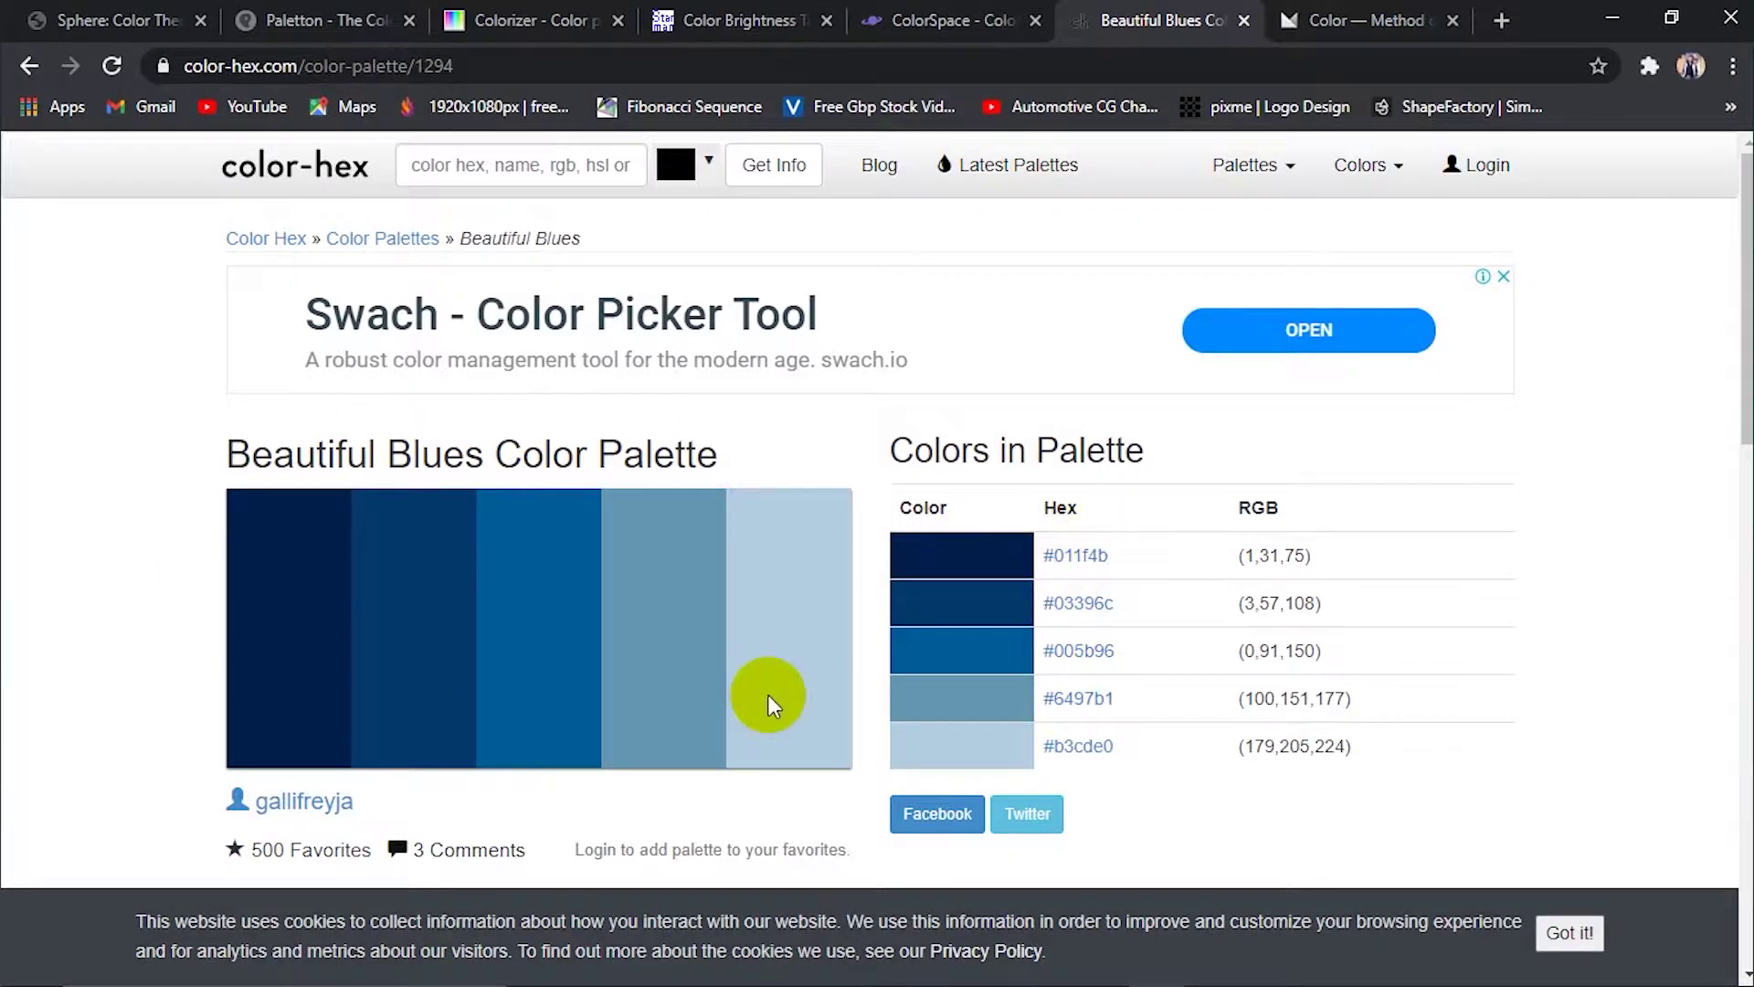
{"action": "scroll", "coordinate": [804, 630], "scroll_direction": "down", "scroll_amount": 2}
{"action": "scroll", "coordinate": [639, 640], "scroll_direction": "down", "scroll_amount": 5}
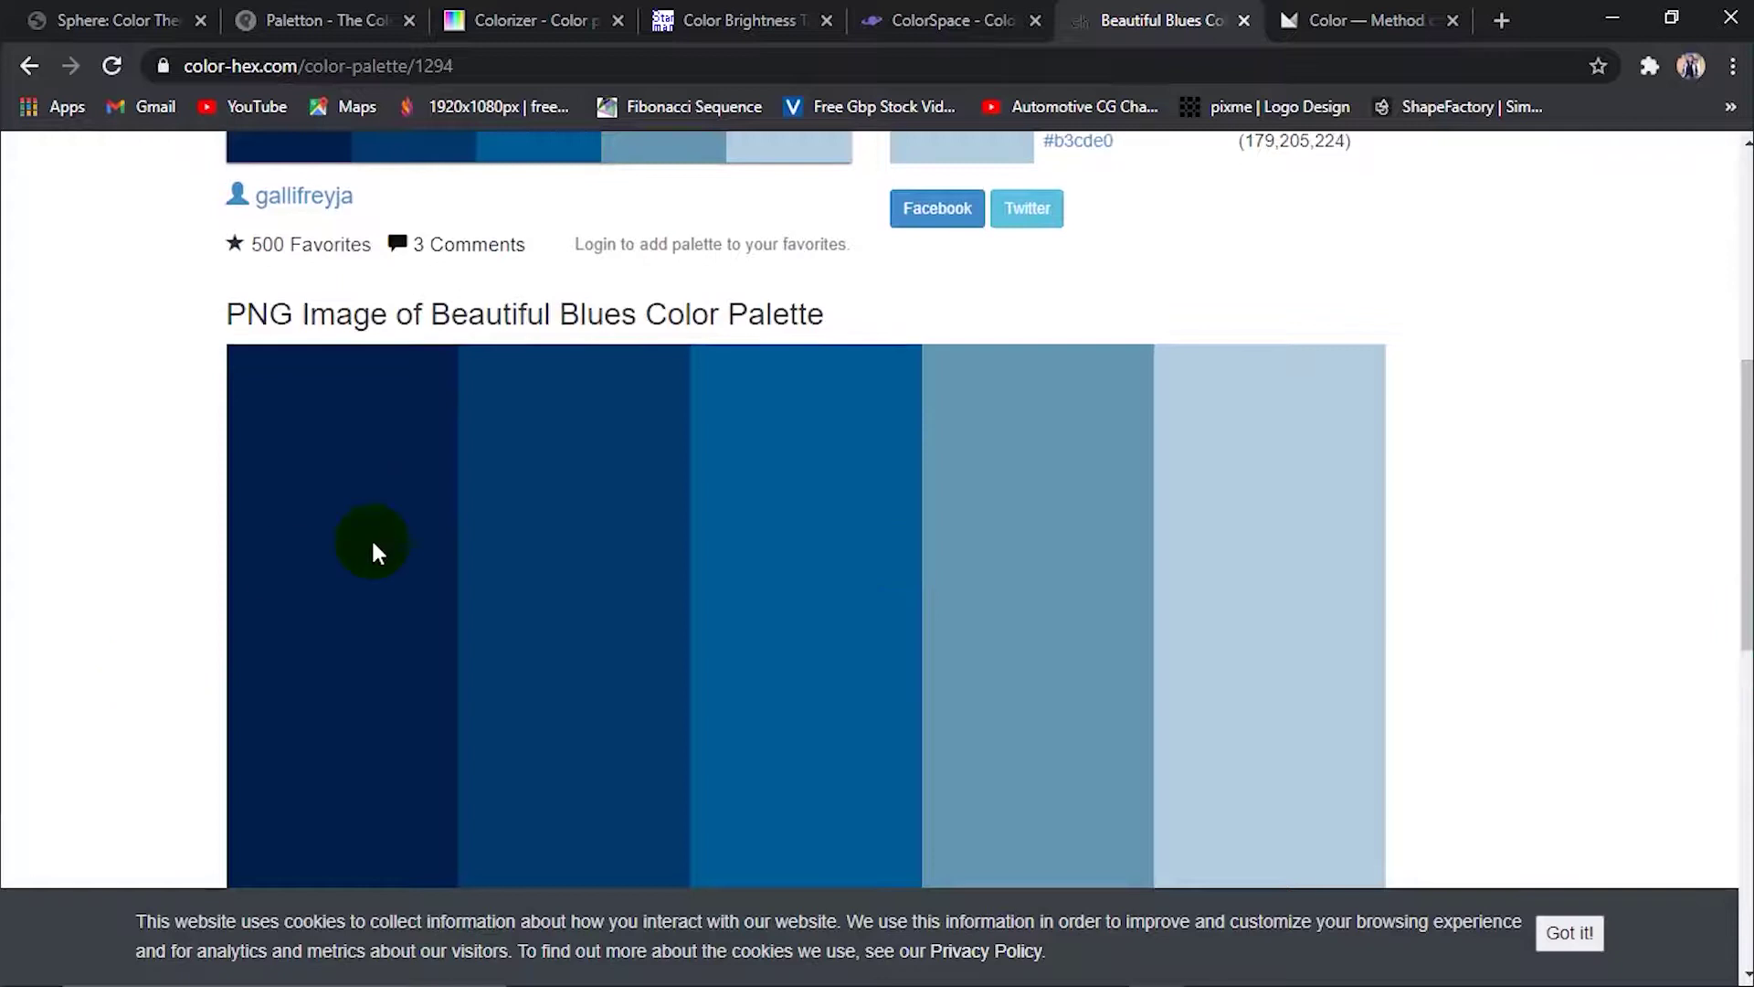
{"action": "scroll", "coordinate": [852, 431], "scroll_direction": "down", "scroll_amount": 4}
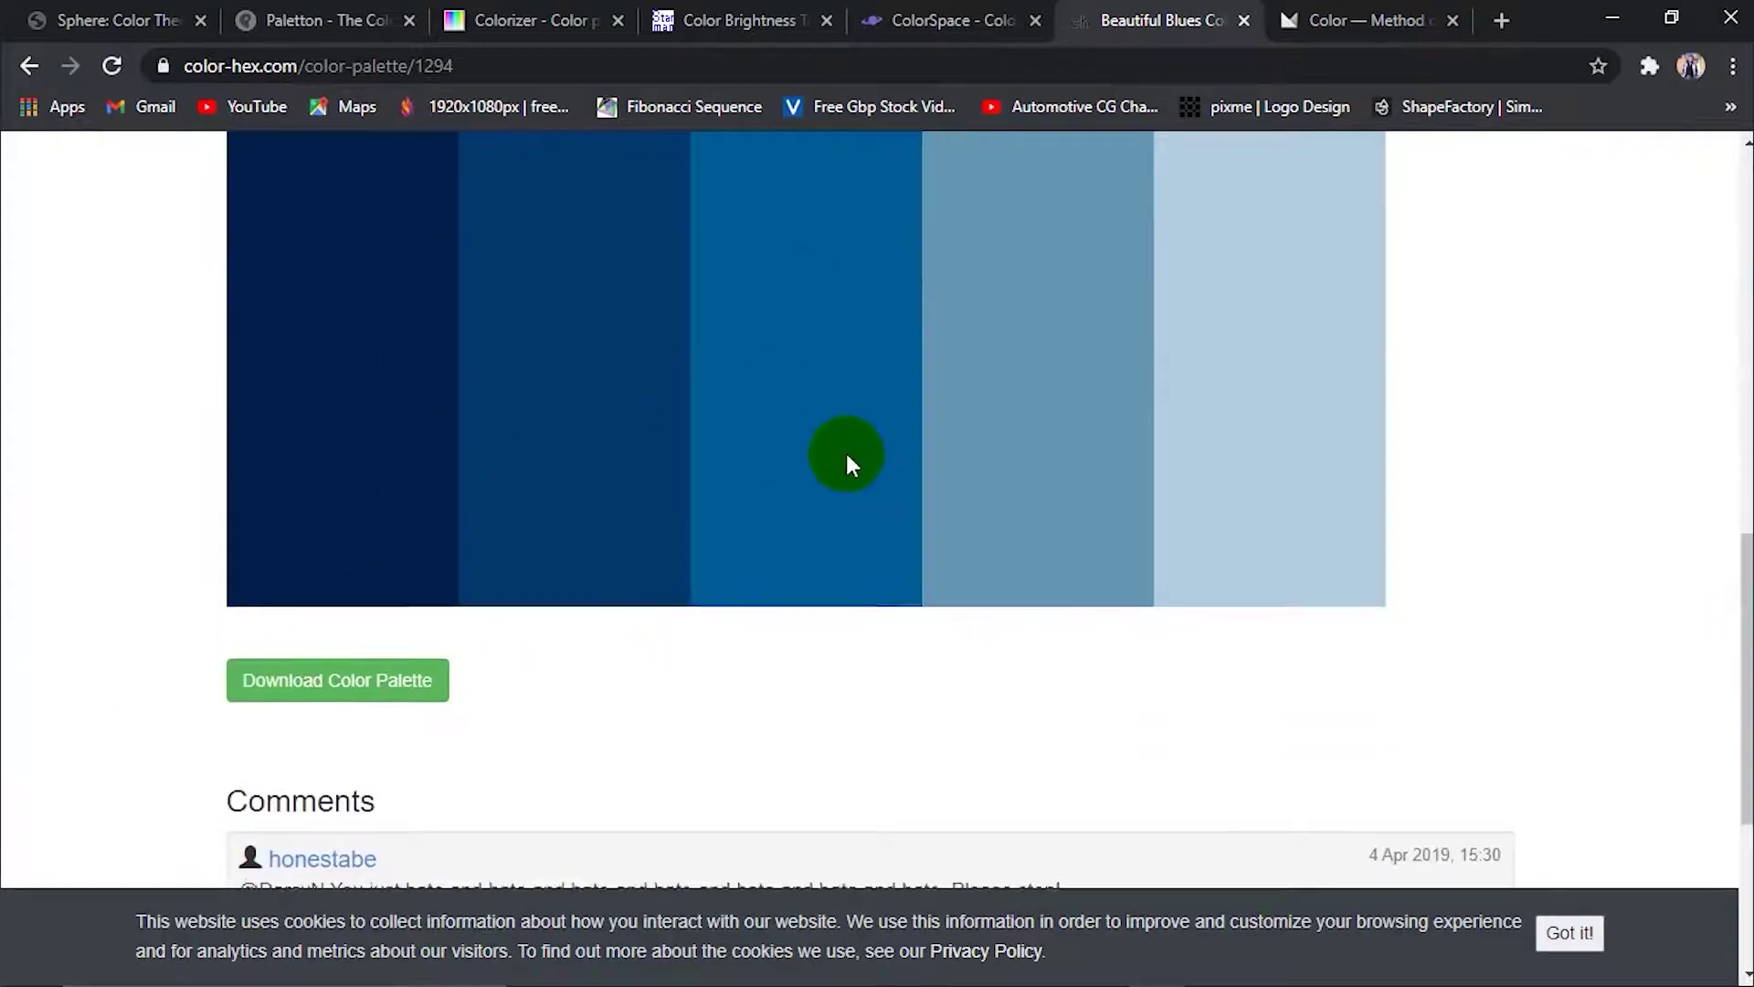
{"action": "scroll", "coordinate": [627, 439], "scroll_direction": "up", "scroll_amount": 3}
{"action": "left_click", "coordinate": [30, 66]}
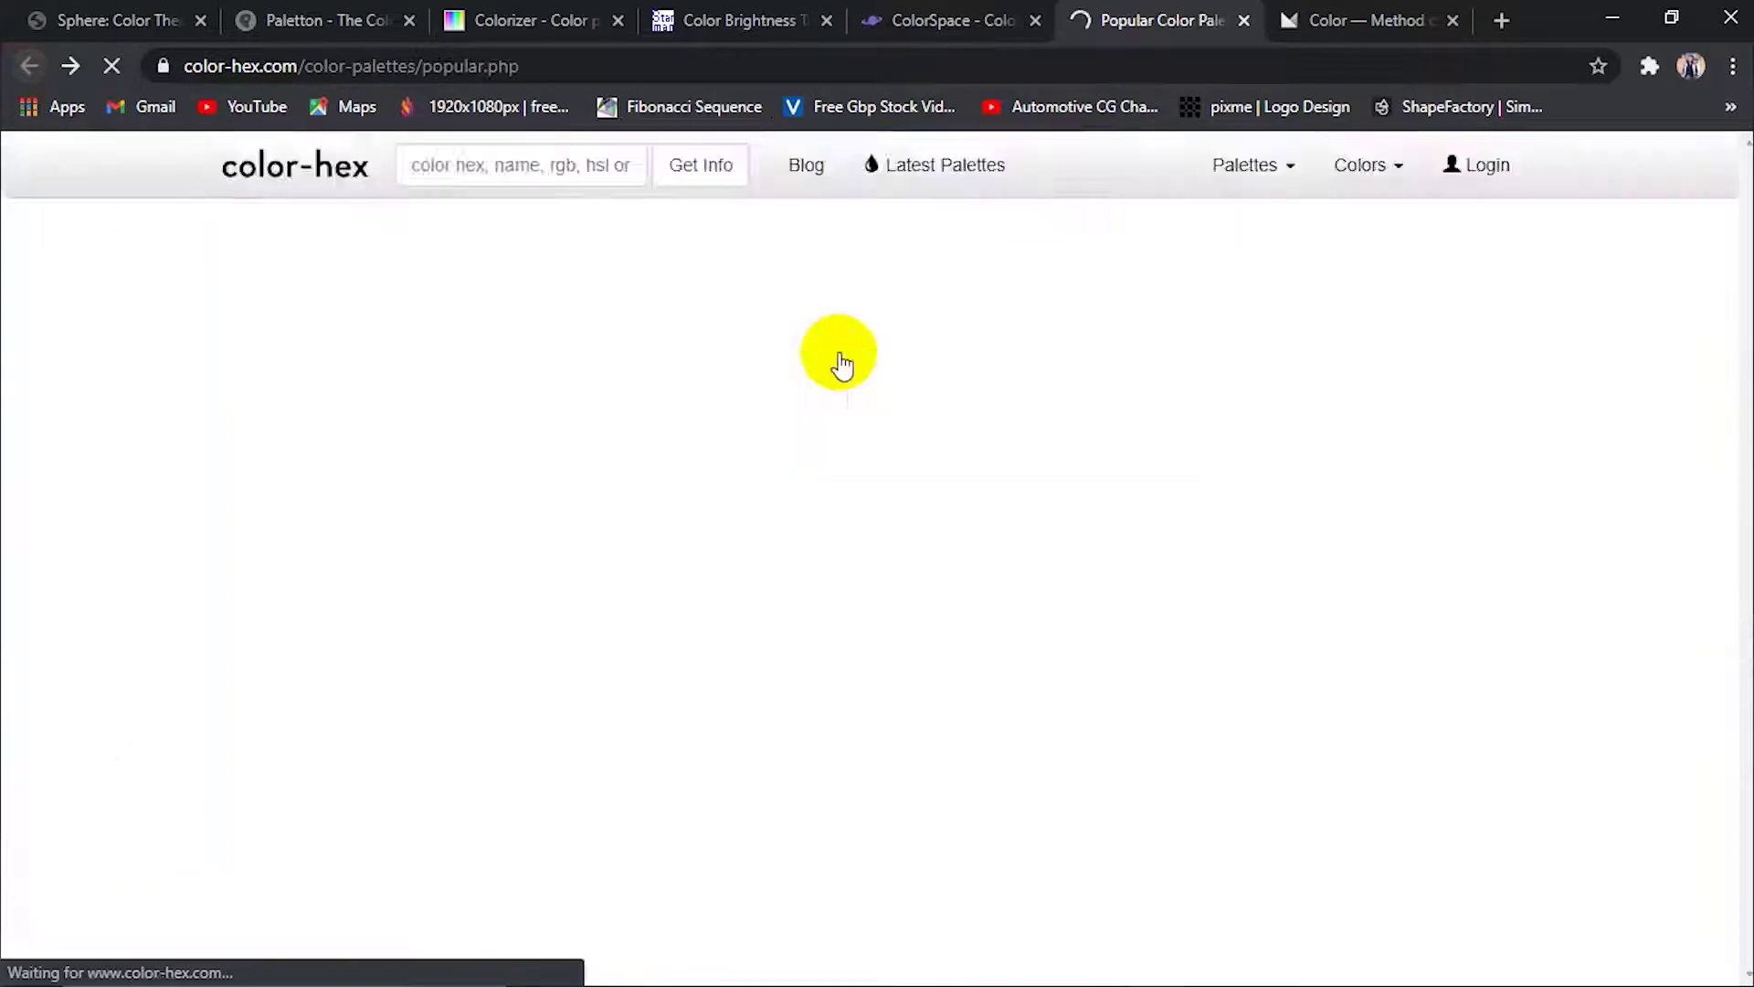
Browse the Popular Color Palettes list, then open Top Contributors from the Palettes menu
{"action": "scroll", "coordinate": [1039, 341], "scroll_direction": "down", "scroll_amount": 2}
{"action": "scroll", "coordinate": [1043, 345], "scroll_direction": "down", "scroll_amount": 3}
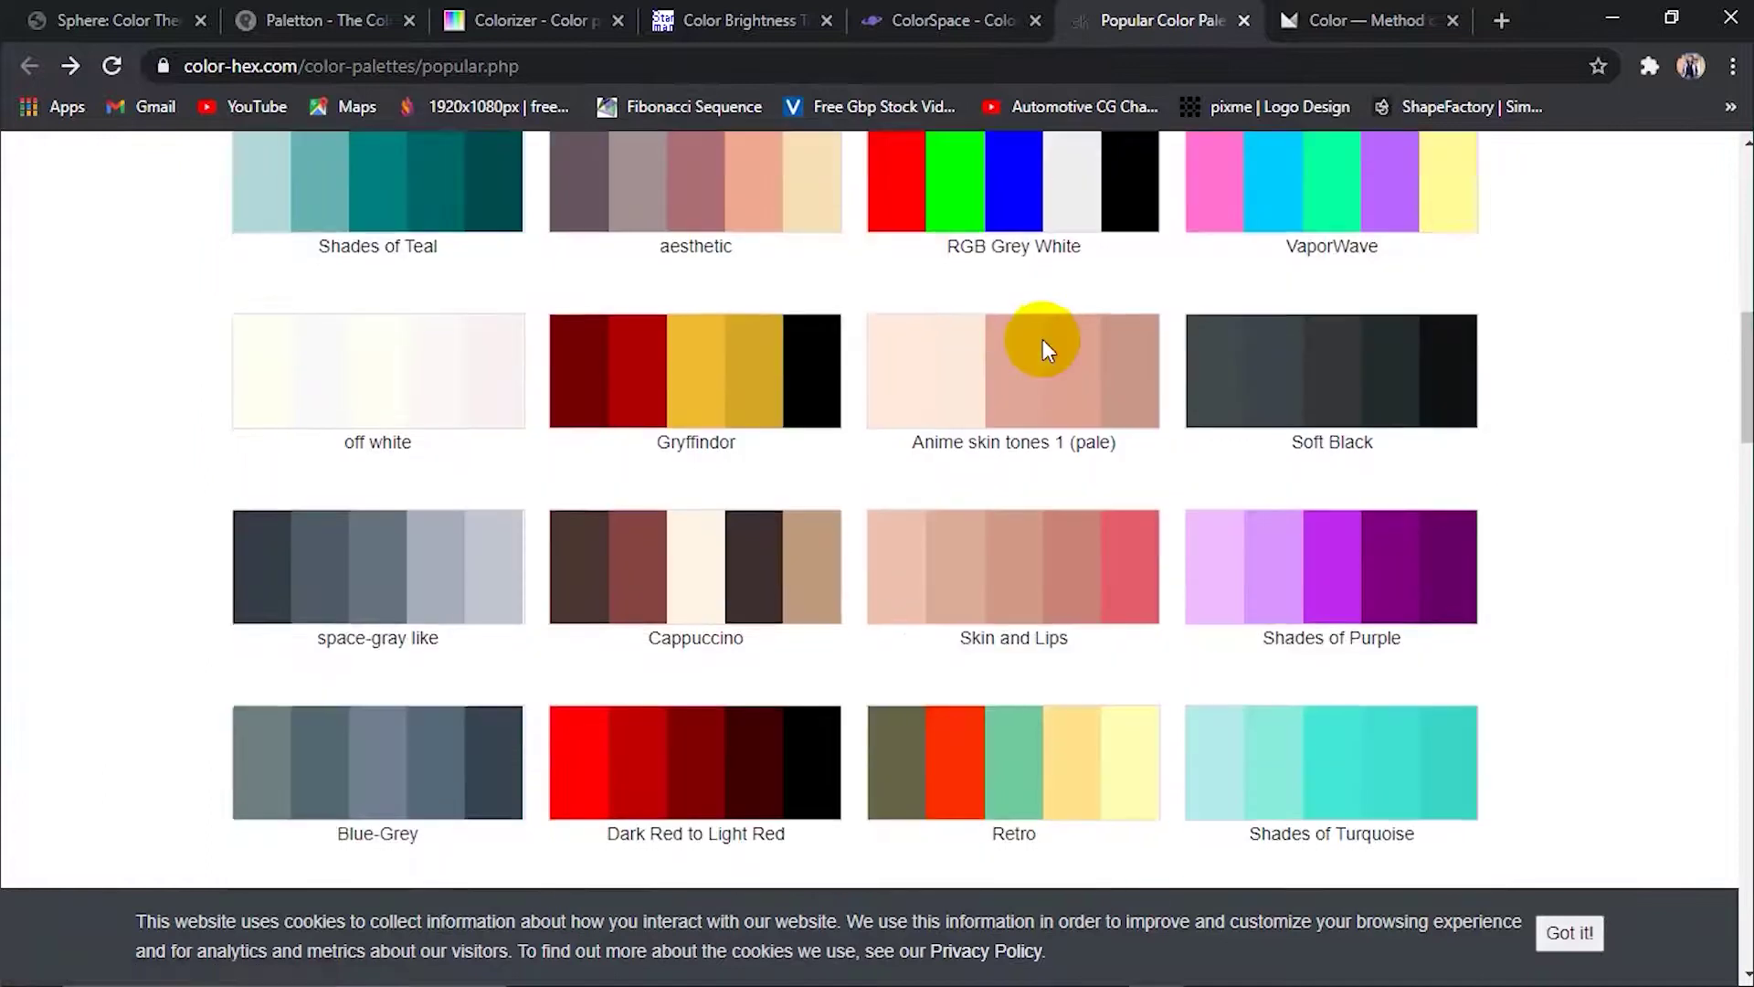
{"action": "scroll", "coordinate": [1124, 639], "scroll_direction": "down", "scroll_amount": 4}
{"action": "scroll", "coordinate": [1187, 562], "scroll_direction": "down", "scroll_amount": 5}
{"action": "scroll", "coordinate": [1185, 567], "scroll_direction": "down", "scroll_amount": 6}
{"action": "scroll", "coordinate": [627, 674], "scroll_direction": "down", "scroll_amount": 5}
{"action": "scroll", "coordinate": [626, 667], "scroll_direction": "down", "scroll_amount": 2}
{"action": "scroll", "coordinate": [629, 663], "scroll_direction": "down", "scroll_amount": 2}
{"action": "scroll", "coordinate": [625, 655], "scroll_direction": "down", "scroll_amount": 2}
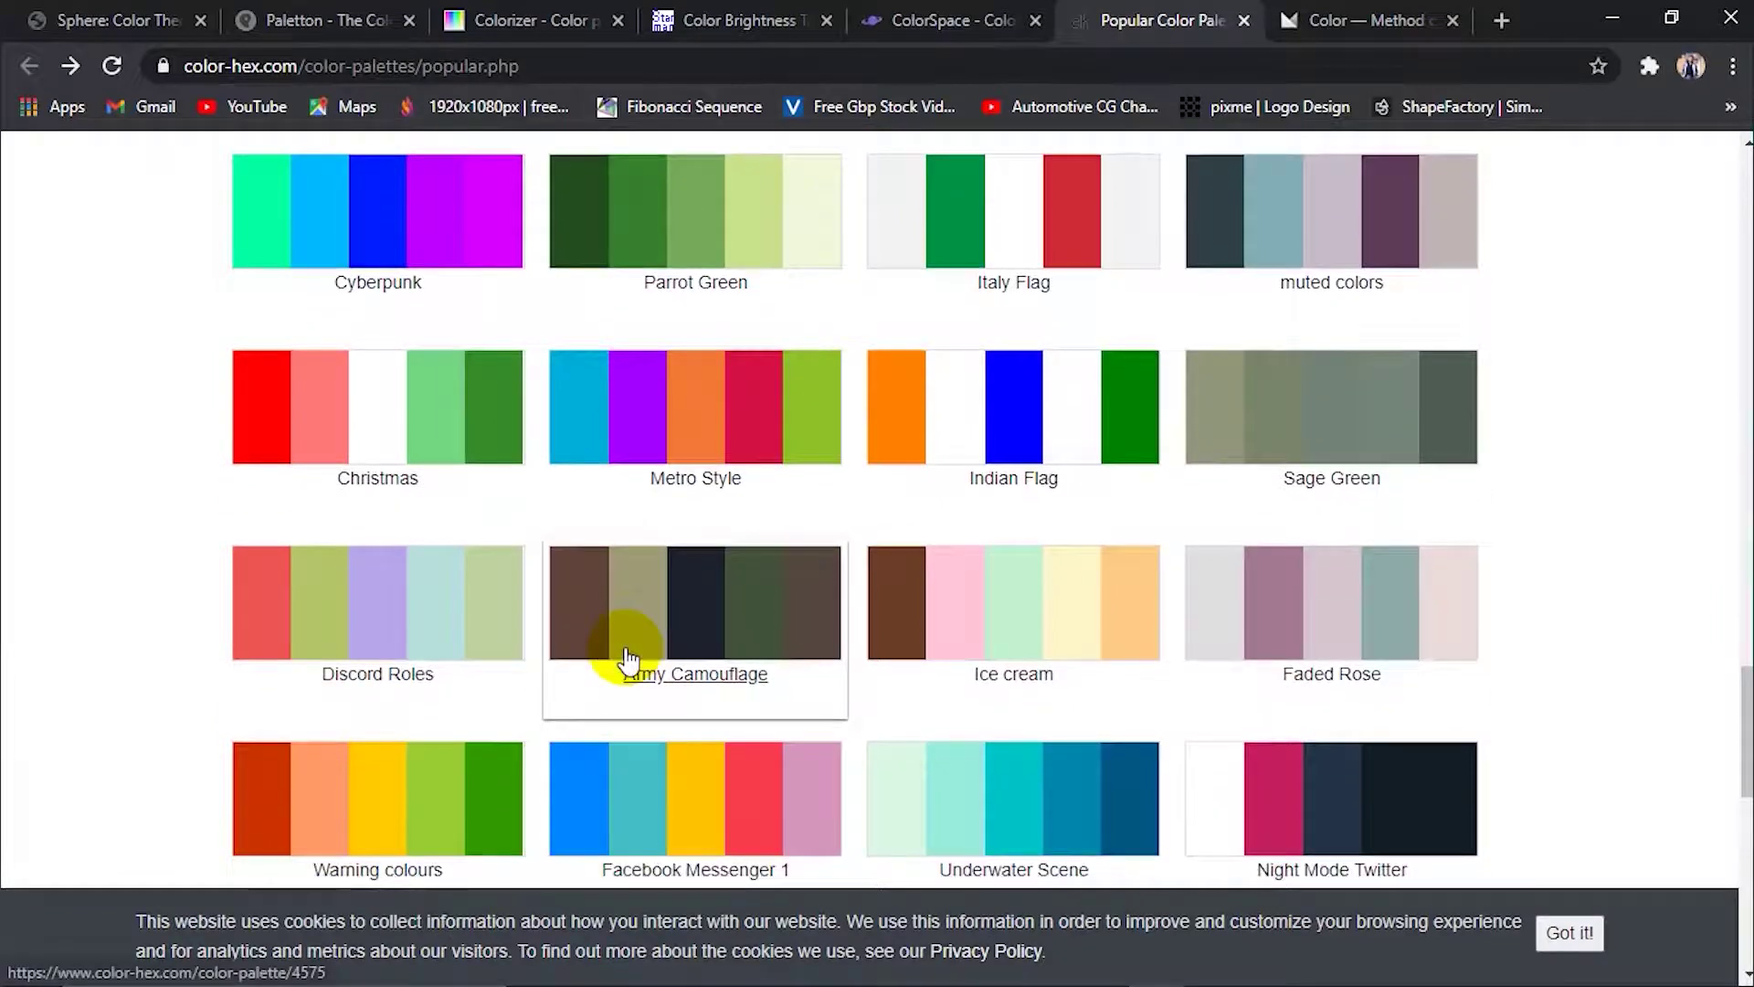
{"action": "scroll", "coordinate": [627, 658], "scroll_direction": "down", "scroll_amount": 3}
{"action": "scroll", "coordinate": [627, 657], "scroll_direction": "down", "scroll_amount": 2}
{"action": "scroll", "coordinate": [627, 658], "scroll_direction": "down", "scroll_amount": 4}
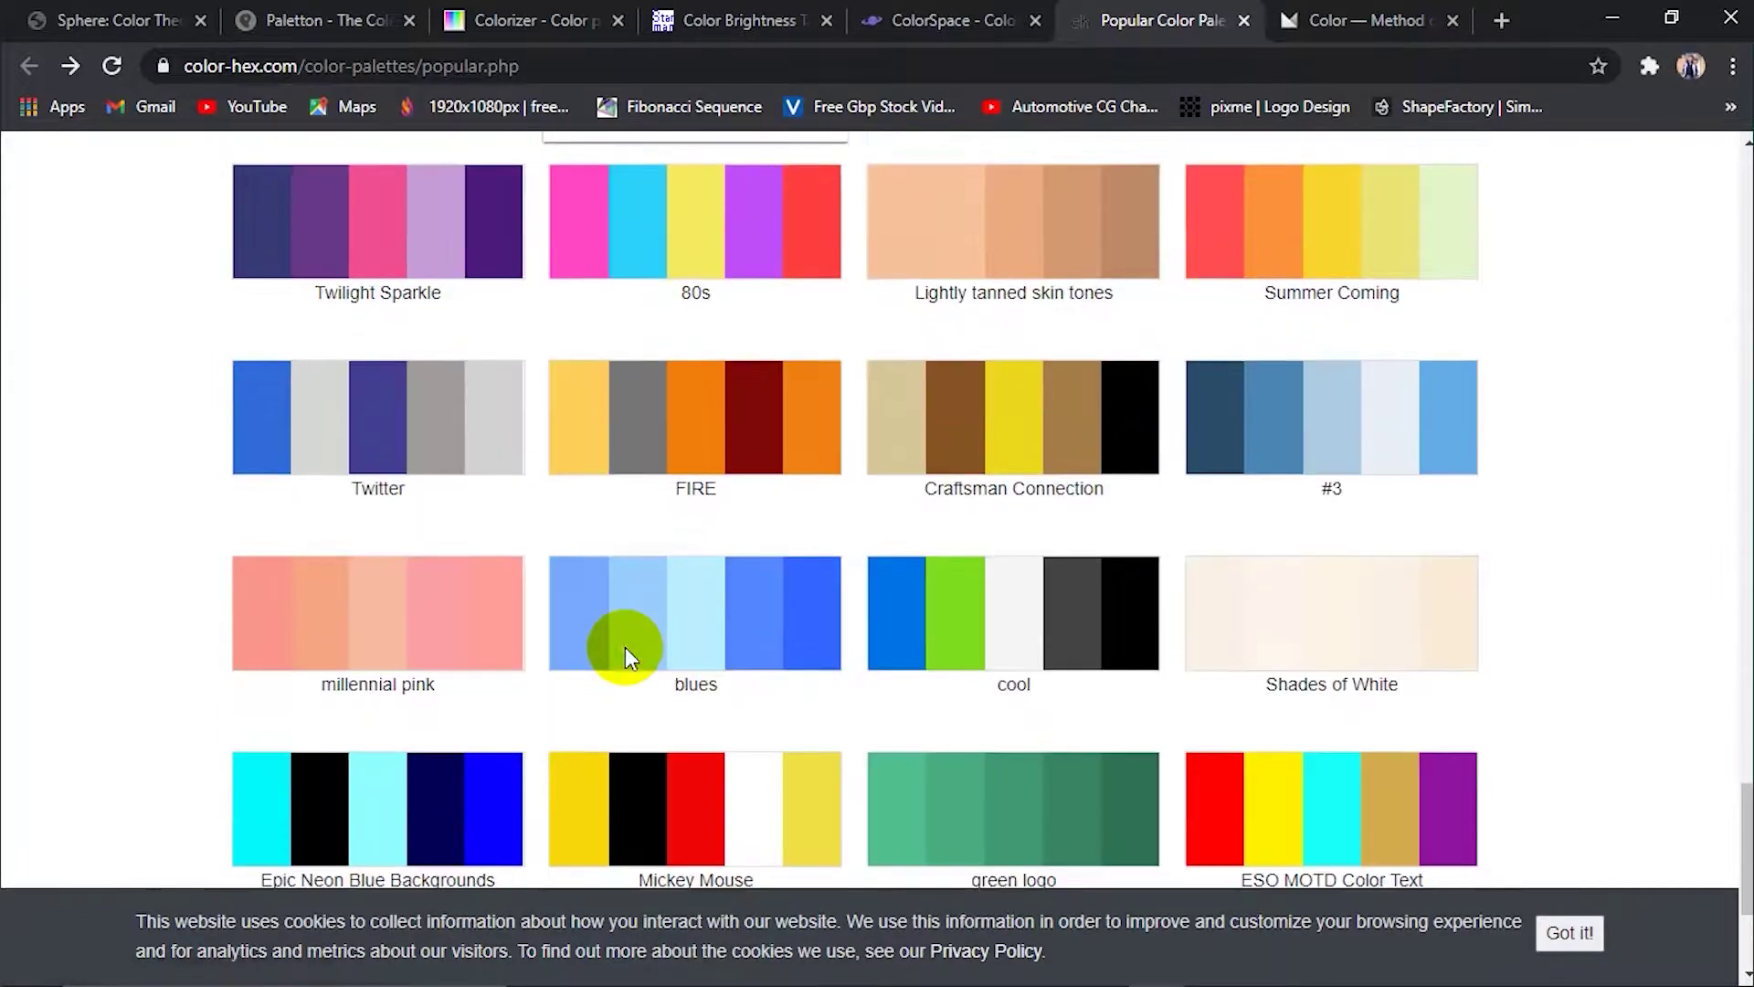
{"action": "scroll", "coordinate": [627, 658], "scroll_direction": "down", "scroll_amount": 2}
{"action": "scroll", "coordinate": [627, 658], "scroll_direction": "down", "scroll_amount": 1}
{"action": "scroll", "coordinate": [627, 658], "scroll_direction": "up", "scroll_amount": 8}
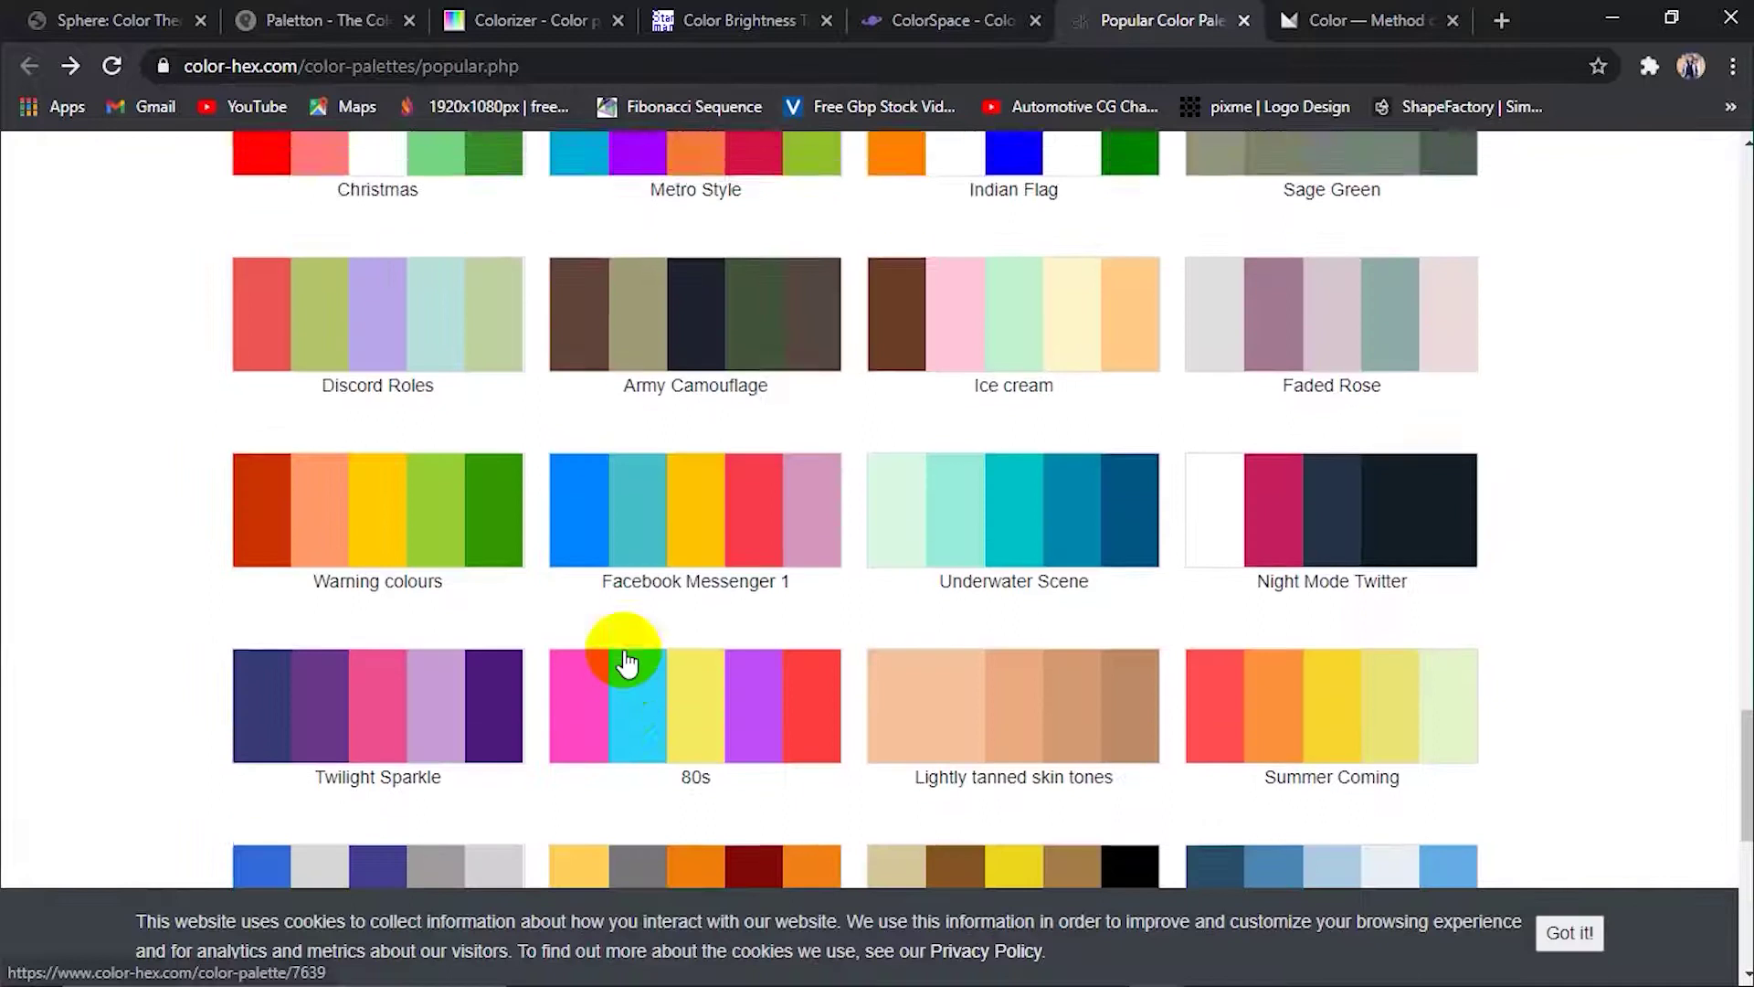
{"action": "scroll", "coordinate": [626, 661], "scroll_direction": "up", "scroll_amount": 10}
{"action": "scroll", "coordinate": [627, 658], "scroll_direction": "up", "scroll_amount": 10}
{"action": "scroll", "coordinate": [627, 657], "scroll_direction": "up", "scroll_amount": 10}
{"action": "scroll", "coordinate": [626, 658], "scroll_direction": "up", "scroll_amount": 3}
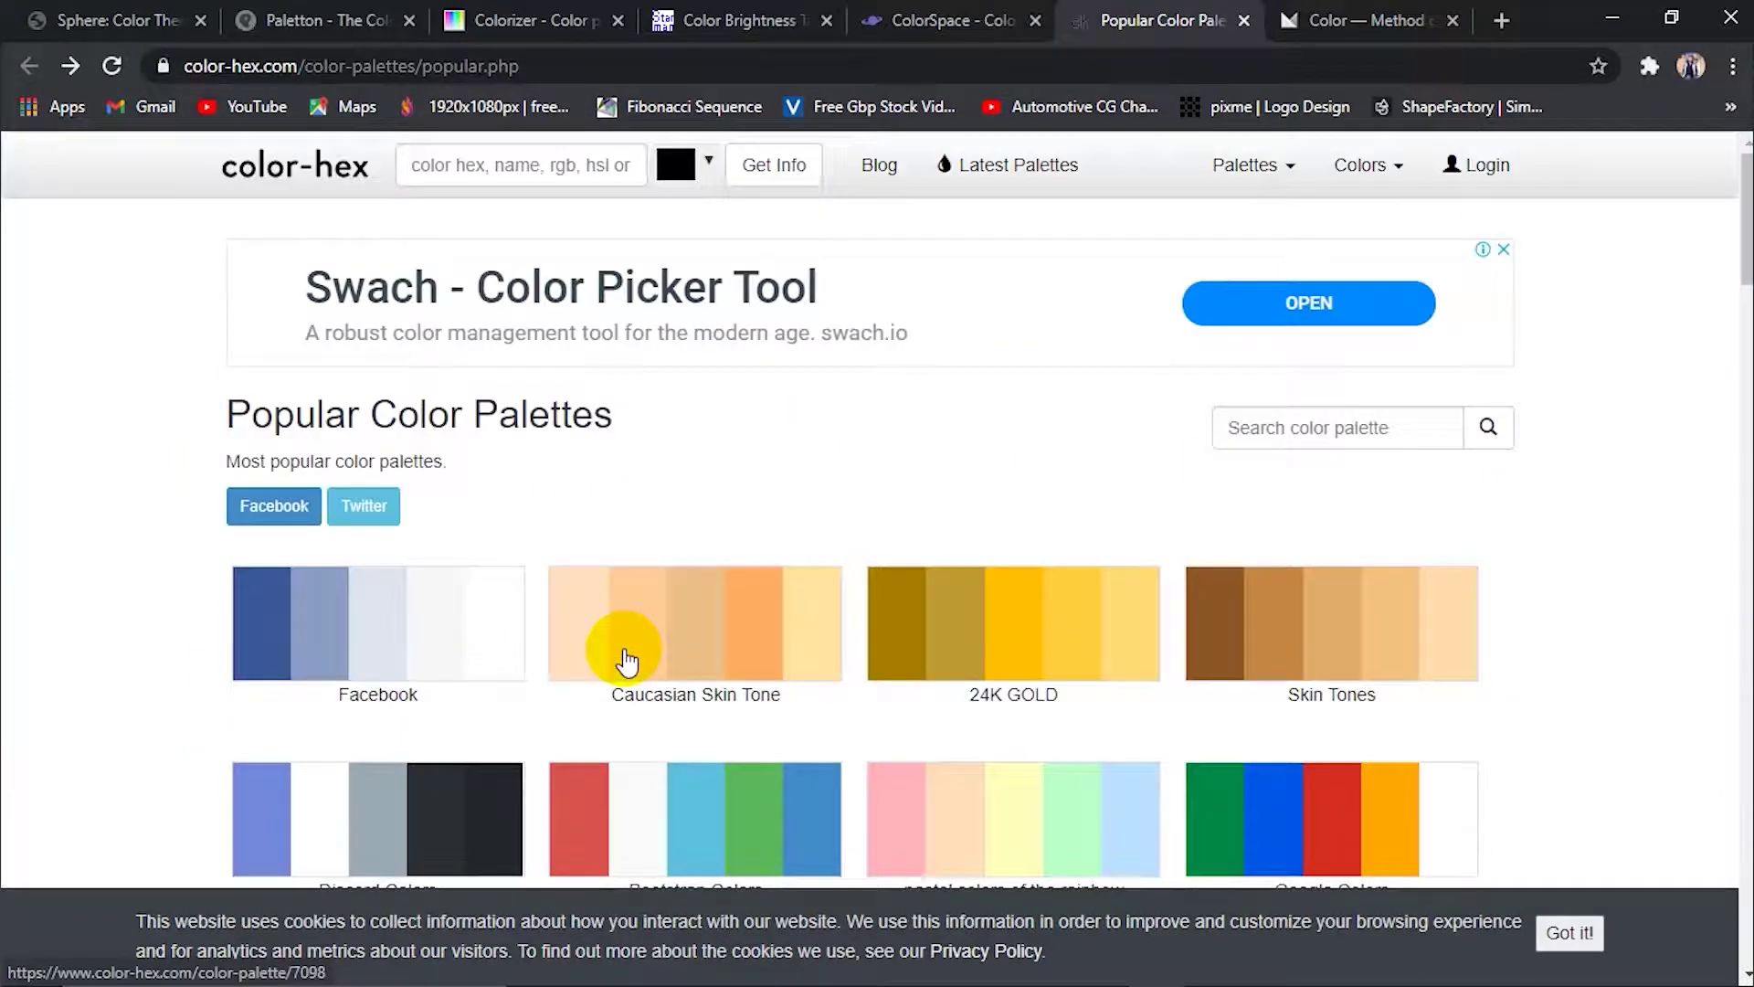
{"action": "left_click", "coordinate": [1248, 169]}
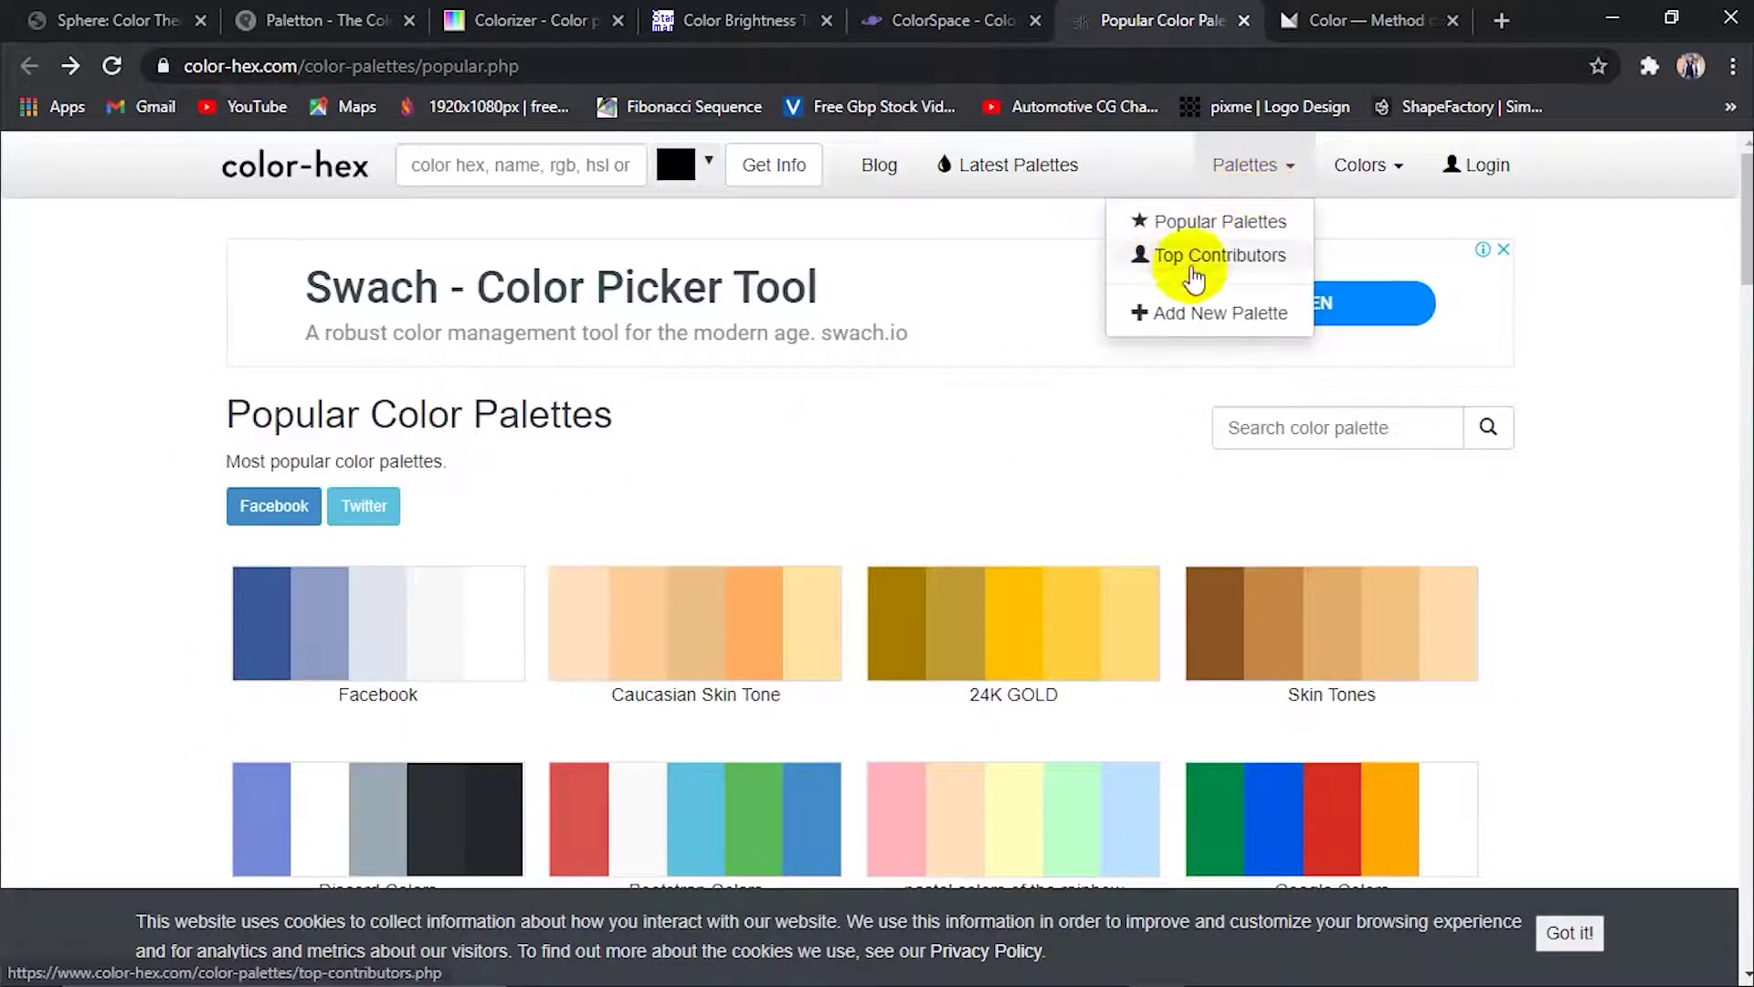
{"action": "left_click", "coordinate": [1242, 257]}
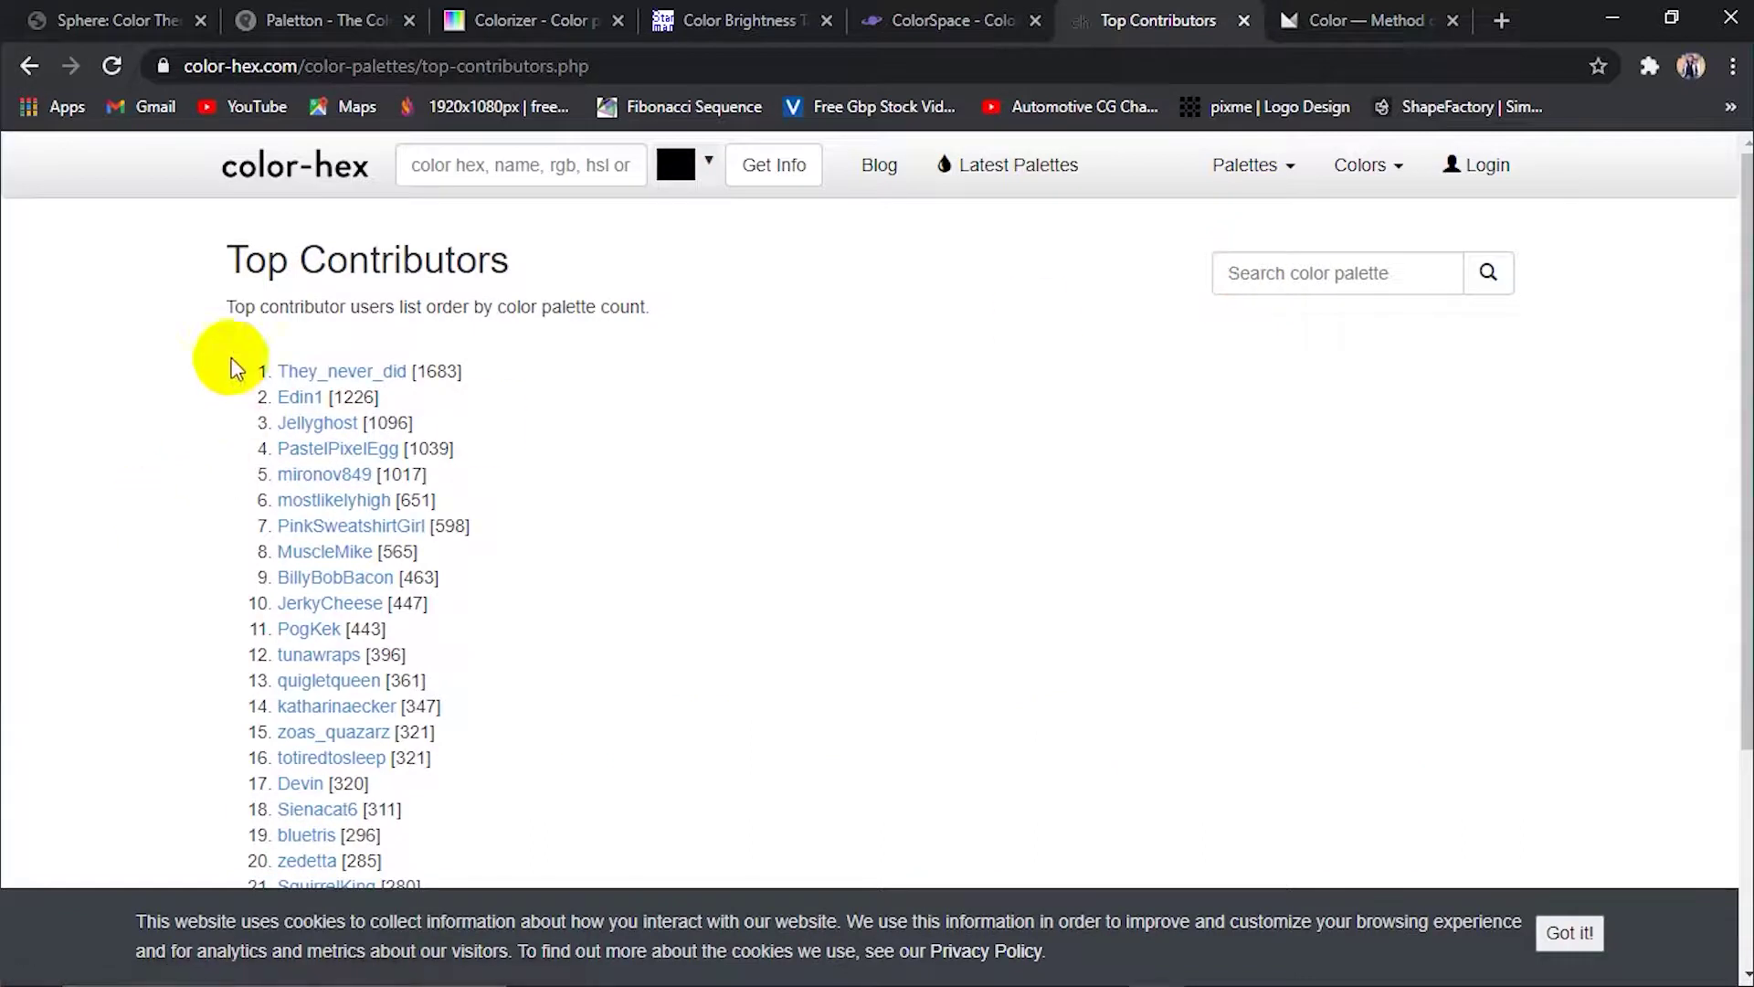
Open the palette collection of the top-ranked contributor, with 1683 palettes
{"action": "scroll", "coordinate": [442, 419], "scroll_direction": "down", "scroll_amount": 1}
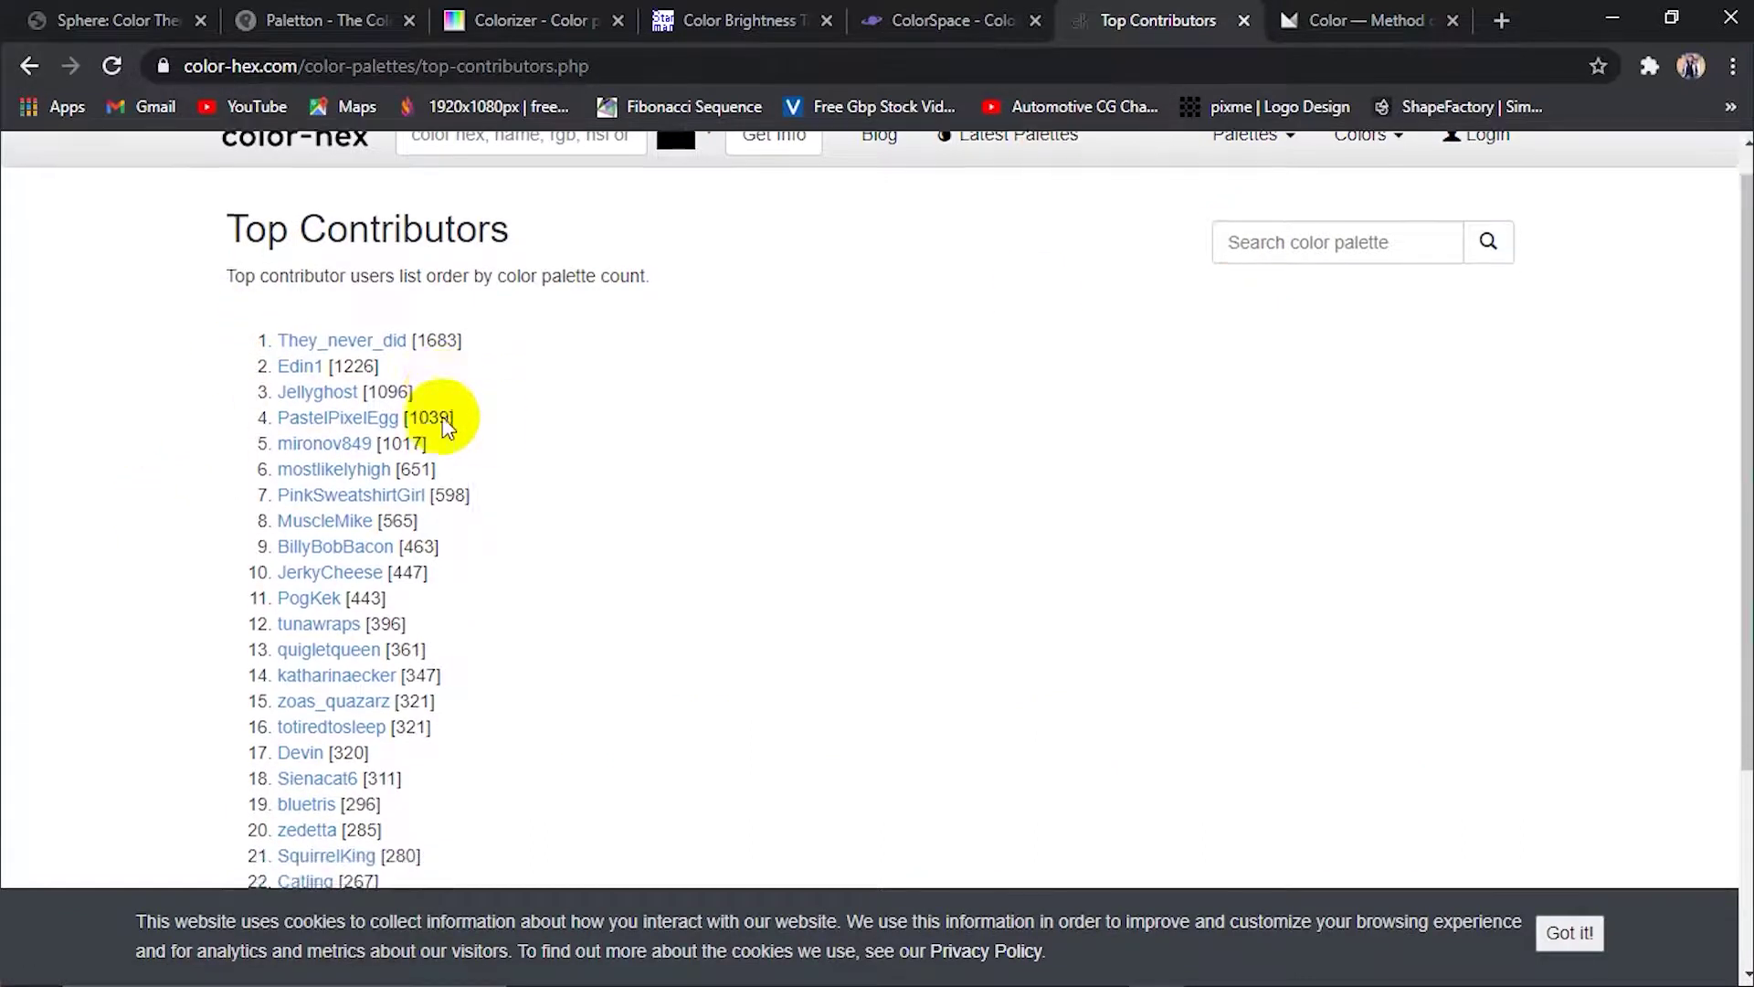
{"action": "scroll", "coordinate": [377, 539], "scroll_direction": "down", "scroll_amount": 3}
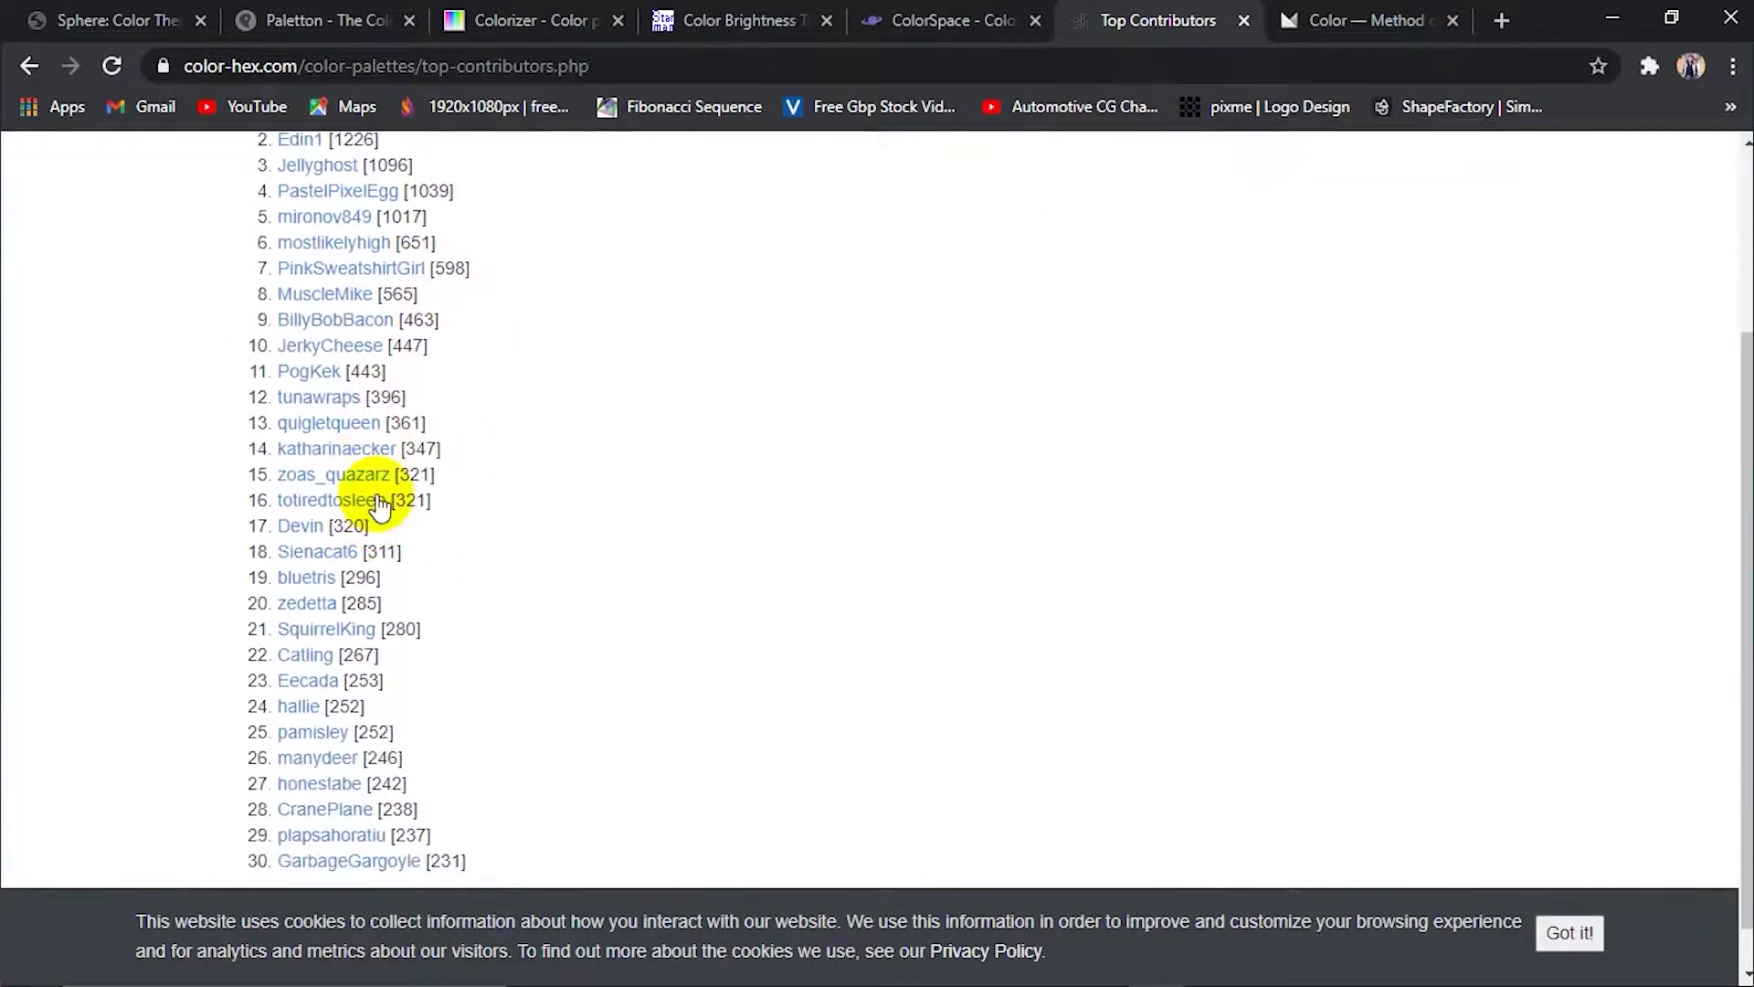
{"action": "scroll", "coordinate": [320, 576], "scroll_direction": "up", "scroll_amount": 4}
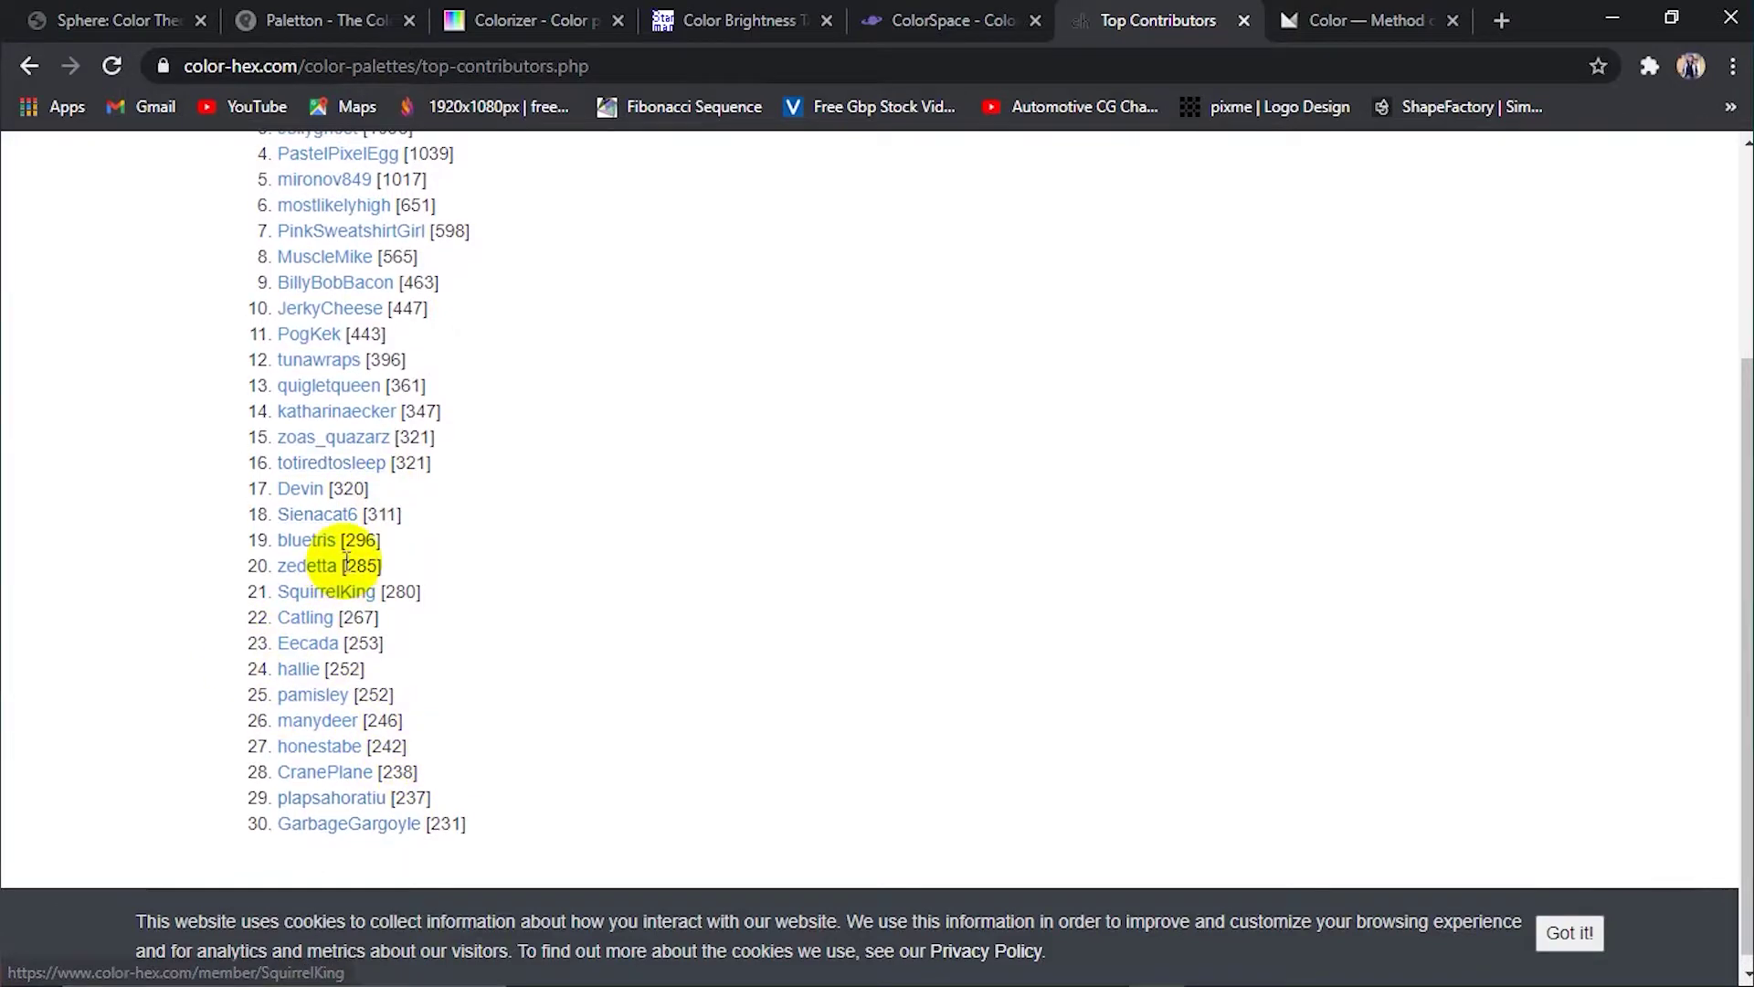
{"action": "left_click", "coordinate": [349, 372]}
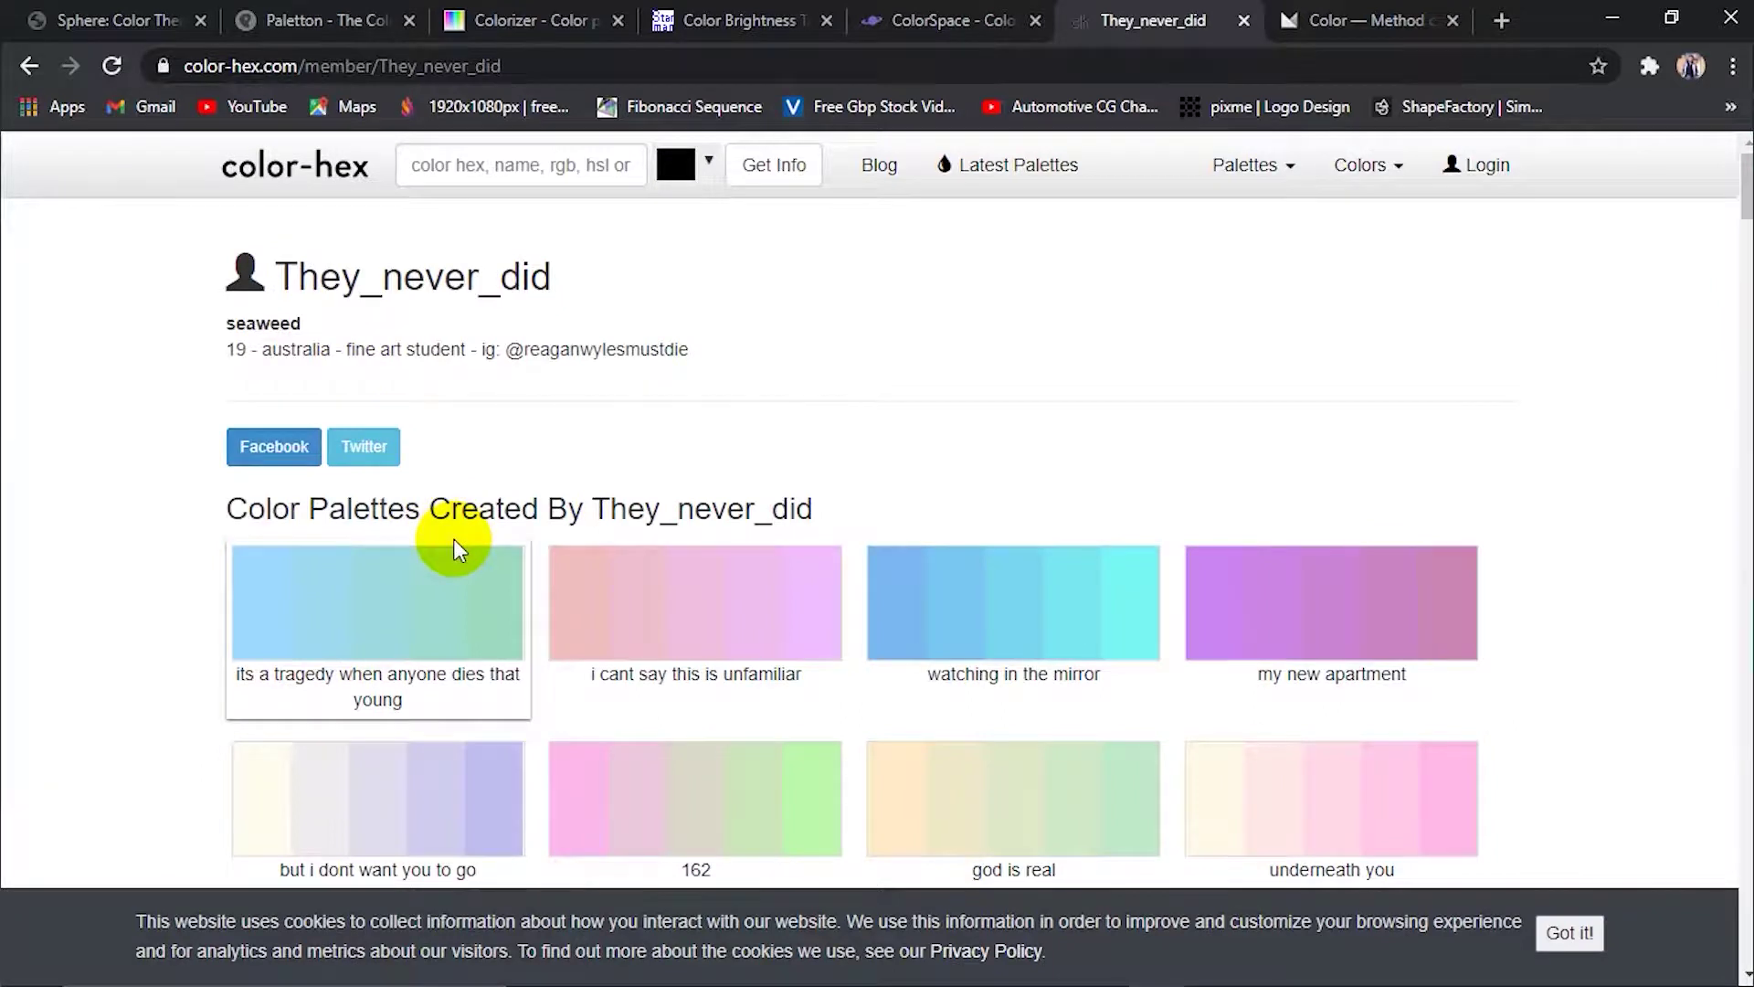
Scroll through their palettes and open the 'crash landings' palette
{"action": "scroll", "coordinate": [391, 548], "scroll_direction": "down", "scroll_amount": 6}
{"action": "scroll", "coordinate": [640, 475], "scroll_direction": "down", "scroll_amount": 2}
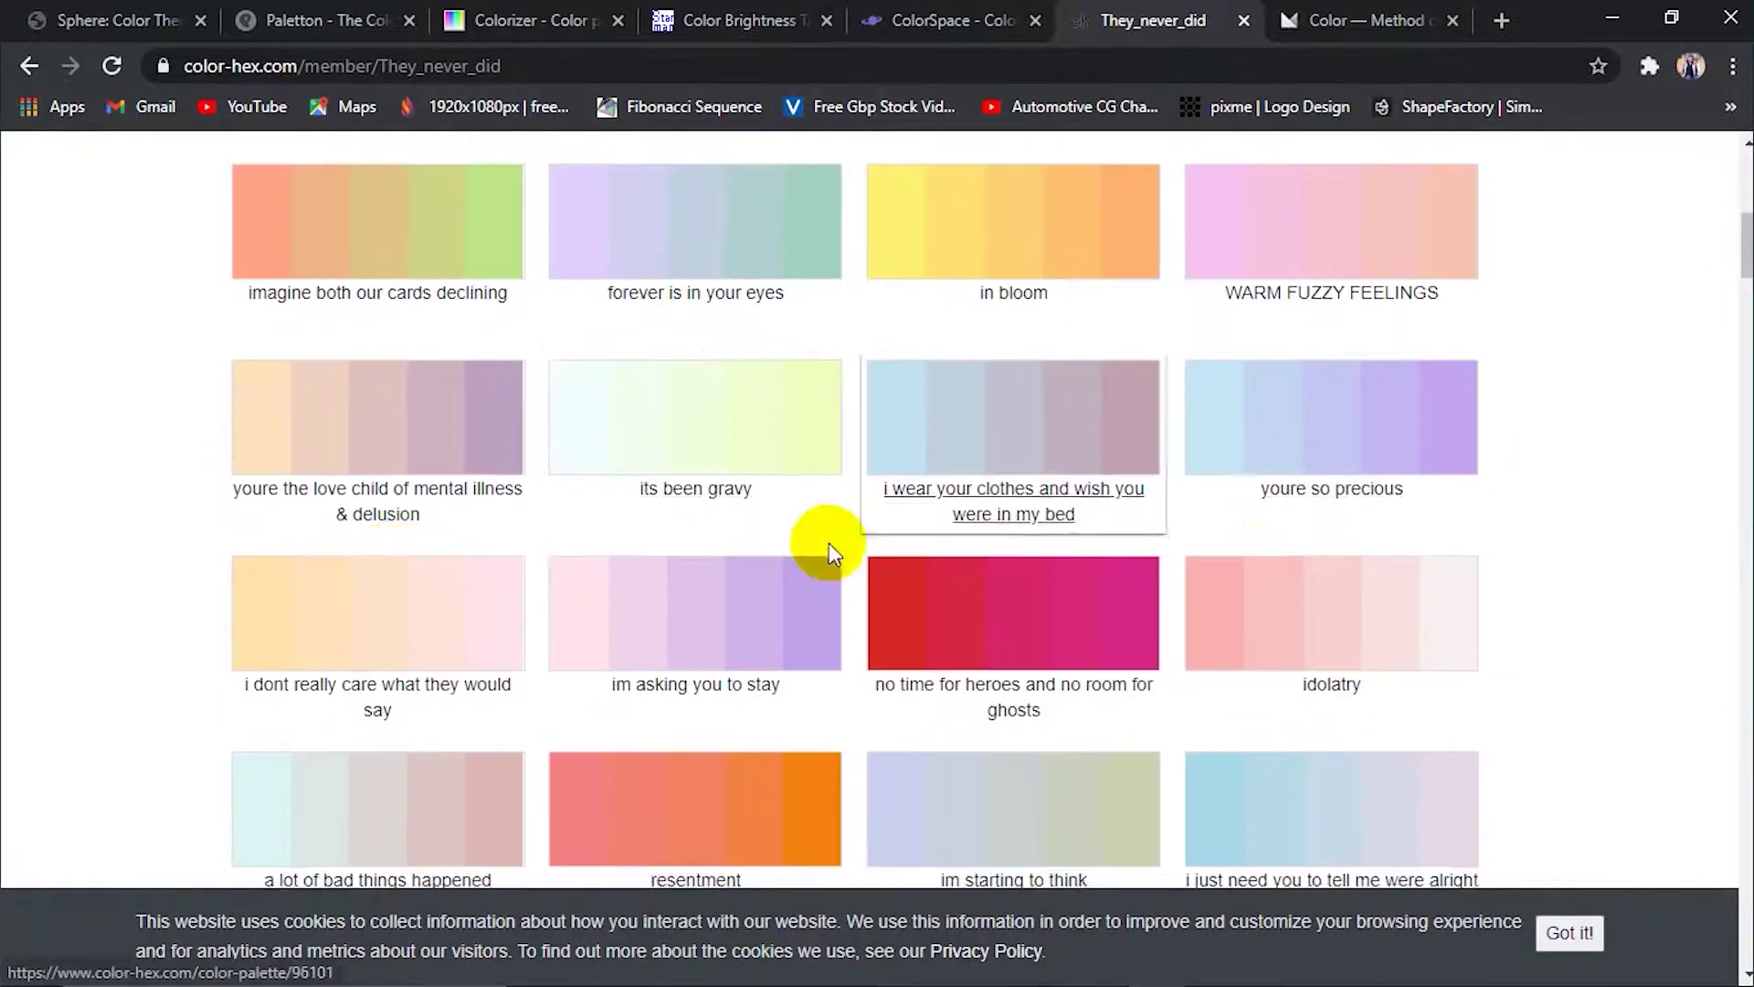
{"action": "scroll", "coordinate": [1253, 572], "scroll_direction": "down", "scroll_amount": 3}
{"action": "scroll", "coordinate": [1252, 572], "scroll_direction": "down", "scroll_amount": 2}
{"action": "scroll", "coordinate": [1254, 573], "scroll_direction": "down", "scroll_amount": 2}
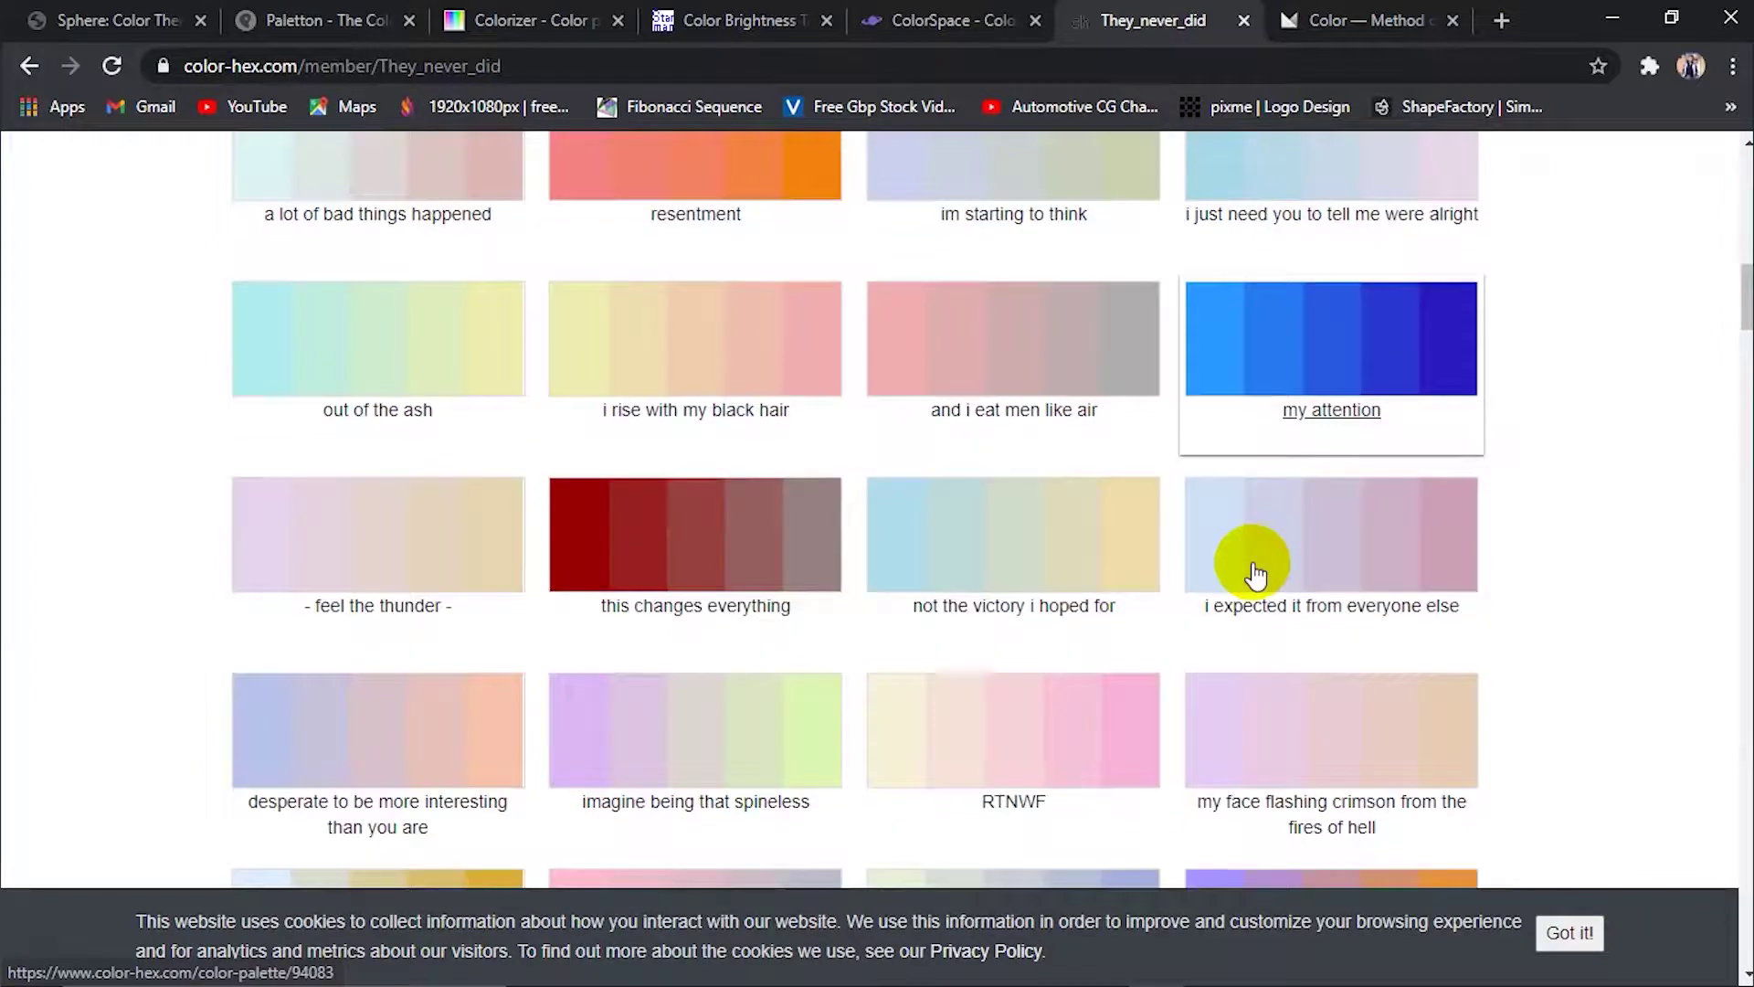
{"action": "scroll", "coordinate": [822, 667], "scroll_direction": "down", "scroll_amount": 4}
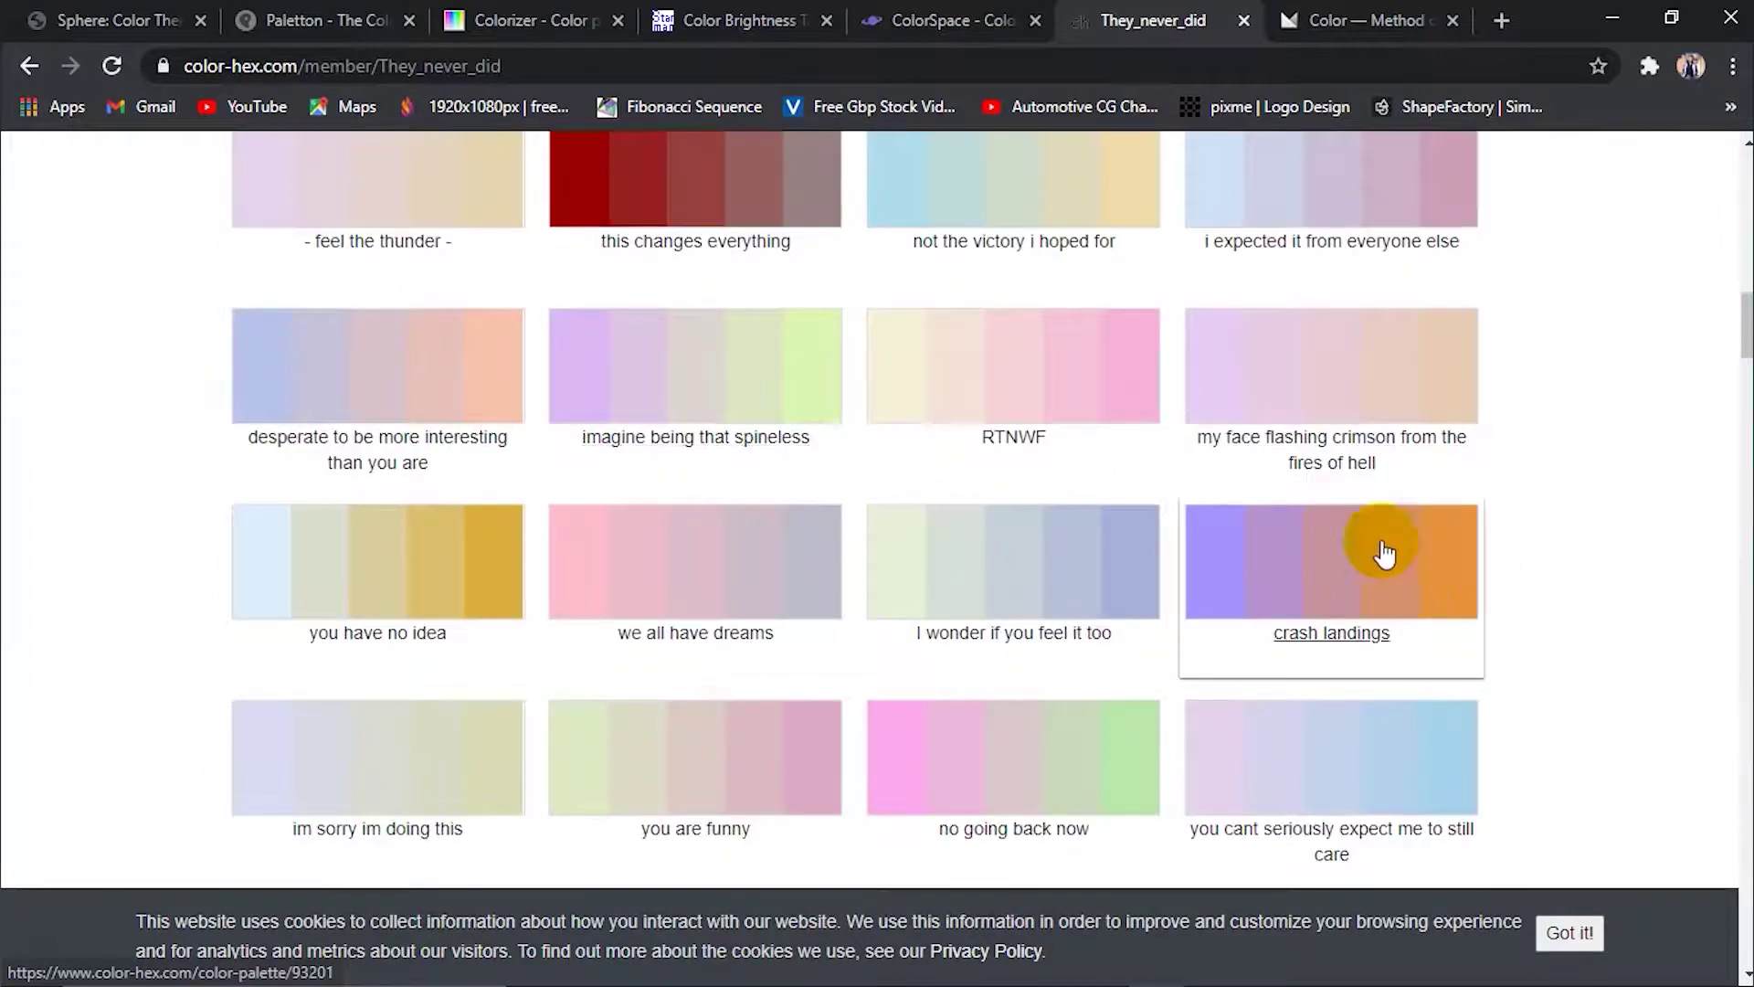
{"action": "left_click", "coordinate": [1421, 587]}
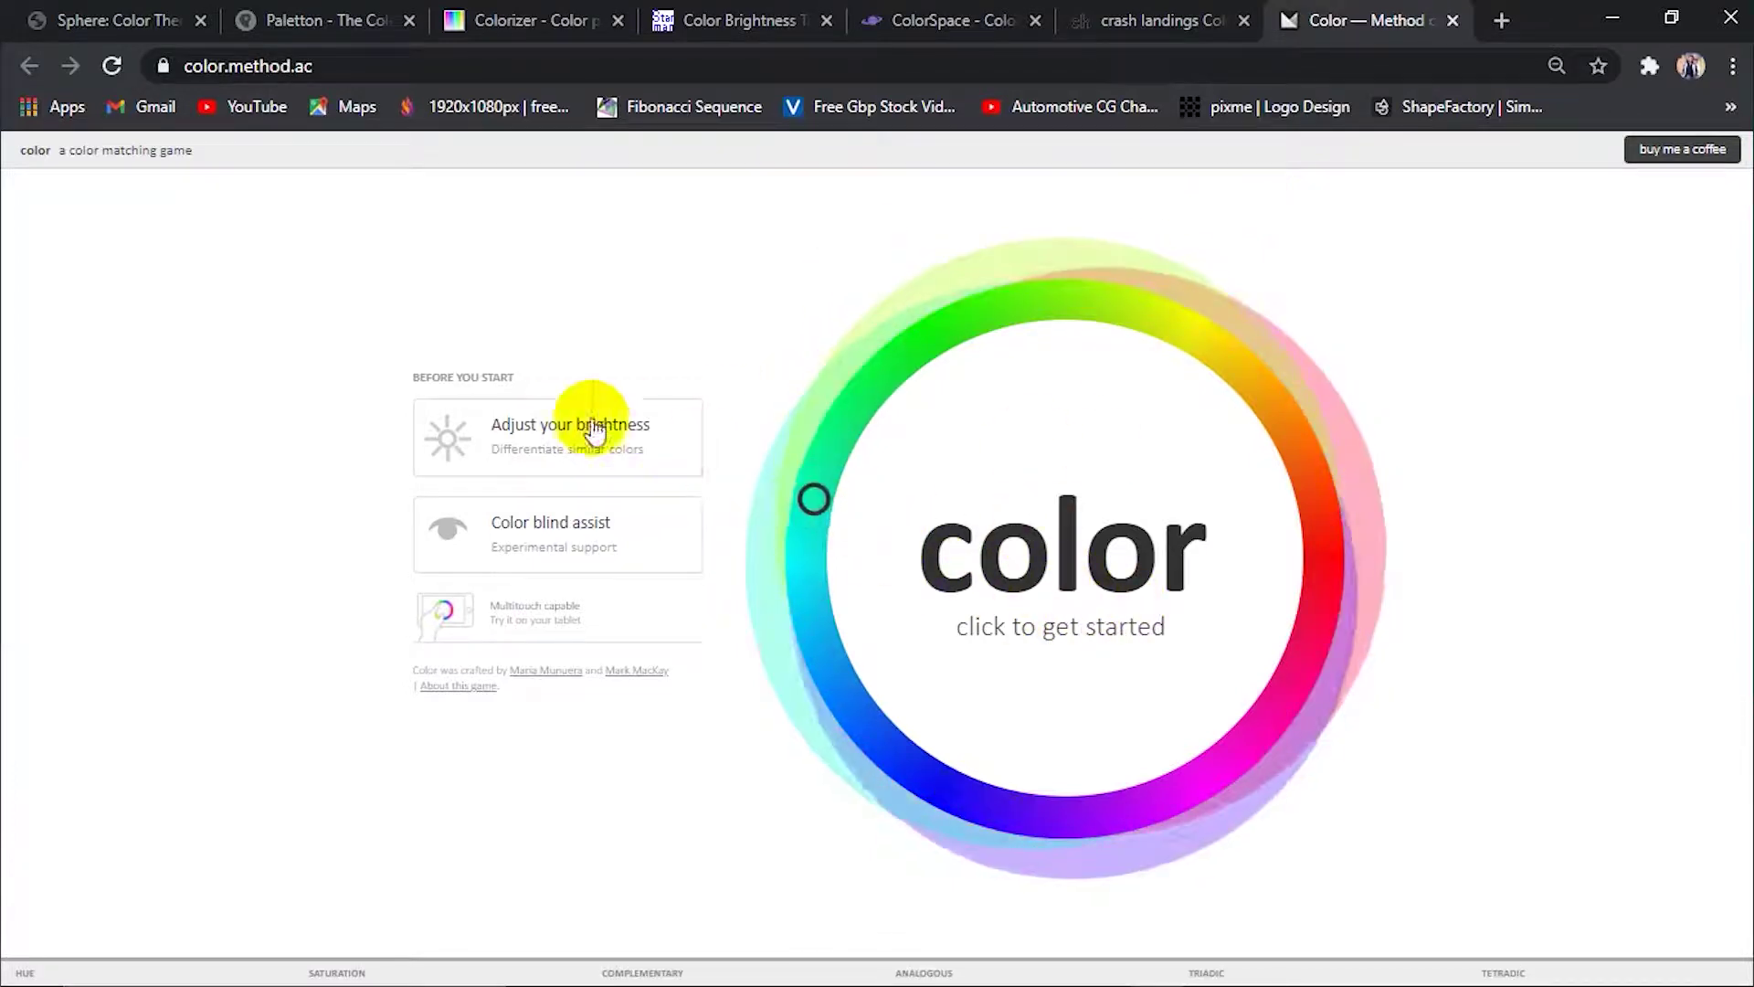
Check the brightness and contrast swatches, close the panel, and start the colour-matching game
{"action": "left_click", "coordinate": [555, 431]}
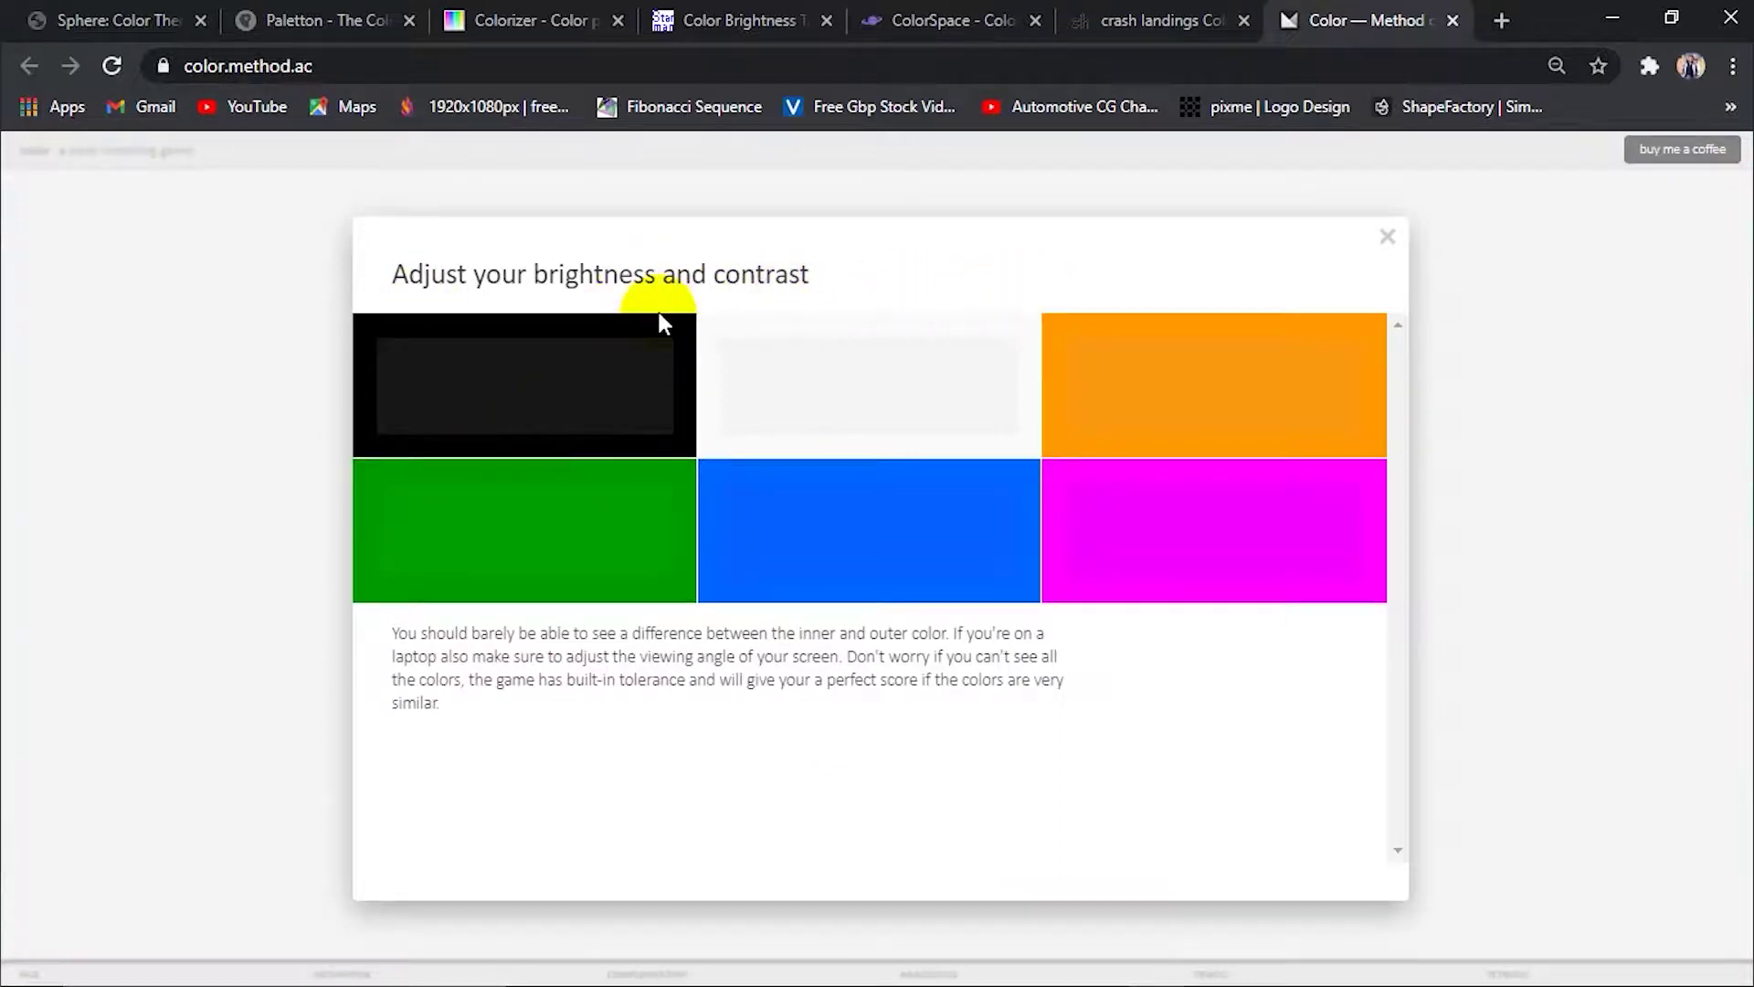
{"action": "left_click", "coordinate": [1395, 501]}
{"action": "left_click", "coordinate": [1347, 587]}
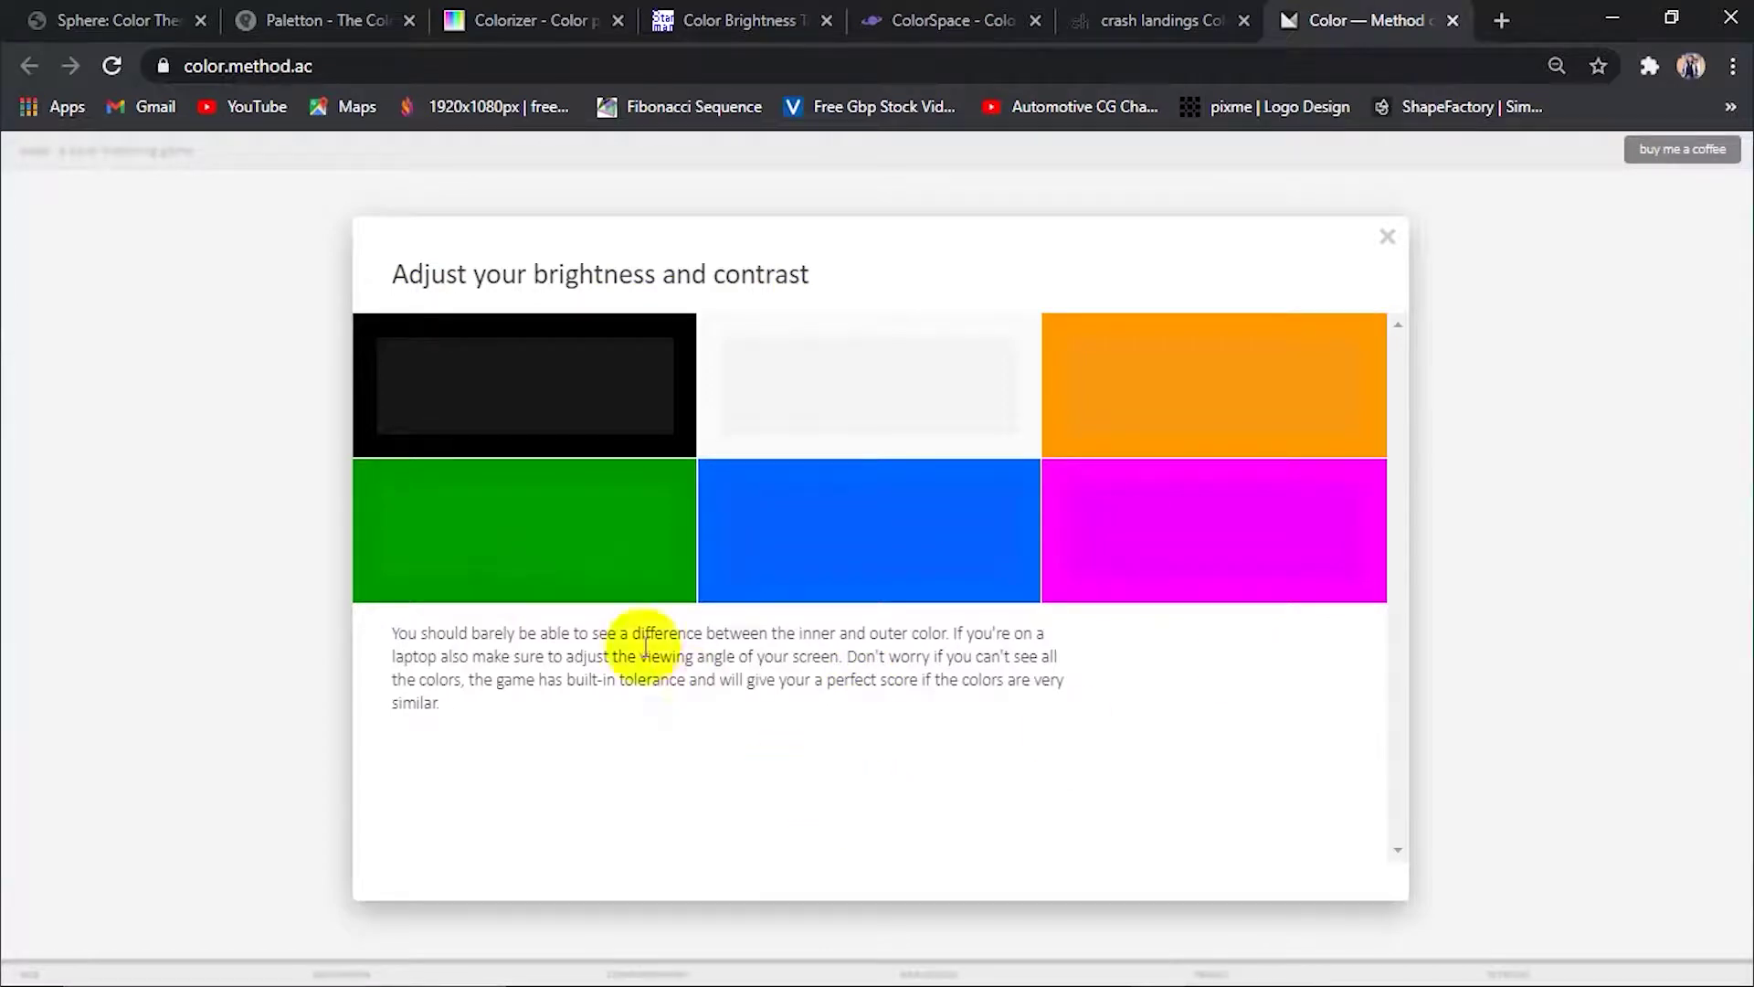
{"action": "left_click", "coordinate": [1387, 237]}
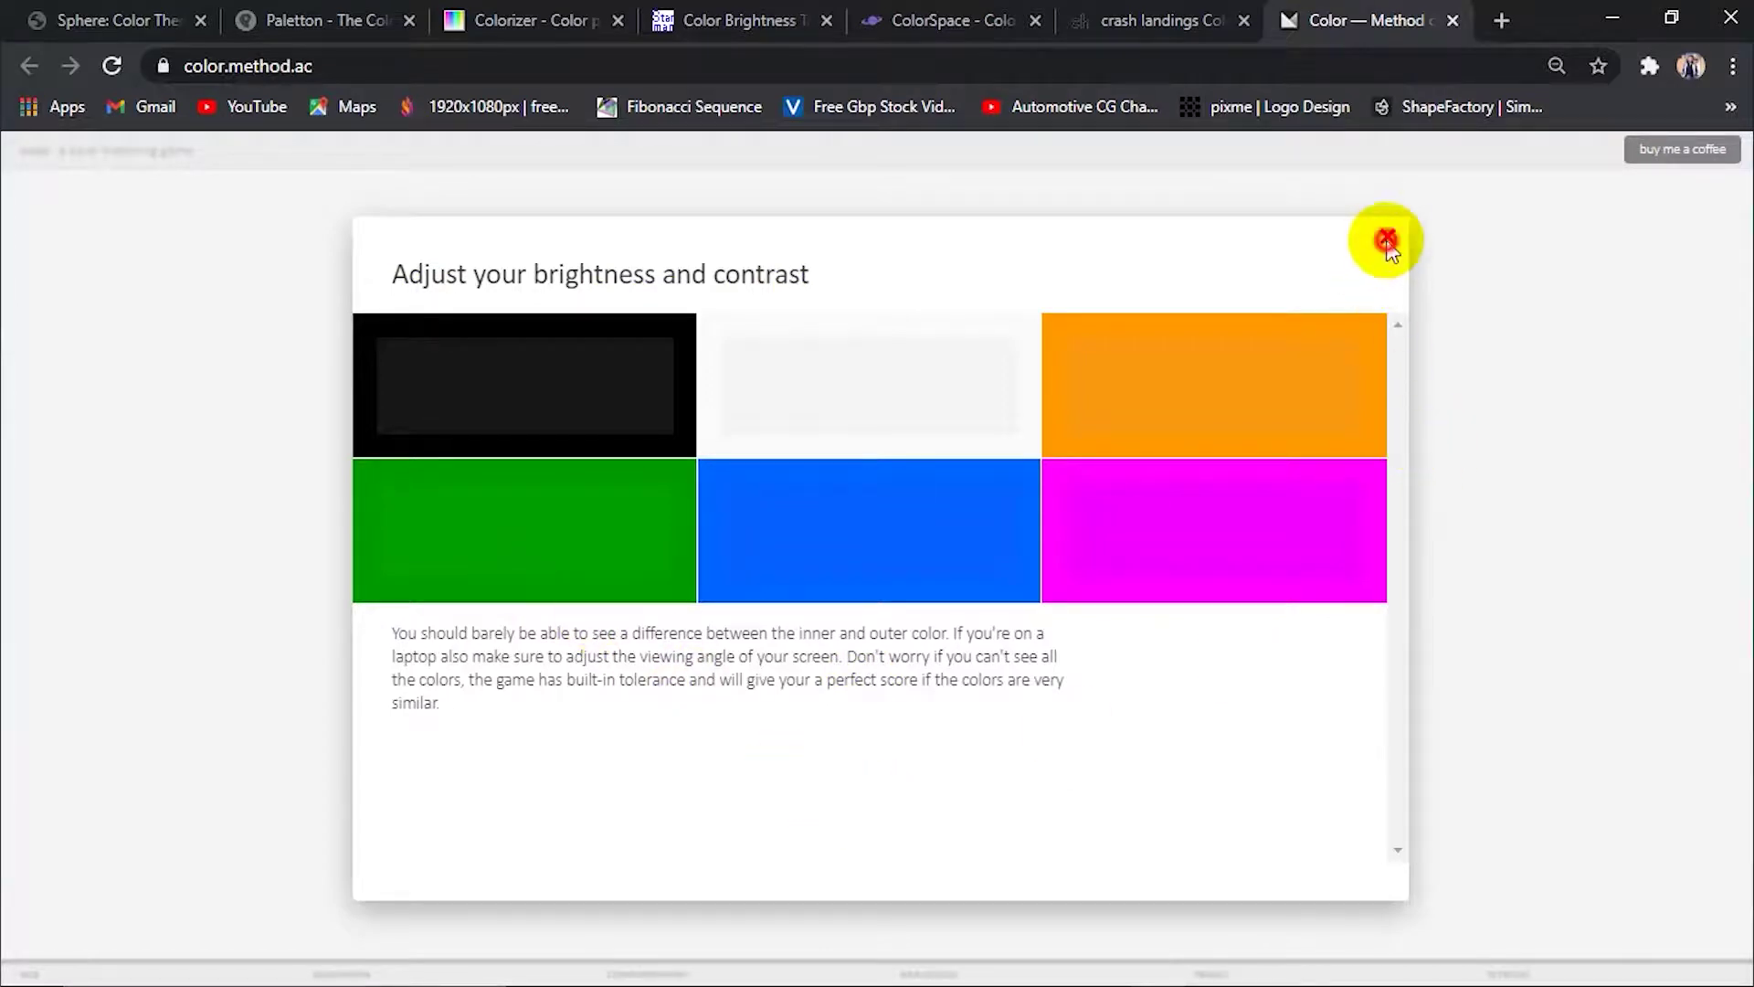
{"action": "left_click", "coordinate": [1049, 636]}
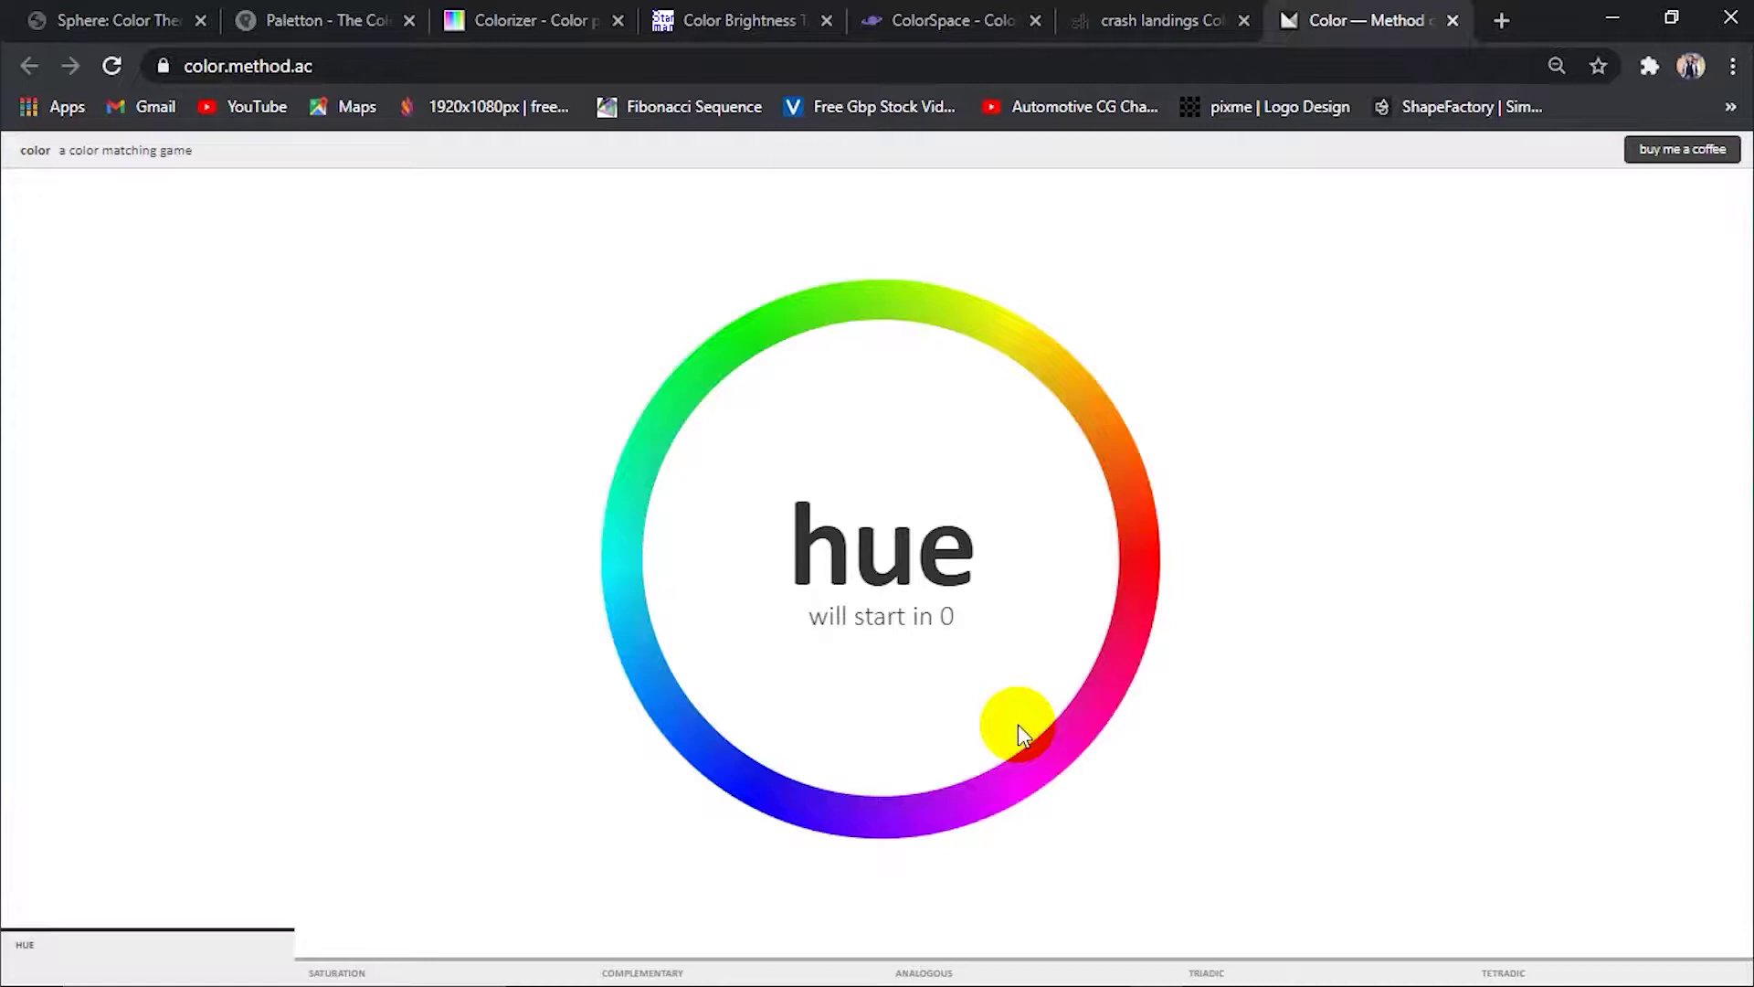
Match the blue target hue on the ring, then the red target hue
{"action": "mouse_move", "coordinate": [697, 744]}
{"action": "left_mouse_down"}
{"action": "mouse_move", "coordinate": [745, 787]}
{"action": "mouse_move", "coordinate": [668, 675]}
{"action": "left_mouse_up"}
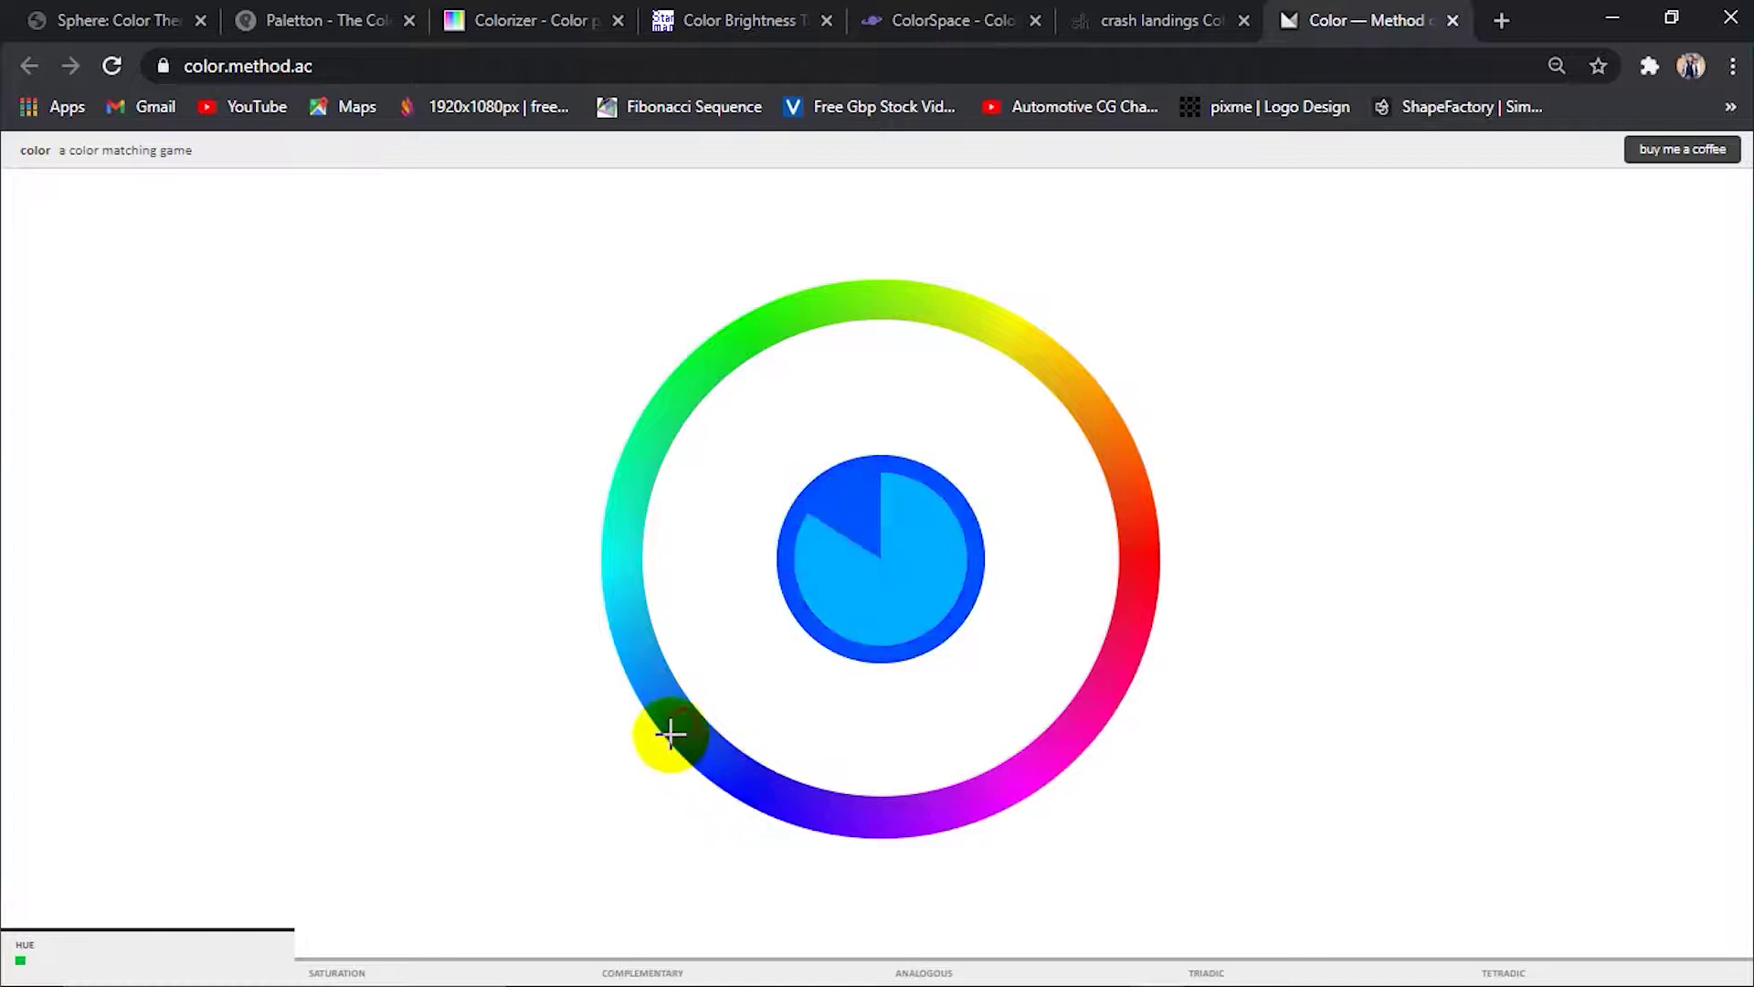
{"action": "left_click", "coordinate": [1140, 572]}
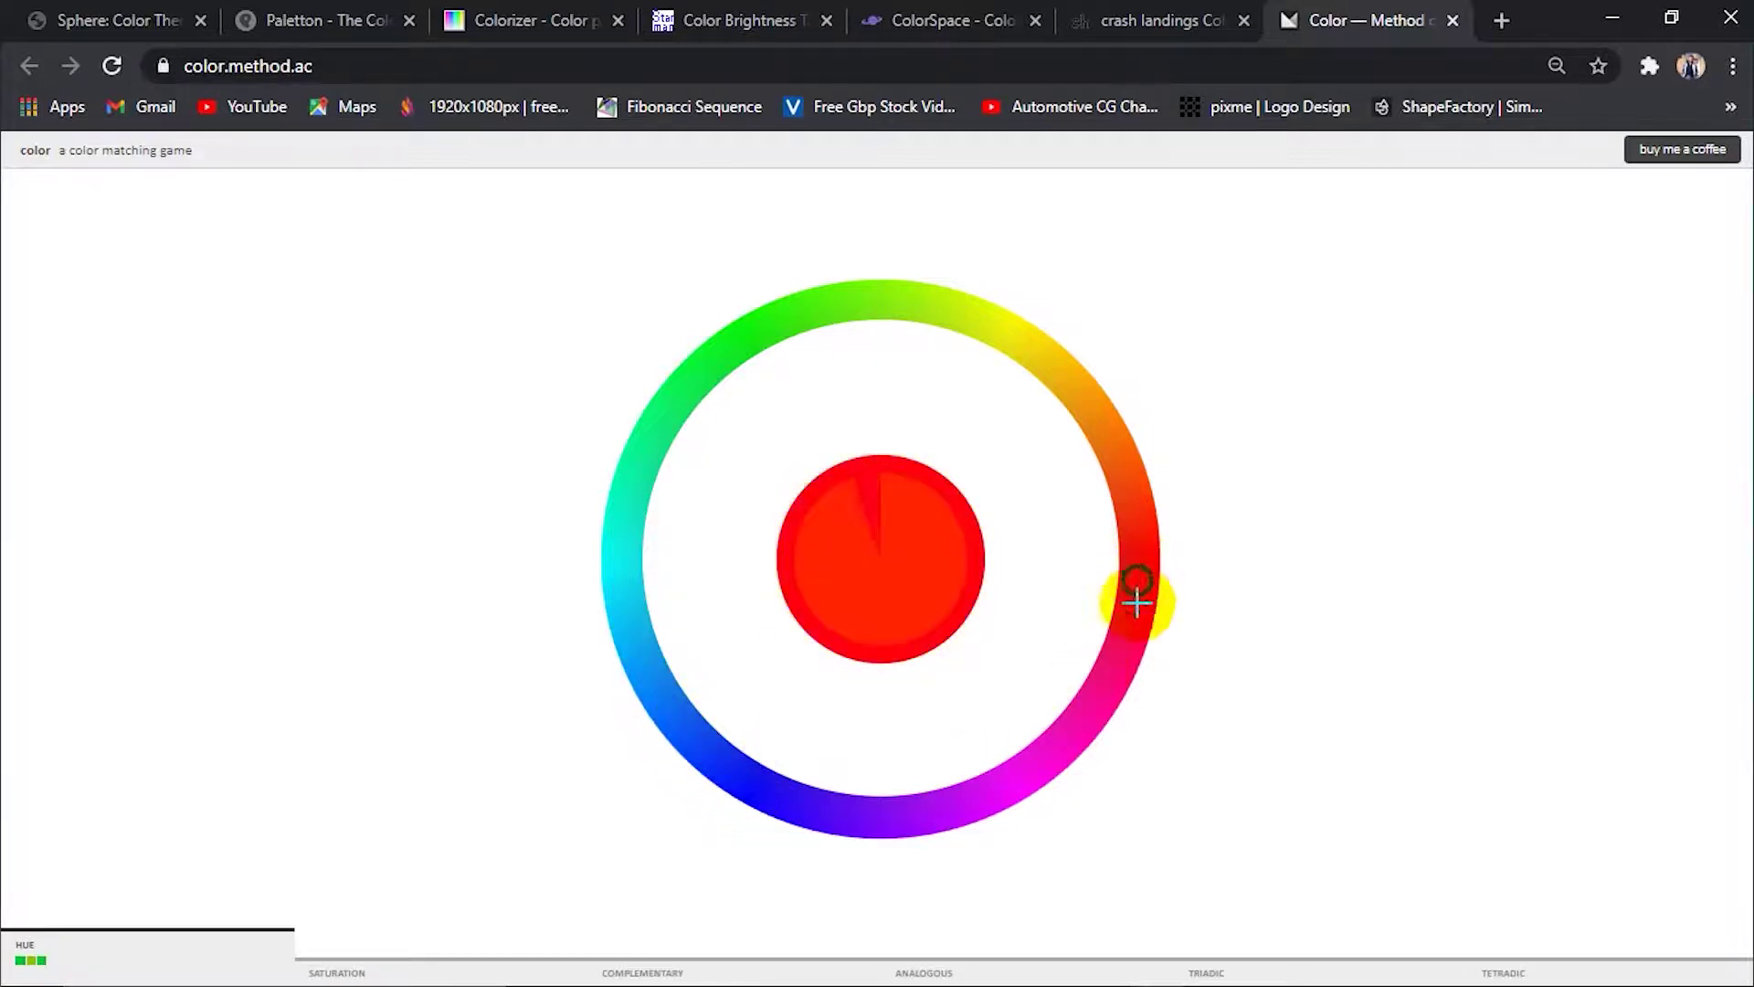
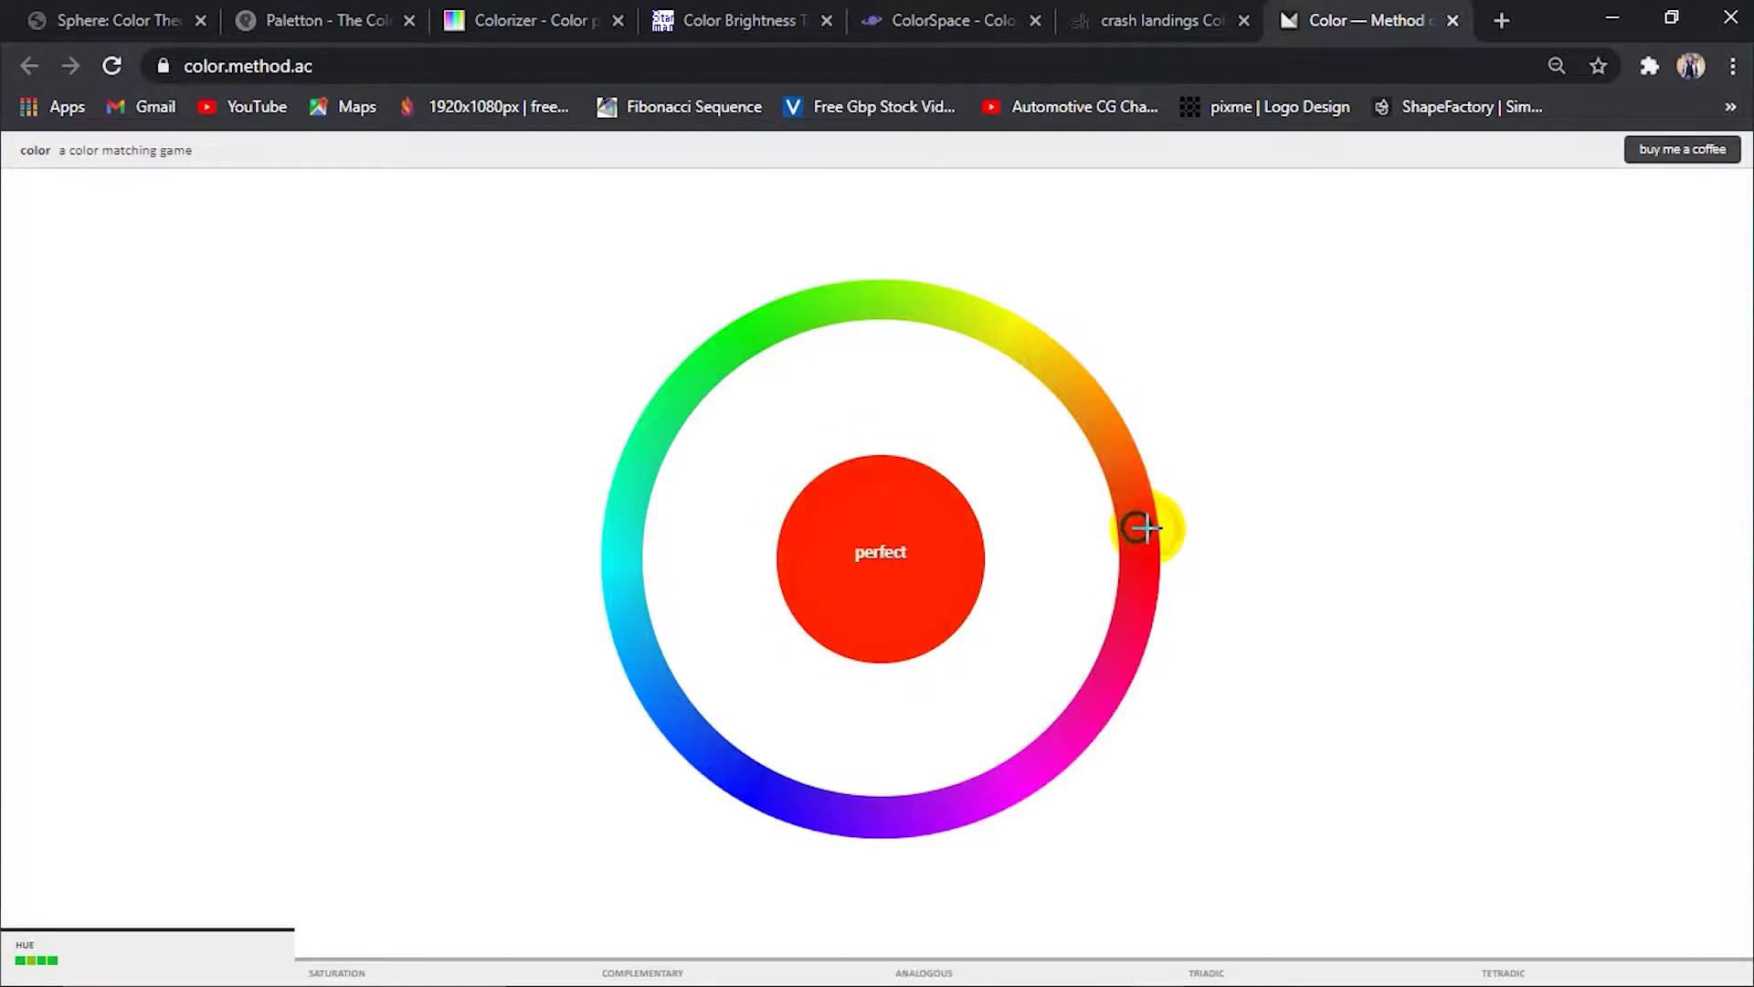
Pick the final hue matching the target colour, then begin the saturation round
{"action": "left_click", "coordinate": [626, 580]}
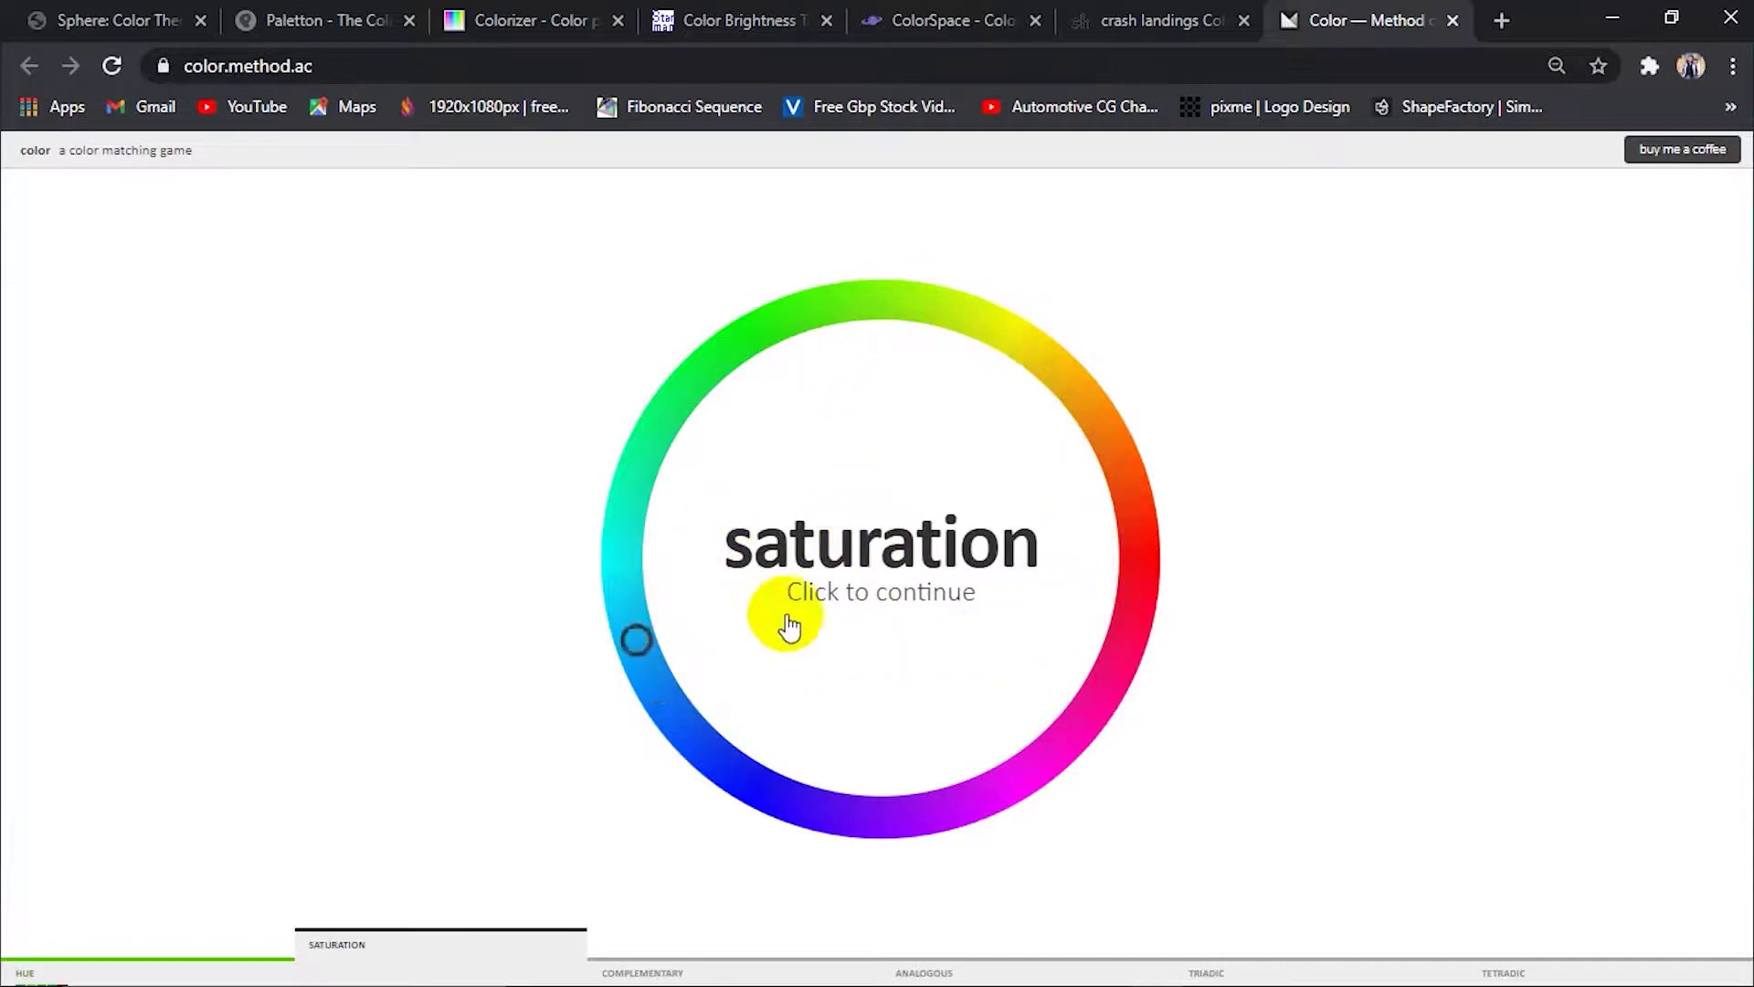
{"action": "left_click", "coordinate": [865, 581]}
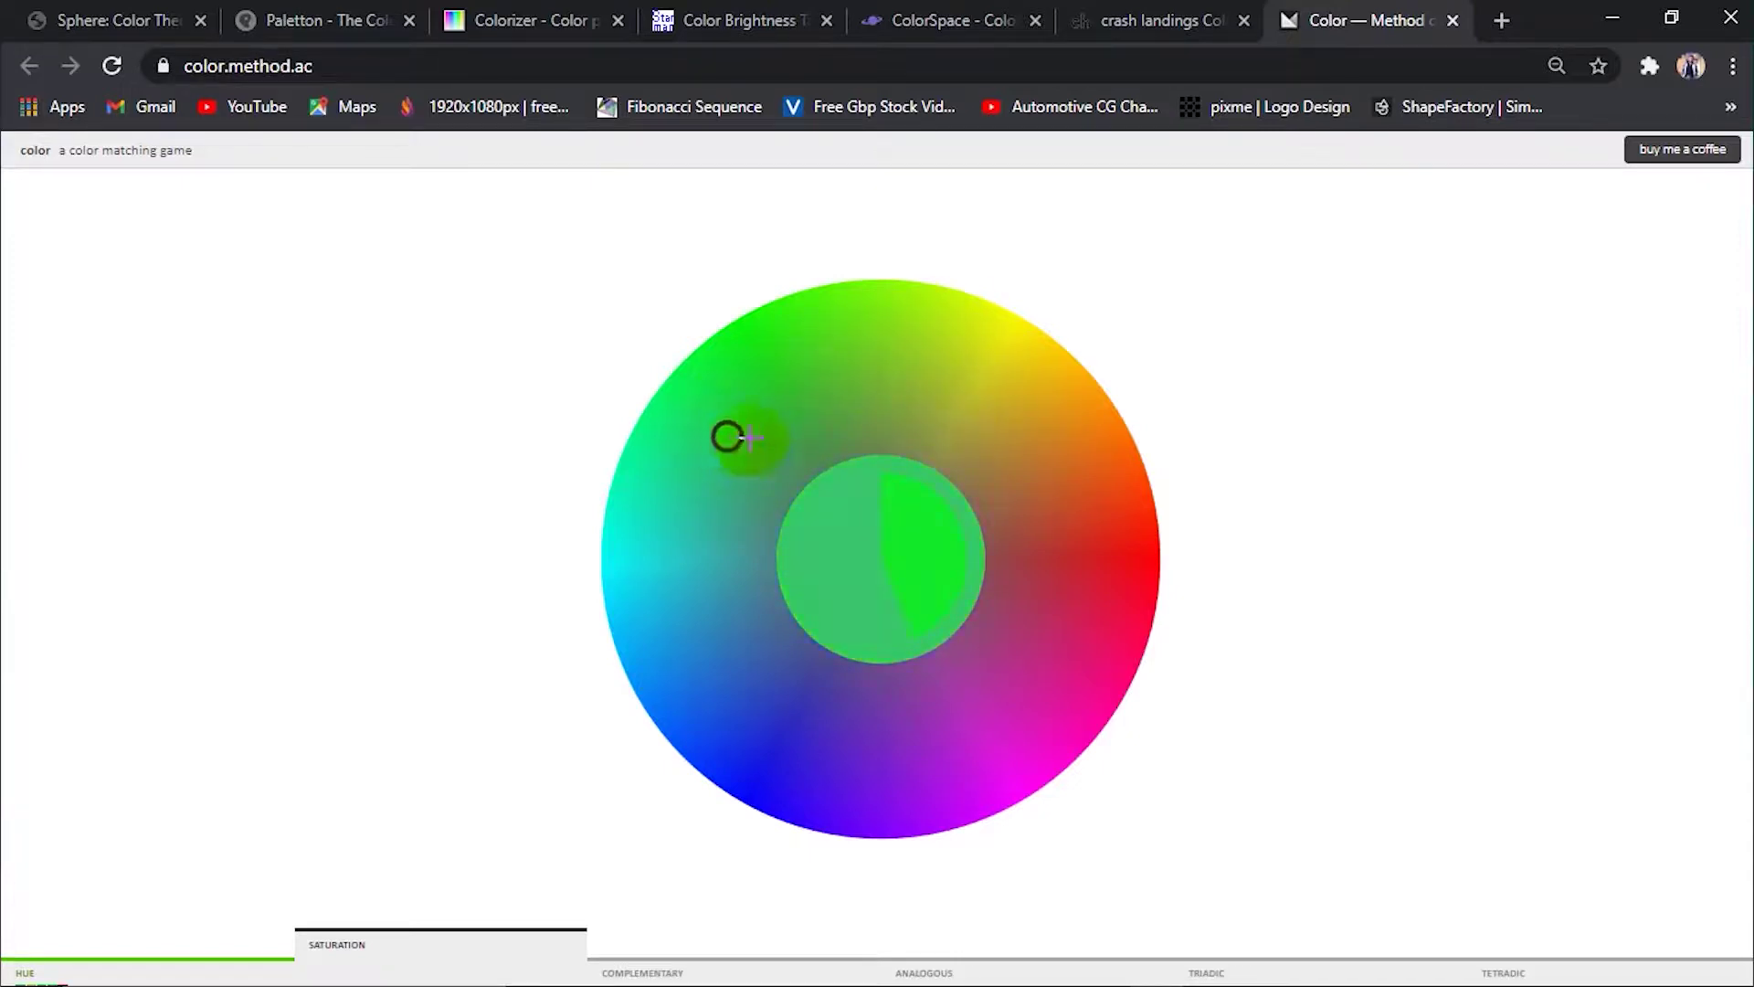
Match the green and purple targets on the colour disc by hue and saturation
{"action": "left_click", "coordinate": [750, 359]}
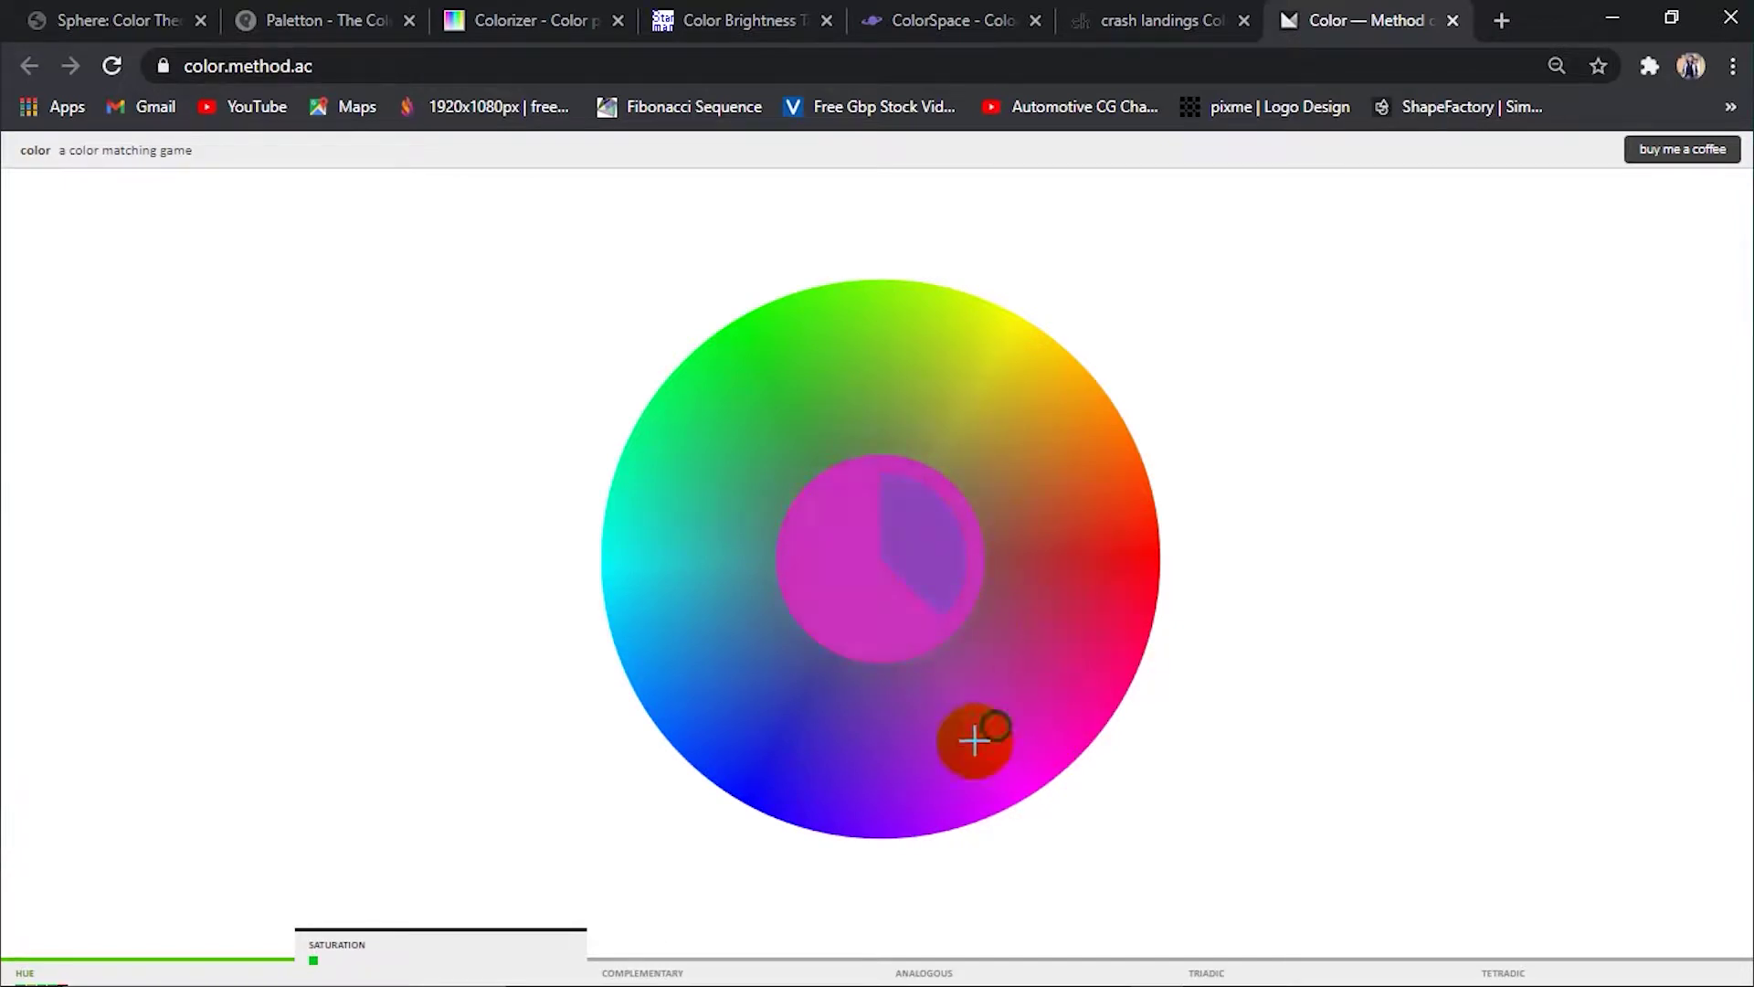
{"action": "left_click", "coordinate": [924, 751]}
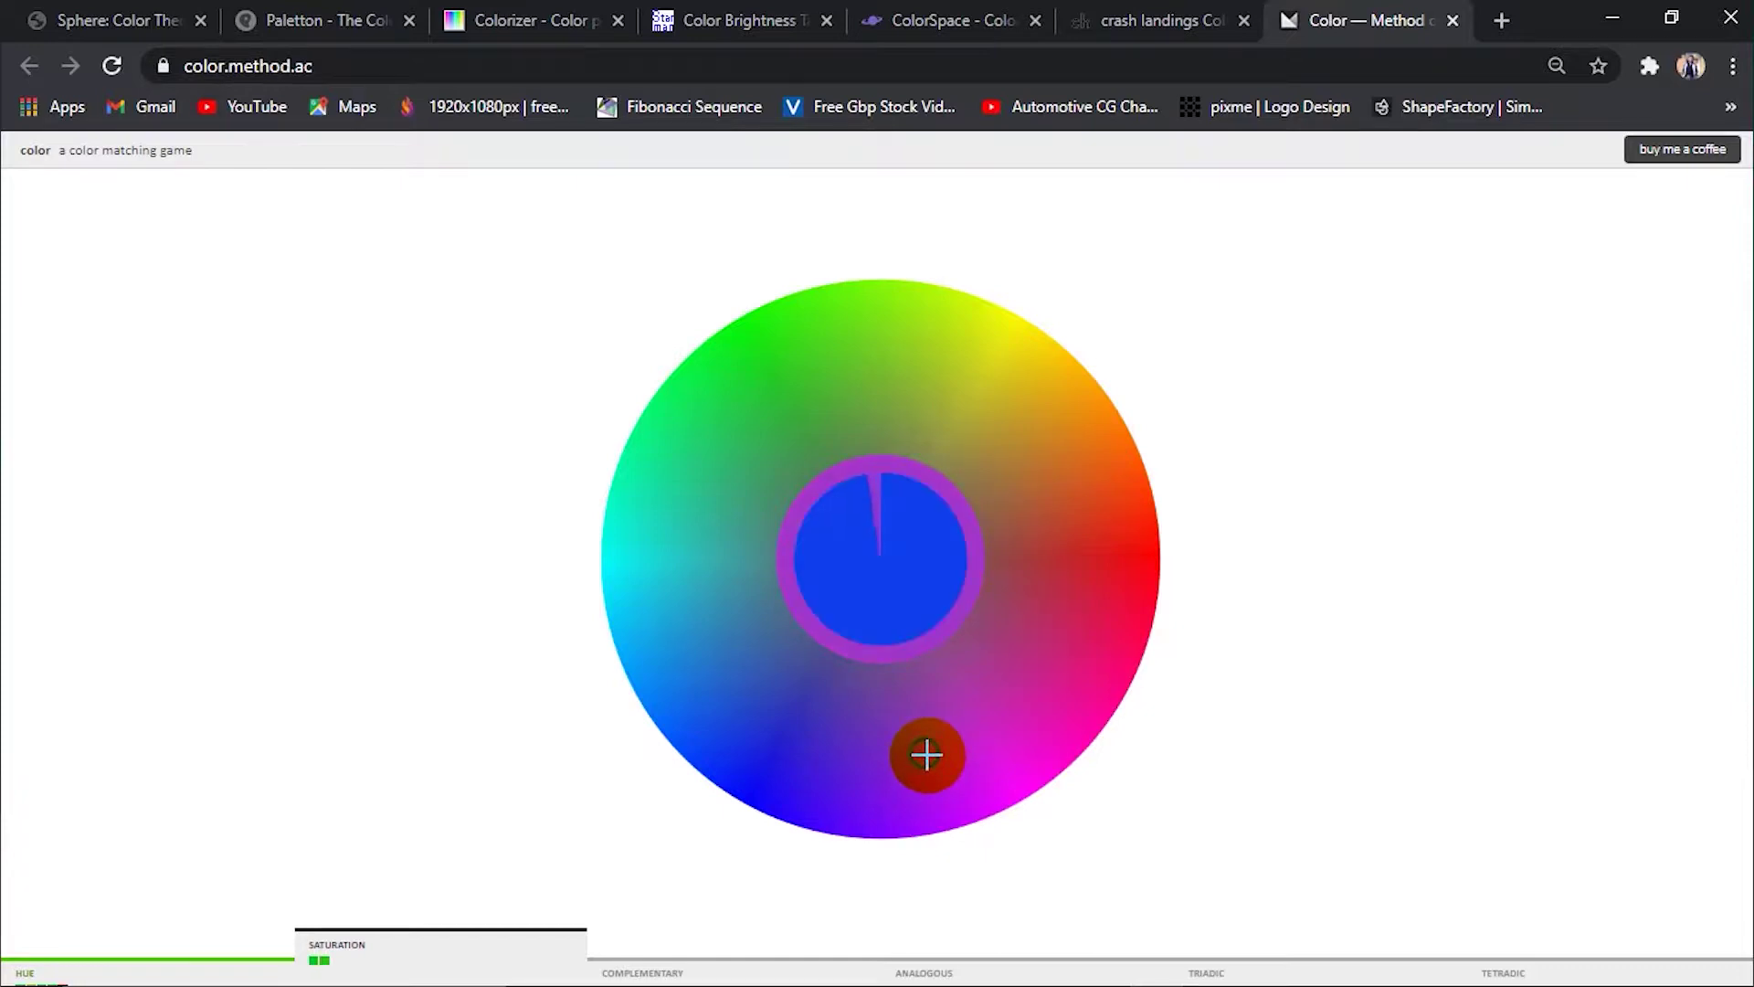